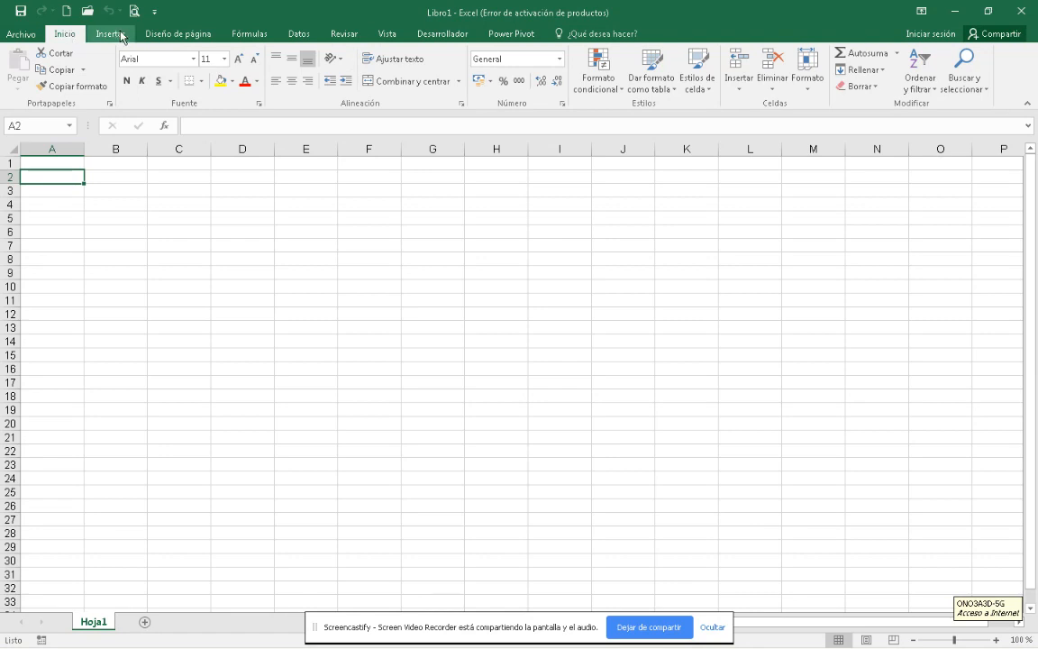
{"action": "left_click", "coordinate": [104, 38]}
{"action": "left_click", "coordinate": [159, 36]}
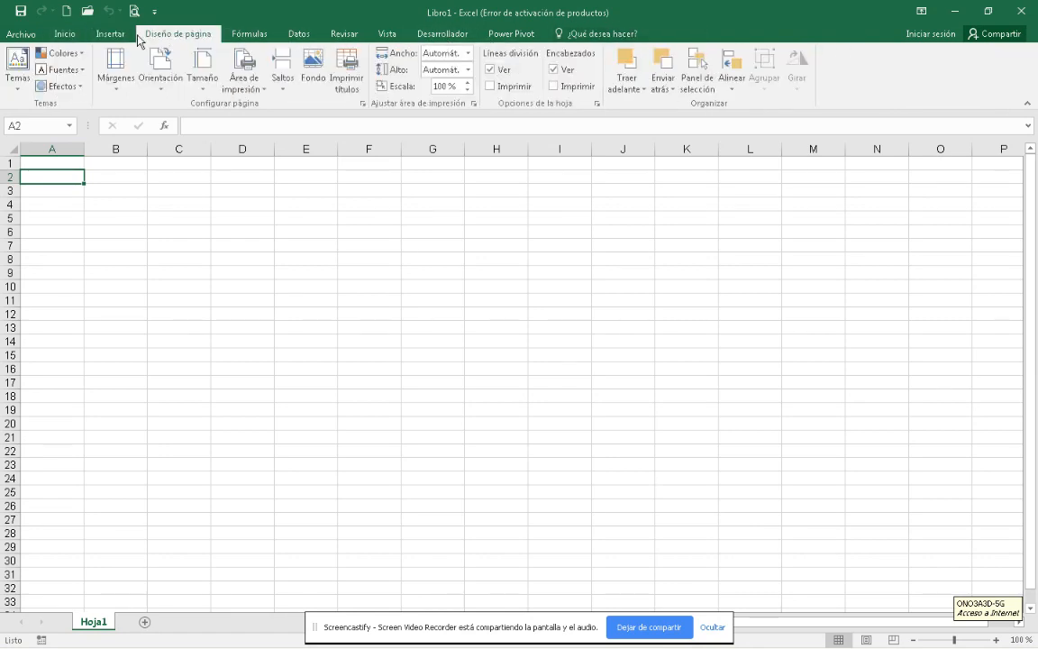
{"action": "left_click", "coordinate": [64, 34]}
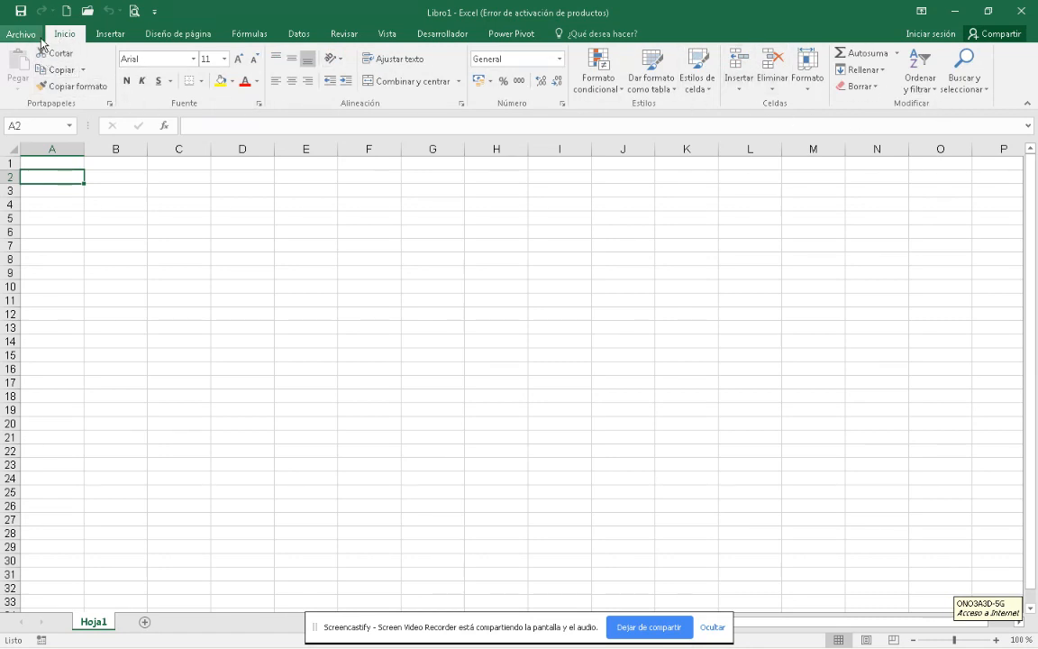
Collapse the ribbon to its tab names and temporarily display the page layout commands over the sheet.
{"action": "left_click", "coordinate": [1028, 105]}
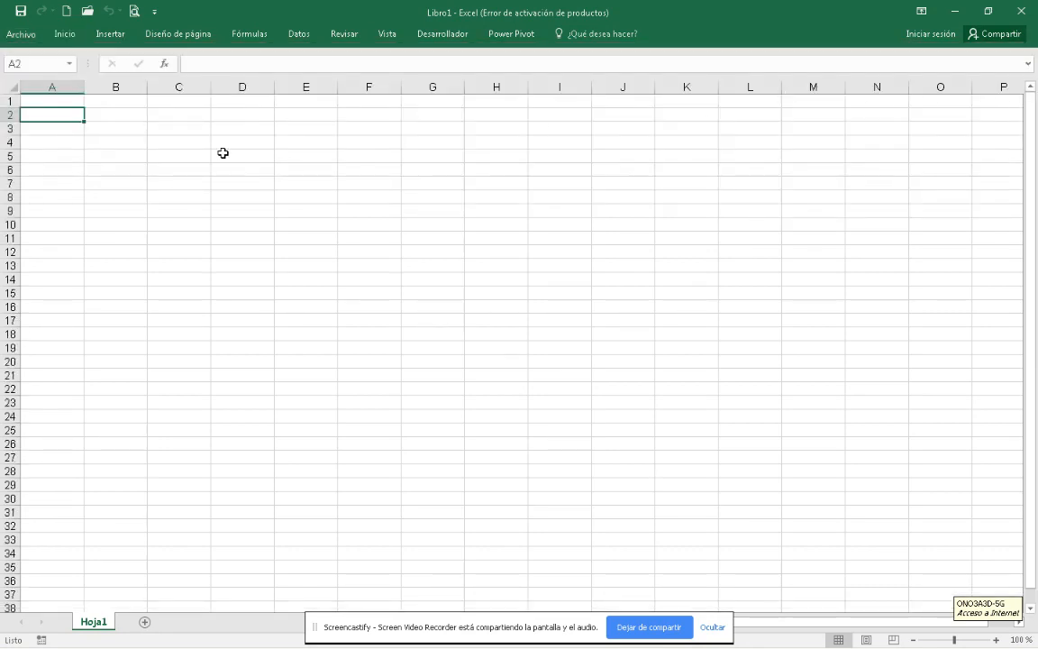
{"action": "left_click", "coordinate": [186, 184]}
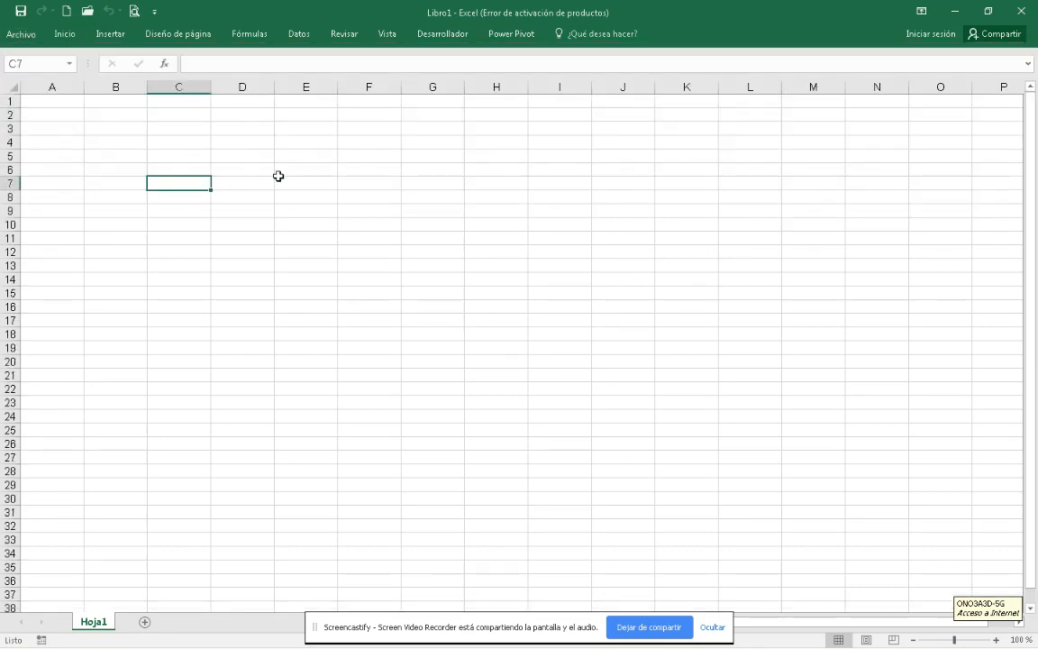
{"action": "left_click", "coordinate": [257, 45]}
{"action": "left_click", "coordinate": [167, 38]}
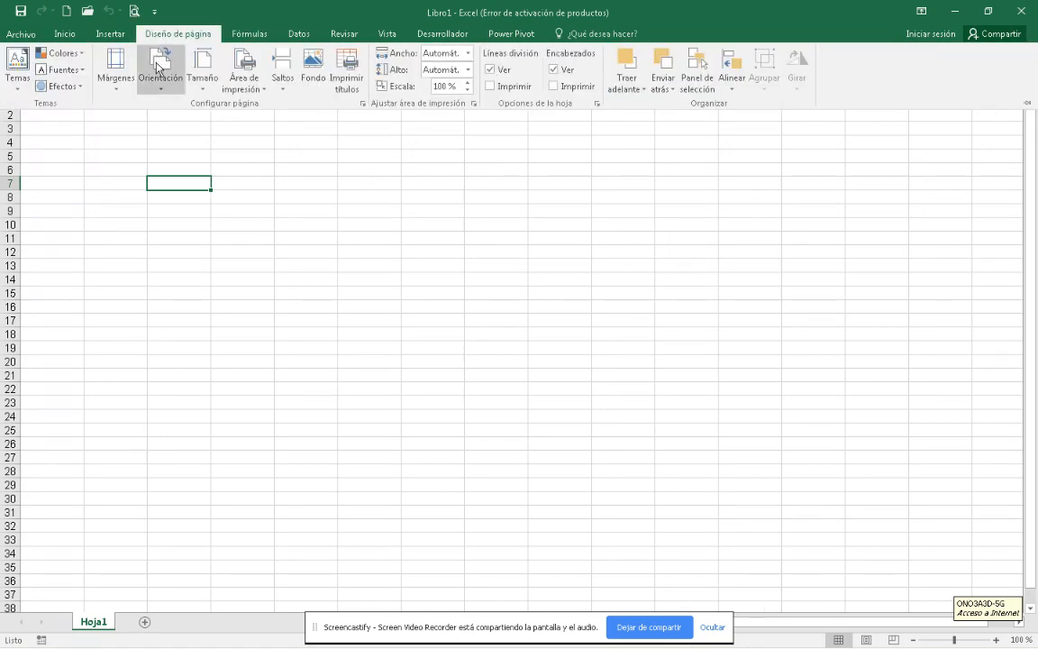
{"action": "left_click", "coordinate": [280, 176]}
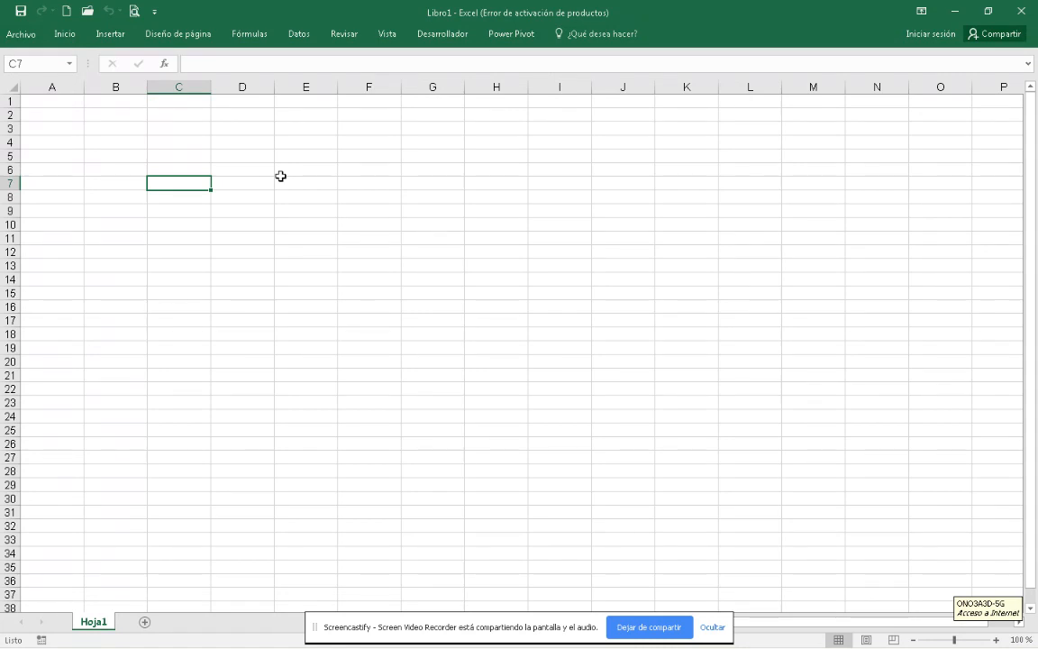
Pin the ribbon open again with the Inicio commands showing.
{"action": "left_click", "coordinate": [66, 38]}
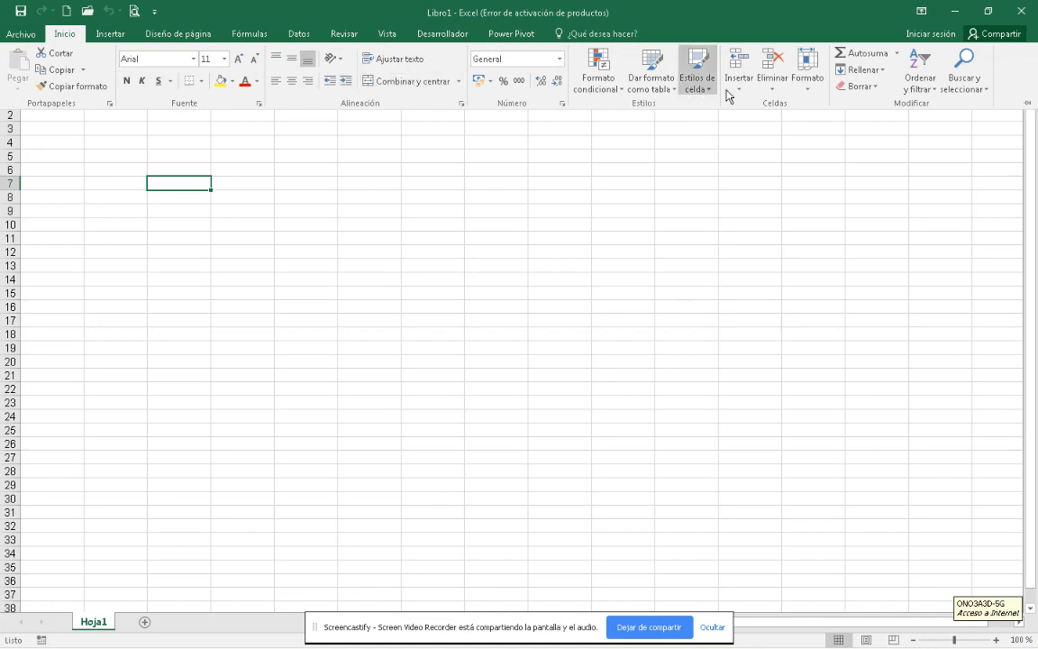
{"action": "left_click", "coordinate": [1028, 105]}
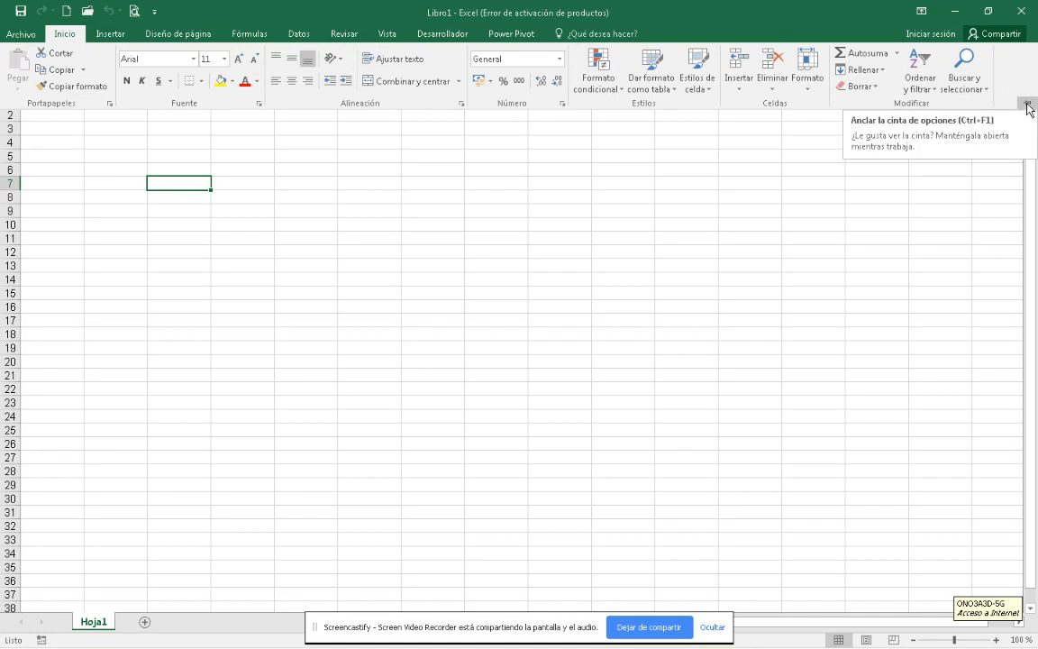
{"action": "left_click", "coordinate": [1029, 106]}
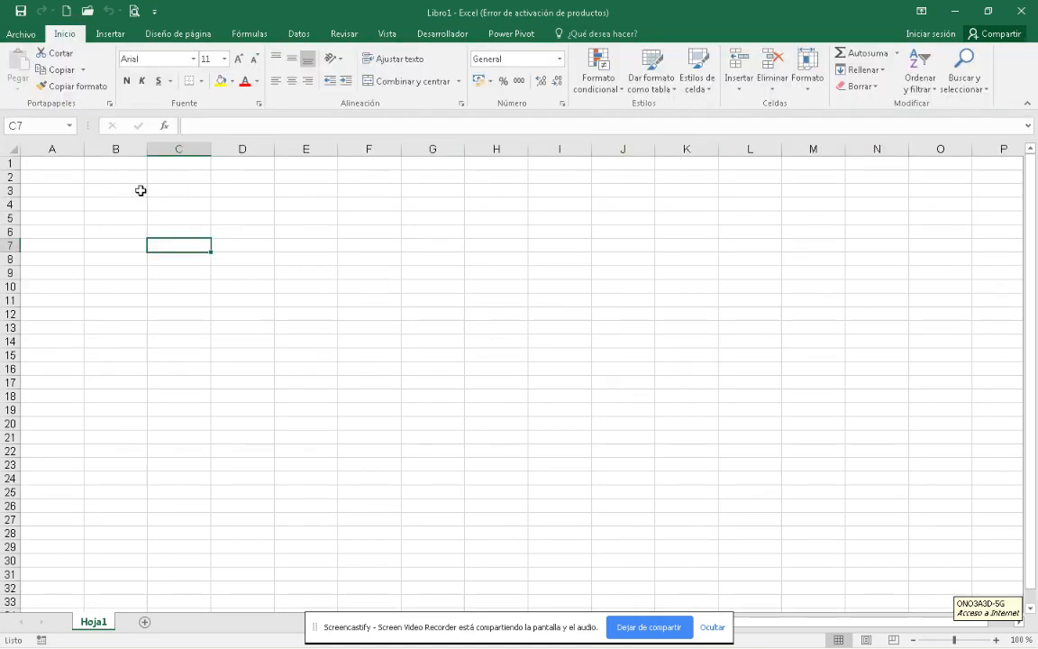
Set cell C3 to left horizontal and middle vertical alignment, and select cell B2.
{"action": "left_click", "coordinate": [196, 189]}
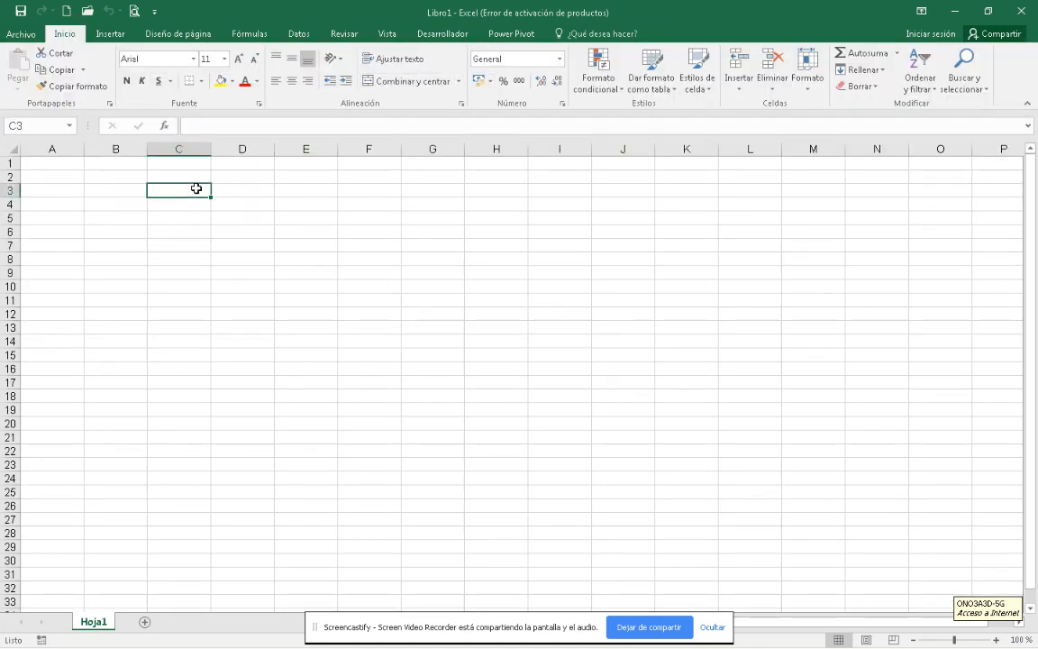
{"action": "left_click", "coordinate": [275, 80]}
{"action": "left_click", "coordinate": [275, 57]}
{"action": "left_click", "coordinate": [292, 61]}
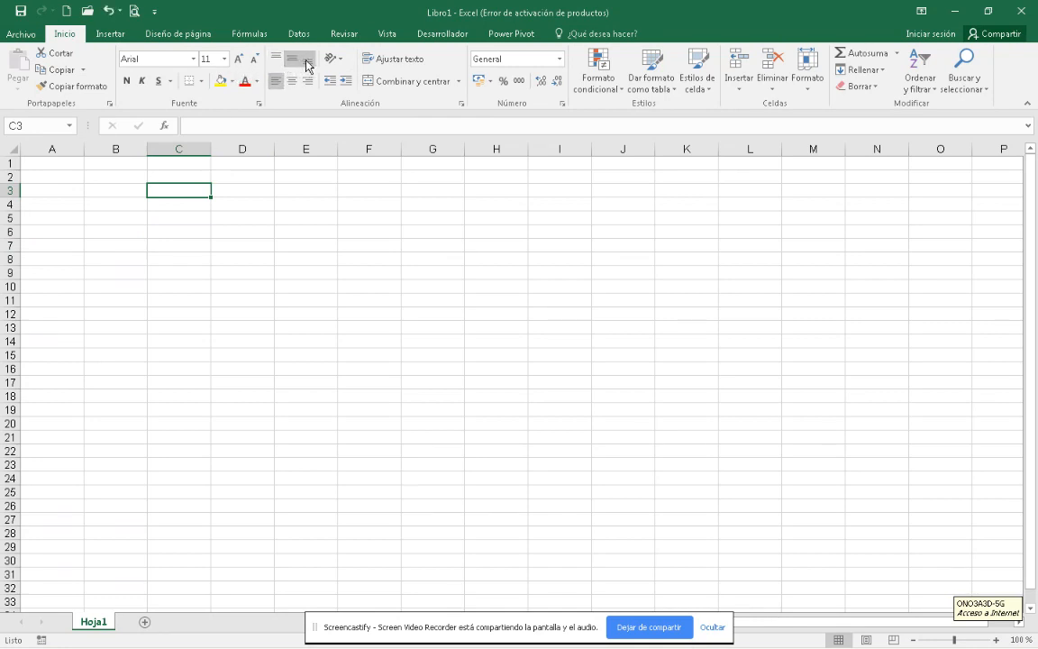
{"action": "left_click", "coordinate": [137, 175]}
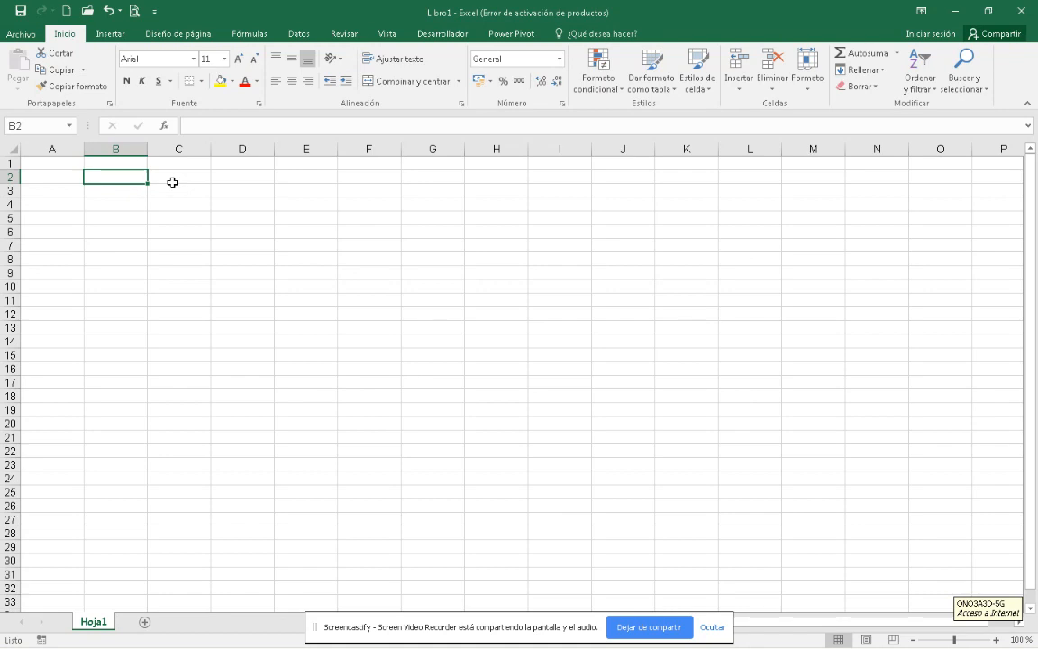
Hide the ribbon commands once more and restore the pinned ribbon with the Inicio commands.
{"action": "left_click", "coordinate": [106, 33]}
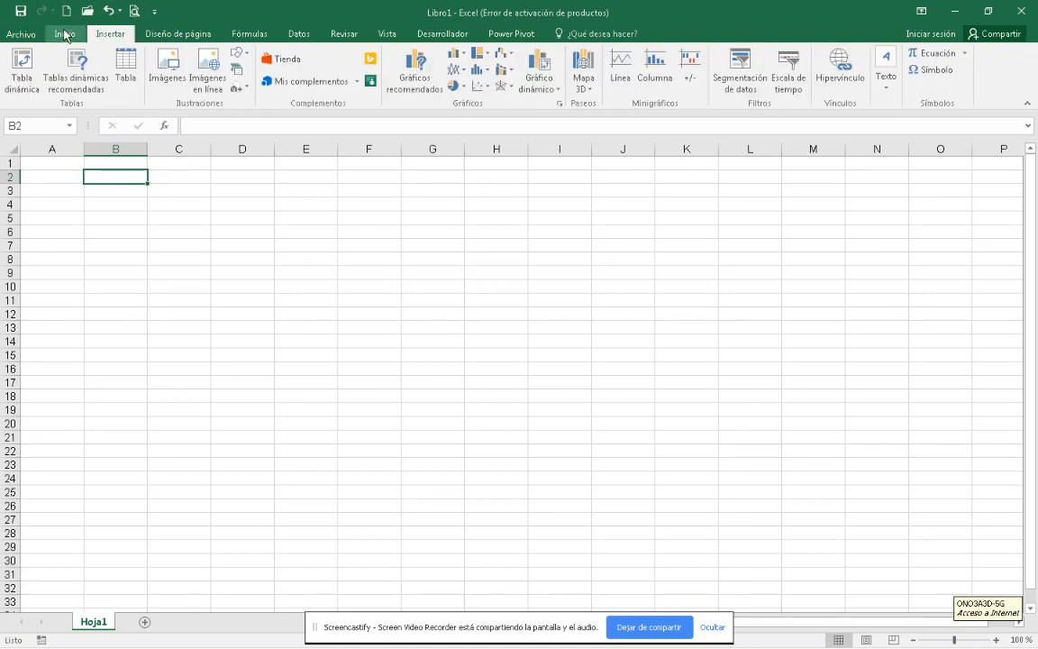
{"action": "left_click", "coordinate": [66, 36]}
{"action": "key", "text": "ctrl+F1"}
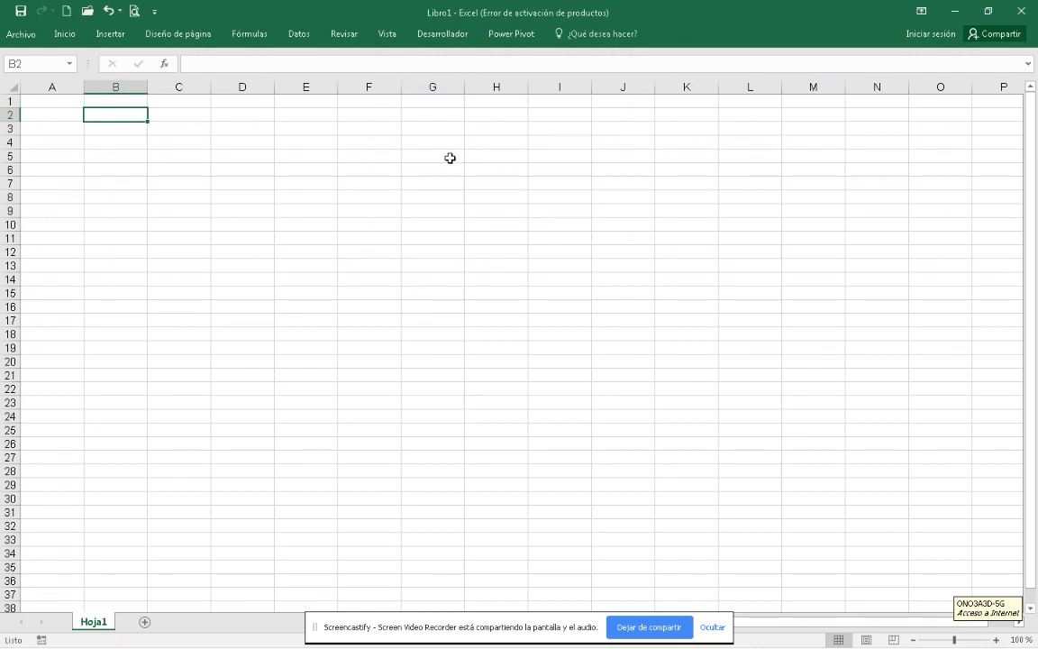
{"action": "left_click", "coordinate": [66, 34]}
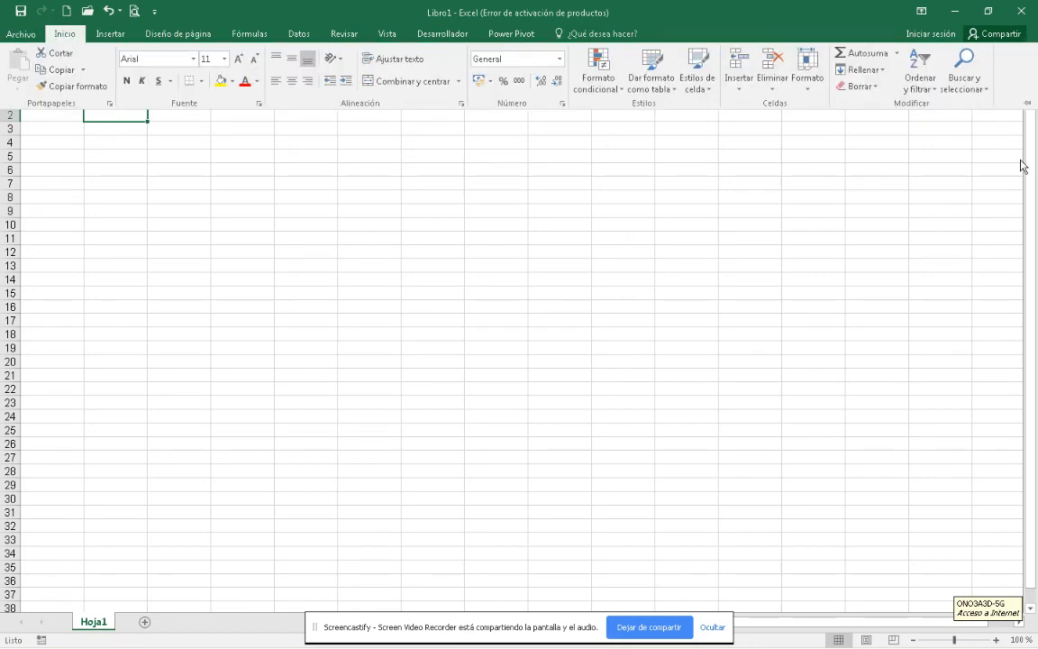
{"action": "left_click", "coordinate": [1027, 110]}
{"action": "key", "text": "ctrl+F1"}
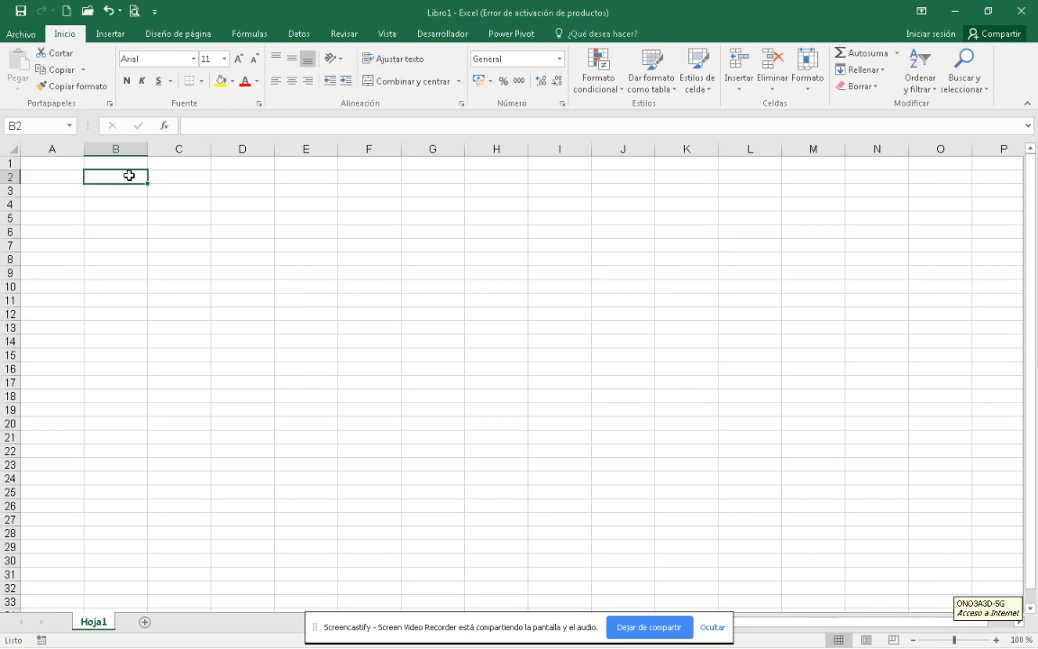
Enter enero in B2 and febrero in B3, and fill the month series down to B18.
{"action": "type", "text": "enero"}
{"action": "key", "text": "Return"}
{"action": "type", "text": "febrero"}
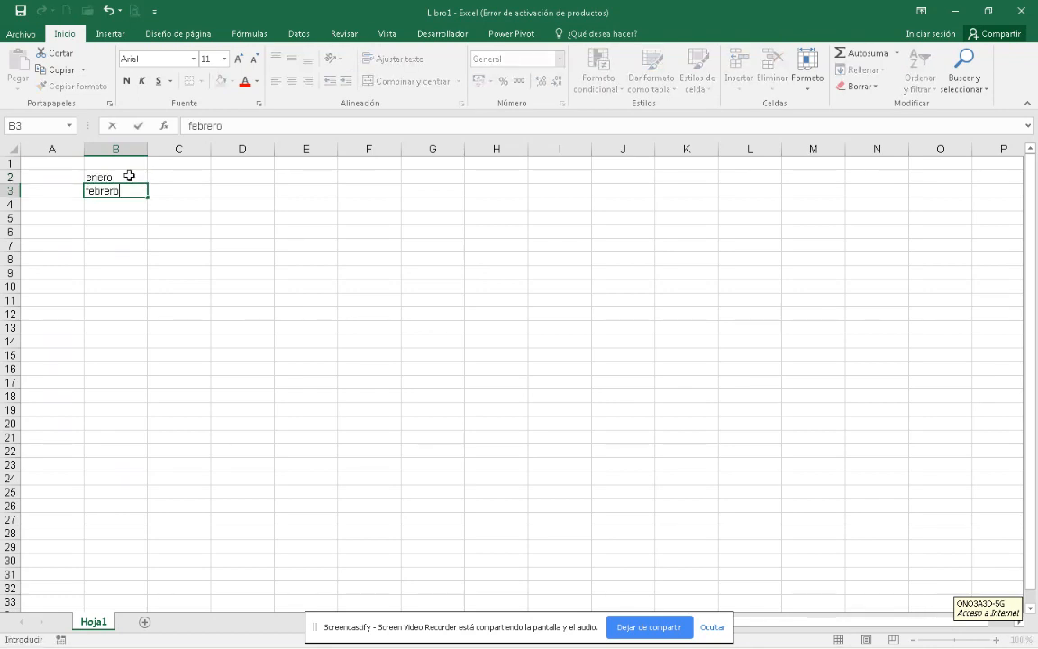
{"action": "key", "text": "Return"}
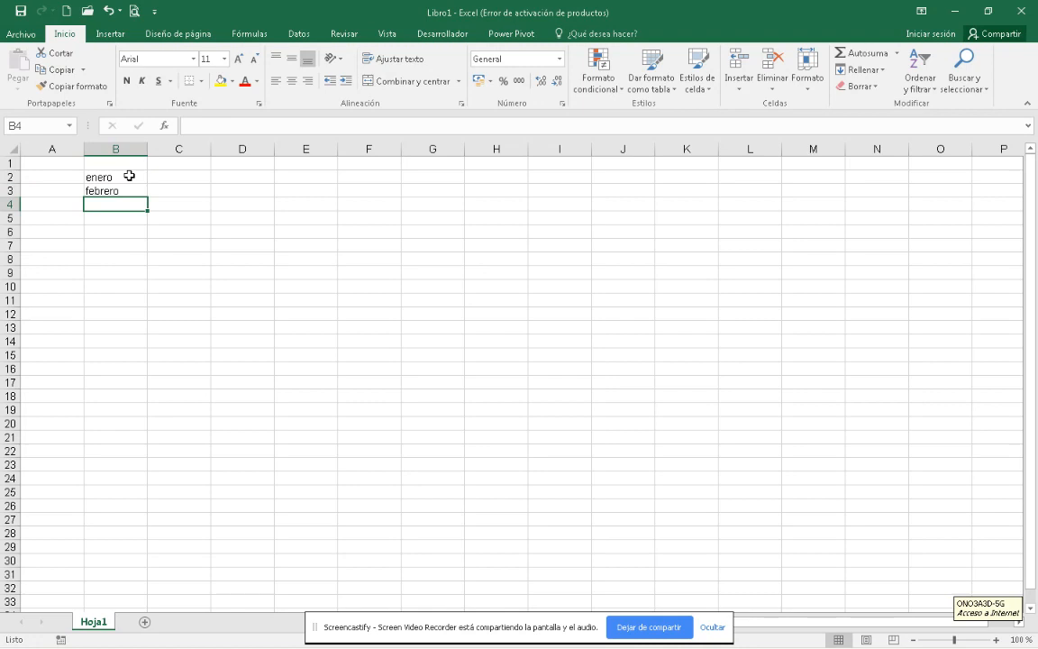
{"action": "left_click", "coordinate": [129, 176]}
{"action": "left_click_drag", "start_coordinate": [131, 176], "coordinate": [147, 403]}
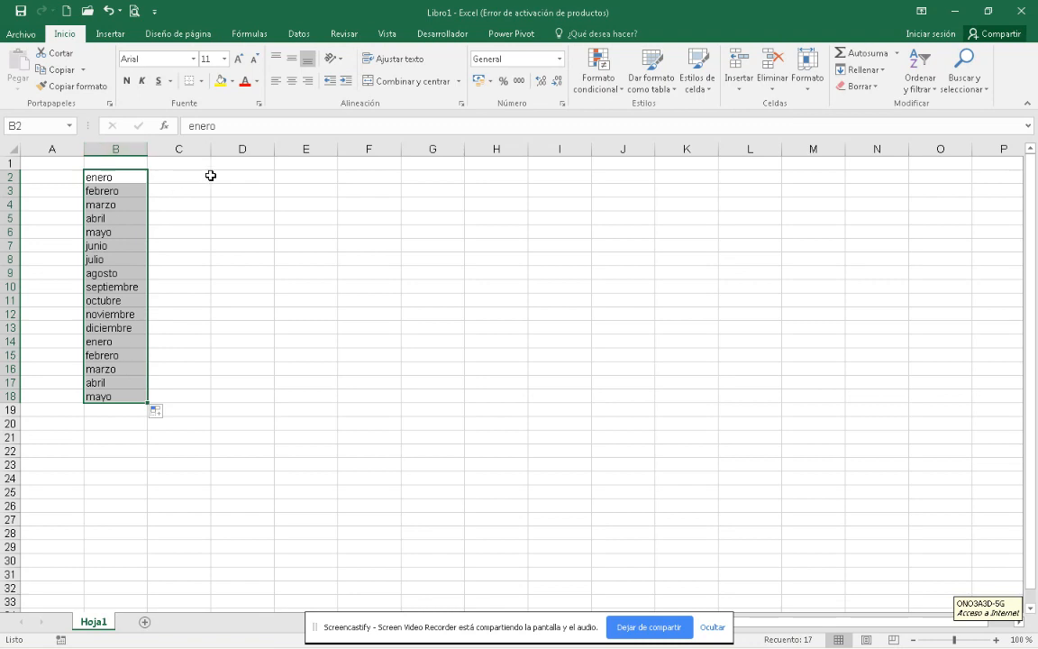
Enter lunes in C2 and martes in C3, and fill the weekday series down to C9.
{"action": "left_click", "coordinate": [182, 175]}
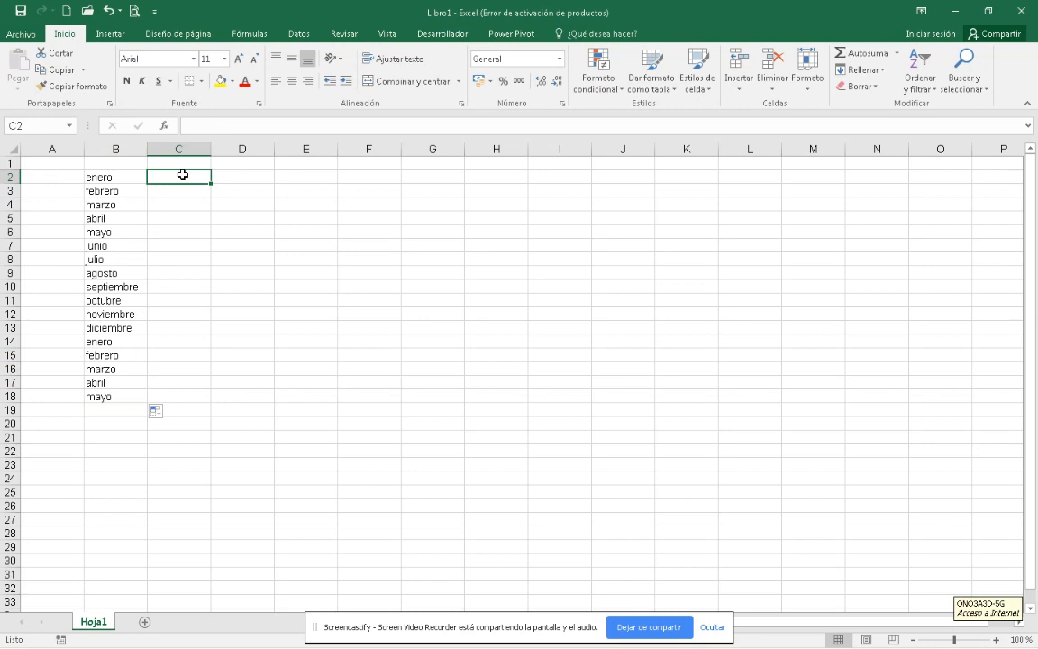
{"action": "type", "text": "lunes"}
{"action": "key", "text": "Return"}
{"action": "type", "text": "martesç"}
{"action": "key", "text": "Return"}
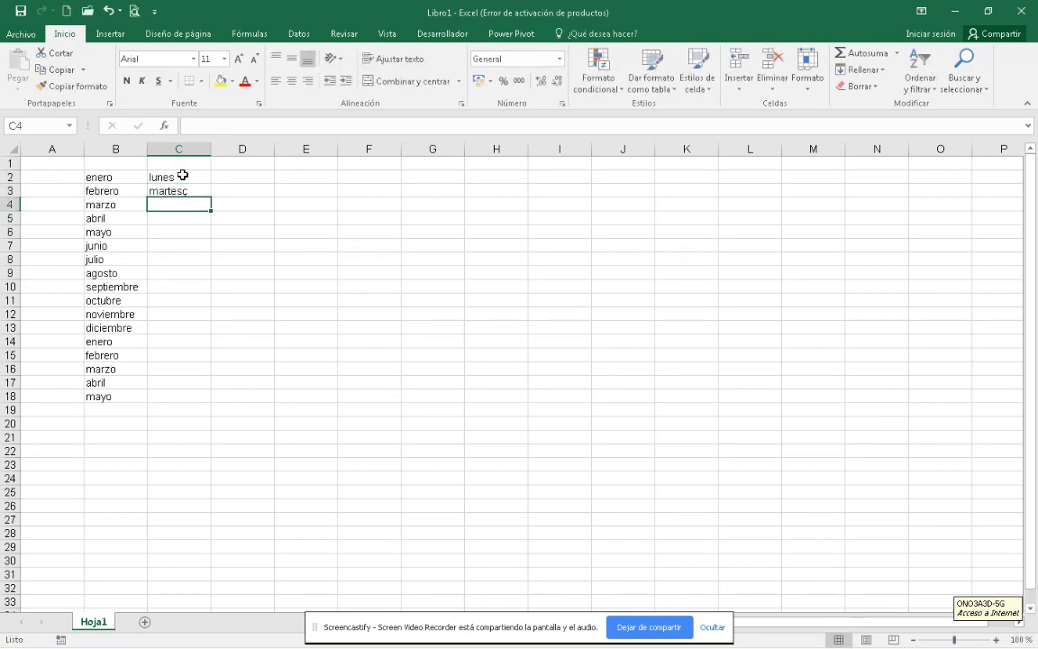
{"action": "double_click", "coordinate": [196, 191]}
{"action": "key", "text": "BackSpace"}
{"action": "key", "text": "Return"}
{"action": "left_click_drag", "start_coordinate": [192, 176], "coordinate": [191, 186]}
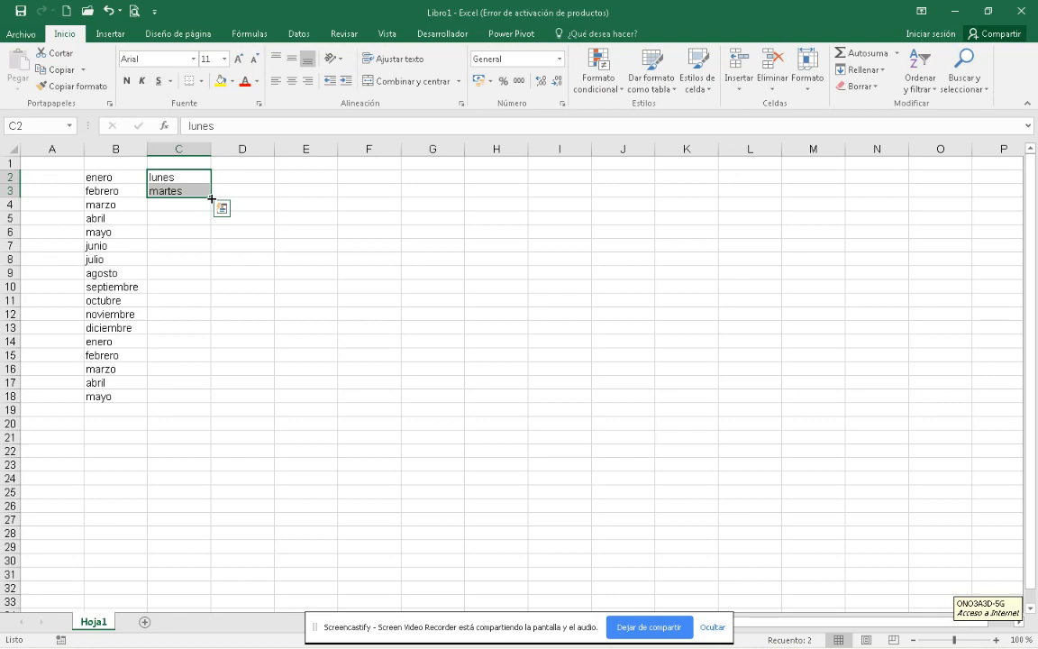
{"action": "left_click_drag", "start_coordinate": [211, 197], "coordinate": [216, 278]}
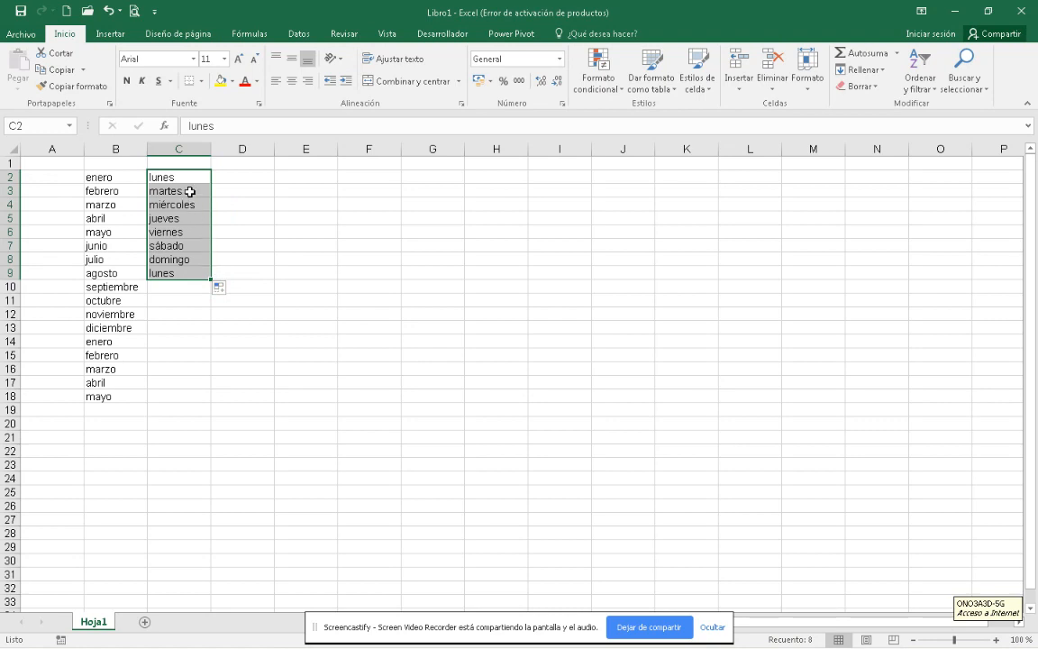
{"action": "left_click", "coordinate": [310, 188]}
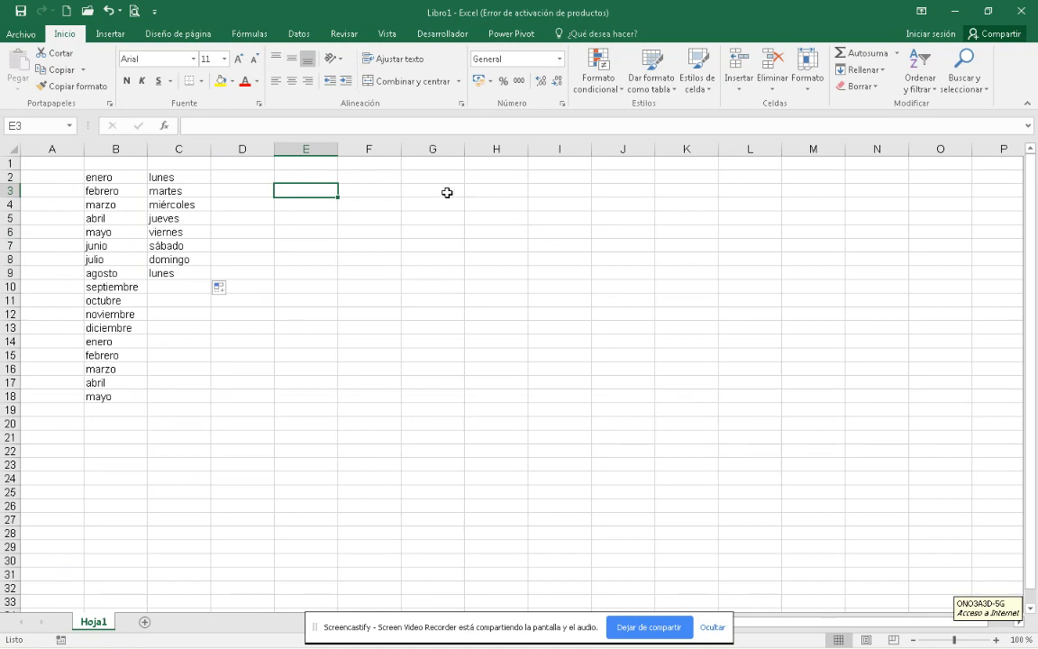
Extend the weekday series from C2:C3 down to C18, matching the length of the month list.
{"action": "left_click", "coordinate": [181, 178]}
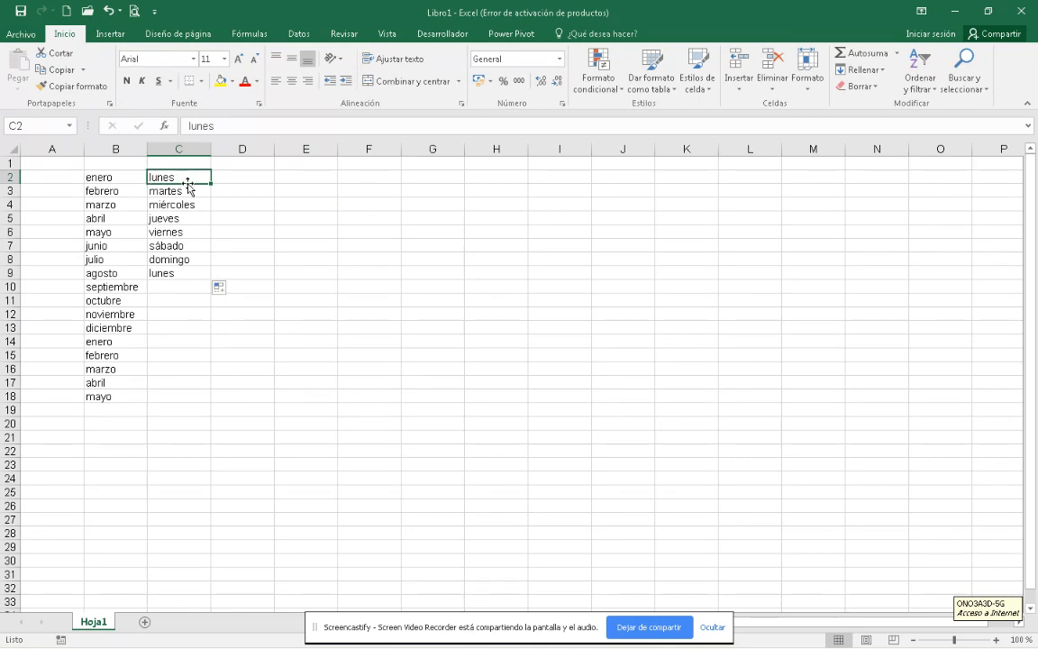
{"action": "mouse_move", "coordinate": [195, 172]}
{"action": "left_mouse_down"}
{"action": "mouse_move", "coordinate": [419, 201]}
{"action": "mouse_move", "coordinate": [484, 295]}
{"action": "mouse_move", "coordinate": [344, 174]}
{"action": "mouse_move", "coordinate": [354, 173]}
{"action": "mouse_move", "coordinate": [190, 172]}
{"action": "mouse_move", "coordinate": [398, 202]}
{"action": "mouse_move", "coordinate": [207, 176]}
{"action": "mouse_move", "coordinate": [192, 187]}
{"action": "left_mouse_up"}
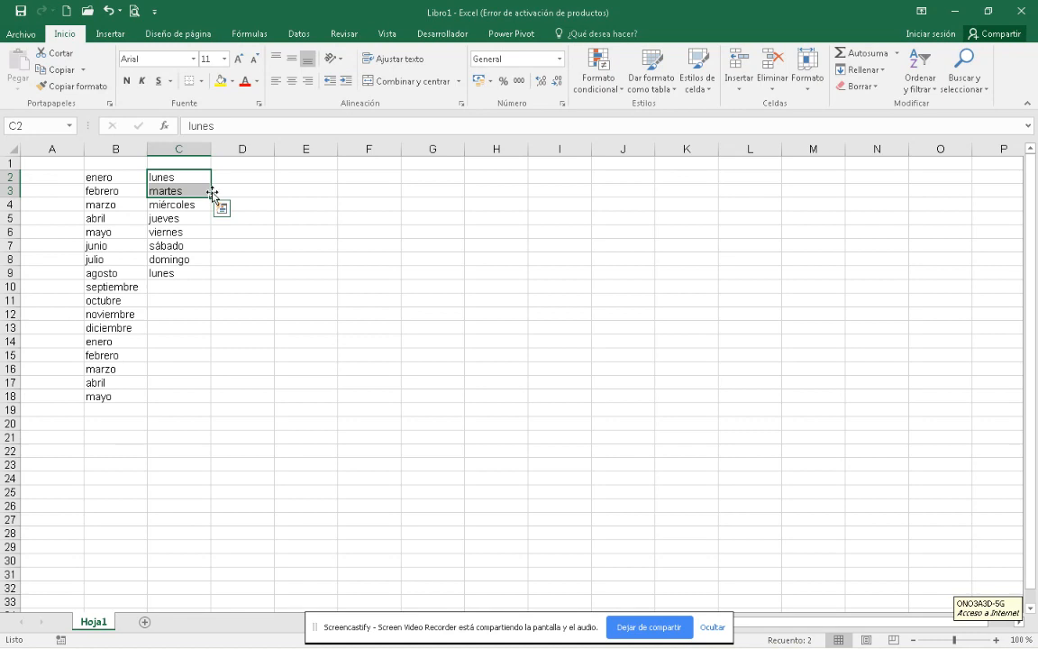
{"action": "left_click_drag", "start_coordinate": [210, 198], "coordinate": [208, 287]}
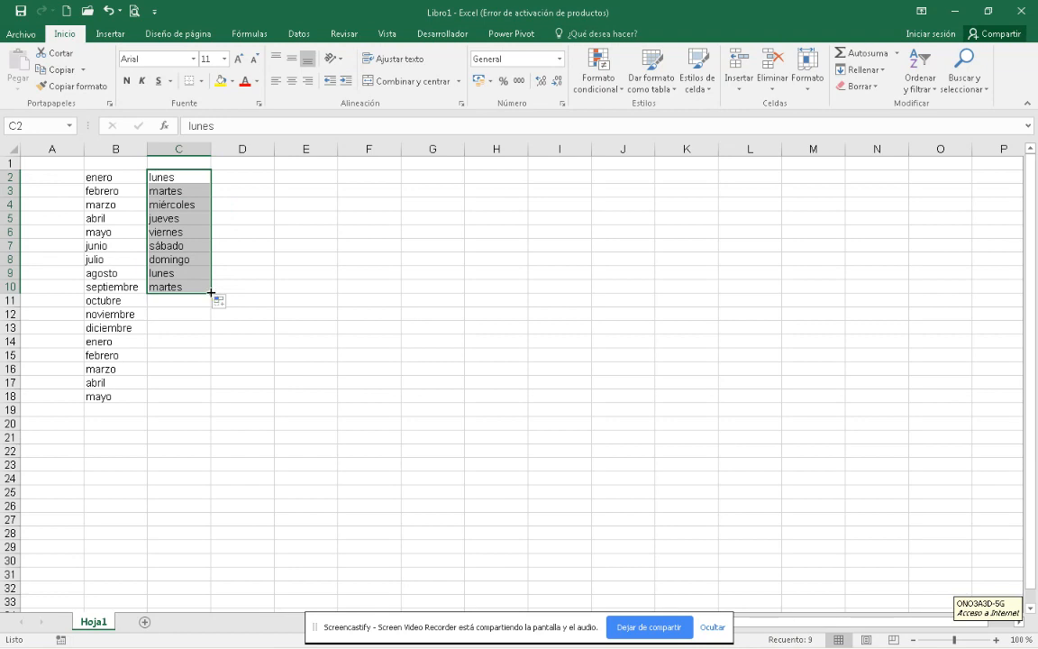
{"action": "double_click", "coordinate": [211, 292]}
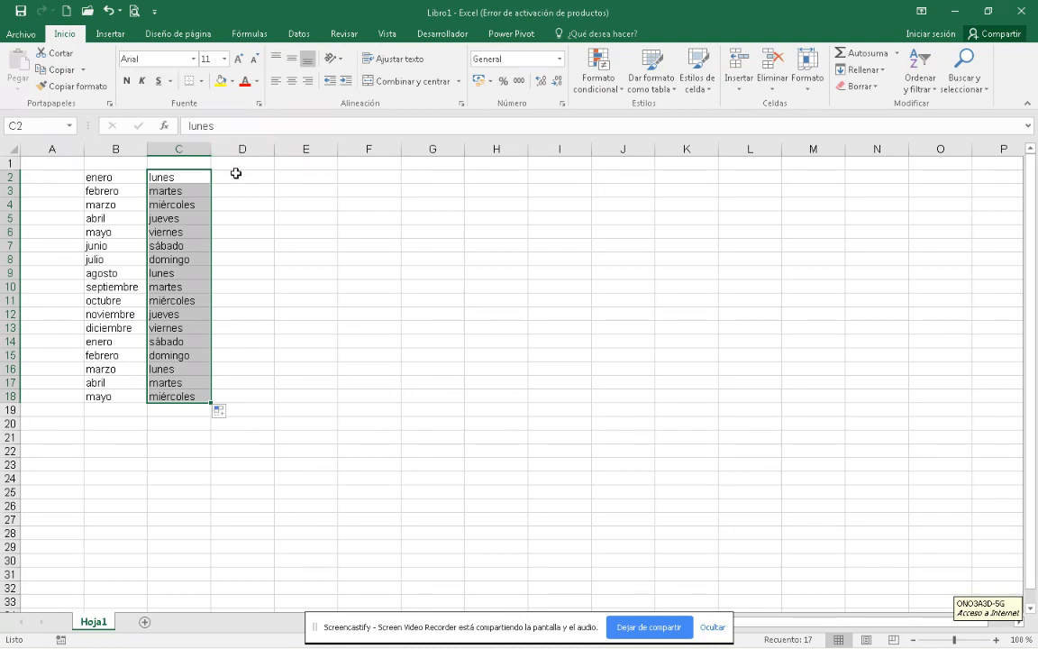
Enter 1 in E2 and 4 in E3, and fill the number series down to E17.
{"action": "left_click", "coordinate": [309, 171]}
{"action": "type", "text": "1"}
{"action": "key", "text": "Return"}
{"action": "type", "text": "4"}
{"action": "key", "text": "Return"}
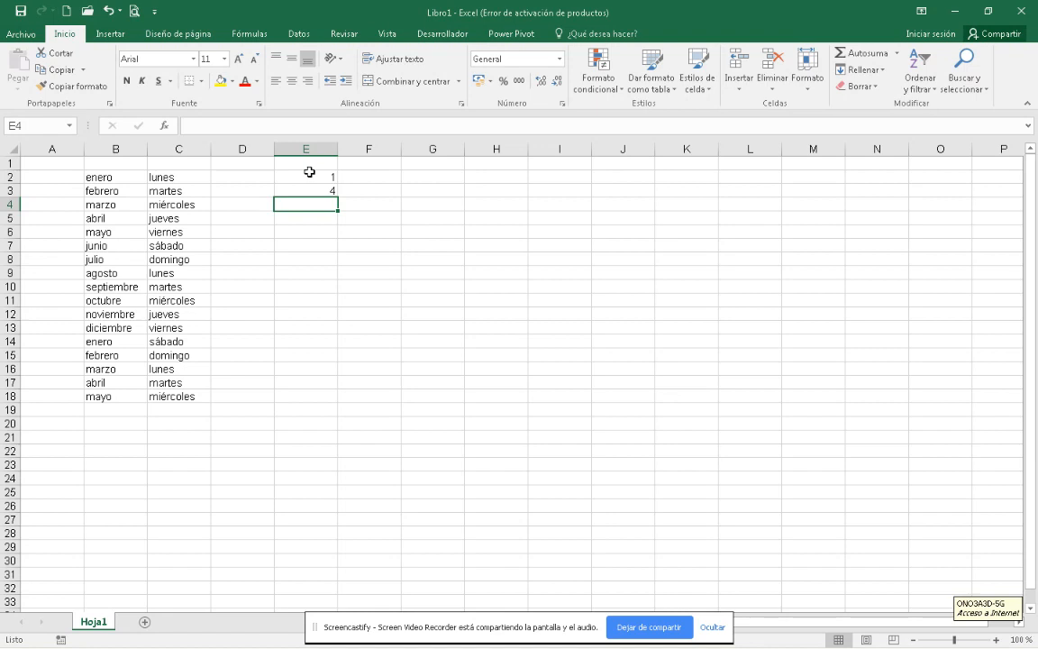
{"action": "left_click", "coordinate": [312, 180]}
{"action": "left_click_drag", "start_coordinate": [313, 182], "coordinate": [312, 187]}
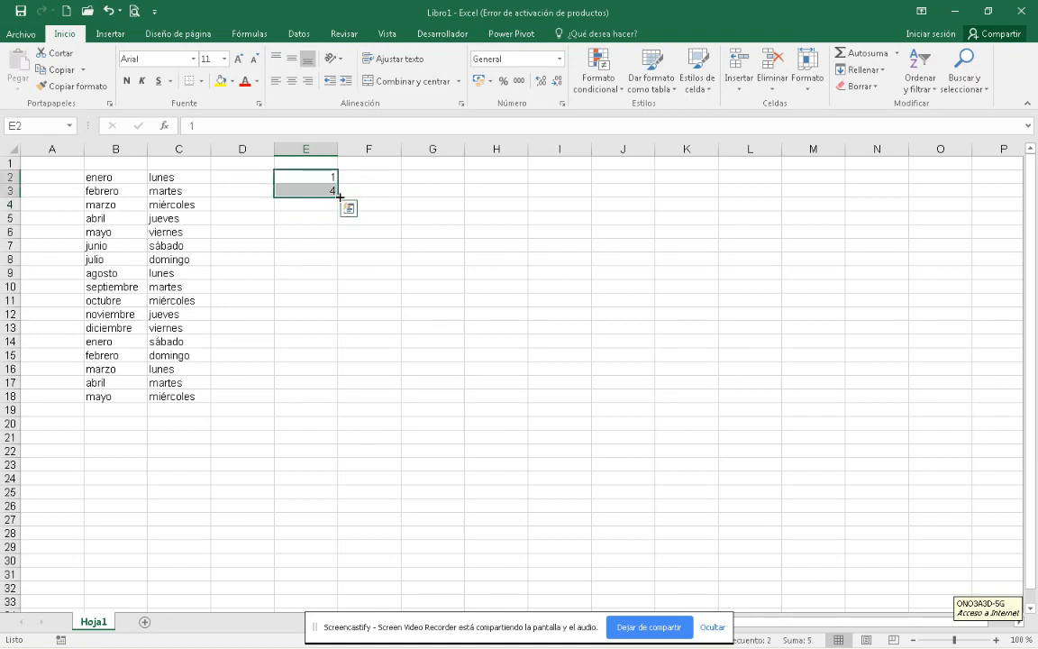
{"action": "left_click_drag", "start_coordinate": [339, 197], "coordinate": [340, 394]}
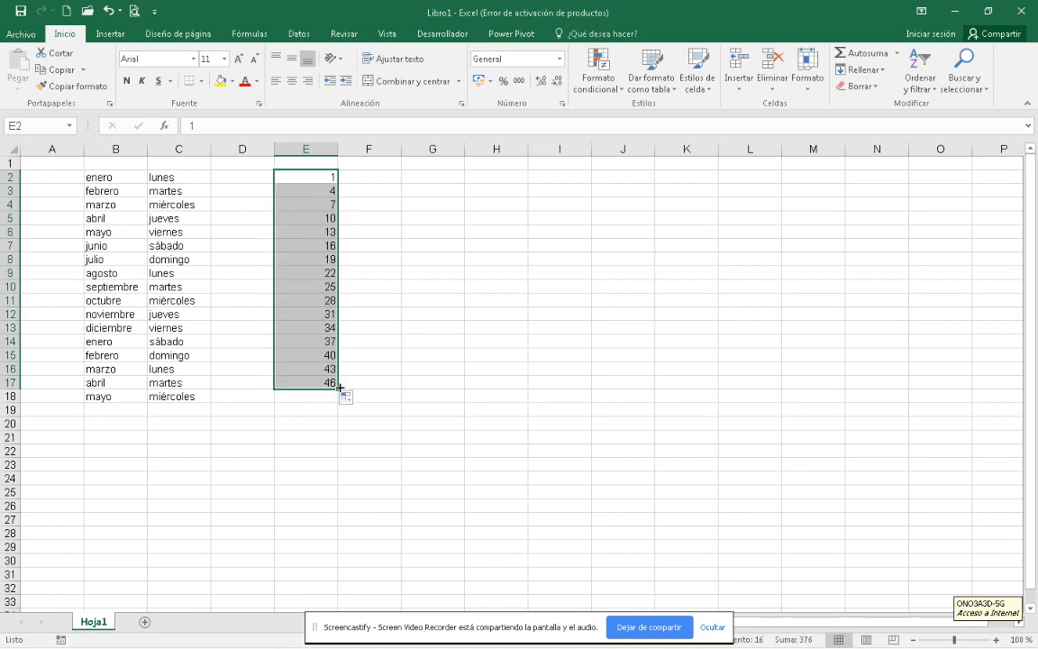
{"action": "left_click", "coordinate": [369, 204]}
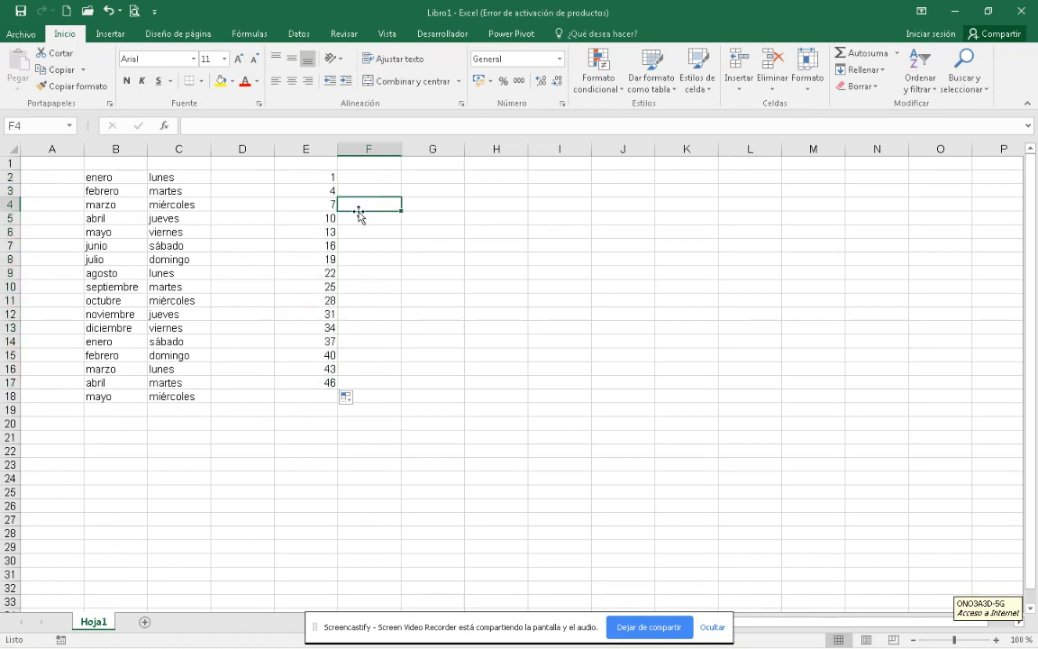
Enter 3 in G4 and 1 in G5, and fill the descending number series down to G19.
{"action": "left_click", "coordinate": [436, 202]}
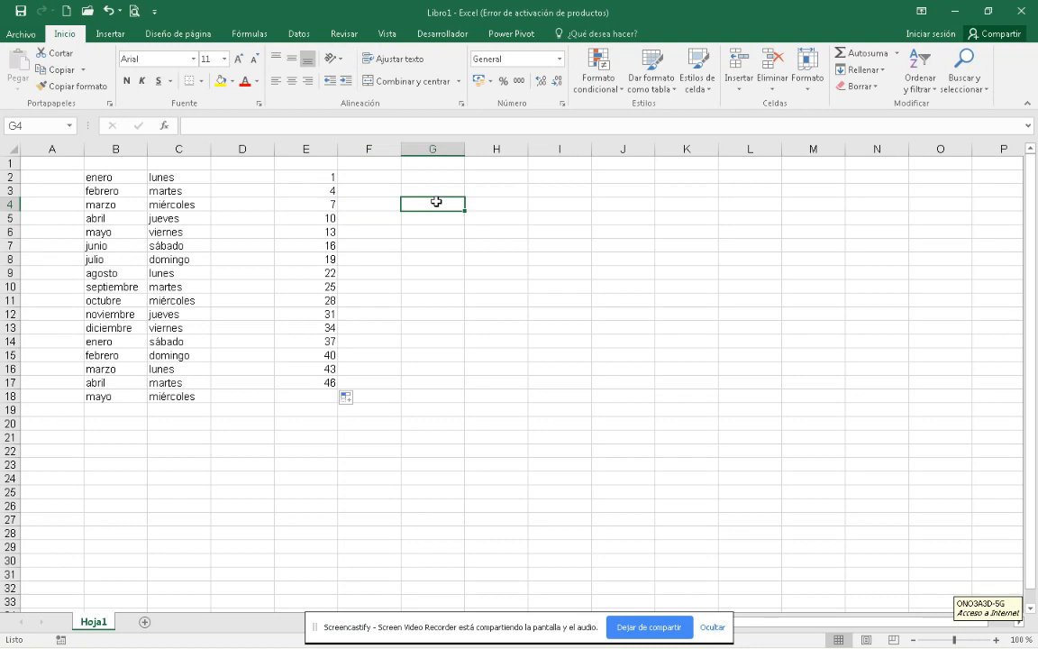
{"action": "type", "text": "3"}
{"action": "key", "text": "Return"}
{"action": "type", "text": "1"}
{"action": "key", "text": "Return"}
{"action": "left_click_drag", "start_coordinate": [453, 200], "coordinate": [452, 215]}
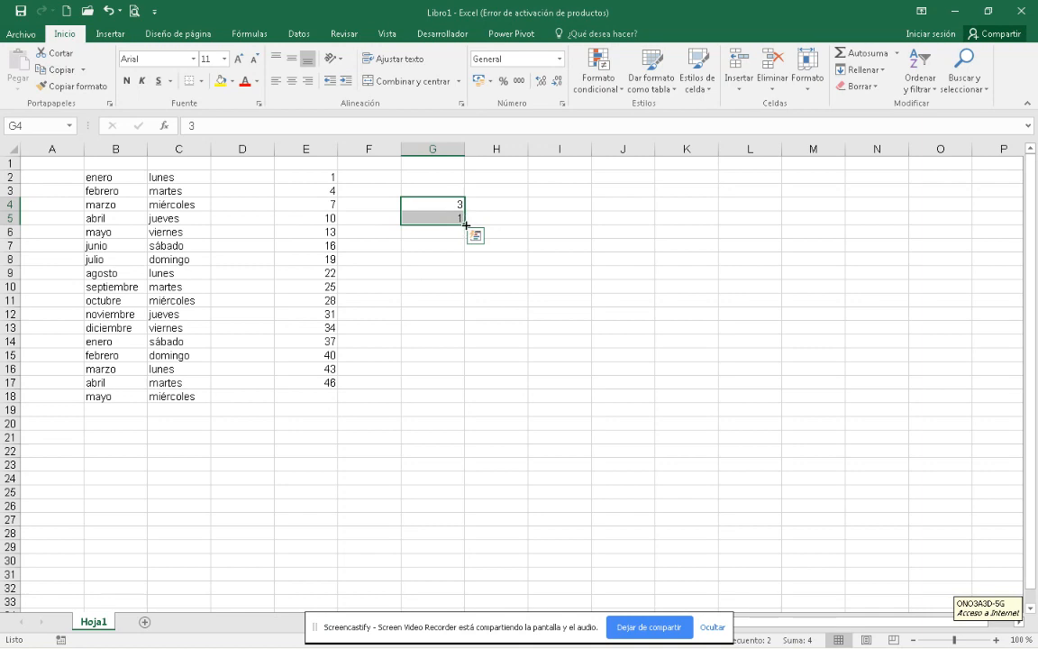
{"action": "left_click_drag", "start_coordinate": [464, 225], "coordinate": [464, 224]}
{"action": "left_click_drag", "start_coordinate": [469, 328], "coordinate": [466, 418]}
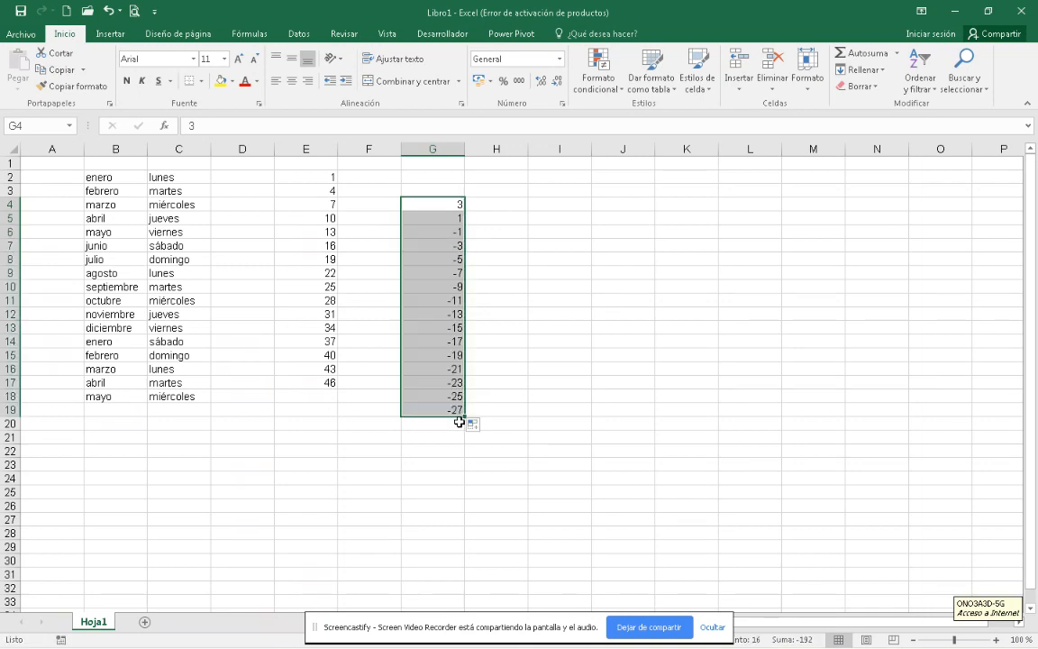
Extend the descending number series in column G upward from G4 to G2.
{"action": "left_click_drag", "start_coordinate": [455, 207], "coordinate": [465, 176]}
{"action": "left_click", "coordinate": [508, 179]}
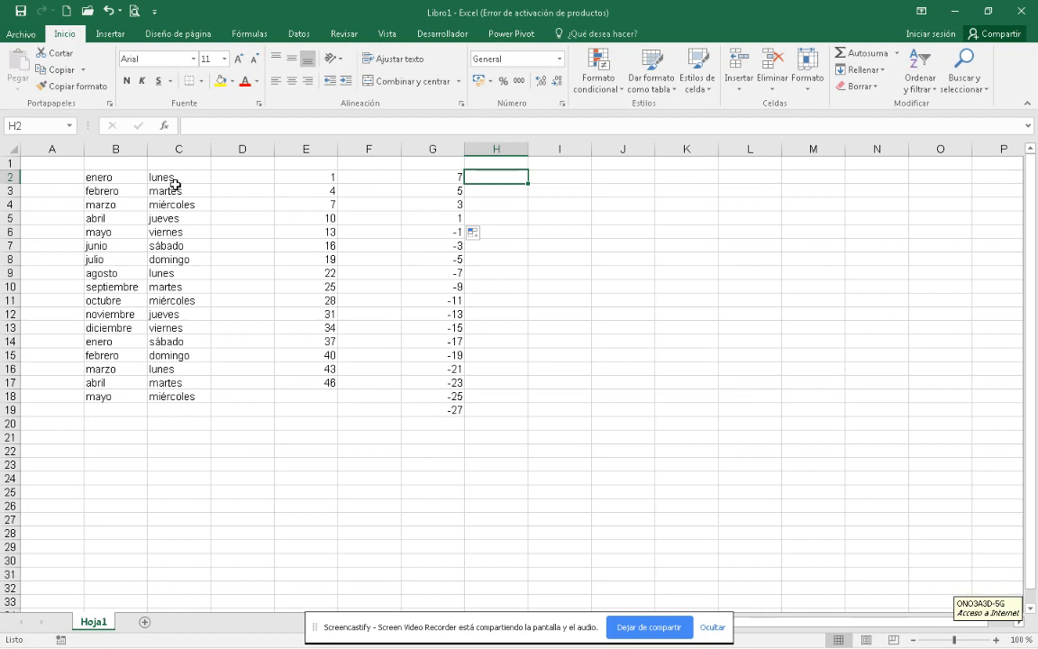
Clear the repeated weekday entries from C9 down to C19.
{"action": "left_click_drag", "start_coordinate": [162, 273], "coordinate": [190, 410]}
{"action": "key", "text": "BackSpace"}
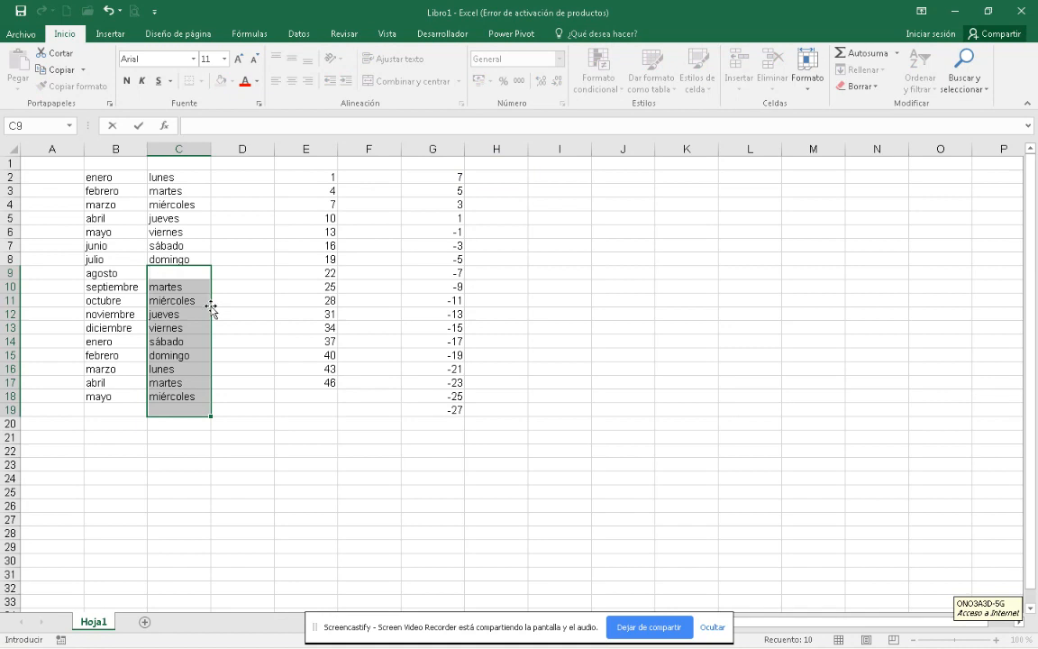
{"action": "key", "text": "Escape"}
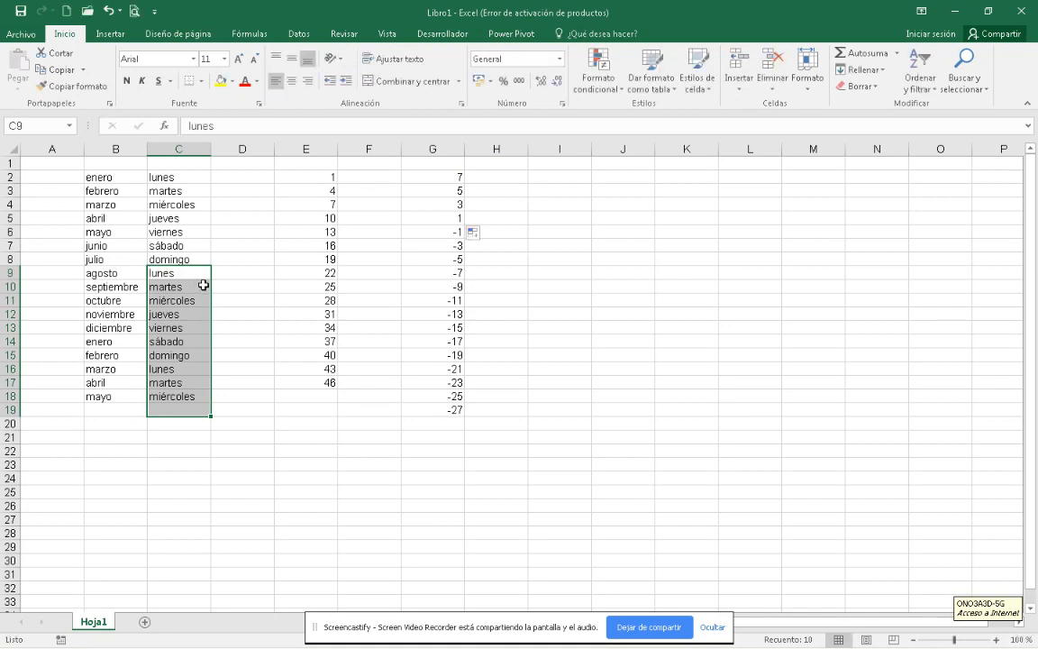
{"action": "key", "text": "Delete"}
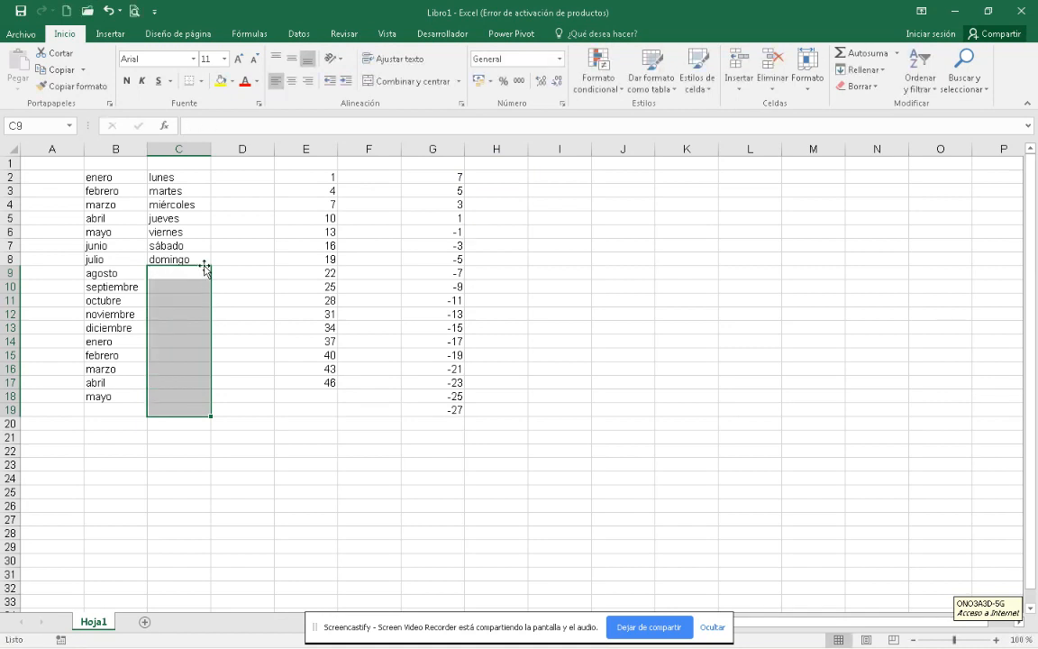
Move the weekday list from C2:C8 down to C5:C11.
{"action": "left_click_drag", "start_coordinate": [181, 175], "coordinate": [186, 255]}
{"action": "key", "text": "ctrl+c"}
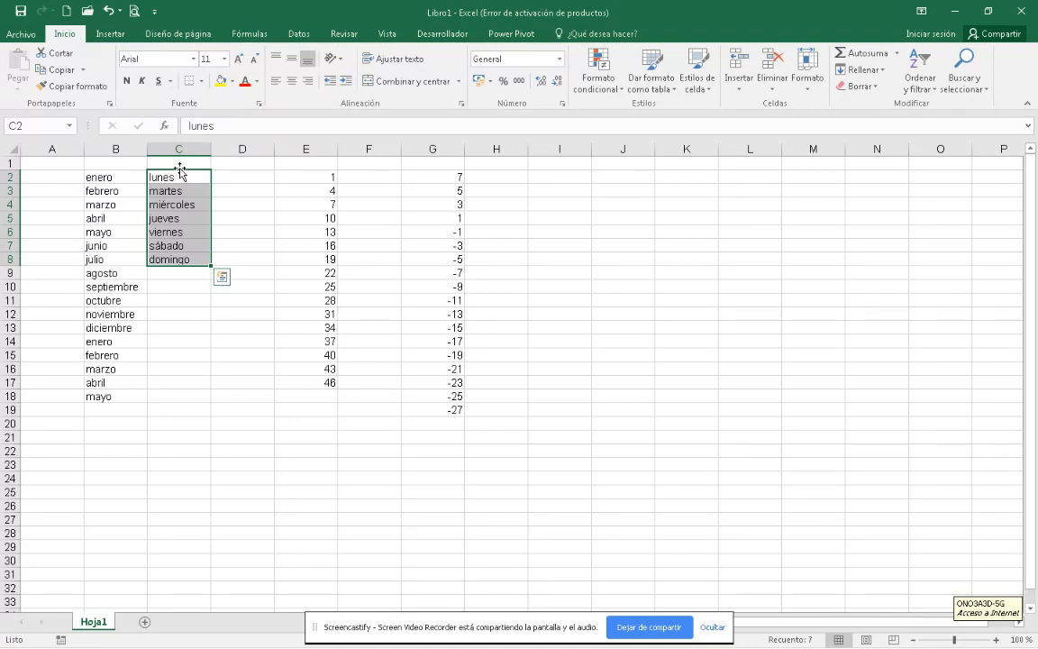
{"action": "left_click_drag", "start_coordinate": [181, 168], "coordinate": [186, 221]}
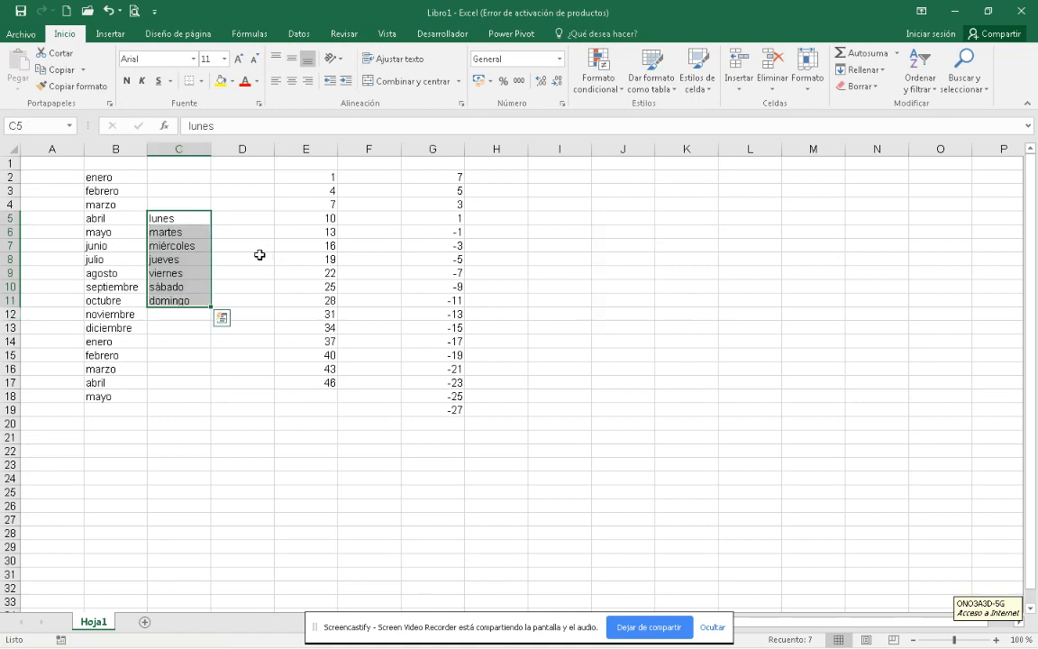
Cut the weekday list from C5:C11 and paste it starting at I3.
{"action": "left_click", "coordinate": [56, 56]}
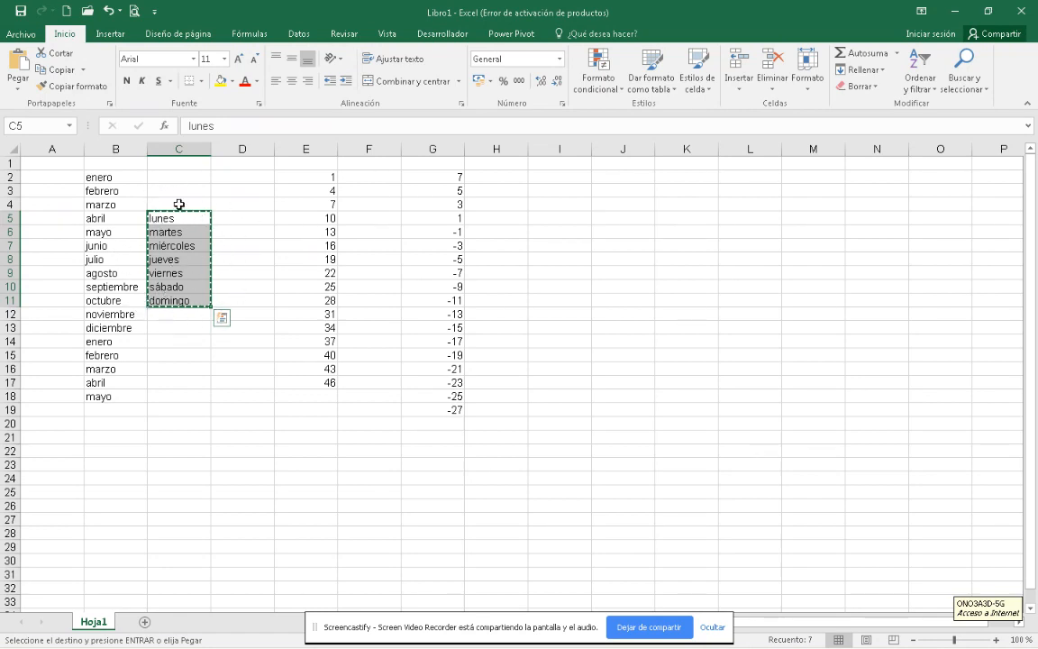
{"action": "left_click", "coordinate": [566, 190]}
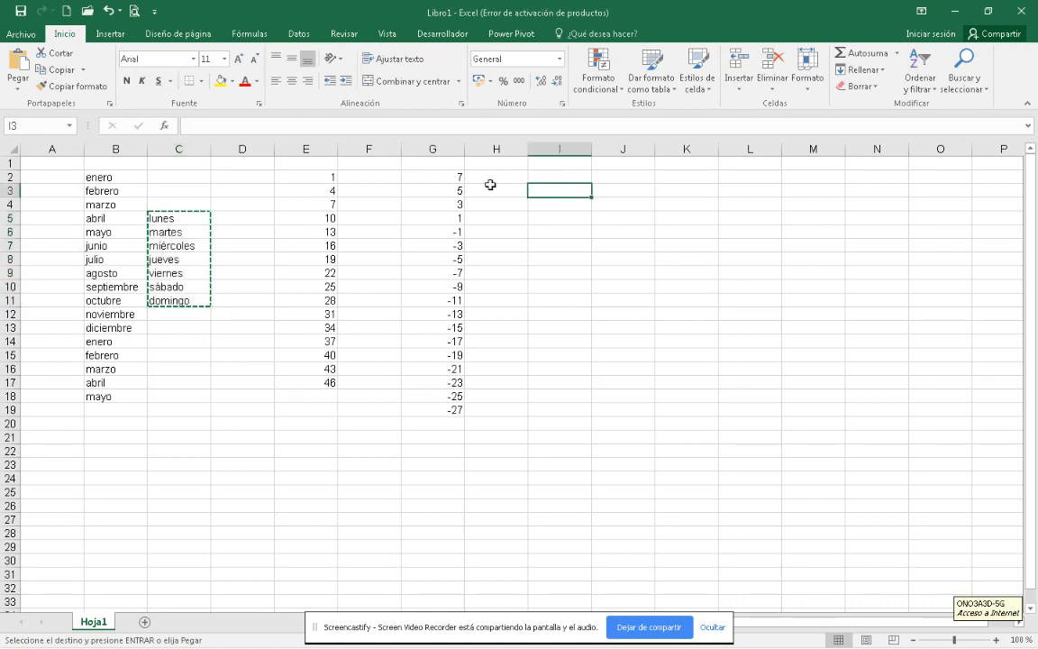
{"action": "left_click", "coordinate": [16, 63]}
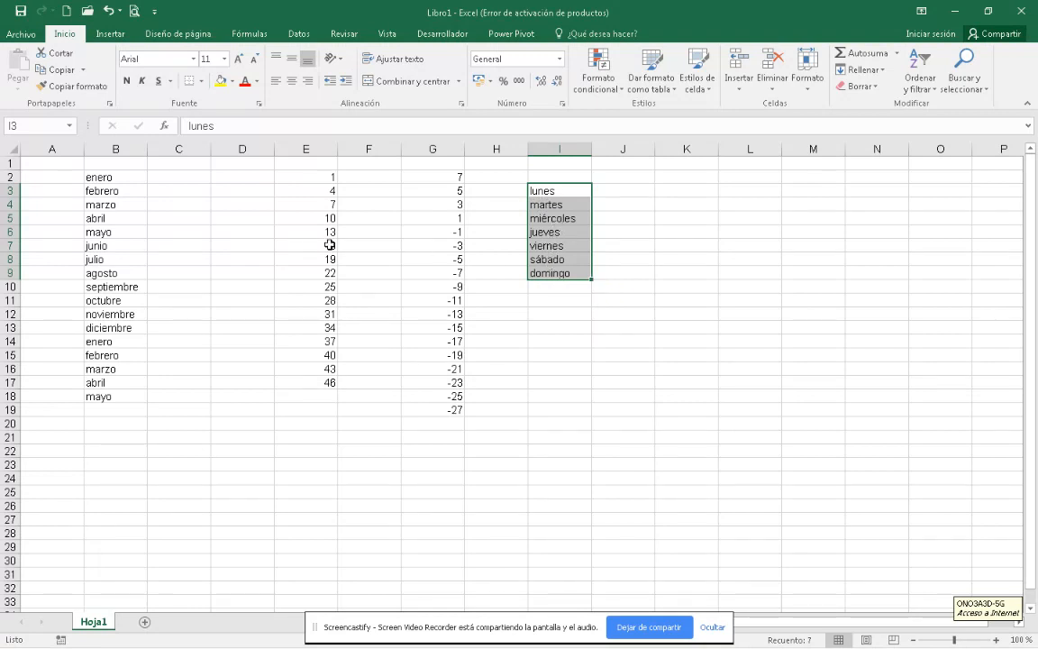
Copy the weekday list in I3:I9, paste it starting at K3 and end copy mode.
{"action": "left_click", "coordinate": [61, 72]}
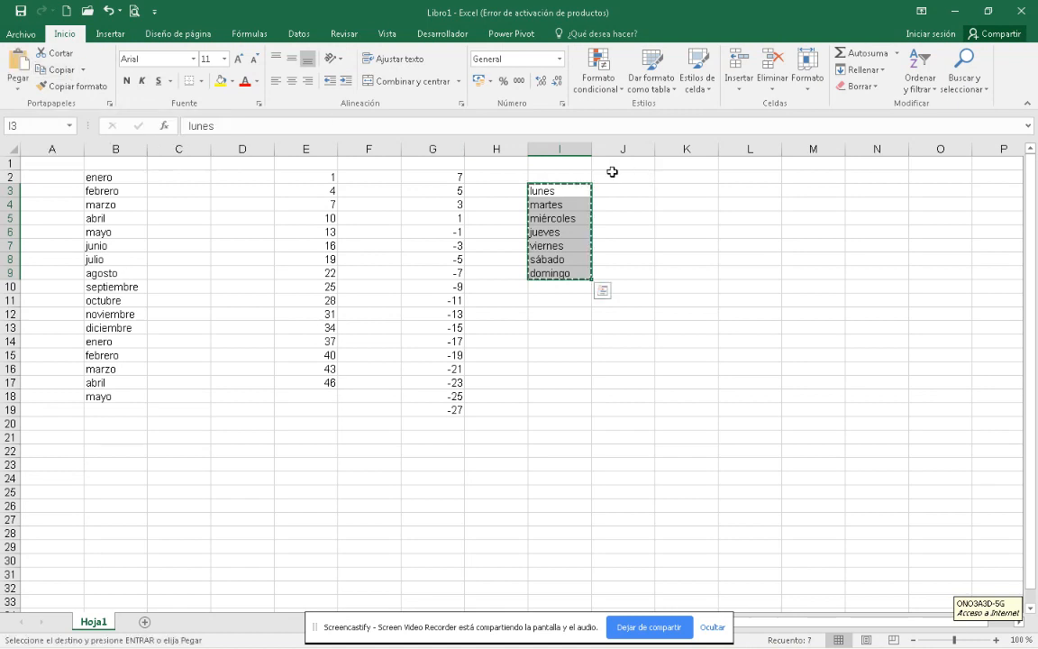
{"action": "left_click", "coordinate": [686, 190]}
{"action": "left_click", "coordinate": [18, 65]}
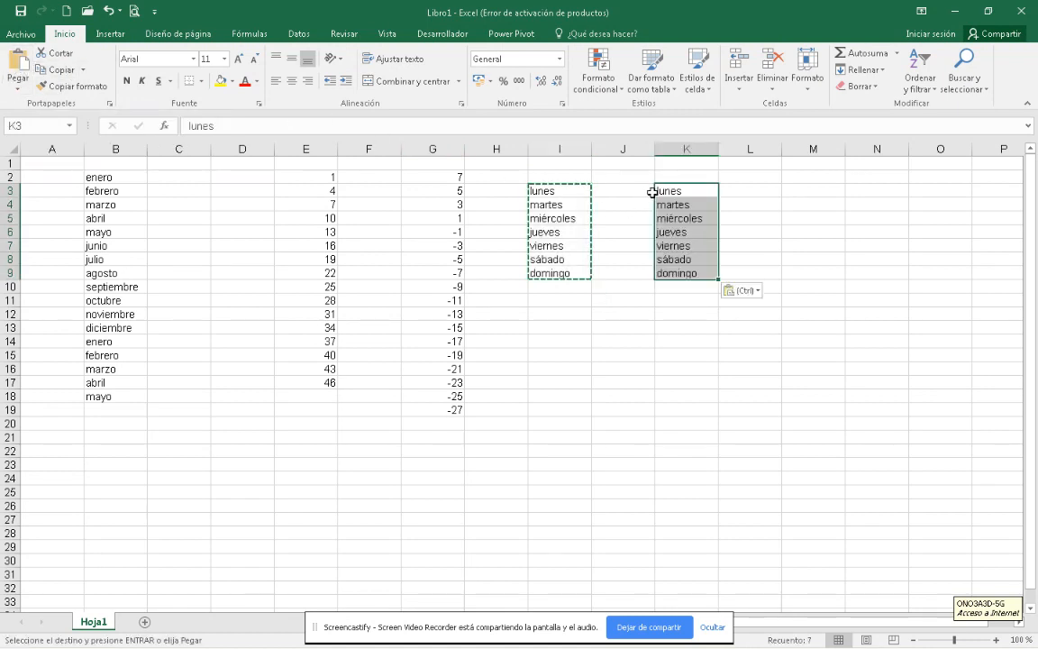
{"action": "key", "text": "Escape"}
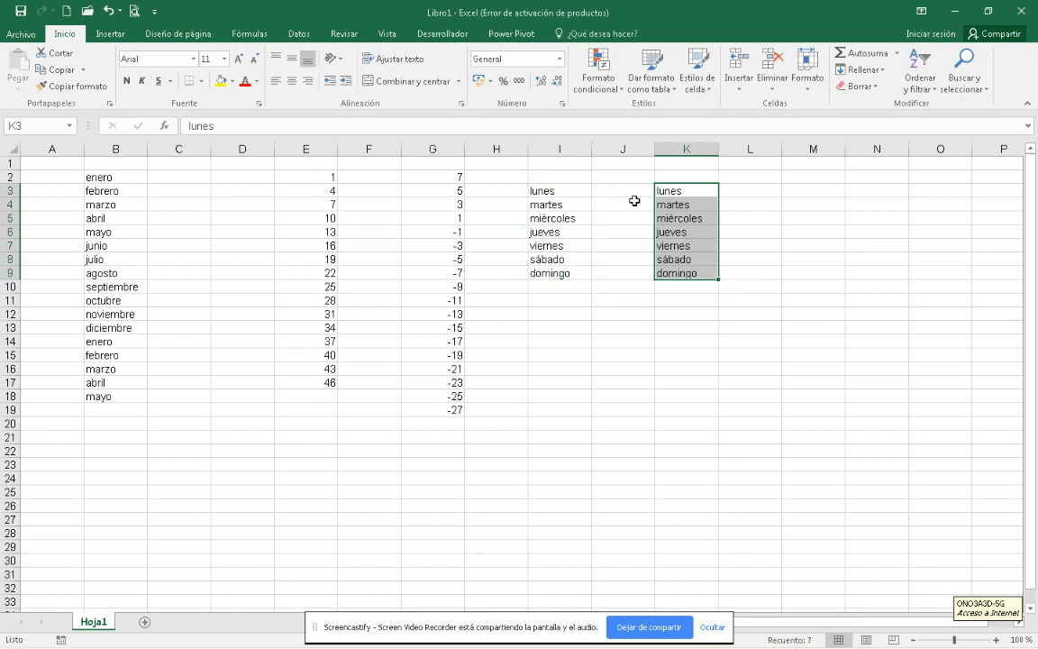
{"action": "left_click", "coordinate": [636, 201]}
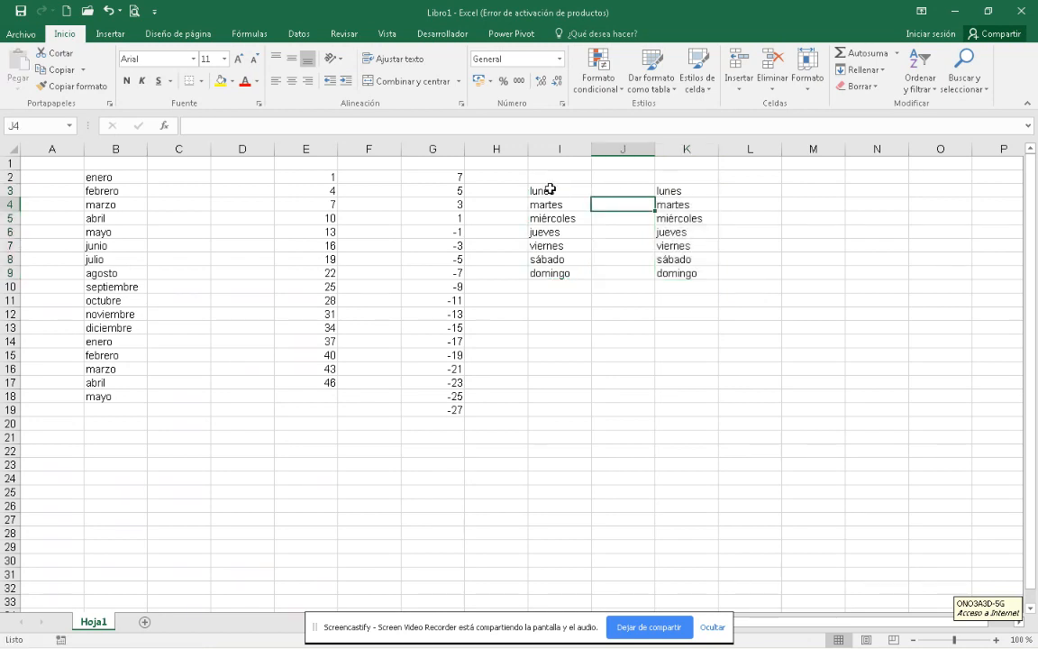
{"action": "left_click_drag", "start_coordinate": [550, 189], "coordinate": [548, 270]}
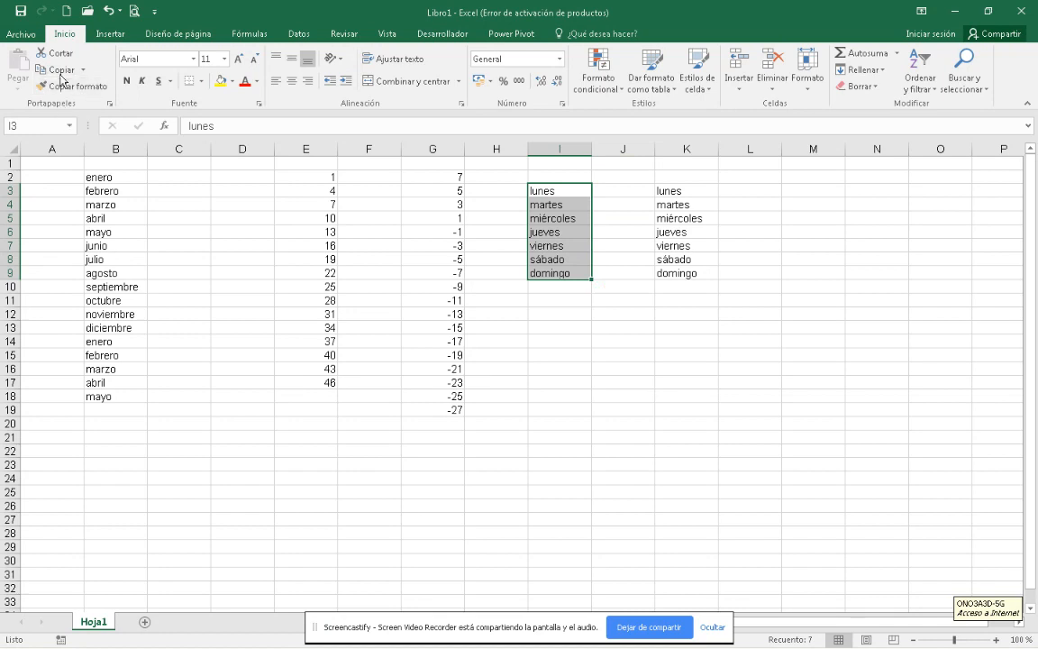
{"action": "right_click", "coordinate": [539, 194]}
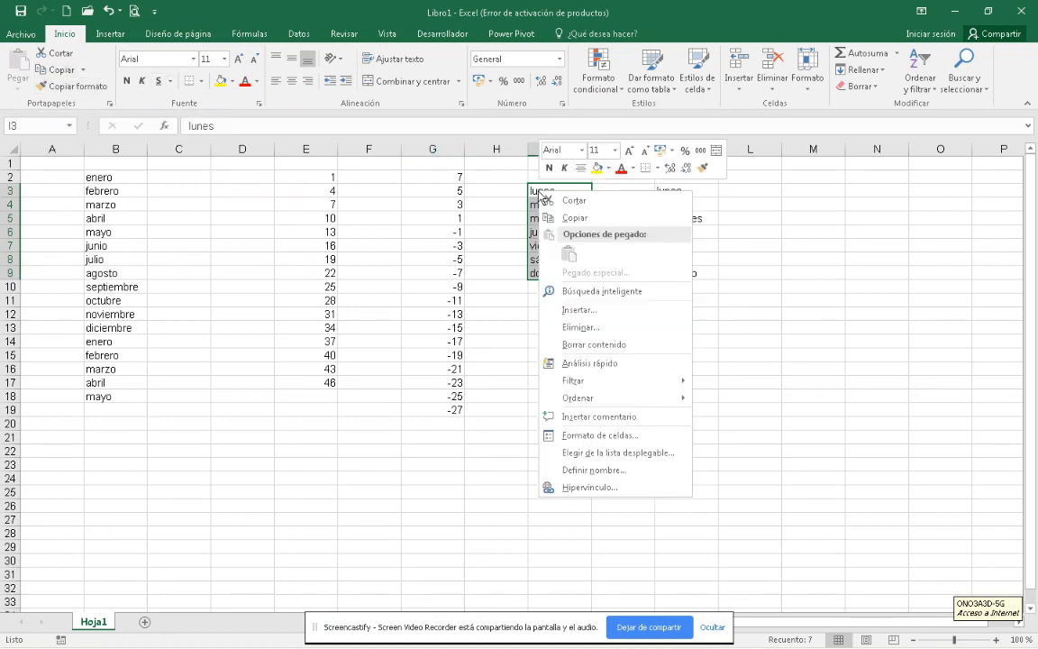
{"action": "left_click", "coordinate": [582, 219]}
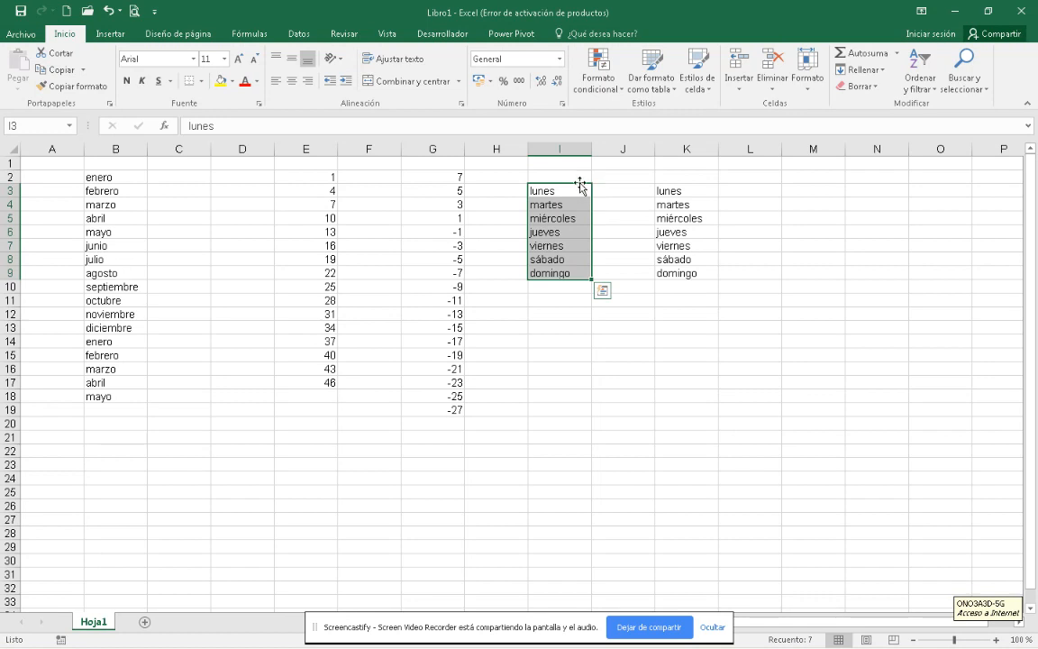
{"action": "key", "text": "ctrl+c"}
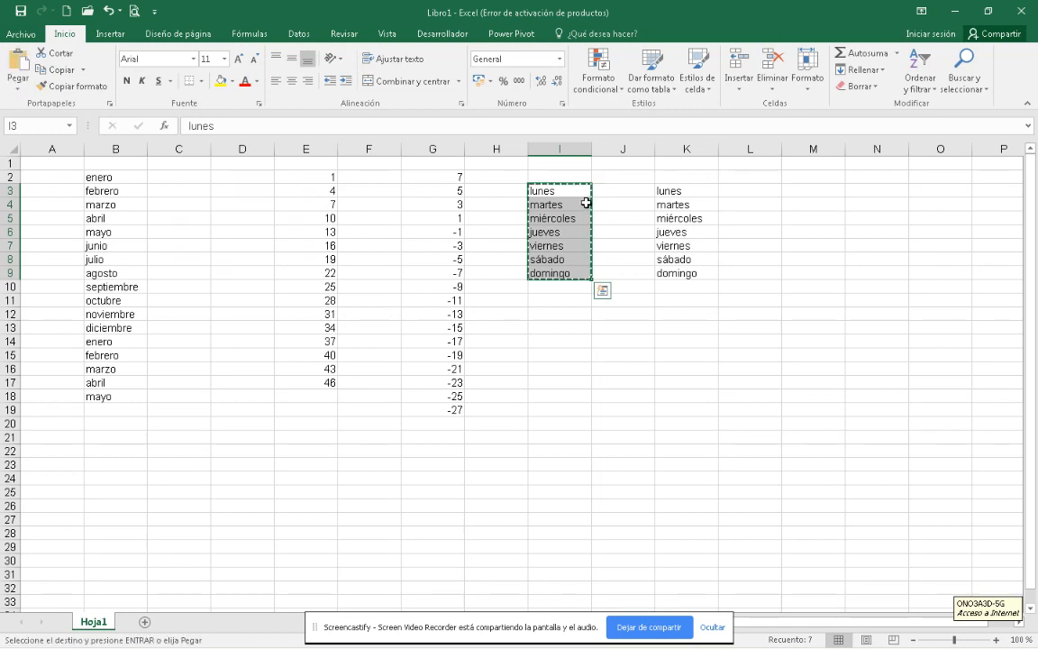
{"action": "key", "text": "Escape"}
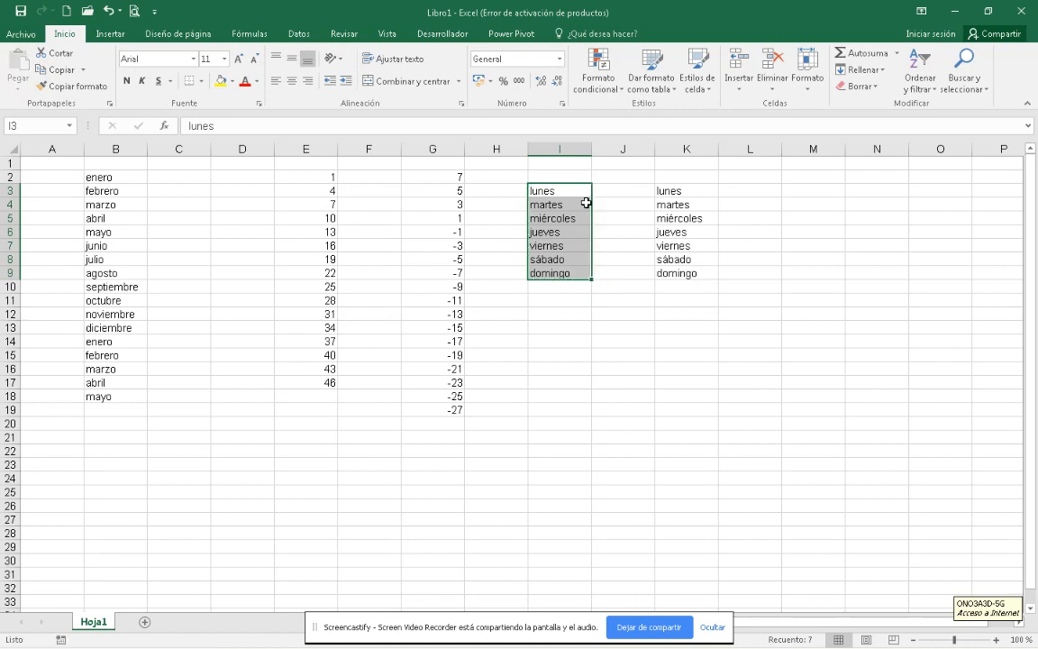
{"action": "left_click", "coordinate": [603, 190]}
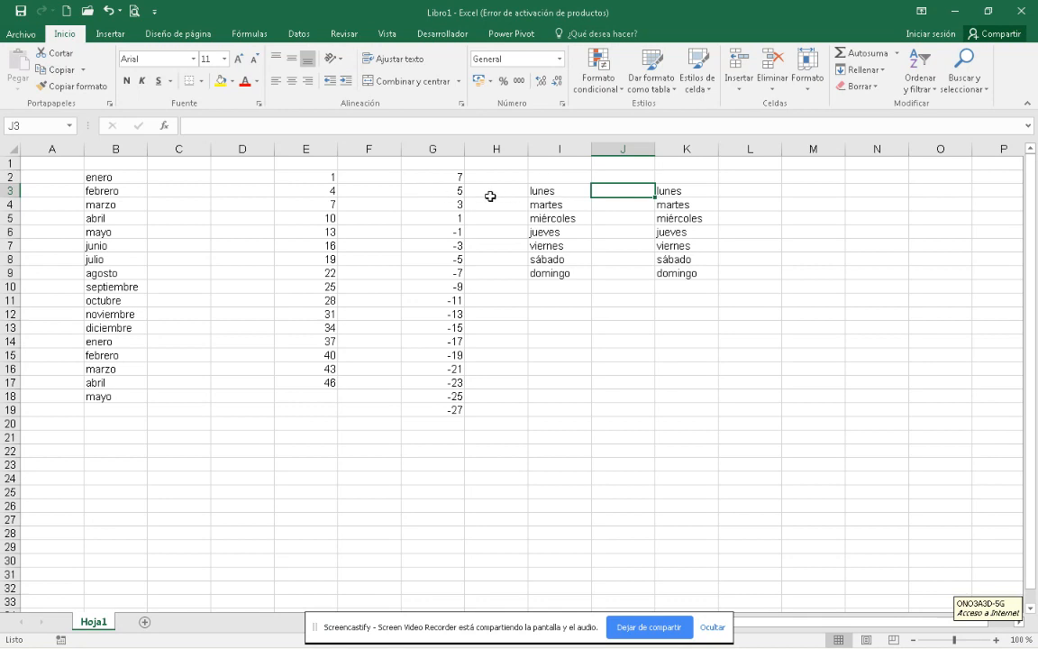
{"action": "left_click", "coordinate": [84, 70]}
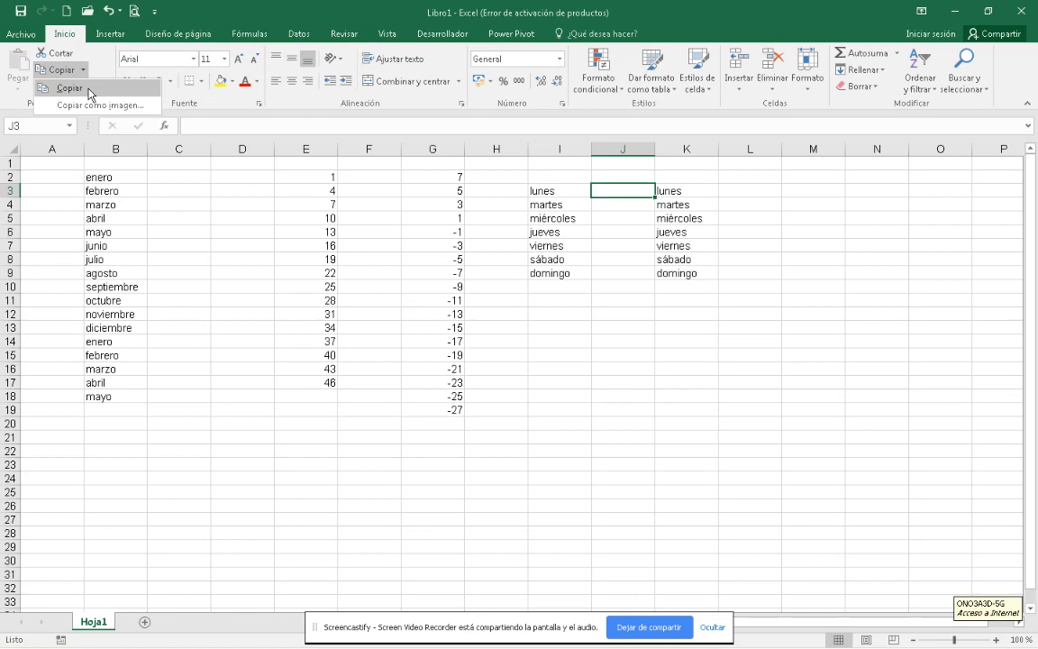
{"action": "left_click", "coordinate": [90, 88]}
{"action": "key", "text": "Escape"}
Clear the repeated months enero to mayo from B14:B18.
{"action": "left_click_drag", "start_coordinate": [95, 176], "coordinate": [99, 287]}
{"action": "left_click_drag", "start_coordinate": [99, 342], "coordinate": [101, 396]}
{"action": "key", "text": "BackSpace"}
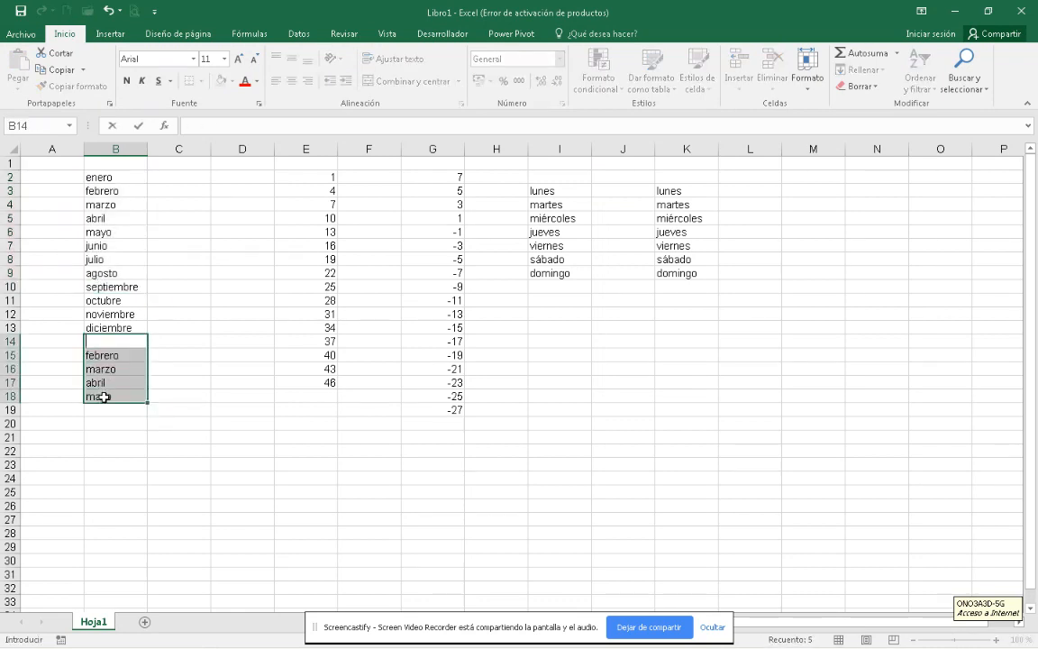
{"action": "key", "text": "Escape"}
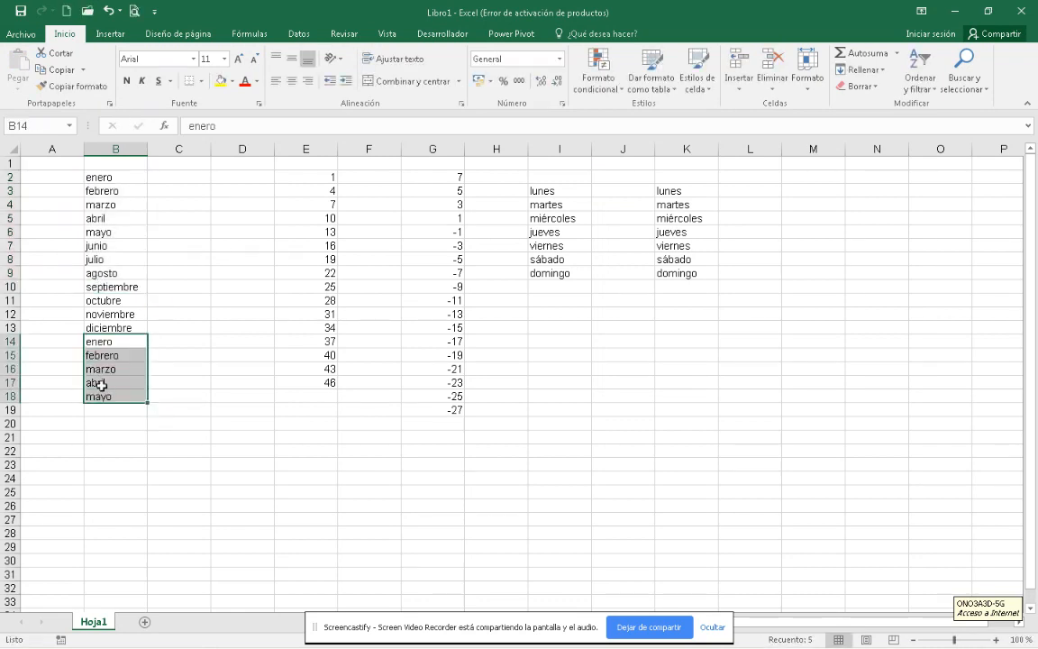
{"action": "key", "text": "Delete"}
{"action": "left_click", "coordinate": [165, 204]}
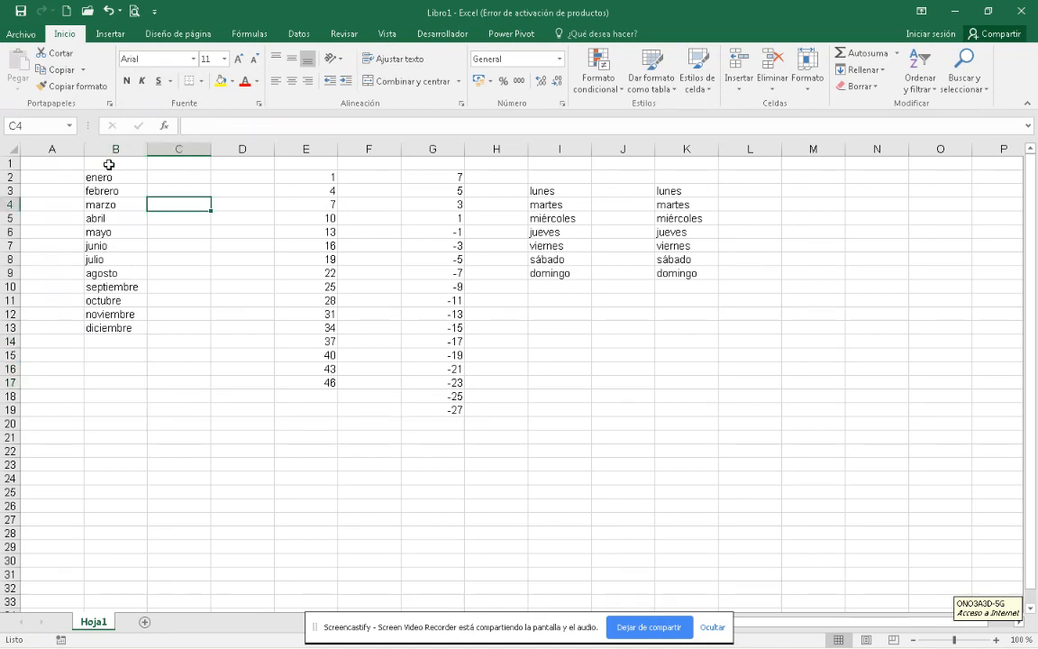
Format the month list B2:B13 with yellow fill, bold red text and an outside border.
{"action": "left_click_drag", "start_coordinate": [114, 175], "coordinate": [129, 327]}
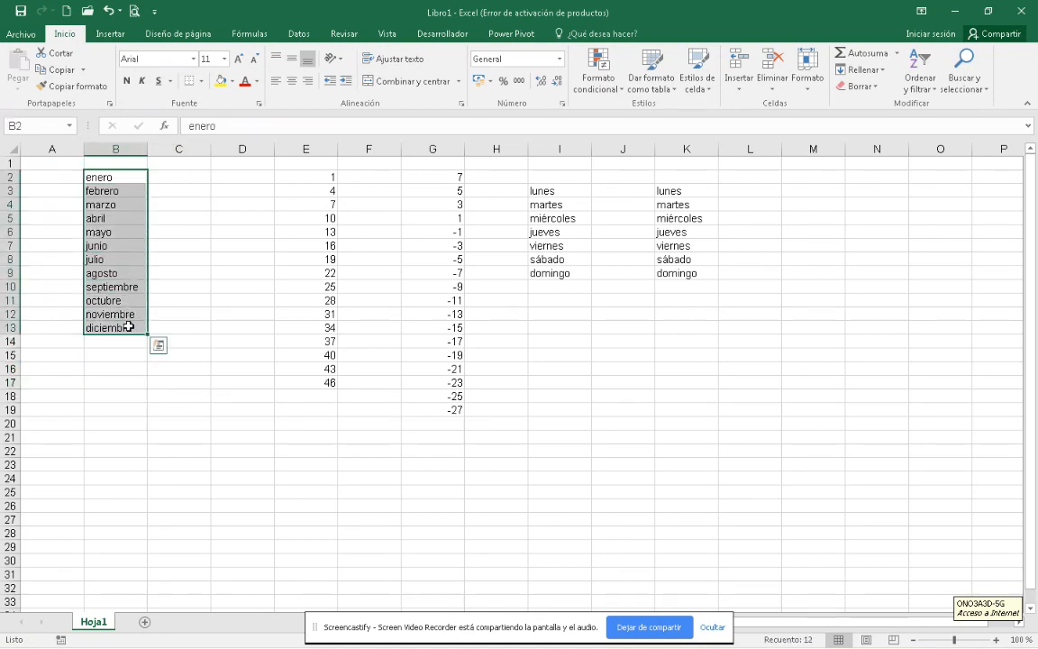
{"action": "left_click", "coordinate": [220, 80]}
{"action": "left_click", "coordinate": [244, 80]}
{"action": "left_click", "coordinate": [126, 81]}
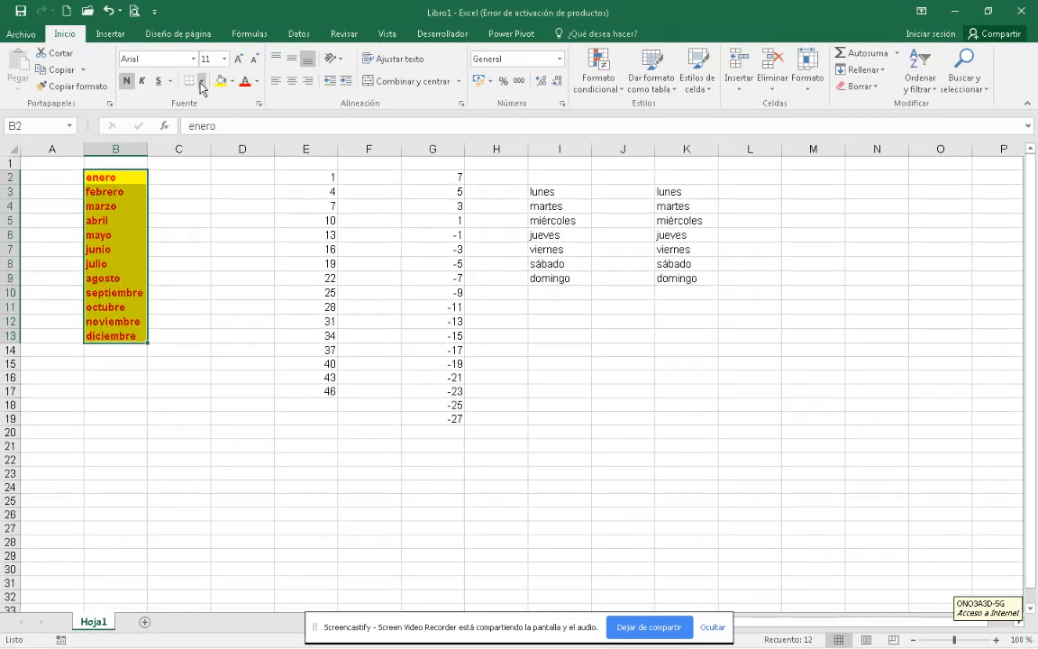
{"action": "left_click", "coordinate": [200, 83]}
{"action": "left_click", "coordinate": [211, 237]}
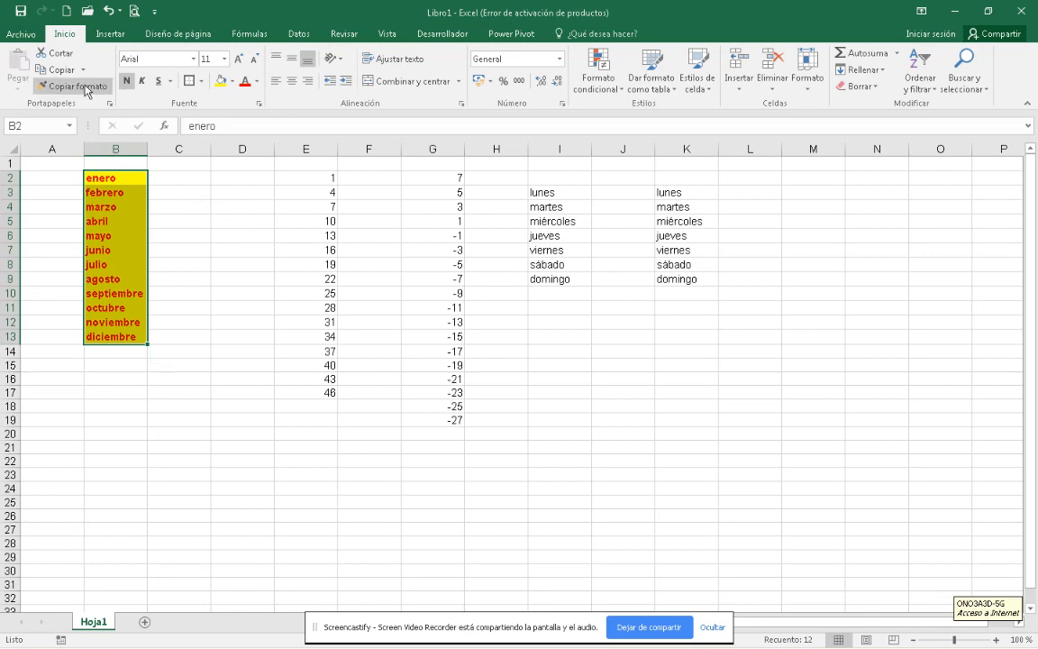
{"action": "left_click", "coordinate": [225, 311]}
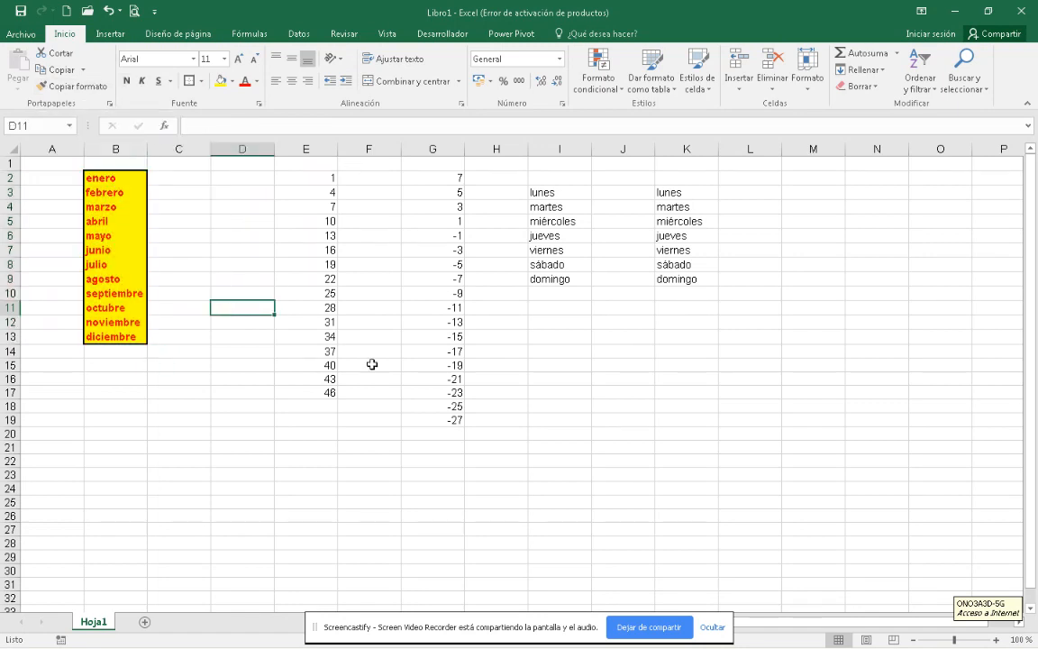
Copy the formatting of the month list B2:B13 onto the numbers in E2:E17.
{"action": "mouse_move", "coordinate": [111, 177]}
{"action": "left_mouse_down"}
{"action": "mouse_move", "coordinate": [90, 192]}
{"action": "mouse_move", "coordinate": [120, 339]}
{"action": "left_mouse_up"}
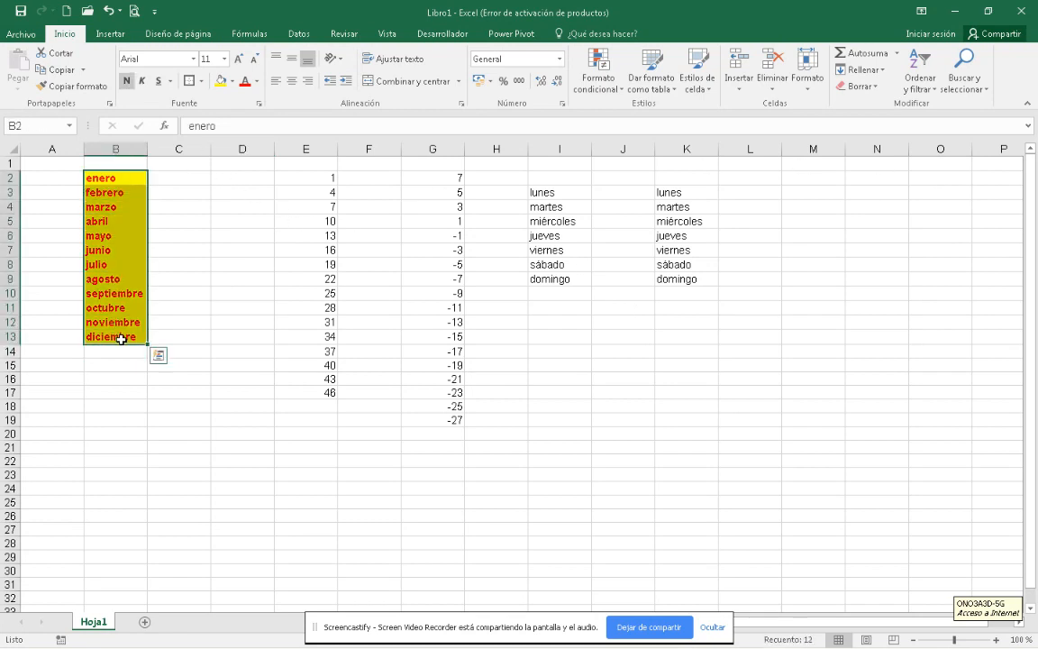
{"action": "left_click", "coordinate": [99, 87]}
{"action": "left_click", "coordinate": [318, 177]}
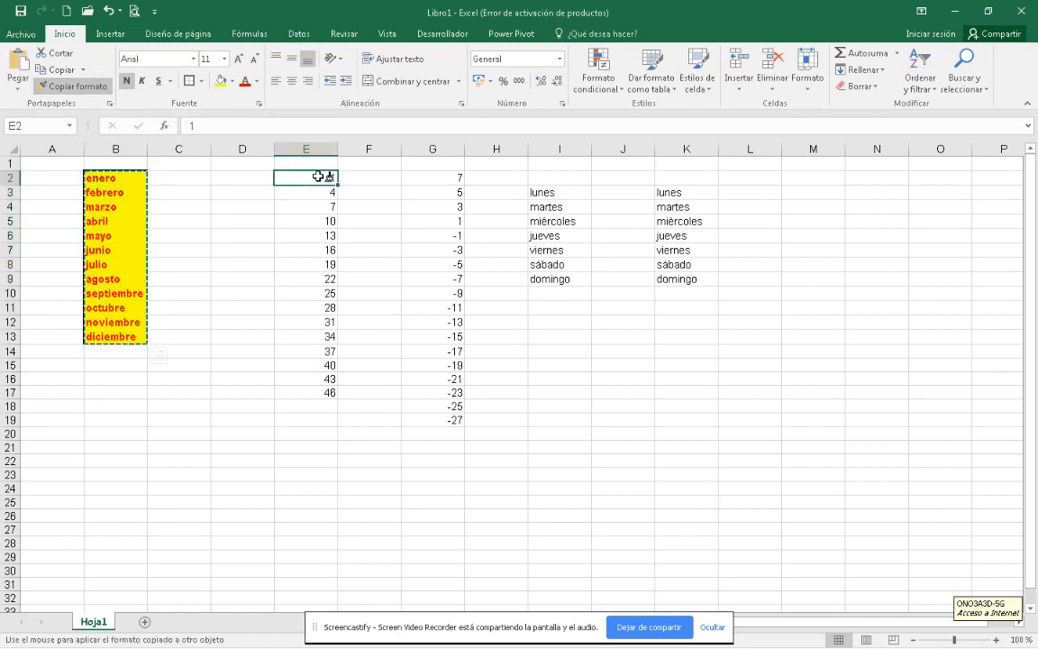
{"action": "left_click_drag", "start_coordinate": [318, 177], "coordinate": [321, 394]}
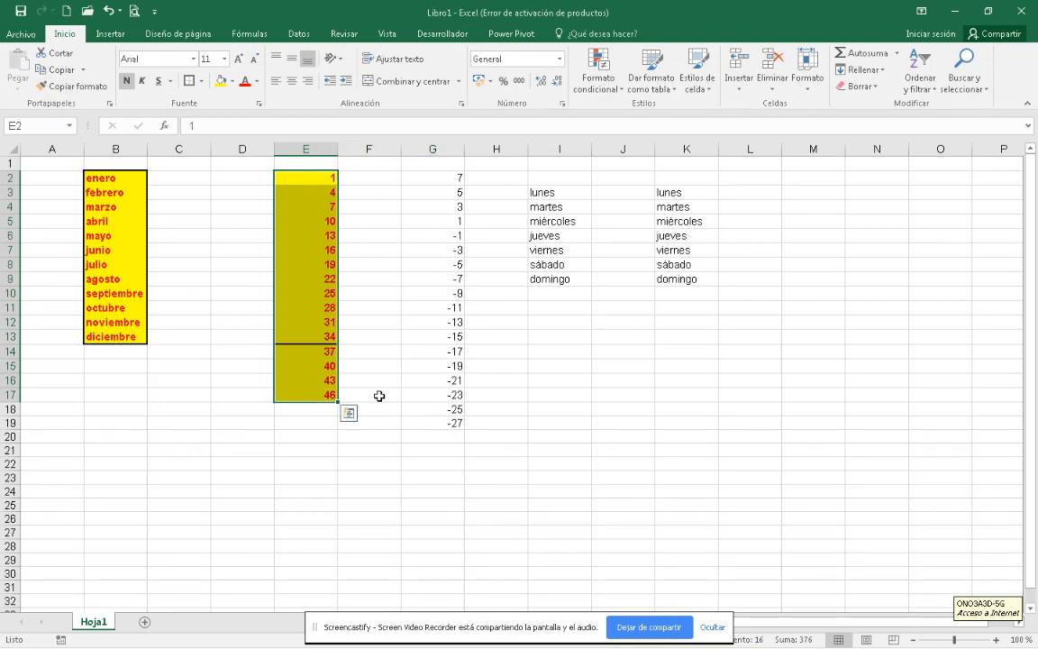
Compare the formatted ranges B2:B13 and E2:E17, checking their lengths and the borders of individual cells in column E.
{"action": "left_click_drag", "start_coordinate": [116, 173], "coordinate": [136, 329]}
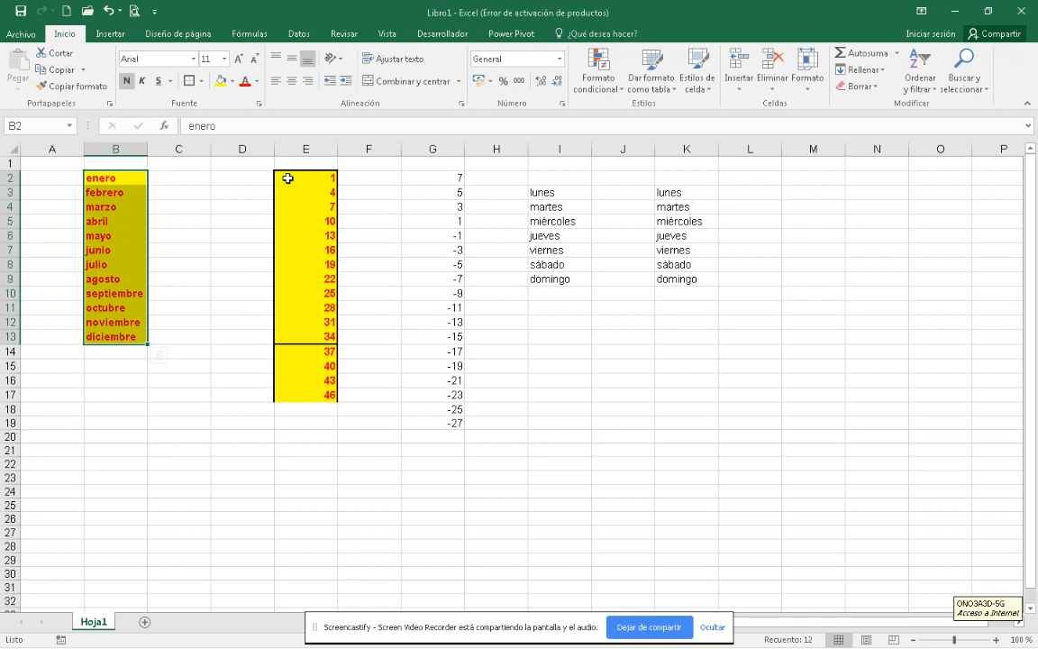
{"action": "left_click_drag", "start_coordinate": [93, 176], "coordinate": [106, 338]}
{"action": "left_click", "coordinate": [287, 183]}
{"action": "left_click_drag", "start_coordinate": [287, 183], "coordinate": [305, 390]}
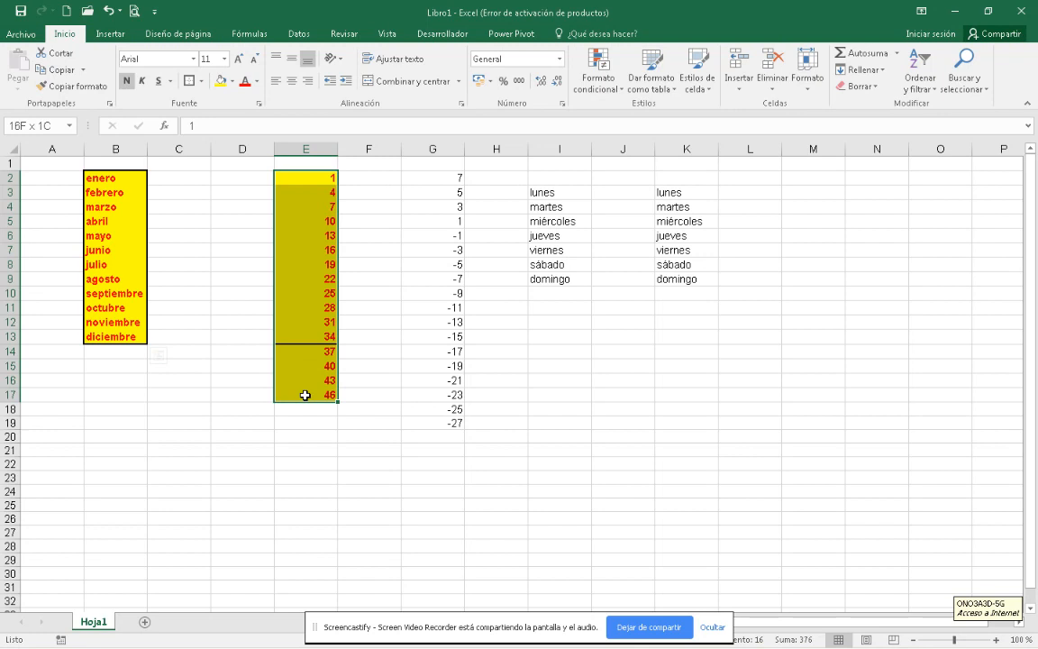
{"action": "left_click", "coordinate": [350, 355]}
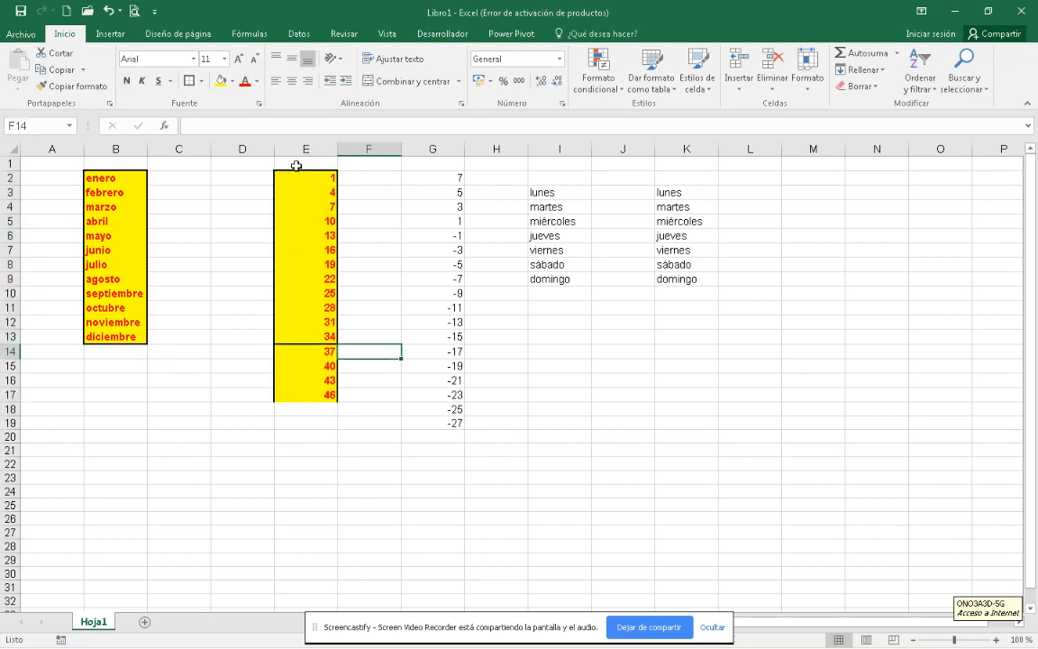
{"action": "left_click", "coordinate": [300, 178]}
{"action": "left_click", "coordinate": [301, 192]}
{"action": "left_click", "coordinate": [303, 206]}
{"action": "left_click", "coordinate": [314, 223]}
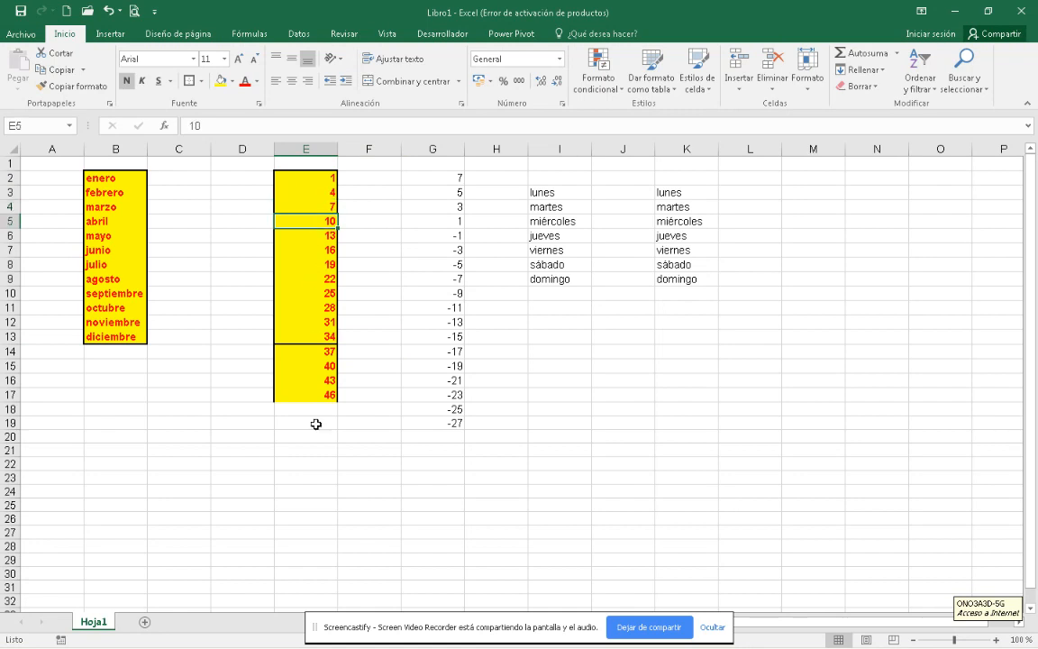
{"action": "left_click", "coordinate": [310, 398]}
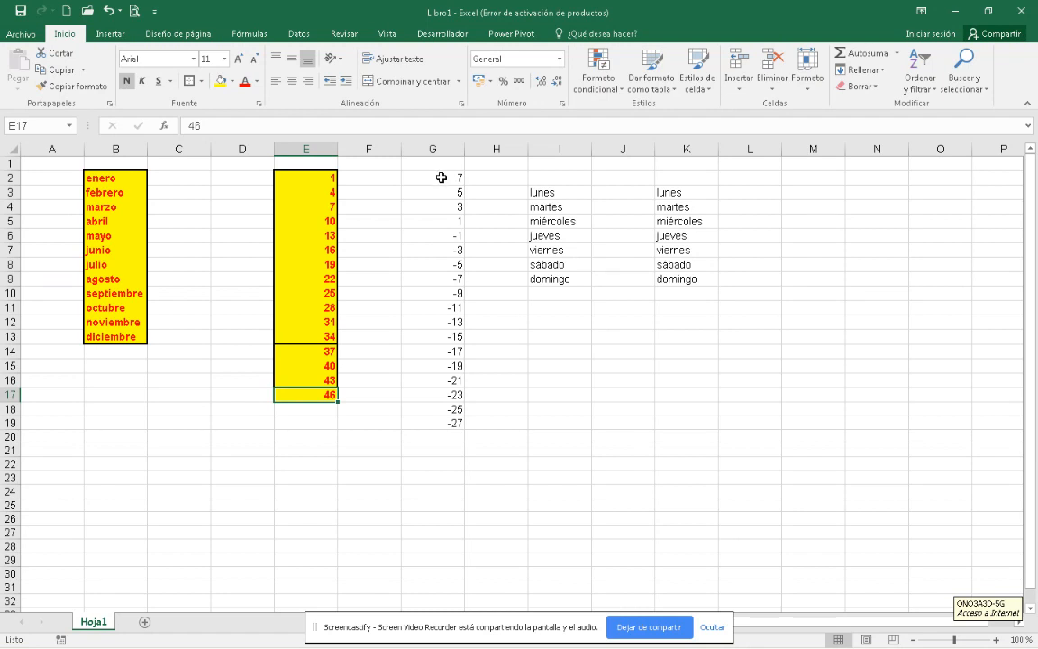
Autofill the weekday list in column I down to row 30 and shade sábado and domingo in I8:I9 light blue-gray.
{"action": "left_click_drag", "start_coordinate": [540, 193], "coordinate": [595, 576]}
{"action": "left_click", "coordinate": [607, 276]}
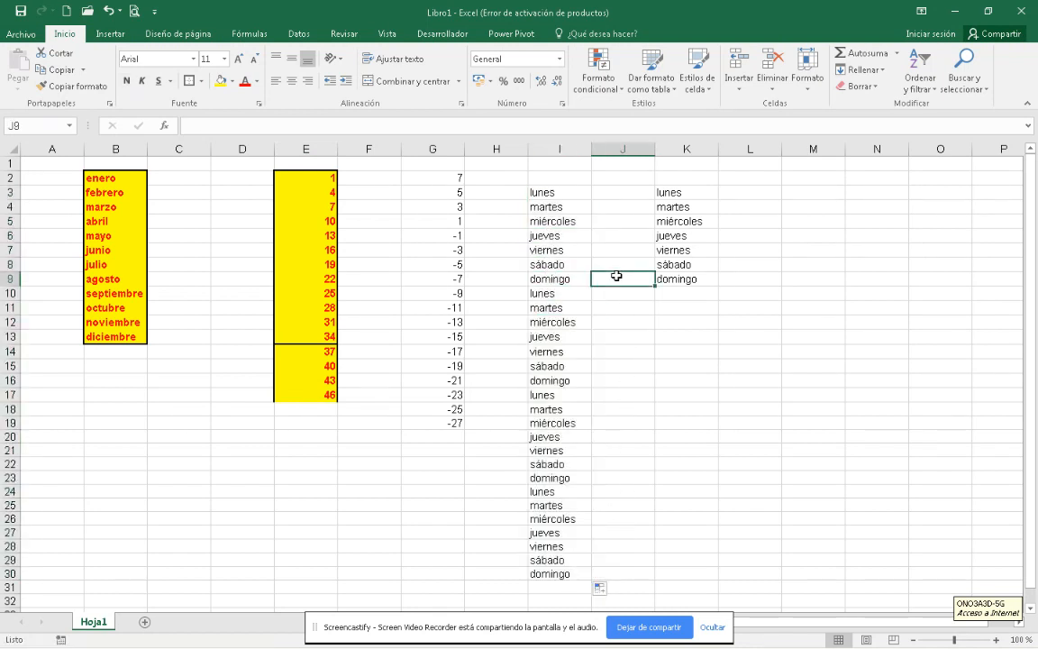
{"action": "left_click", "coordinate": [537, 264]}
{"action": "left_click_drag", "start_coordinate": [537, 264], "coordinate": [538, 272]}
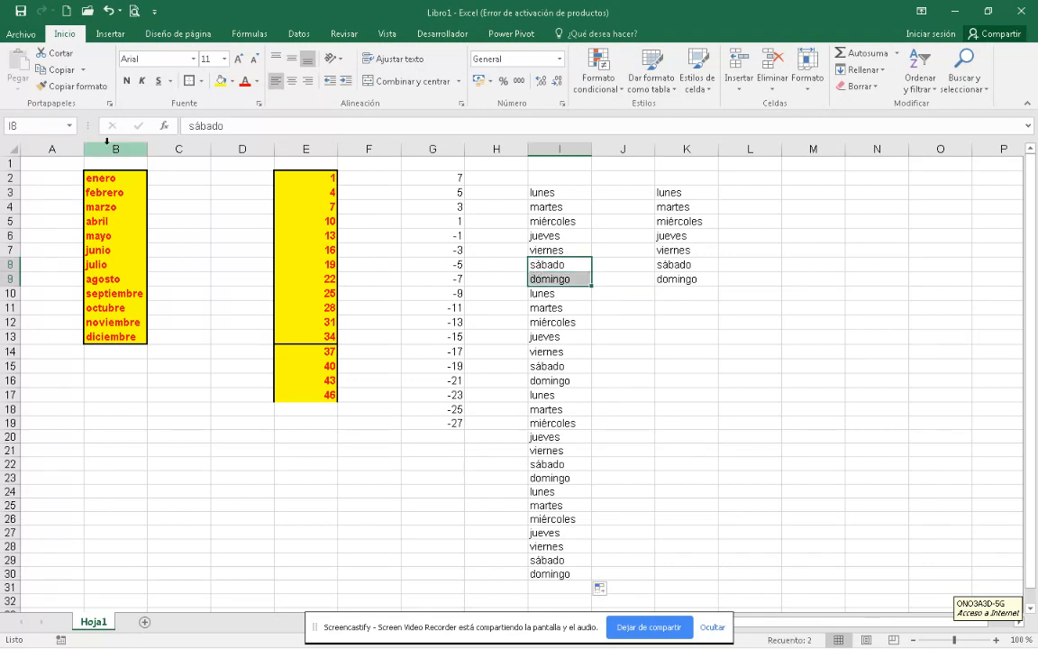
{"action": "left_click", "coordinate": [232, 81]}
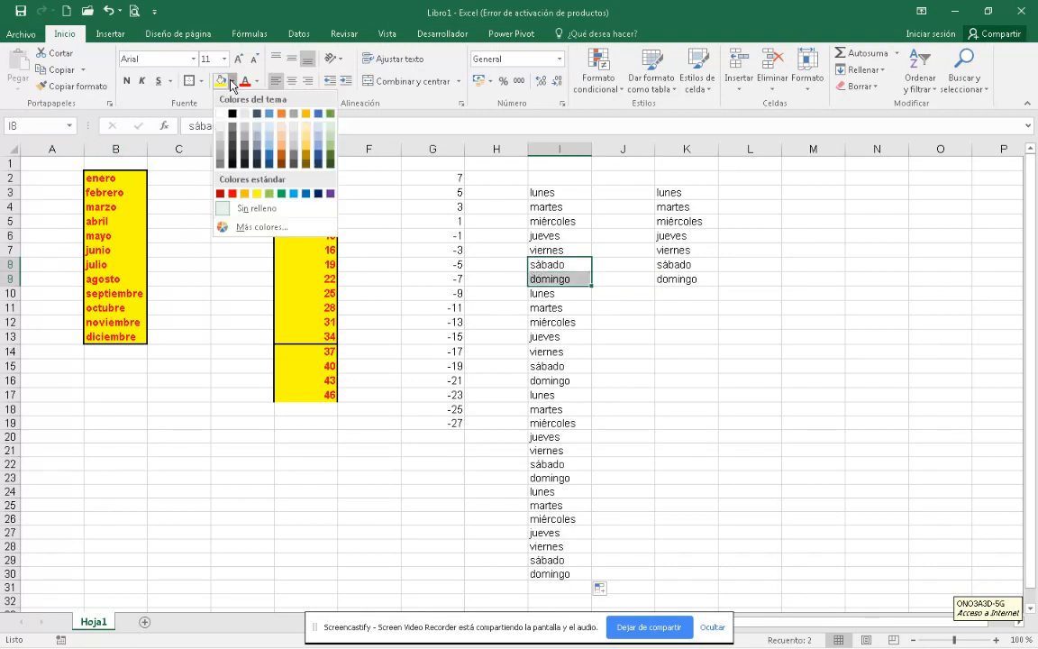
{"action": "left_click", "coordinate": [257, 136]}
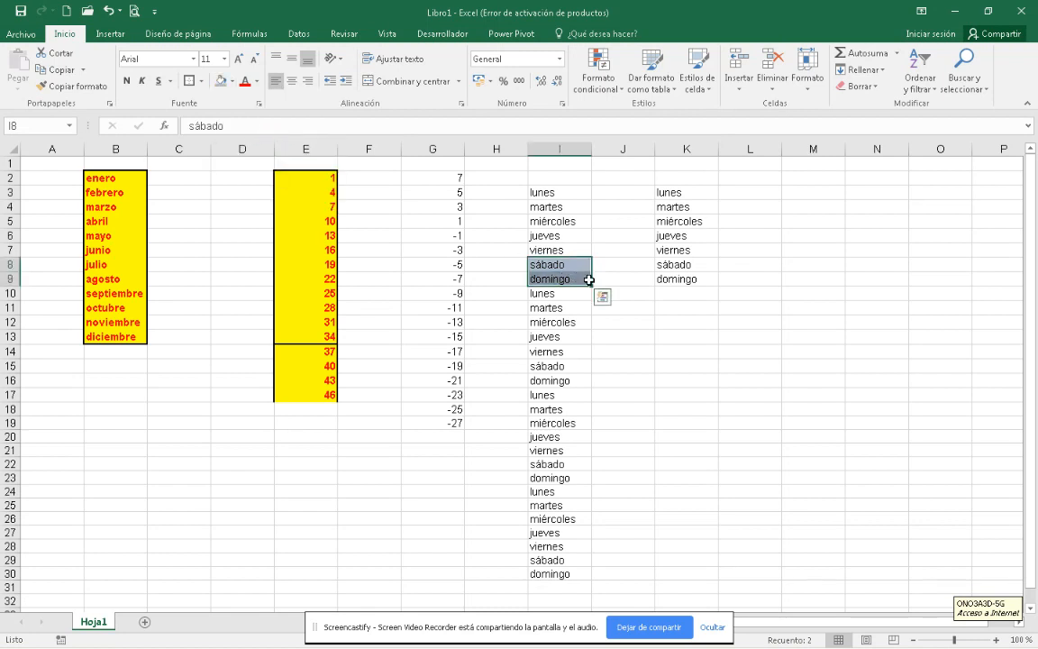
{"action": "left_click", "coordinate": [631, 266]}
Copy the formatting of the week in I3:I9 onto the repeated weekdays in I10:I30.
{"action": "left_click_drag", "start_coordinate": [556, 192], "coordinate": [556, 280]}
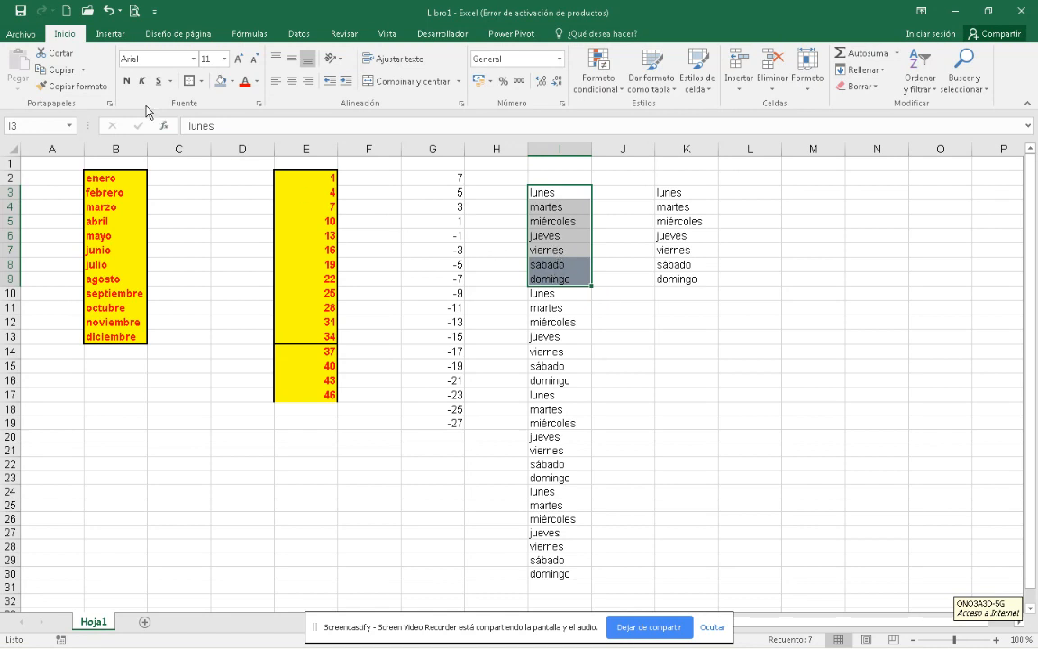
{"action": "left_click", "coordinate": [90, 90]}
{"action": "left_click_drag", "start_coordinate": [569, 295], "coordinate": [571, 571]}
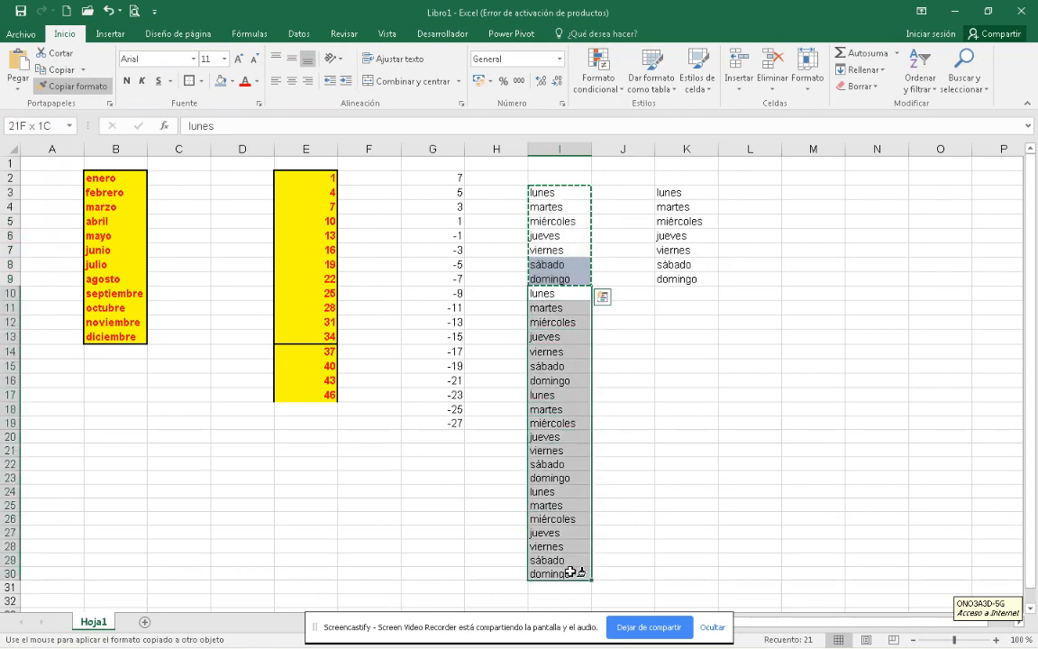
{"action": "left_click_drag", "start_coordinate": [570, 572], "coordinate": [570, 572]}
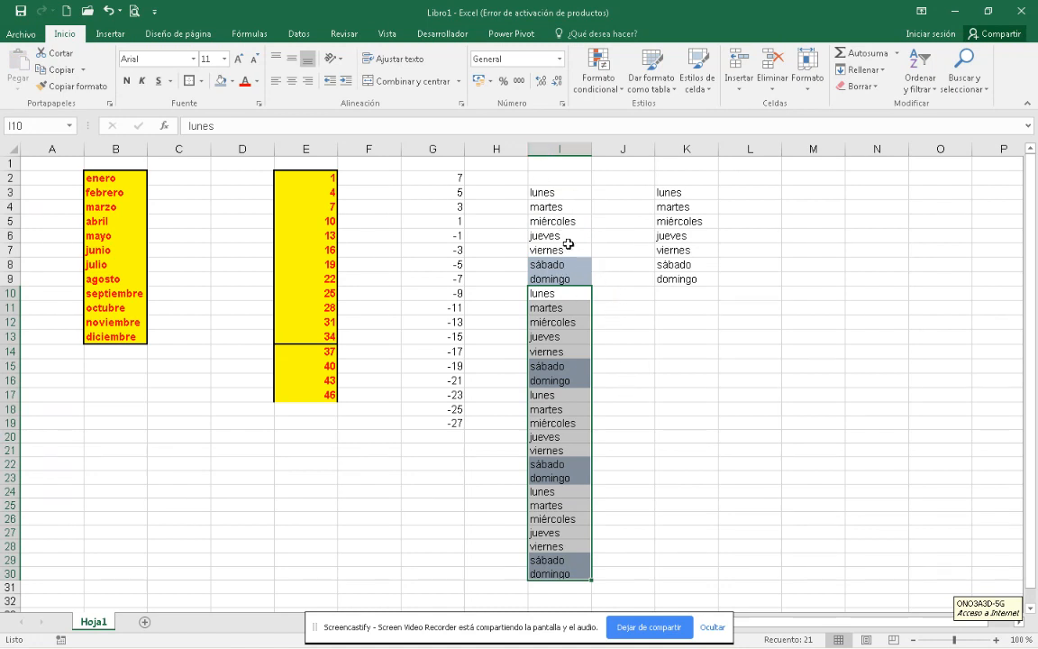
{"action": "left_click_drag", "start_coordinate": [547, 193], "coordinate": [551, 276]}
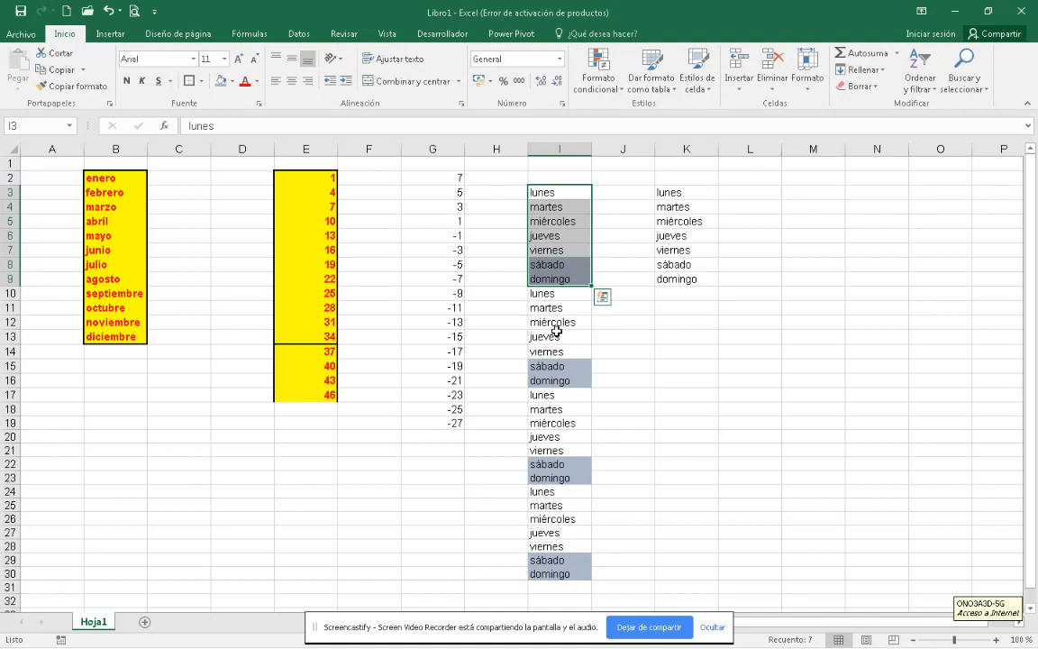
{"action": "left_click", "coordinate": [619, 264]}
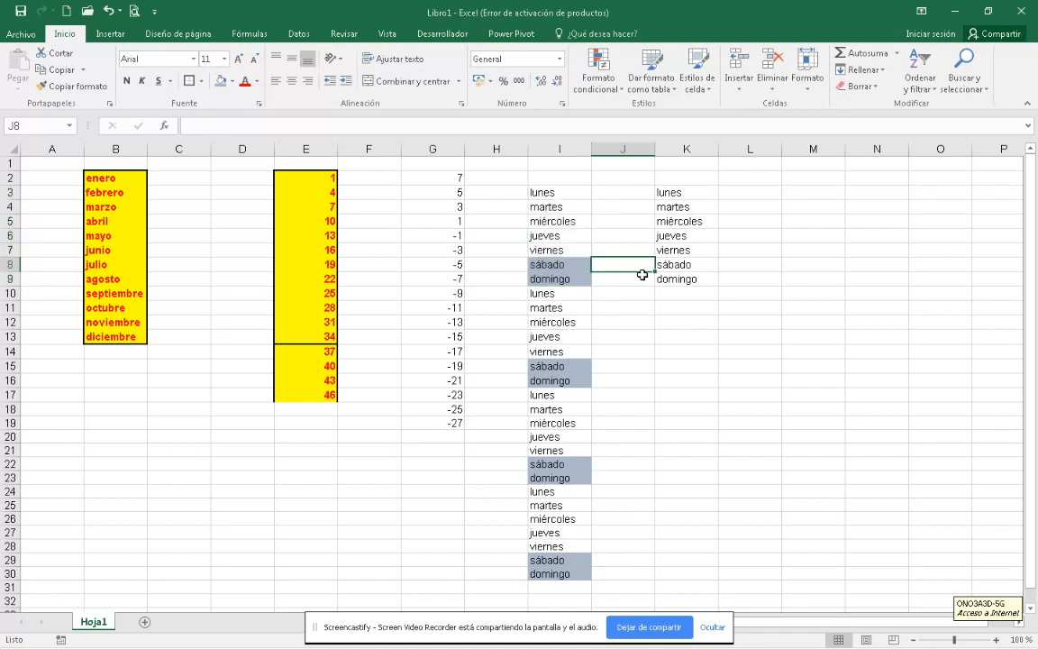
Clear the contents of the range H2:K30.
{"action": "left_click_drag", "start_coordinate": [518, 176], "coordinate": [690, 568]}
{"action": "key", "text": "Delete"}
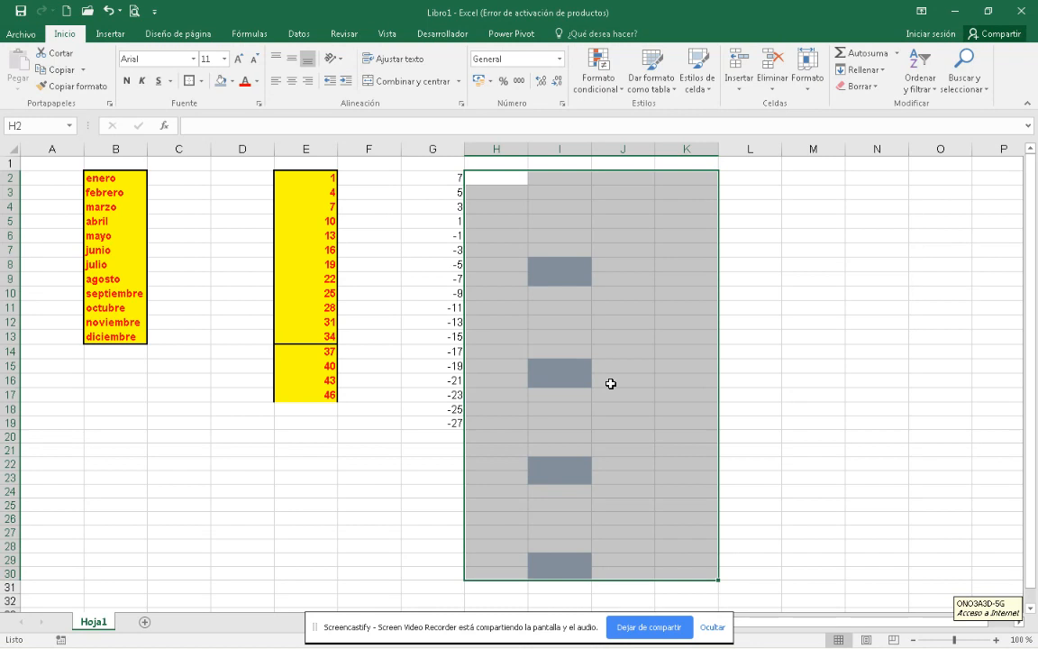
{"action": "left_click", "coordinate": [733, 221]}
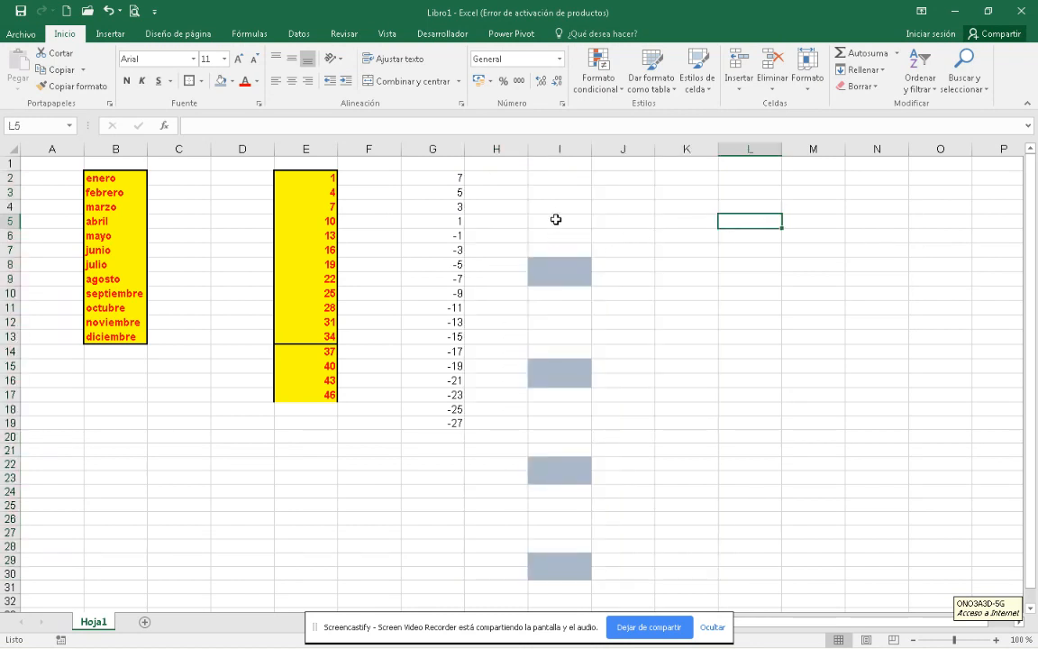
Remove the leftover shading from I8:I9 and I15 by moving blank unformatted cells onto them.
{"action": "left_click_drag", "start_coordinate": [628, 206], "coordinate": [649, 251]}
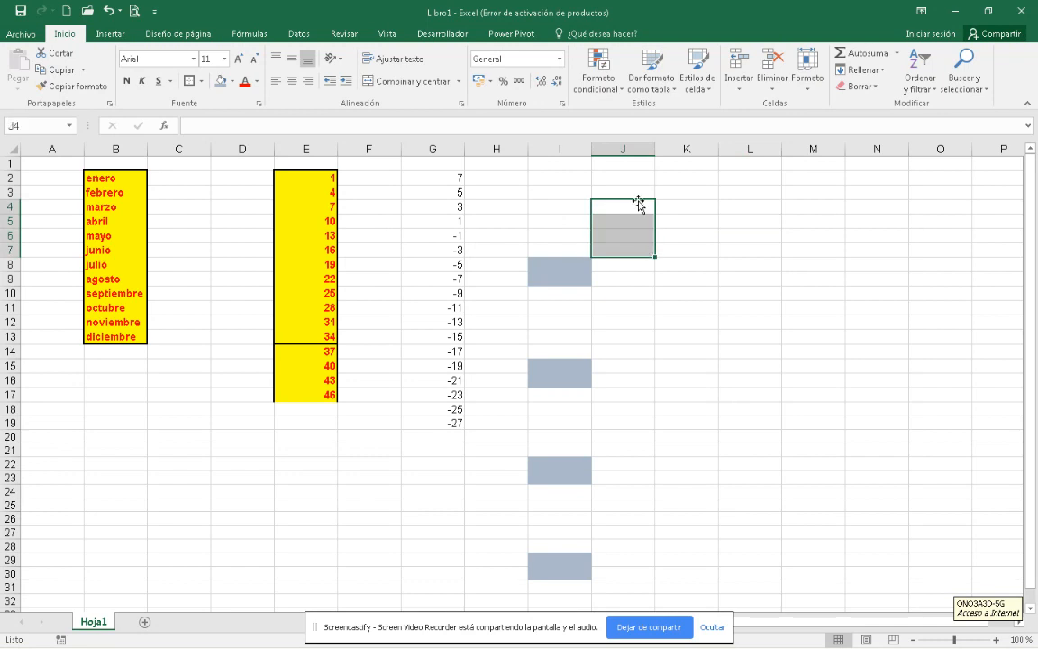
{"action": "left_click_drag", "start_coordinate": [638, 200], "coordinate": [560, 274]}
{"action": "left_click", "coordinate": [658, 250]}
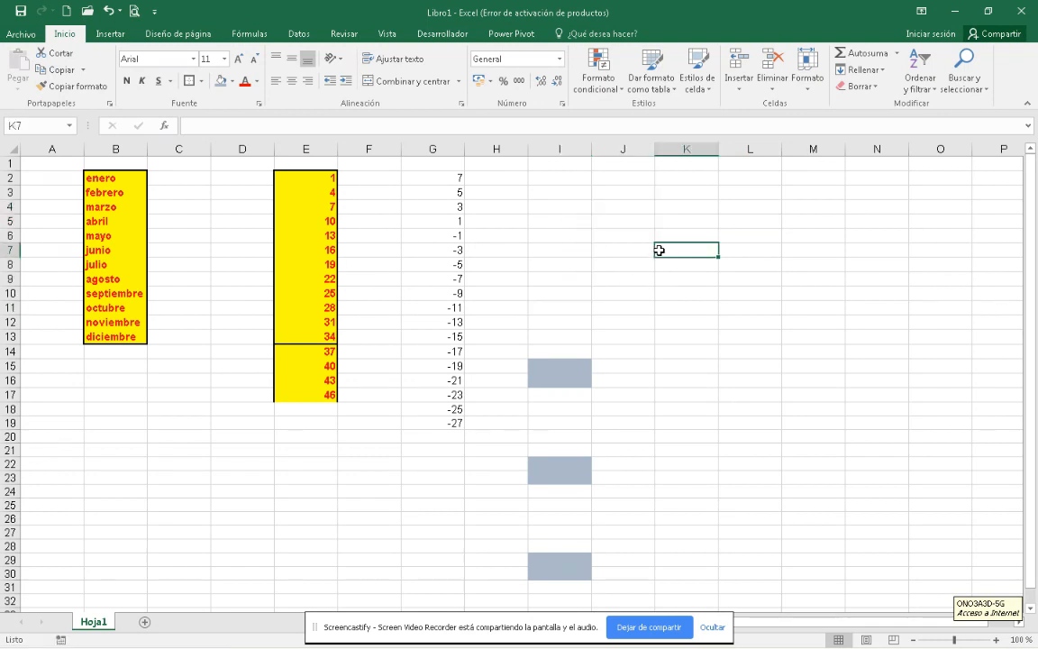
{"action": "left_click_drag", "start_coordinate": [675, 247], "coordinate": [554, 374]}
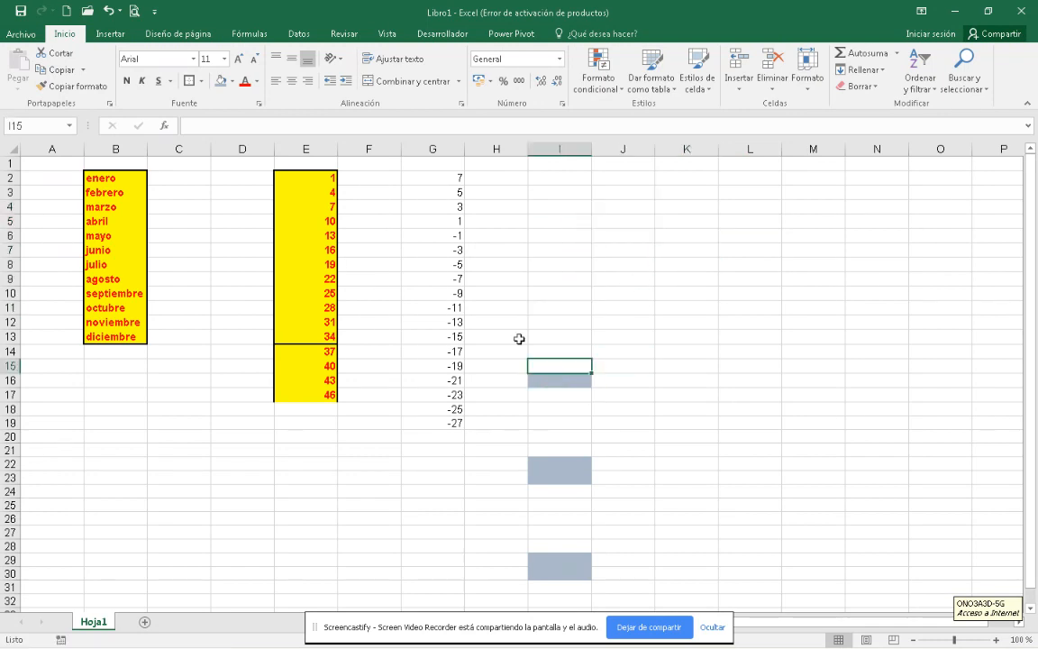
Copy the blank formatting of I15 onto I16:I30 to remove the remaining shading.
{"action": "left_click", "coordinate": [68, 86]}
{"action": "mouse_move", "coordinate": [553, 380]}
{"action": "left_mouse_down"}
{"action": "mouse_move", "coordinate": [573, 471]}
{"action": "mouse_move", "coordinate": [570, 575]}
{"action": "left_mouse_up"}
{"action": "left_click", "coordinate": [565, 262]}
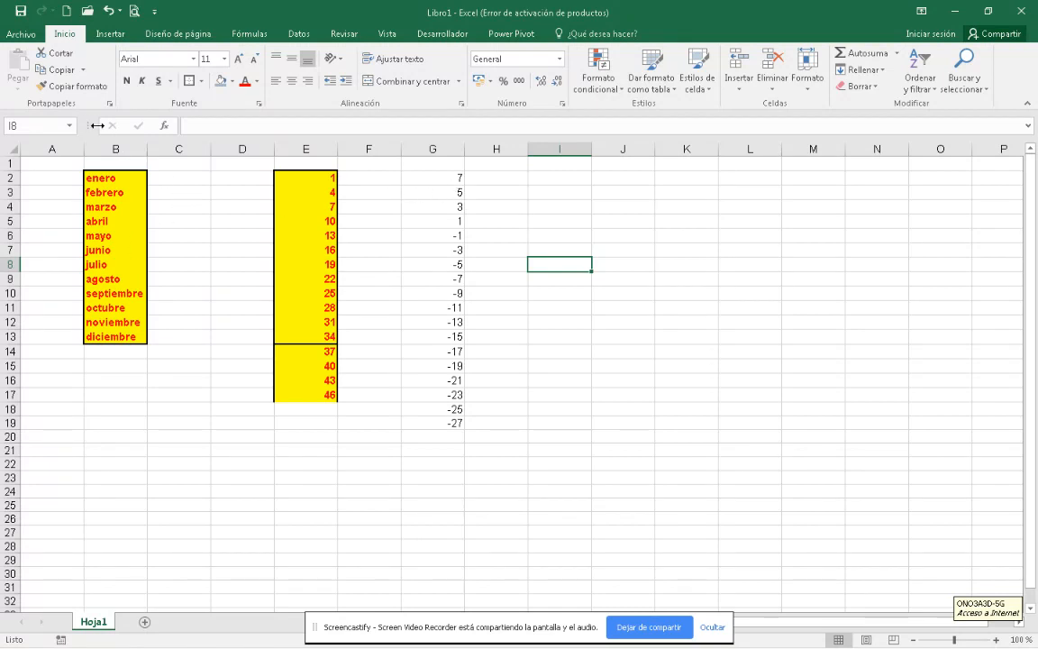
{"action": "left_click", "coordinate": [45, 90]}
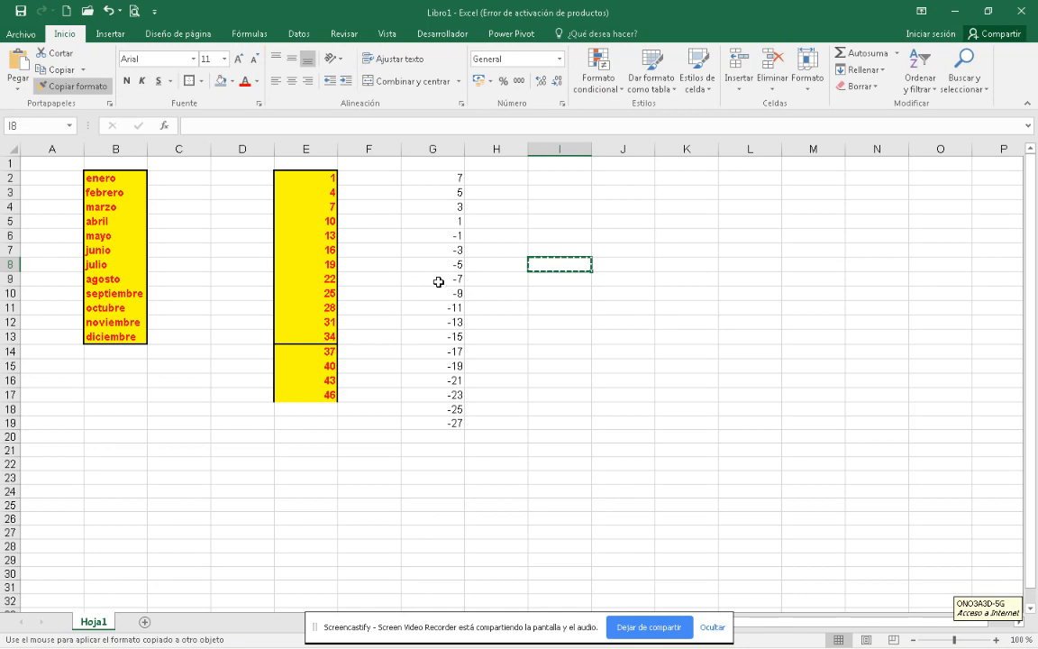
{"action": "key", "text": "Escape"}
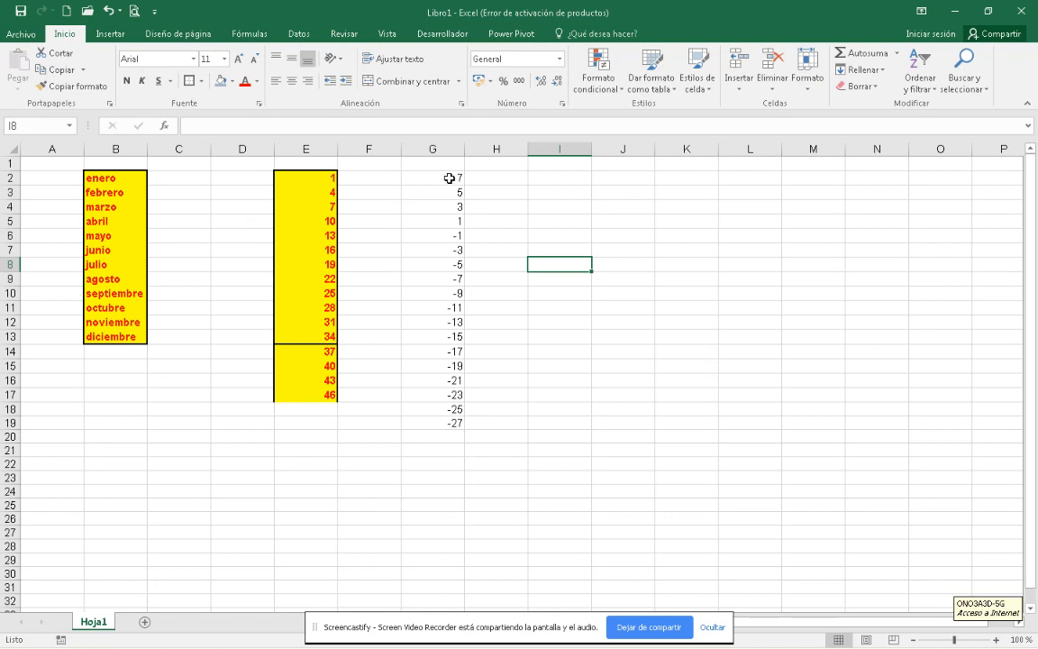
Change the font of the number in G2 to Bernard MT Condensed.
{"action": "left_click", "coordinate": [449, 179]}
{"action": "left_click", "coordinate": [192, 59]}
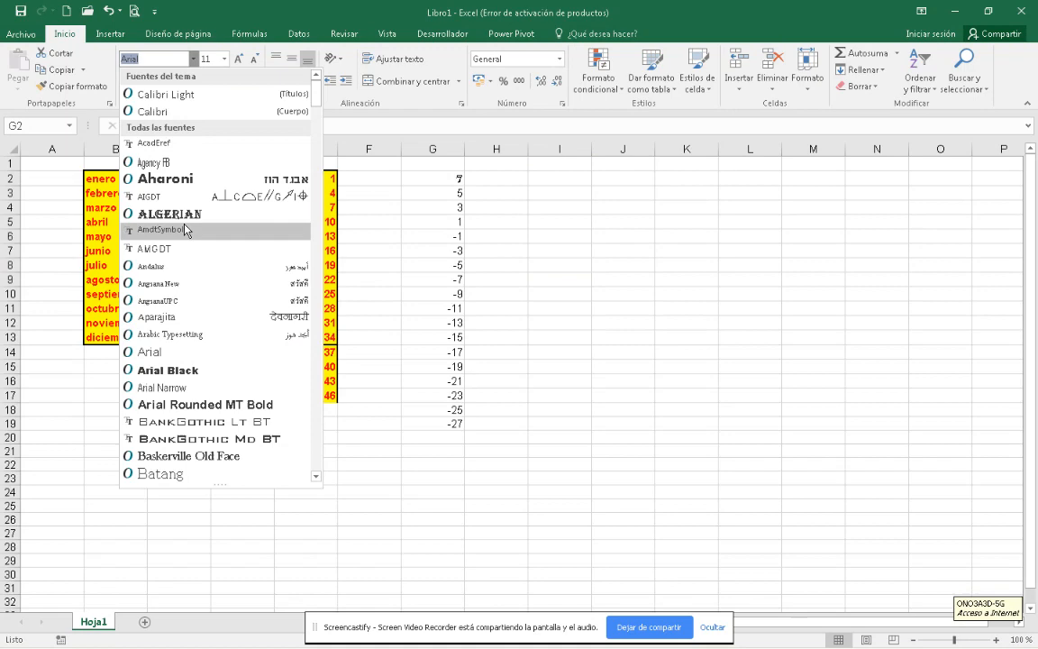
{"action": "scroll", "coordinate": [174, 424], "scroll_direction": "down", "scroll_amount": 5}
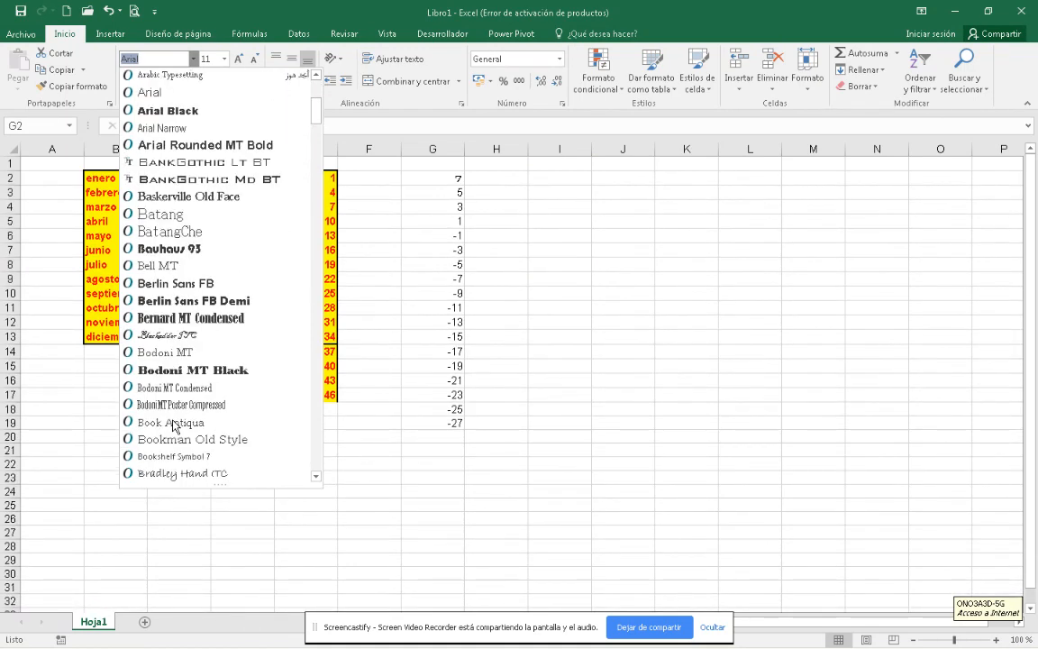
{"action": "scroll", "coordinate": [174, 425], "scroll_direction": "down", "scroll_amount": 1}
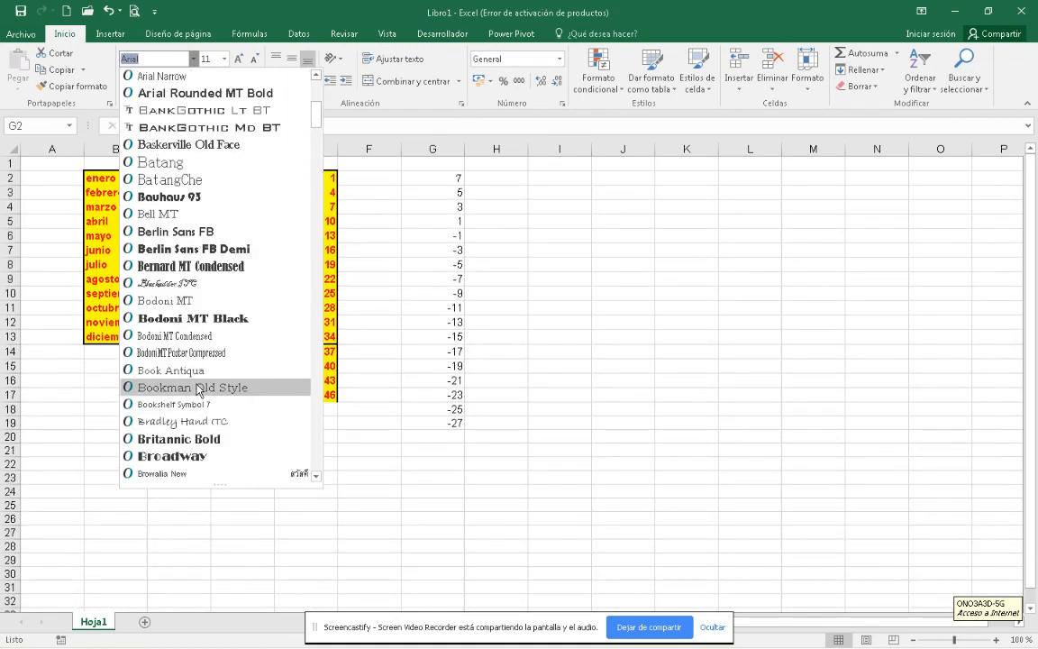
{"action": "left_click", "coordinate": [185, 265]}
Set the font size of G2 to 24 and change it to a custom size of 25.
{"action": "left_click", "coordinate": [224, 58]}
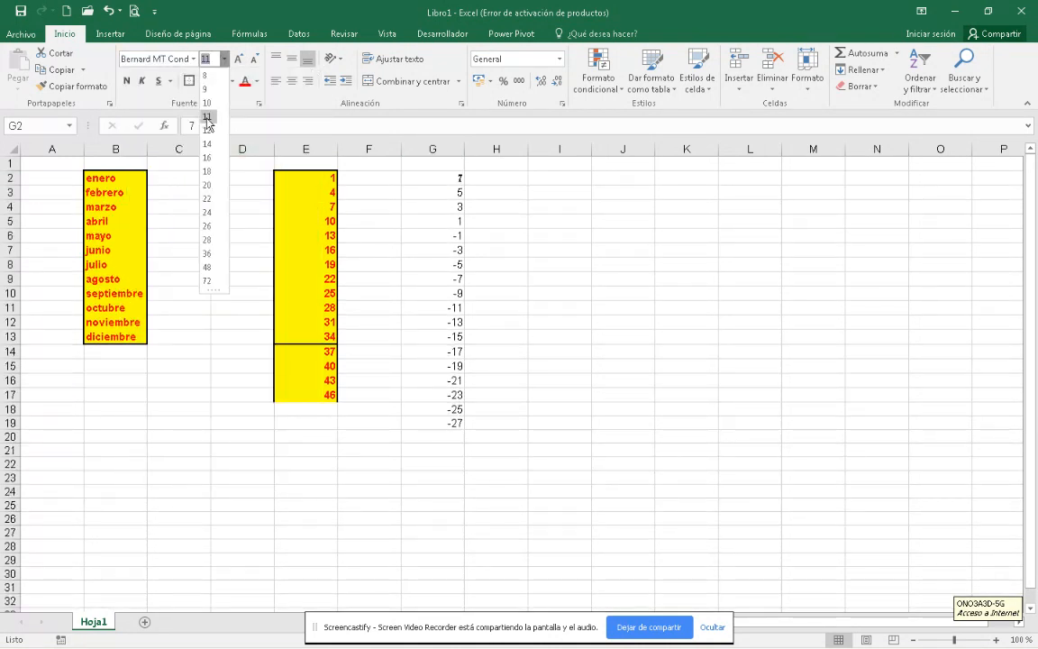
{"action": "left_click", "coordinate": [208, 212]}
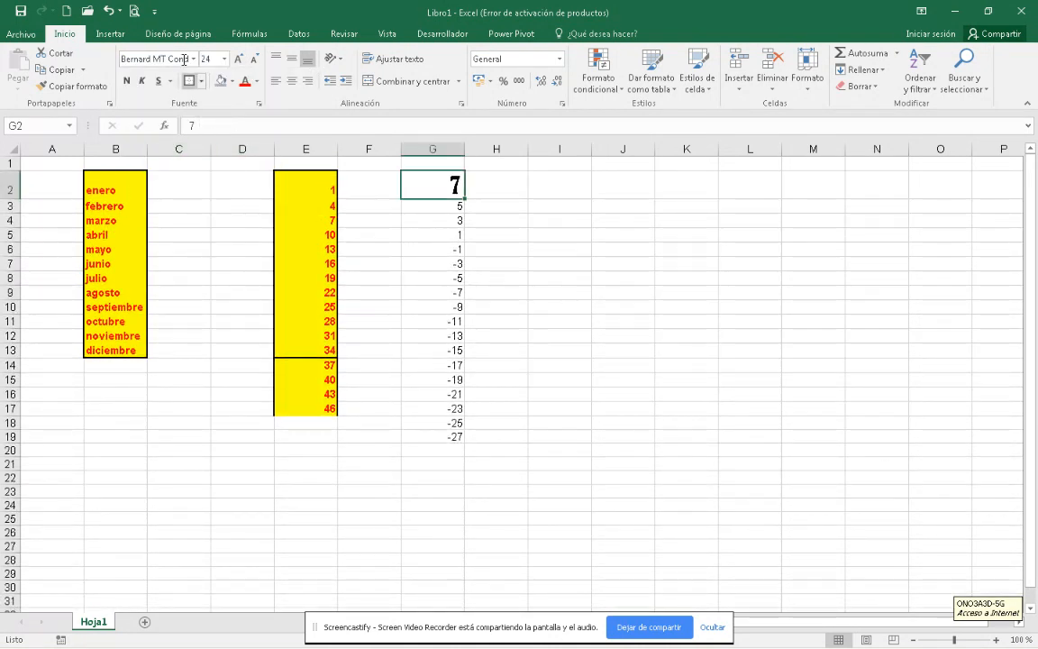
{"action": "type", "text": "2"}
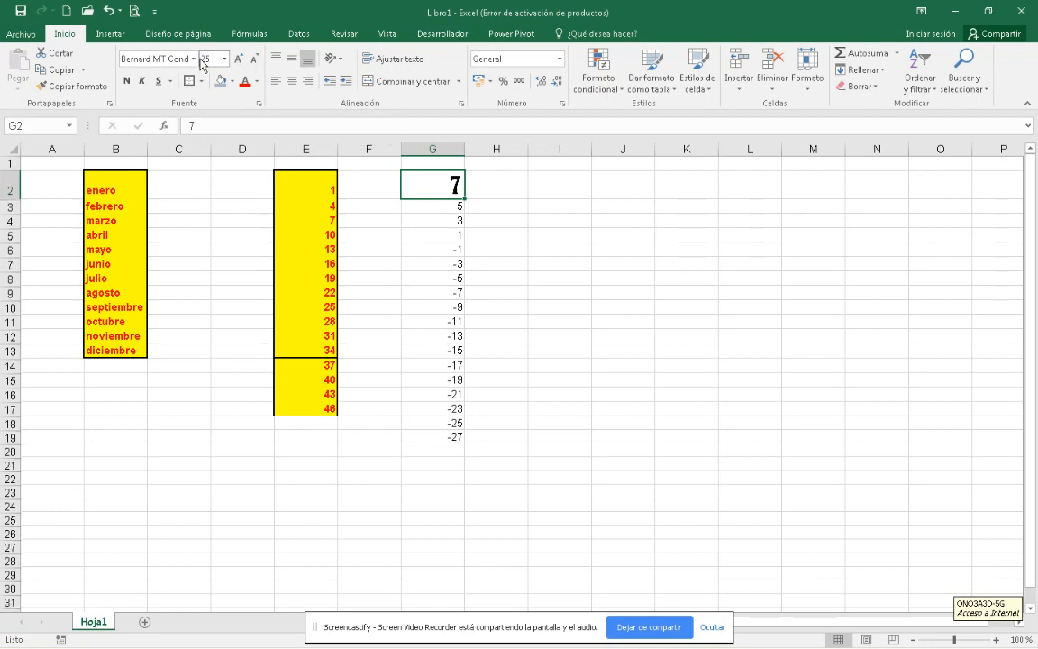
{"action": "key", "text": "Return"}
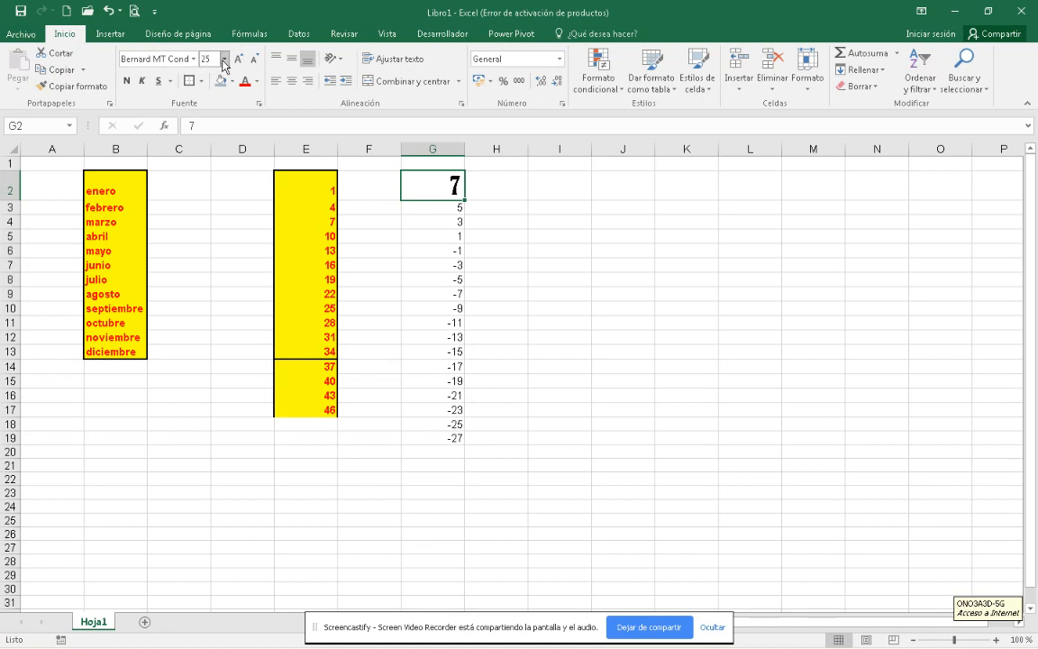
Set the font size of G2 to 11, enlarge it stepwise past 26, and shrink it stepwise to 16.
{"action": "left_click", "coordinate": [224, 59]}
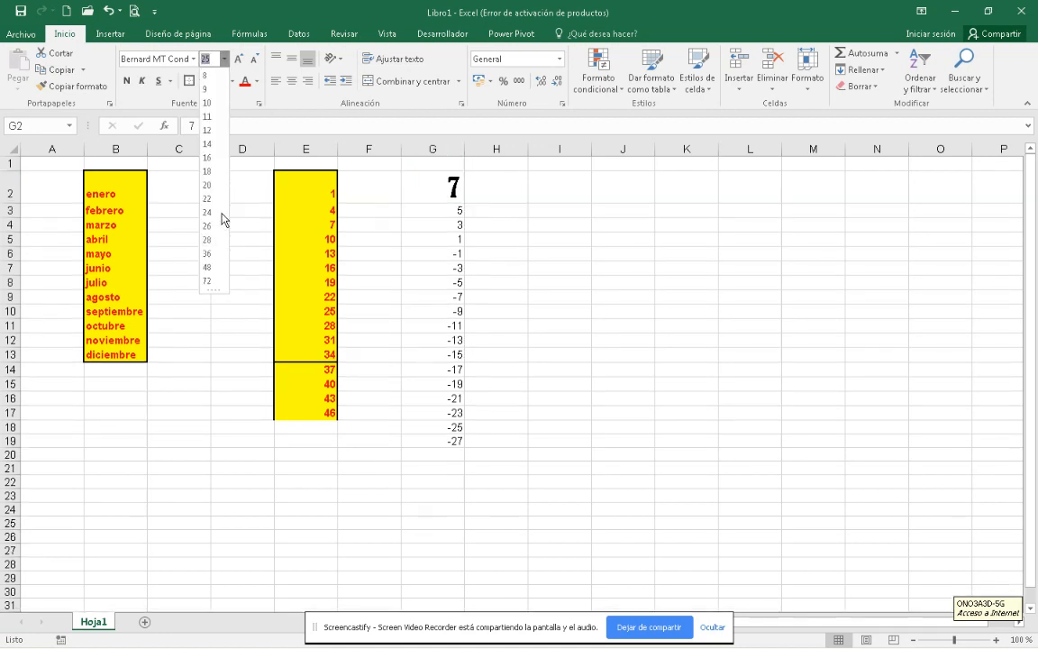
{"action": "left_click", "coordinate": [210, 117]}
{"action": "left_click", "coordinate": [239, 59]}
{"action": "left_click", "coordinate": [238, 60]}
{"action": "double_click", "coordinate": [239, 62]}
{"action": "double_click", "coordinate": [240, 62]}
{"action": "double_click", "coordinate": [240, 62]}
{"action": "left_click", "coordinate": [240, 62]}
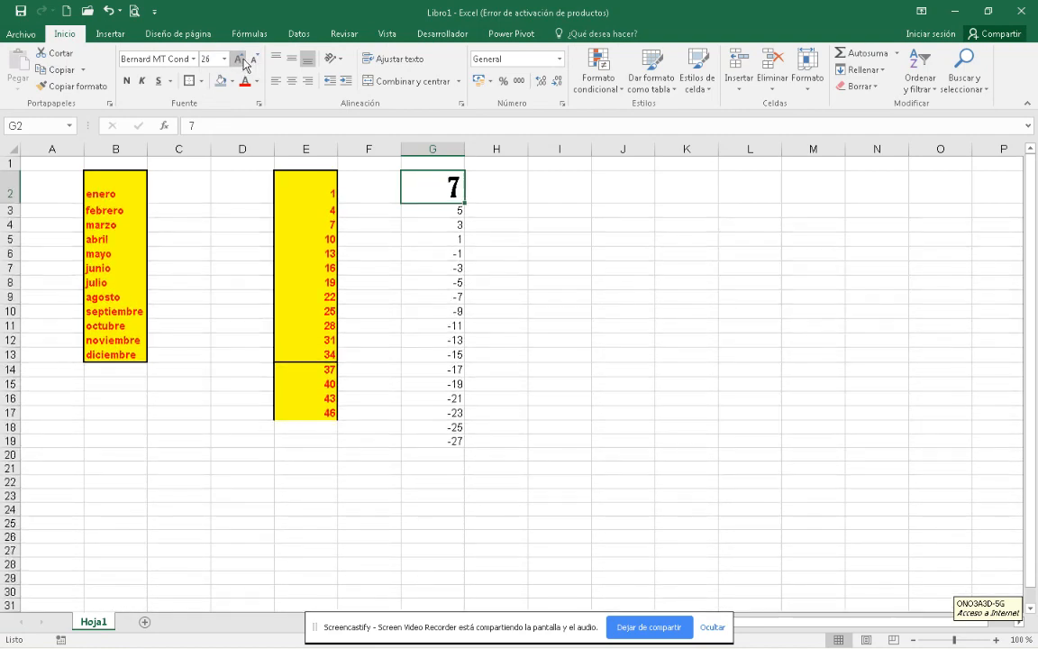
{"action": "left_click", "coordinate": [240, 62]}
{"action": "left_click", "coordinate": [256, 62]}
{"action": "left_click", "coordinate": [256, 62]}
{"action": "left_click", "coordinate": [256, 62]}
{"action": "double_click", "coordinate": [256, 62]}
{"action": "double_click", "coordinate": [256, 62]}
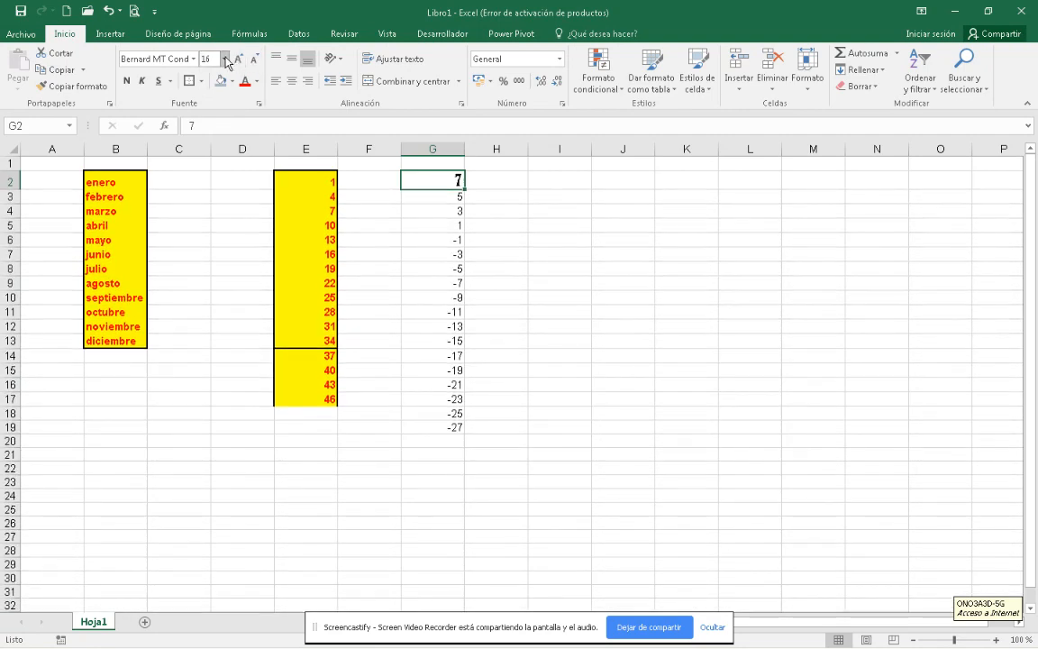
Preview larger sizes for G2, and bring its font size to 14 with the increase and decrease font size commands.
{"action": "left_click", "coordinate": [223, 58]}
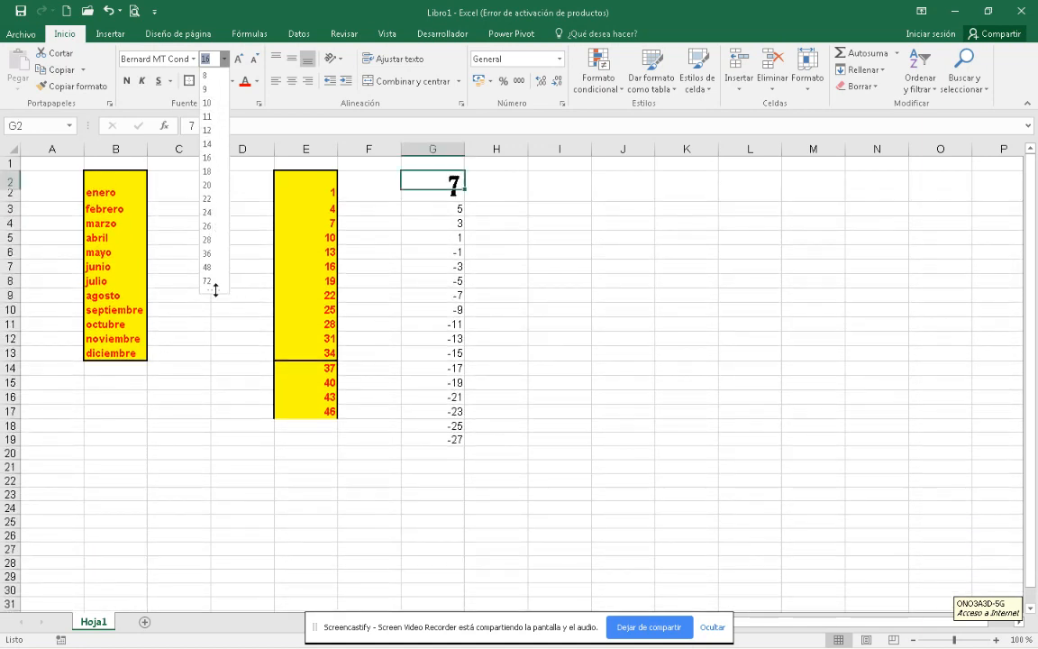
{"action": "mouse_move", "coordinate": [215, 290]}
{"action": "left_mouse_down"}
{"action": "mouse_move", "coordinate": [231, 453]}
{"action": "mouse_move", "coordinate": [220, 291]}
{"action": "left_mouse_up"}
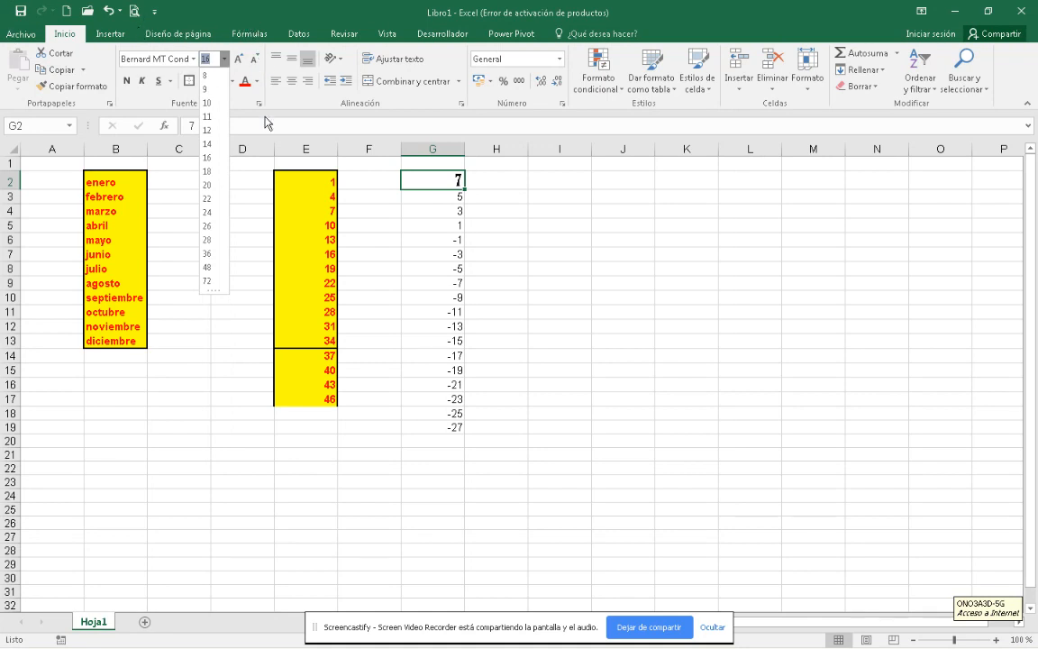
{"action": "left_click", "coordinate": [531, 258]}
{"action": "left_click", "coordinate": [240, 60]}
{"action": "left_click", "coordinate": [240, 59]}
{"action": "left_click", "coordinate": [257, 59]}
{"action": "left_click", "coordinate": [258, 60]}
{"action": "left_click", "coordinate": [257, 60]}
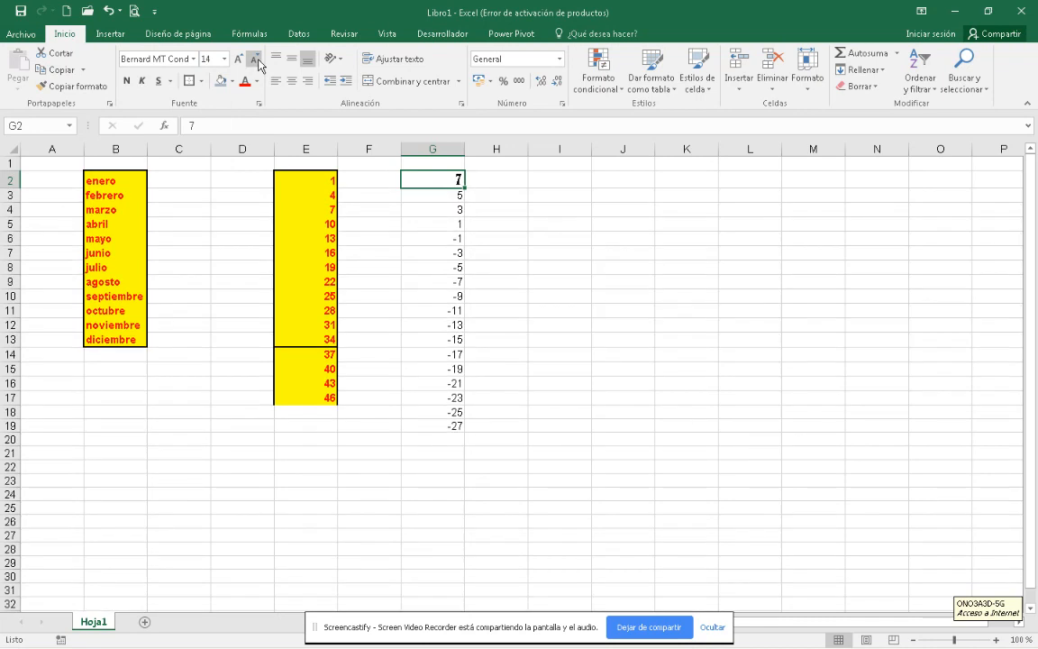
Apply bold, italic and double underline to the number in G2.
{"action": "left_click", "coordinate": [127, 83]}
{"action": "left_click", "coordinate": [146, 82]}
{"action": "left_click", "coordinate": [159, 82]}
{"action": "left_click", "coordinate": [171, 81]}
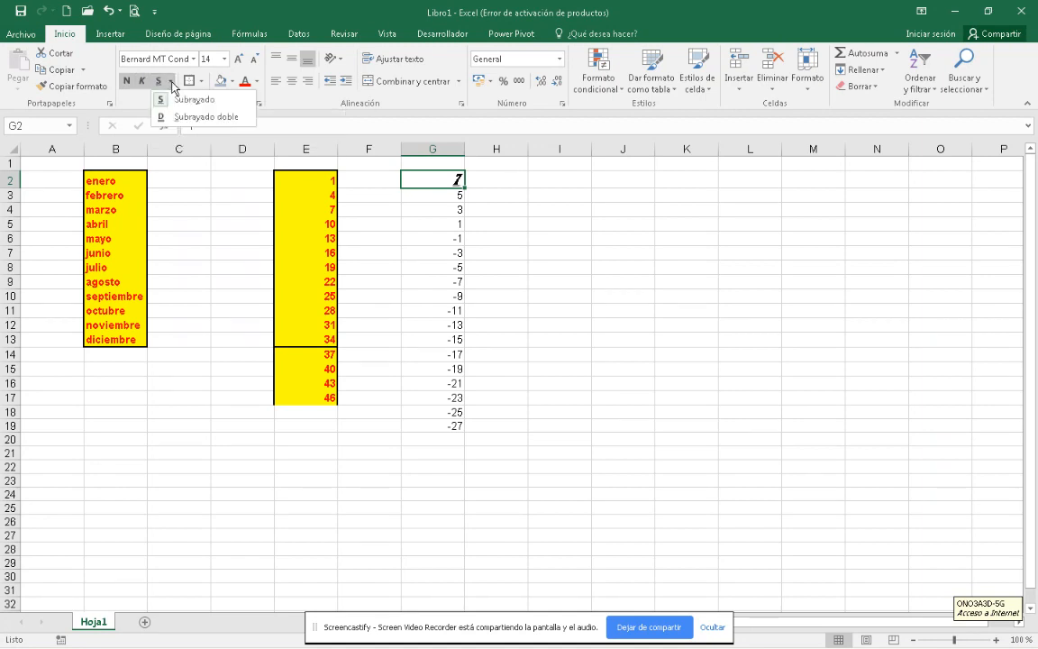
{"action": "left_click", "coordinate": [184, 117]}
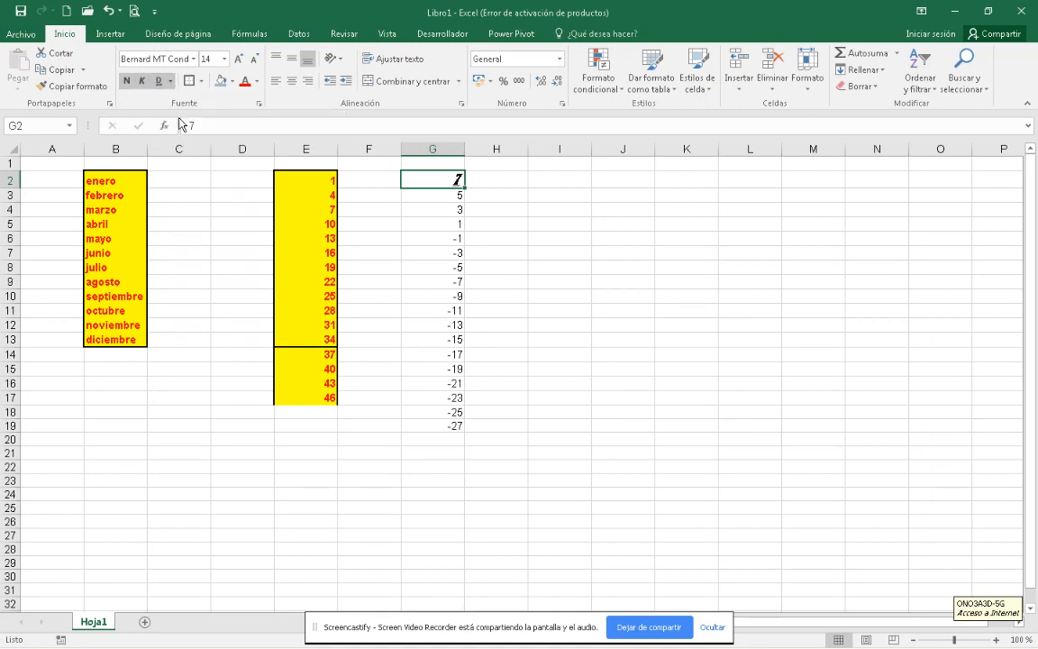
{"action": "left_click", "coordinate": [436, 226]}
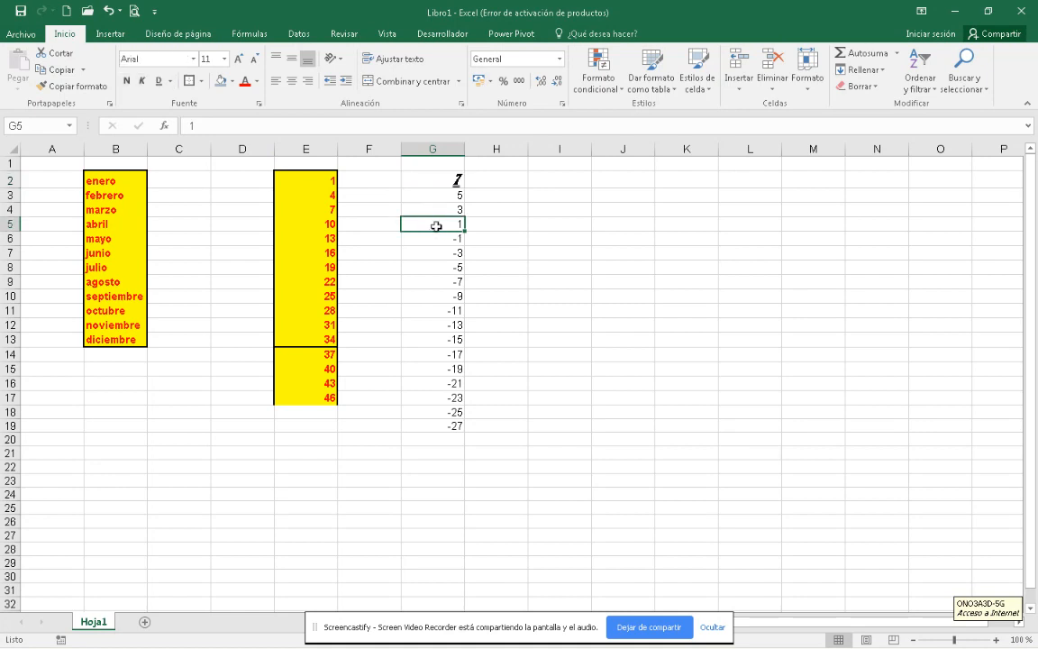
Remove the bold, italic and double underline from G2 and apply a single underline instead.
{"action": "left_click", "coordinate": [441, 177]}
{"action": "left_click", "coordinate": [127, 82]}
{"action": "left_click", "coordinate": [140, 82]}
{"action": "left_click", "coordinate": [157, 82]}
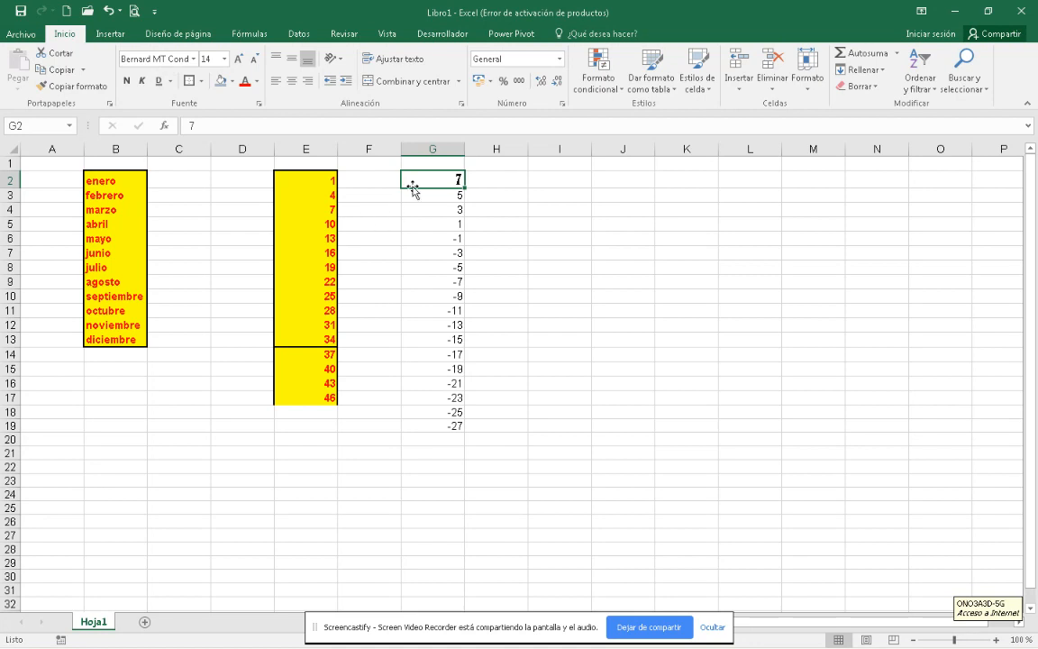
{"action": "left_click", "coordinate": [170, 81]}
{"action": "left_click", "coordinate": [177, 105]}
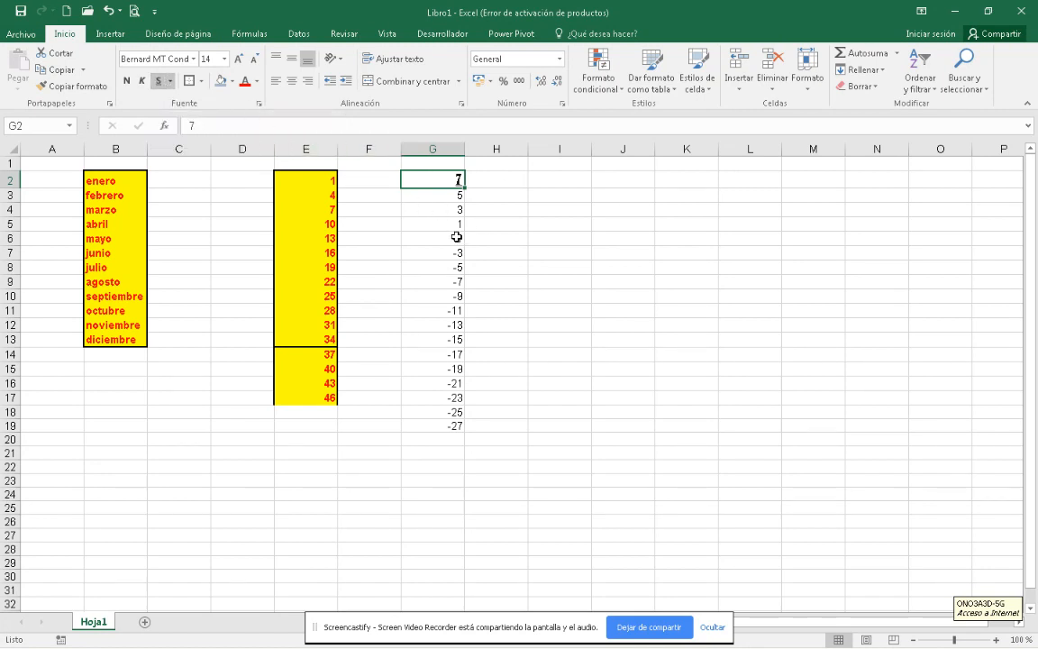
Apply the strikethrough effect to the number in G4 through the cell font settings.
{"action": "left_click", "coordinate": [431, 207]}
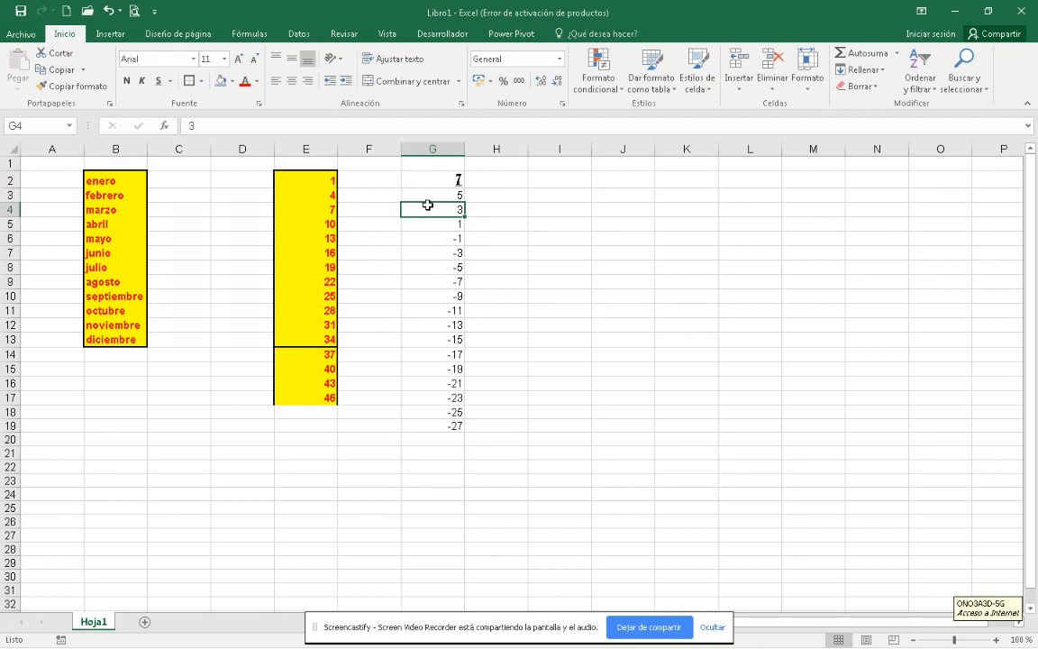
{"action": "left_click", "coordinate": [258, 105]}
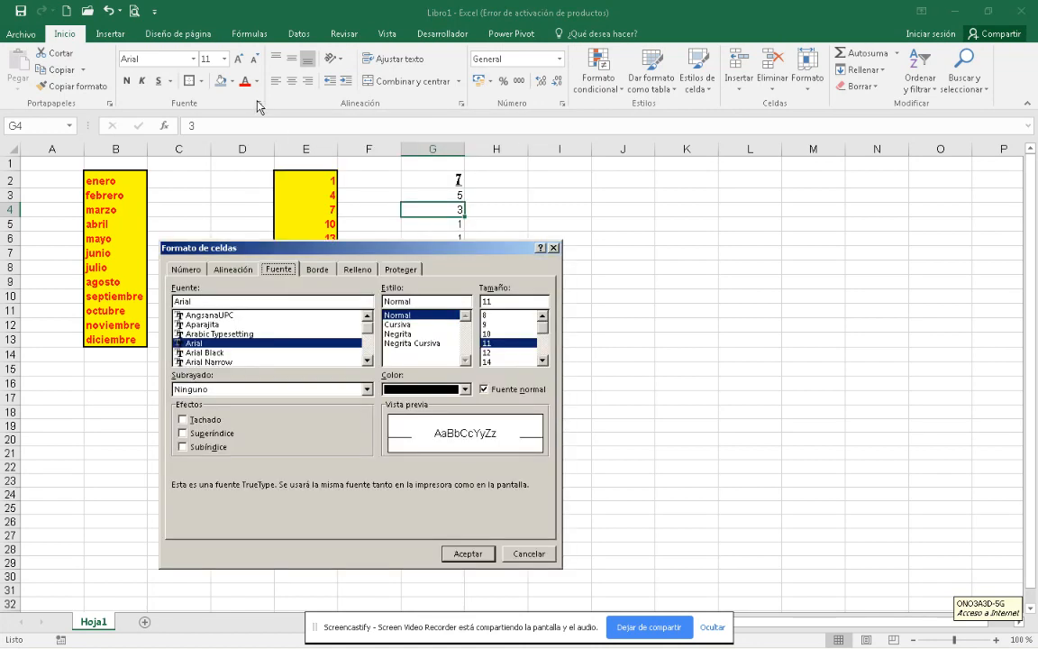
{"action": "left_click_drag", "start_coordinate": [320, 255], "coordinate": [685, 105]}
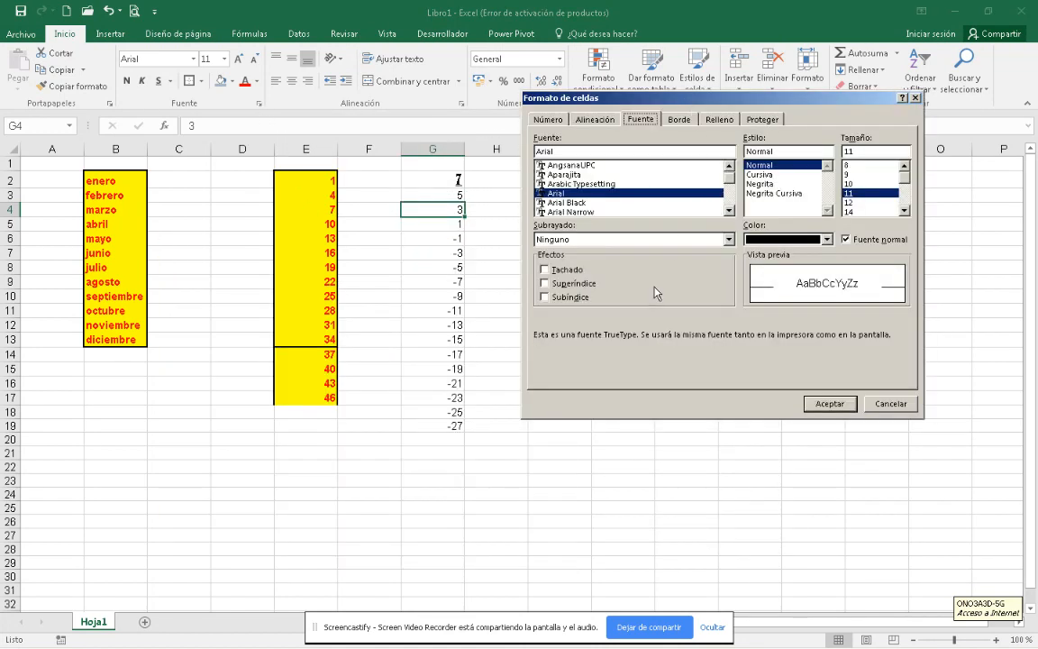
{"action": "left_click", "coordinate": [545, 269]}
{"action": "left_click", "coordinate": [829, 402]}
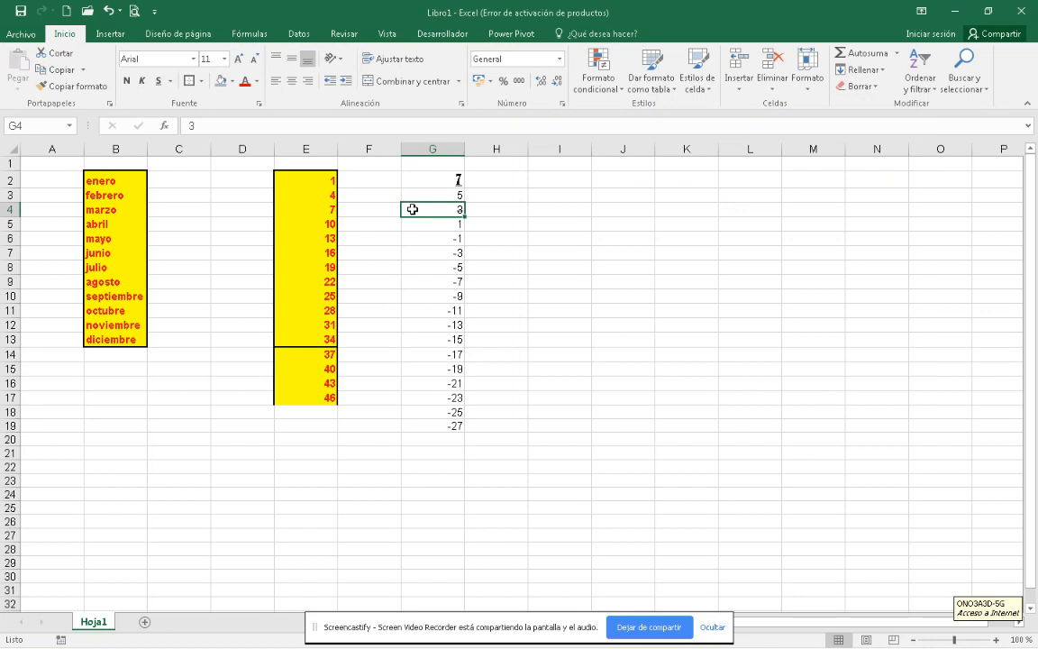
Remove the strikethrough from G4, compare superscript and subscript in the preview, and apply subscript.
{"action": "left_click", "coordinate": [258, 104]}
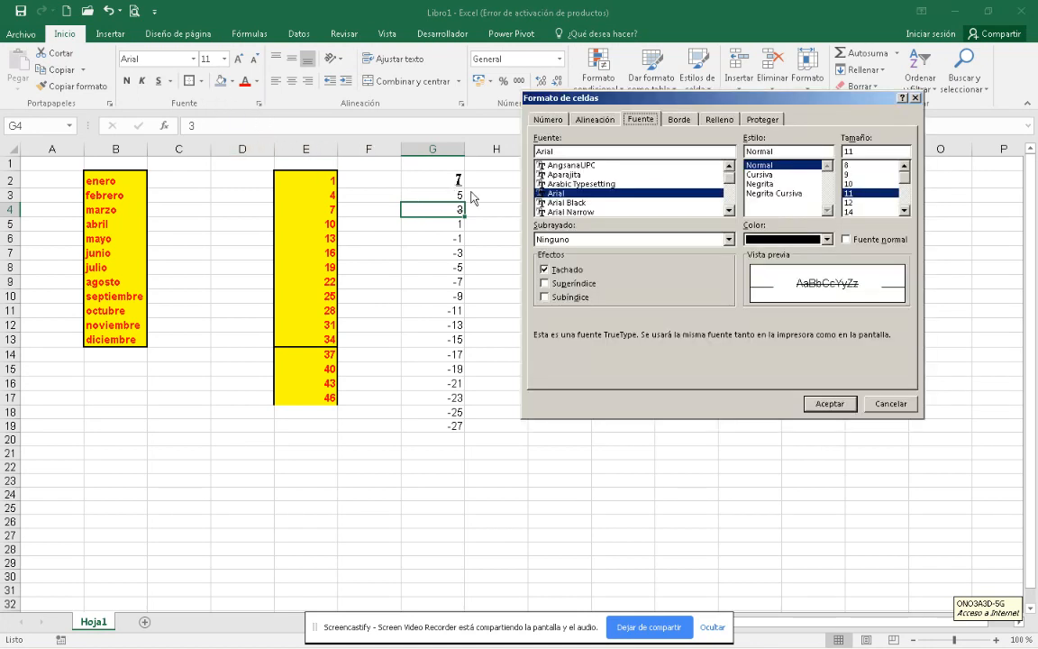
{"action": "left_click", "coordinate": [544, 271]}
{"action": "left_click", "coordinate": [545, 285]}
{"action": "left_click", "coordinate": [545, 298]}
{"action": "left_click", "coordinate": [546, 285]}
{"action": "left_click", "coordinate": [545, 297]}
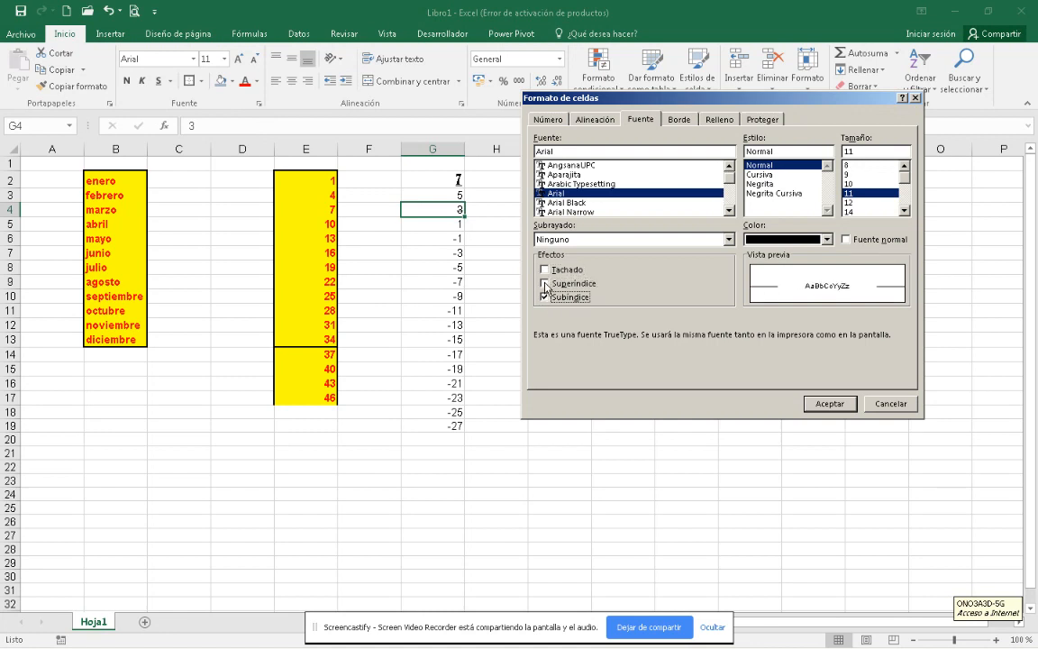
{"action": "left_click", "coordinate": [545, 285]}
{"action": "left_click", "coordinate": [545, 296]}
{"action": "left_click", "coordinate": [544, 283]}
{"action": "left_click", "coordinate": [544, 295]}
{"action": "left_click", "coordinate": [545, 297]}
{"action": "left_click", "coordinate": [544, 284]}
{"action": "left_click", "coordinate": [546, 297]}
{"action": "left_click", "coordinate": [547, 297]}
{"action": "left_click", "coordinate": [815, 404]}
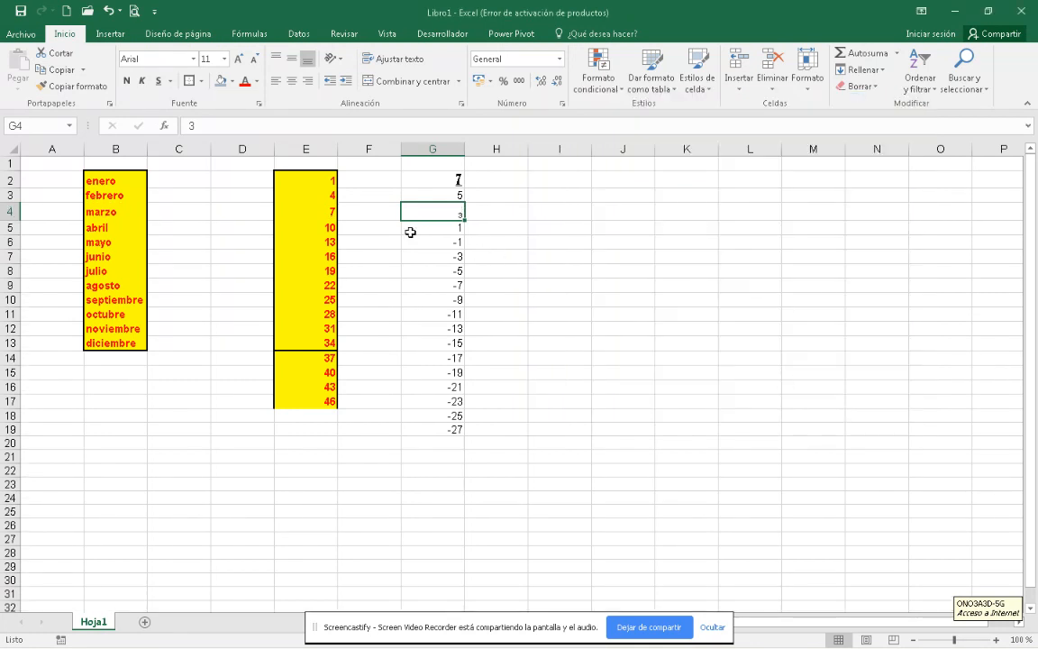
Change the value in E4 to 72 and try to format its final digit as superscript.
{"action": "left_click", "coordinate": [336, 211]}
{"action": "double_click", "coordinate": [335, 211]}
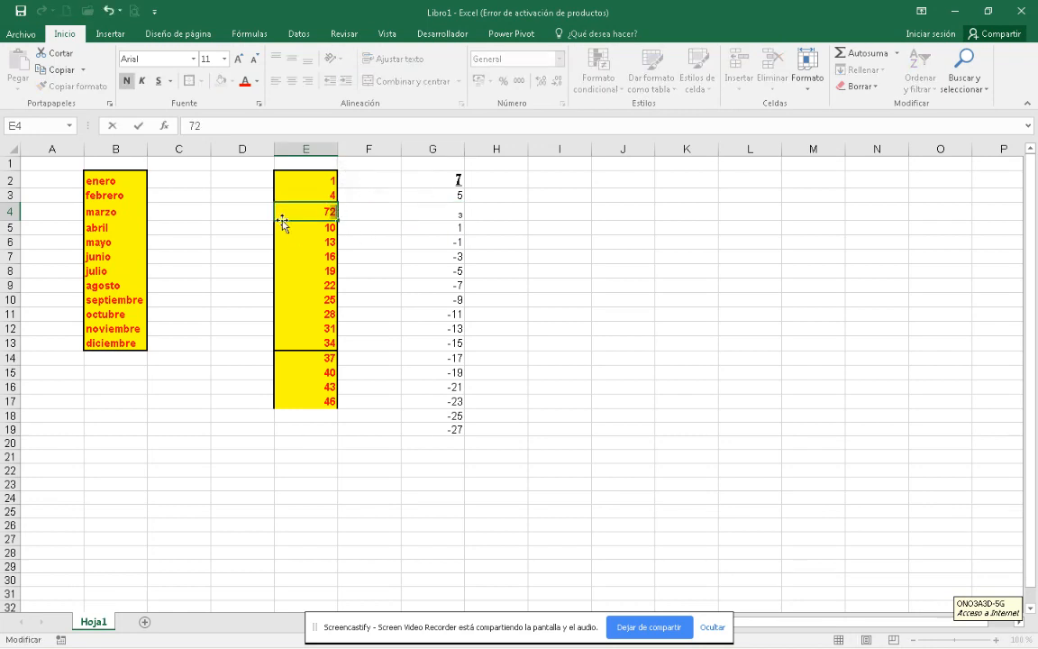
{"action": "left_click", "coordinate": [258, 103]}
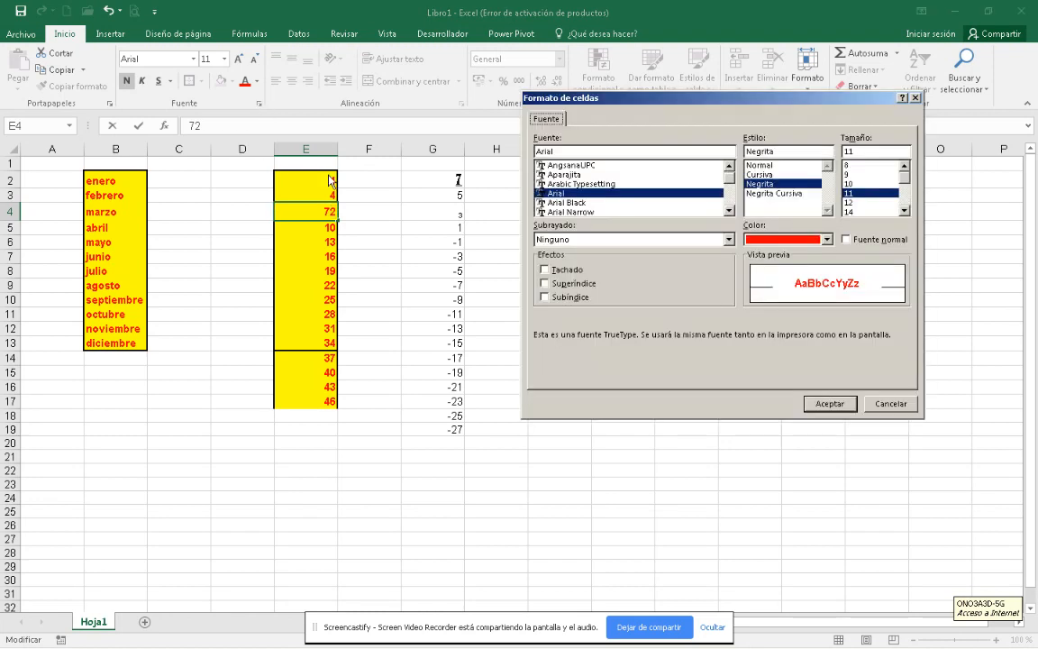
{"action": "left_click", "coordinate": [545, 284]}
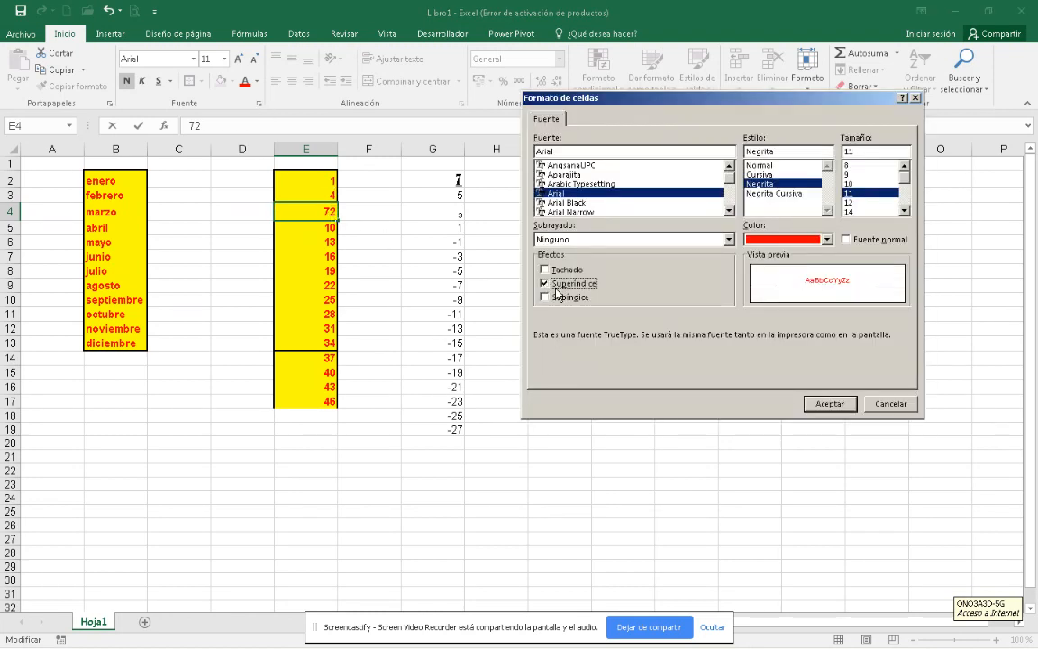
{"action": "left_click", "coordinate": [827, 399]}
{"action": "left_click", "coordinate": [587, 343]}
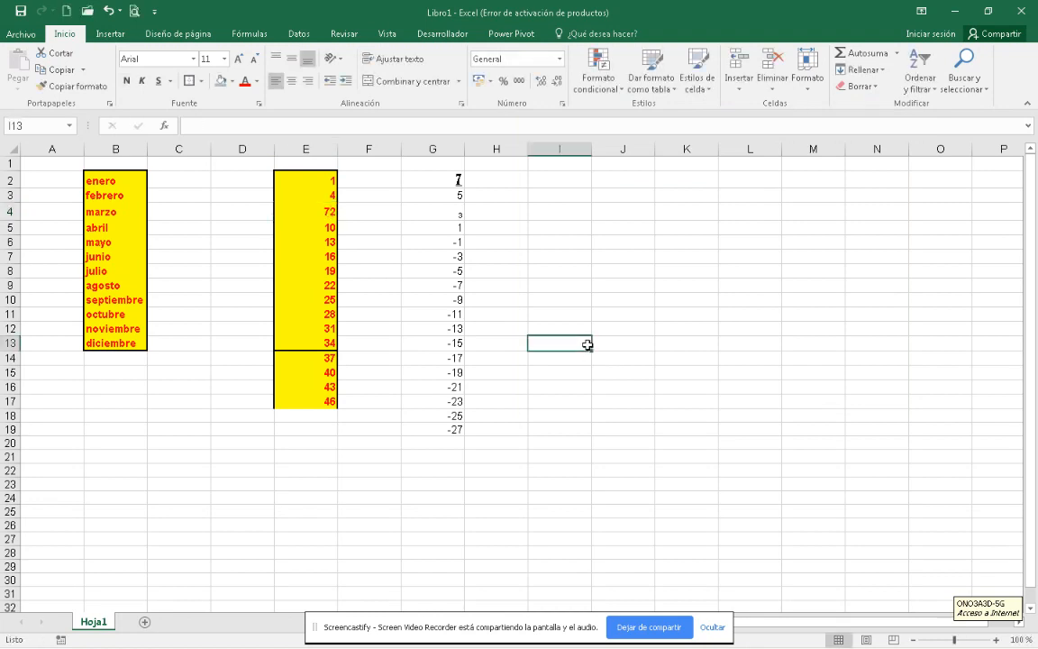
Try again to format only the 2 of the number in E4 as superscript.
{"action": "left_click", "coordinate": [326, 212]}
{"action": "double_click", "coordinate": [326, 213]}
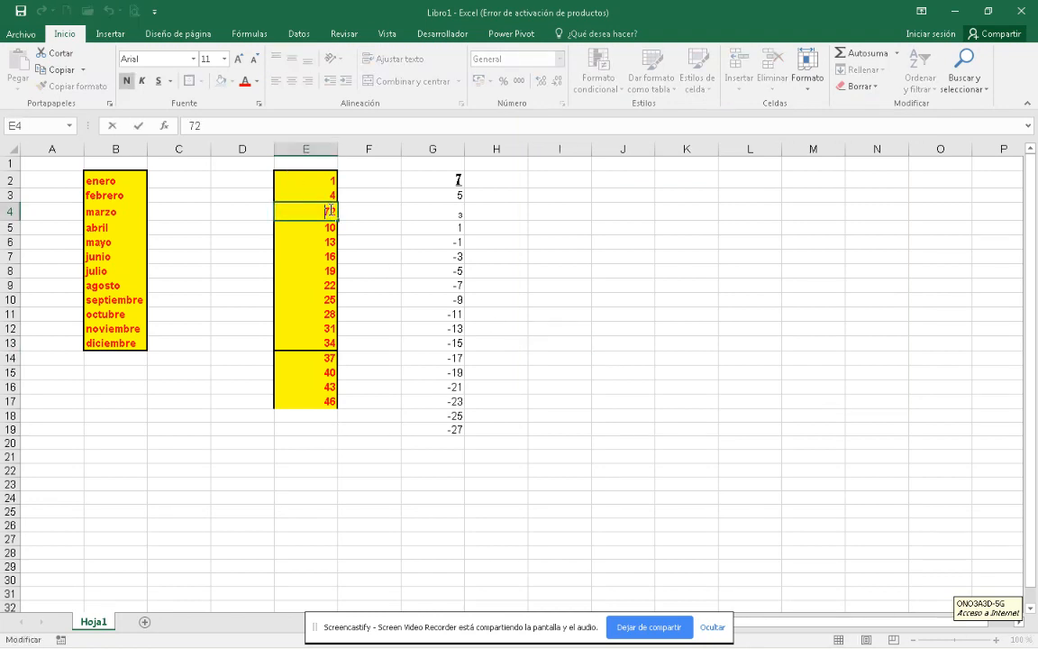
{"action": "left_click_drag", "start_coordinate": [335, 211], "coordinate": [330, 211]}
{"action": "left_click", "coordinate": [259, 103]}
{"action": "left_click", "coordinate": [544, 283]}
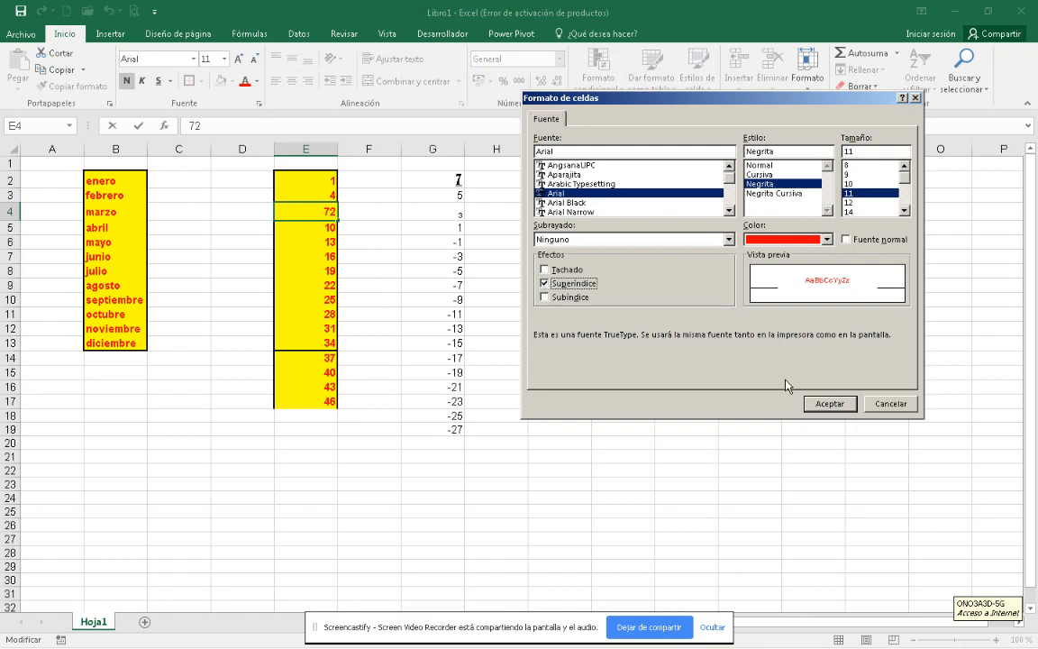
{"action": "left_click", "coordinate": [829, 403]}
{"action": "key", "text": "Return"}
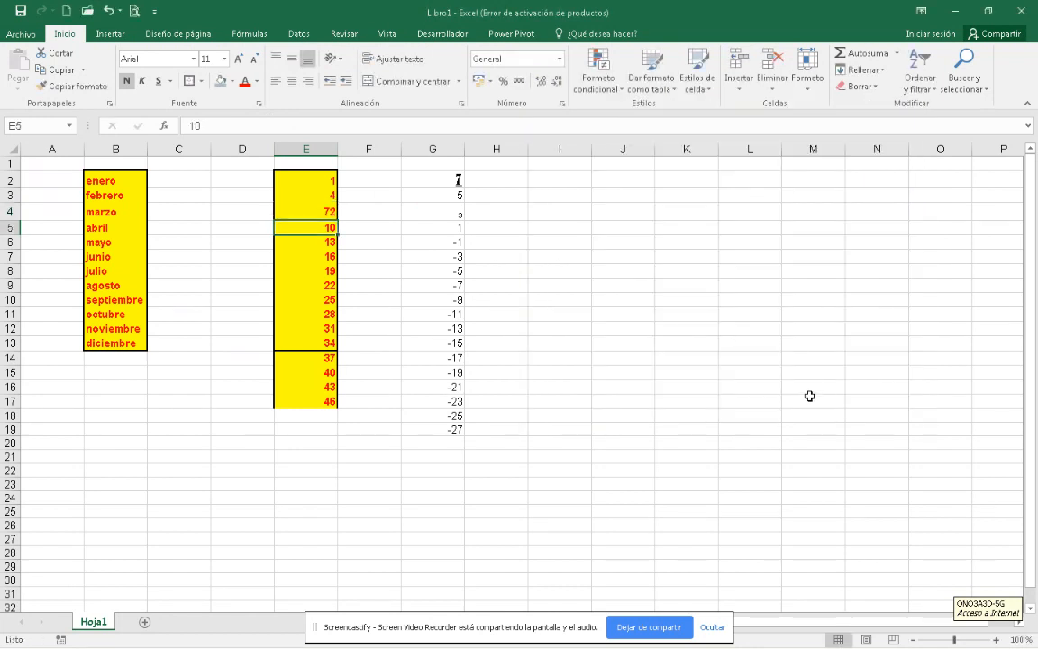
Format the final digit in E4 as subscript and replace it with the text dsfsf.
{"action": "left_click", "coordinate": [328, 209]}
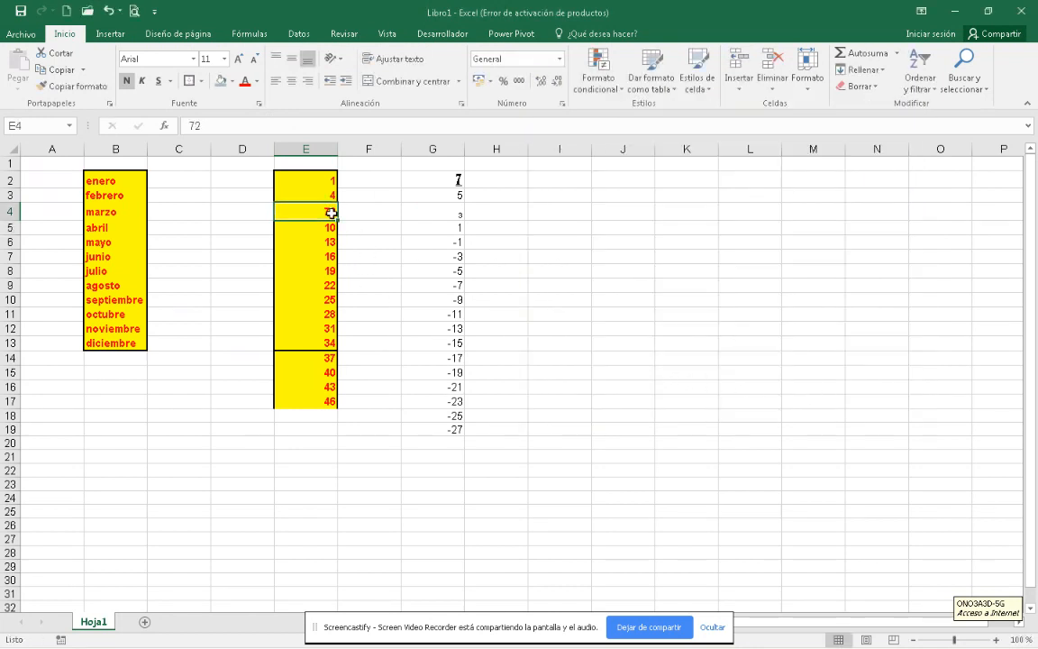
{"action": "double_click", "coordinate": [331, 213]}
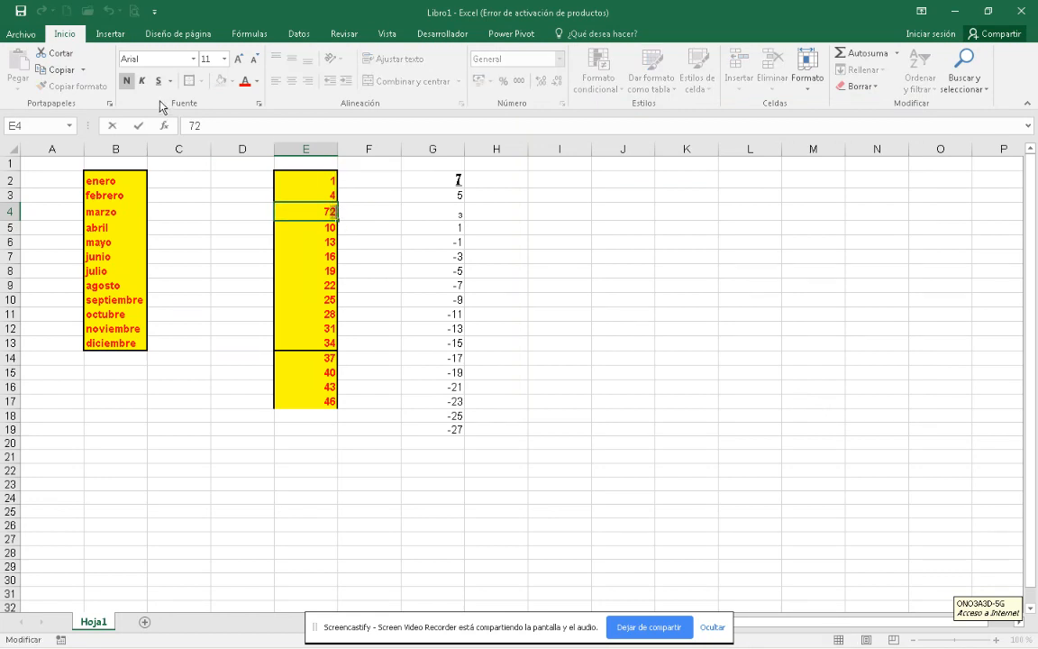
{"action": "left_click", "coordinate": [258, 104]}
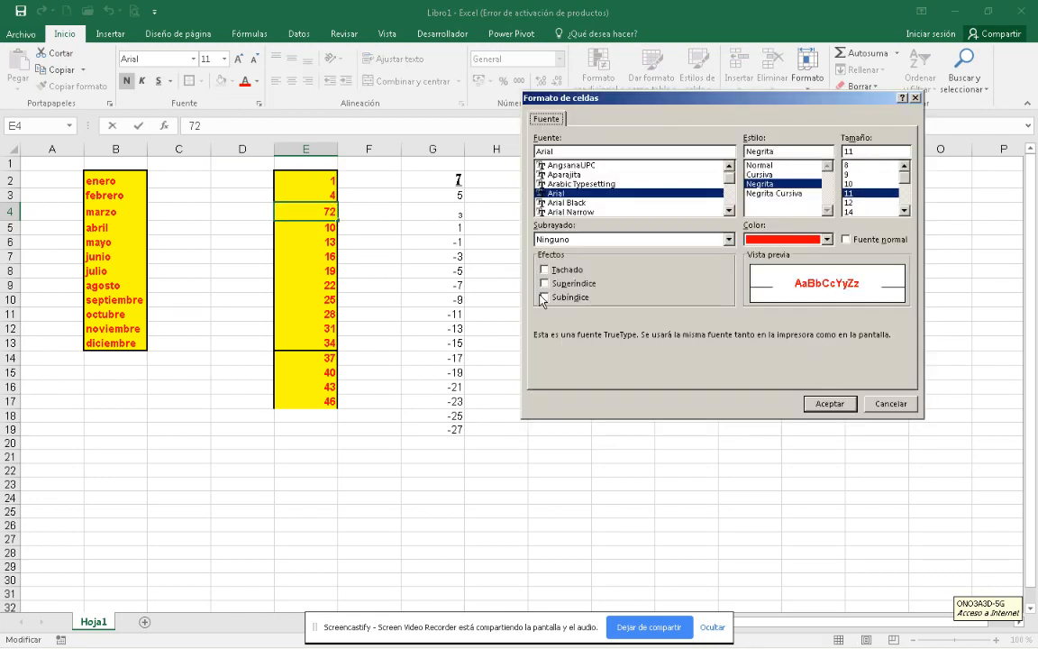
{"action": "left_click", "coordinate": [544, 297]}
{"action": "left_click", "coordinate": [847, 406]}
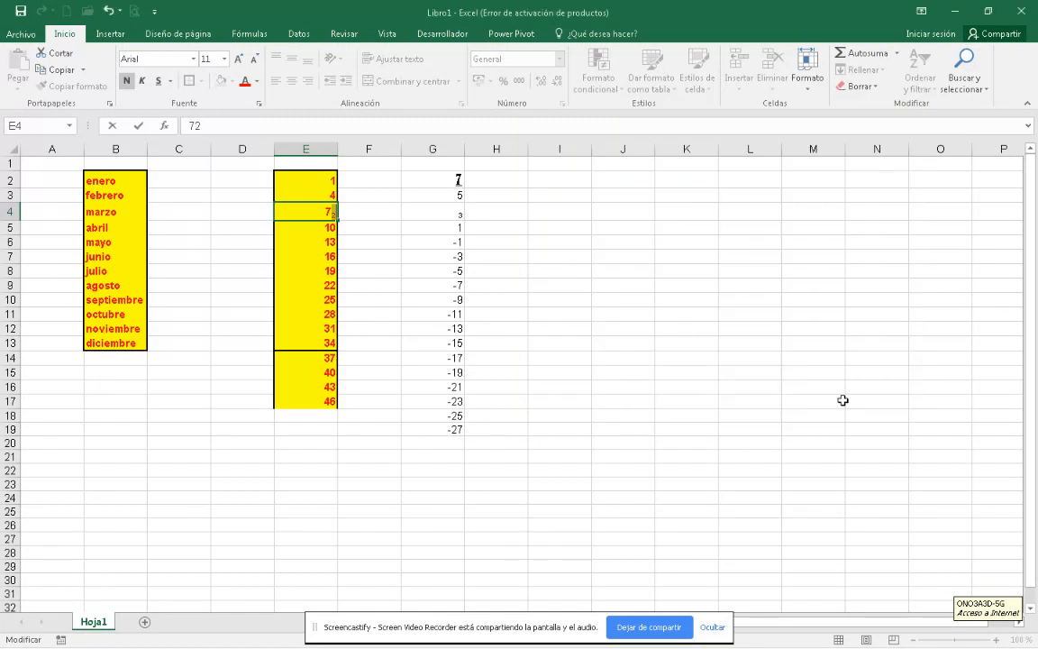
{"action": "left_click", "coordinate": [334, 228]}
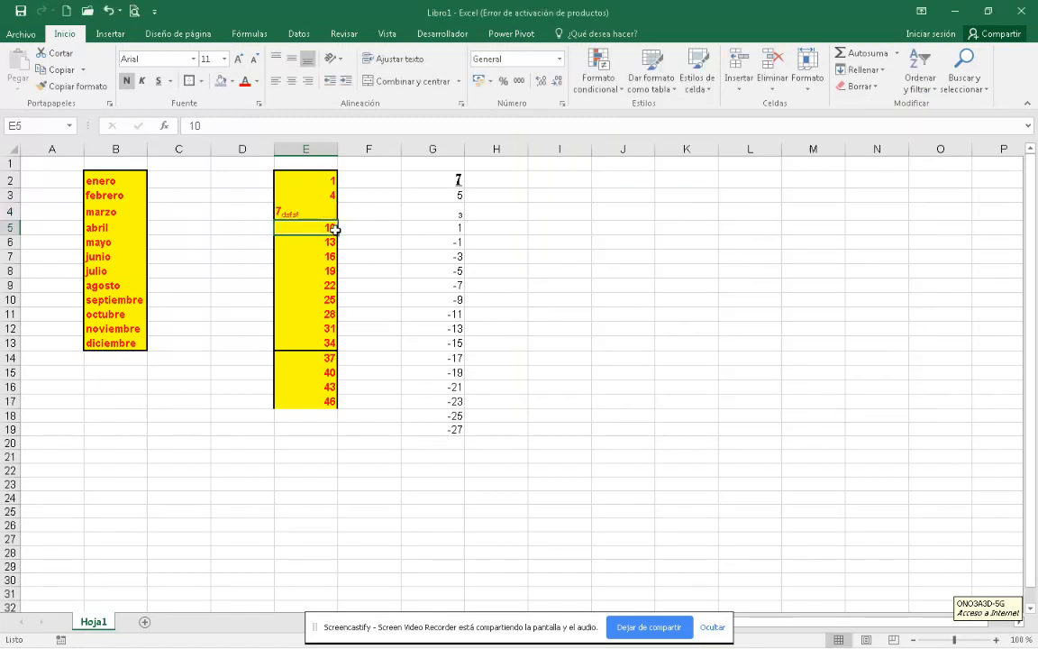
{"action": "left_click", "coordinate": [311, 213]}
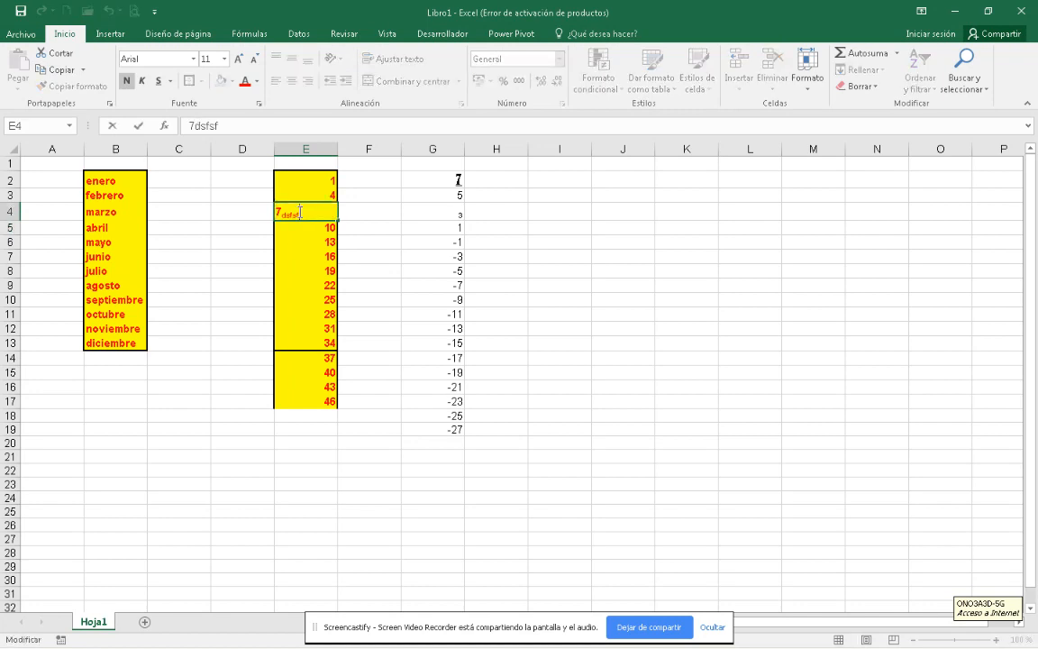
{"action": "left_click", "coordinate": [380, 240]}
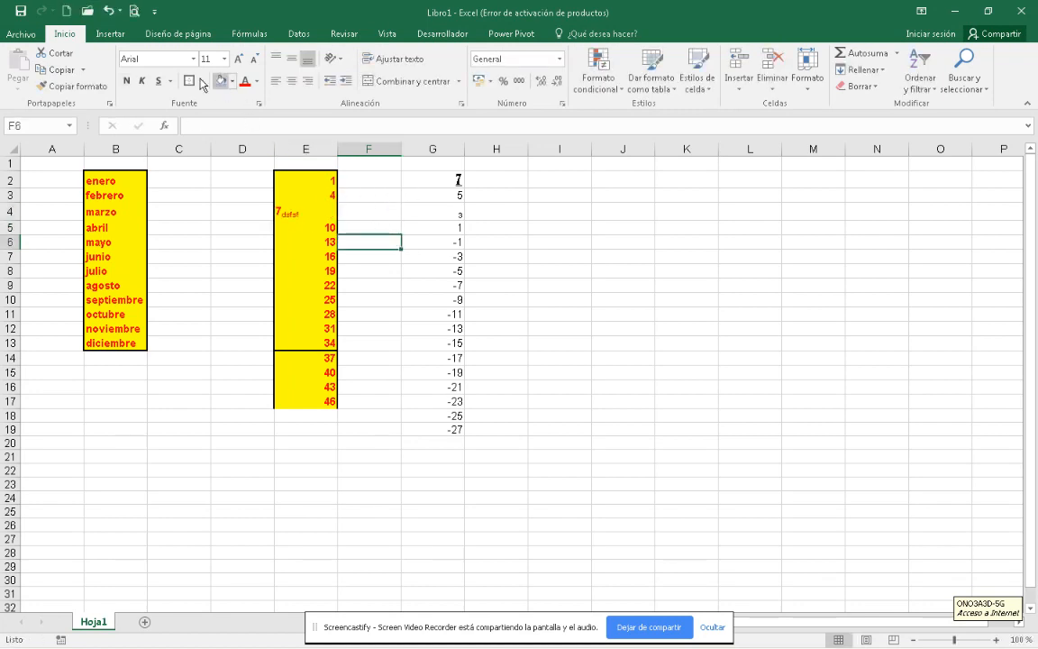
Open the custom fill colours for F2 and sample several hues, ending on light red, RGB 249, 134, 125.
{"action": "left_click", "coordinate": [364, 177]}
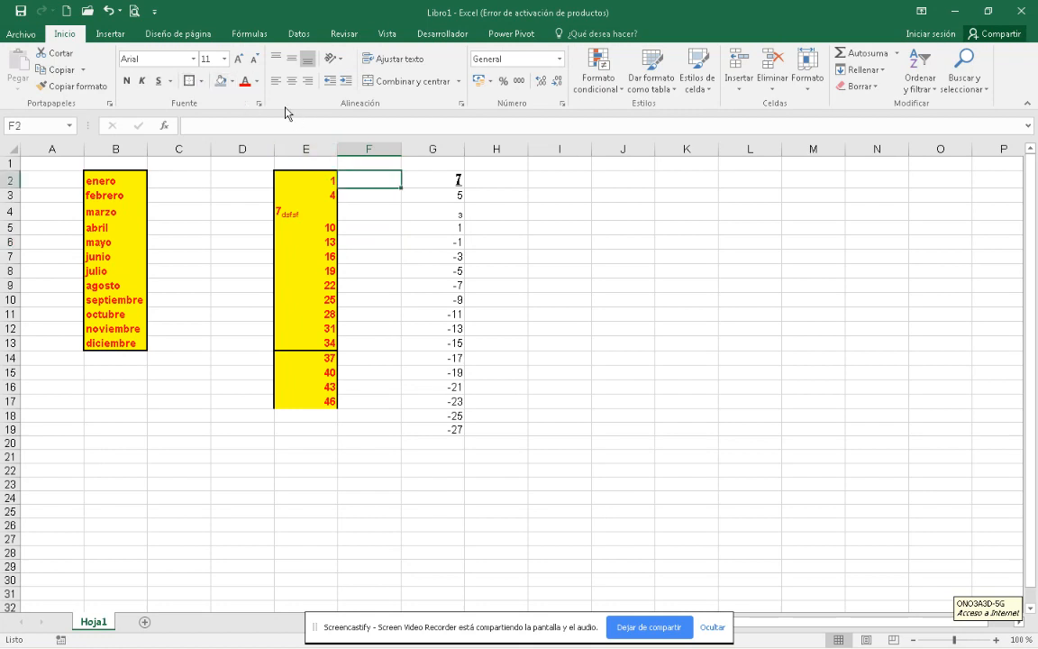
{"action": "left_click", "coordinate": [232, 81]}
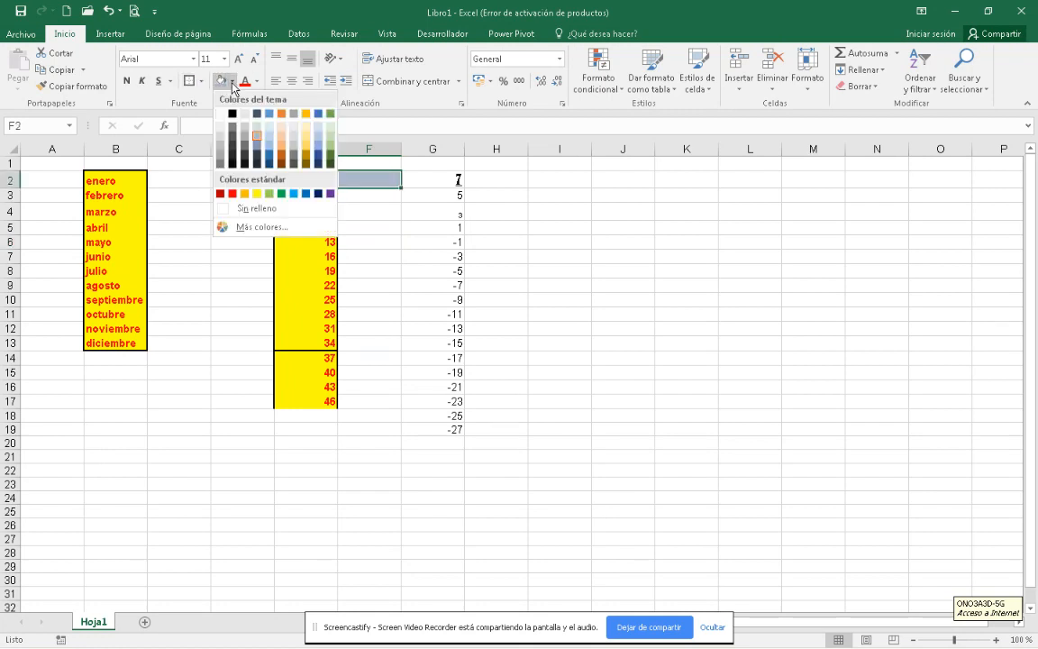
{"action": "left_click", "coordinate": [264, 227]}
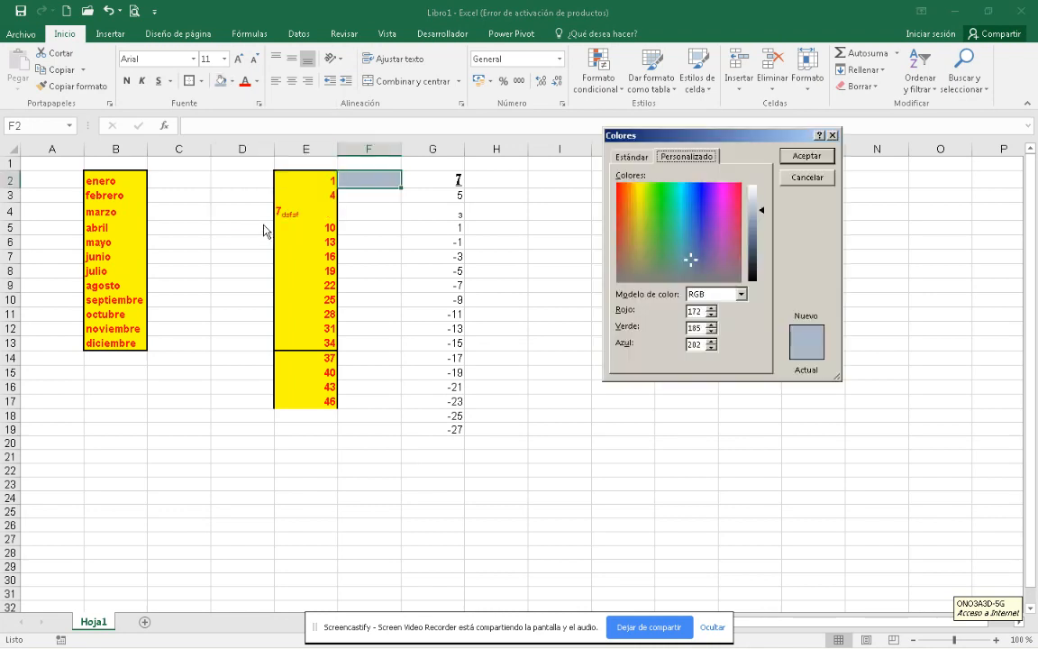
{"action": "left_click_drag", "start_coordinate": [744, 144], "coordinate": [595, 72]}
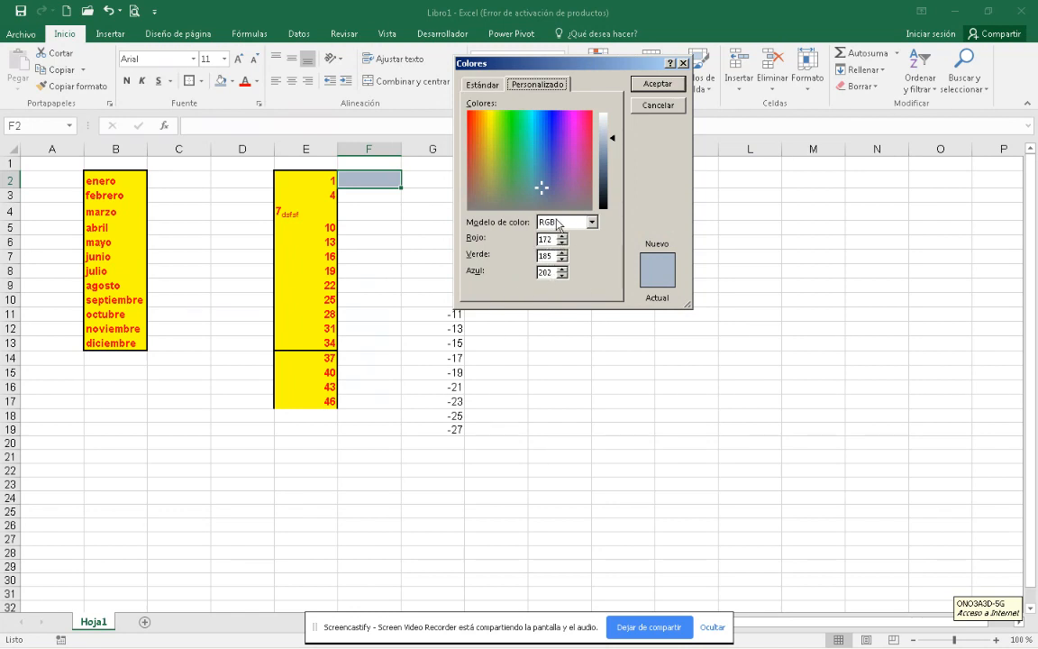
{"action": "left_click", "coordinate": [555, 123]}
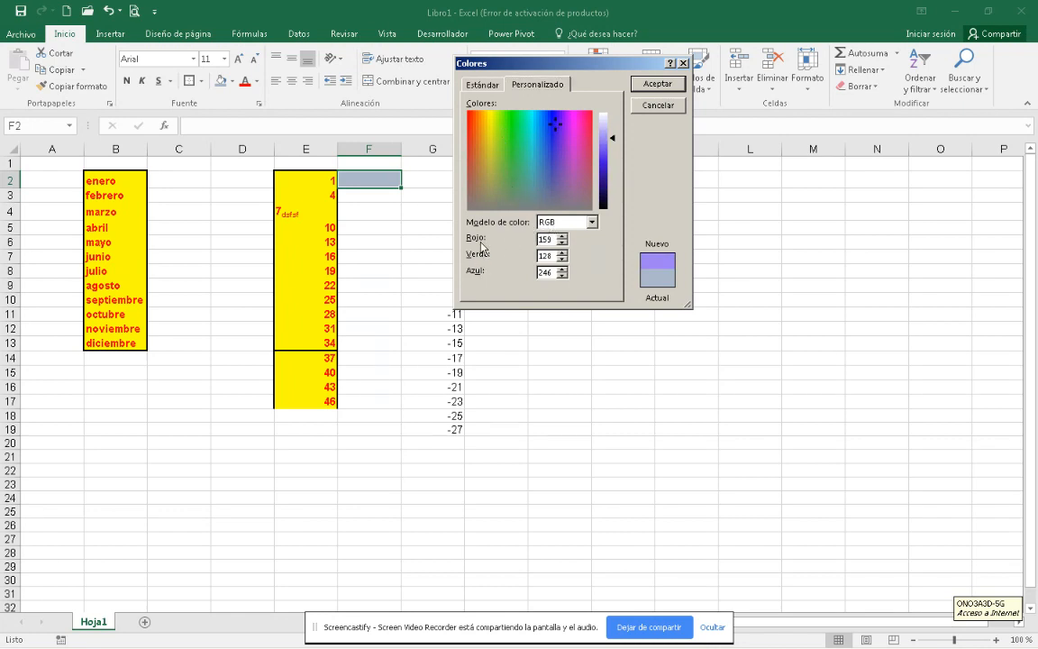
{"action": "left_click", "coordinate": [544, 149]}
{"action": "left_click", "coordinate": [487, 115]}
{"action": "left_click", "coordinate": [484, 135]}
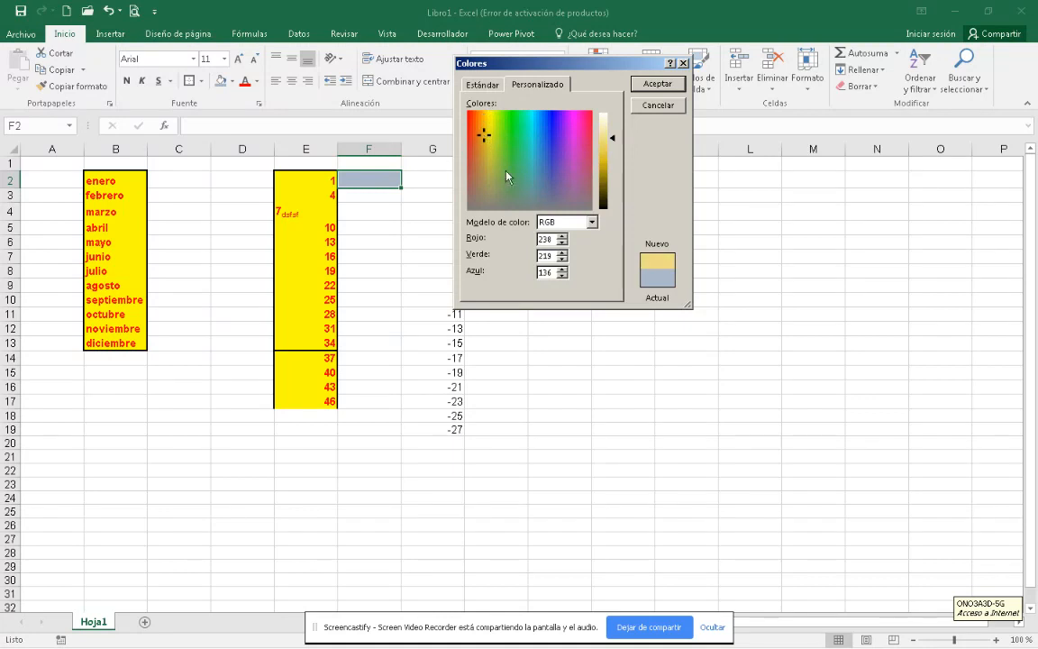
{"action": "left_click", "coordinate": [510, 134]}
{"action": "left_click", "coordinate": [556, 125]}
{"action": "left_click", "coordinate": [565, 134]}
{"action": "left_click", "coordinate": [512, 136]}
{"action": "left_click", "coordinate": [470, 120]}
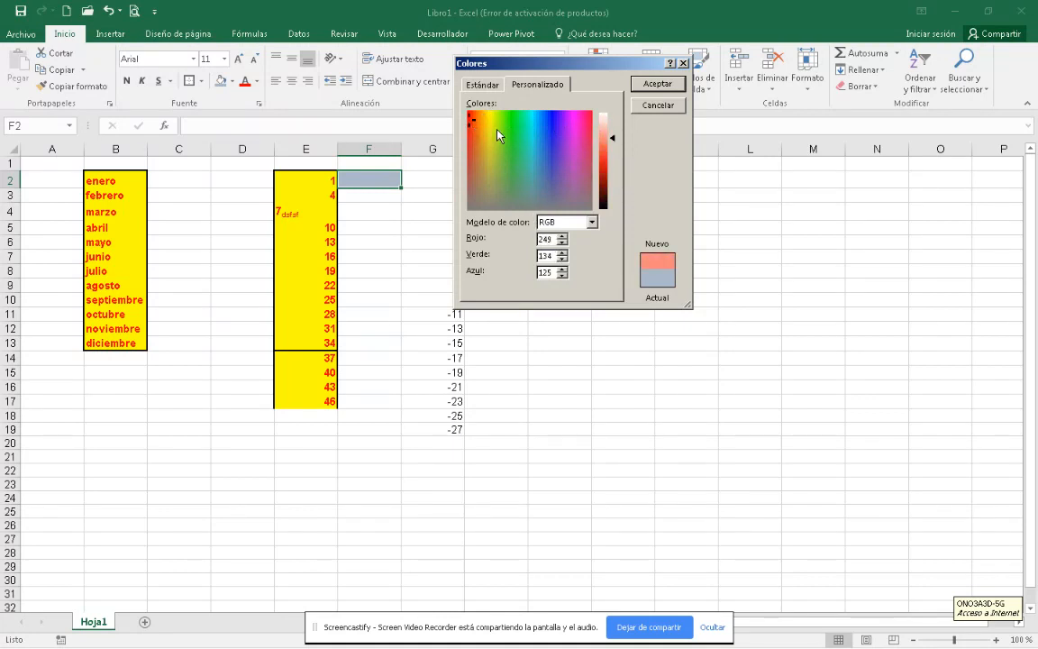
Darken the custom fill colour and pick a magenta shade, RGB 238, 42, 224.
{"action": "left_click", "coordinate": [607, 128]}
{"action": "mouse_move", "coordinate": [608, 146]}
{"action": "left_mouse_down"}
{"action": "mouse_move", "coordinate": [611, 176]}
{"action": "mouse_move", "coordinate": [611, 127]}
{"action": "mouse_move", "coordinate": [603, 156]}
{"action": "left_mouse_up"}
{"action": "left_click", "coordinate": [572, 125]}
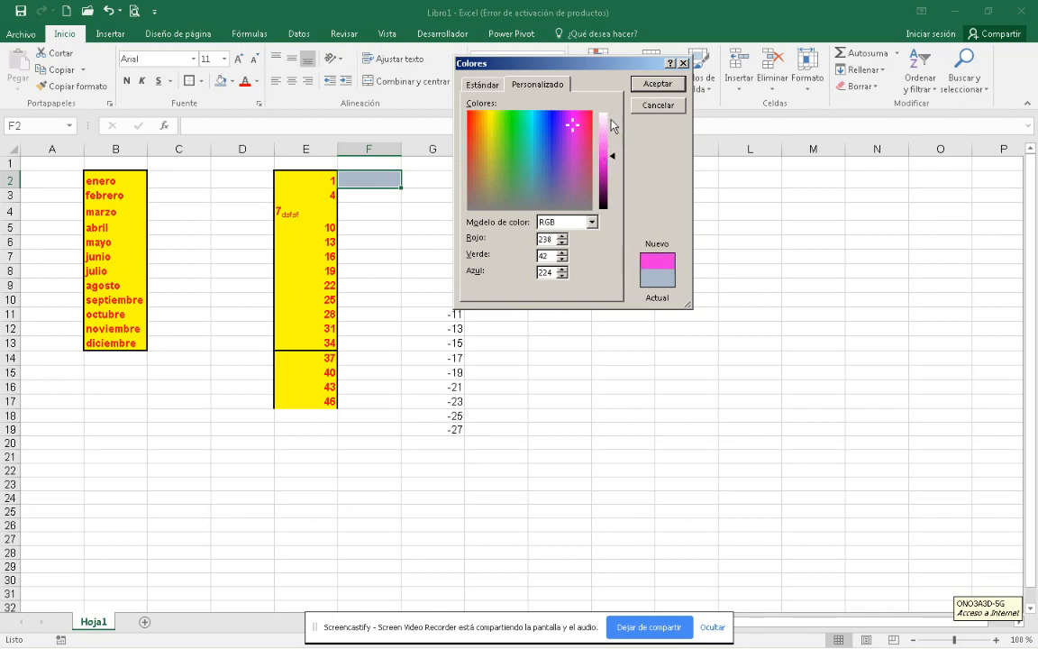
Fill F2 with a light lavender shade from the standard colours.
{"action": "left_click", "coordinate": [485, 86]}
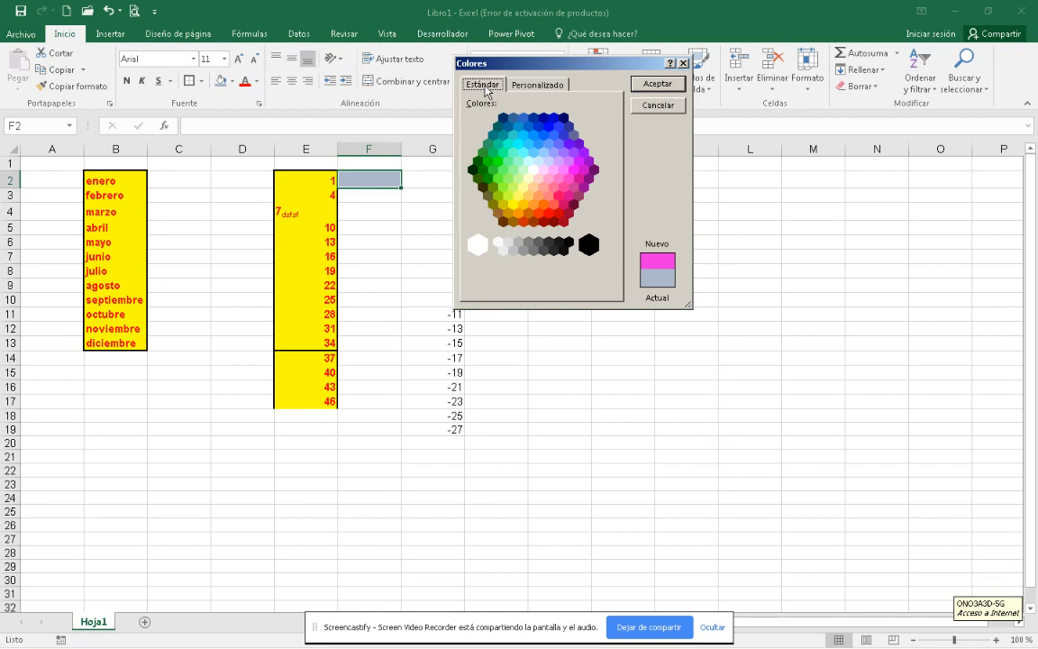
{"action": "left_click", "coordinate": [558, 161]}
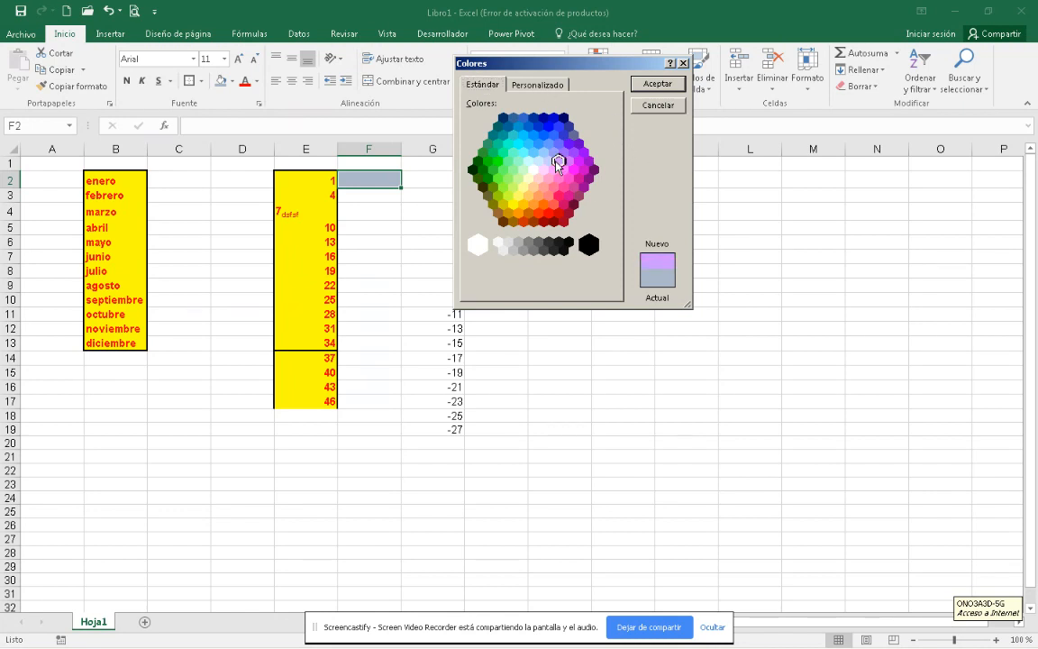
{"action": "left_click", "coordinate": [657, 83]}
{"action": "left_click", "coordinate": [351, 226]}
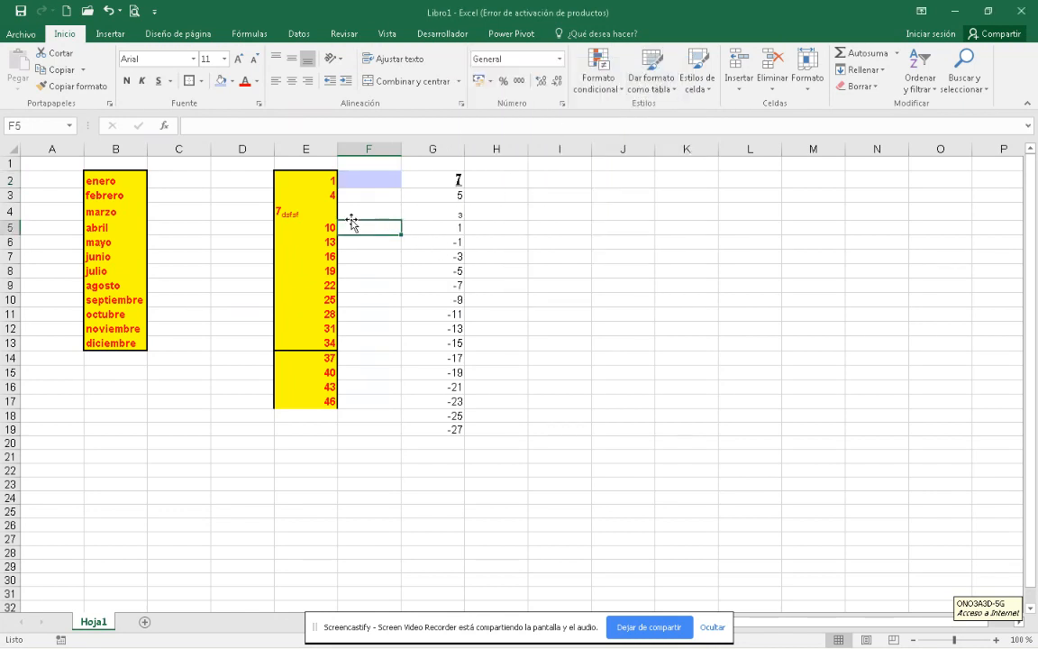
Set the font colour of the numbers in G2:G12 to the orange theme colour.
{"action": "left_click_drag", "start_coordinate": [419, 178], "coordinate": [437, 329]}
{"action": "left_click", "coordinate": [257, 81]}
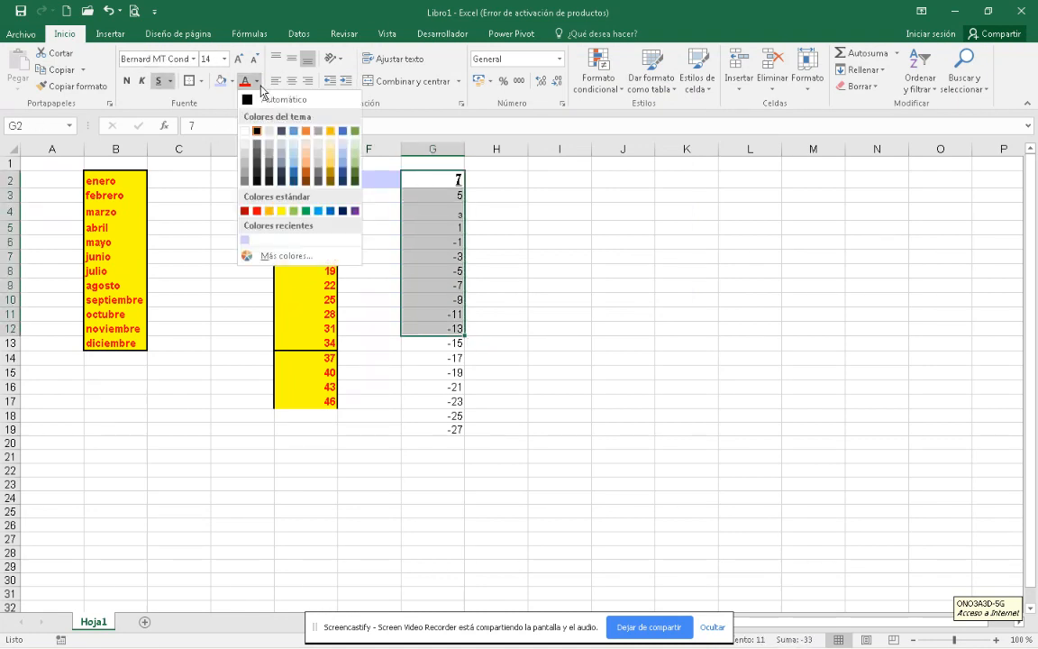
{"action": "left_click", "coordinate": [306, 133]}
Change the font colour of G2:G12 to a turquoise green from the additional colours.
{"action": "left_click", "coordinate": [255, 81]}
{"action": "left_click", "coordinate": [297, 256]}
{"action": "left_click_drag", "start_coordinate": [548, 173], "coordinate": [520, 138]}
{"action": "left_click", "coordinate": [606, 159]}
{"action": "left_click", "coordinate": [671, 85]}
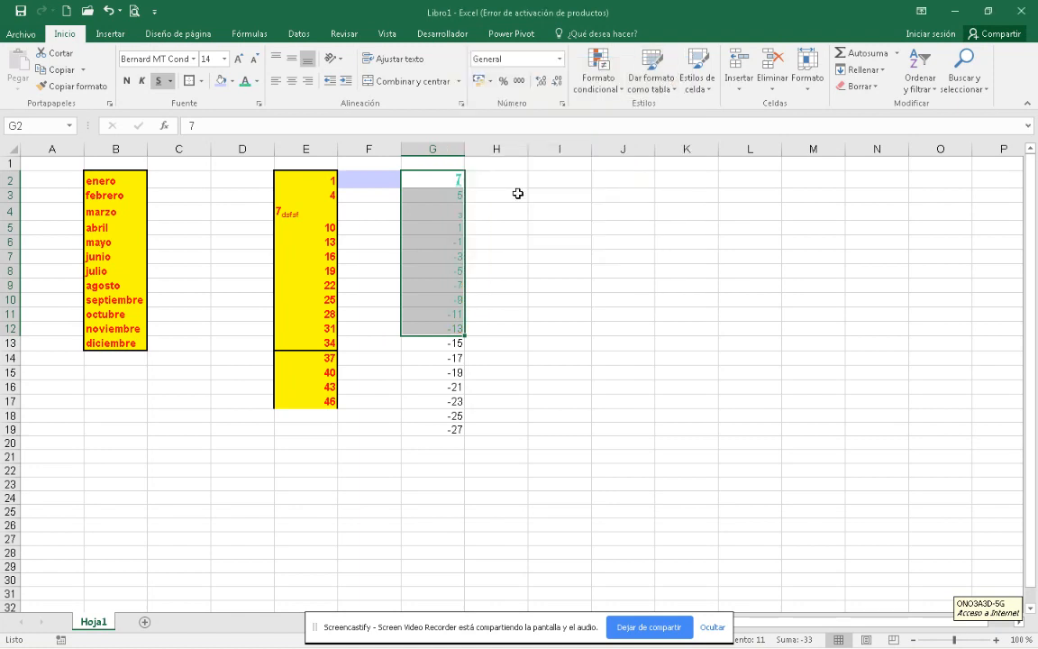
{"action": "left_click", "coordinate": [467, 232]}
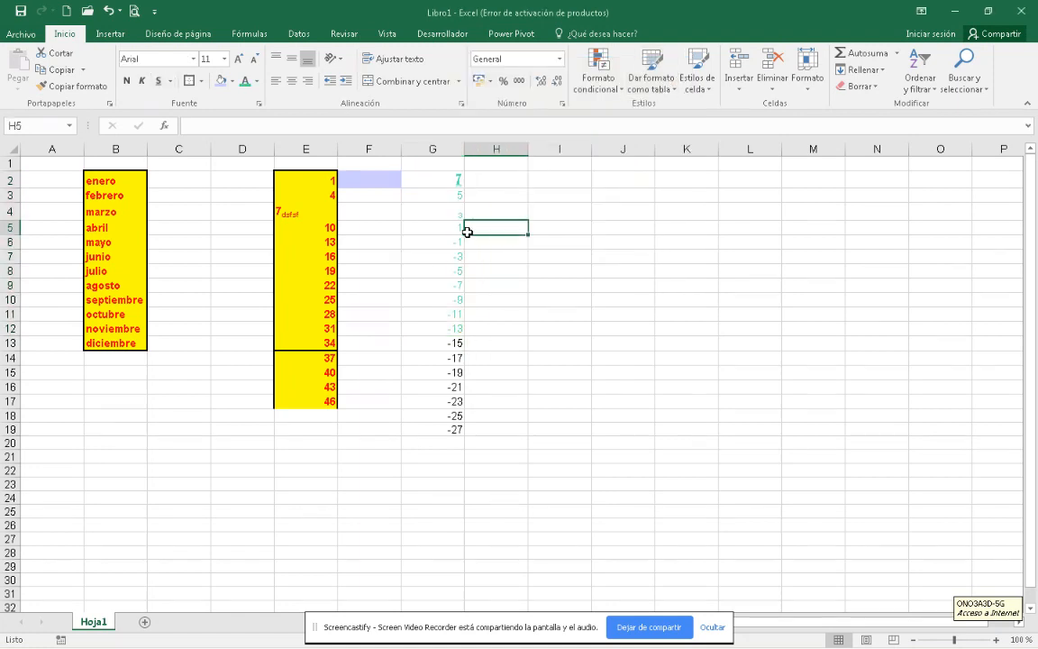
Change the font colour of G2:G12 to a custom pink shade mixed in the additional colours.
{"action": "left_click", "coordinate": [257, 81]}
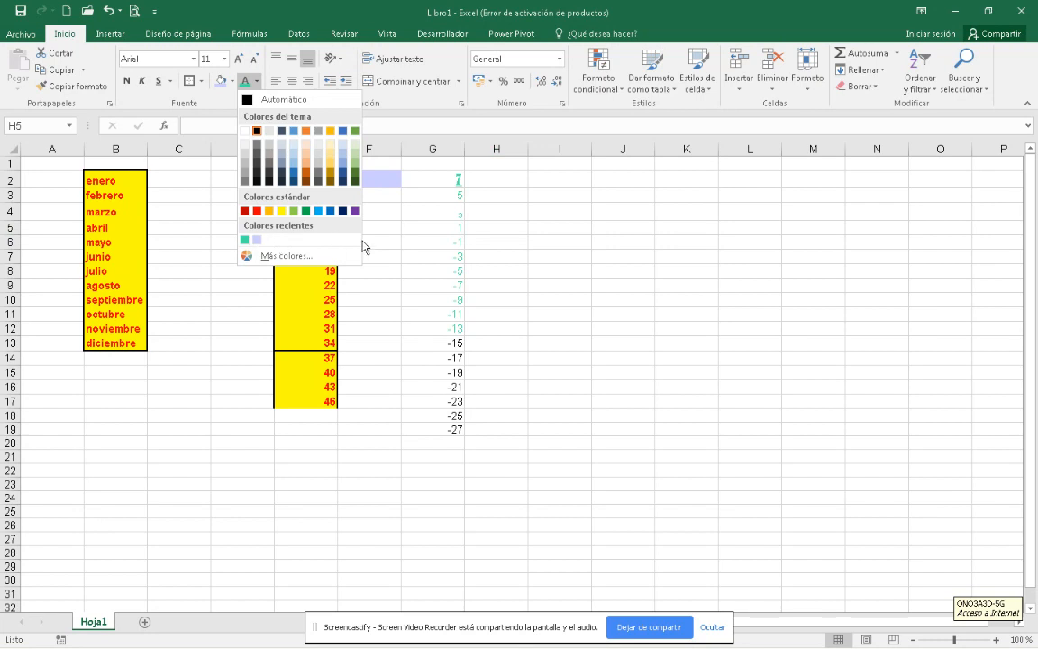
{"action": "left_click", "coordinate": [423, 191]}
{"action": "left_click_drag", "start_coordinate": [434, 182], "coordinate": [432, 333]}
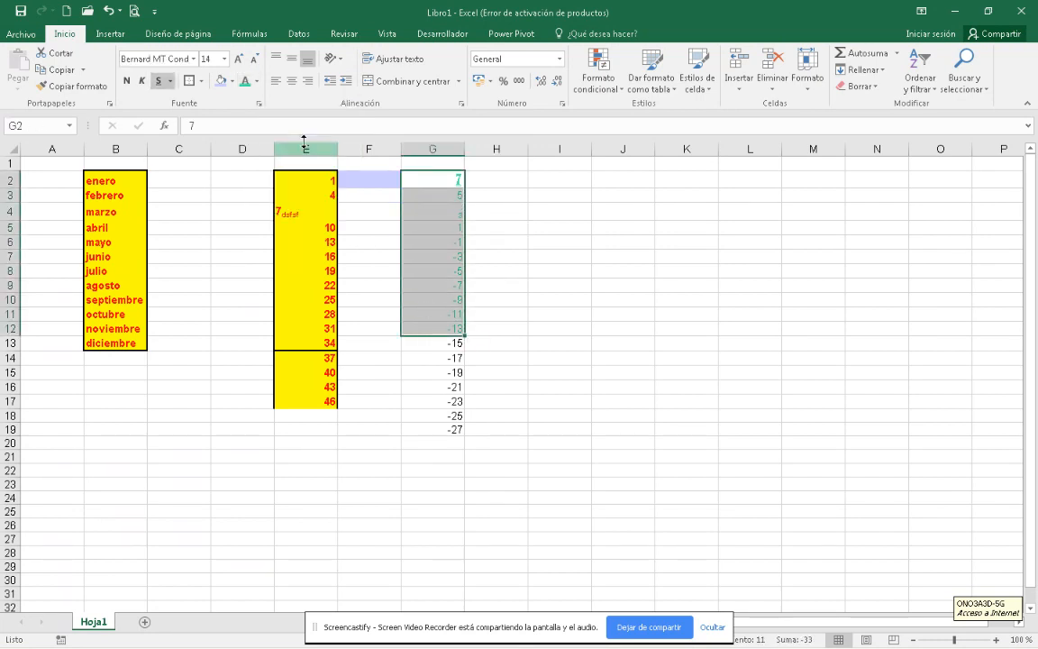
{"action": "left_click", "coordinate": [257, 82]}
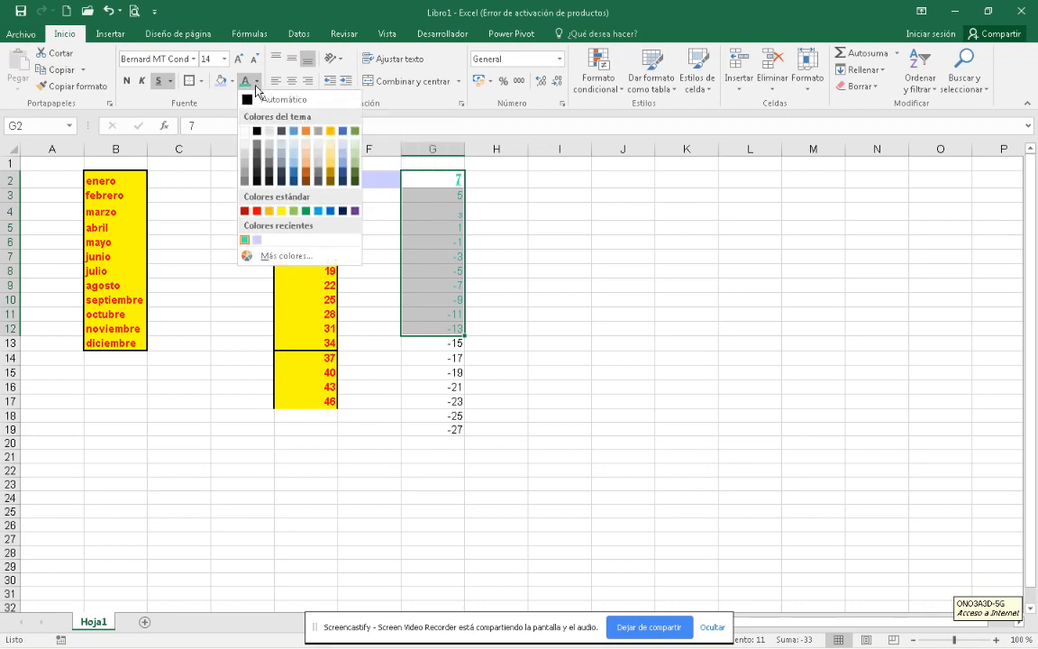
{"action": "left_click", "coordinate": [268, 256]}
{"action": "left_click_drag", "start_coordinate": [467, 181], "coordinate": [580, 137]}
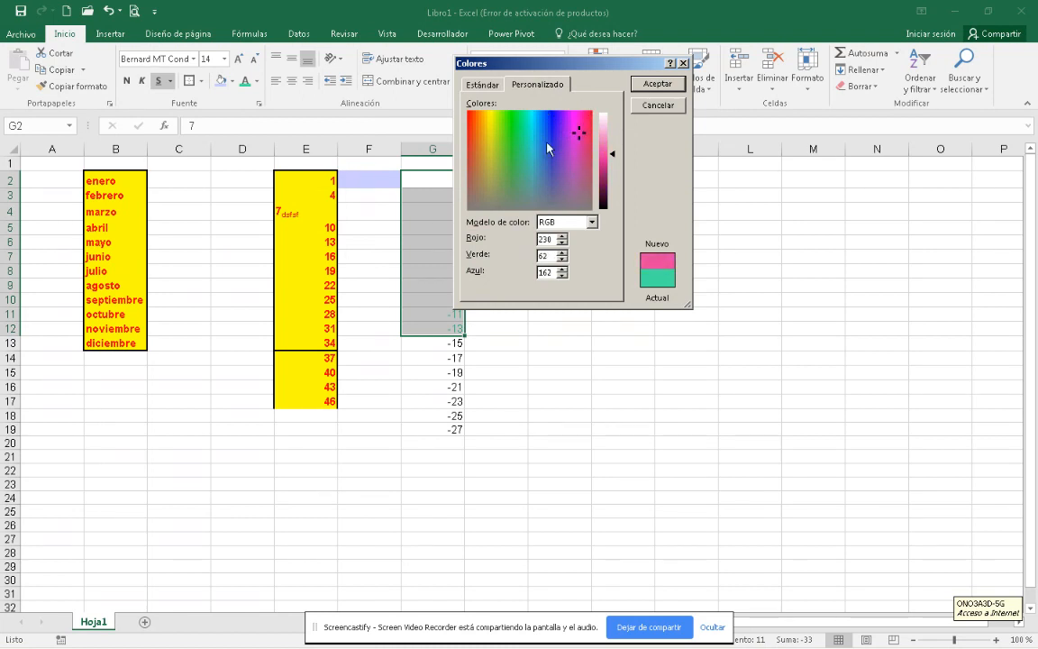
{"action": "left_click_drag", "start_coordinate": [603, 136], "coordinate": [605, 138]}
{"action": "left_click", "coordinate": [657, 83]}
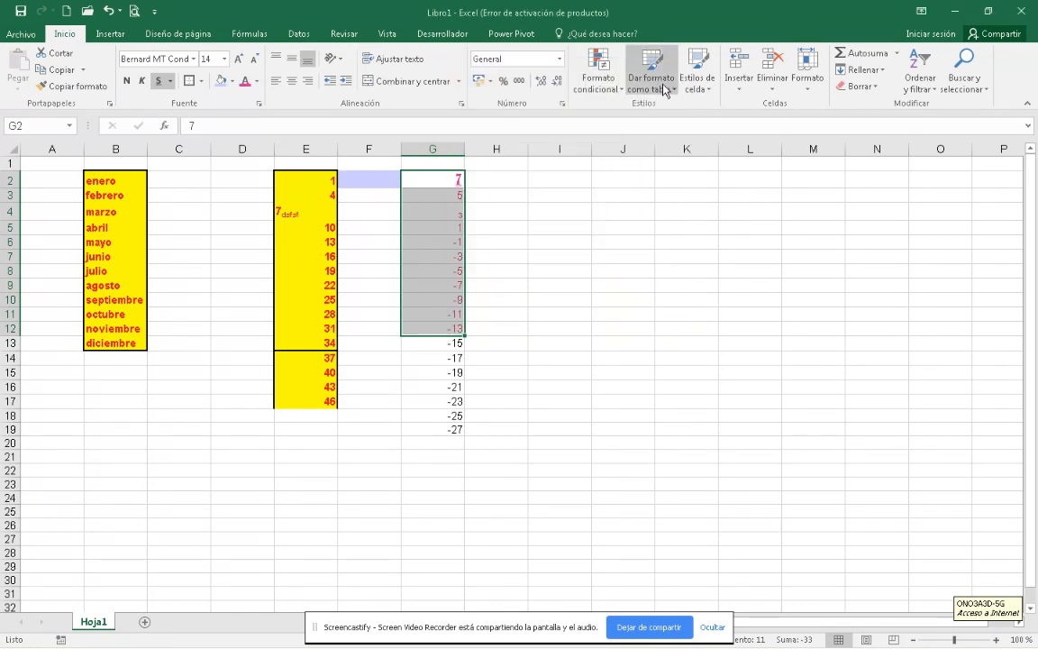
{"action": "left_click", "coordinate": [256, 82]}
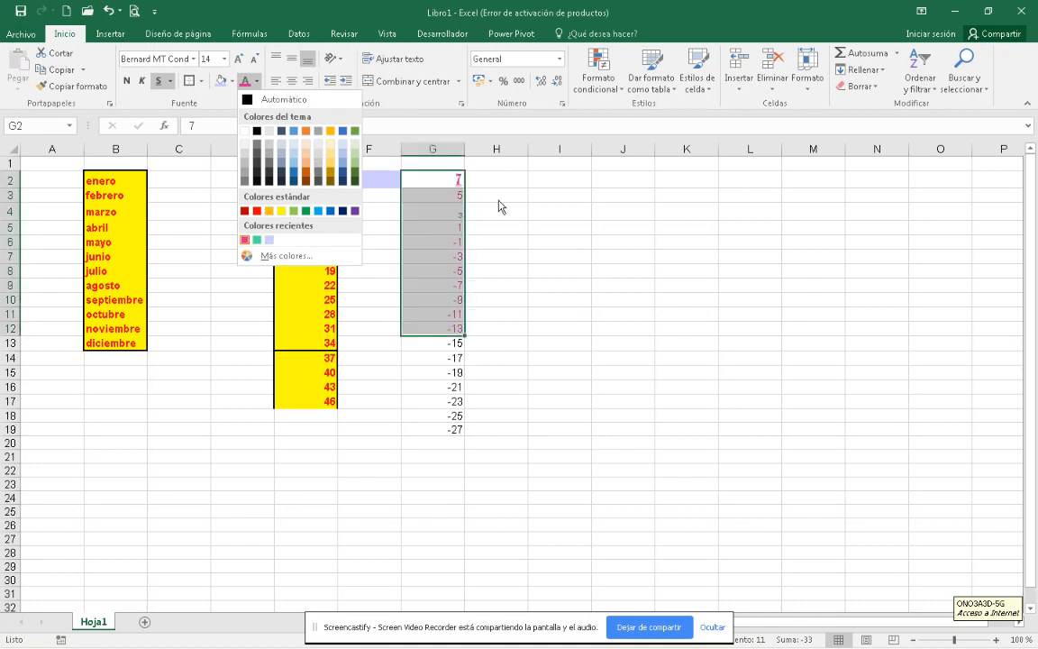
{"action": "key", "text": "Escape"}
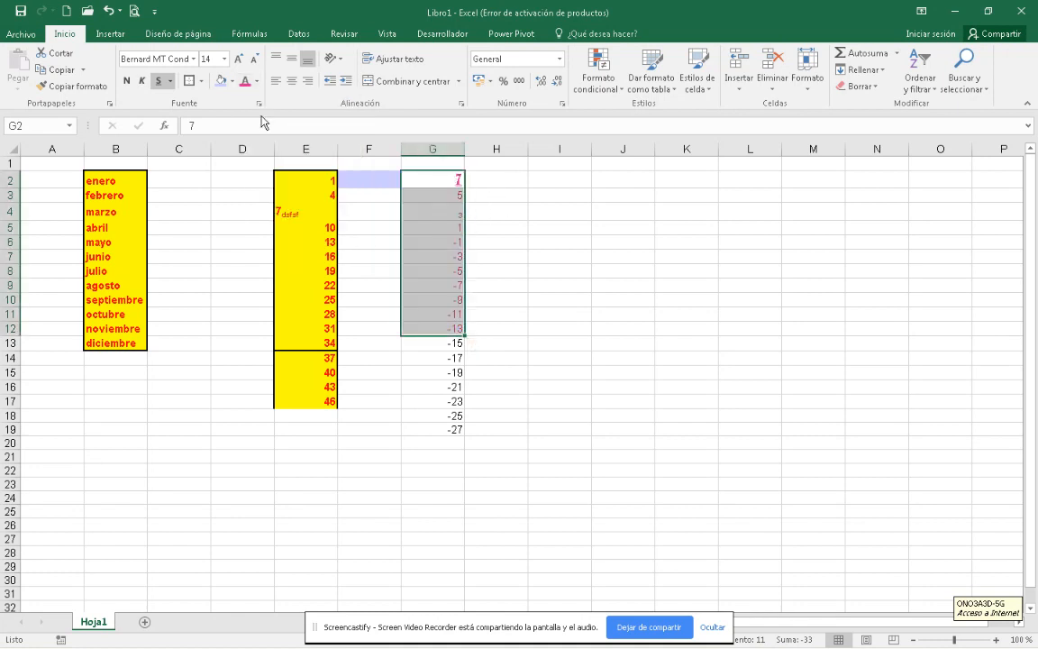
Add a bottom border to the range G2:G12.
{"action": "left_click", "coordinate": [203, 81]}
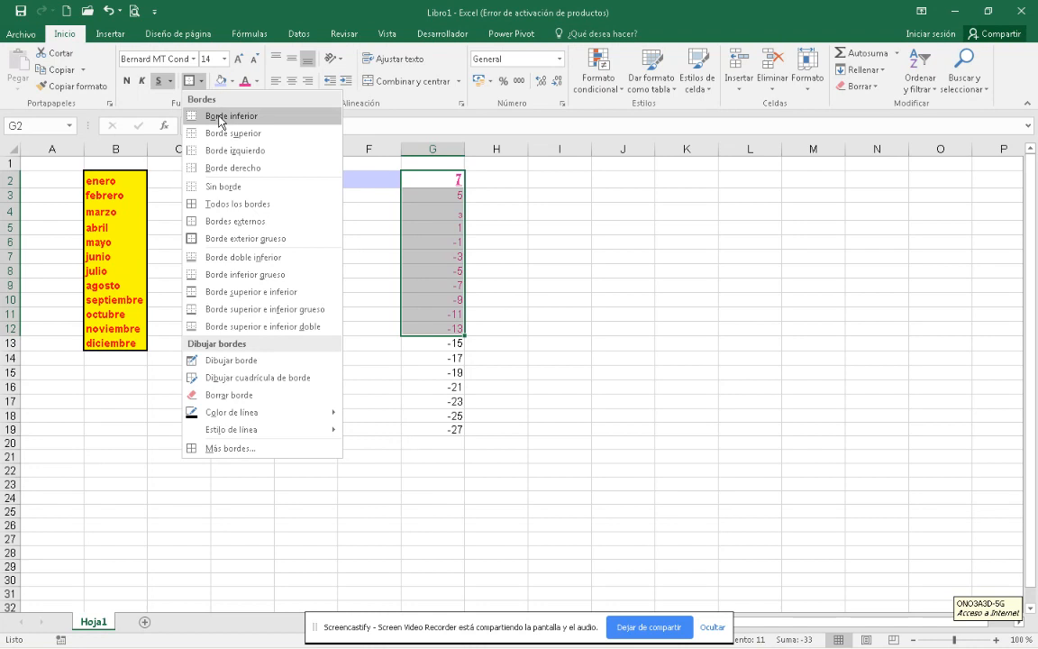
{"action": "left_click", "coordinate": [222, 120]}
{"action": "left_click", "coordinate": [613, 345]}
Add a right border to the cells G2:G6.
{"action": "left_click_drag", "start_coordinate": [432, 182], "coordinate": [430, 239]}
{"action": "left_click", "coordinate": [202, 81]}
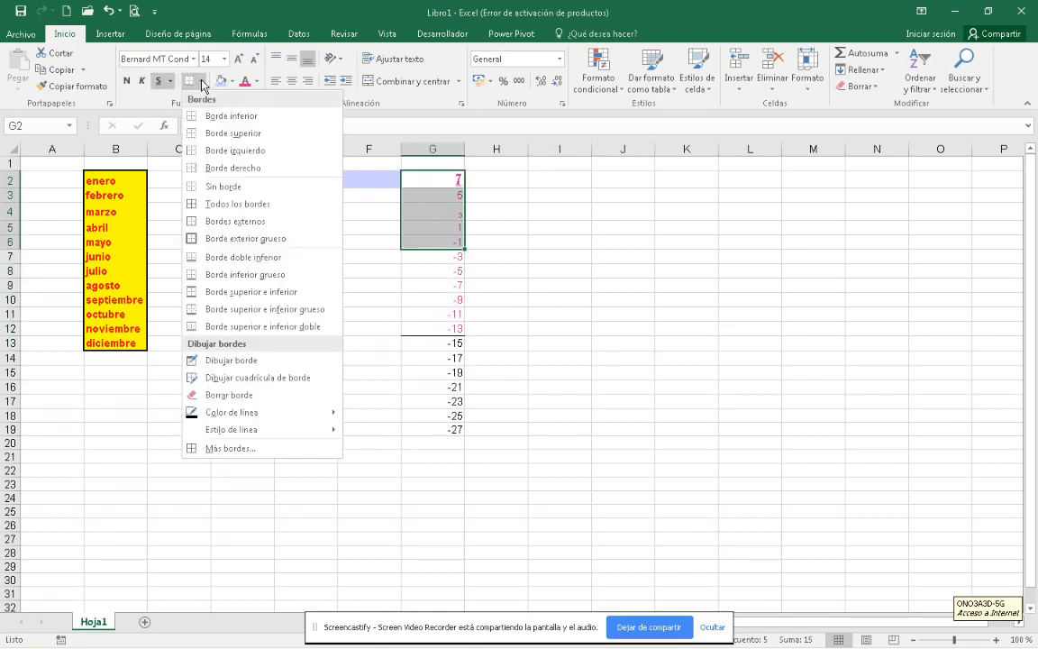
{"action": "left_click", "coordinate": [230, 168]}
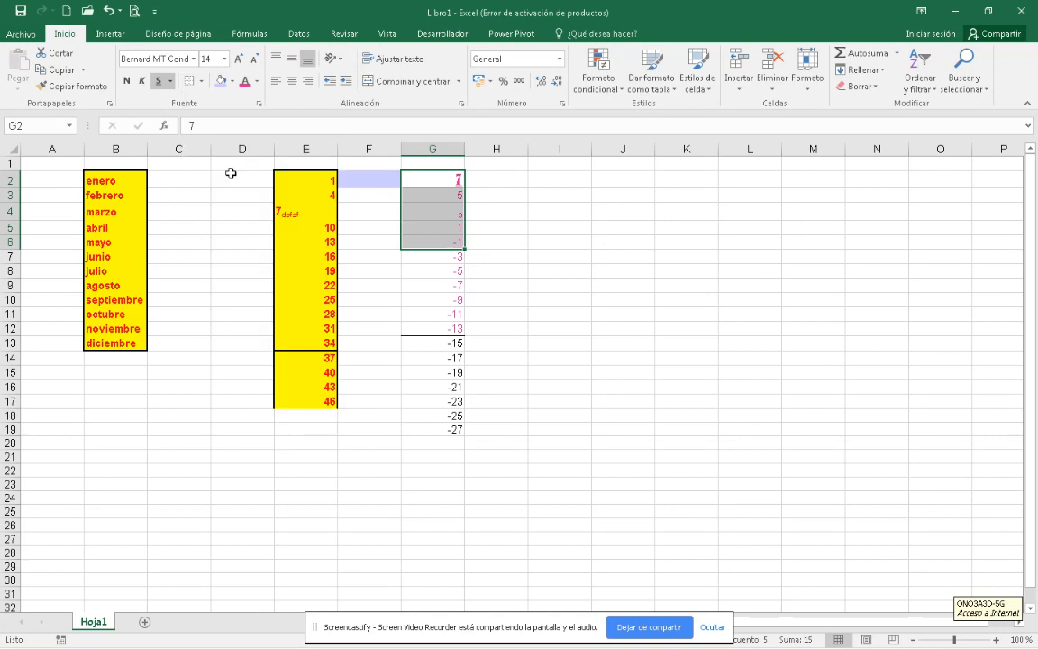
{"action": "left_click", "coordinate": [498, 201]}
Apply all borders to the cells G4:G8.
{"action": "left_click_drag", "start_coordinate": [431, 214], "coordinate": [432, 271]}
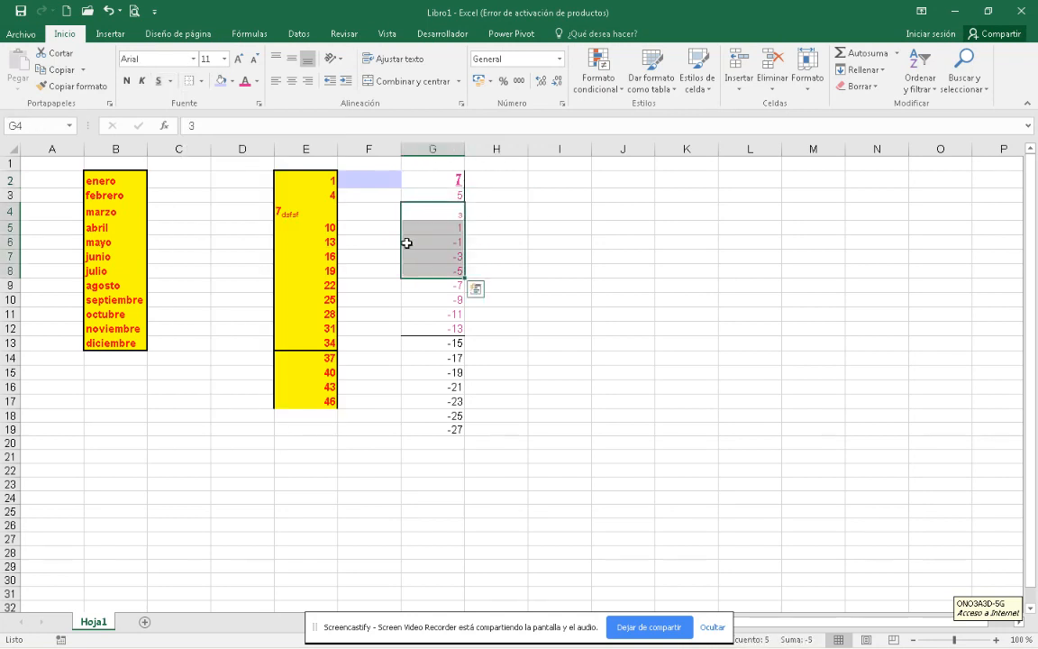
{"action": "left_click", "coordinate": [204, 81]}
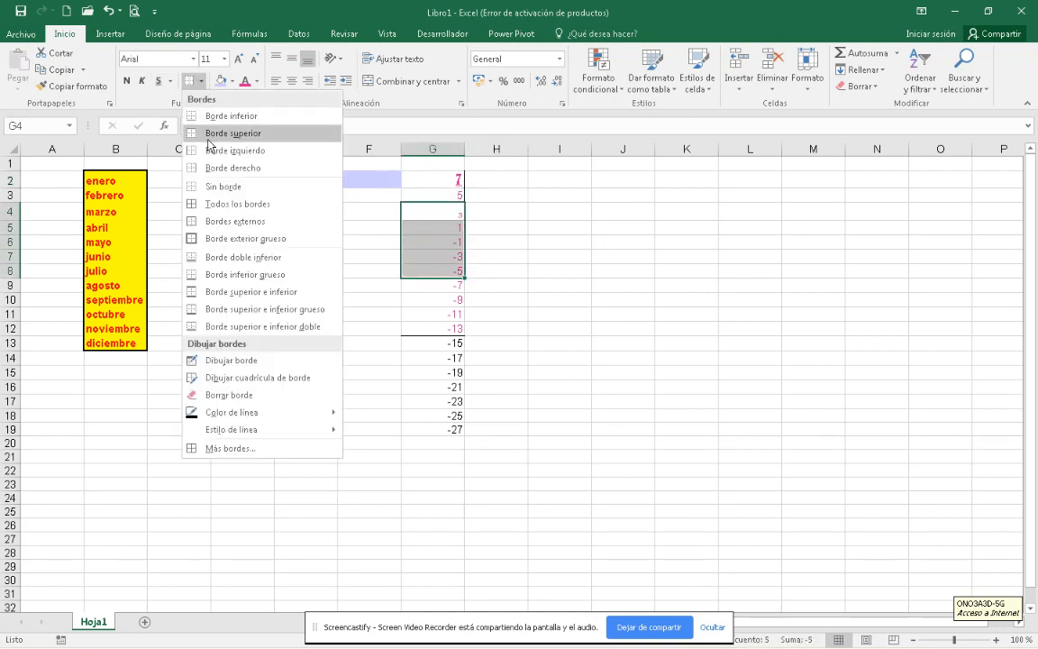
{"action": "left_click", "coordinate": [216, 200]}
{"action": "left_click", "coordinate": [490, 229]}
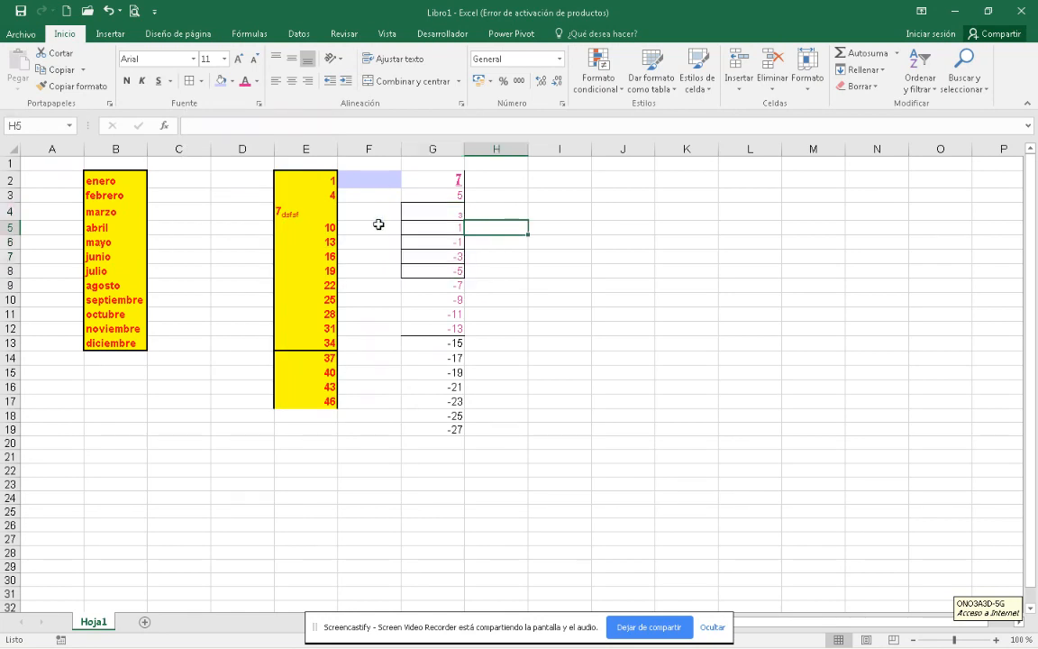
Put a thick outside border around cell G11.
{"action": "left_click", "coordinate": [447, 316]}
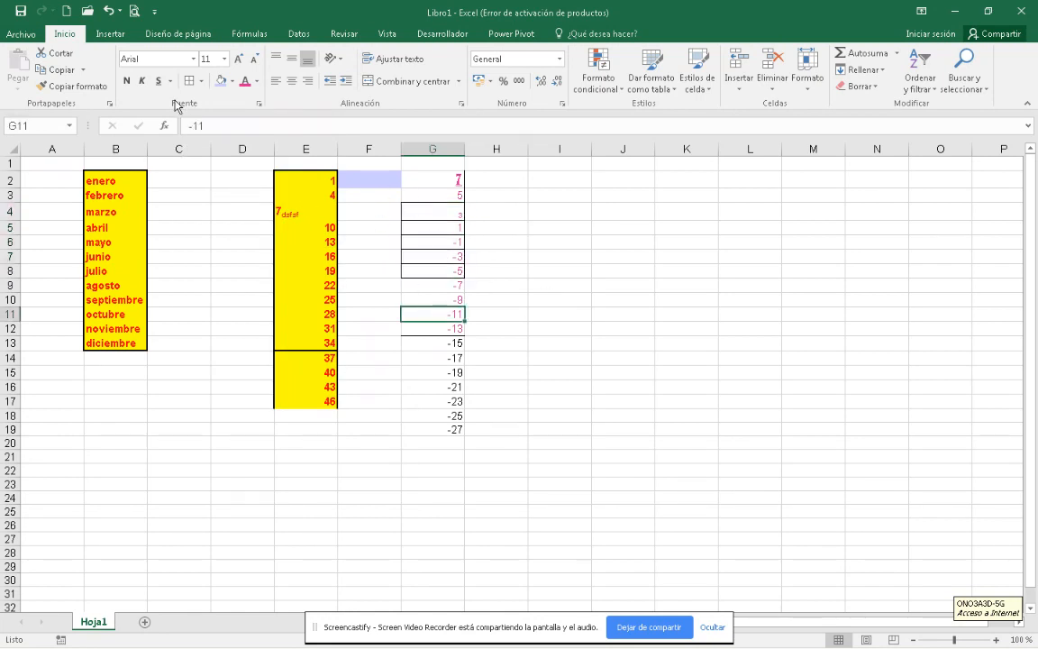
{"action": "left_click", "coordinate": [200, 81]}
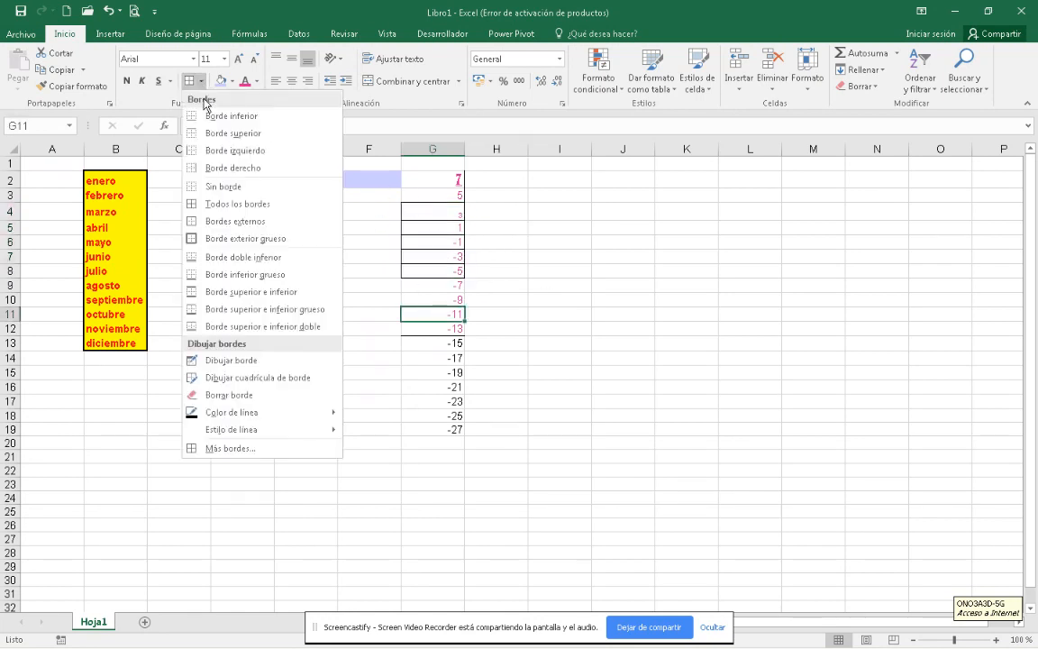
{"action": "left_click", "coordinate": [236, 238]}
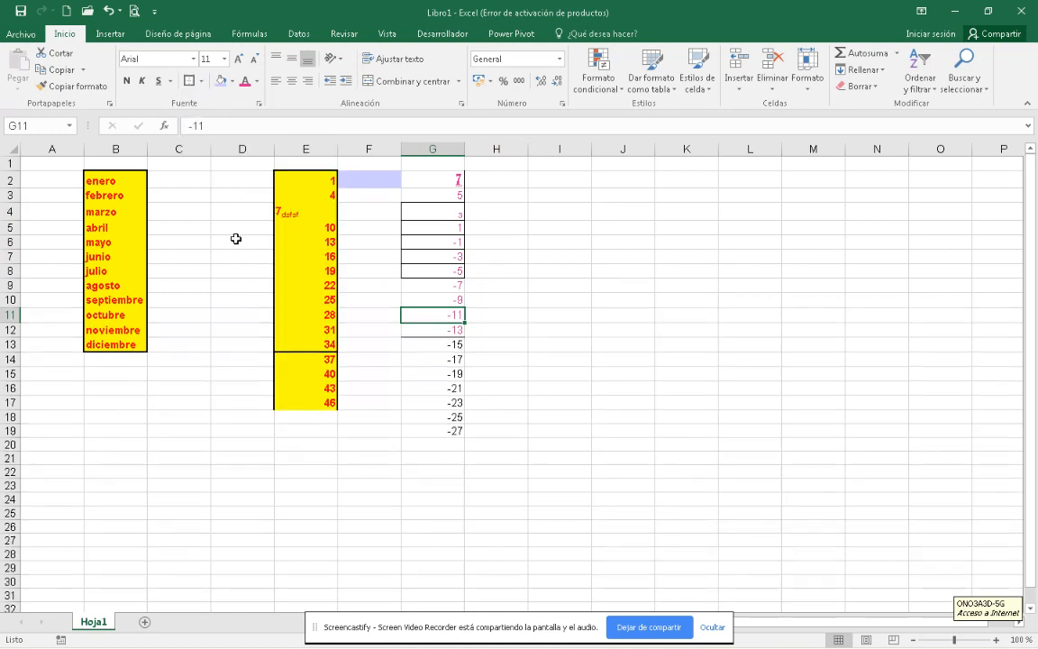
{"action": "left_click", "coordinate": [467, 304]}
Add a double bottom border to the range G15:G19.
{"action": "left_click_drag", "start_coordinate": [441, 374], "coordinate": [444, 432]}
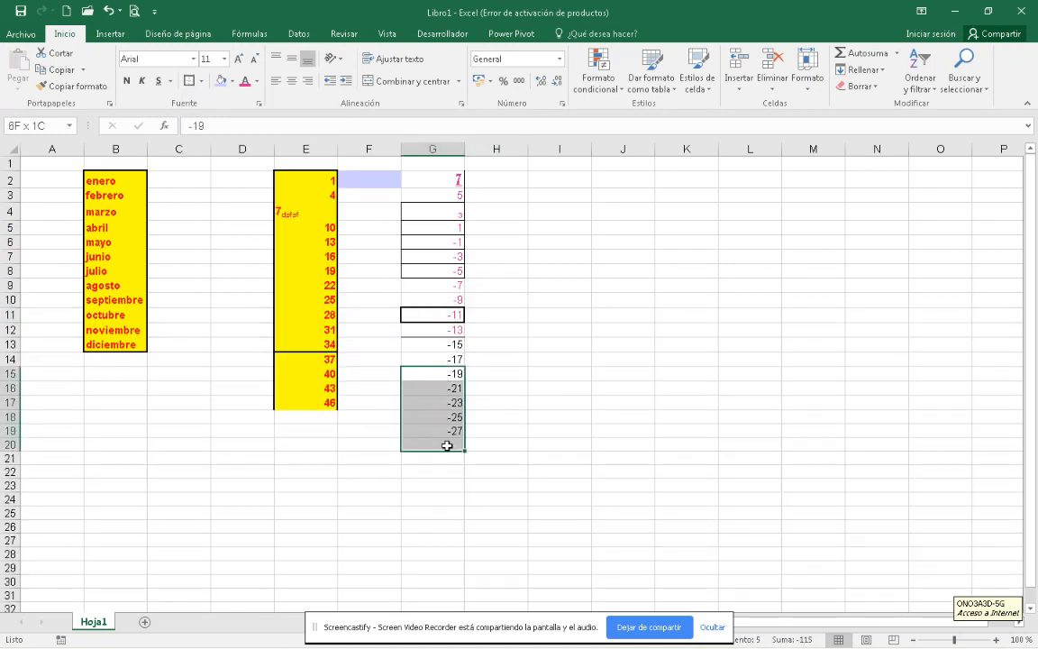
{"action": "left_click", "coordinate": [200, 80]}
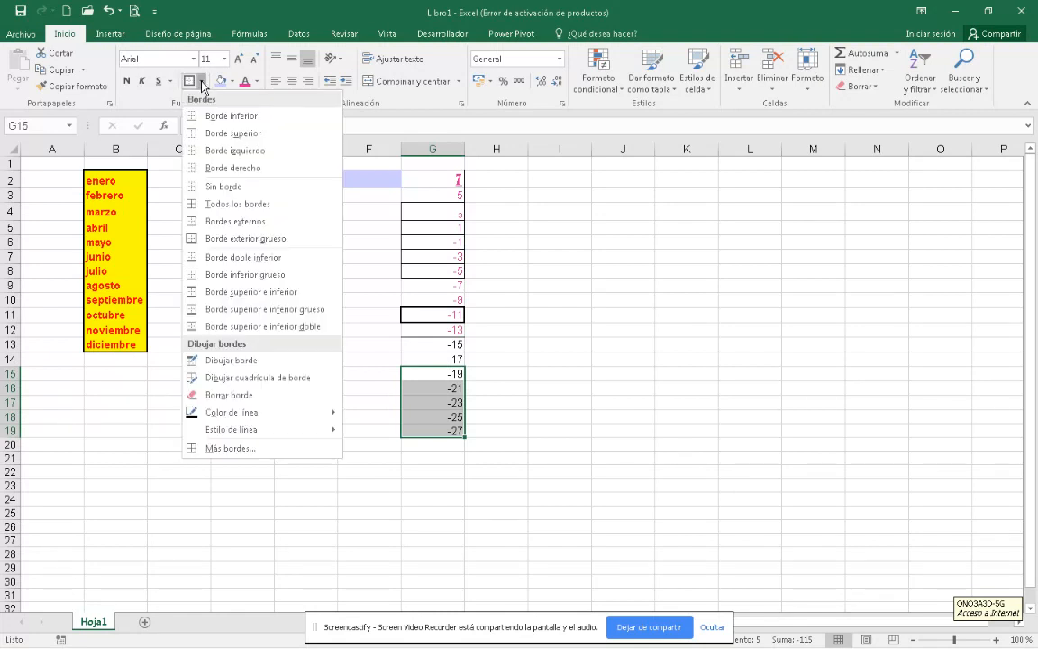
{"action": "left_click", "coordinate": [248, 260]}
{"action": "left_click", "coordinate": [519, 377]}
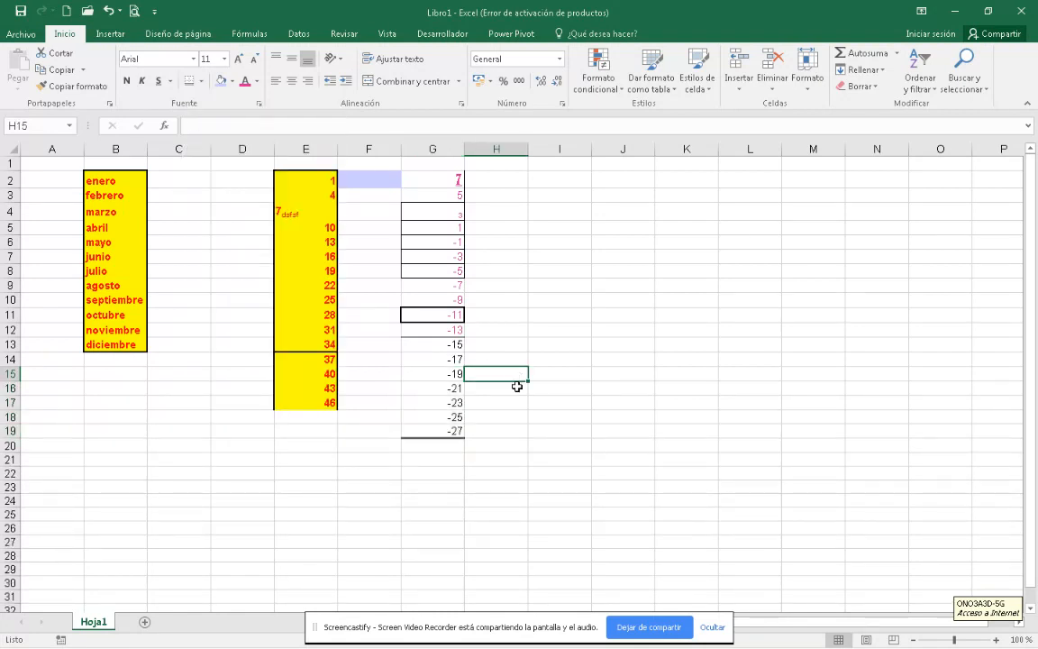
Remove all borders from column G between rows 2 and 22.
{"action": "left_click_drag", "start_coordinate": [460, 473], "coordinate": [431, 178]}
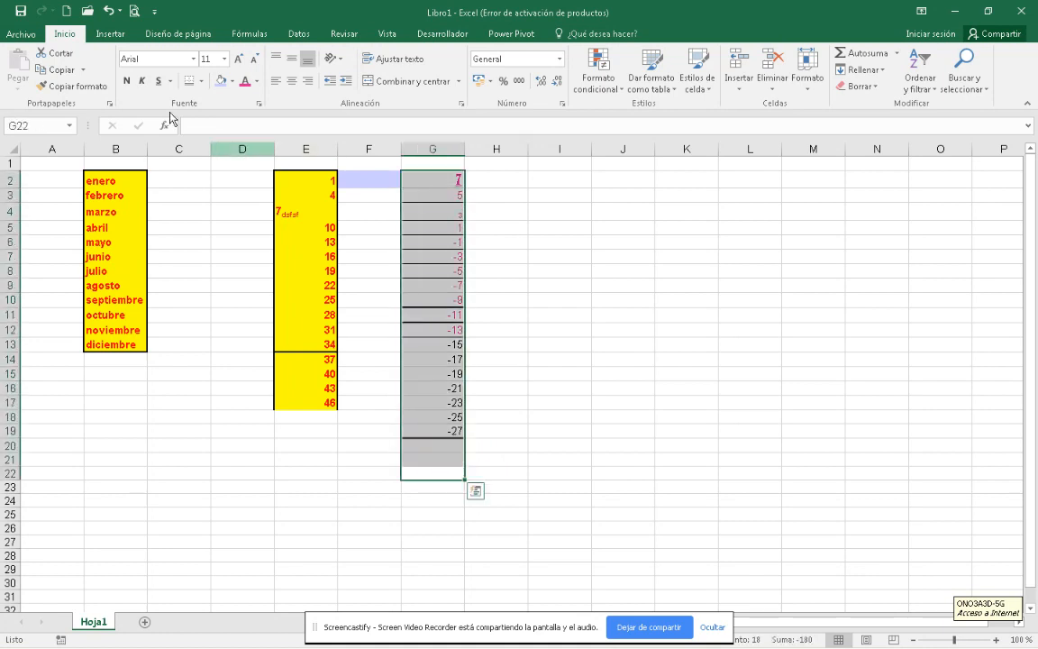
{"action": "left_click", "coordinate": [200, 81]}
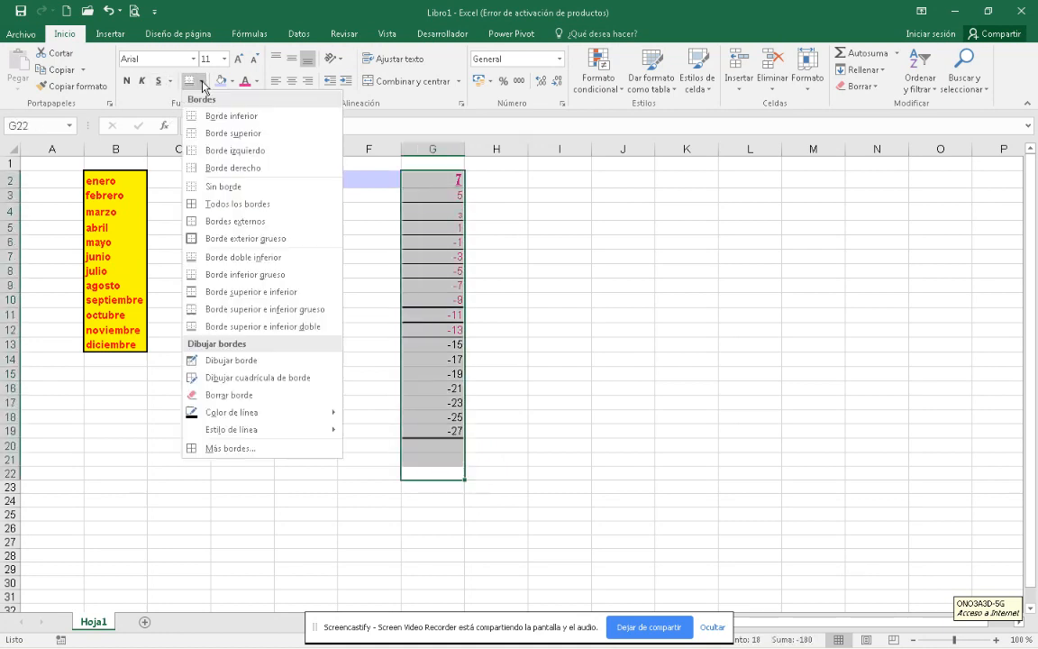
{"action": "left_click", "coordinate": [217, 188]}
{"action": "left_click", "coordinate": [519, 285]}
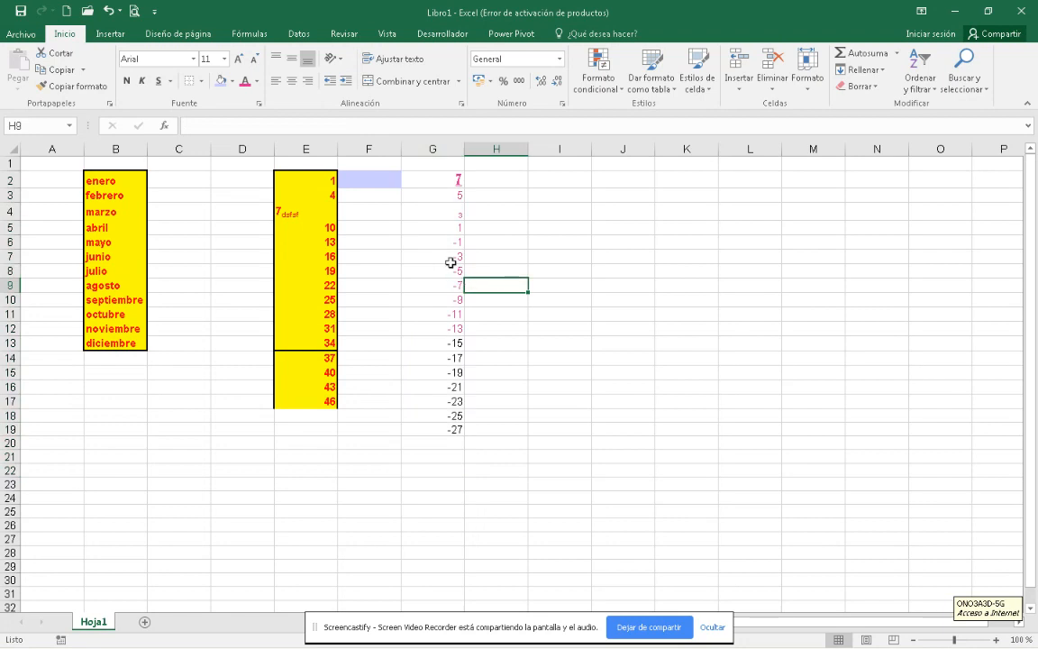
Set up a thin red dash-dot outline for G2:G19 in the detailed cell border settings.
{"action": "left_click_drag", "start_coordinate": [423, 178], "coordinate": [438, 425]}
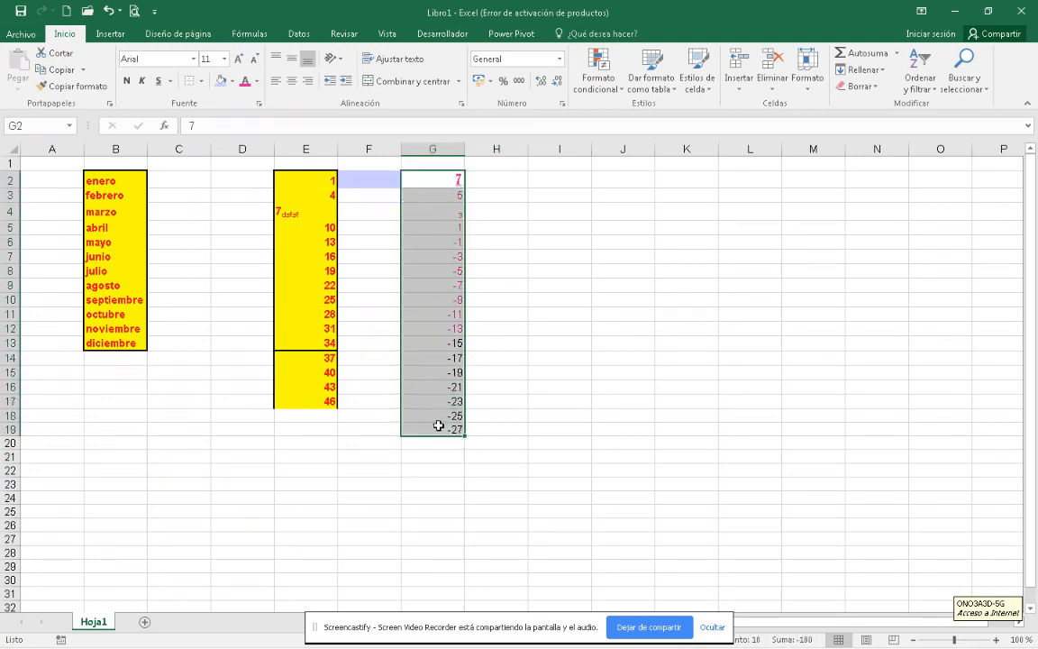
{"action": "left_click", "coordinate": [200, 81]}
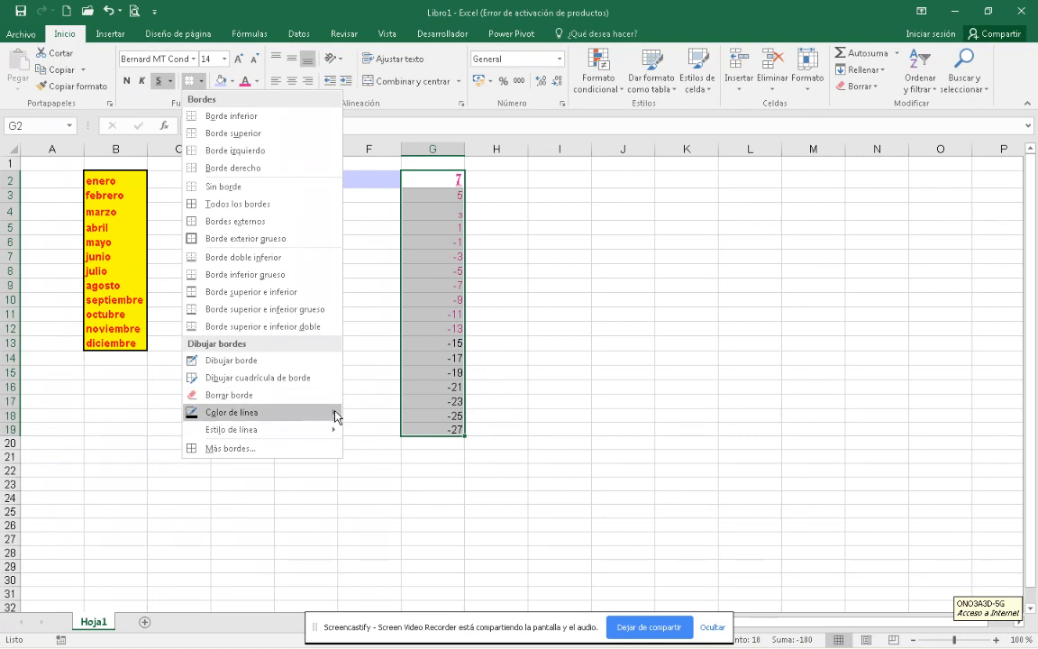
{"action": "mouse_move", "coordinate": [337, 415]}
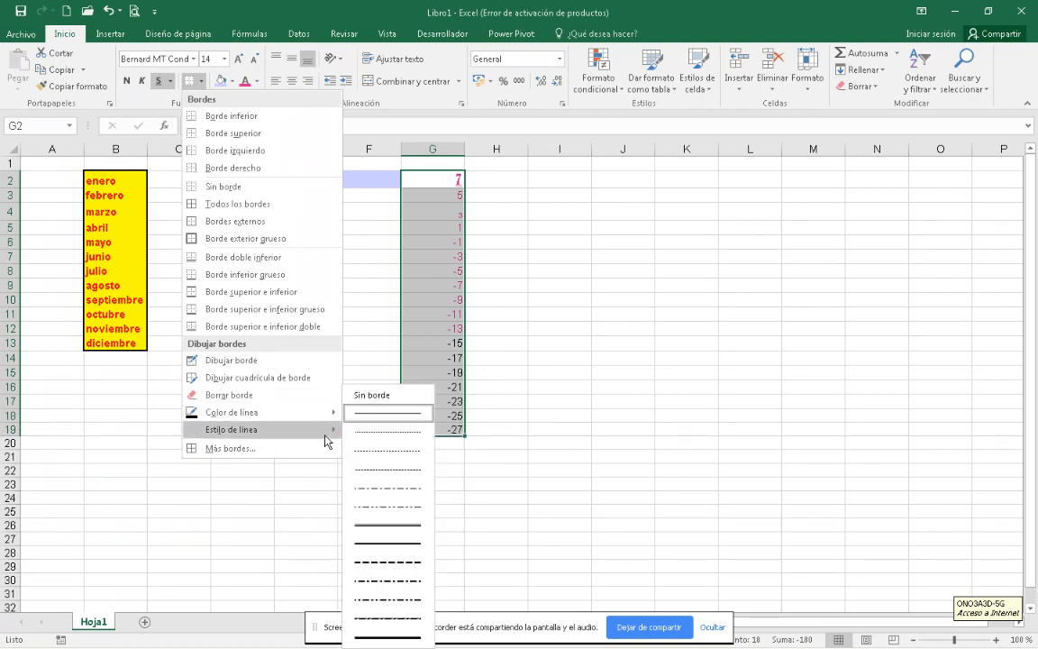
{"action": "left_click", "coordinate": [236, 448]}
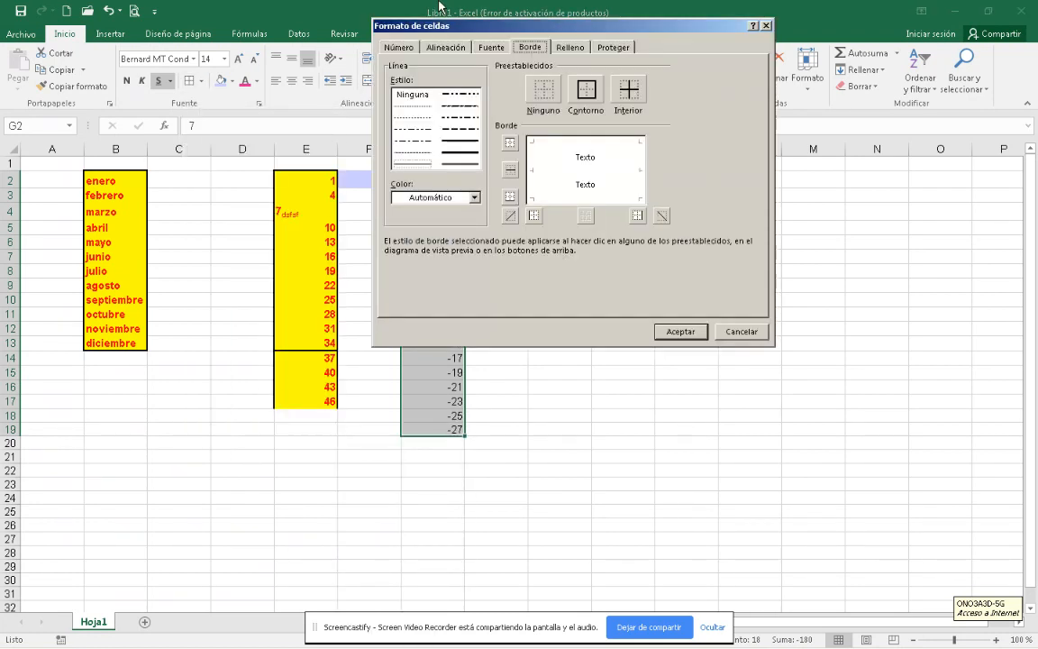
{"action": "left_click_drag", "start_coordinate": [452, 34], "coordinate": [609, 114]}
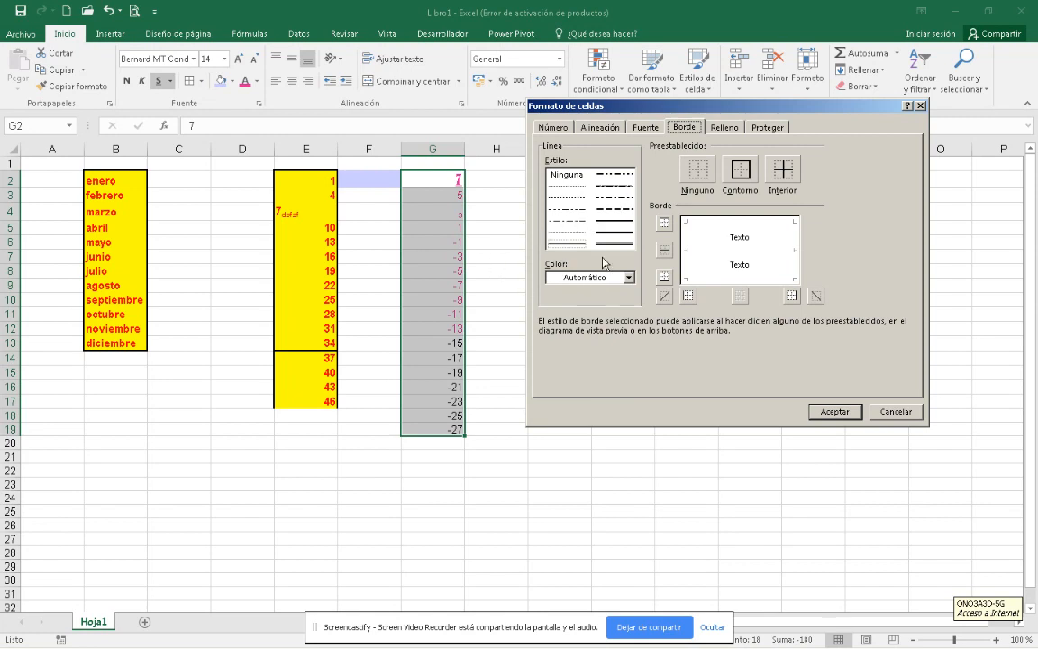
{"action": "left_click", "coordinate": [570, 223]}
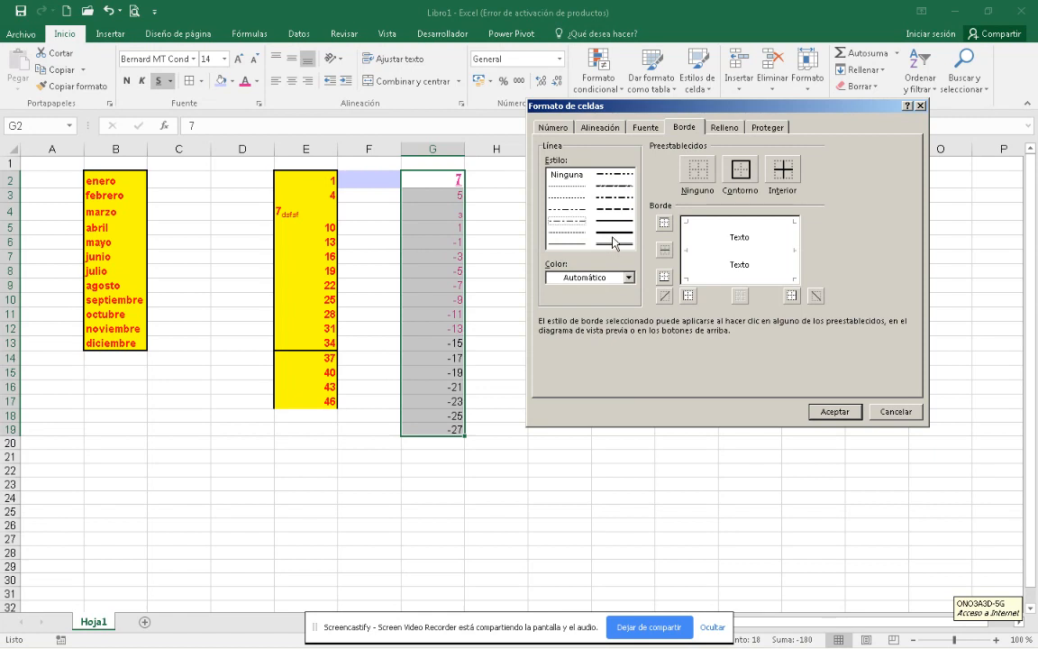
{"action": "left_click", "coordinate": [568, 277]}
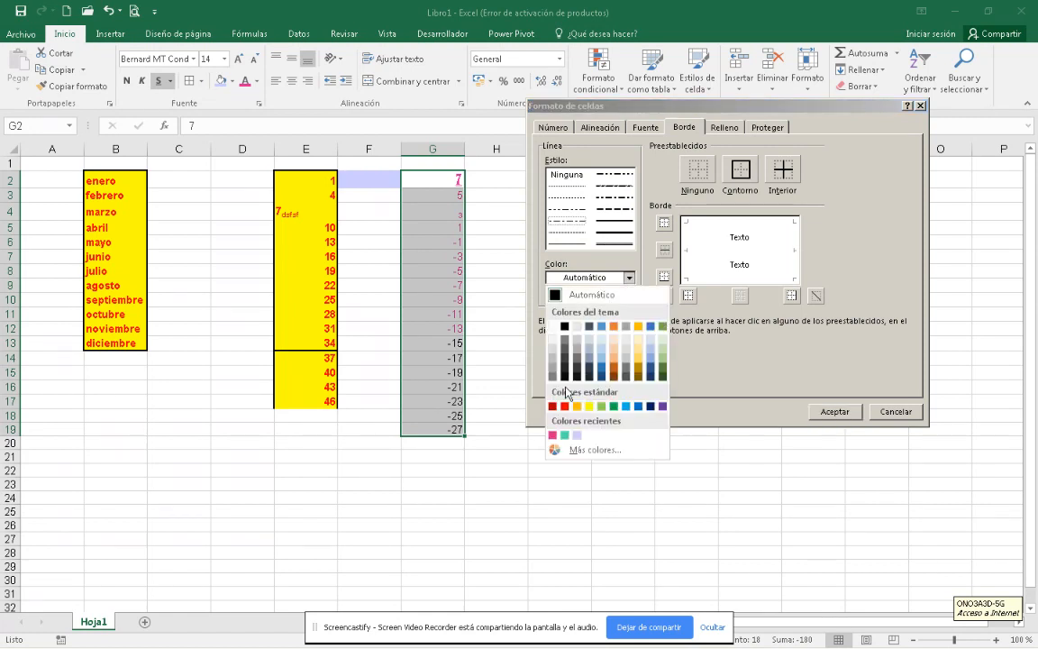
{"action": "left_click", "coordinate": [565, 406]}
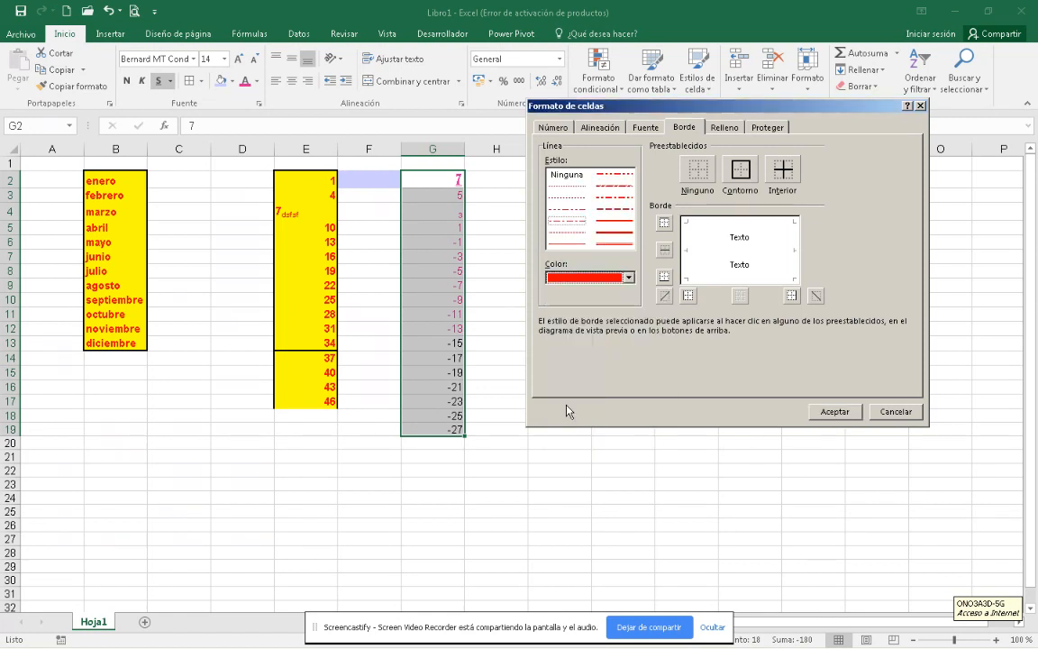
{"action": "left_click", "coordinate": [740, 169]}
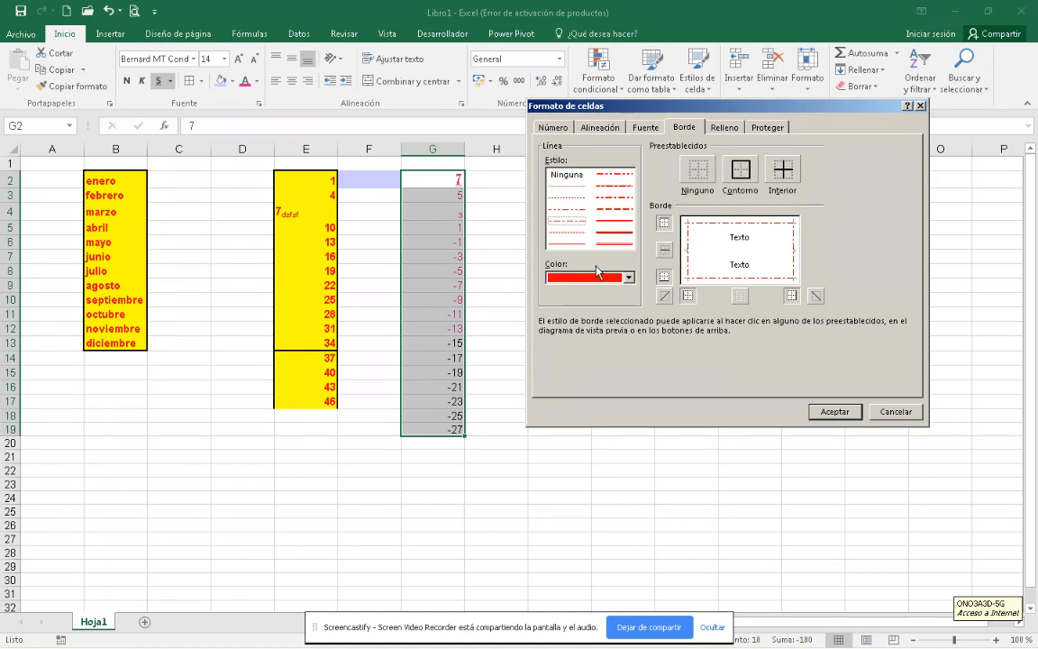
Try several heavier line styles and set the red outline to the slanted dash-dot style.
{"action": "left_click", "coordinate": [621, 188]}
{"action": "left_click", "coordinate": [611, 230]}
{"action": "left_click", "coordinate": [605, 190]}
{"action": "left_click", "coordinate": [605, 202]}
{"action": "left_click", "coordinate": [607, 222]}
{"action": "left_click", "coordinate": [616, 175]}
{"action": "left_click", "coordinate": [613, 210]}
{"action": "left_click", "coordinate": [613, 222]}
{"action": "left_click", "coordinate": [614, 233]}
{"action": "left_click", "coordinate": [617, 191]}
{"action": "left_click", "coordinate": [606, 221]}
{"action": "left_click", "coordinate": [620, 209]}
{"action": "left_click", "coordinate": [616, 186]}
{"action": "left_click", "coordinate": [745, 170]}
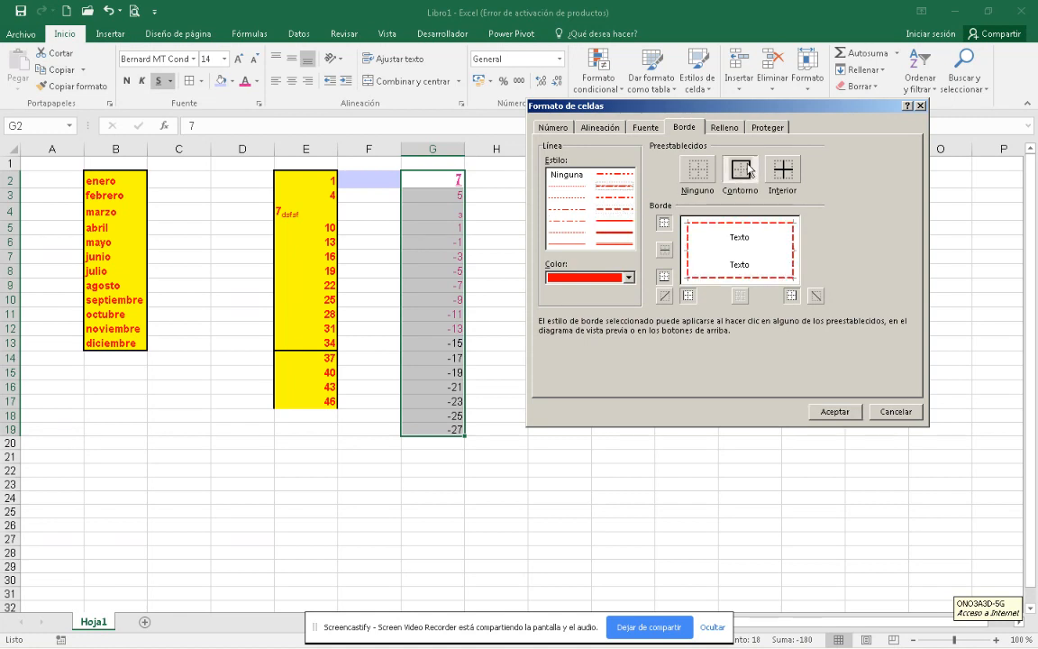
Change the border line colour to a blue-grey theme shade and reapply the outline of G2:G19.
{"action": "left_click", "coordinate": [629, 278]}
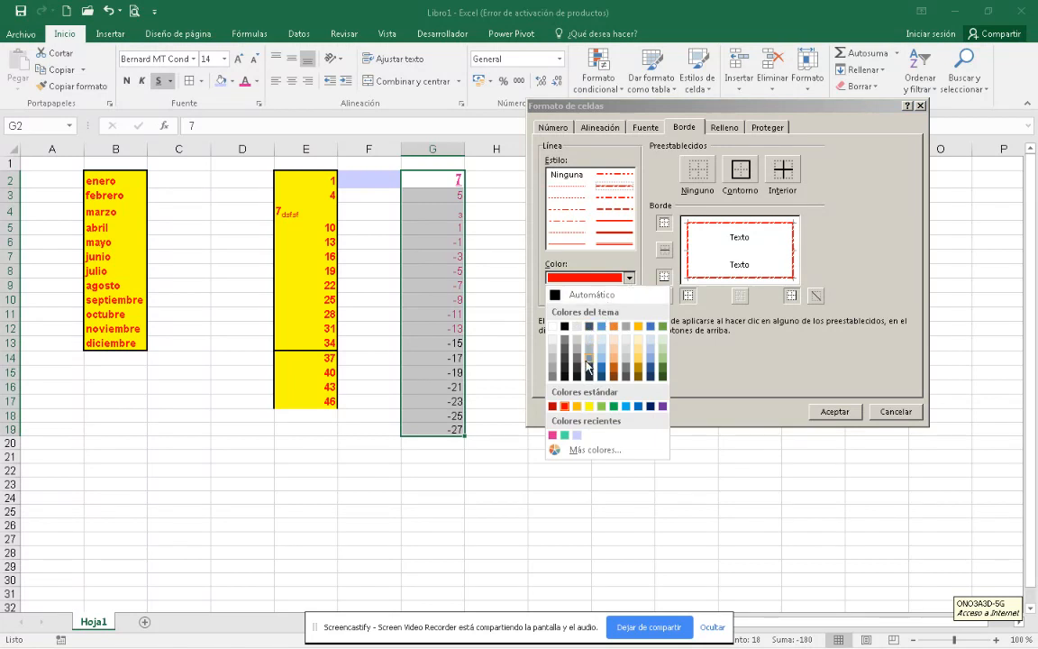
{"action": "left_click", "coordinate": [586, 360]}
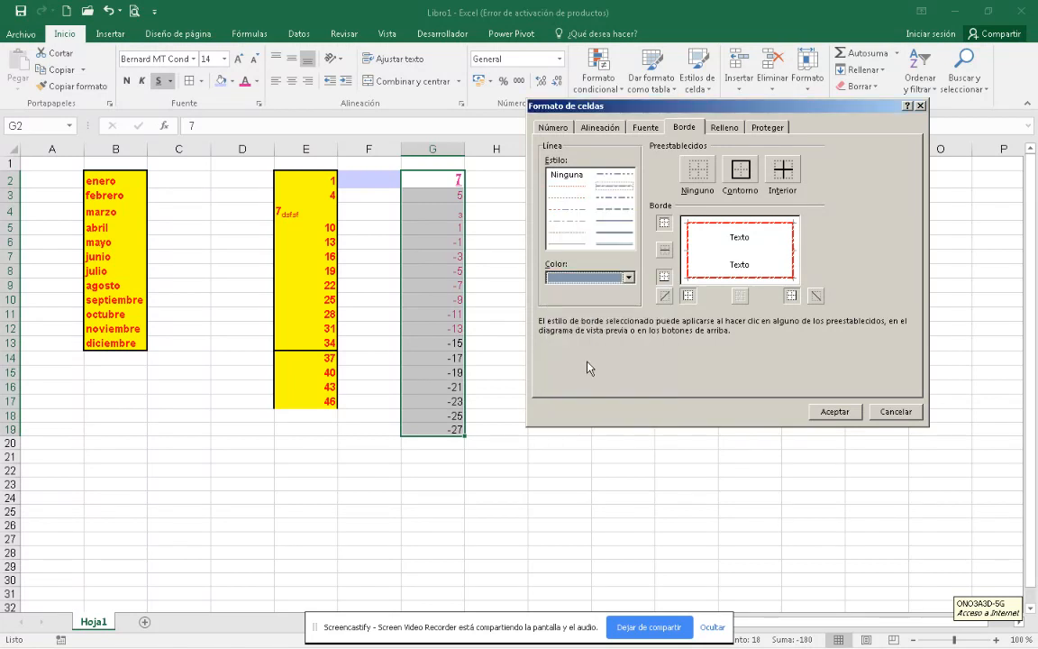
{"action": "left_click", "coordinate": [746, 181]}
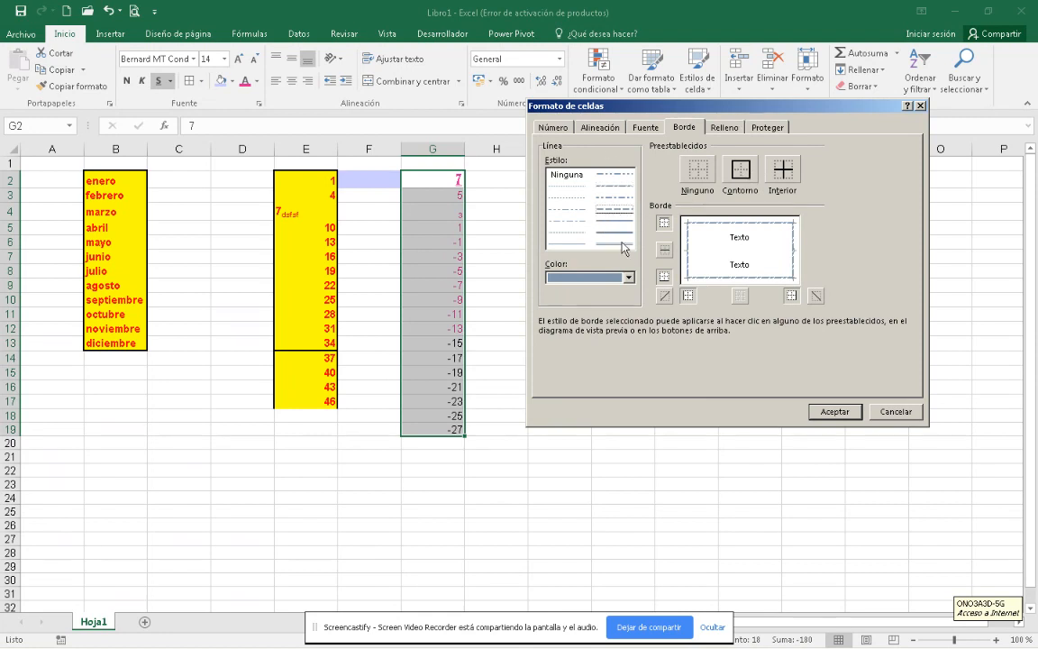
Change the border line colour to green for G2:G19, reapply the outline and try out both diagonal lines.
{"action": "left_click", "coordinate": [629, 278]}
{"action": "left_click", "coordinate": [662, 326]}
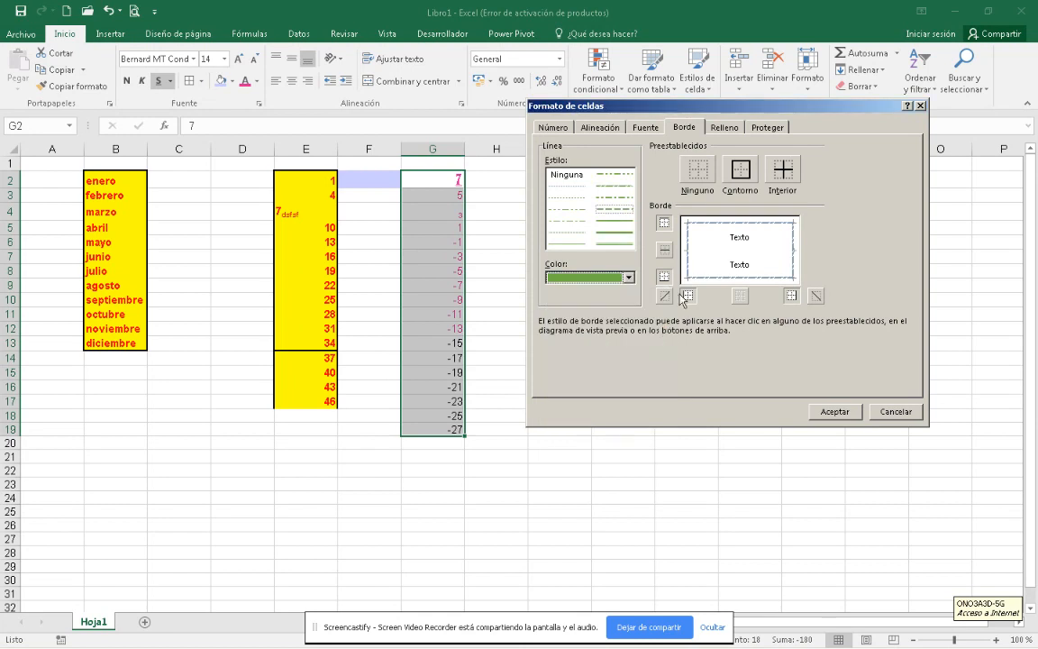
{"action": "left_click", "coordinate": [740, 171]}
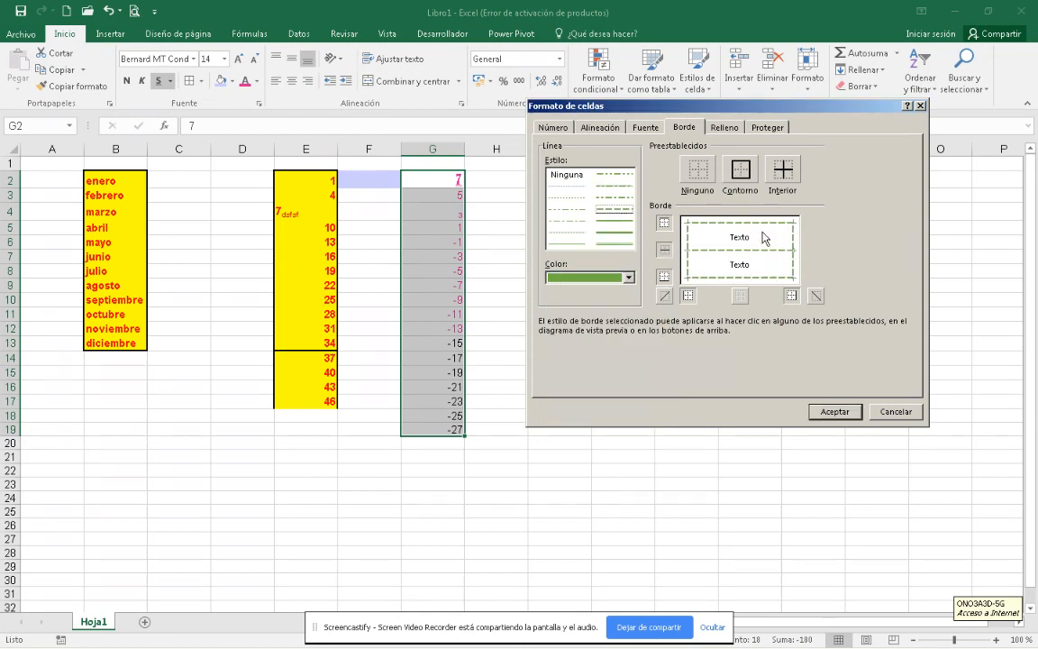
{"action": "left_click", "coordinate": [664, 296]}
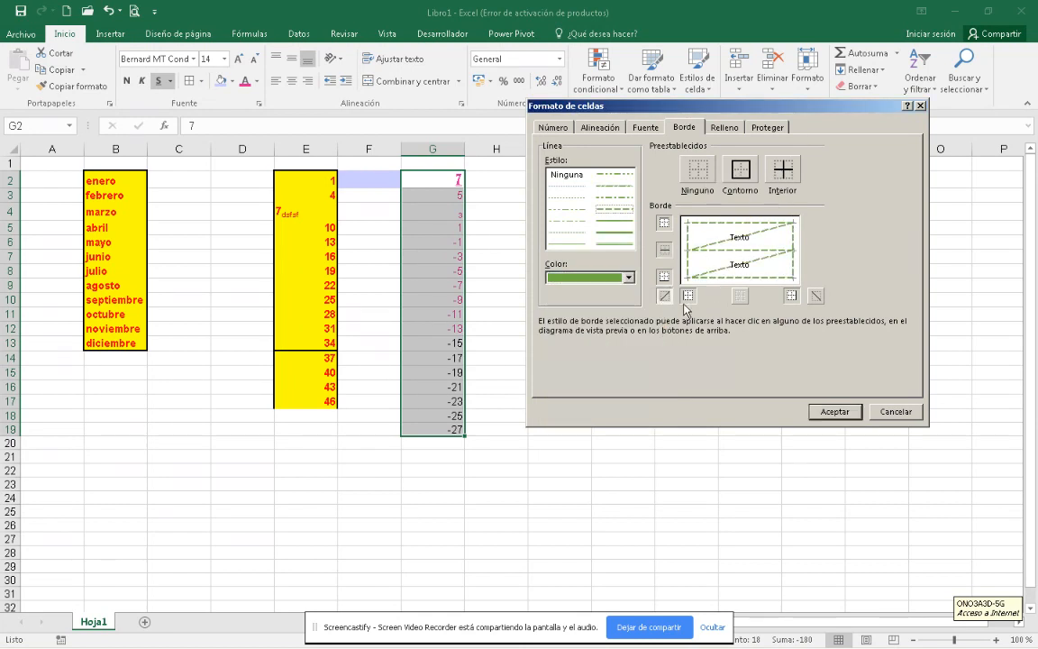
{"action": "left_click", "coordinate": [816, 297]}
{"action": "left_click", "coordinate": [757, 233]}
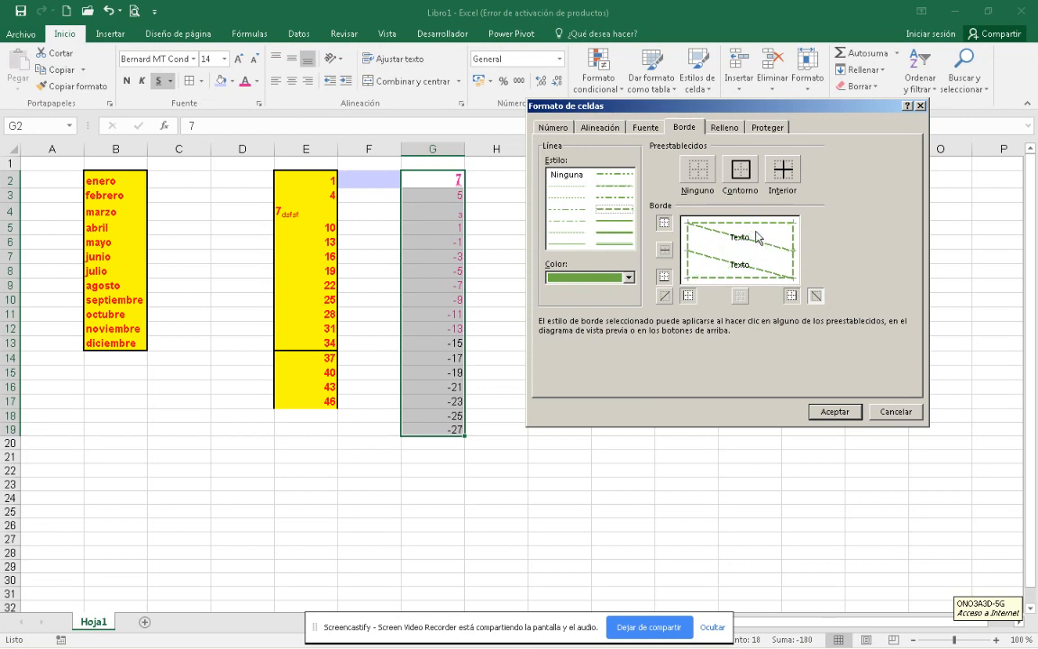
Adjust individual lines in the border preview to keep green top, inner horizontal and both diagonal borders, and apply them to G2:G19.
{"action": "left_click", "coordinate": [760, 251]}
{"action": "left_click", "coordinate": [746, 251]}
{"action": "left_click", "coordinate": [792, 232]}
{"action": "left_click", "coordinate": [768, 224]}
{"action": "left_click", "coordinate": [687, 251]}
{"action": "left_click", "coordinate": [708, 275]}
{"action": "left_click", "coordinate": [774, 253]}
{"action": "left_click", "coordinate": [742, 244]}
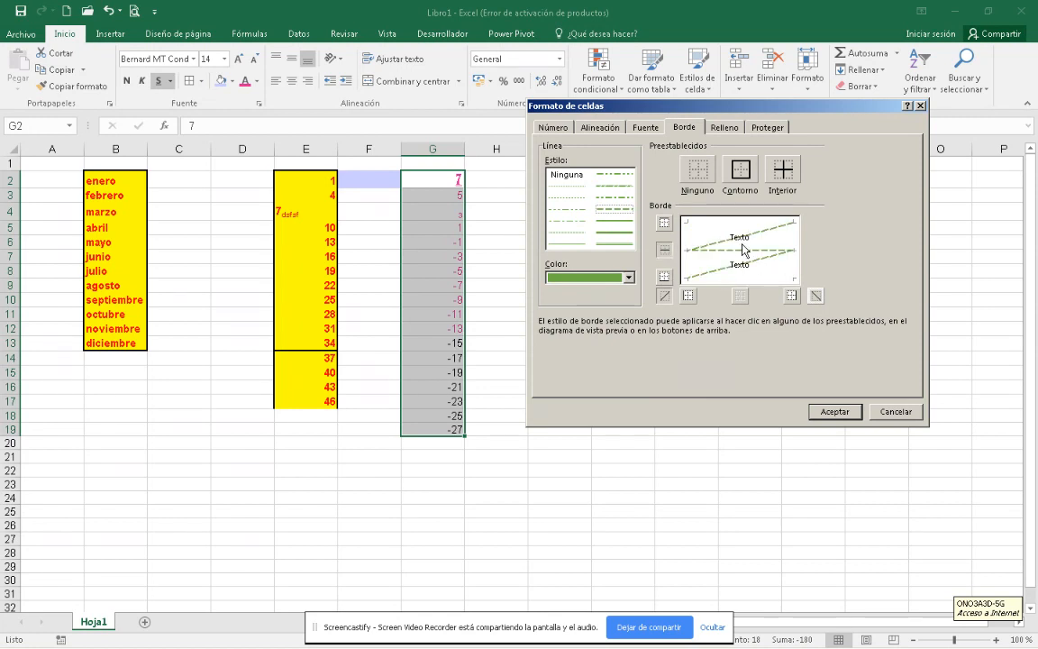
{"action": "left_click", "coordinate": [717, 222]}
{"action": "left_click", "coordinate": [713, 238]}
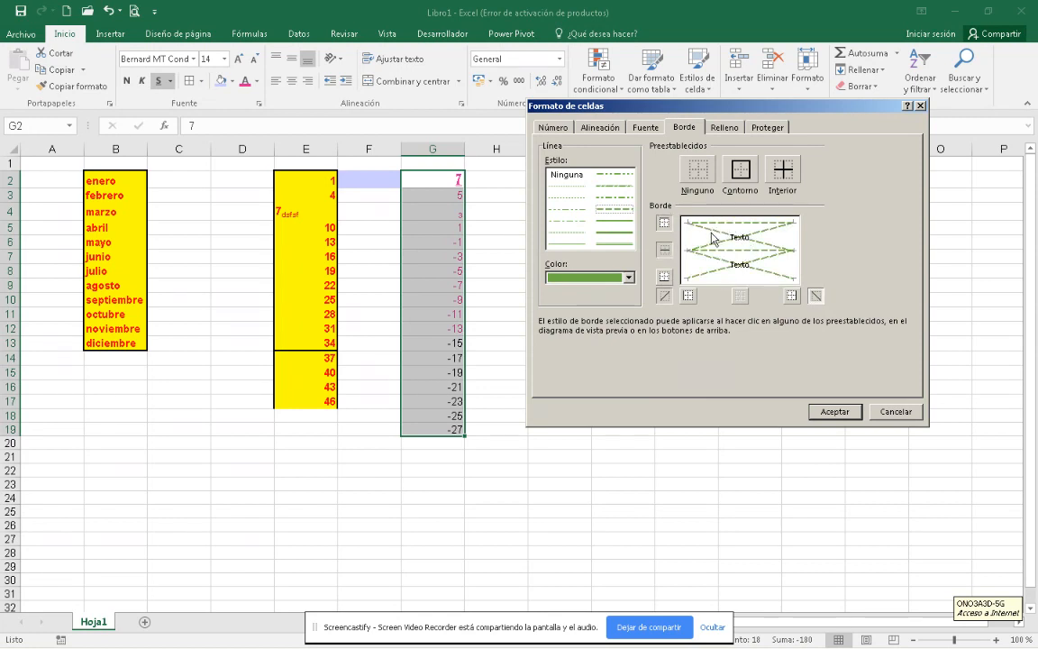
{"action": "left_click", "coordinate": [829, 410]}
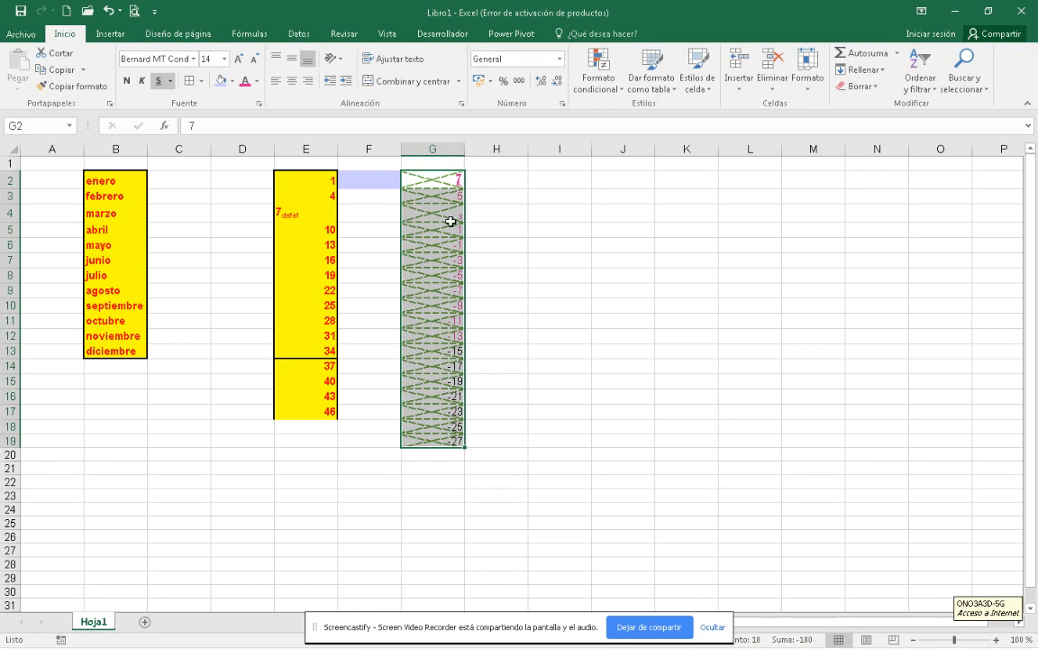
Reselect G2:G19, view its detailed font settings and close them without changes.
{"action": "left_click", "coordinate": [483, 254]}
{"action": "left_click_drag", "start_coordinate": [448, 177], "coordinate": [431, 440]}
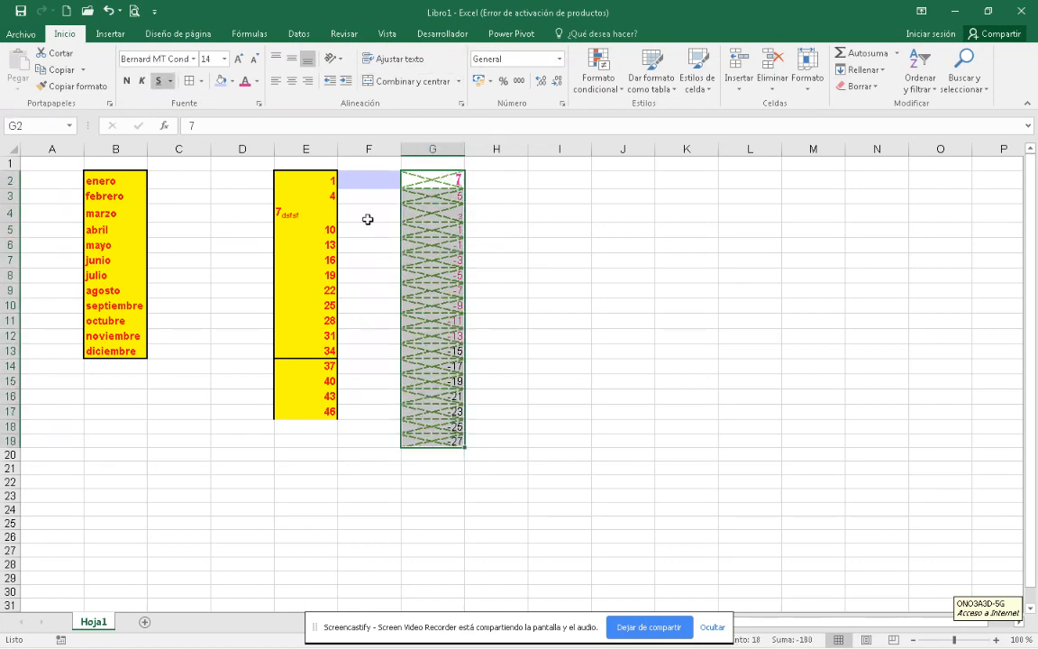
{"action": "left_click", "coordinate": [259, 104]}
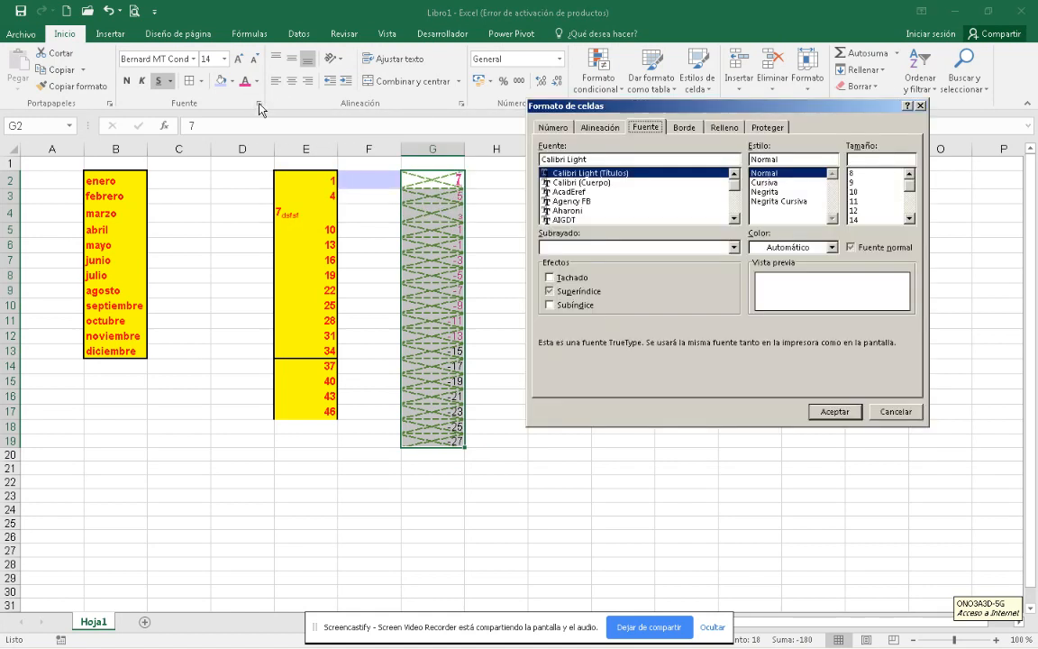
{"action": "left_click", "coordinate": [921, 106]}
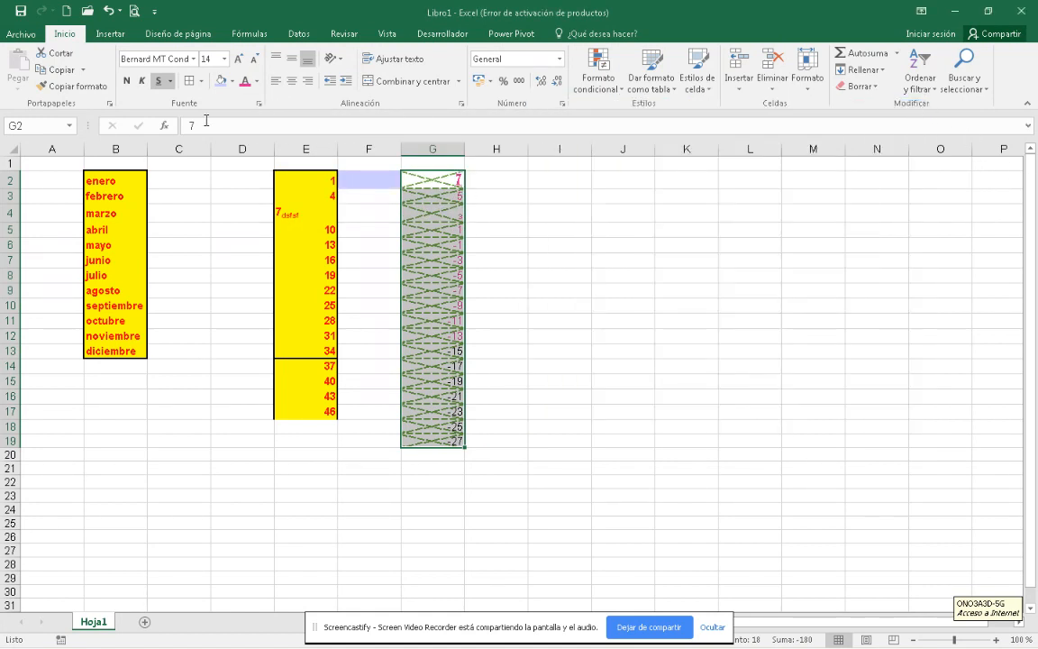
Examine the number, alignment, border, font, fill and protection categories in the cell format settings of I2.
{"action": "left_click", "coordinate": [544, 183]}
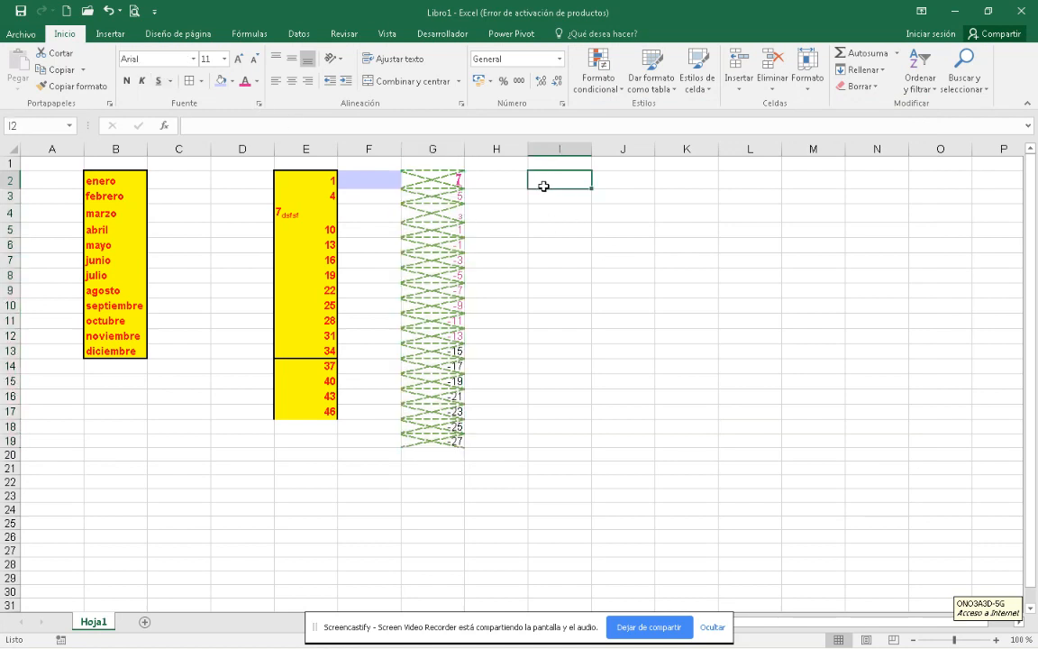
{"action": "right_click", "coordinate": [543, 185]}
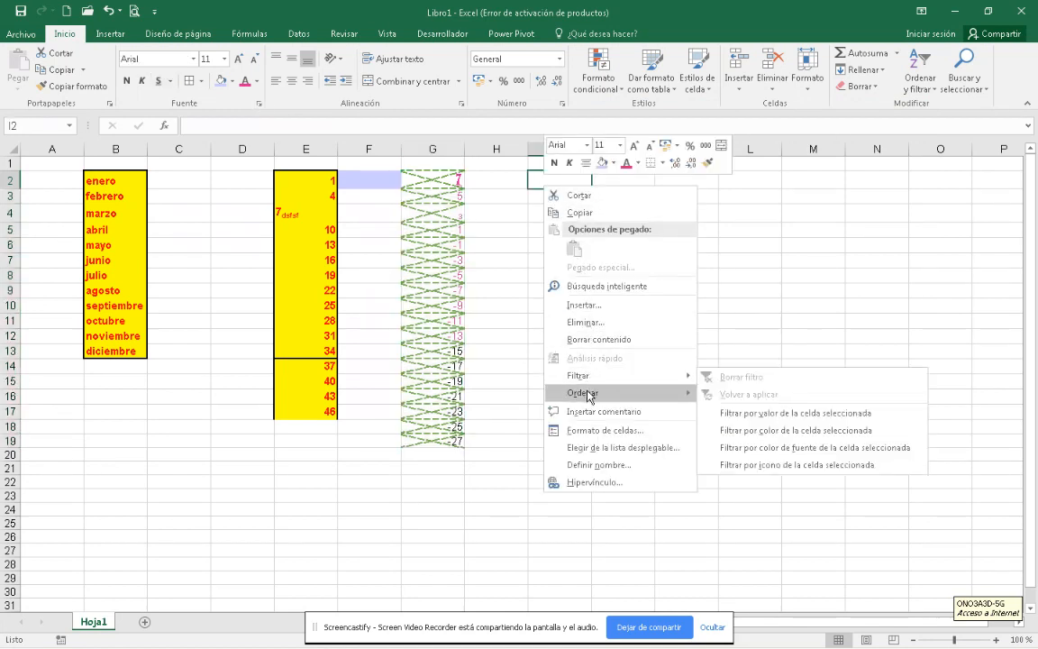
{"action": "left_click", "coordinate": [599, 430]}
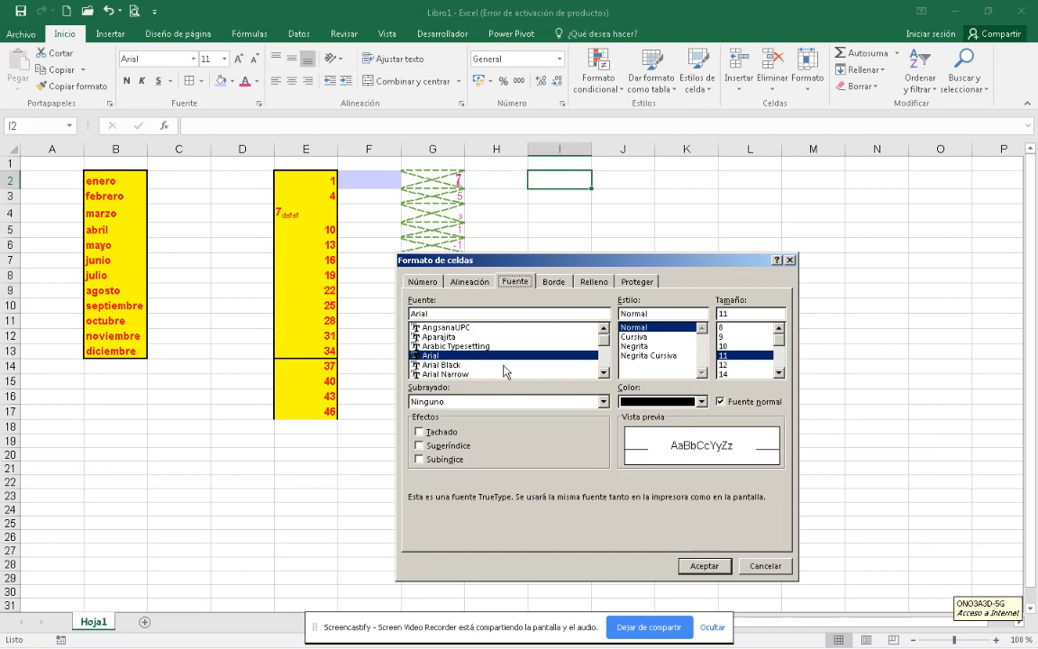
{"action": "left_click", "coordinate": [429, 280]}
{"action": "left_click", "coordinate": [483, 282]}
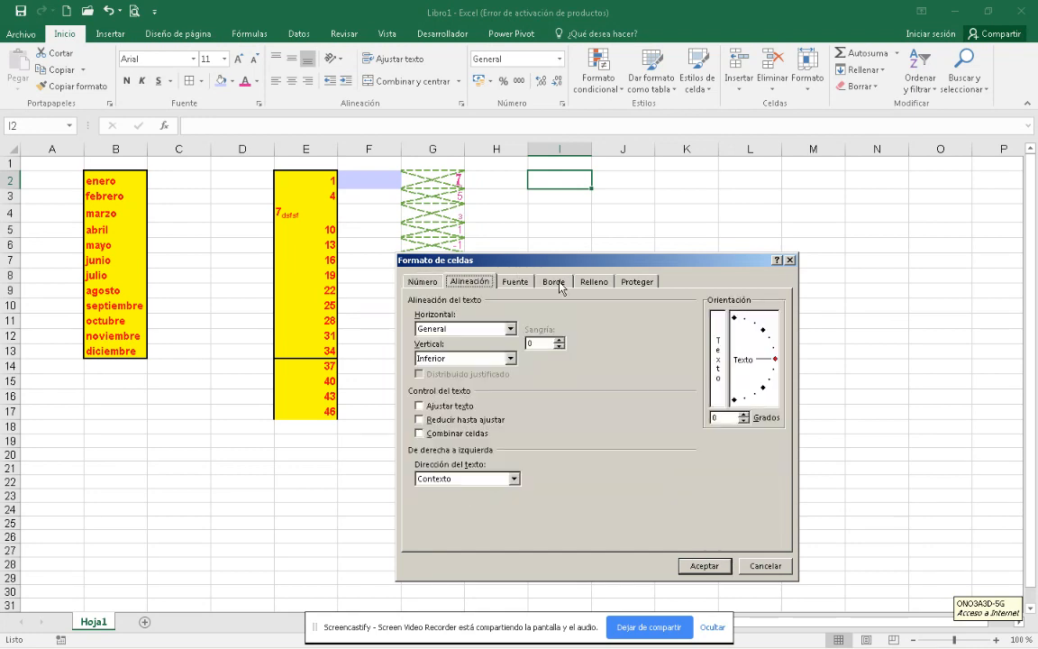
{"action": "left_click", "coordinate": [553, 281]}
{"action": "left_click", "coordinate": [515, 281]}
{"action": "left_click", "coordinate": [594, 281]}
{"action": "left_click", "coordinate": [637, 282]}
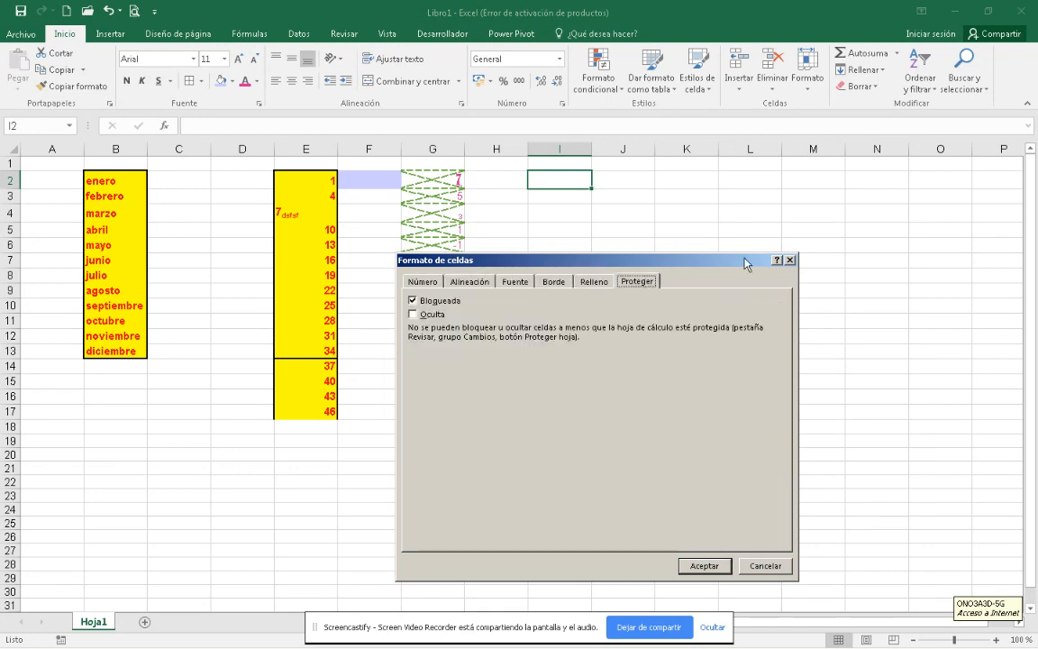
{"action": "left_click", "coordinate": [791, 260]}
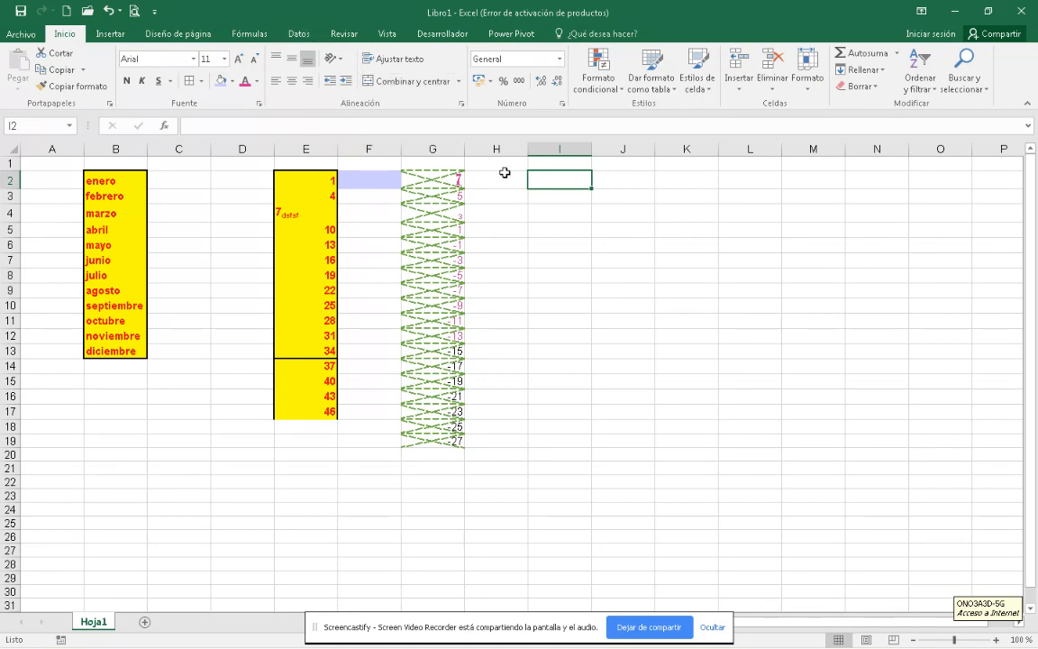
Enter "hola" in I4 and "adiós" in I5.
{"action": "left_click", "coordinate": [579, 212]}
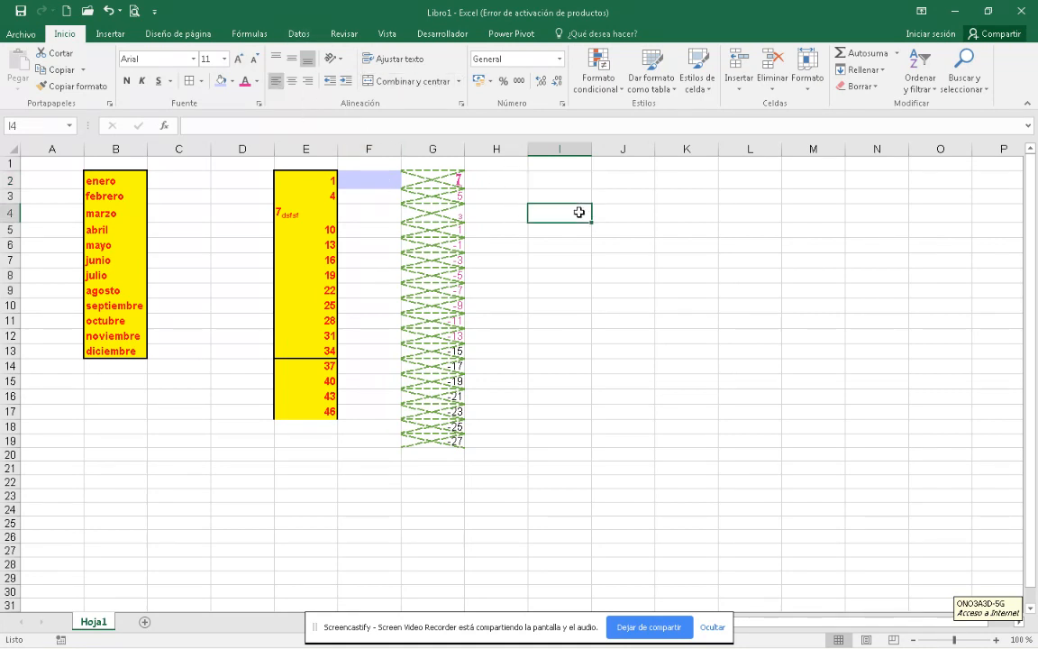
{"action": "type", "text": "hola"}
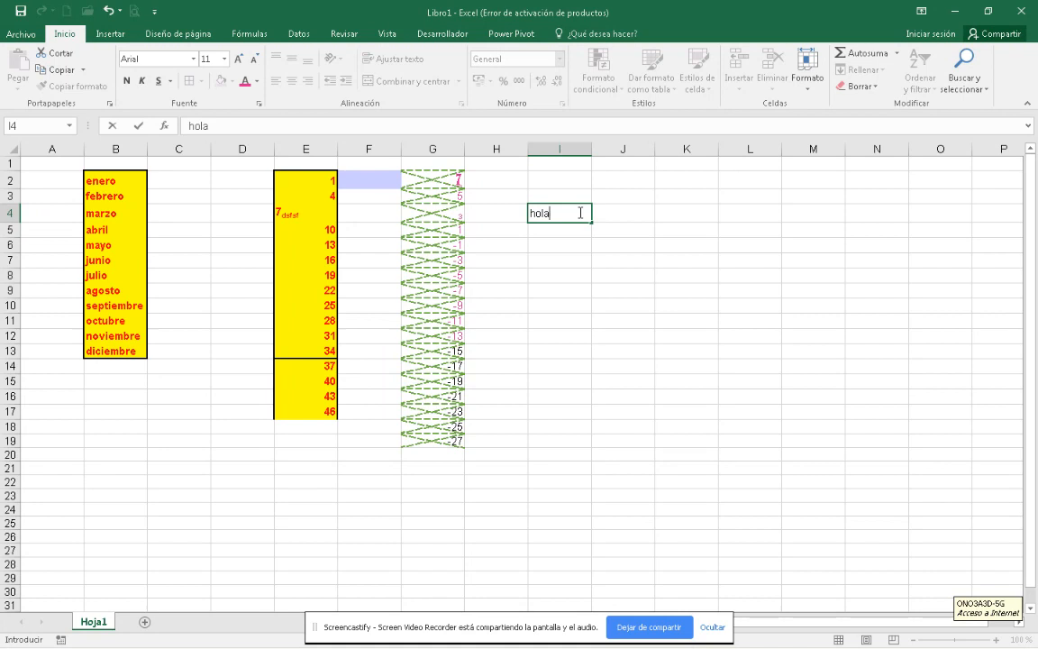
{"action": "key", "text": "Return"}
{"action": "type", "text": "adiós"}
{"action": "key", "text": "Return"}
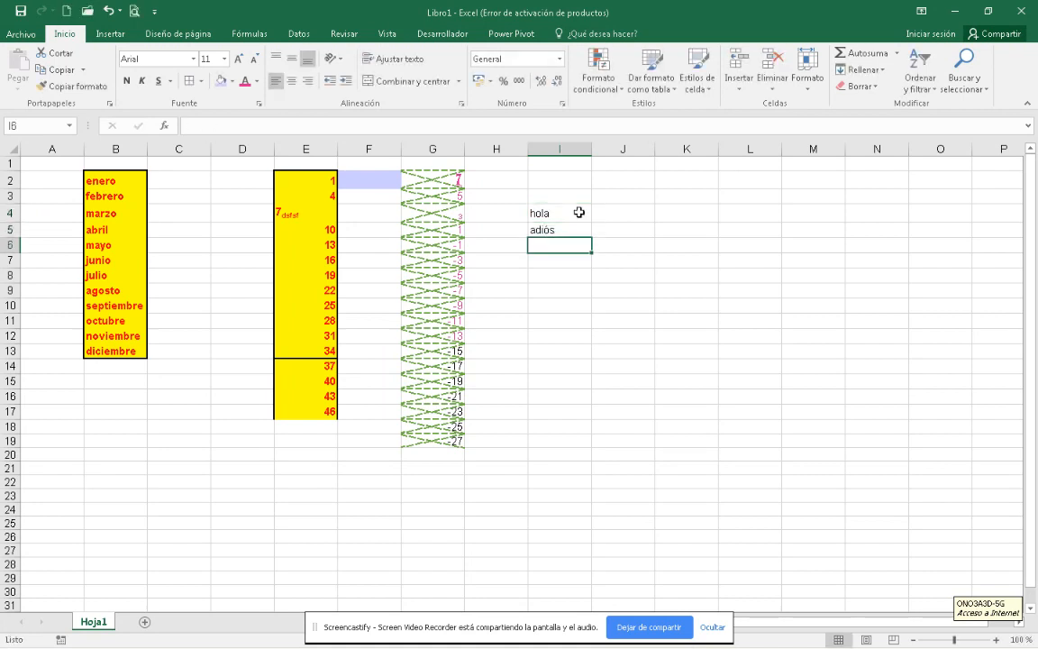
Make row 4 several times taller and try vertical and horizontal alignments on I4, ending with bottom and right.
{"action": "left_click", "coordinate": [574, 213]}
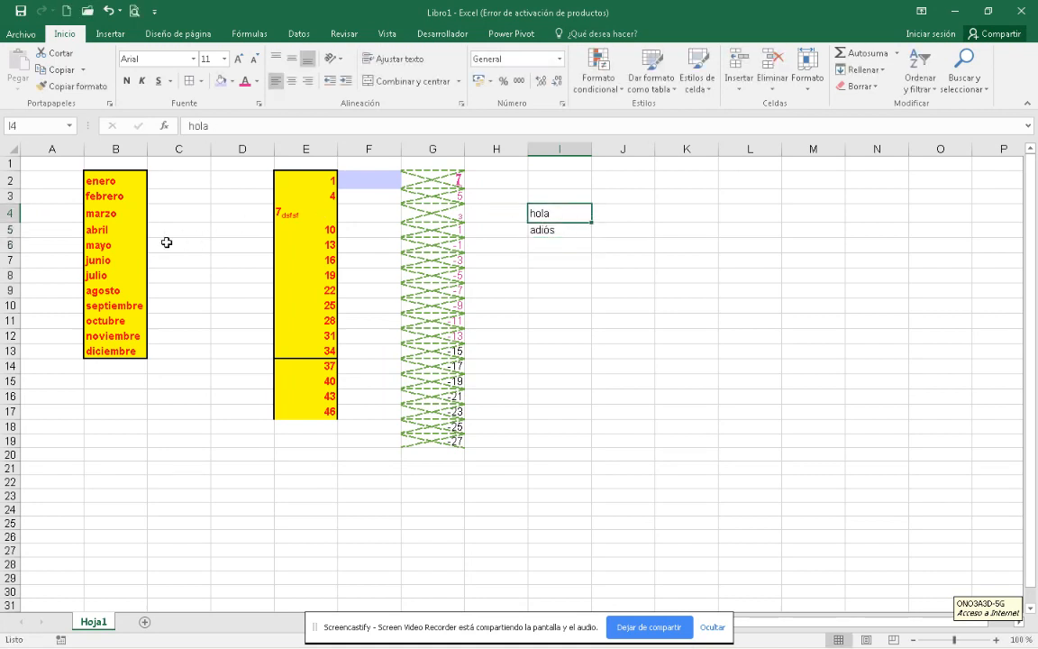
{"action": "left_click_drag", "start_coordinate": [6, 220], "coordinate": [6, 276]}
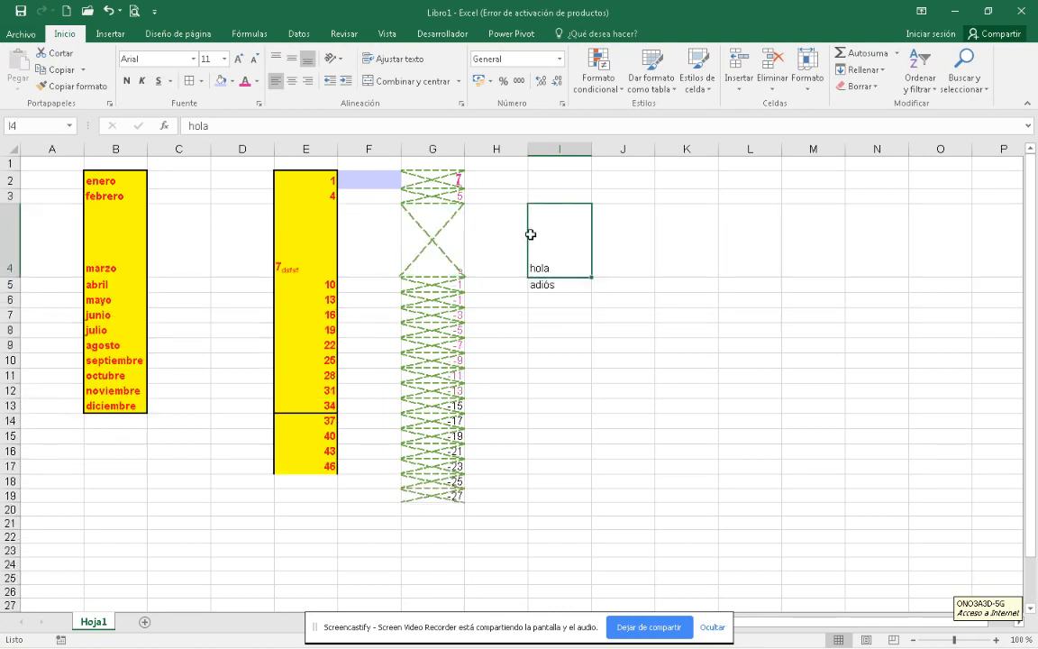
{"action": "left_click", "coordinate": [278, 58]}
{"action": "left_click", "coordinate": [291, 59]}
{"action": "left_click", "coordinate": [308, 58]}
{"action": "left_click", "coordinate": [291, 80]}
{"action": "left_click", "coordinate": [307, 80]}
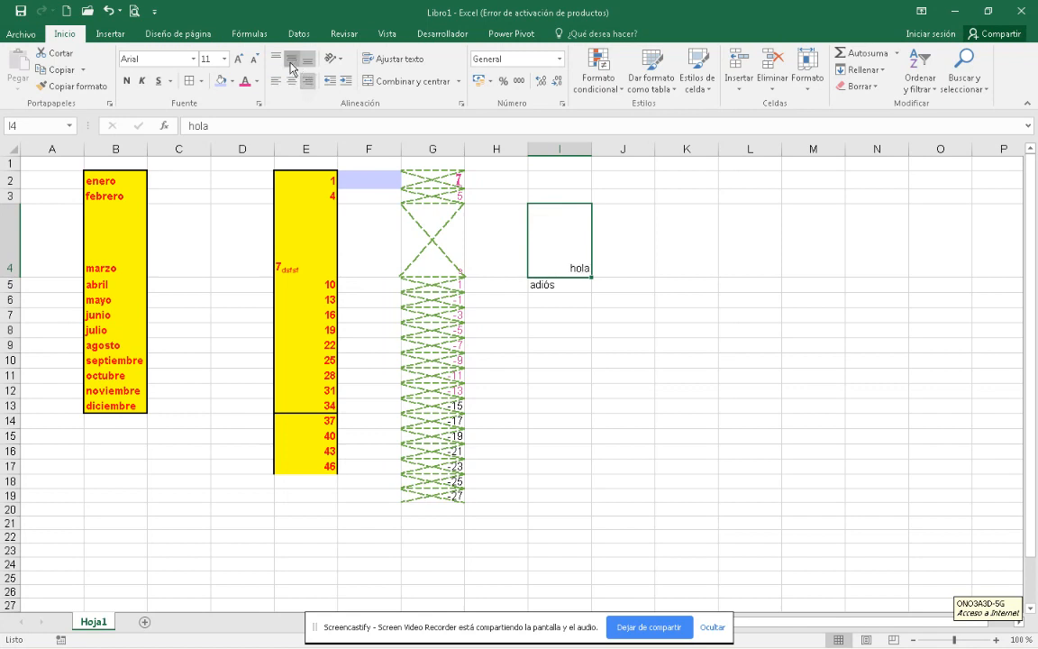
Try further alignment combinations on the text in I4 and finish with middle vertical and right horizontal alignment.
{"action": "left_click", "coordinate": [291, 58]}
{"action": "left_click", "coordinate": [291, 80]}
{"action": "left_click", "coordinate": [278, 59]}
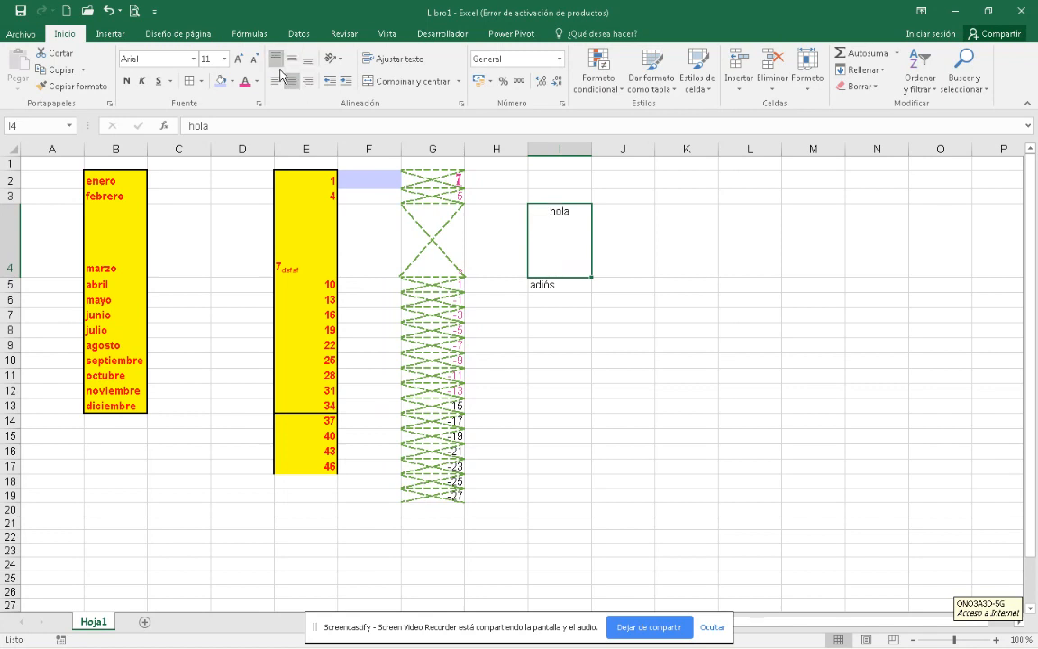
{"action": "left_click", "coordinate": [276, 81]}
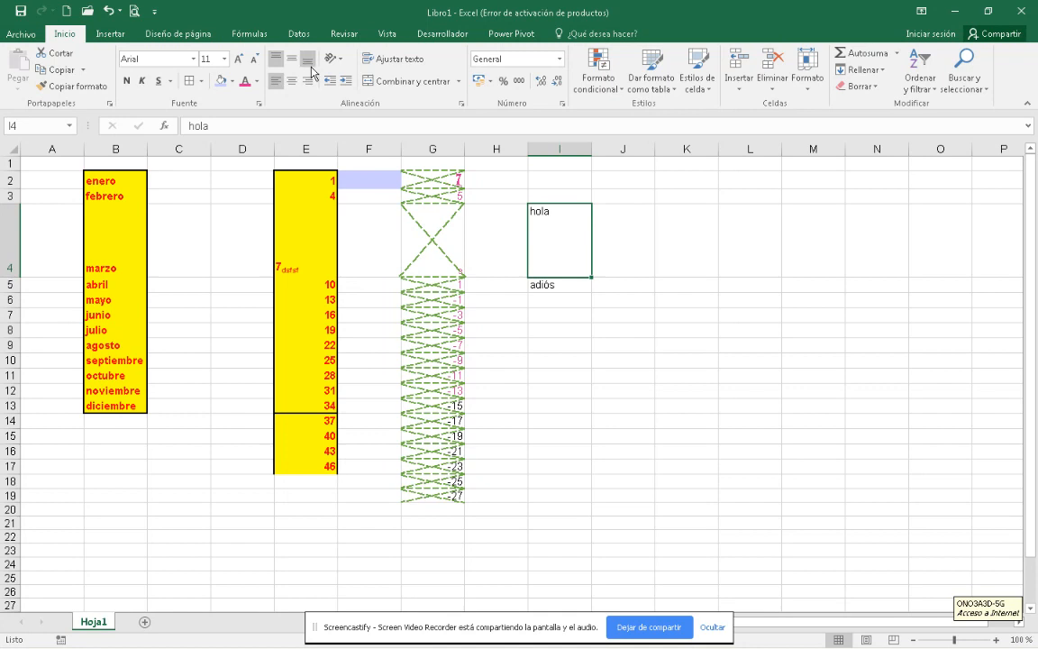
{"action": "left_click", "coordinate": [308, 59]}
{"action": "left_click", "coordinate": [307, 80]}
{"action": "left_click", "coordinate": [294, 62]}
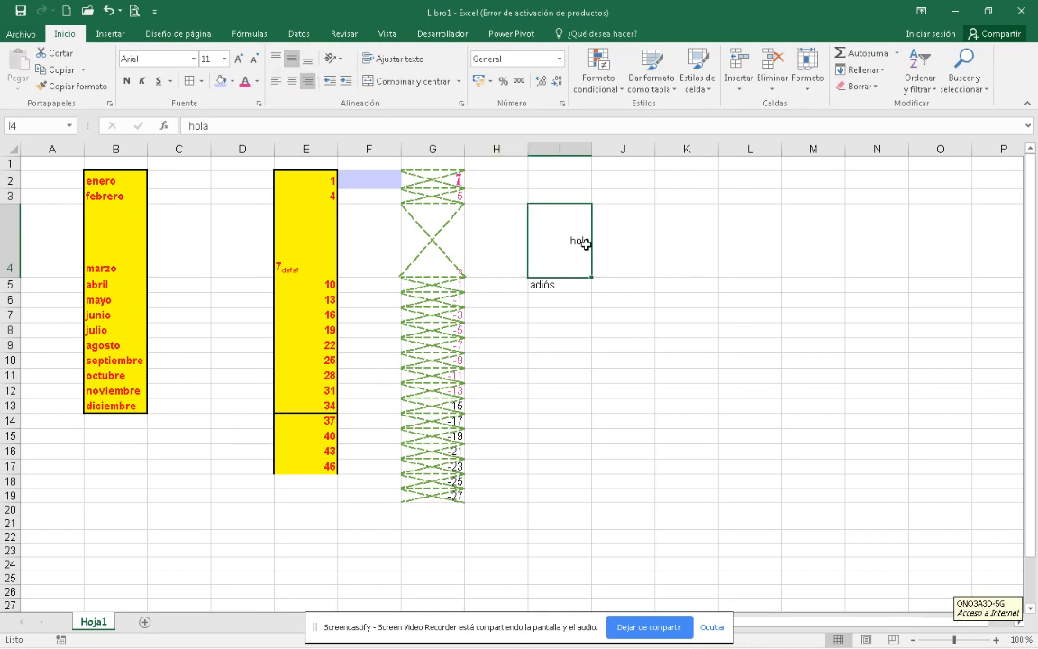
Try the ascending angle, descending angle and vertical text orientations on the word in I4.
{"action": "left_click", "coordinate": [340, 60]}
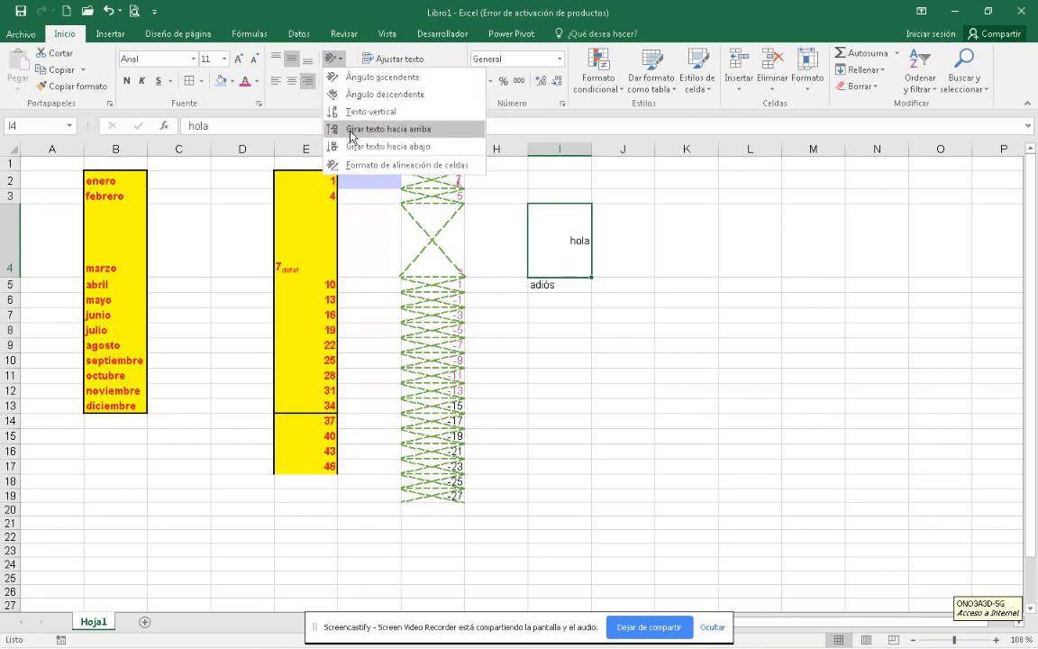
{"action": "left_click", "coordinate": [366, 86]}
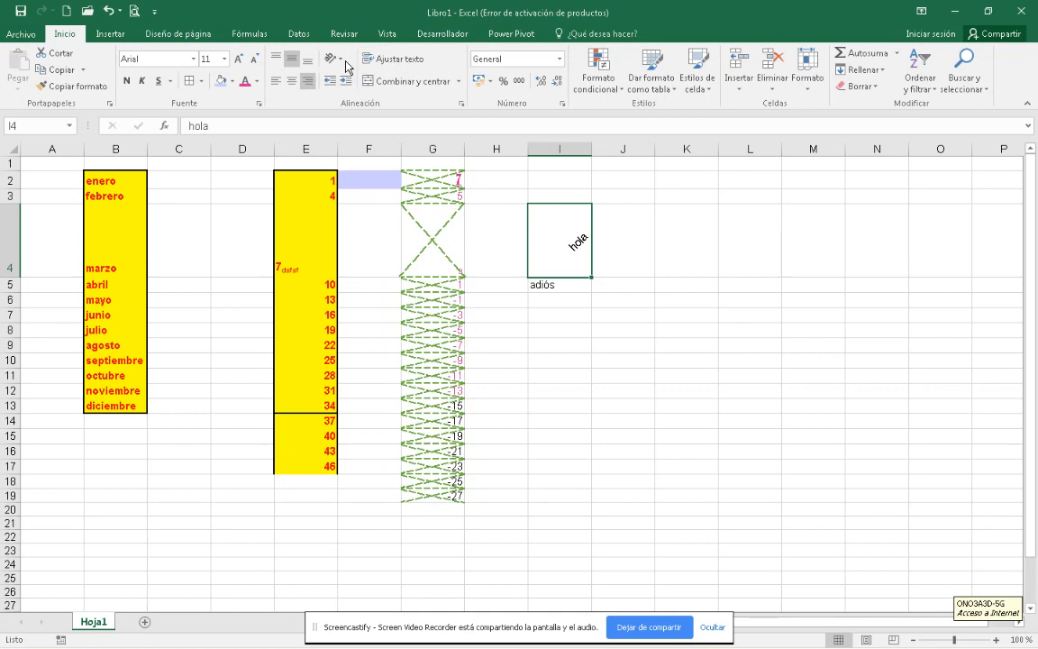
{"action": "left_click", "coordinate": [340, 61]}
{"action": "left_click", "coordinate": [347, 94]}
{"action": "left_click", "coordinate": [341, 60]}
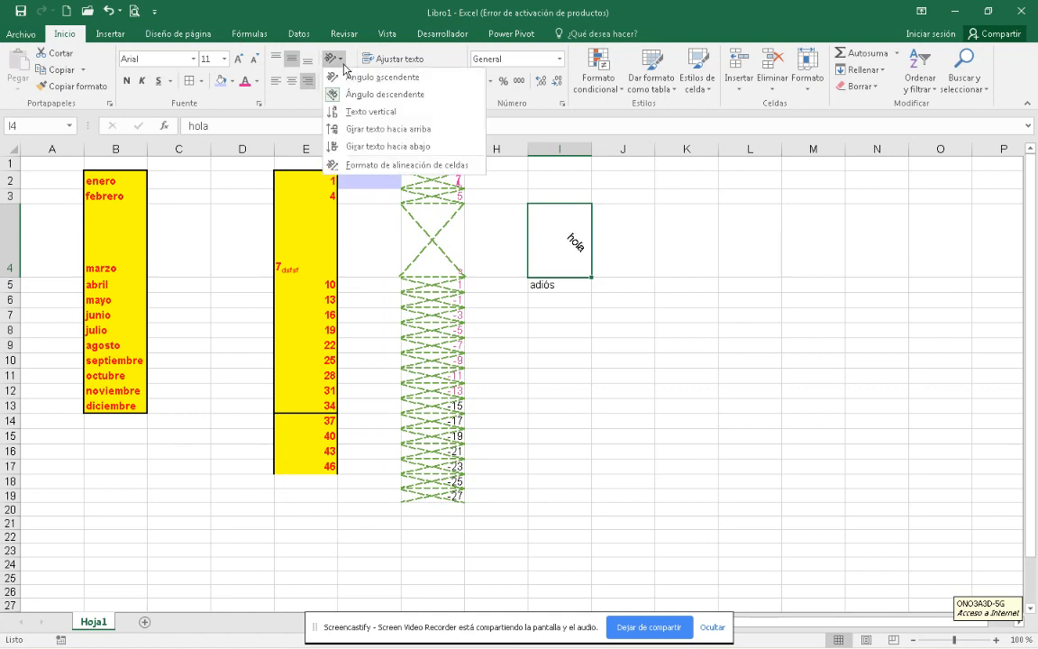
{"action": "left_click", "coordinate": [354, 110]}
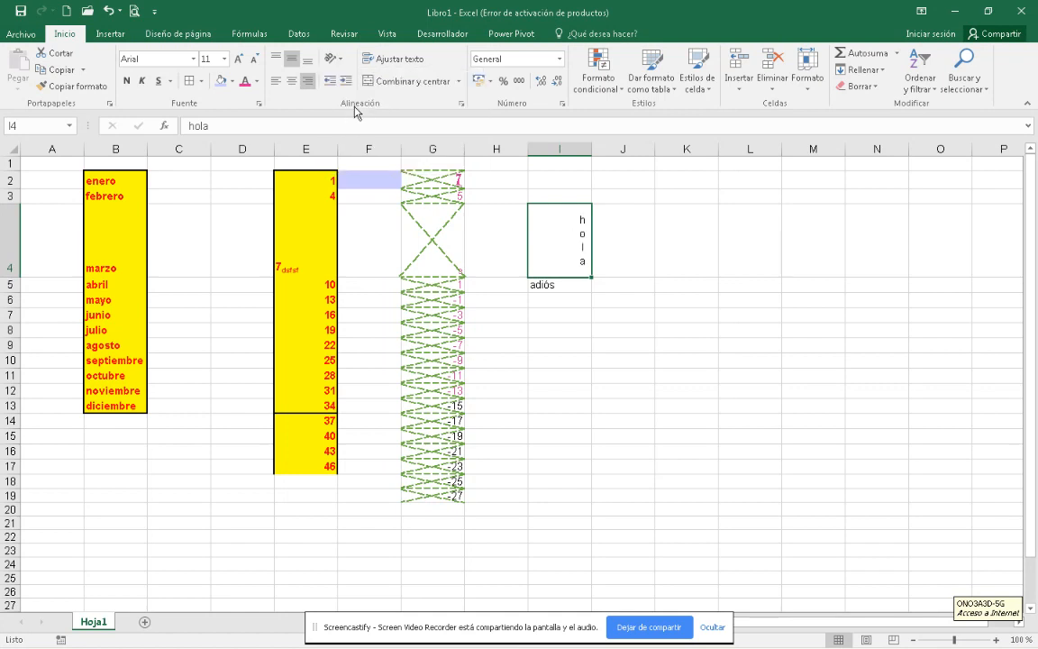
Rotate the text in I4 upwards, and then set it to rotate downwards.
{"action": "left_click", "coordinate": [341, 60]}
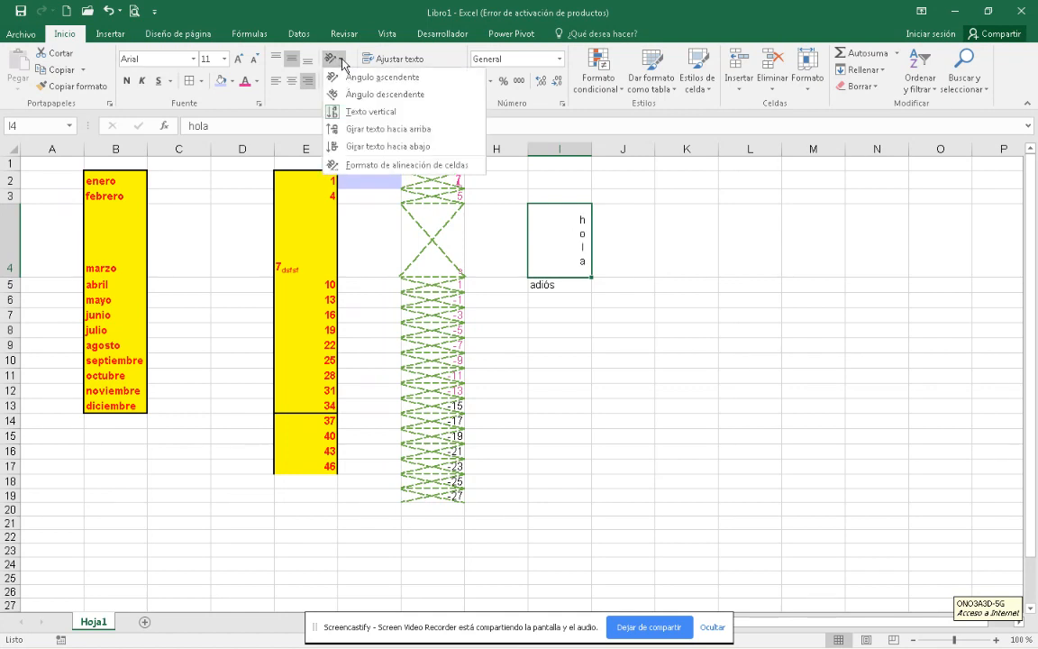
{"action": "left_click", "coordinate": [347, 131]}
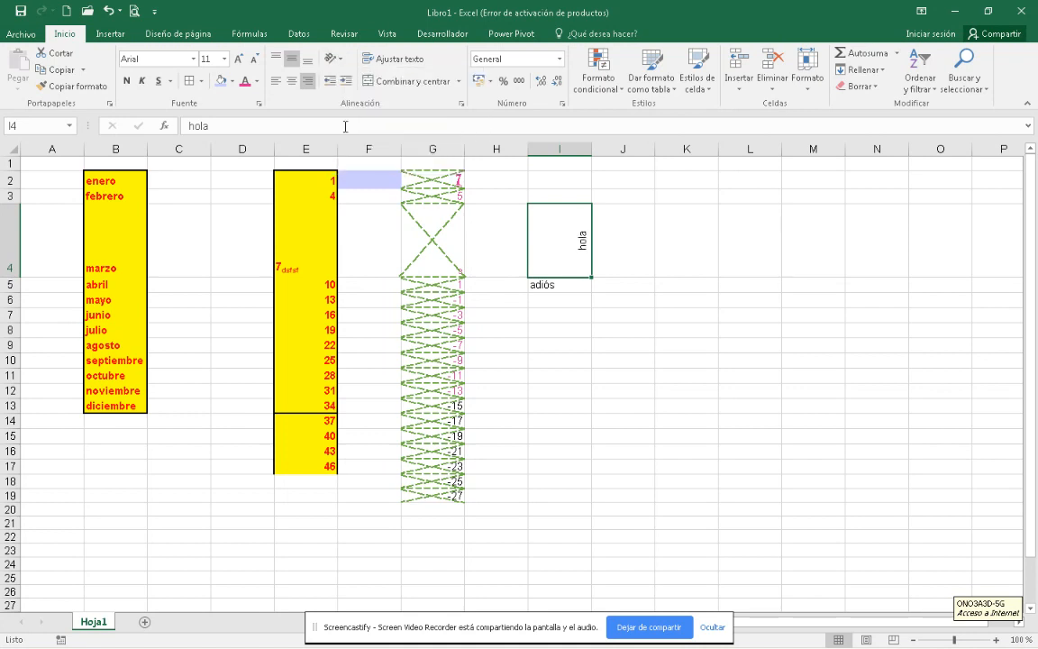
{"action": "left_click", "coordinate": [335, 59]}
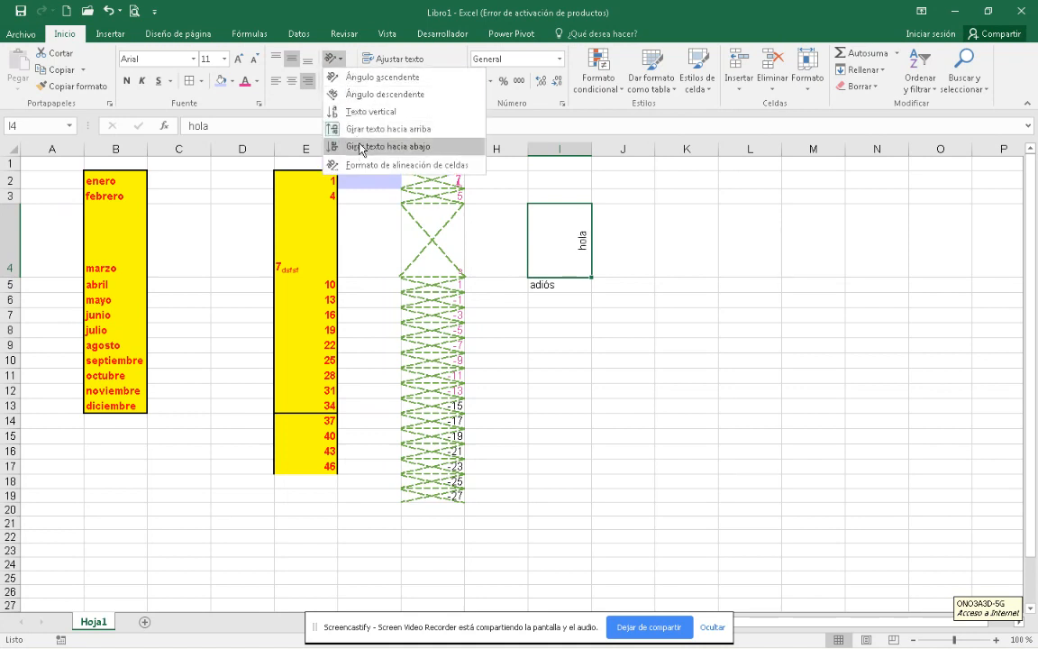
{"action": "left_click", "coordinate": [361, 147]}
Open the cell alignment settings for I4 from the orientation options and from the alignment group, closing them both times without changes.
{"action": "left_click", "coordinate": [345, 61]}
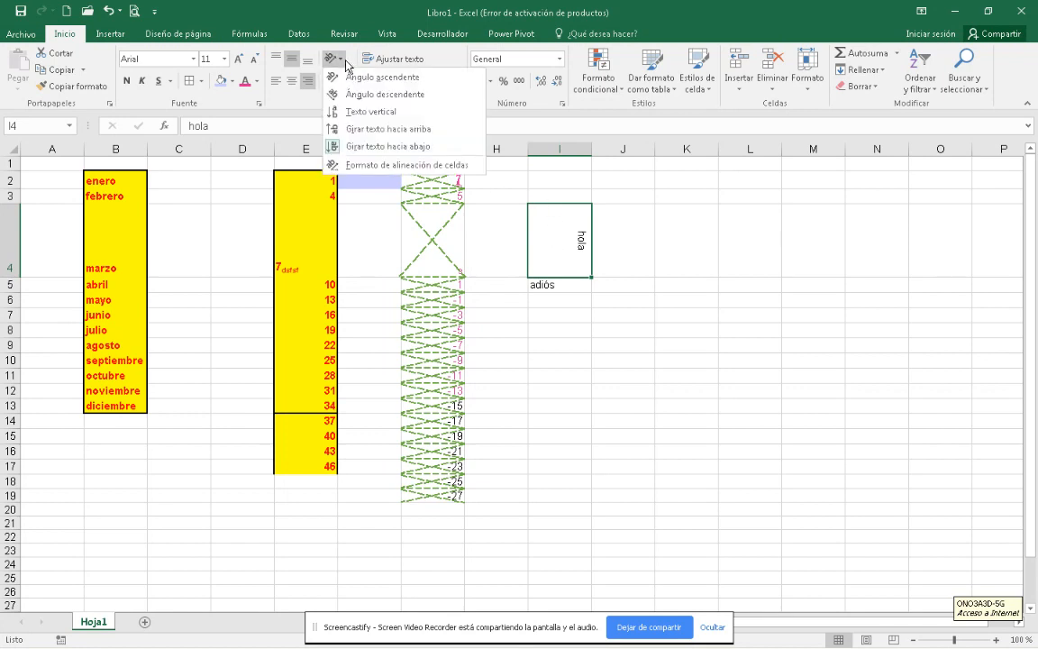
{"action": "left_click", "coordinate": [369, 165]}
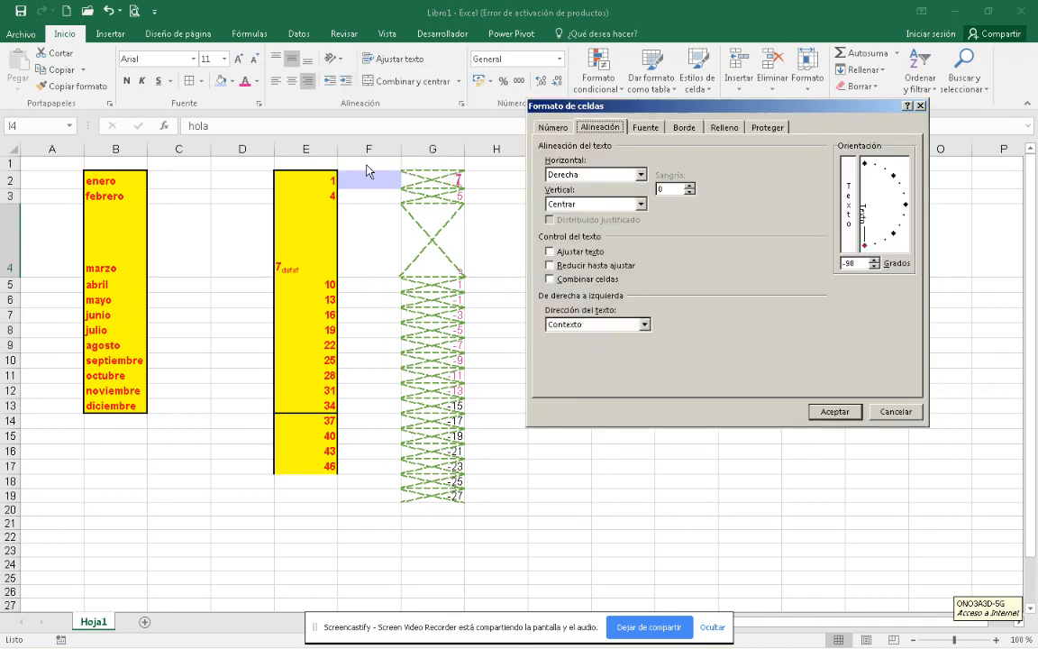
{"action": "left_click_drag", "start_coordinate": [685, 108], "coordinate": [350, 144]}
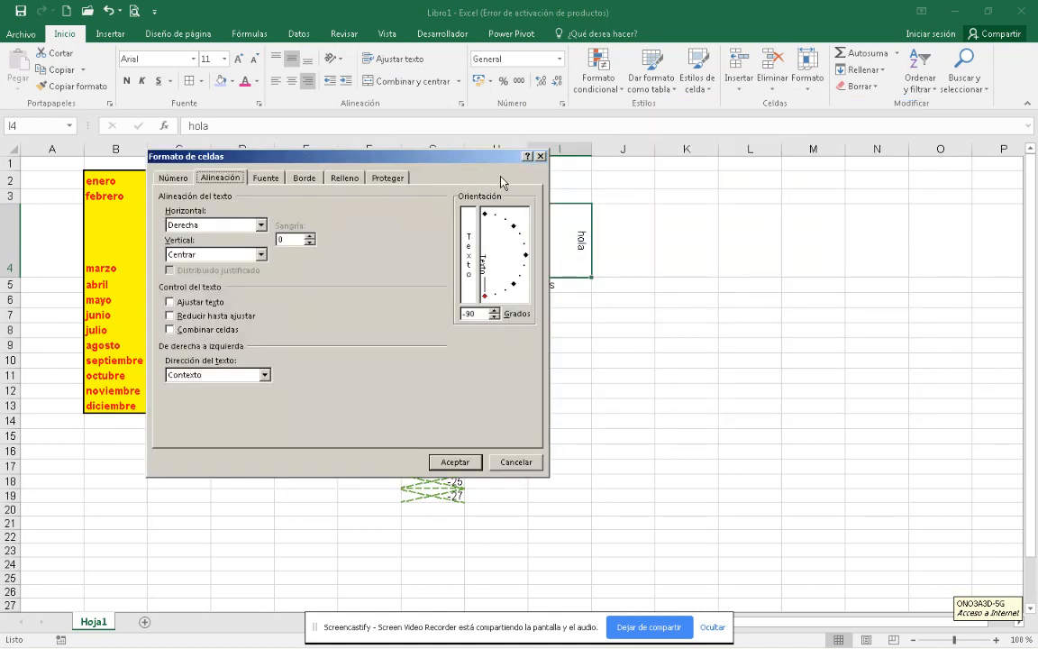
{"action": "left_click", "coordinate": [540, 157]}
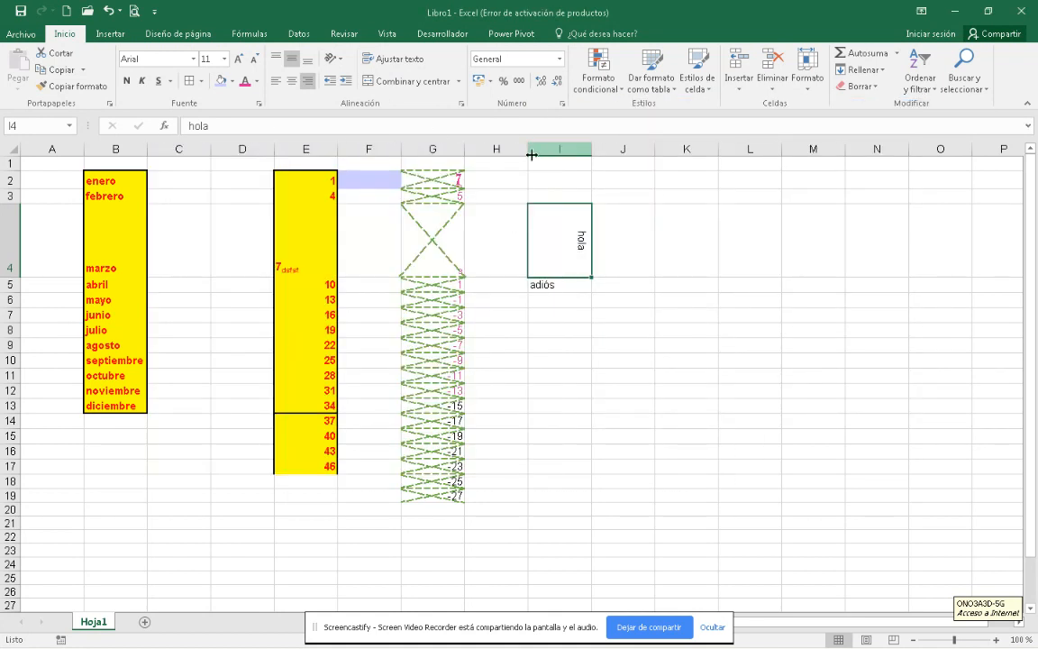
{"action": "left_click", "coordinate": [332, 58]}
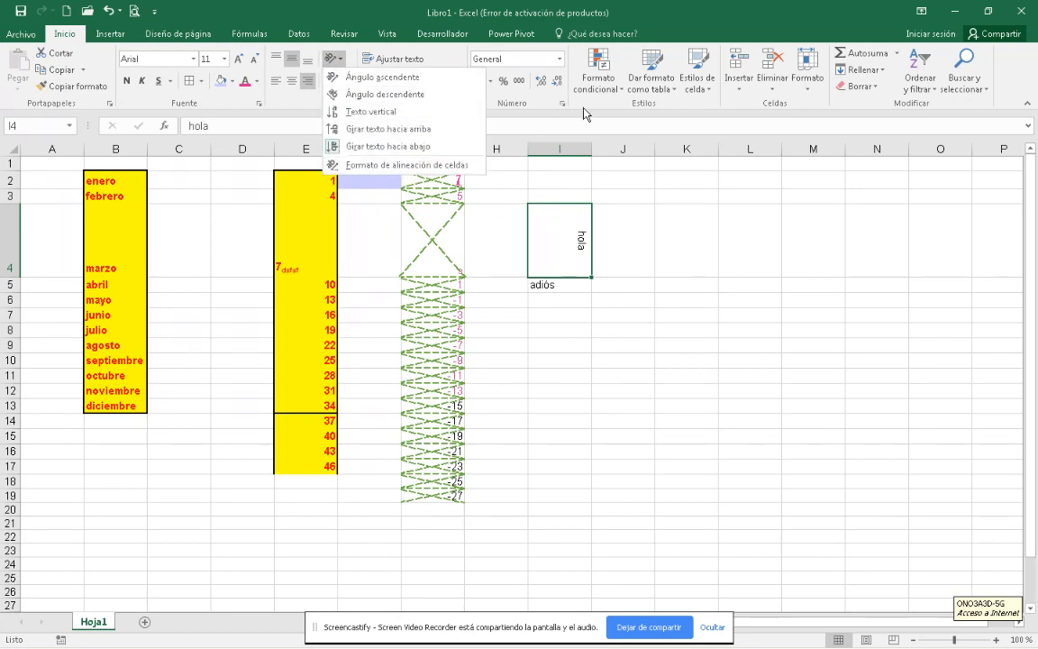
{"action": "left_click", "coordinate": [479, 114]}
{"action": "left_click", "coordinate": [461, 103]}
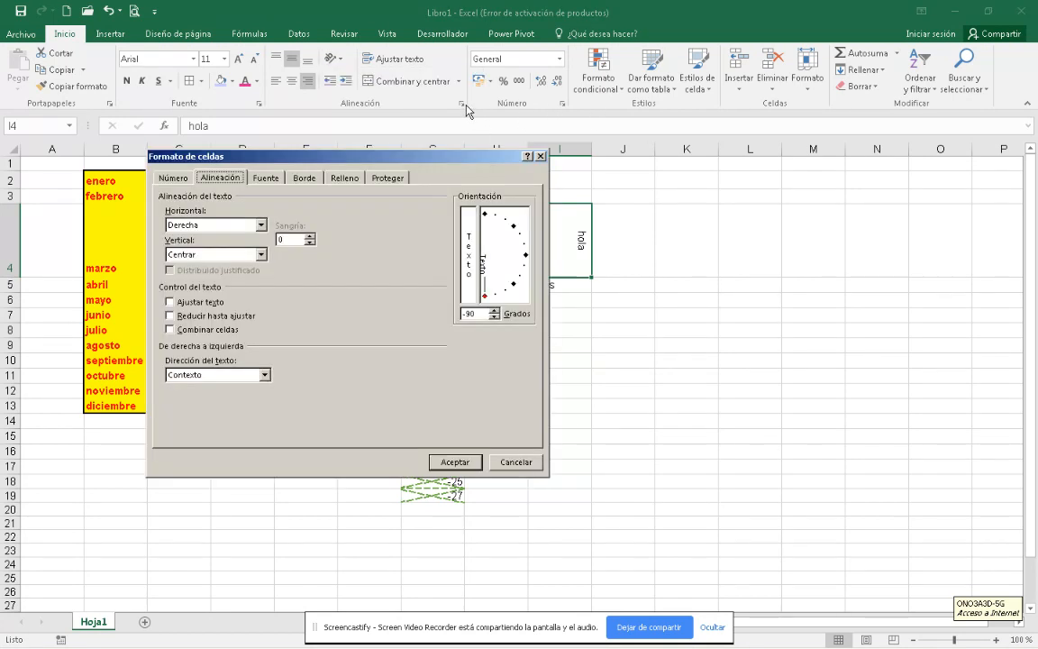
{"action": "left_click", "coordinate": [540, 156]}
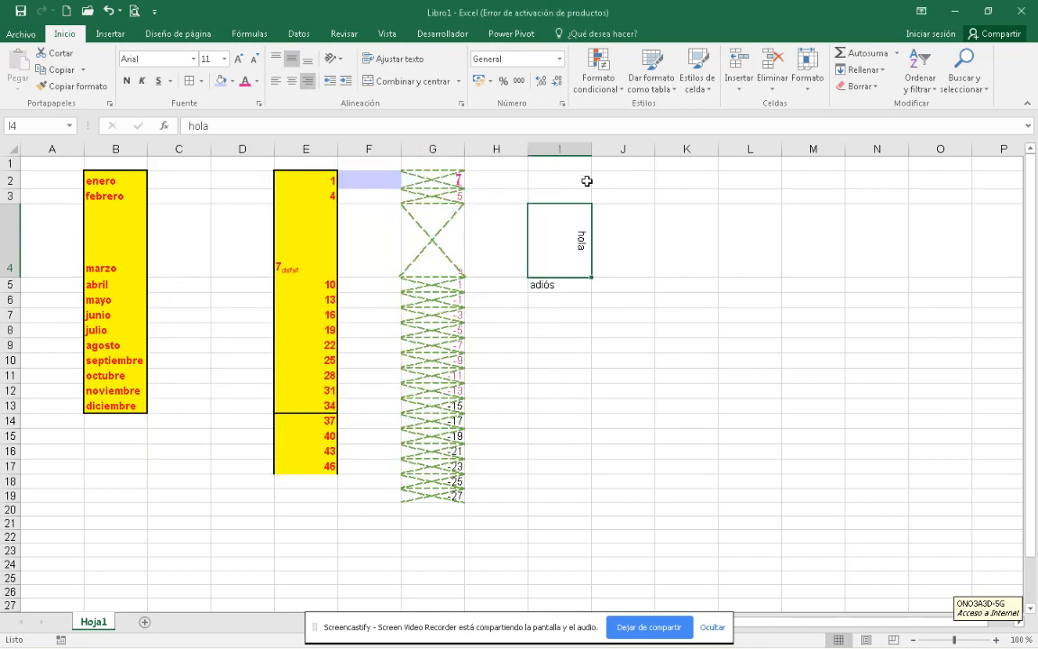
Set the text orientation of the word in I4 to 28 degrees in the cell format settings.
{"action": "right_click", "coordinate": [554, 222]}
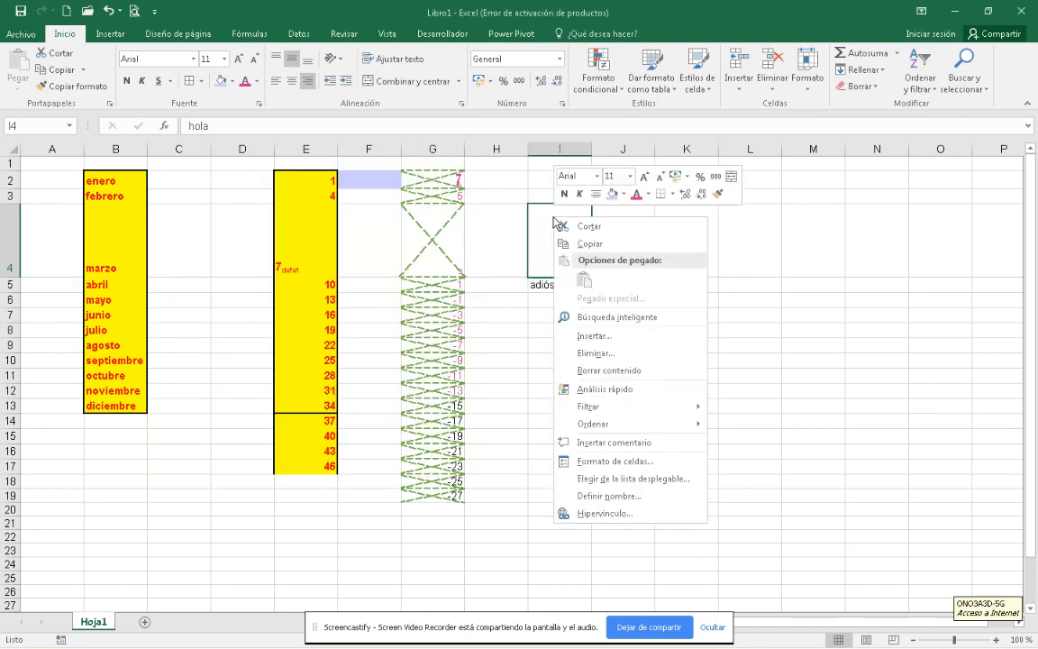
{"action": "left_click", "coordinate": [610, 462]}
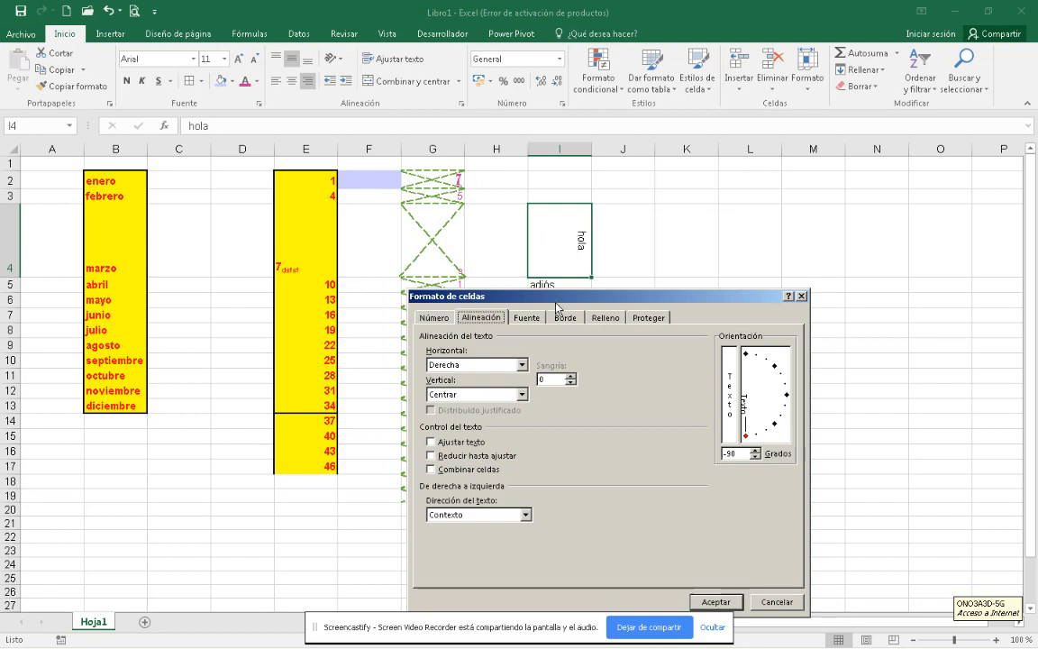
{"action": "left_click_drag", "start_coordinate": [558, 296], "coordinate": [253, 132]}
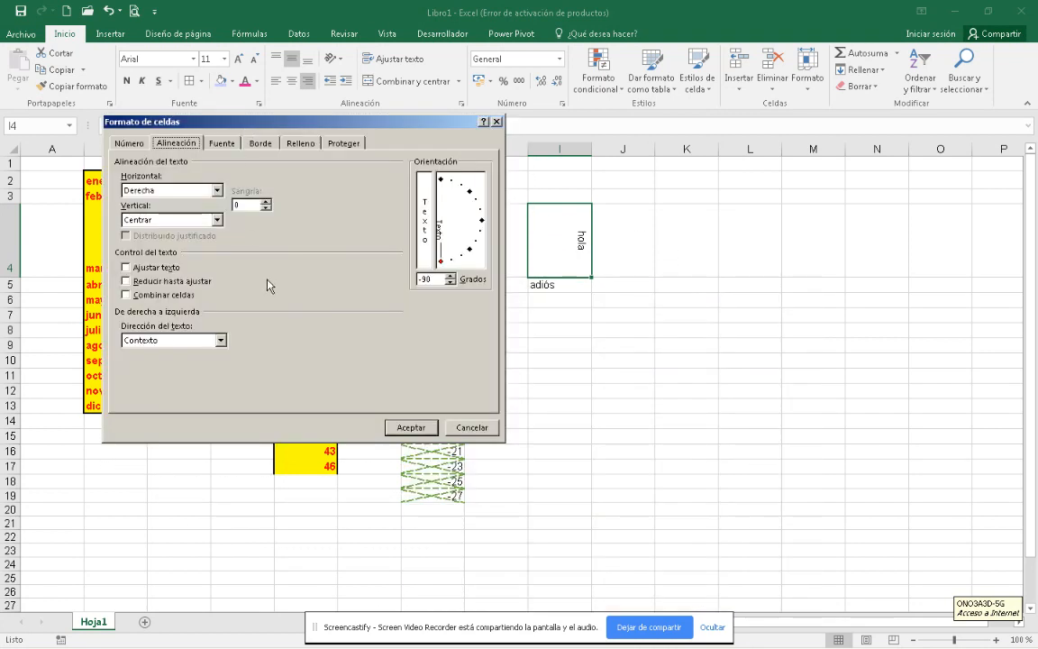
{"action": "left_click_drag", "start_coordinate": [442, 236], "coordinate": [483, 207]}
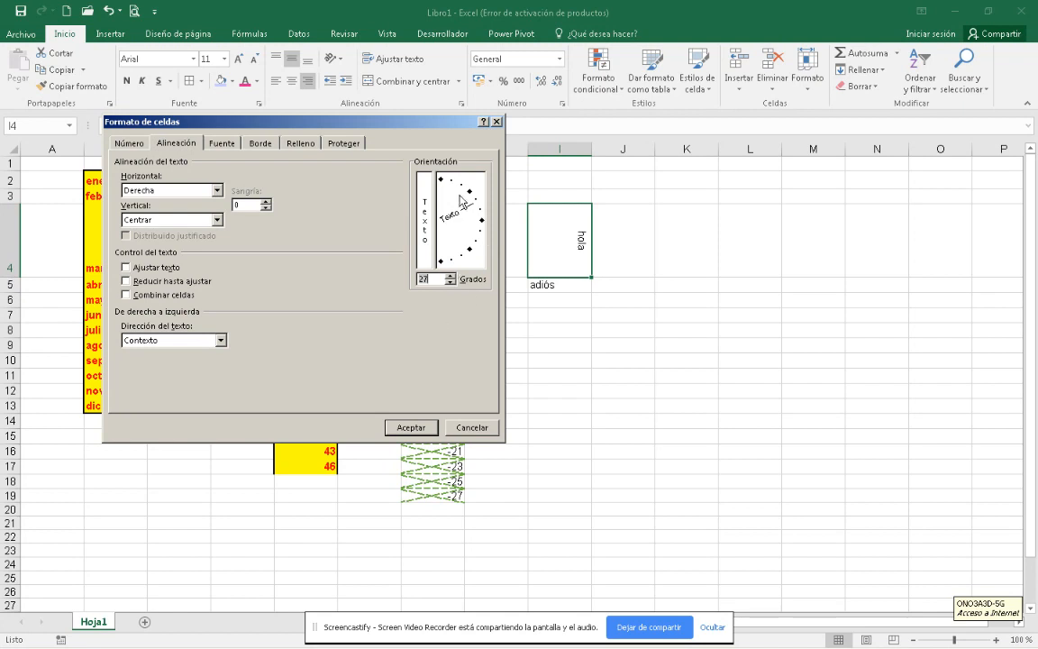
{"action": "left_click", "coordinate": [451, 275]}
{"action": "left_click", "coordinate": [426, 431]}
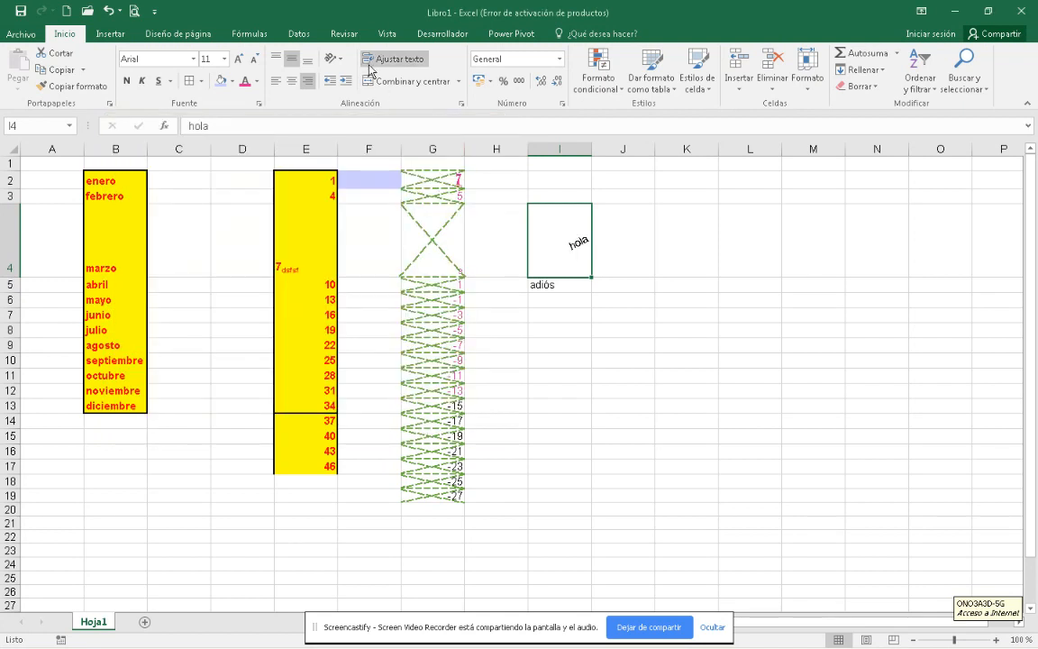
Examine the horizontal alignment options in the cell format settings for I4, and then cancel without changes.
{"action": "right_click", "coordinate": [538, 240]}
{"action": "left_click", "coordinate": [586, 488]}
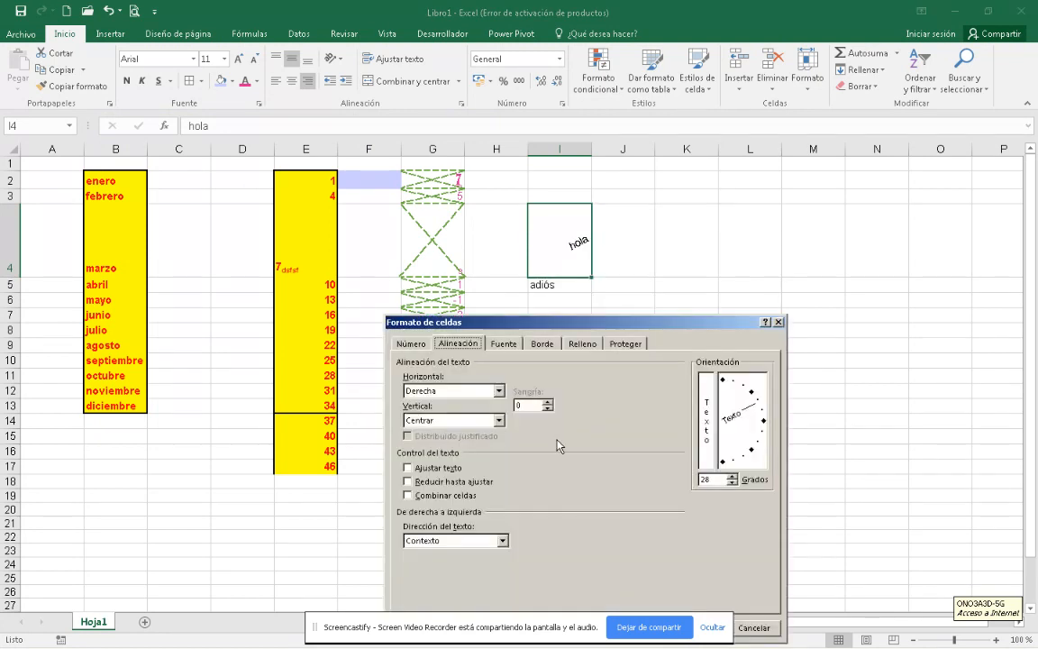
{"action": "left_click_drag", "start_coordinate": [560, 327], "coordinate": [281, 154]}
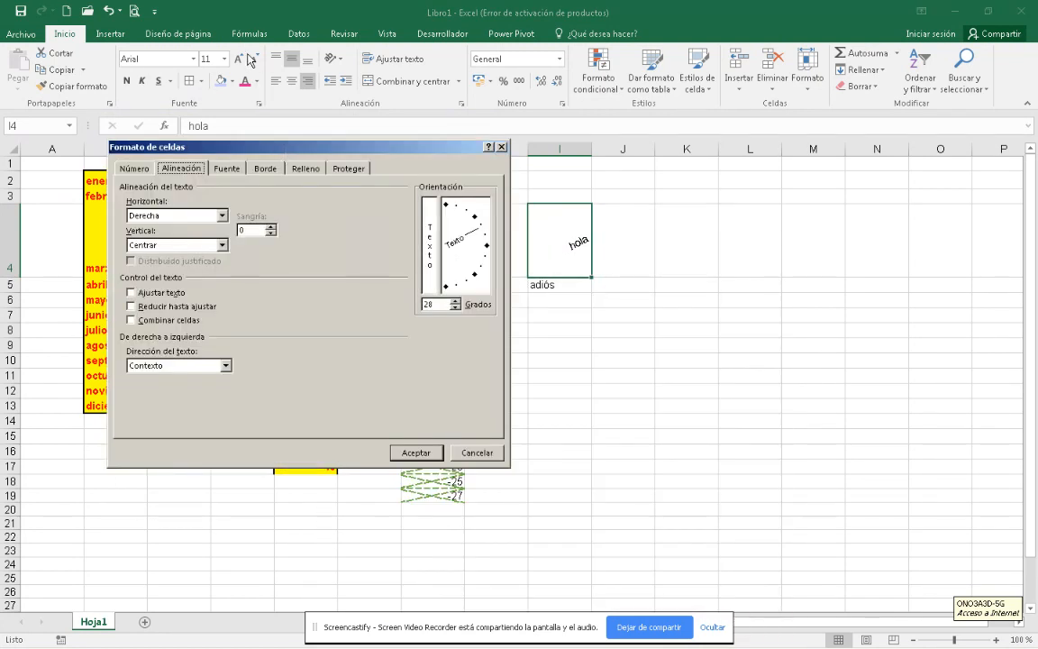
{"action": "left_click", "coordinate": [221, 216]}
{"action": "left_click", "coordinate": [221, 215]}
{"action": "left_click", "coordinate": [221, 216]}
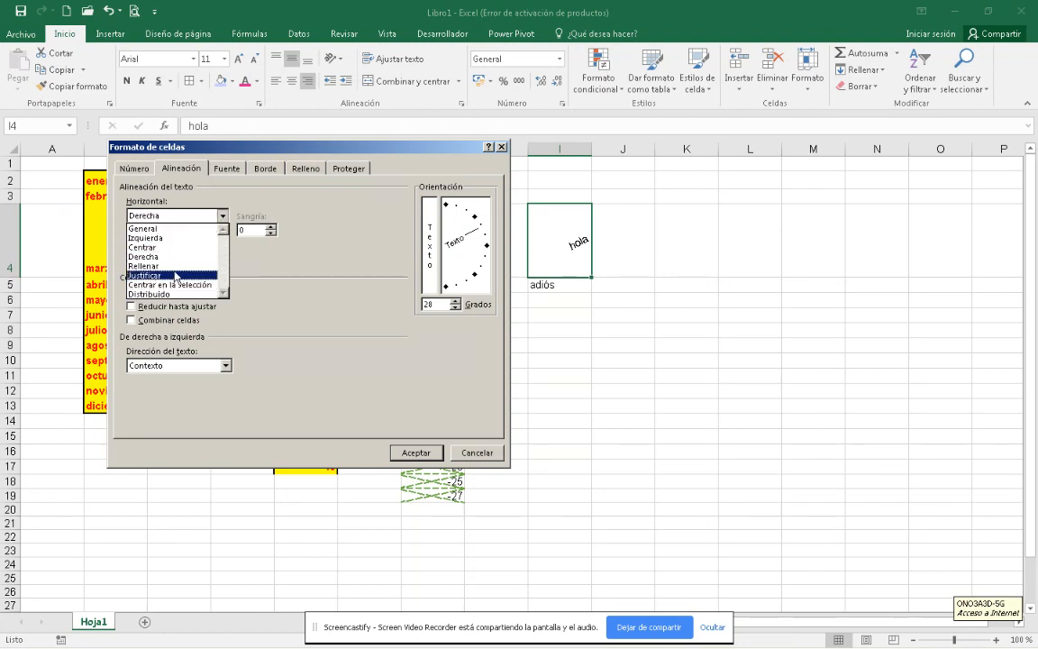
{"action": "left_click", "coordinate": [255, 283]}
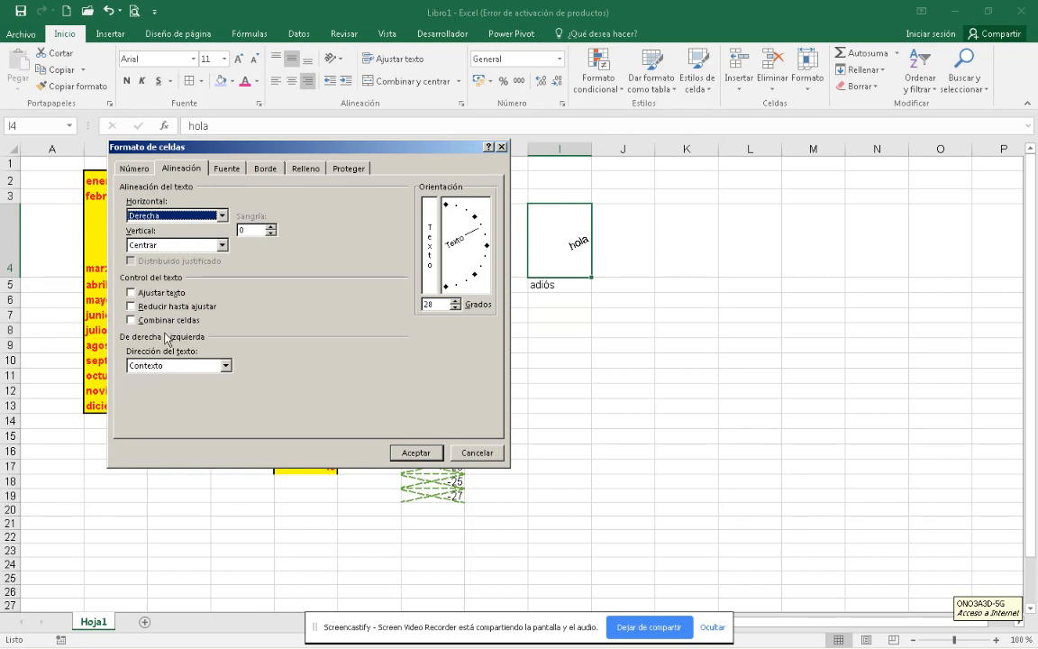
{"action": "left_click", "coordinate": [467, 454]}
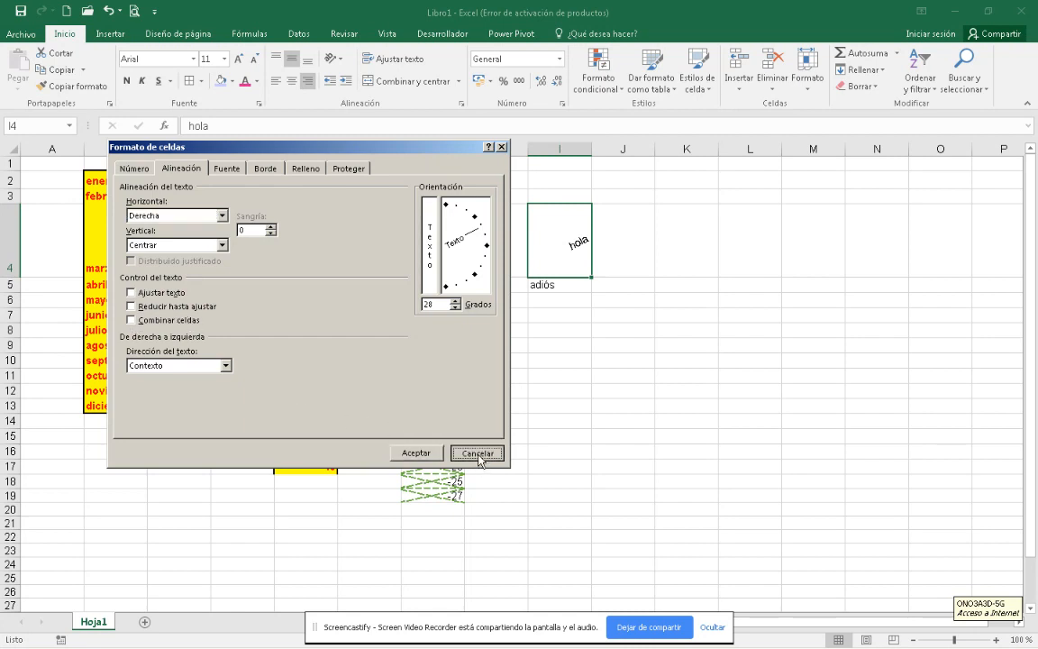
Enter "hola qué tal" in cell I7, removing the stray "c" before "qué".
{"action": "left_click", "coordinate": [556, 312]}
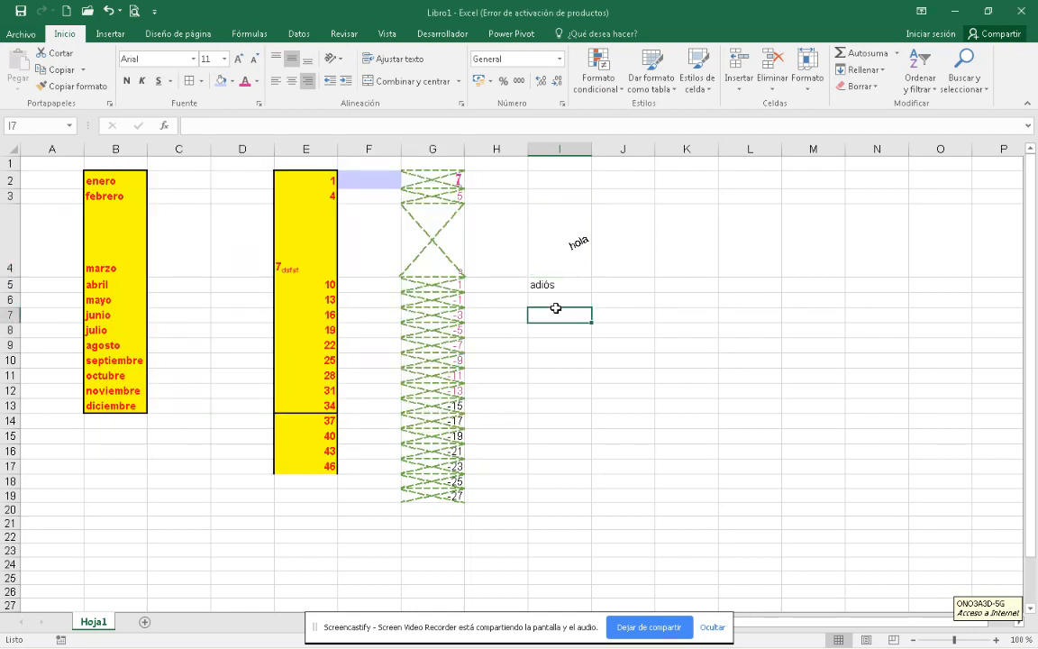
{"action": "type", "text": "hola cqué tal"}
{"action": "key", "text": "Return"}
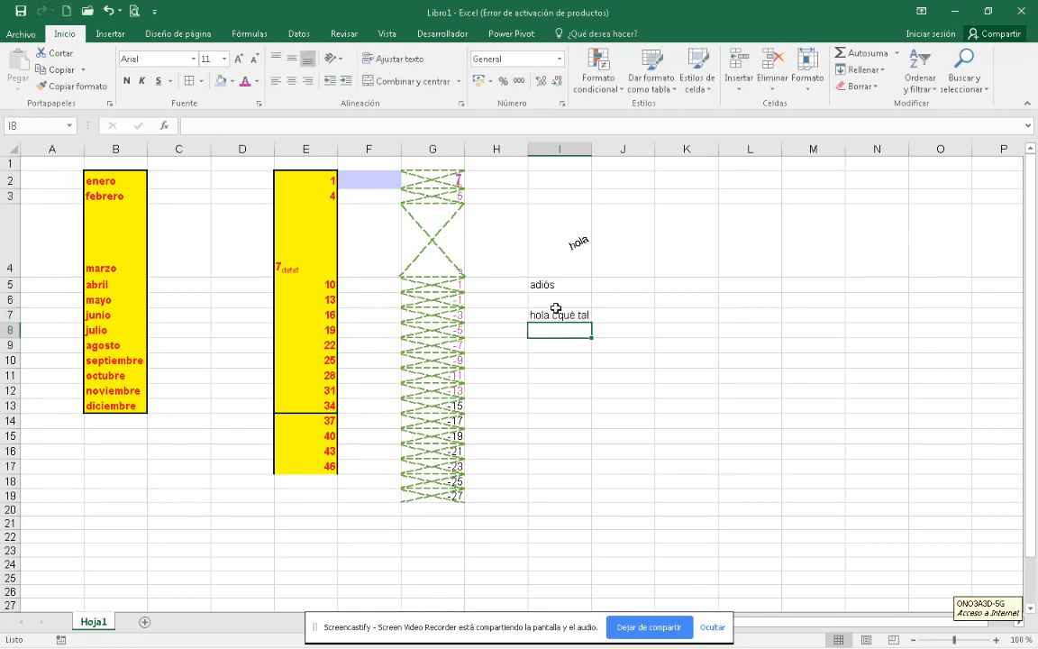
{"action": "double_click", "coordinate": [560, 316]}
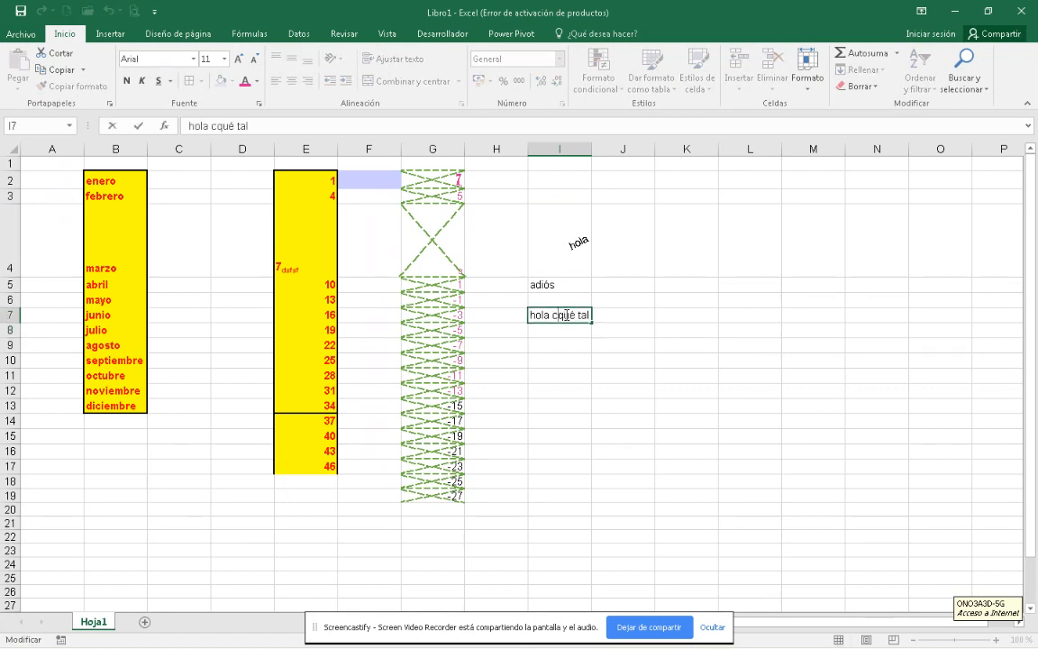
{"action": "key", "text": "BackSpace"}
{"action": "key", "text": "Return"}
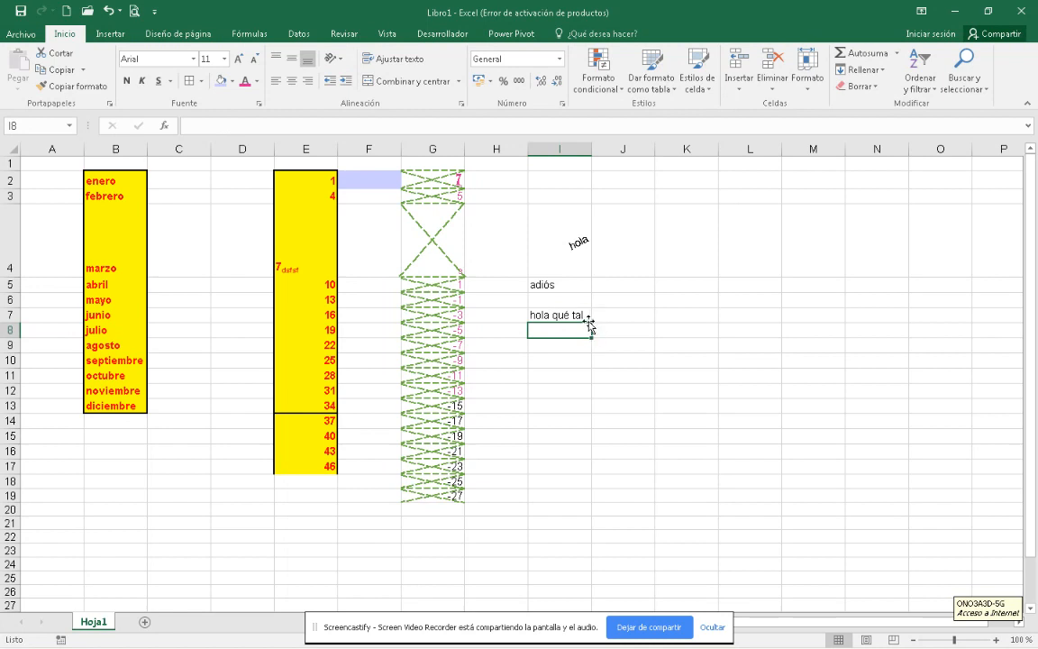
Widen column I to nearly twice its width and clear the word in I4.
{"action": "left_click", "coordinate": [585, 317]}
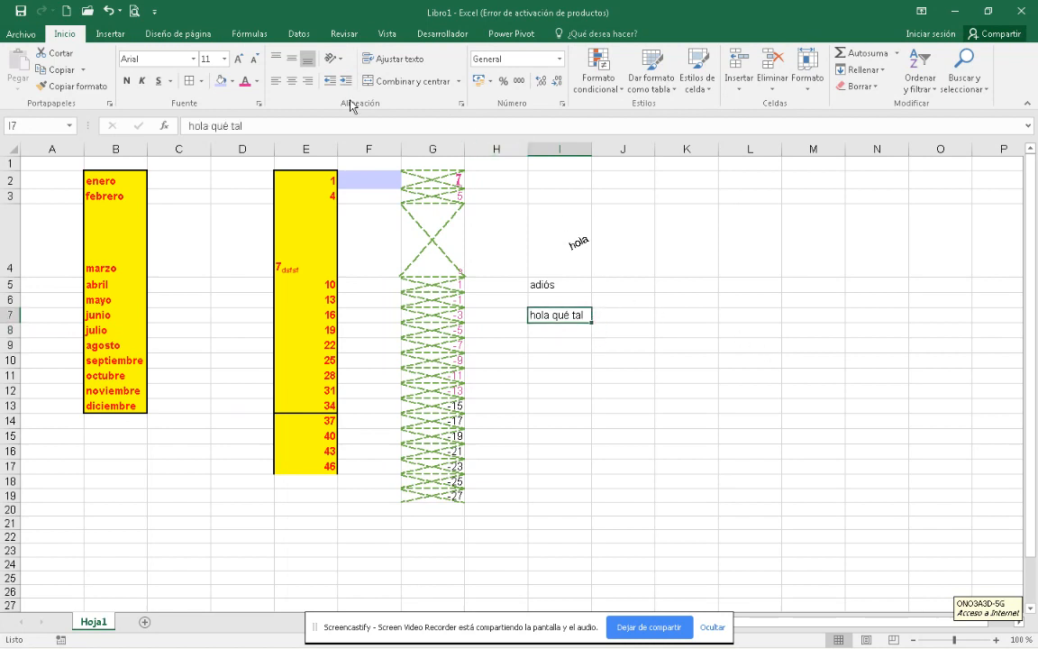
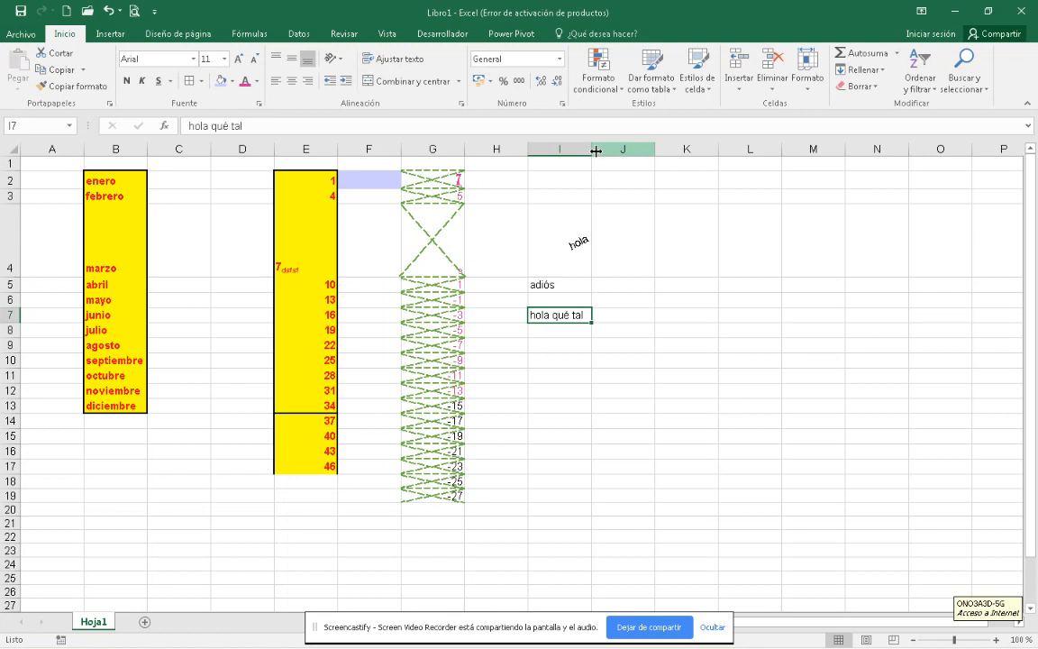
{"action": "left_click_drag", "start_coordinate": [596, 150], "coordinate": [645, 149]}
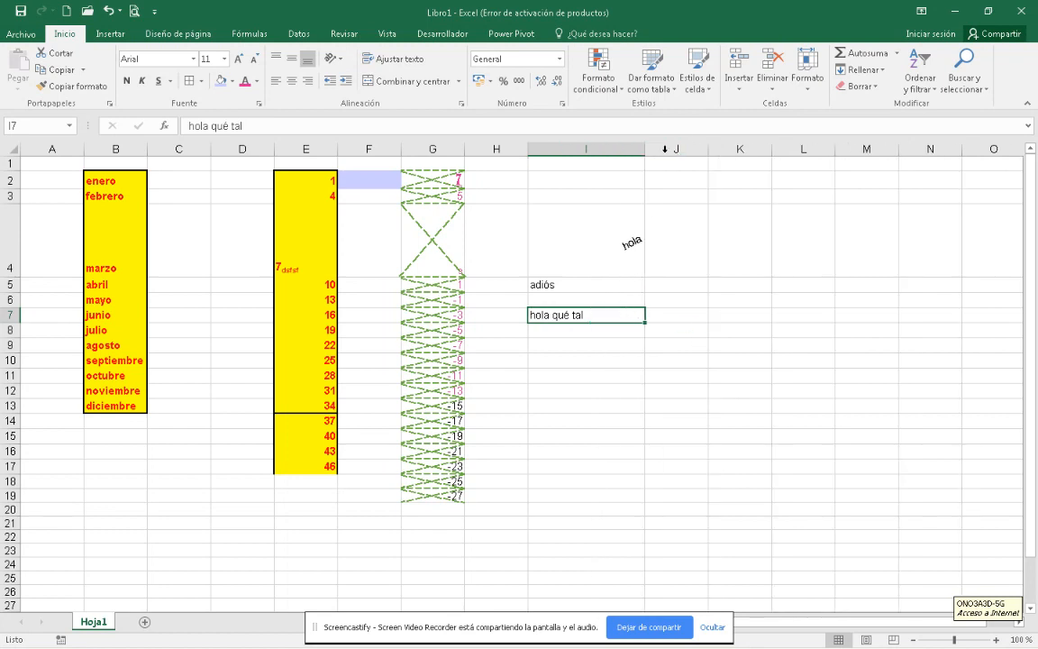
{"action": "left_click", "coordinate": [630, 243]}
{"action": "key", "text": "BackSpace"}
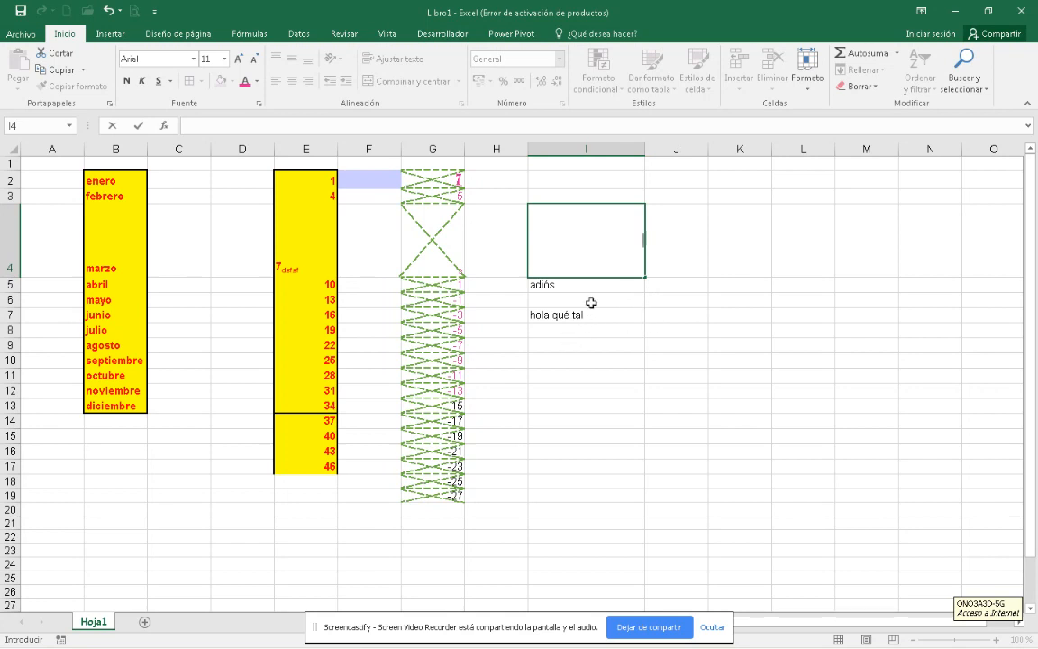
Widen column I further, and then autofit its width to the text in I7.
{"action": "left_click", "coordinate": [644, 146]}
{"action": "left_click_drag", "start_coordinate": [644, 147], "coordinate": [699, 146]}
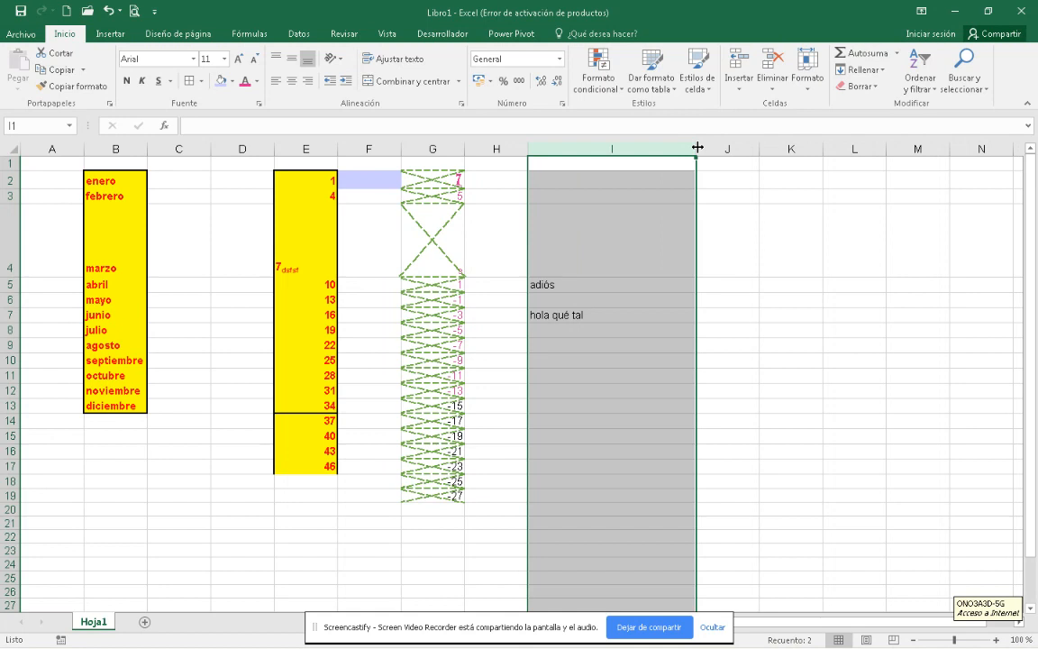
{"action": "double_click", "coordinate": [694, 149]}
{"action": "left_click", "coordinate": [694, 148]}
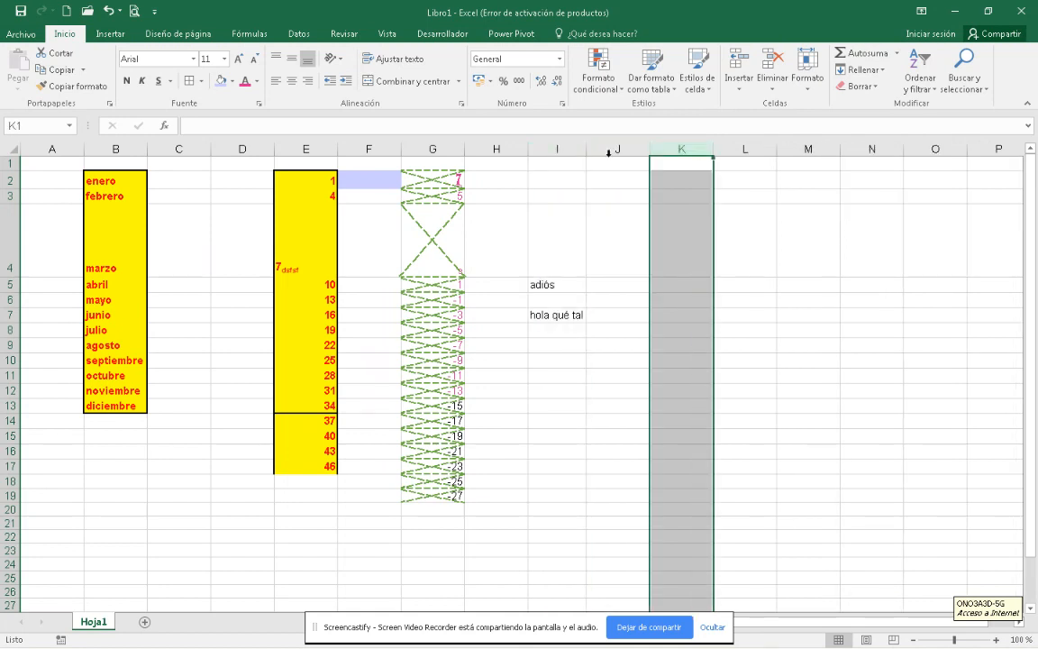
Clear the text in I7 and autofit column I to the word "adiós" in I5.
{"action": "left_click", "coordinate": [566, 314]}
{"action": "key", "text": "Delete"}
{"action": "left_click", "coordinate": [554, 285]}
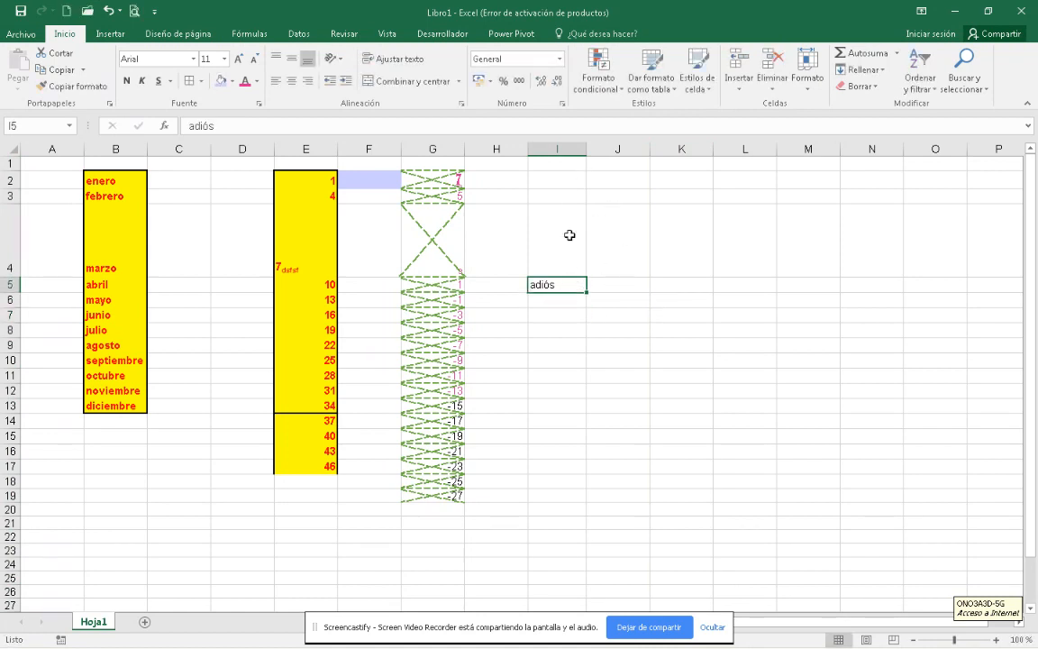
{"action": "double_click", "coordinate": [587, 151]}
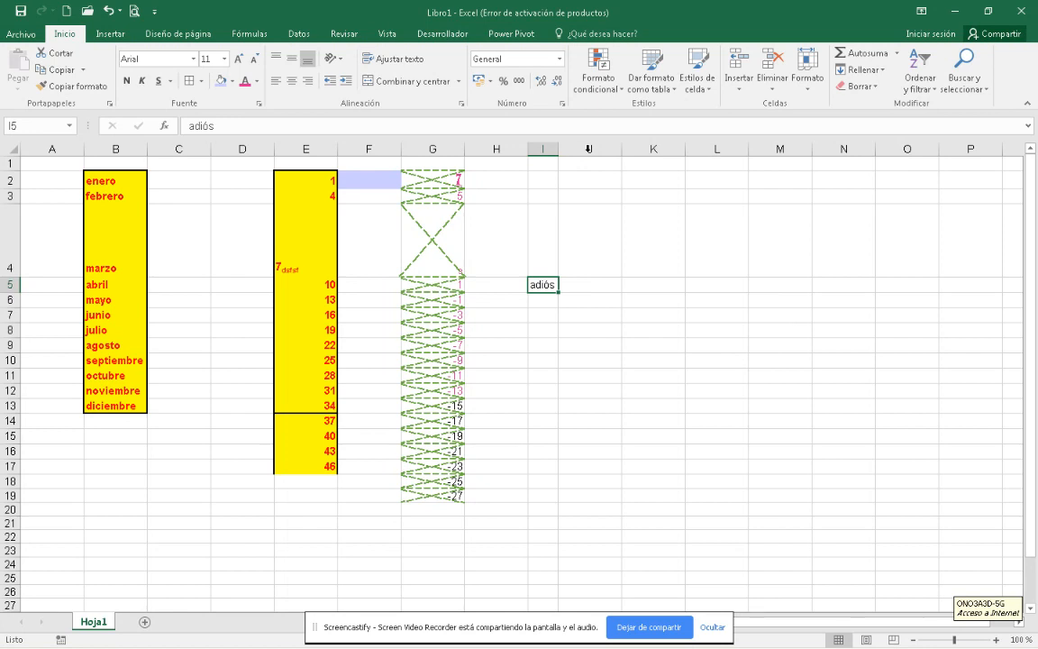
Undo both autofits of column I and the clearing of I7.
{"action": "key", "text": "ctrl+z"}
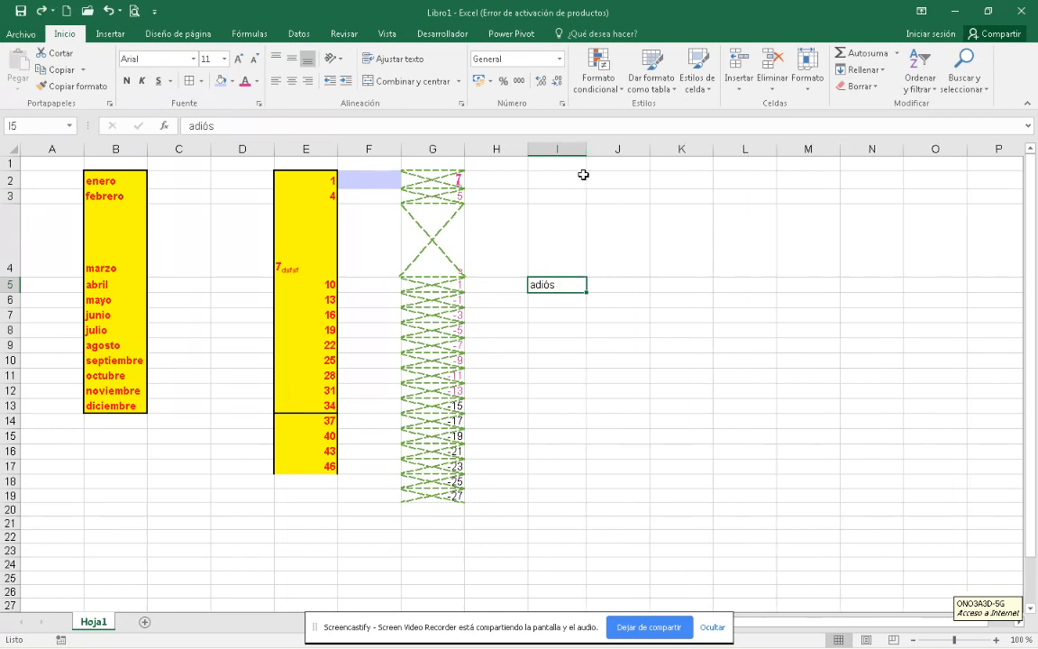
{"action": "key", "text": "ctrl+z"}
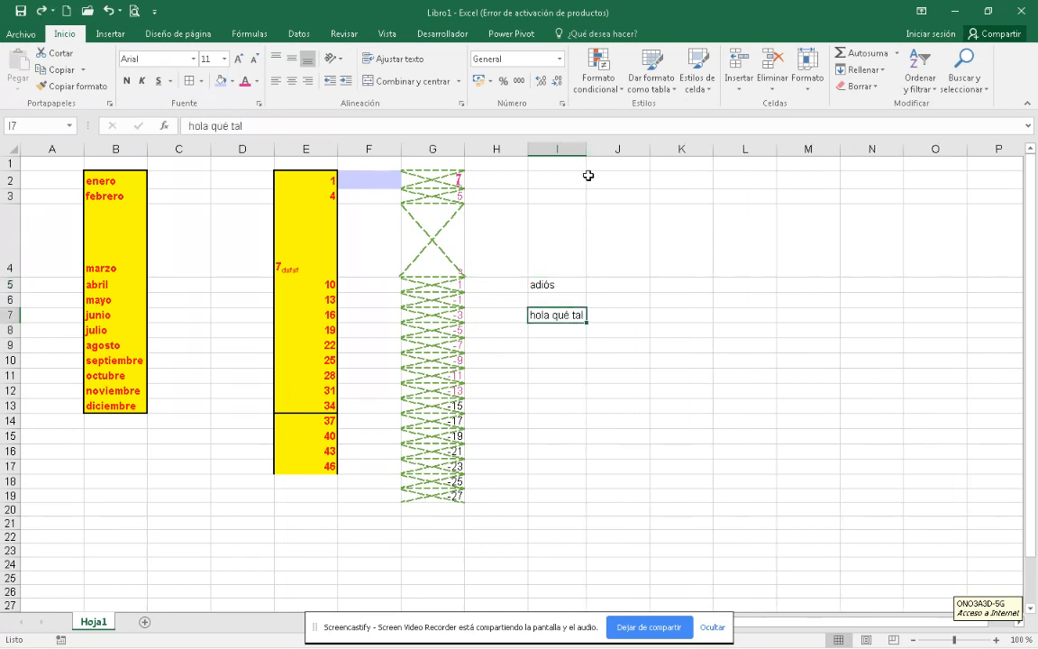
{"action": "key", "text": "ctrl+z"}
{"action": "left_click", "coordinate": [637, 185]}
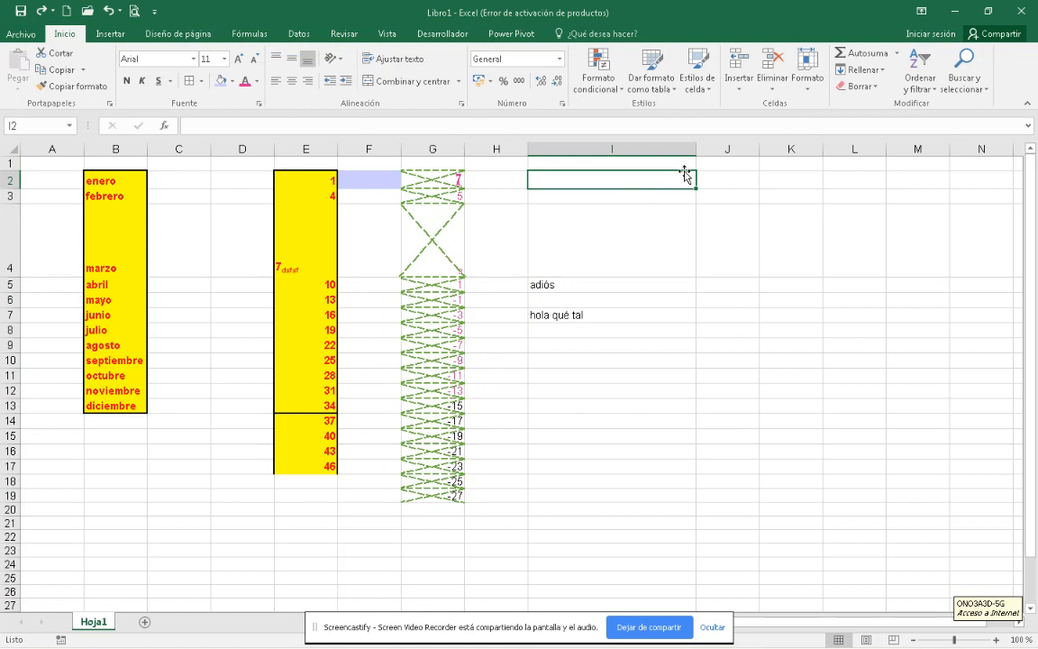
Leave I7 unedited and undo the earlier manual width changes of column I.
{"action": "double_click", "coordinate": [600, 314]}
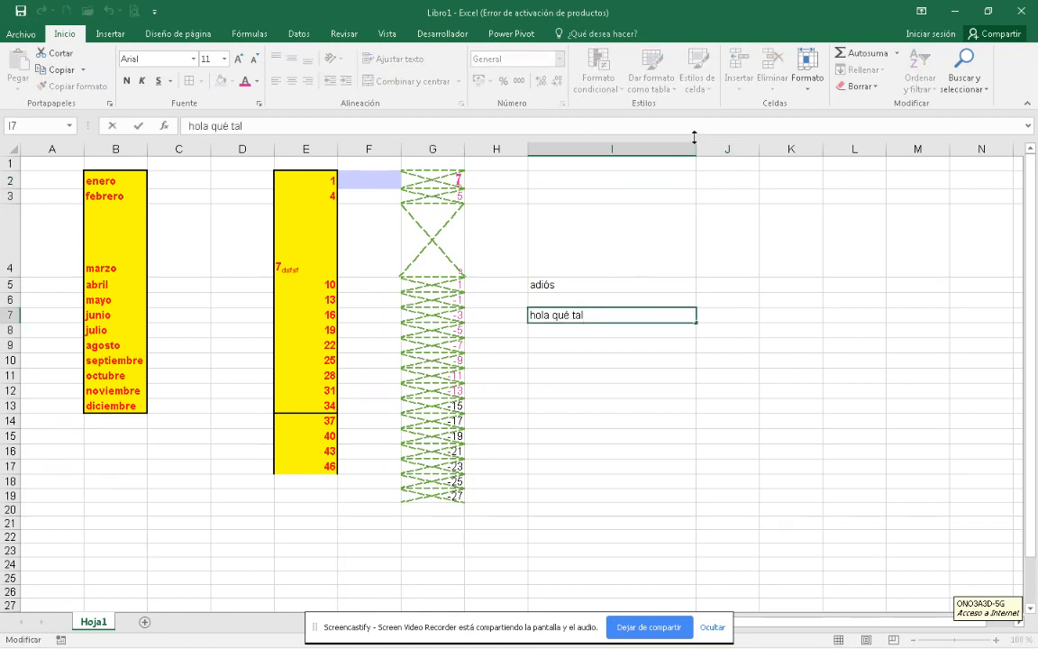
{"action": "left_click", "coordinate": [645, 236]}
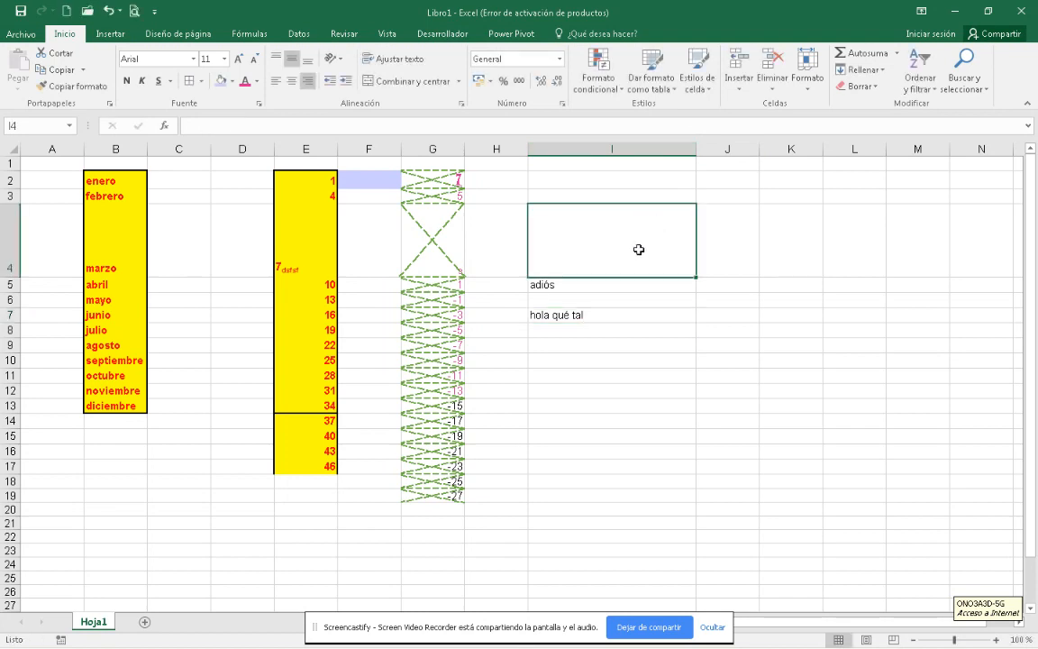
{"action": "key", "text": "ctrl+z"}
{"action": "key", "text": "ctrl+z"}
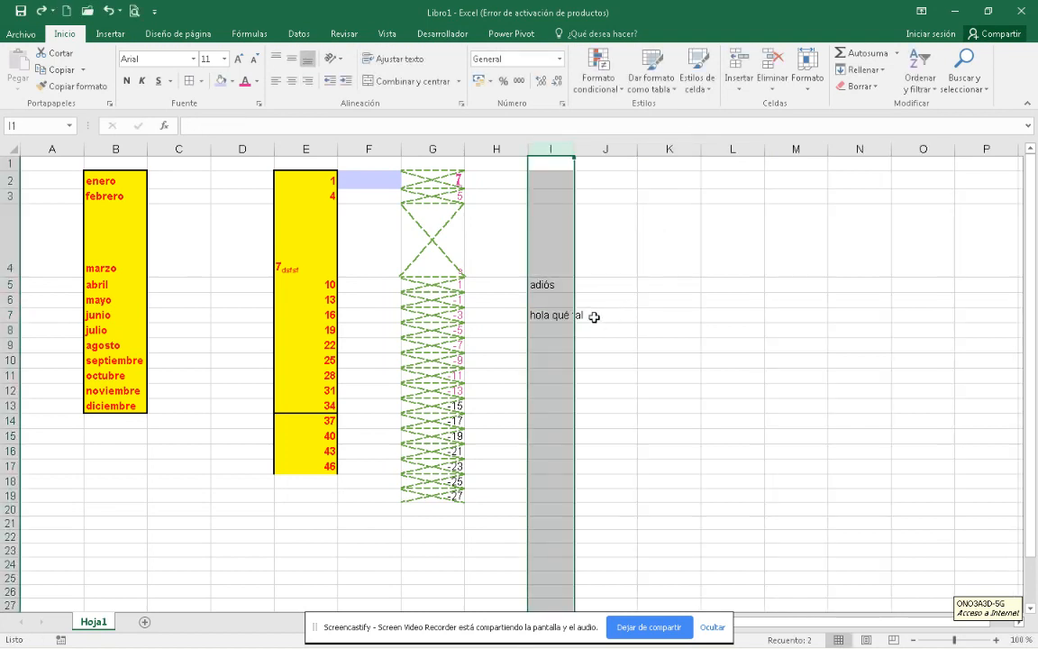
Redo the widening of column I, and autofit the column to the text in I7.
{"action": "left_click", "coordinate": [593, 316]}
{"action": "key", "text": "ctrl+y"}
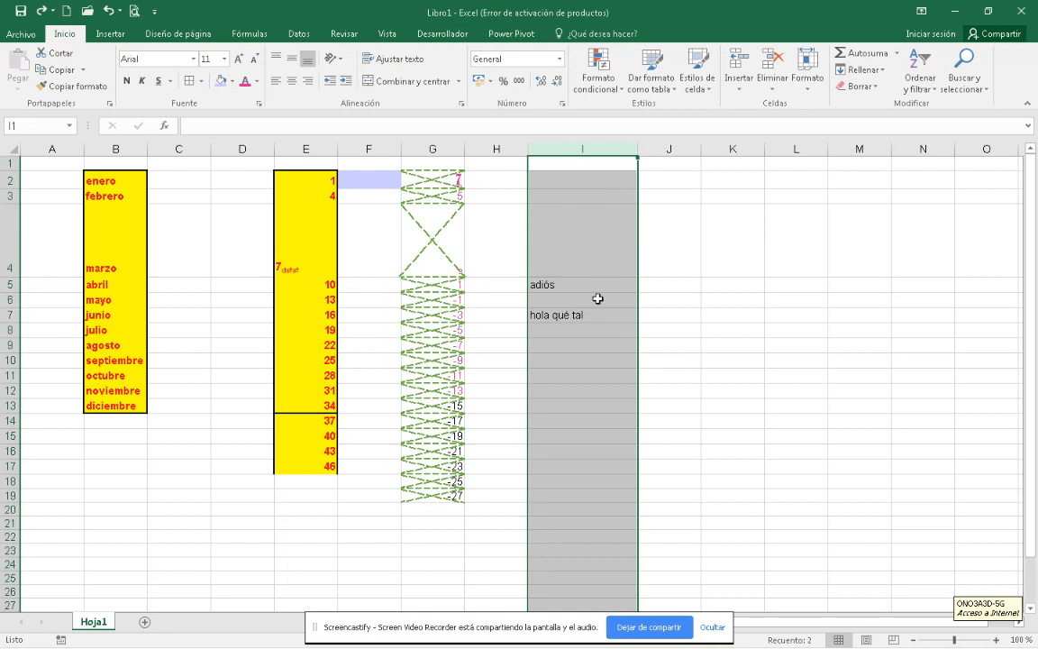
{"action": "double_click", "coordinate": [632, 144]}
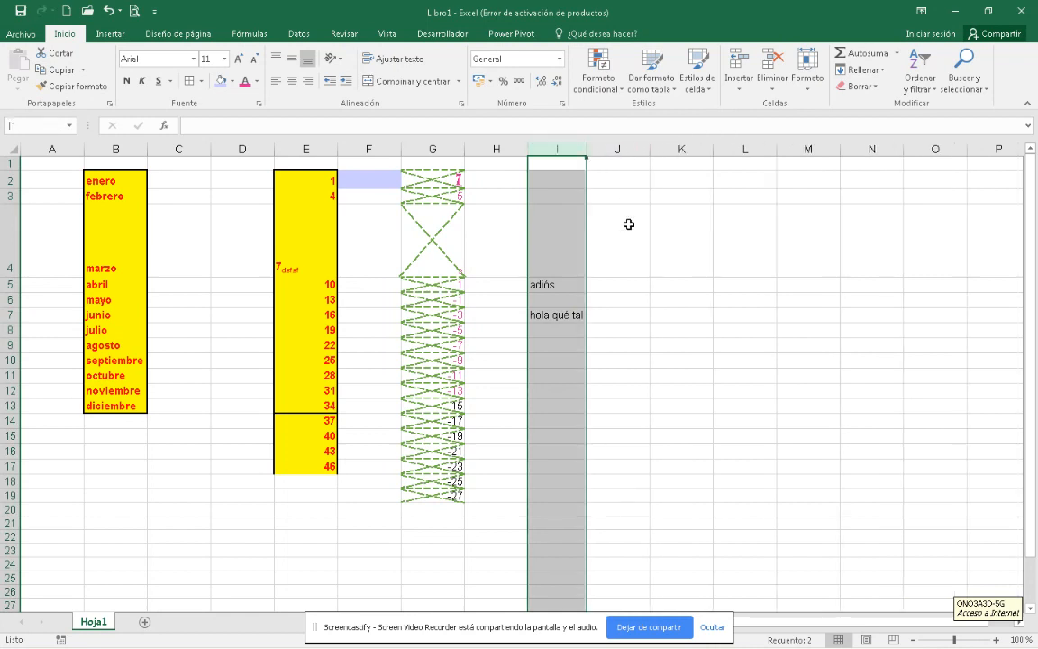
Extend the text in I7 to read "hola qué tal cómo estás".
{"action": "left_click", "coordinate": [563, 313]}
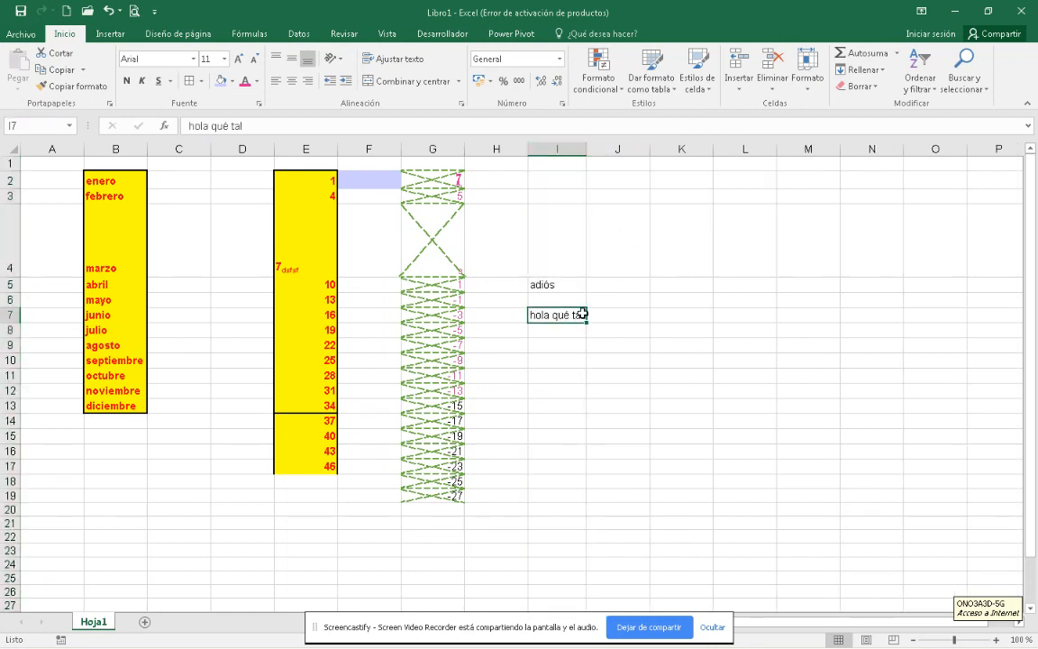
{"action": "double_click", "coordinate": [585, 315]}
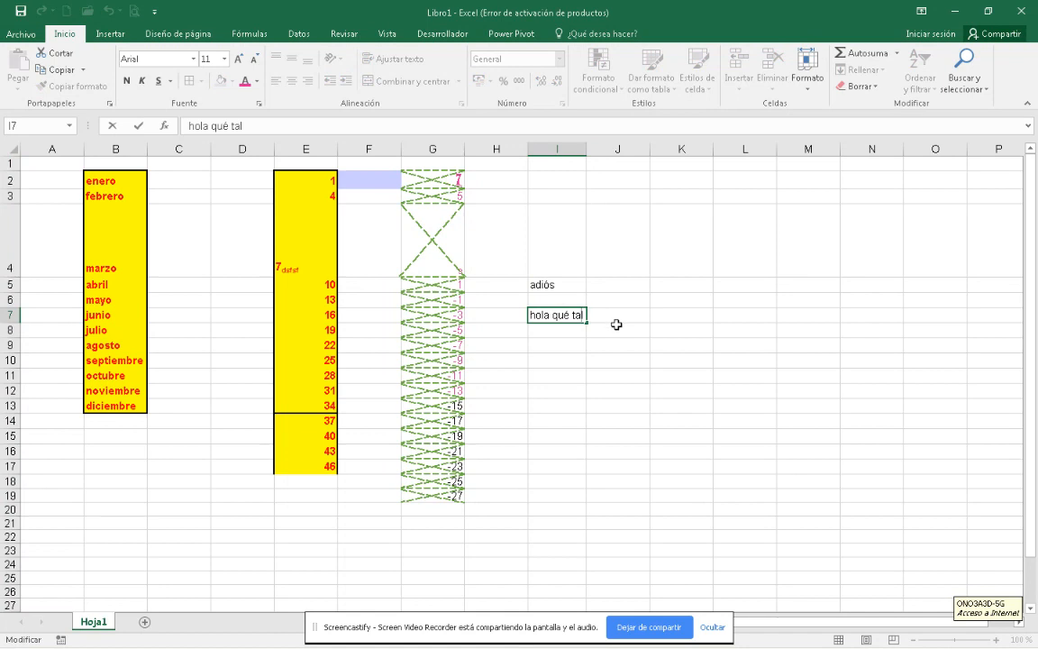
{"action": "type", "text": "cómo estás"}
{"action": "key", "text": "Return"}
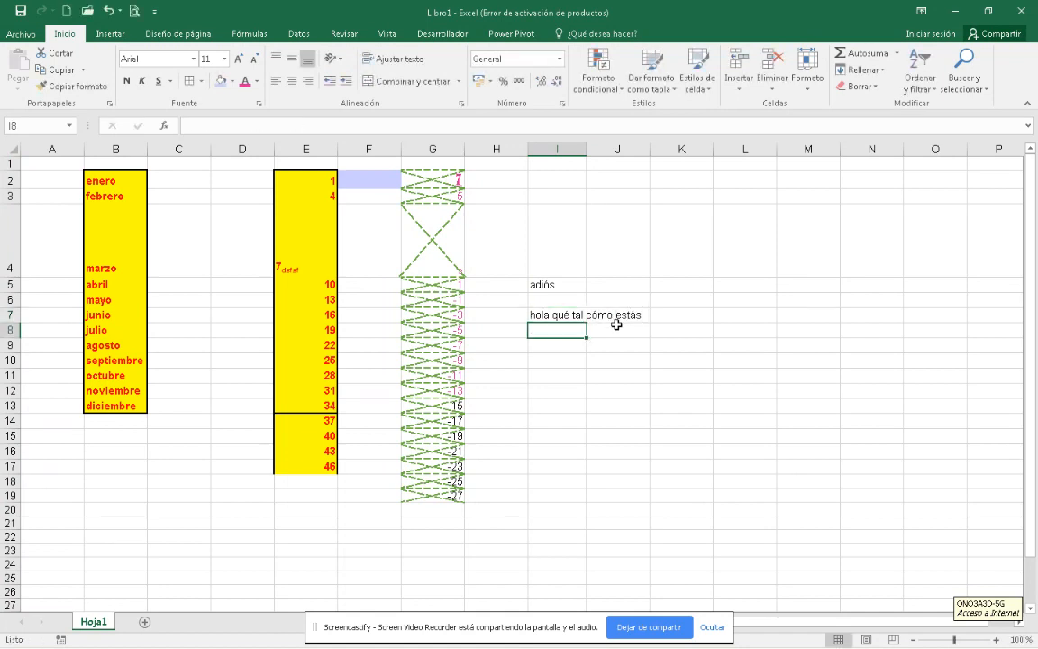
Enter "dfg" in J7 beside the long text, and then clear J7 again.
{"action": "left_click", "coordinate": [644, 311]}
{"action": "type", "text": "dfg"}
{"action": "key", "text": "Return"}
{"action": "left_click", "coordinate": [602, 315]}
{"action": "key", "text": "BackSpace"}
{"action": "key", "text": "Return"}
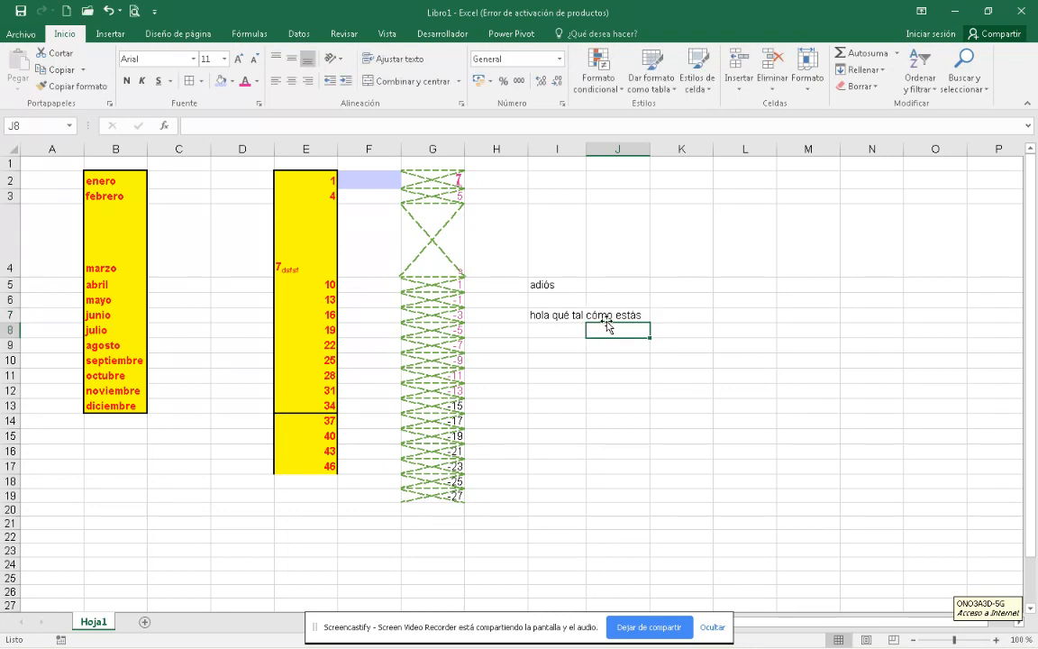
Wrap the text in I7 through its cell alignment format, and then remove the wrapping.
{"action": "left_click", "coordinate": [557, 318]}
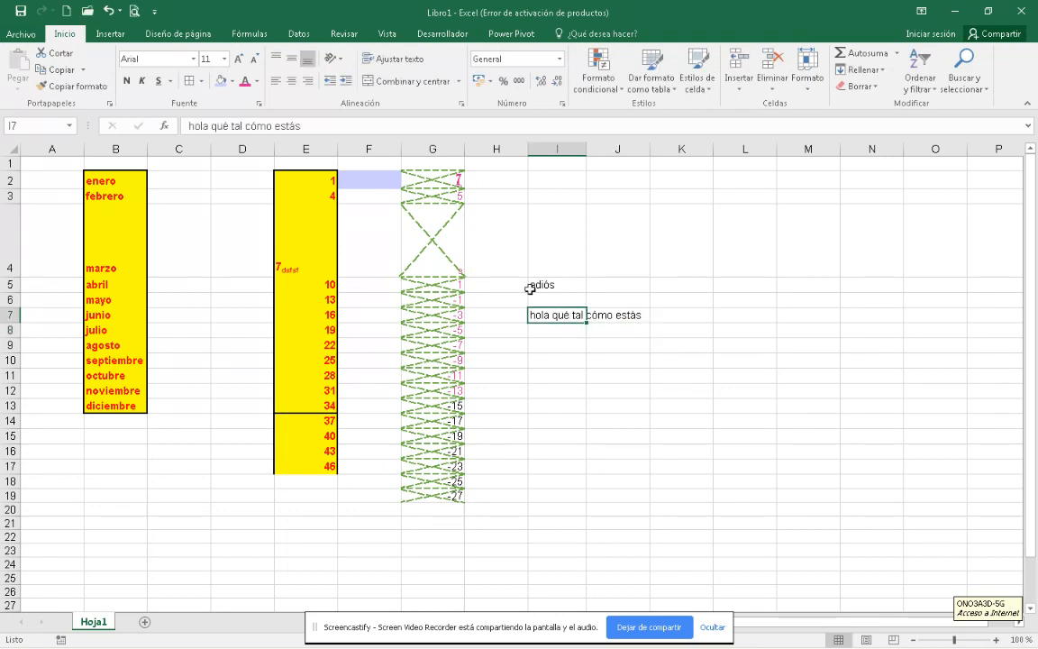
{"action": "left_click", "coordinate": [460, 105]}
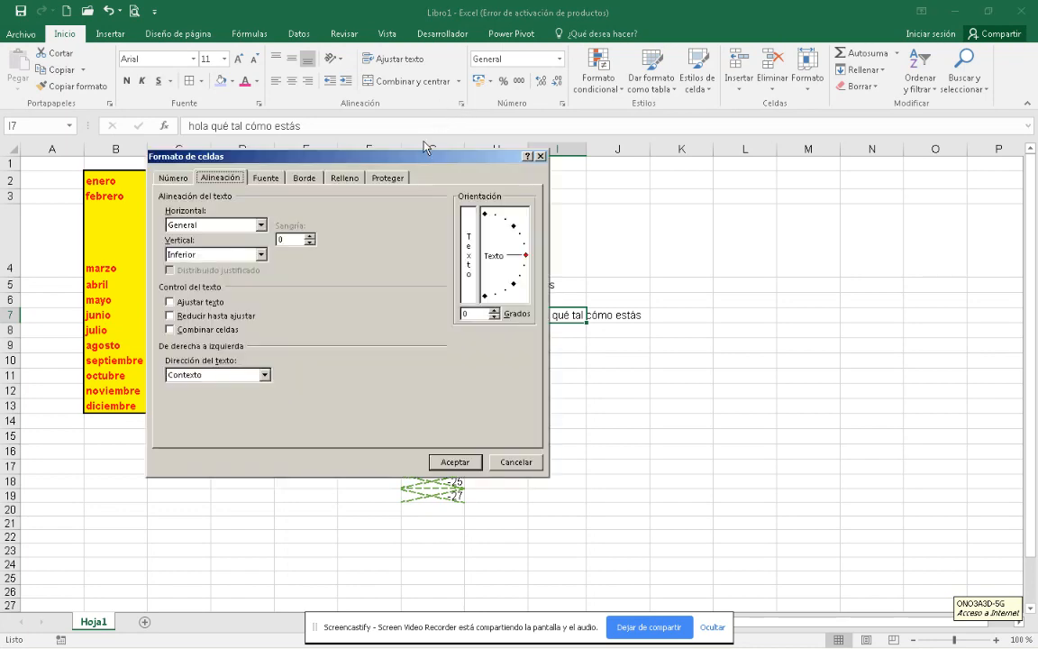
{"action": "left_click_drag", "start_coordinate": [417, 163], "coordinate": [345, 67]}
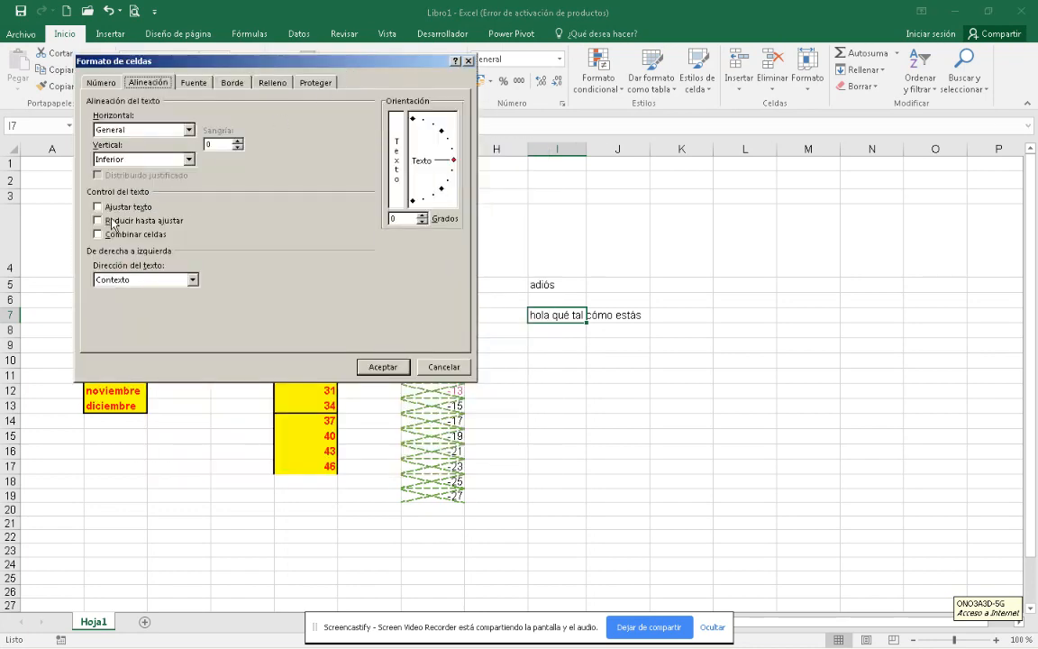
{"action": "left_click", "coordinate": [98, 208]}
{"action": "left_click", "coordinate": [382, 367]}
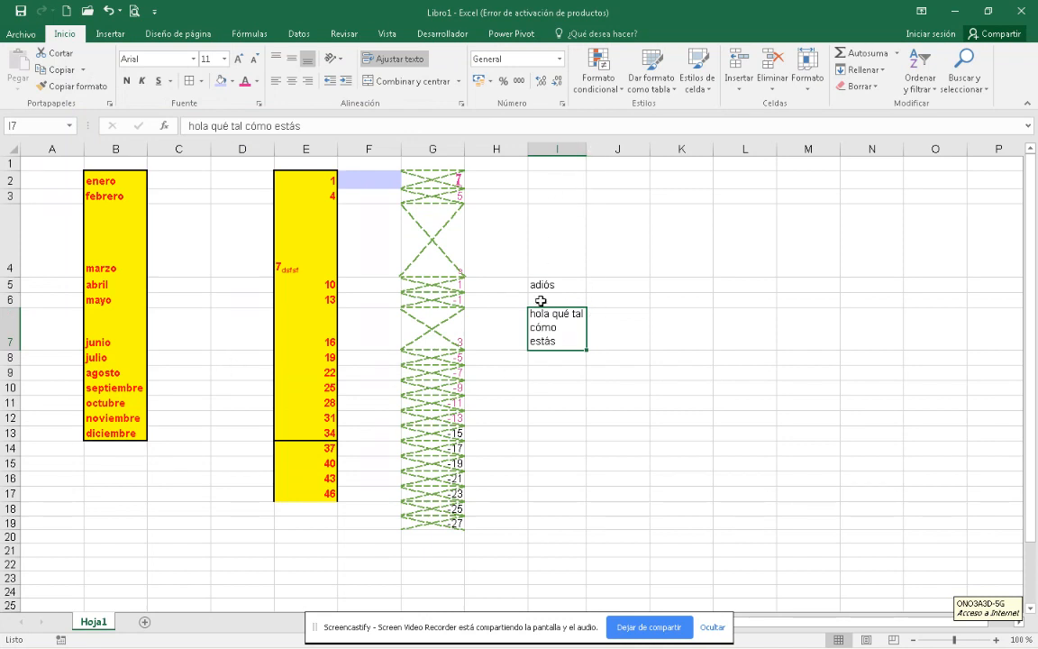
{"action": "left_click", "coordinate": [389, 59]}
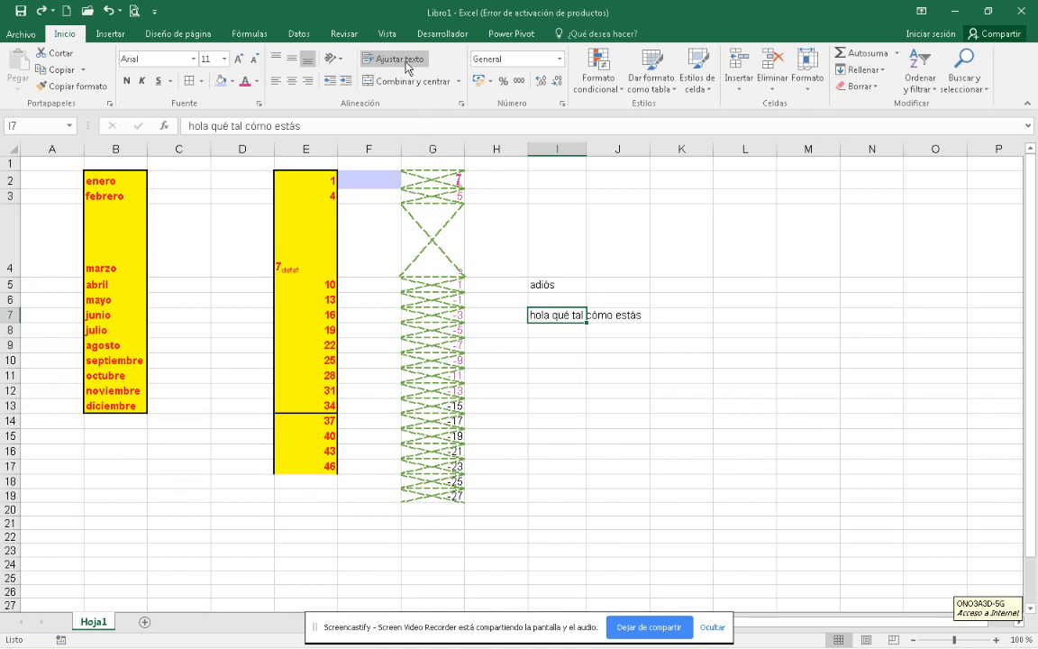
Apply shrink to fit to the text in I7 through its cell alignment format.
{"action": "left_click", "coordinate": [461, 104]}
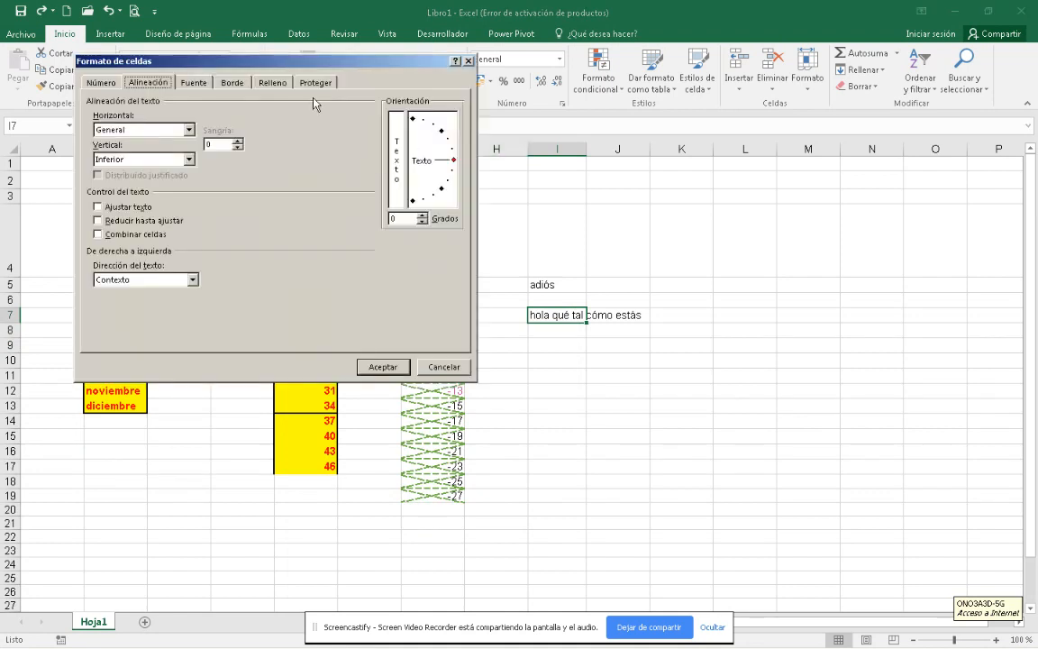
{"action": "left_click", "coordinate": [97, 221]}
{"action": "left_click", "coordinate": [382, 367]}
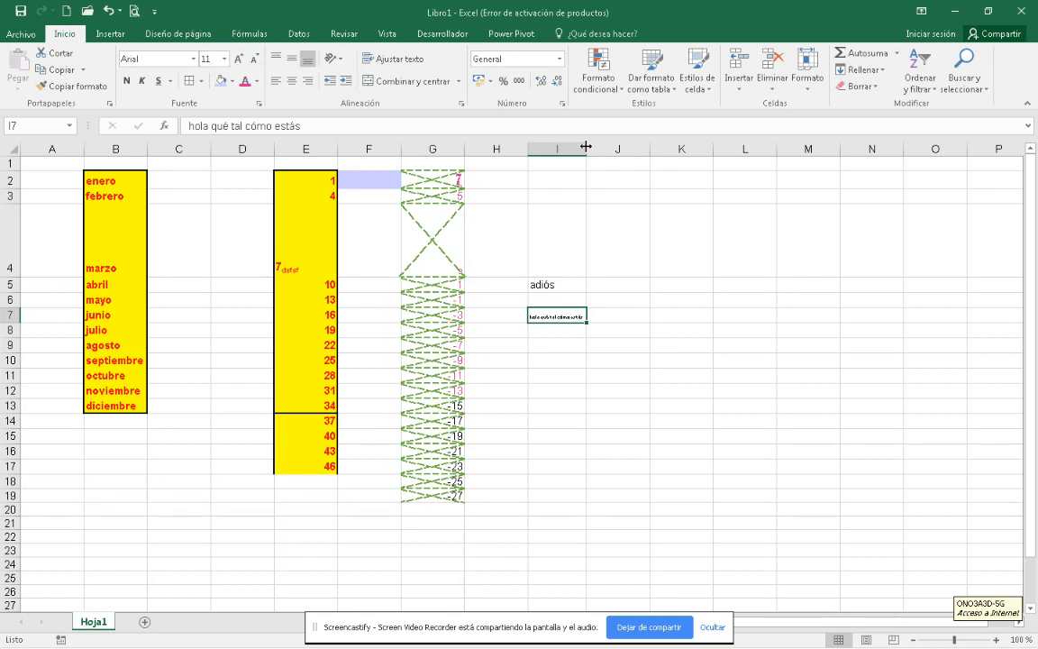
Widen column I in two stages, and then narrow it part of the way back.
{"action": "left_click_drag", "start_coordinate": [586, 146], "coordinate": [622, 146]}
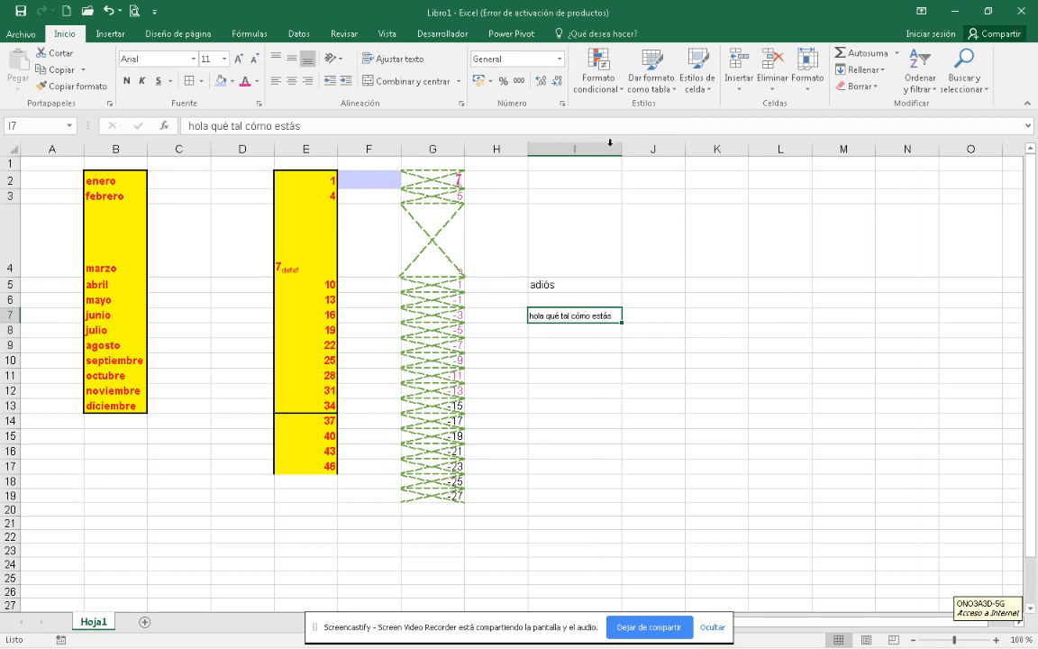
{"action": "left_click_drag", "start_coordinate": [625, 149], "coordinate": [801, 149]}
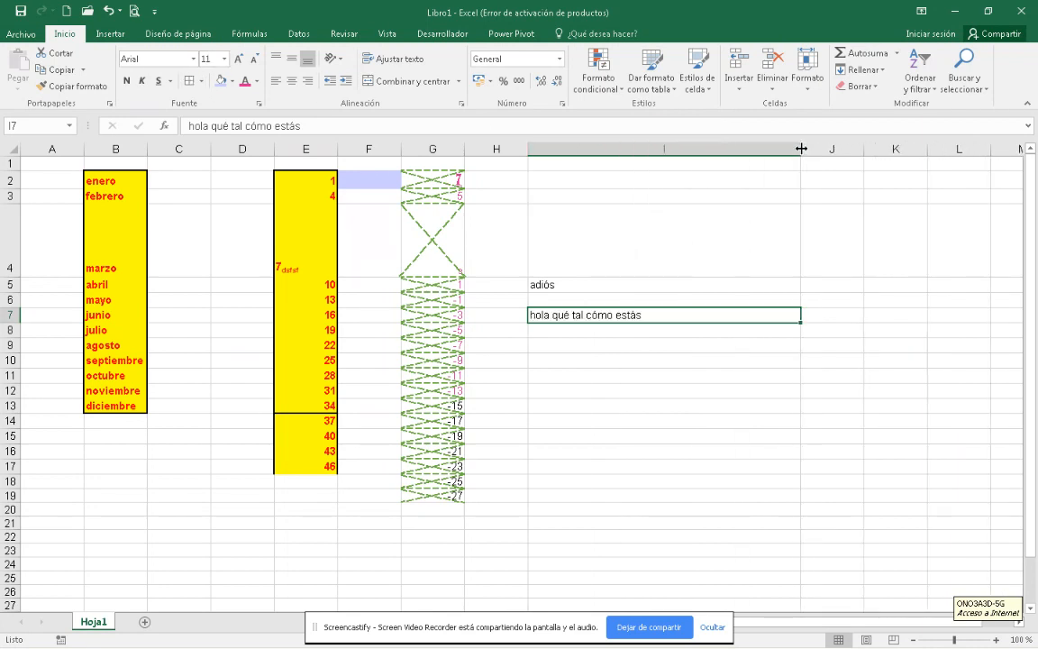
{"action": "left_click_drag", "start_coordinate": [799, 147], "coordinate": [702, 148]}
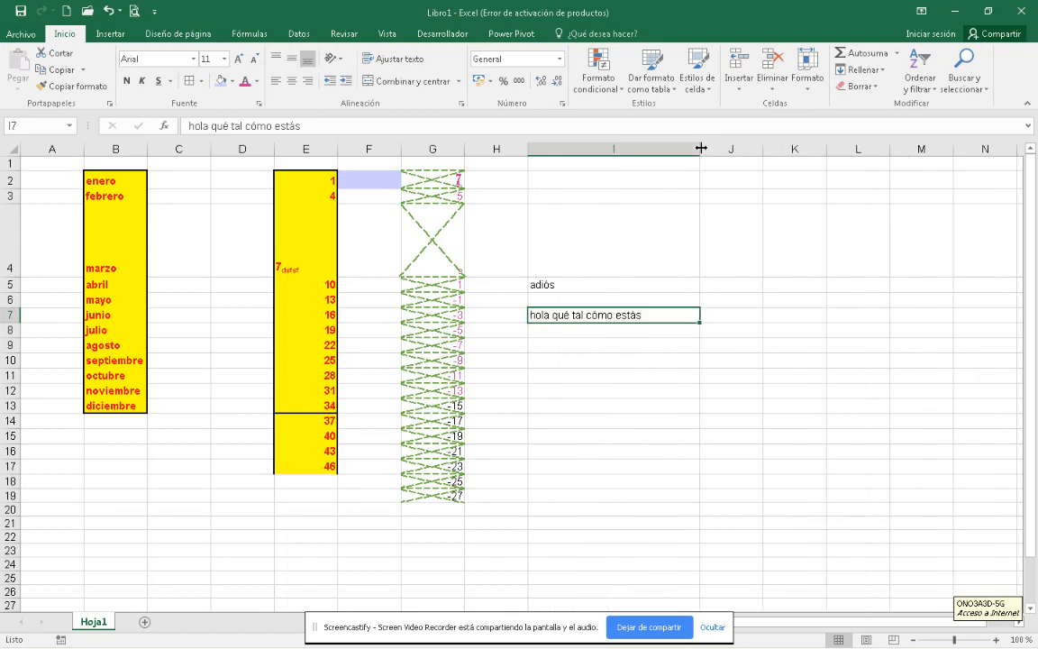
{"action": "left_click", "coordinate": [460, 104]}
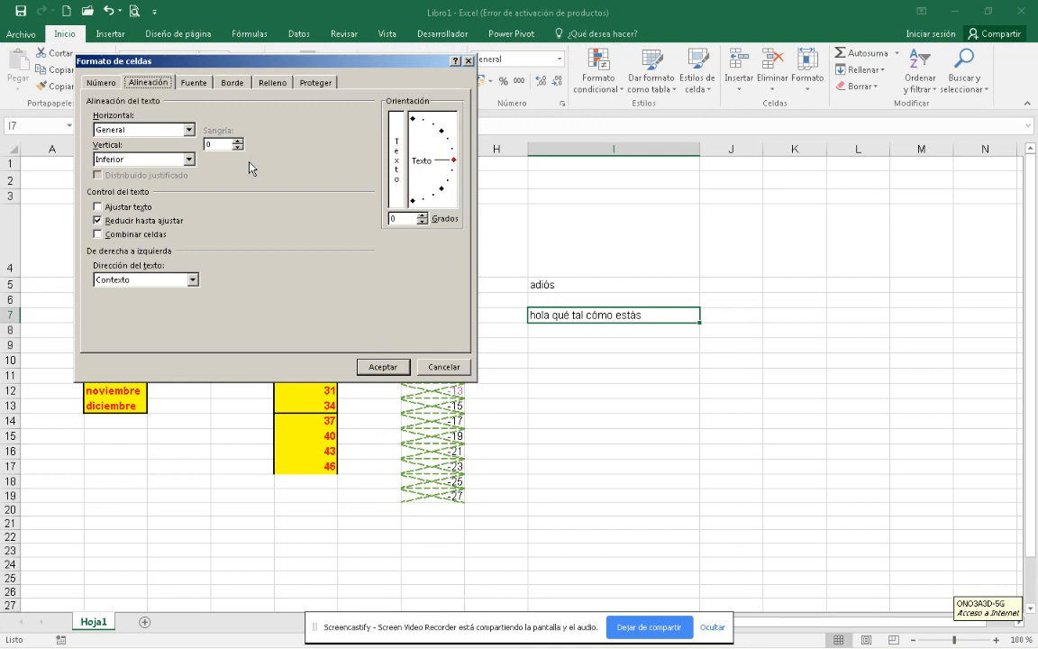
{"action": "left_click", "coordinate": [98, 220]}
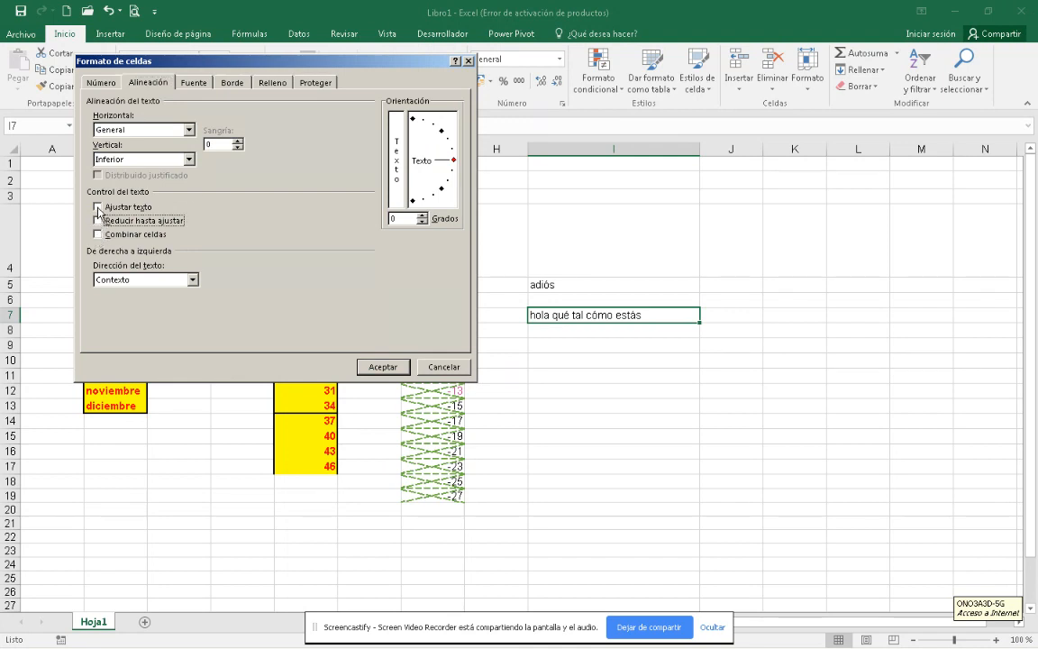
{"action": "left_click", "coordinate": [435, 367]}
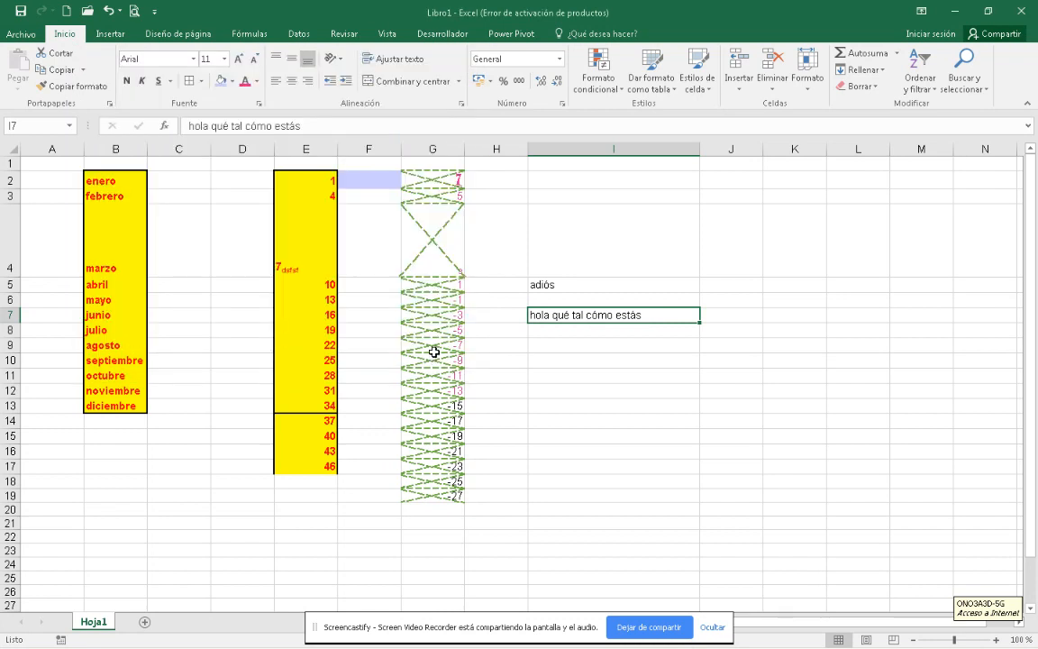
Narrow column I, and merge I7:J7 with shrink to fit turned off.
{"action": "left_click_drag", "start_coordinate": [699, 144], "coordinate": [607, 148]}
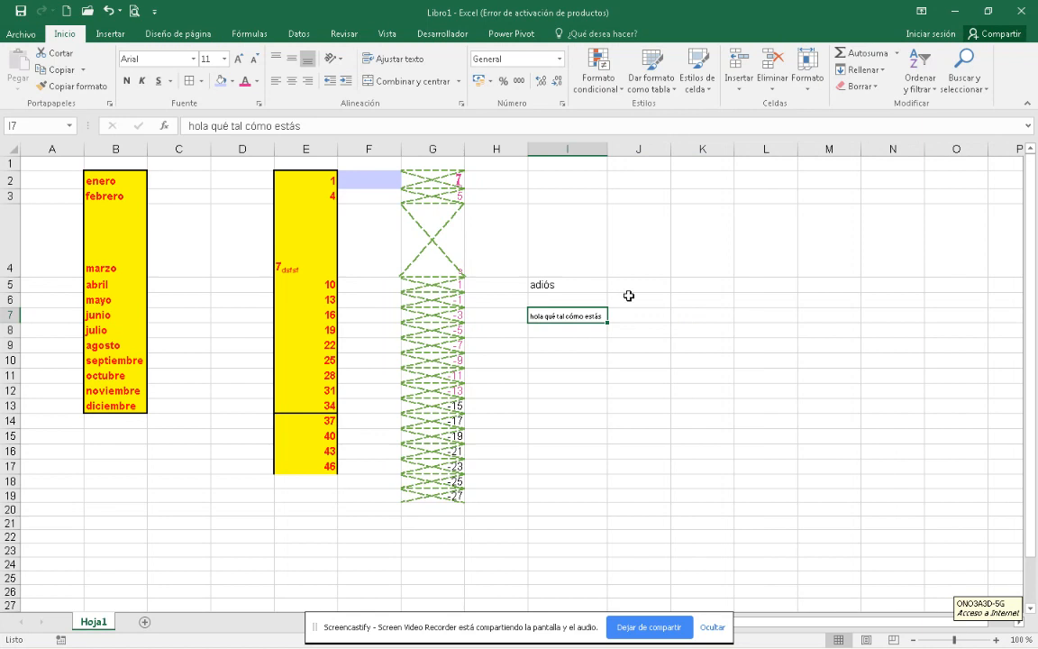
{"action": "left_click_drag", "start_coordinate": [637, 312], "coordinate": [559, 313]}
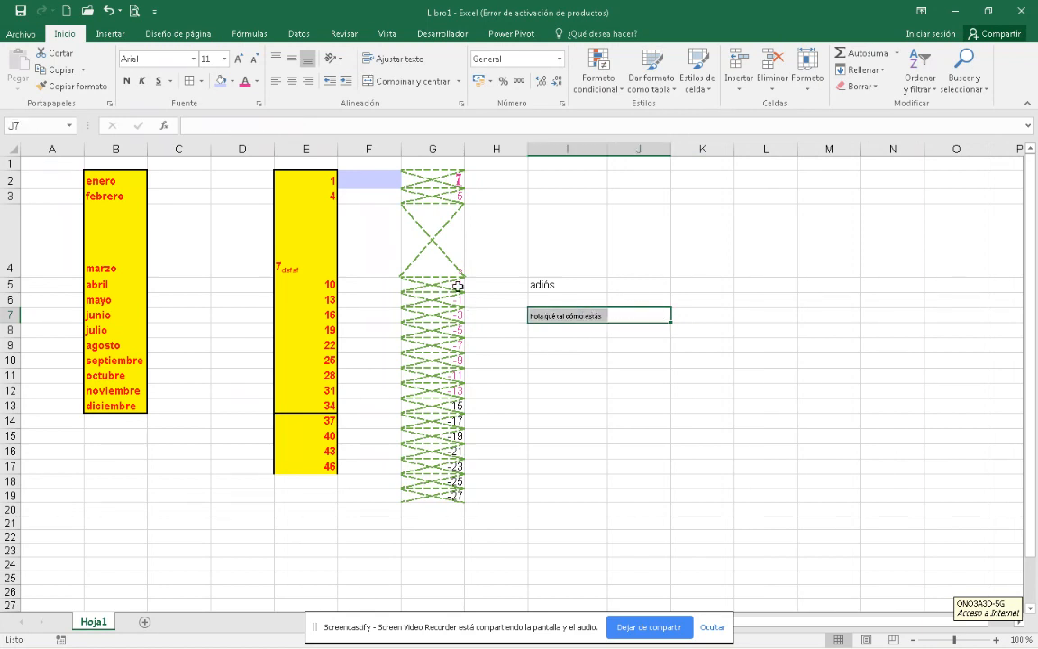
{"action": "left_click", "coordinate": [461, 104]}
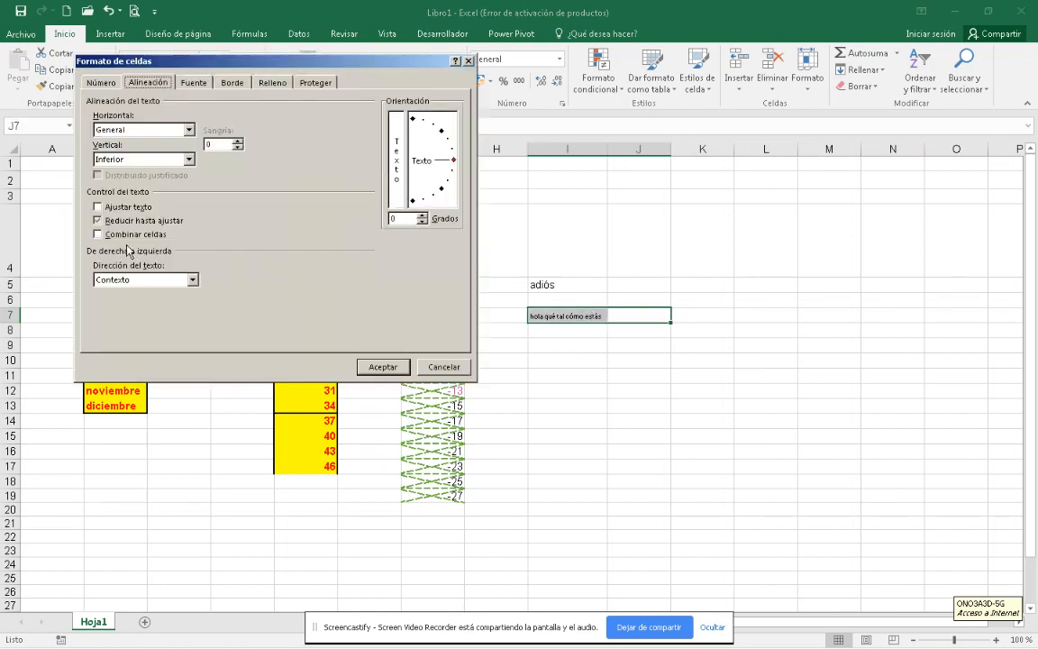
{"action": "left_click", "coordinate": [99, 220]}
{"action": "left_click", "coordinate": [99, 234]}
{"action": "left_click", "coordinate": [383, 366]}
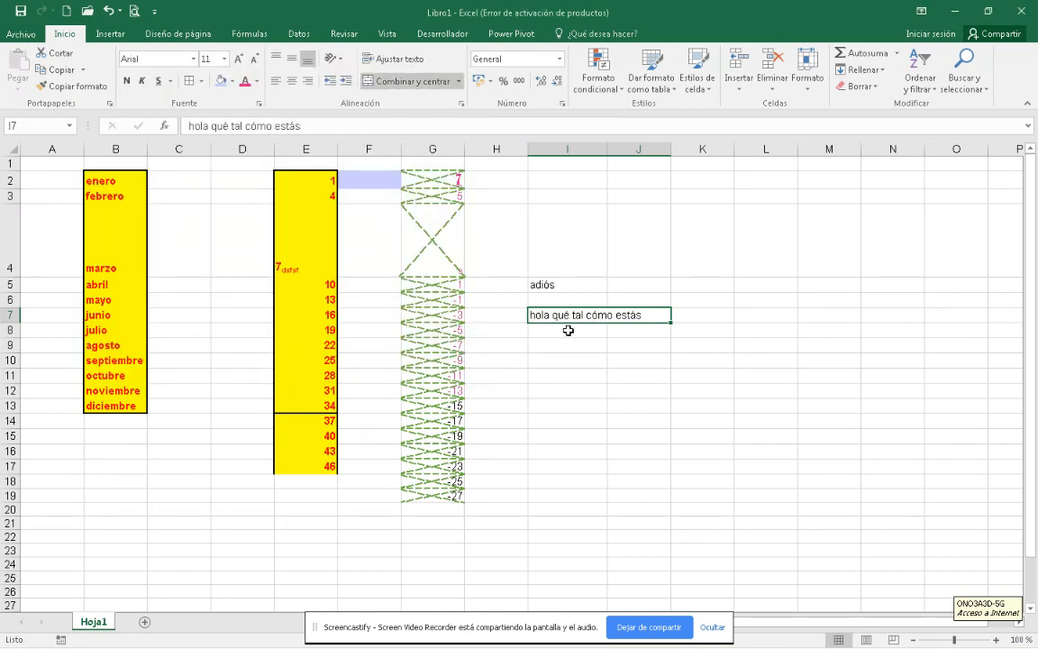
Add a black outside border around the merged cell I7:J7.
{"action": "left_click", "coordinate": [658, 348]}
{"action": "left_click", "coordinate": [597, 312]}
{"action": "left_click", "coordinate": [200, 80]}
{"action": "left_click", "coordinate": [211, 218]}
{"action": "left_click", "coordinate": [633, 372]}
{"action": "left_click", "coordinate": [591, 299]}
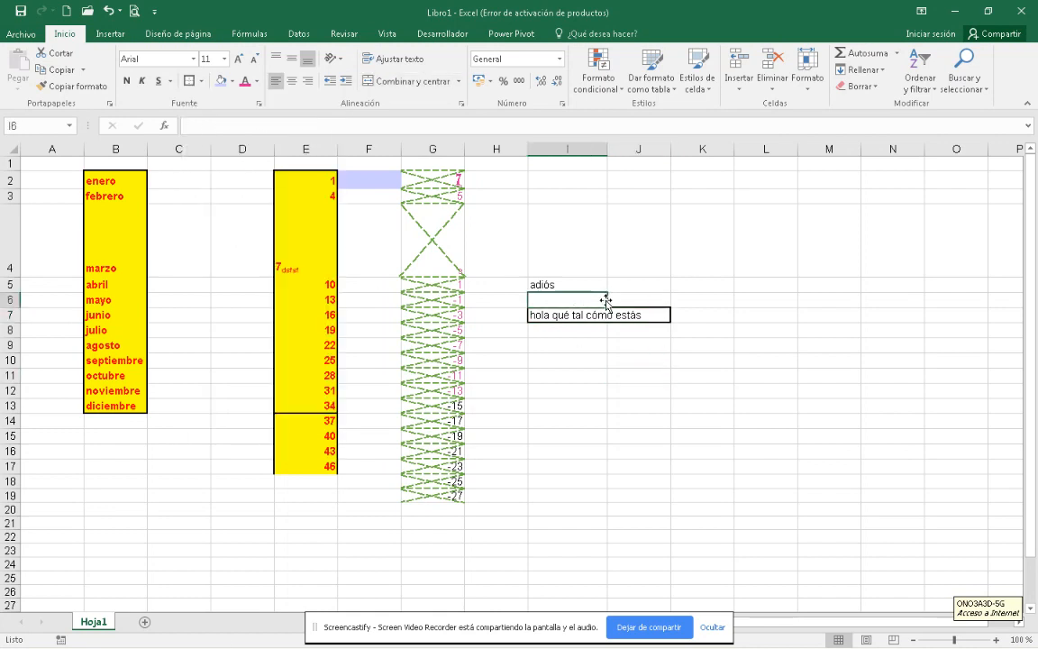
Move the merged, bordered cell from I7:J7 down to I9:J9.
{"action": "left_click", "coordinate": [635, 299]}
{"action": "left_click", "coordinate": [635, 315]}
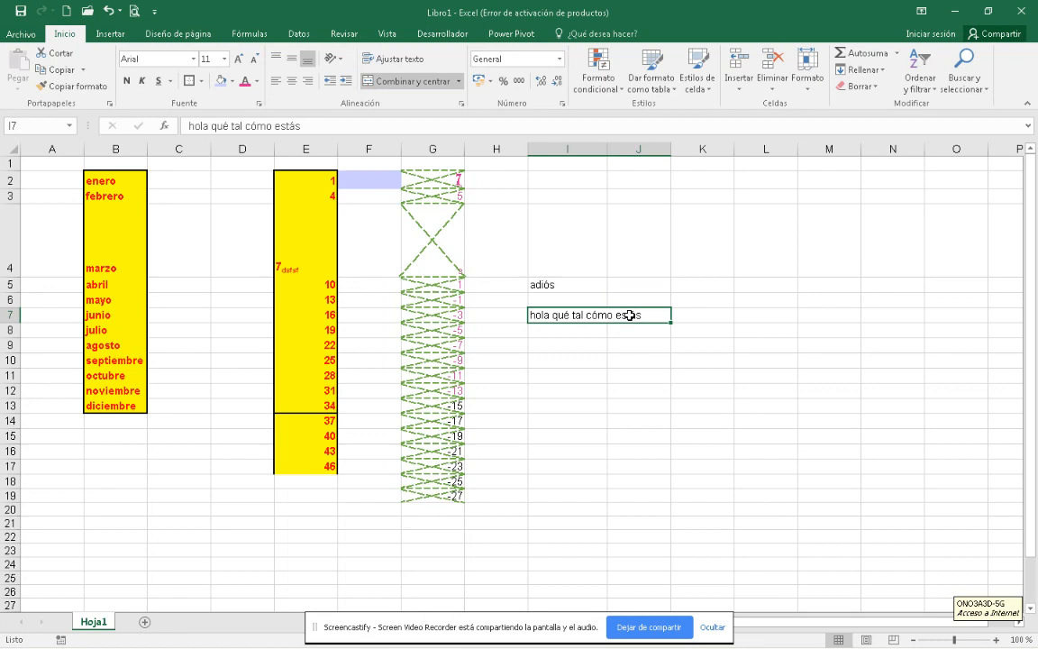
{"action": "mouse_move", "coordinate": [631, 328]}
{"action": "left_mouse_down"}
{"action": "mouse_move", "coordinate": [625, 373]}
{"action": "mouse_move", "coordinate": [621, 345]}
{"action": "left_mouse_up"}
{"action": "left_click", "coordinate": [629, 303]}
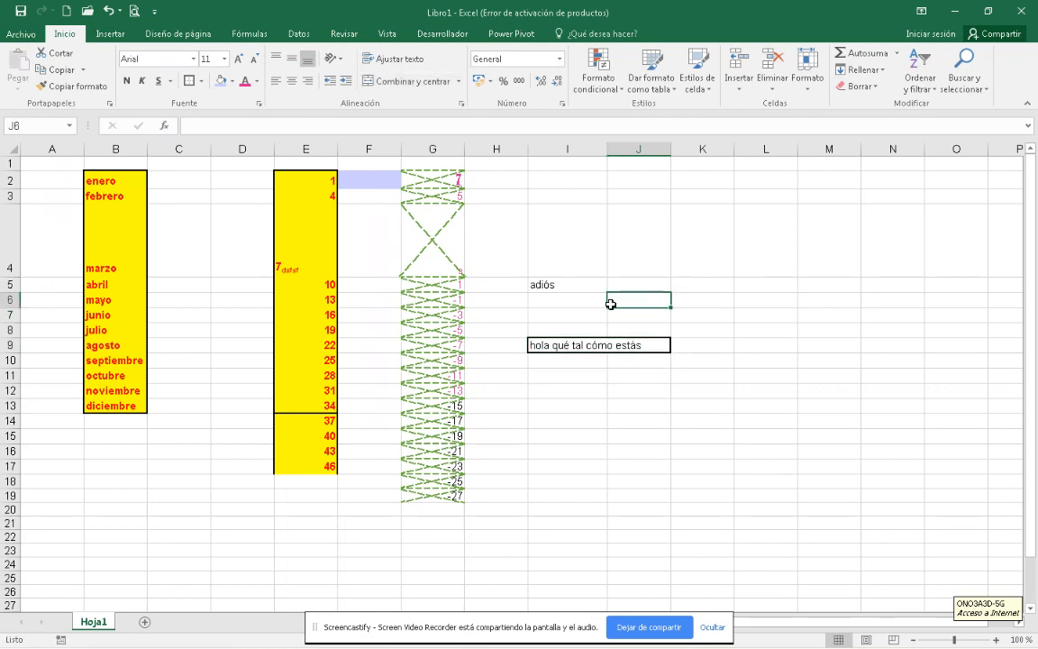
{"action": "left_click", "coordinate": [582, 301]}
{"action": "left_click_drag", "start_coordinate": [645, 301], "coordinate": [593, 304]}
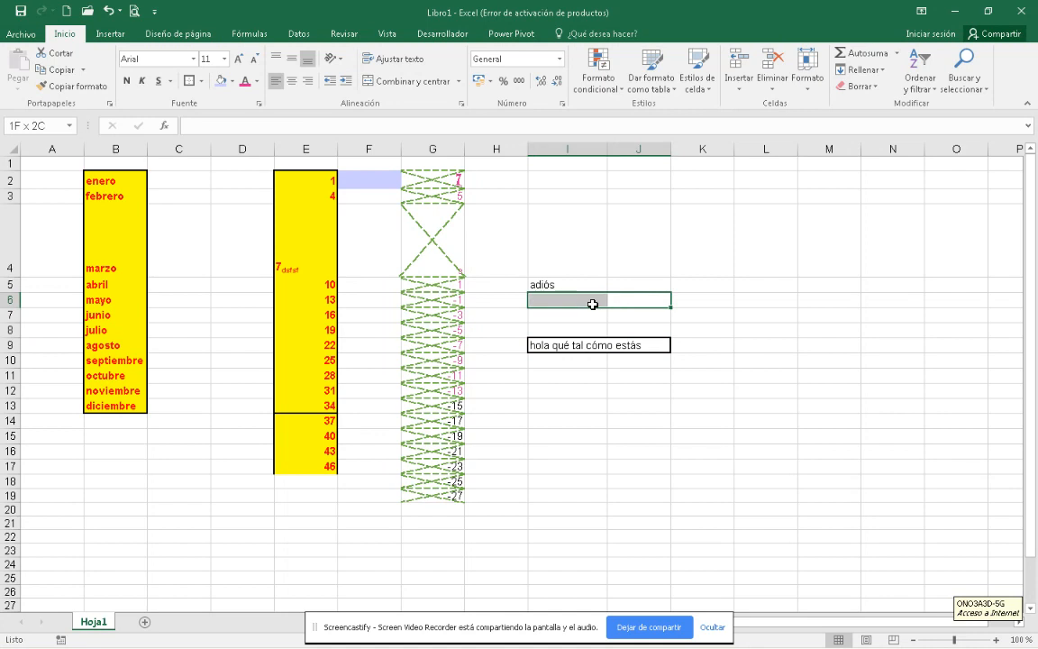
{"action": "left_click", "coordinate": [658, 331]}
Unmerge I9:J9, leaving its cell format settings dialog without changes.
{"action": "left_click", "coordinate": [644, 347]}
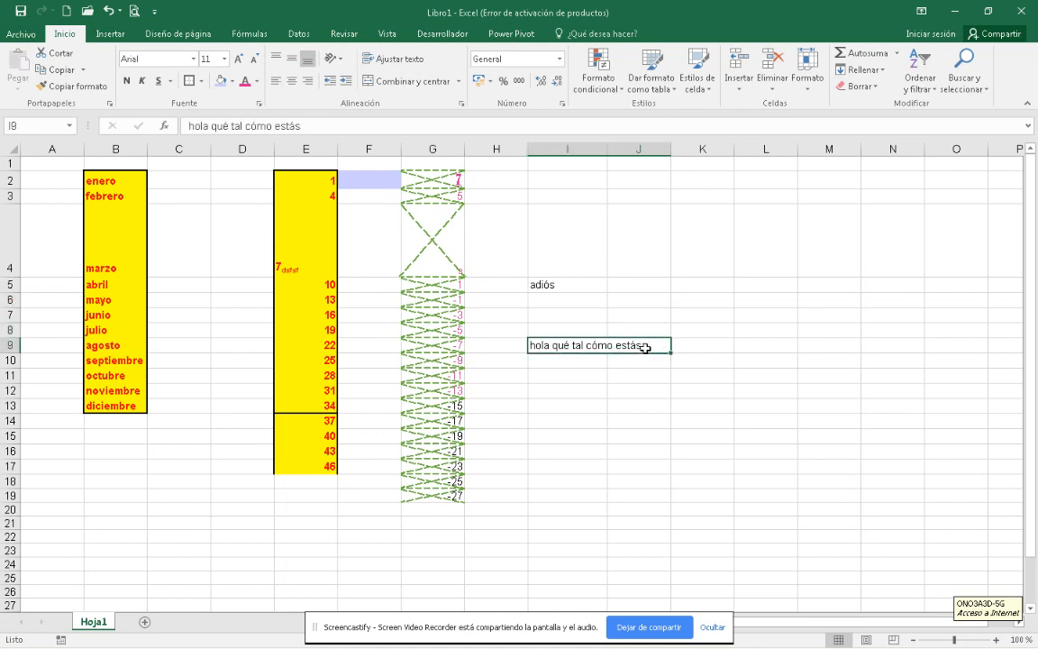
{"action": "left_click", "coordinate": [461, 104]}
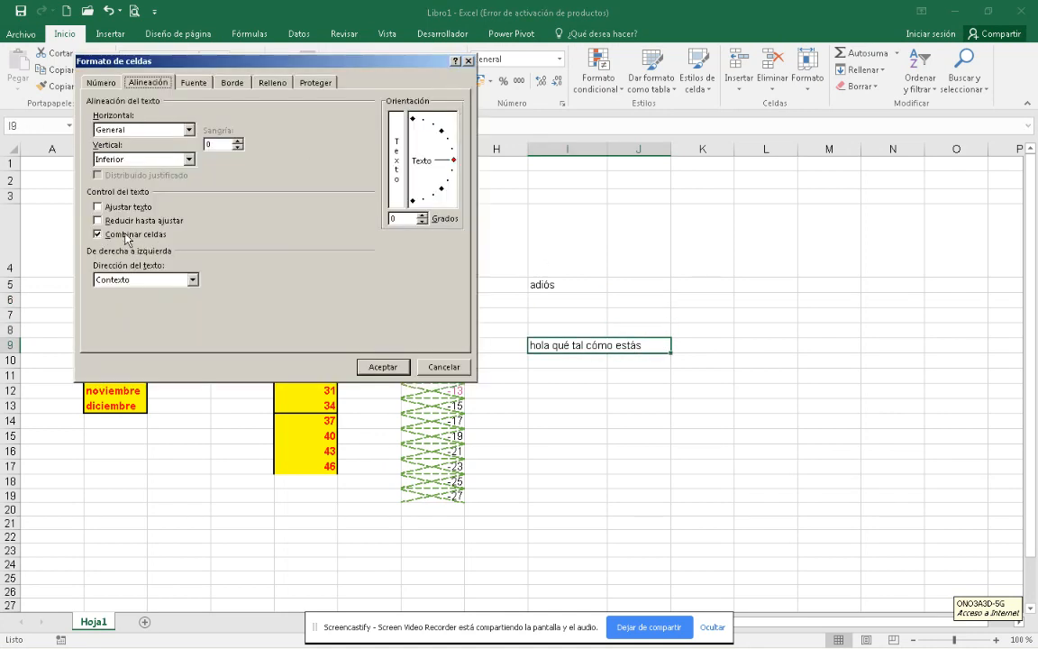
{"action": "left_click", "coordinate": [433, 365]}
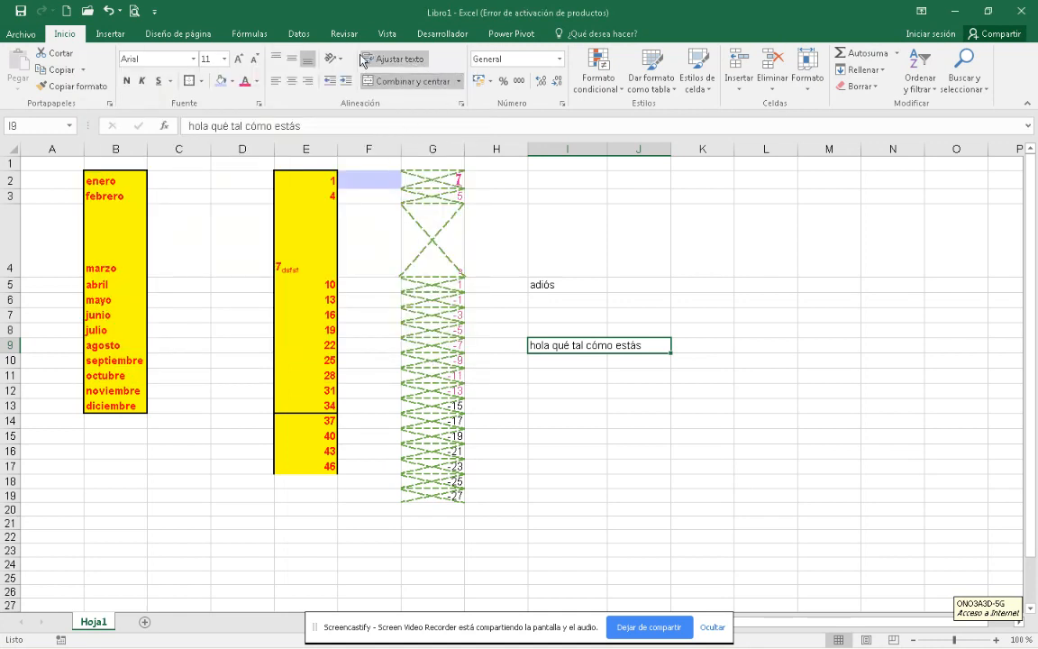
{"action": "left_click", "coordinate": [459, 82]}
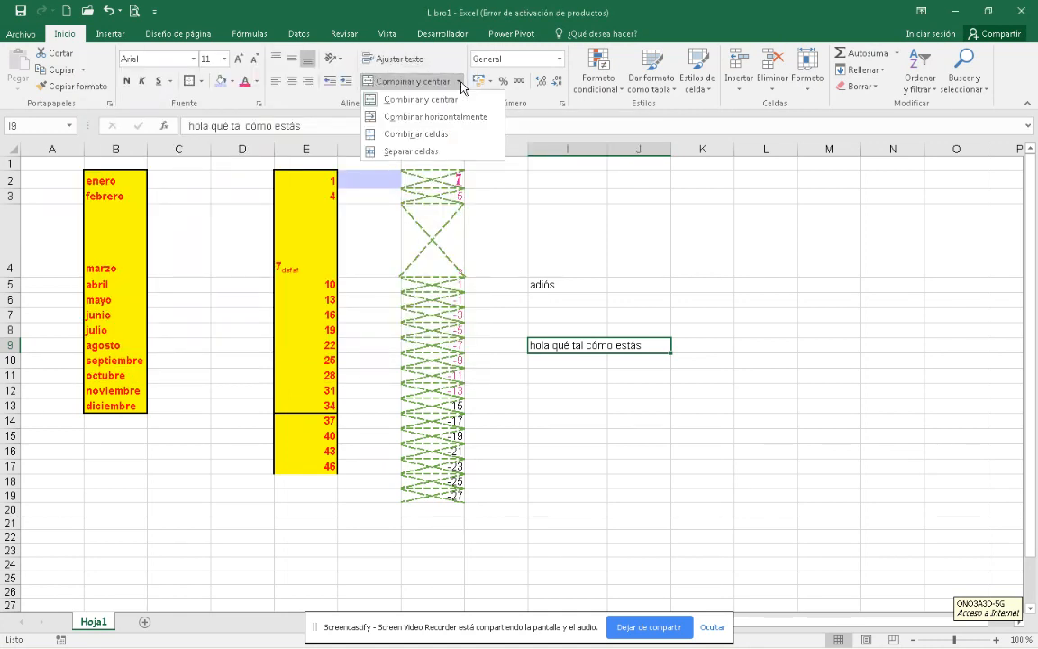
{"action": "left_click", "coordinate": [394, 100]}
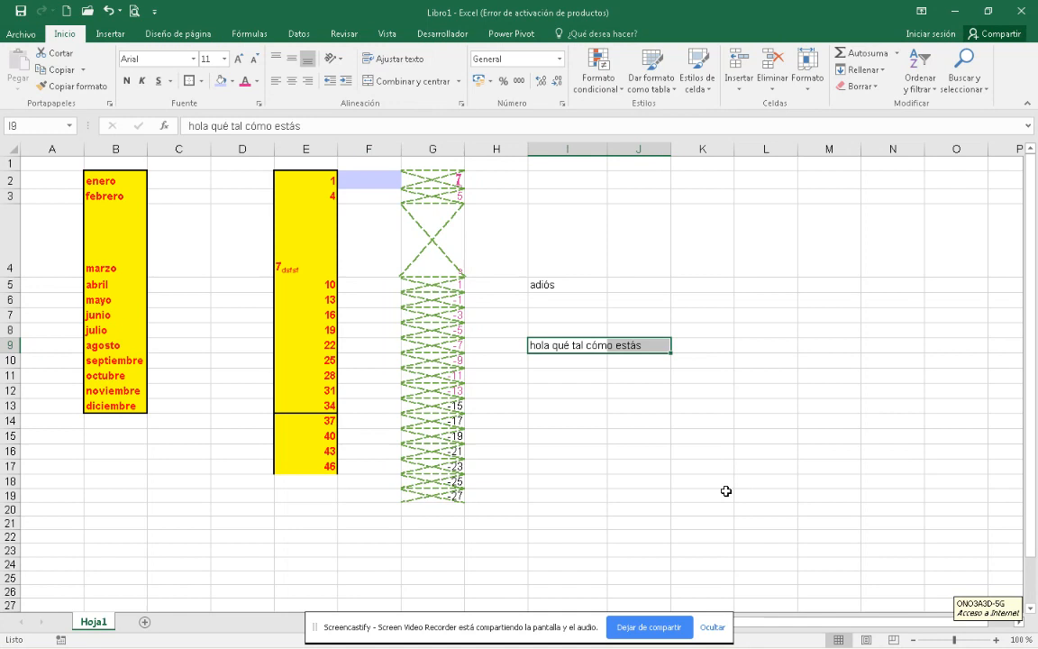
Merge and center the text "hola qué tal cómo estás" across I9:J9.
{"action": "left_click", "coordinate": [617, 442]}
{"action": "left_click", "coordinate": [606, 346]}
{"action": "left_click_drag", "start_coordinate": [586, 344], "coordinate": [621, 345]}
{"action": "left_click", "coordinate": [385, 83]}
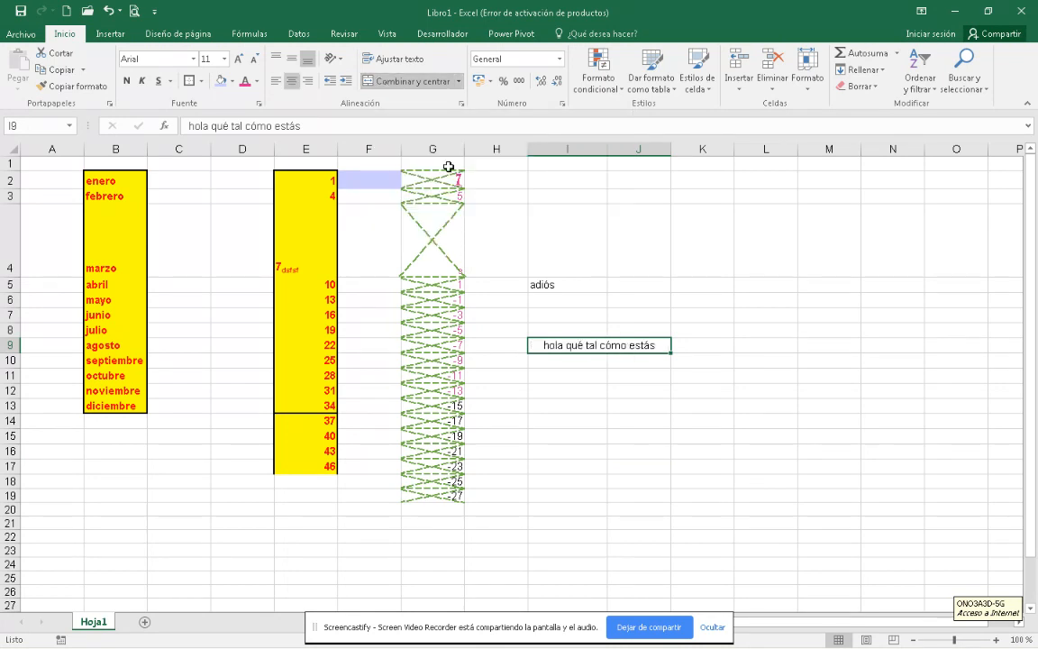
Merge I5:J5, which holds "adiós", horizontally using Combinar horizontalmente.
{"action": "left_click", "coordinate": [562, 281]}
{"action": "left_click_drag", "start_coordinate": [562, 281], "coordinate": [618, 283]}
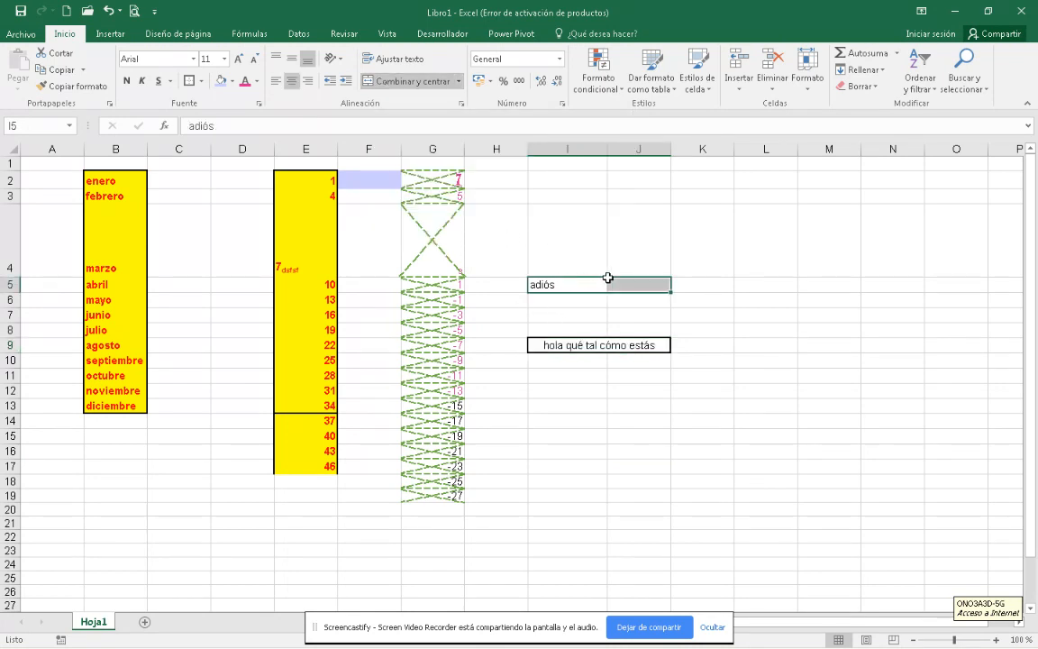
{"action": "left_click", "coordinate": [457, 81]}
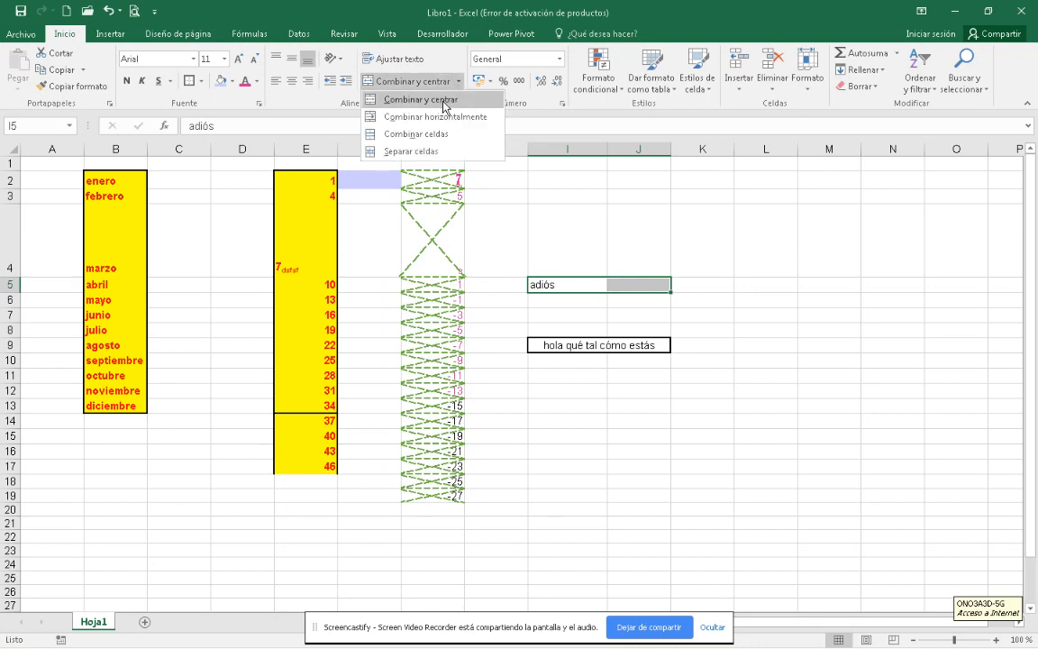
{"action": "left_click", "coordinate": [441, 118]}
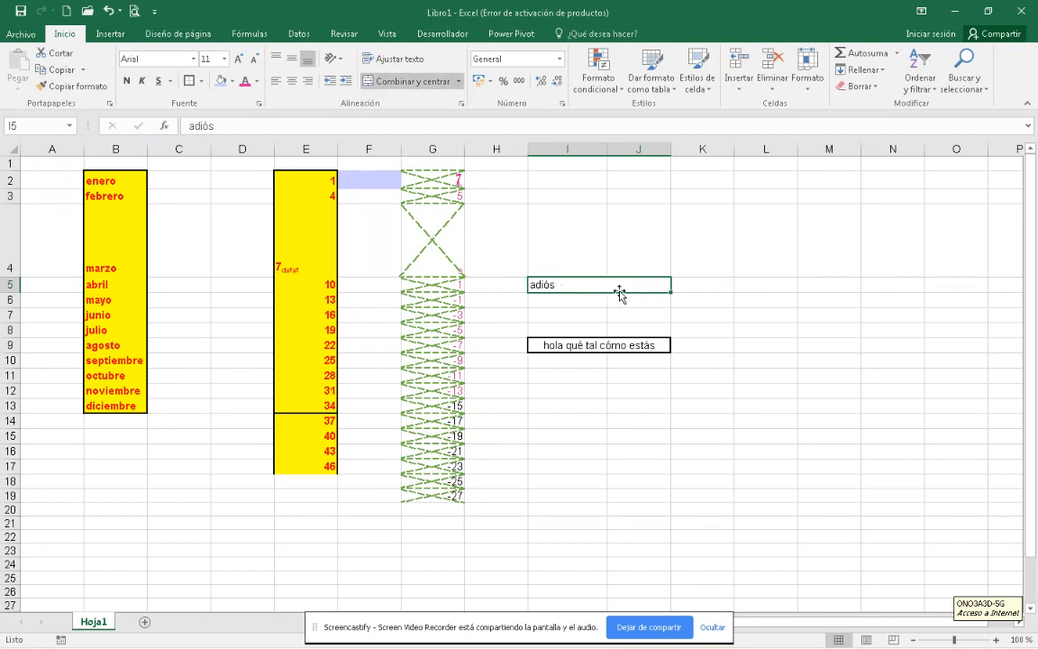
{"action": "left_click", "coordinate": [459, 82]}
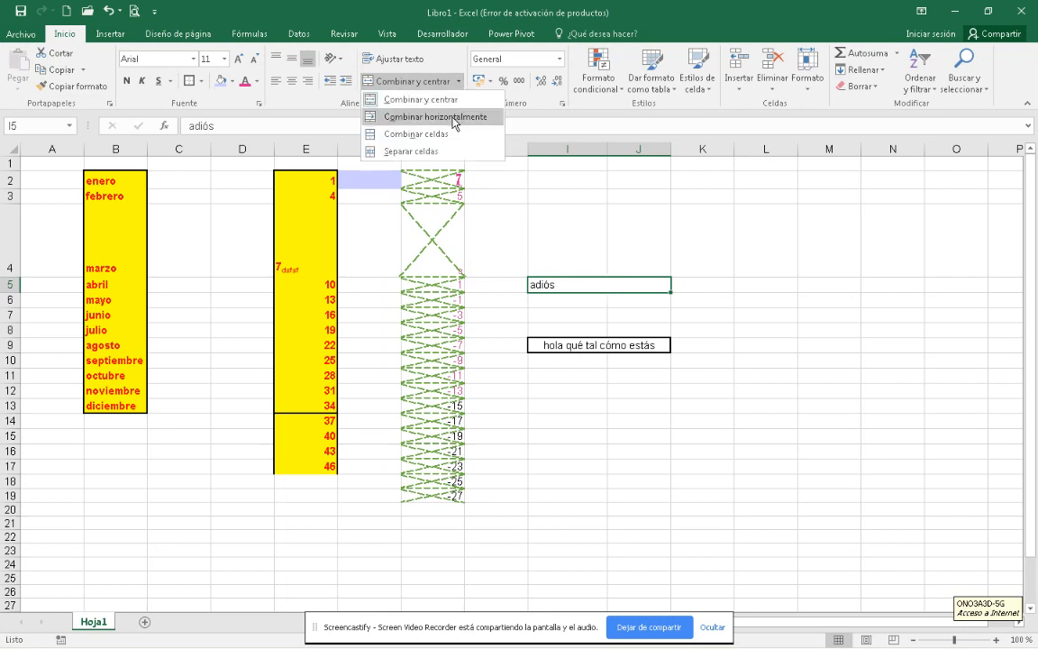
{"action": "left_click", "coordinate": [453, 119]}
Switch I5:J5 with "adiós" to a merged and centered cell, and separate the two cells again.
{"action": "left_click", "coordinate": [458, 81]}
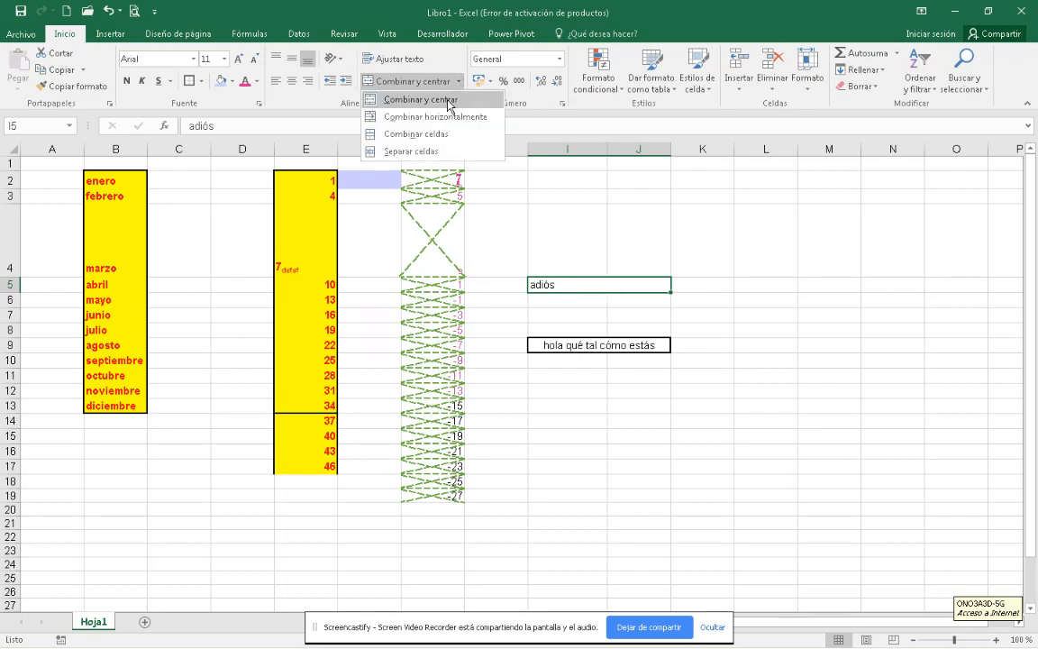
{"action": "left_click", "coordinate": [437, 97]}
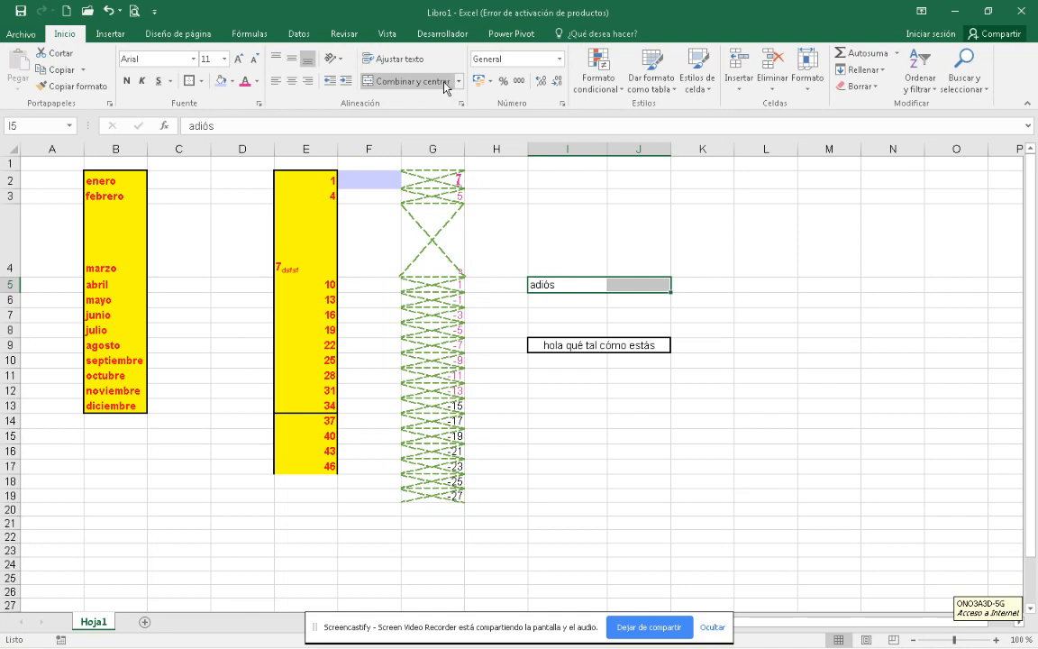
{"action": "left_click", "coordinate": [445, 83]}
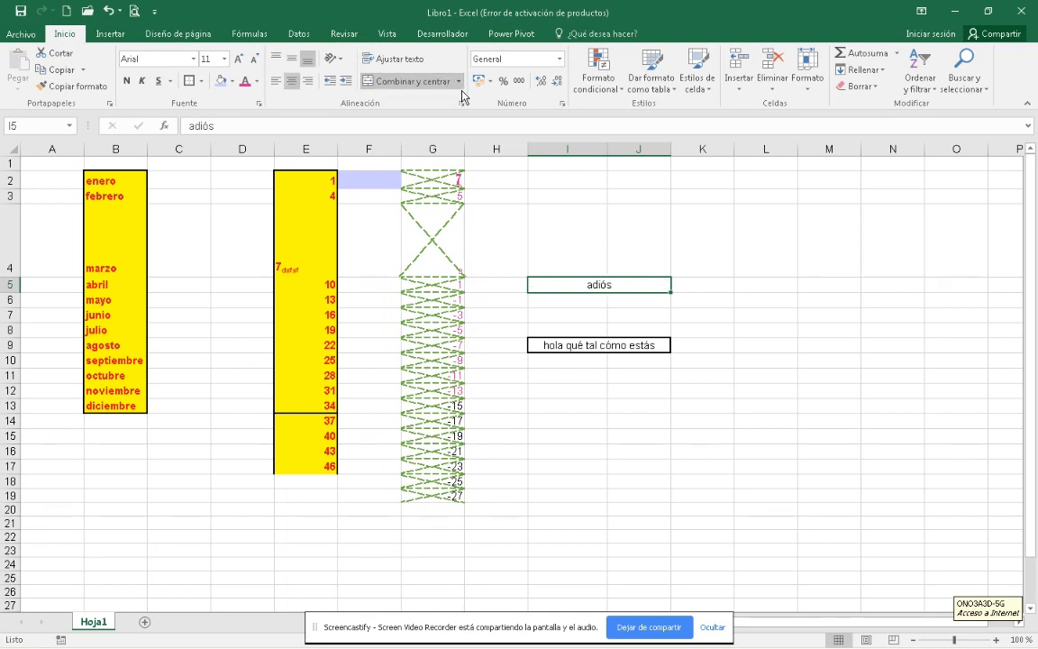
{"action": "left_click", "coordinate": [459, 82]}
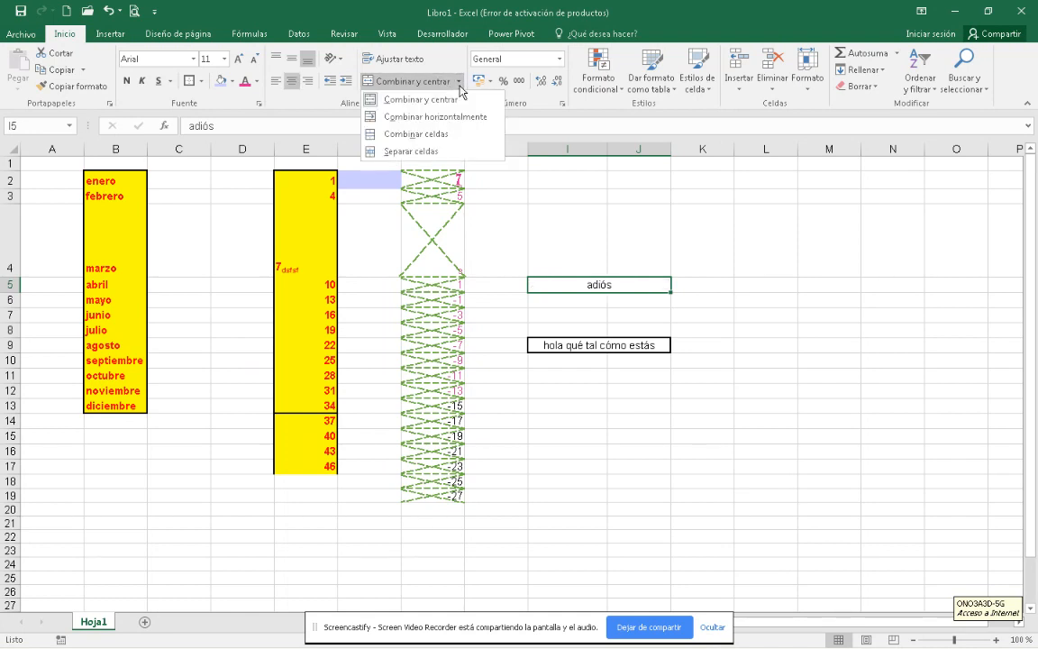
{"action": "left_click", "coordinate": [411, 152]}
Unmerge I9:J9, which holds "hola qué tal cómo estás".
{"action": "left_click", "coordinate": [568, 347]}
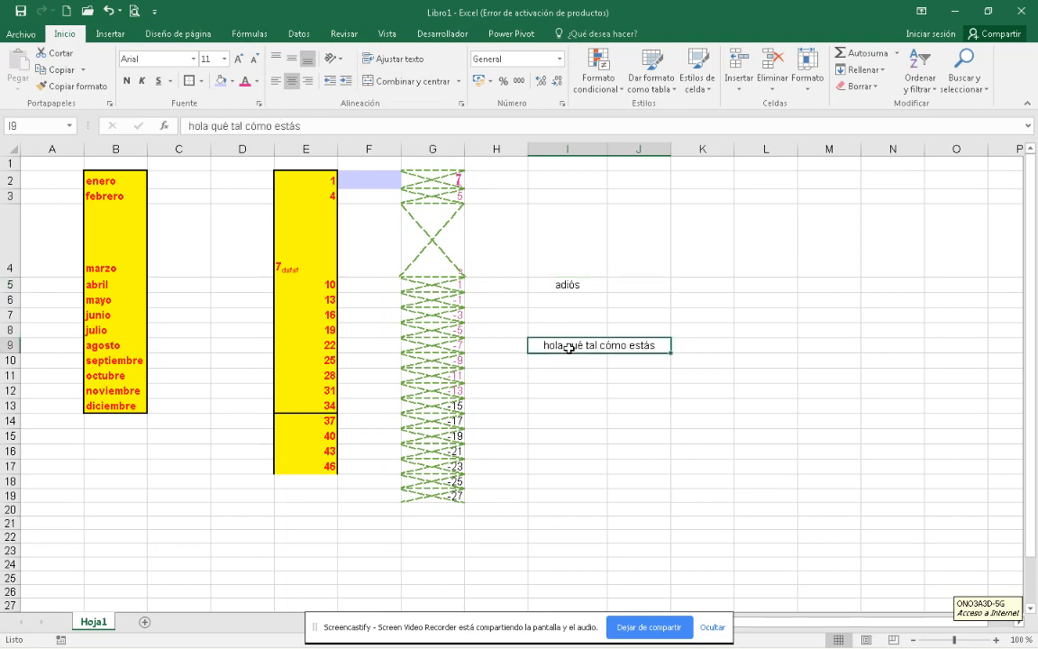
{"action": "left_click", "coordinate": [420, 81]}
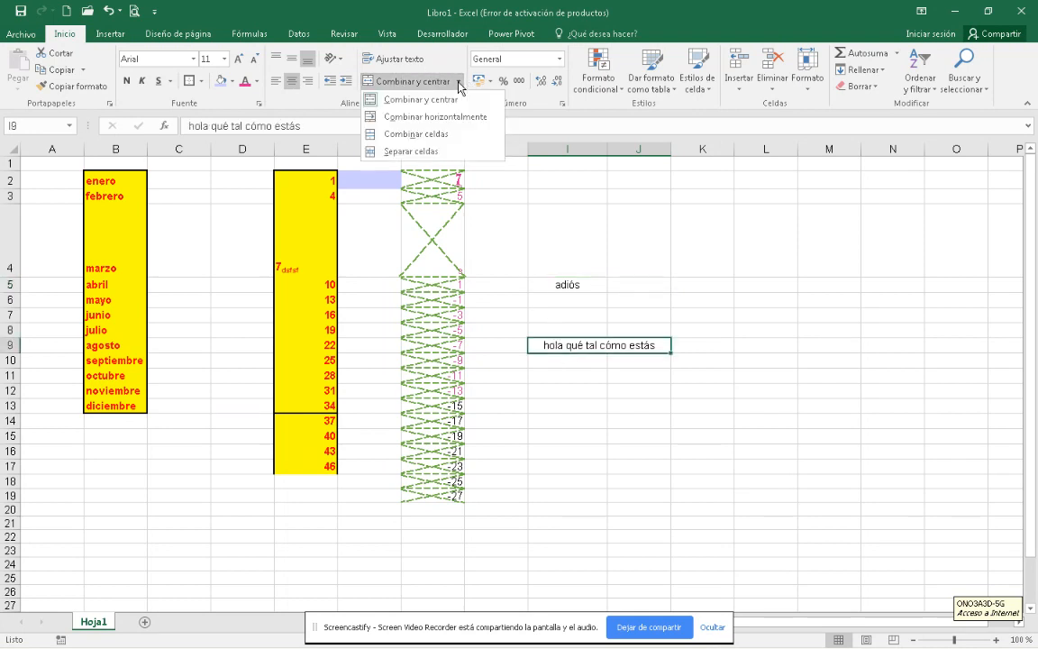
{"action": "left_click", "coordinate": [413, 152]}
Merge and center C12:K13, accepting the loss of all but the first value, and undo that merge.
{"action": "left_click", "coordinate": [575, 407]}
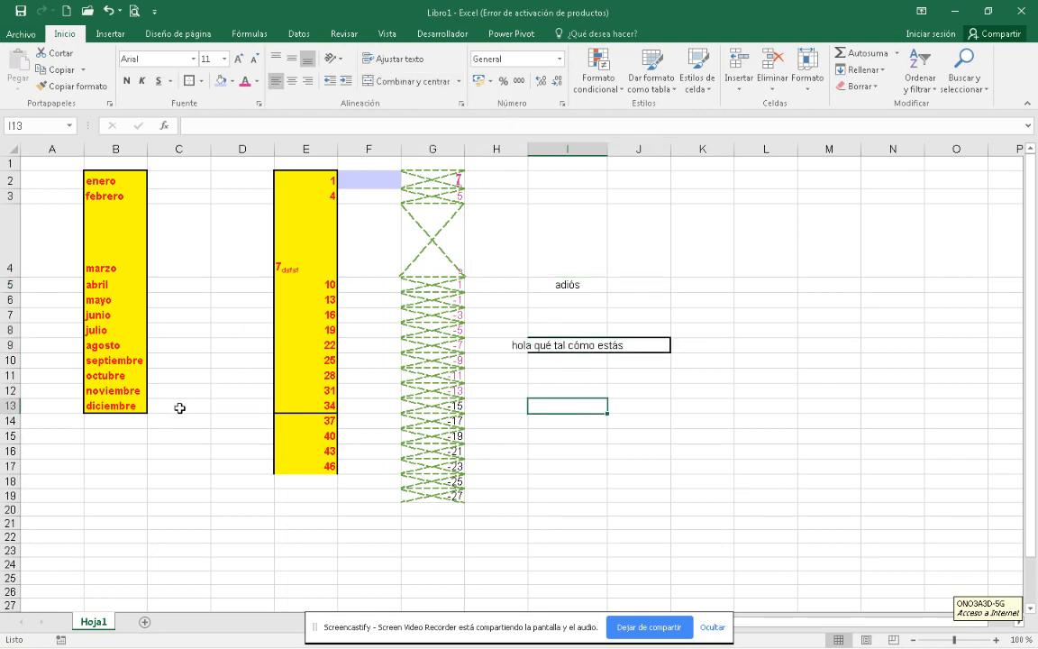
{"action": "left_click_drag", "start_coordinate": [180, 408], "coordinate": [698, 385]}
{"action": "left_click", "coordinate": [423, 84]}
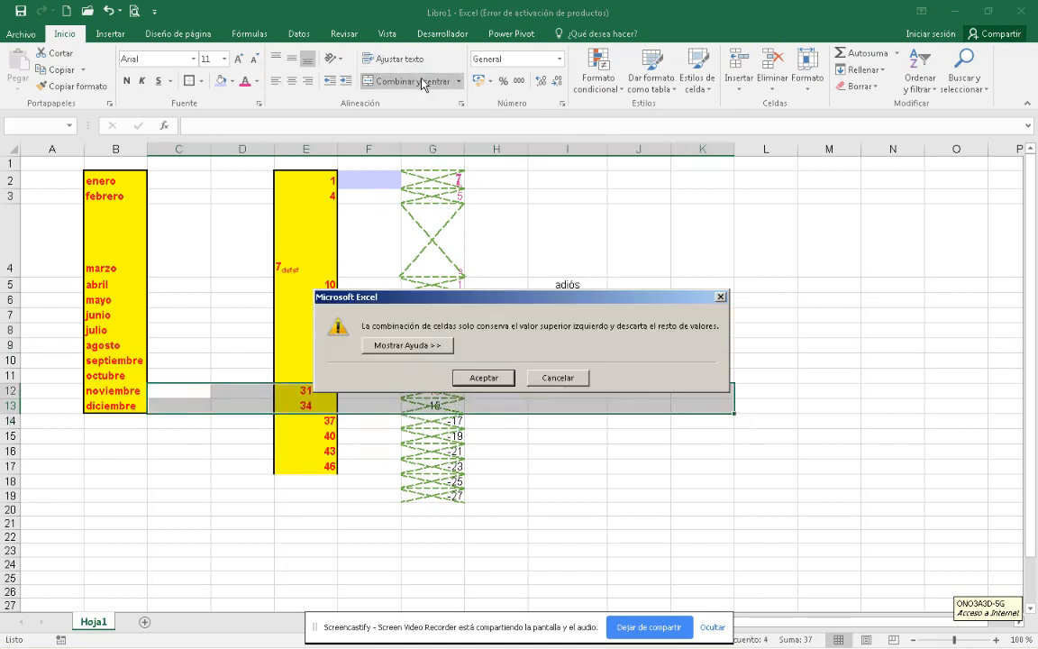
{"action": "left_click", "coordinate": [484, 375]}
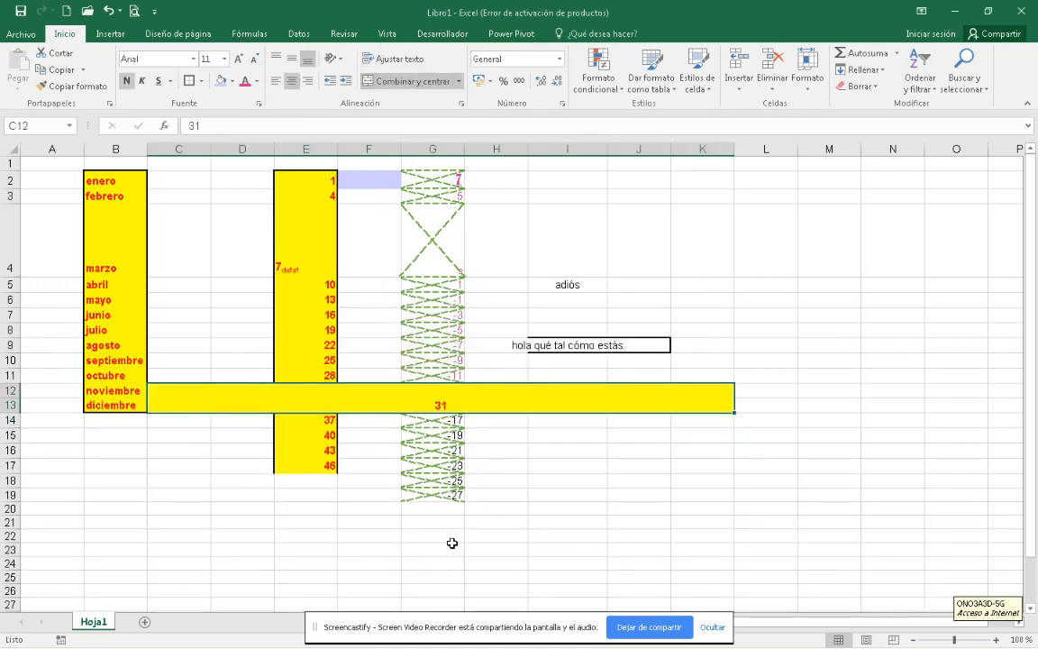
{"action": "left_click", "coordinate": [543, 494]}
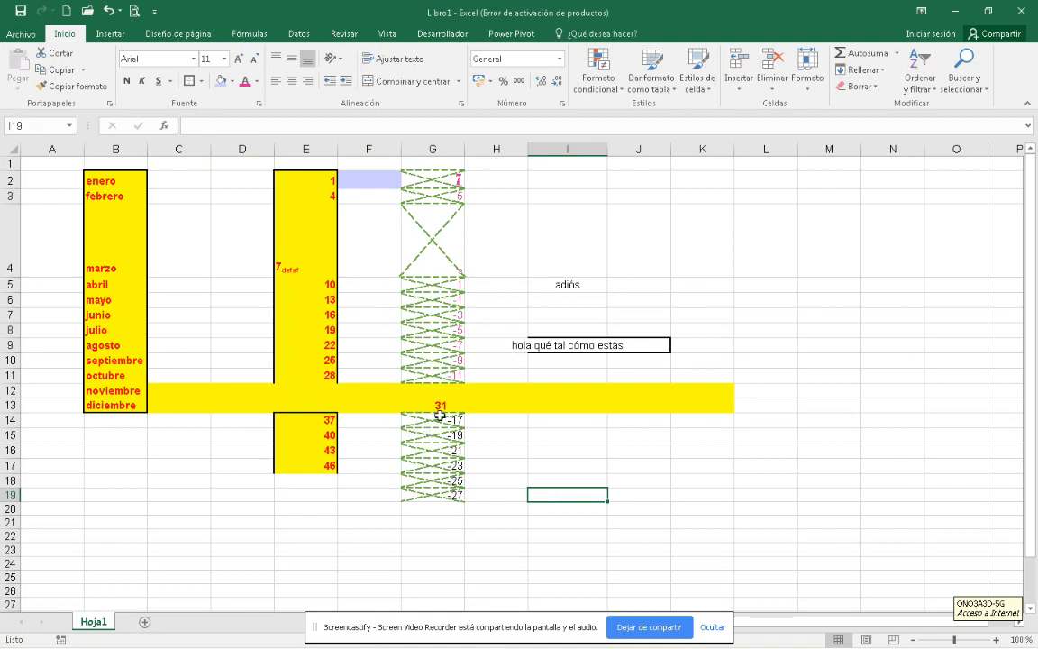
{"action": "key", "text": "ctrl+z"}
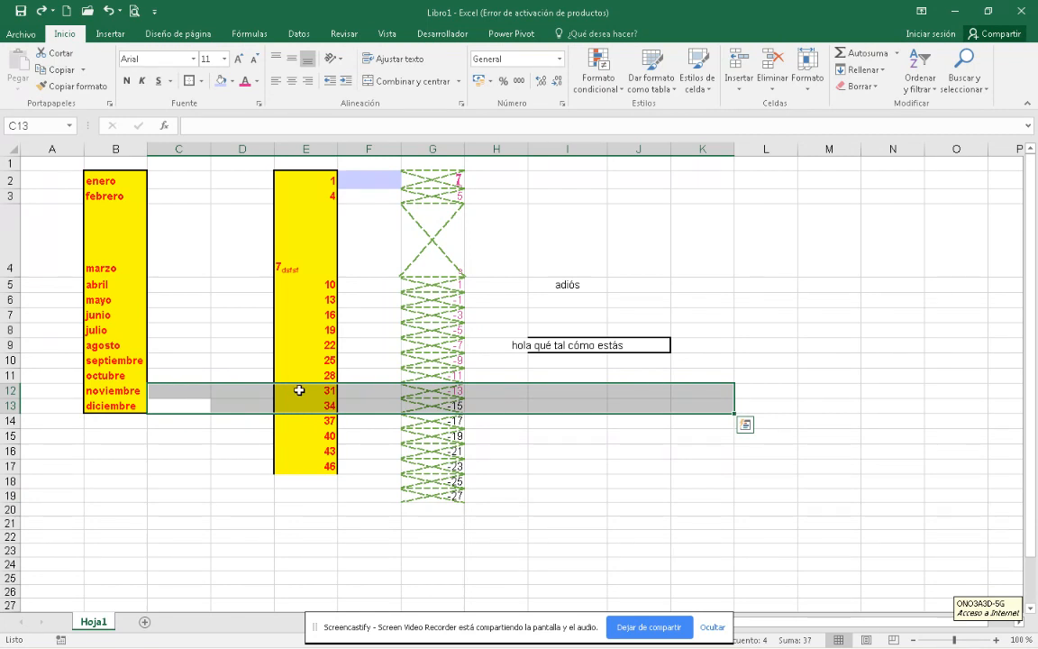
Merge and center C12:K13 once more, and undo both this merge and the earlier unmerging of I9:J9.
{"action": "left_click", "coordinate": [363, 79]}
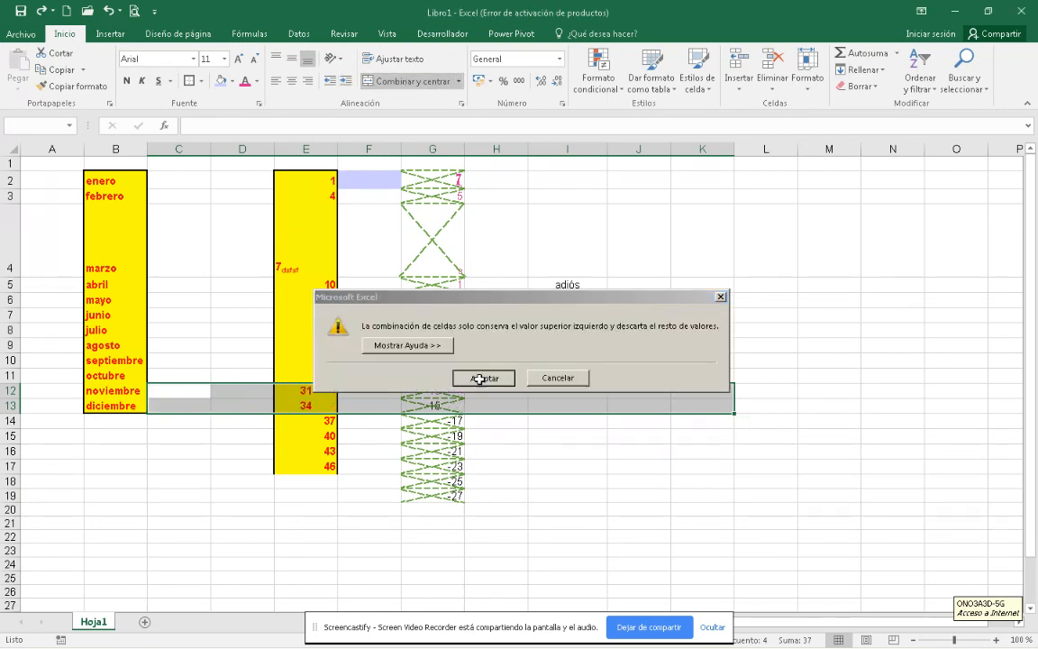
{"action": "left_click", "coordinate": [481, 378]}
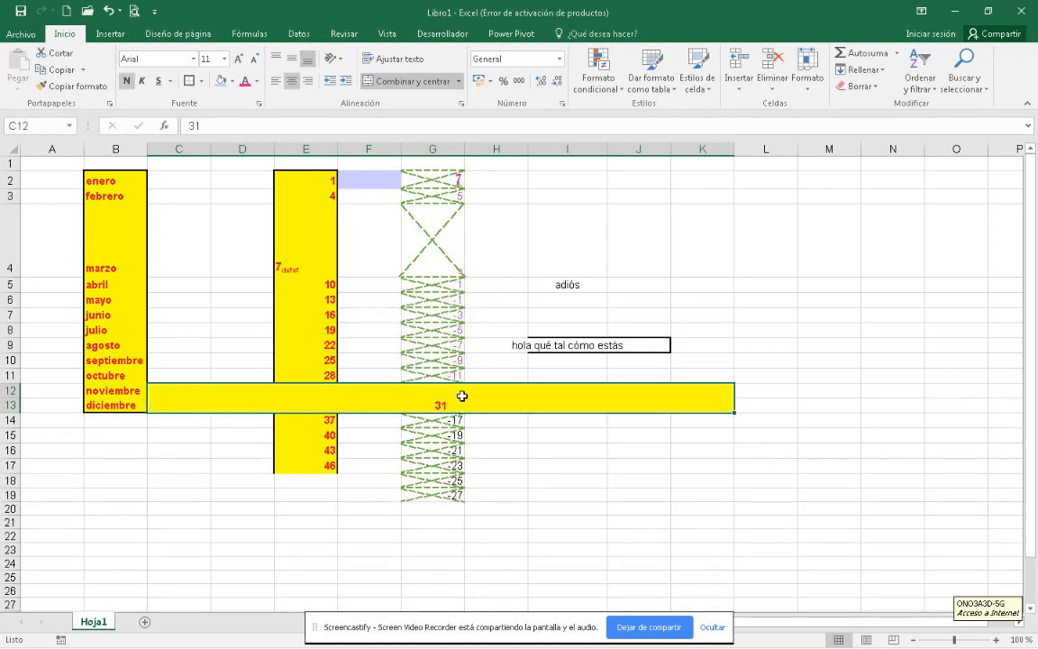
{"action": "left_click", "coordinate": [557, 453]}
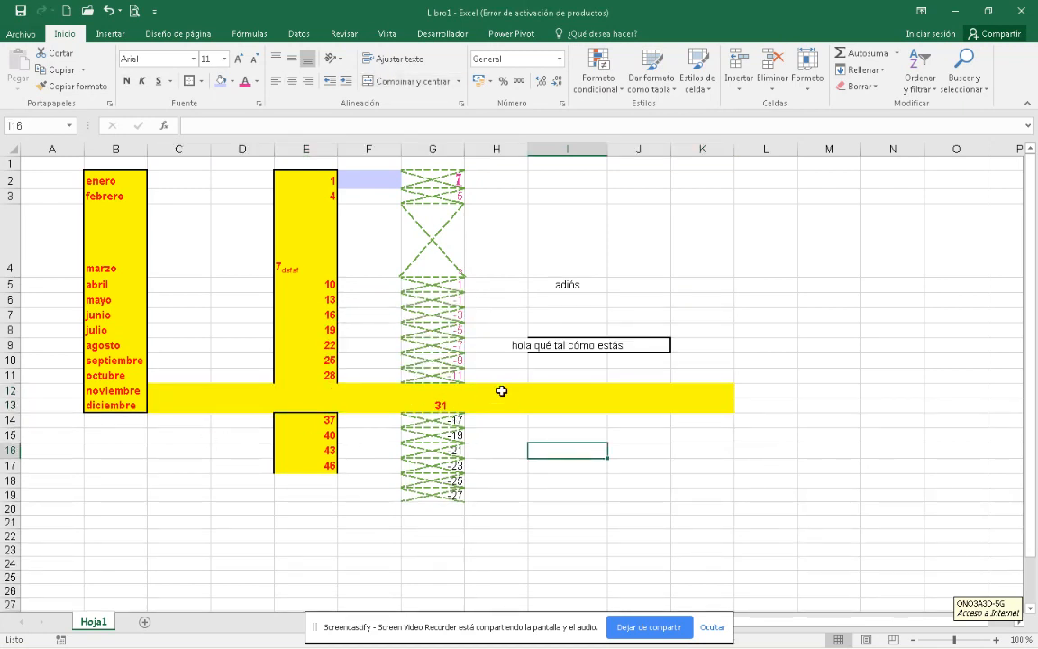
{"action": "left_click", "coordinate": [503, 398]}
{"action": "key", "text": "ctrl+z"}
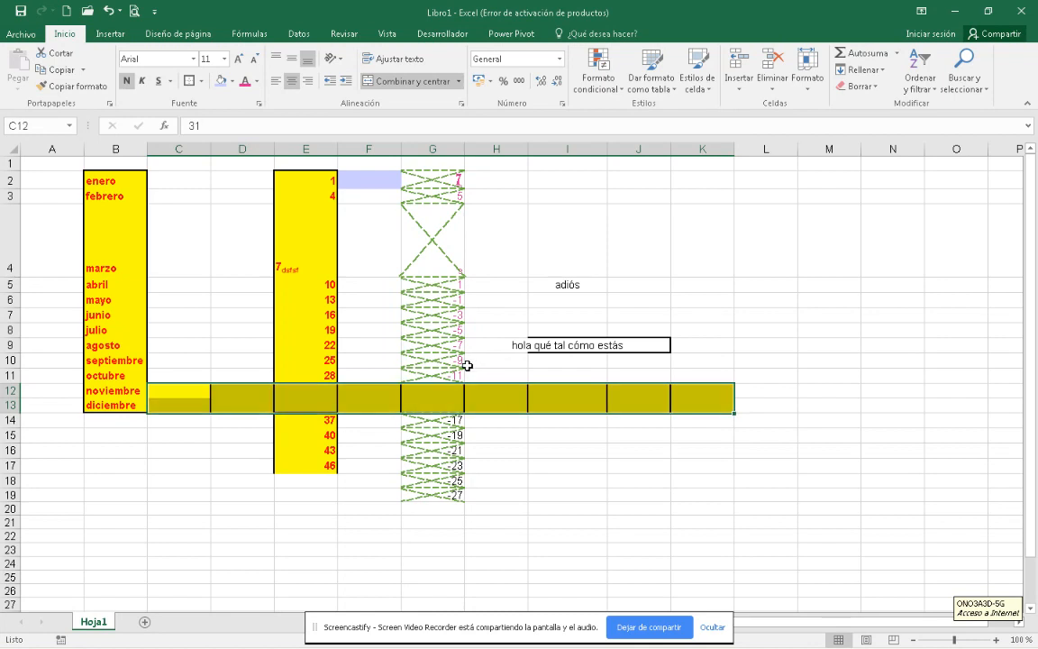
{"action": "key", "text": "ctrl+z"}
{"action": "key", "text": "ctrl+z"}
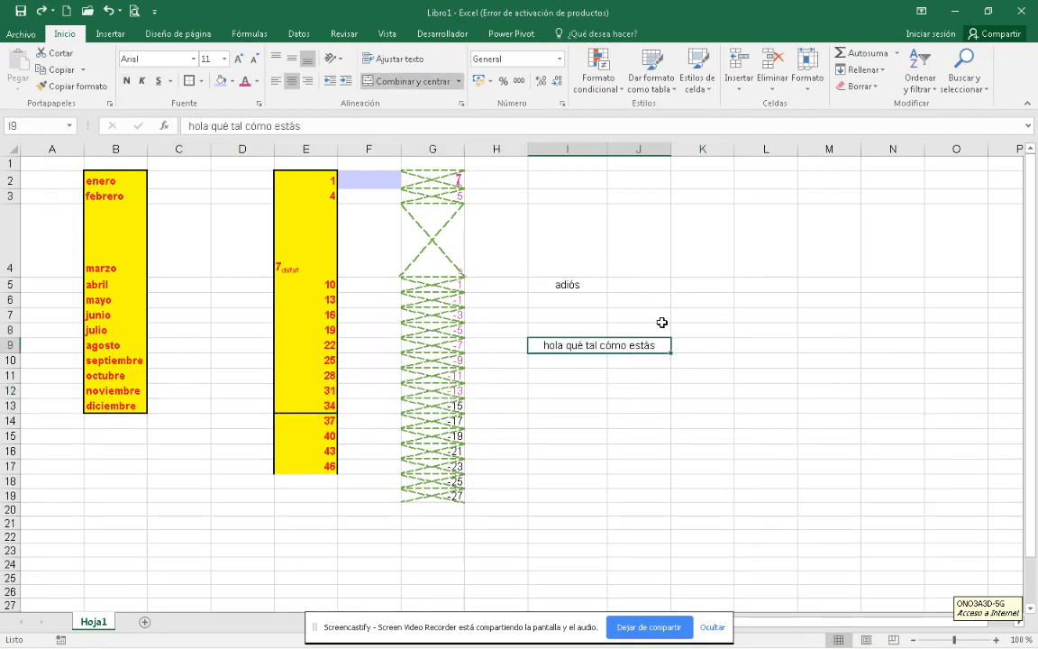
Delete the texts from the merged cell I9:J9 and from I5.
{"action": "left_click", "coordinate": [559, 283]}
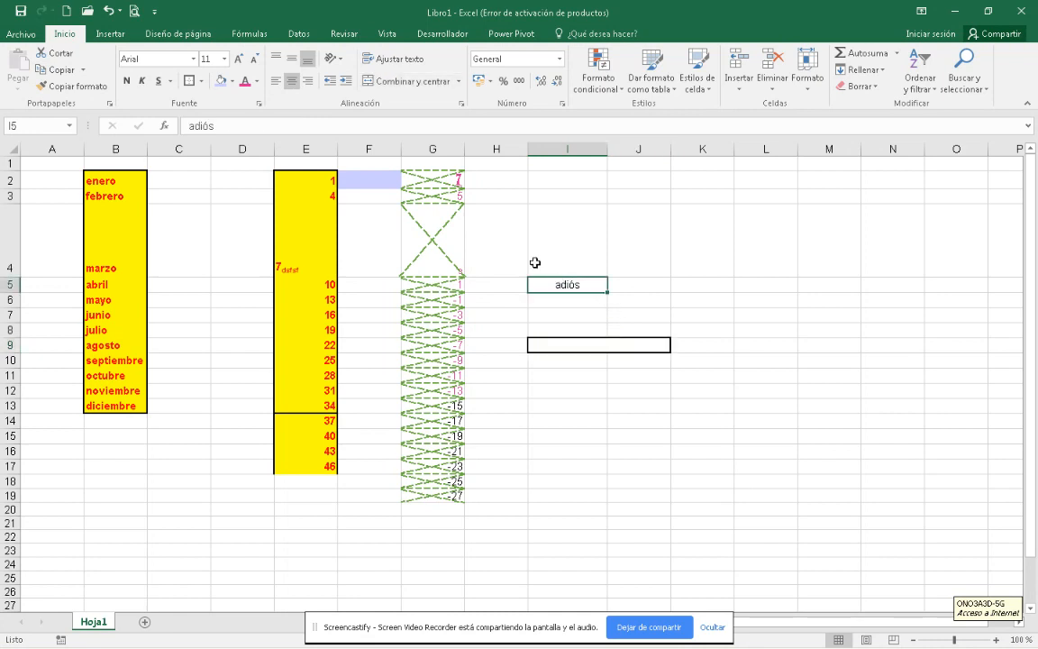
{"action": "left_click_drag", "start_coordinate": [470, 163], "coordinate": [549, 504]}
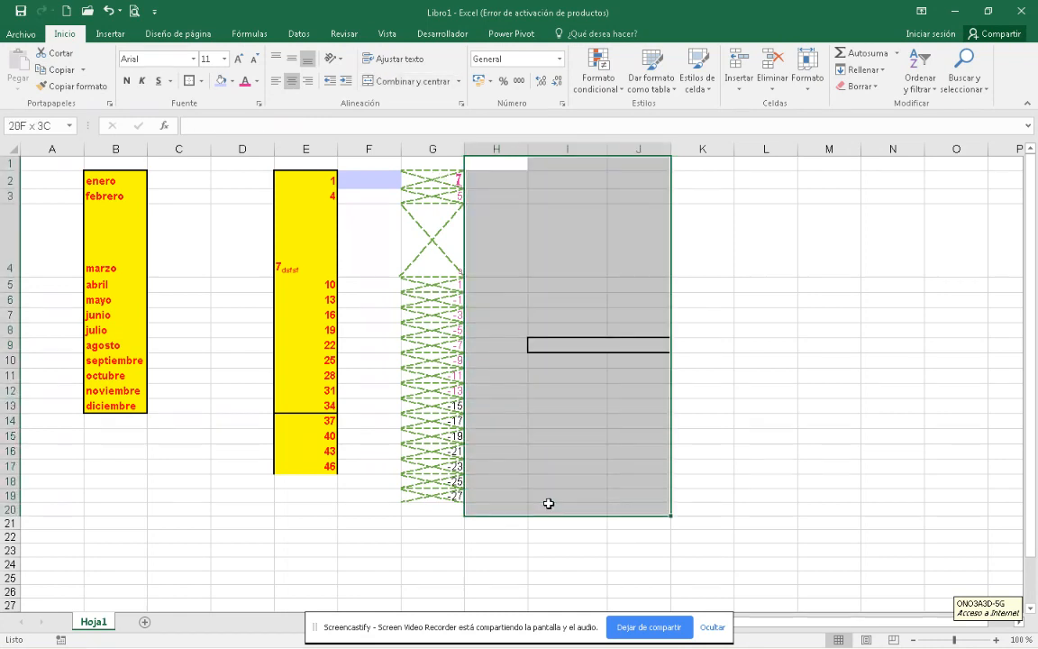
Try to move the blank range L2:N15 over G2:I15, overlapping the merged cell in row 9.
{"action": "left_click_drag", "start_coordinate": [764, 180], "coordinate": [883, 439]}
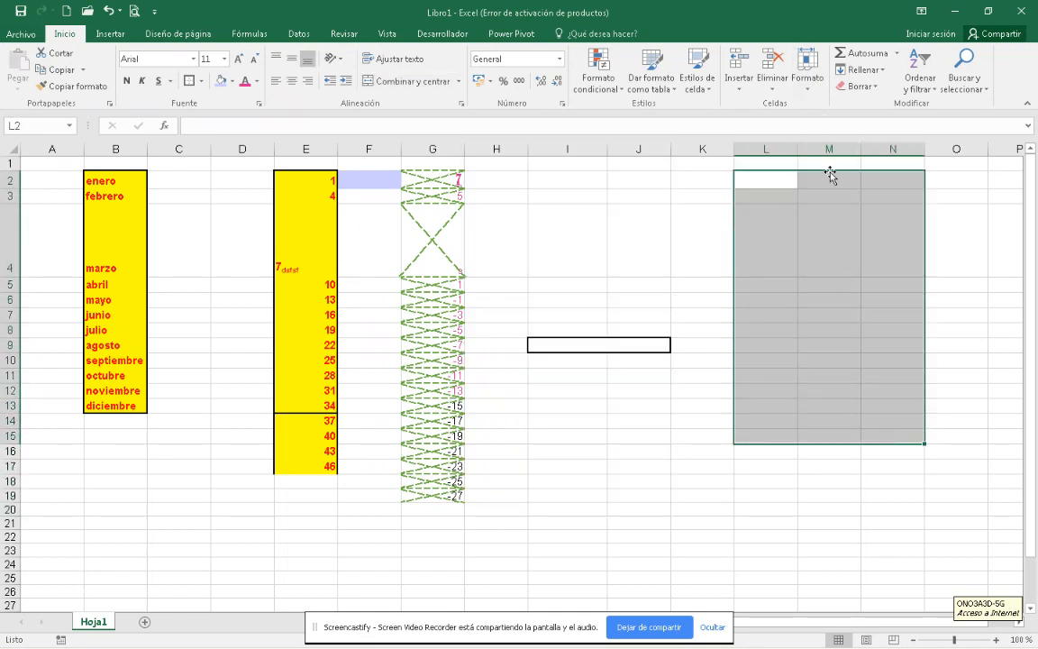
{"action": "left_click_drag", "start_coordinate": [830, 176], "coordinate": [491, 185]}
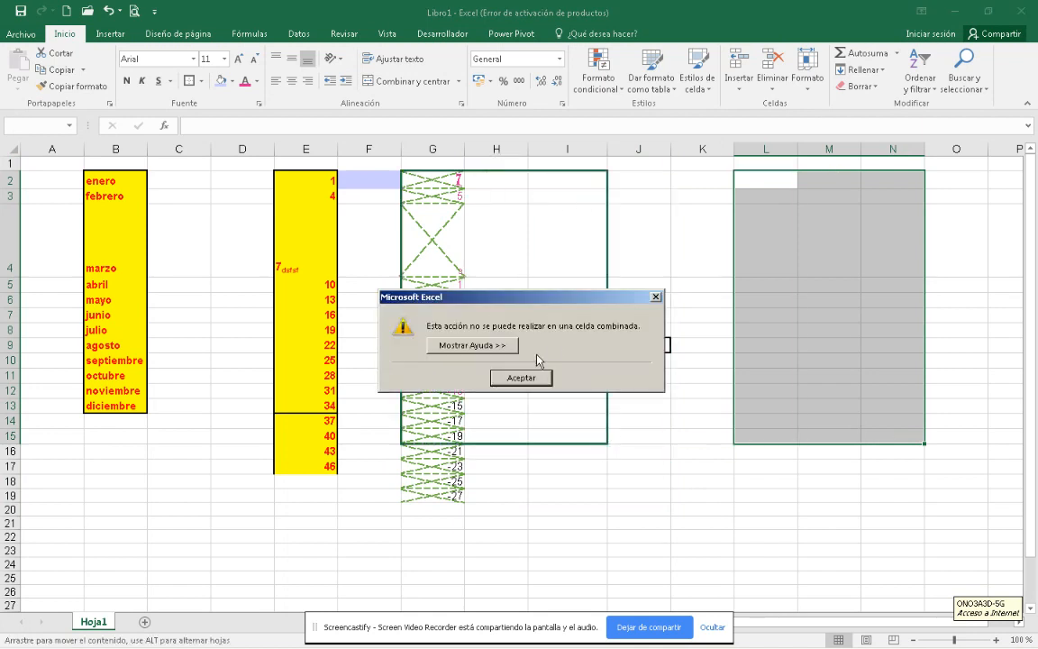
{"action": "left_click", "coordinate": [522, 378]}
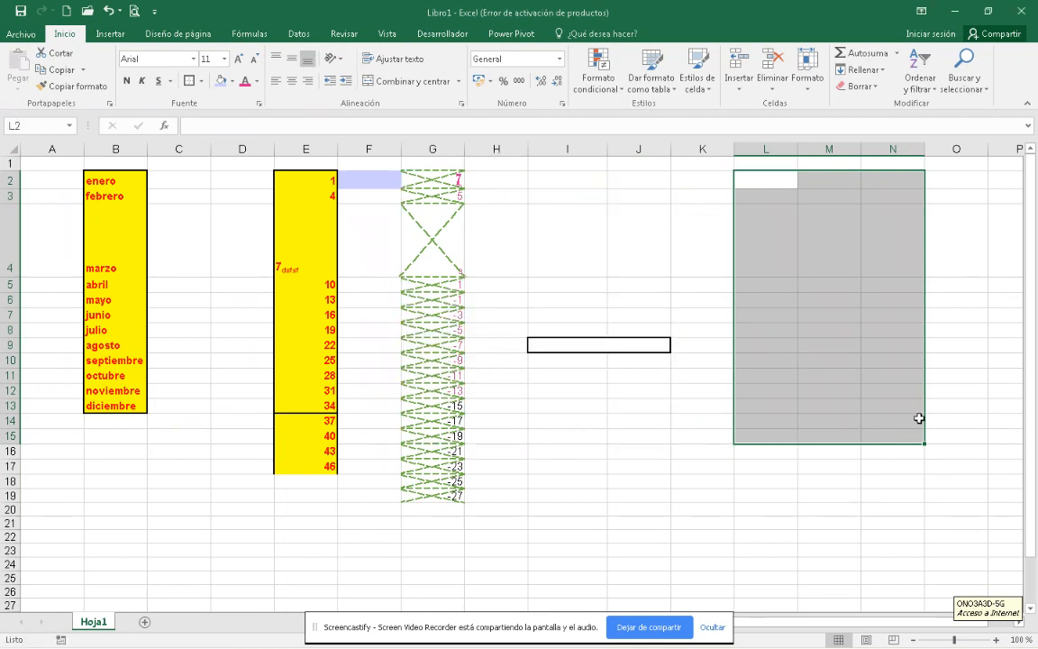
Move the blank range L2:N15 onto F2:H15, replacing the existing data, and fill the blank cells down to row 20.
{"action": "left_click_drag", "start_coordinate": [793, 173], "coordinate": [361, 171]}
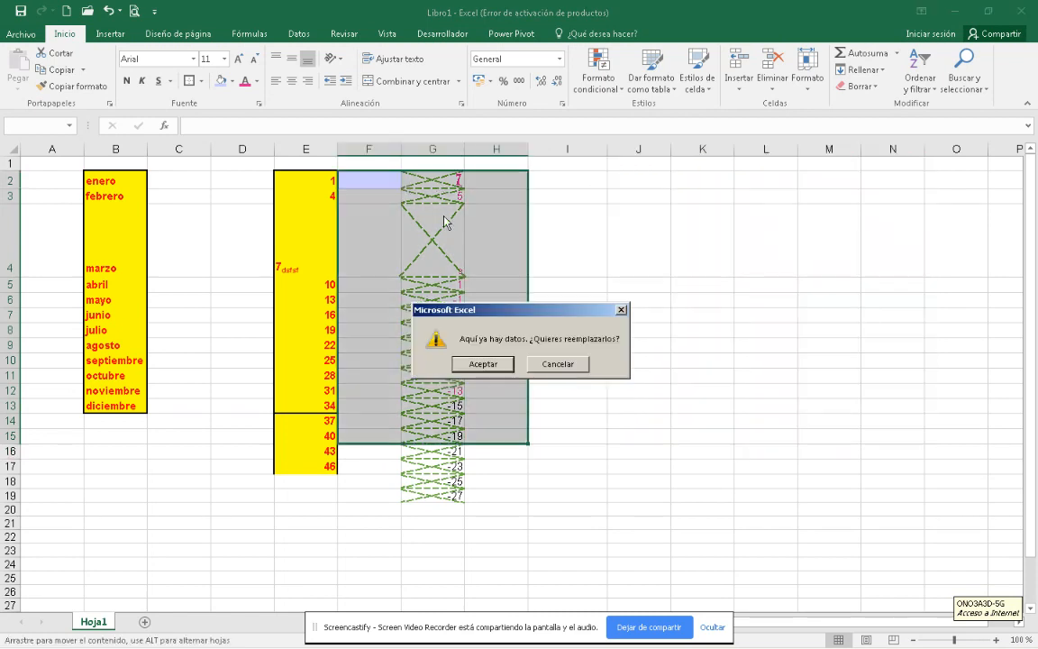
{"action": "left_click", "coordinate": [469, 369]}
{"action": "left_click_drag", "start_coordinate": [528, 434], "coordinate": [528, 494]}
{"action": "left_click", "coordinate": [539, 204]}
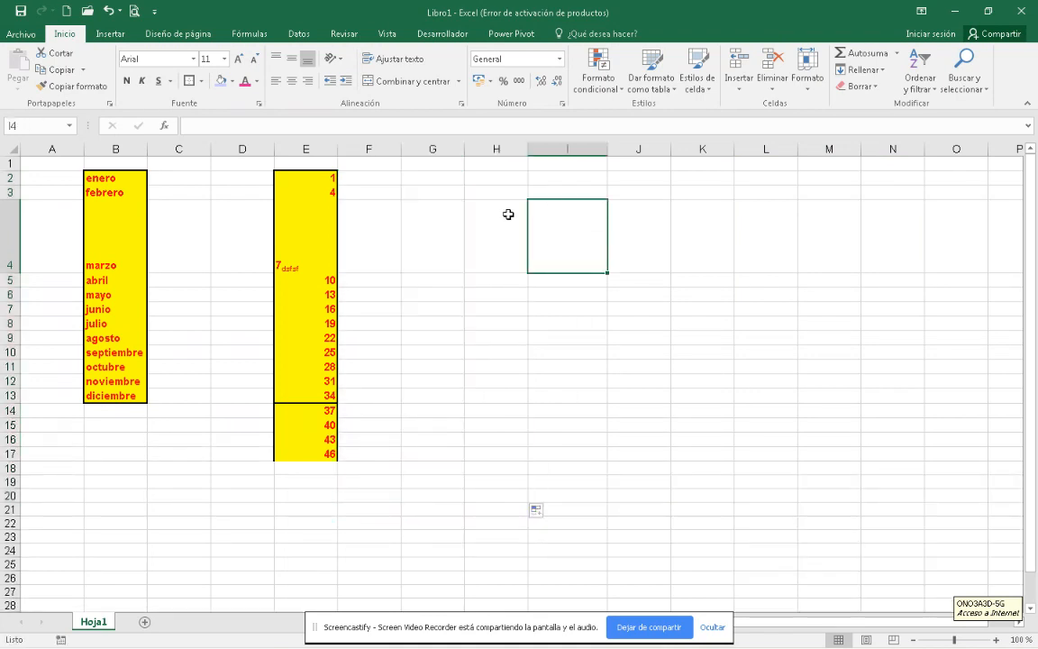
Autofit the height of row 4 to its contents.
{"action": "mouse_move", "coordinate": [10, 273]}
{"action": "left_mouse_down"}
{"action": "mouse_move", "coordinate": [9, 356]}
{"action": "mouse_move", "coordinate": [9, 267]}
{"action": "mouse_move", "coordinate": [4, 292]}
{"action": "left_mouse_up"}
{"action": "double_click", "coordinate": [4, 292]}
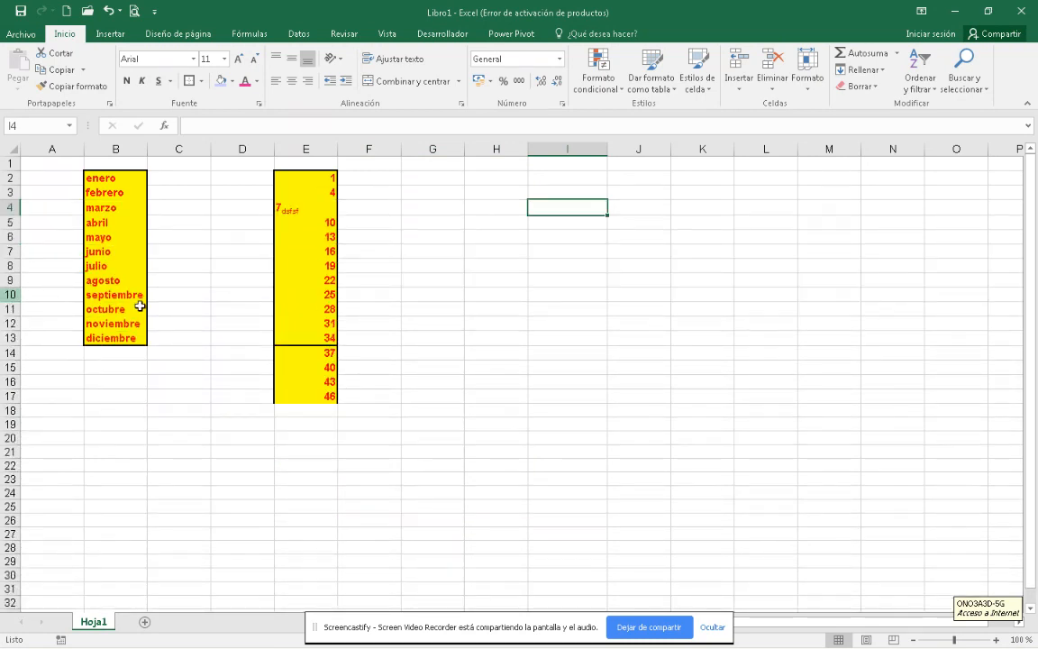
Enter the number 2 in cell H5.
{"action": "left_click", "coordinate": [485, 217]}
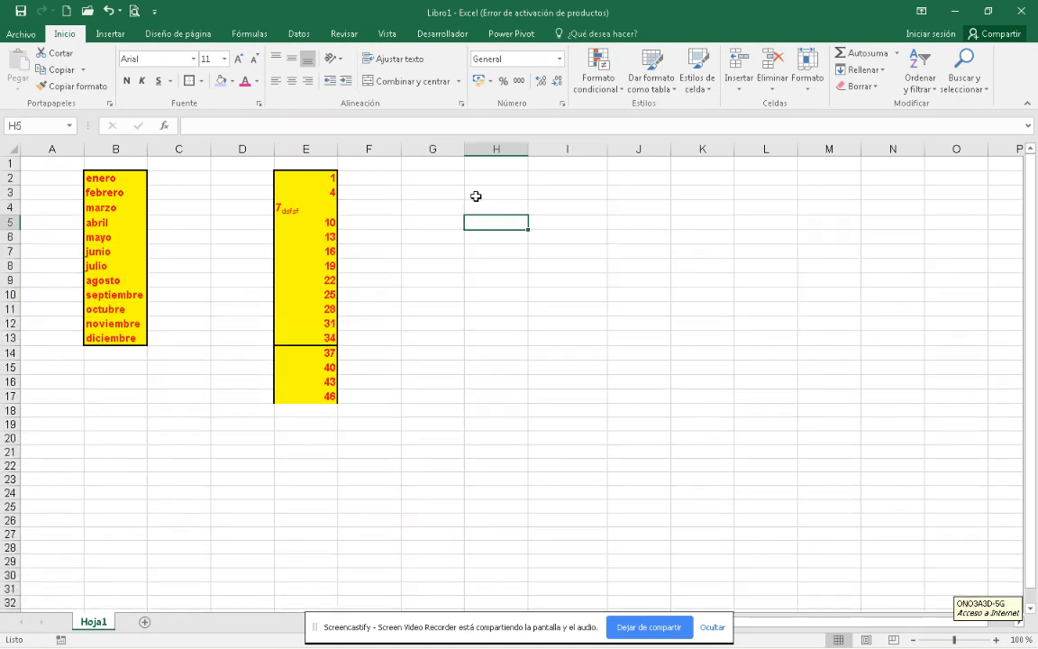
{"action": "type", "text": "2"}
{"action": "key", "text": "Return"}
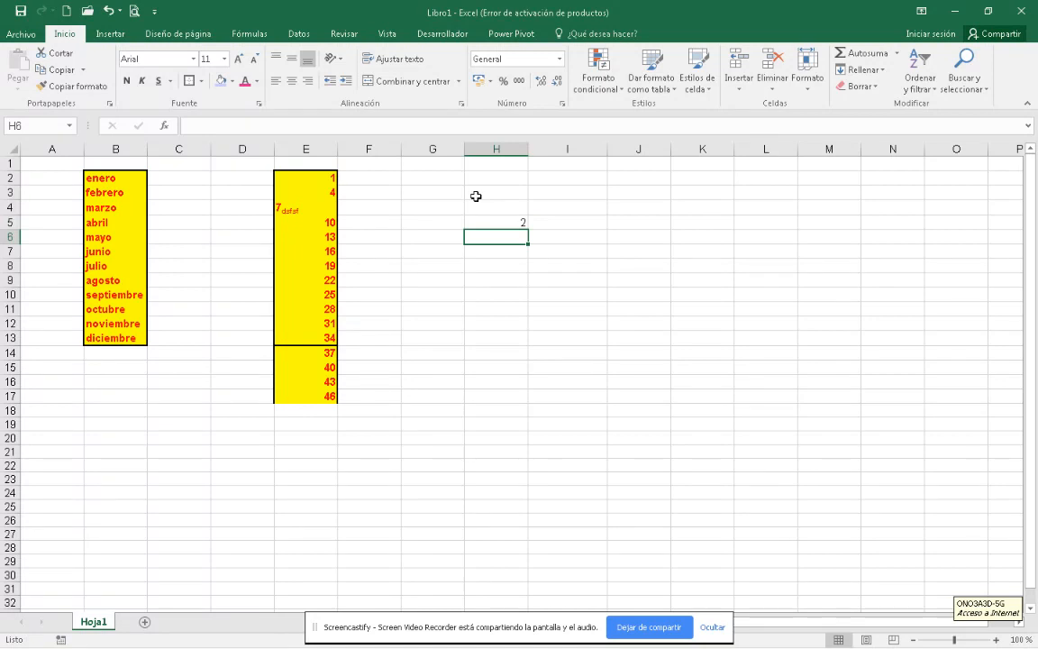
Examine the available number formats in the format list, leaving it without choosing one.
{"action": "left_click", "coordinate": [500, 218]}
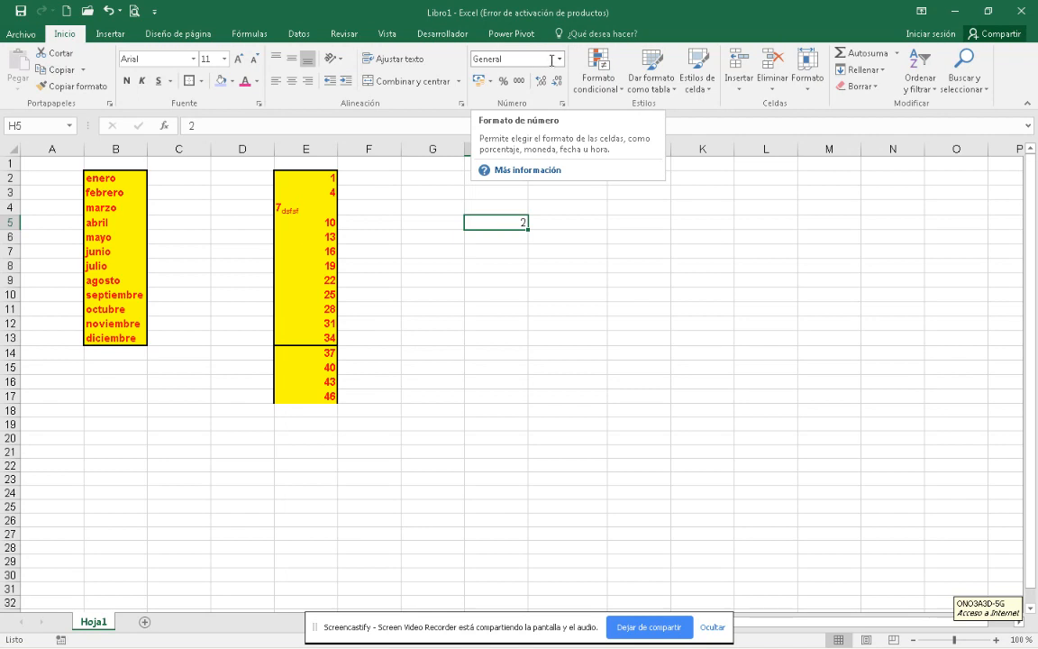
{"action": "left_click", "coordinate": [515, 255]}
{"action": "left_click", "coordinate": [560, 59]}
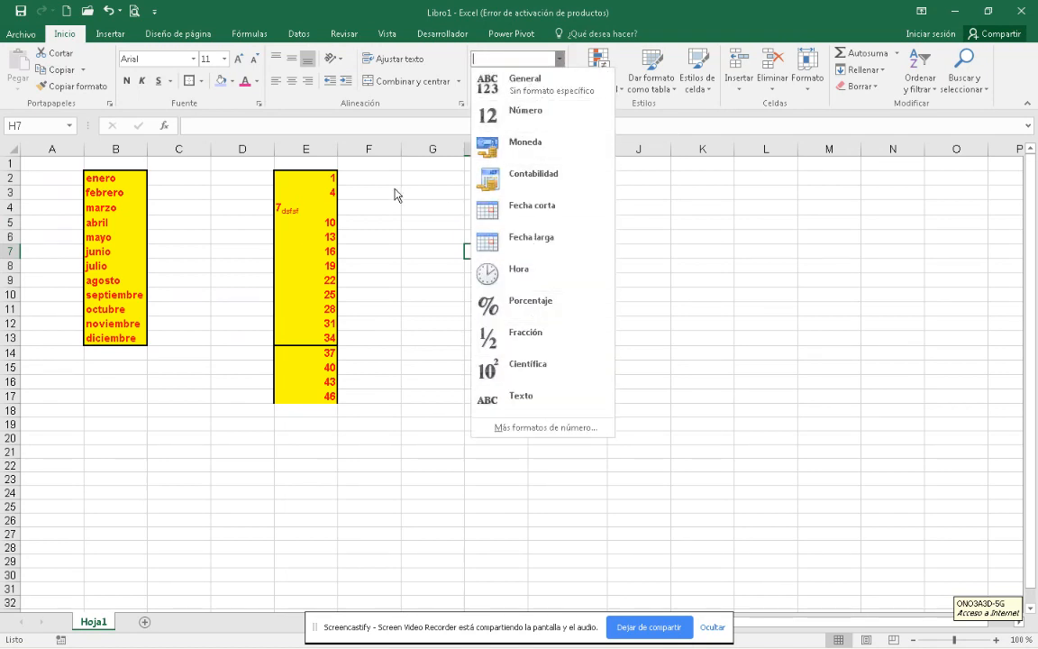
{"action": "left_click", "coordinate": [407, 171]}
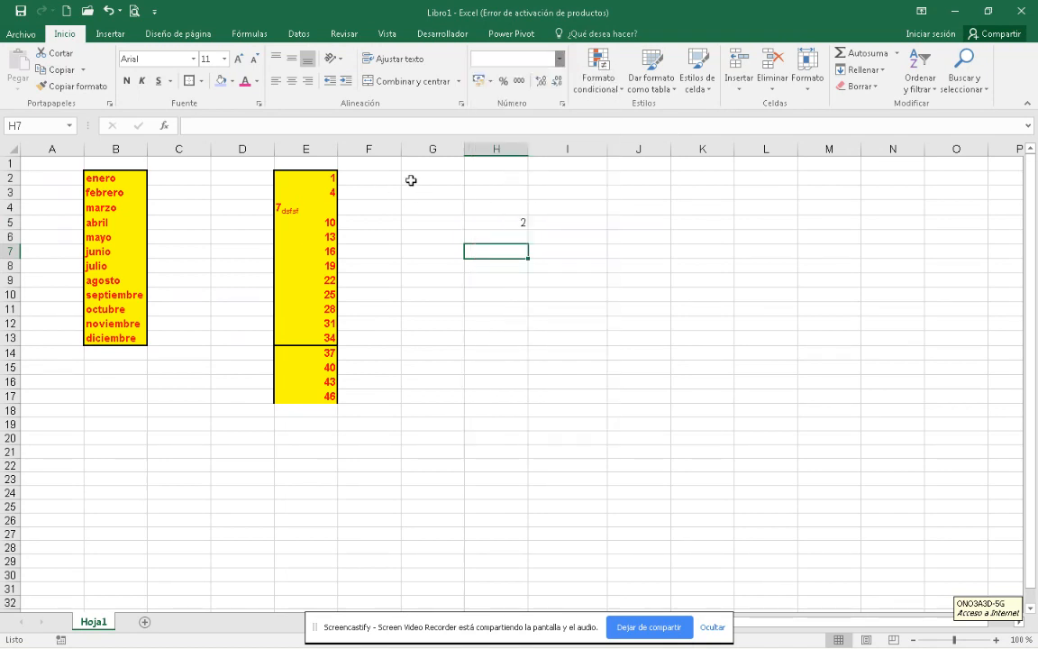
Format cell H5 with the Number category and six decimal places.
{"action": "left_click", "coordinate": [505, 221]}
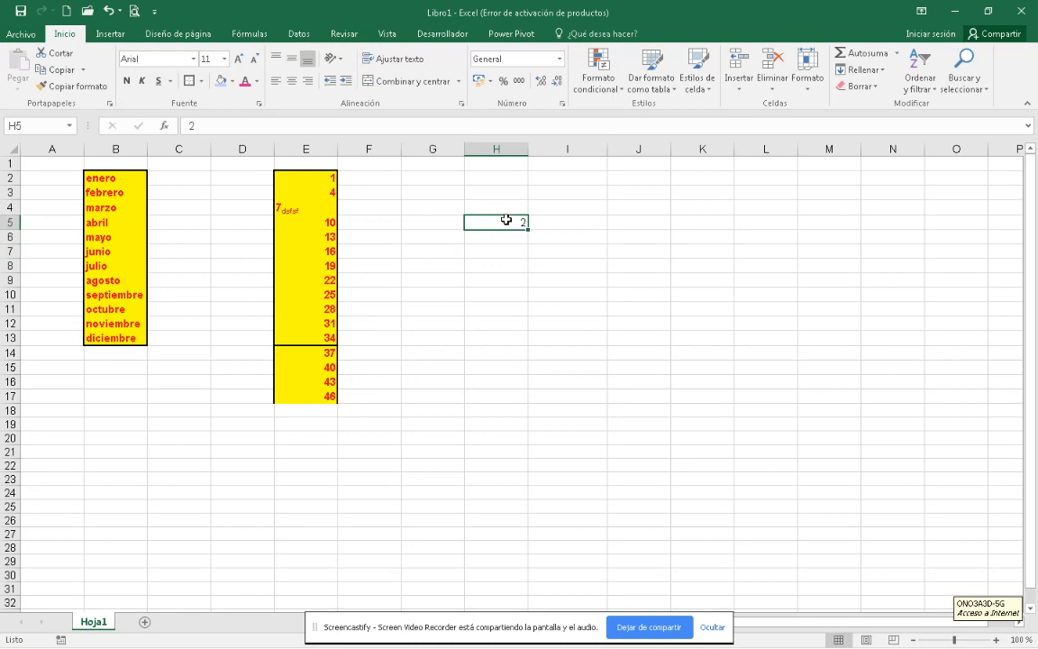
{"action": "left_click", "coordinate": [563, 107]}
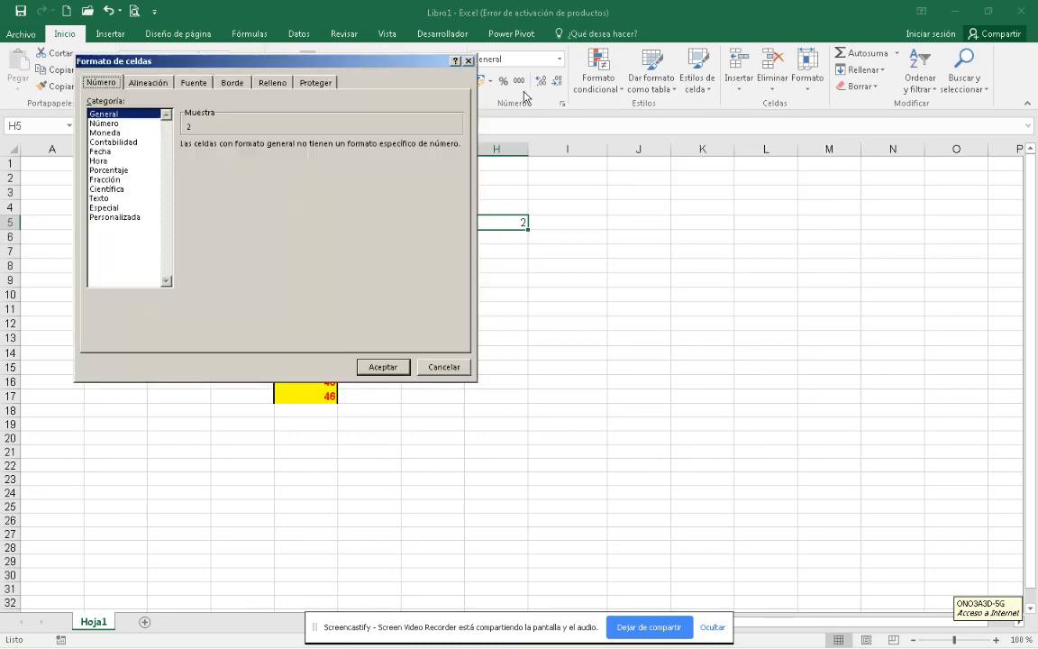
{"action": "left_click", "coordinate": [467, 61]}
{"action": "right_click", "coordinate": [509, 214]}
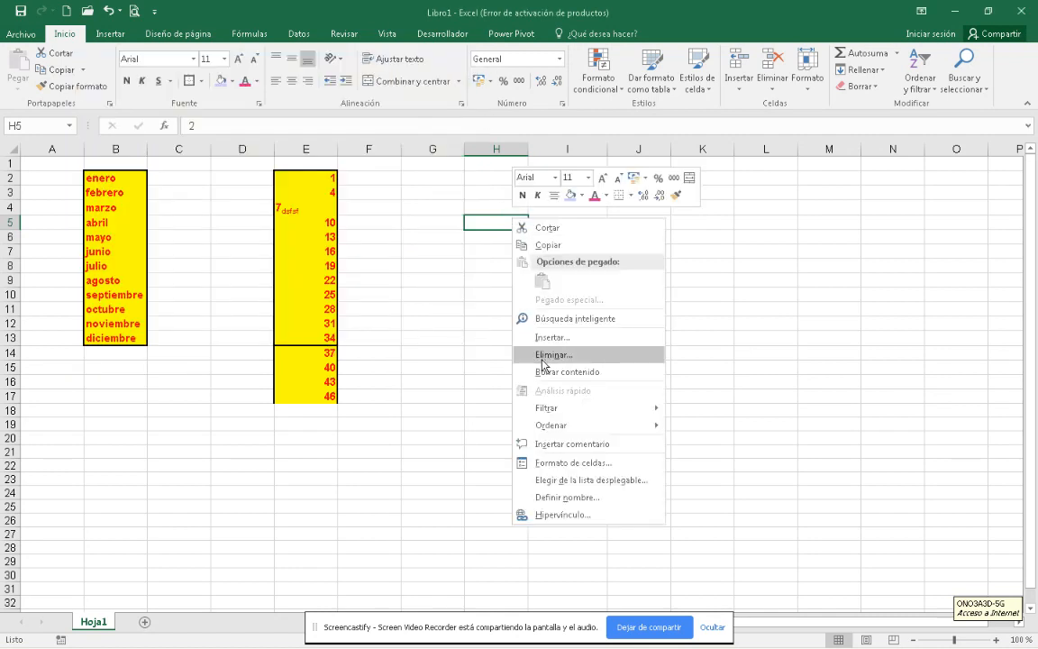
{"action": "left_click", "coordinate": [558, 462]}
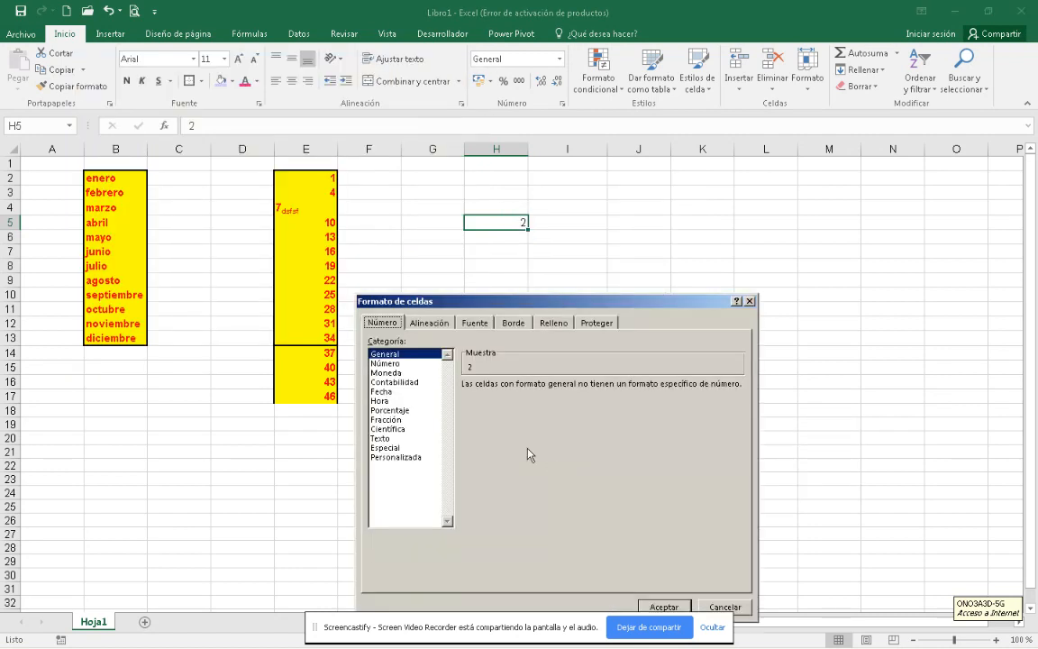
{"action": "left_click_drag", "start_coordinate": [457, 306], "coordinate": [648, 164]}
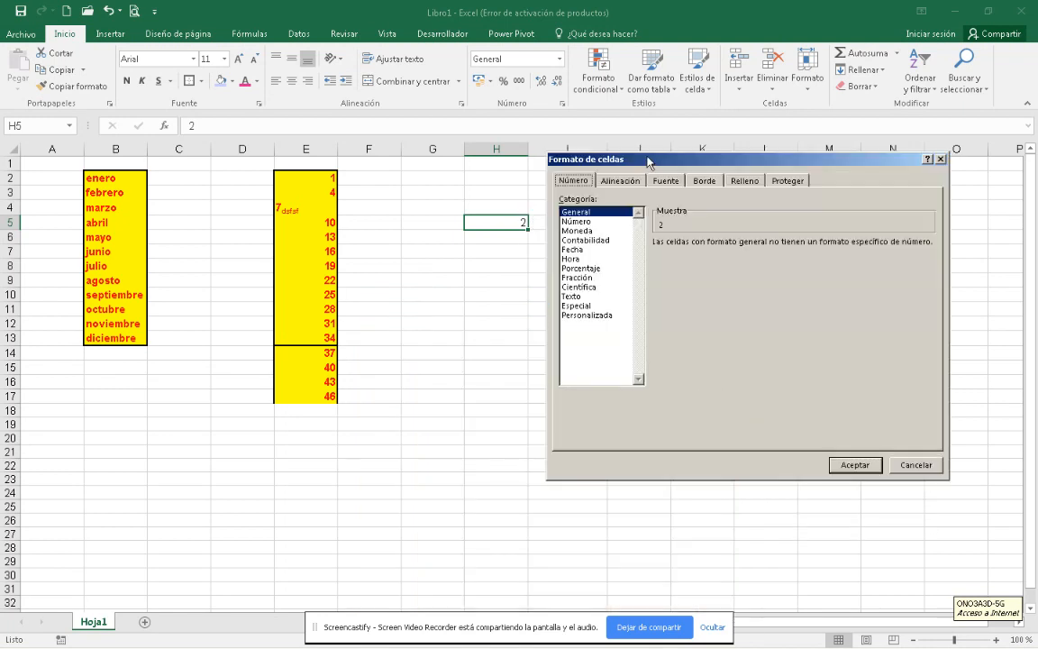
{"action": "left_click", "coordinate": [592, 221]}
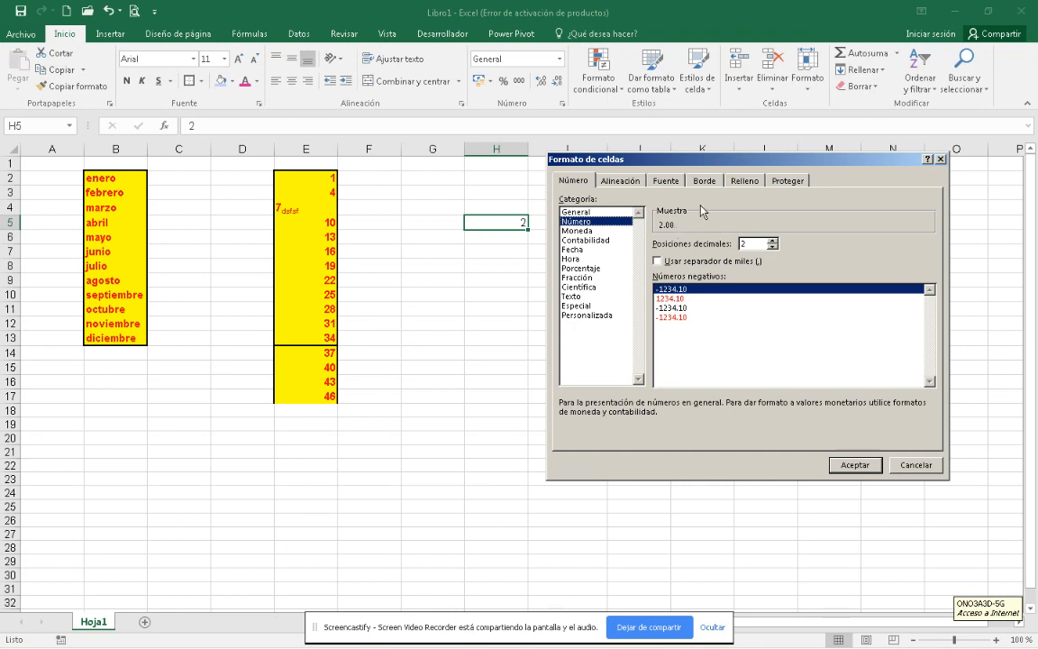
{"action": "left_click", "coordinate": [773, 241]}
{"action": "left_click", "coordinate": [772, 240]}
{"action": "left_click", "coordinate": [772, 240]}
{"action": "left_click", "coordinate": [773, 240]}
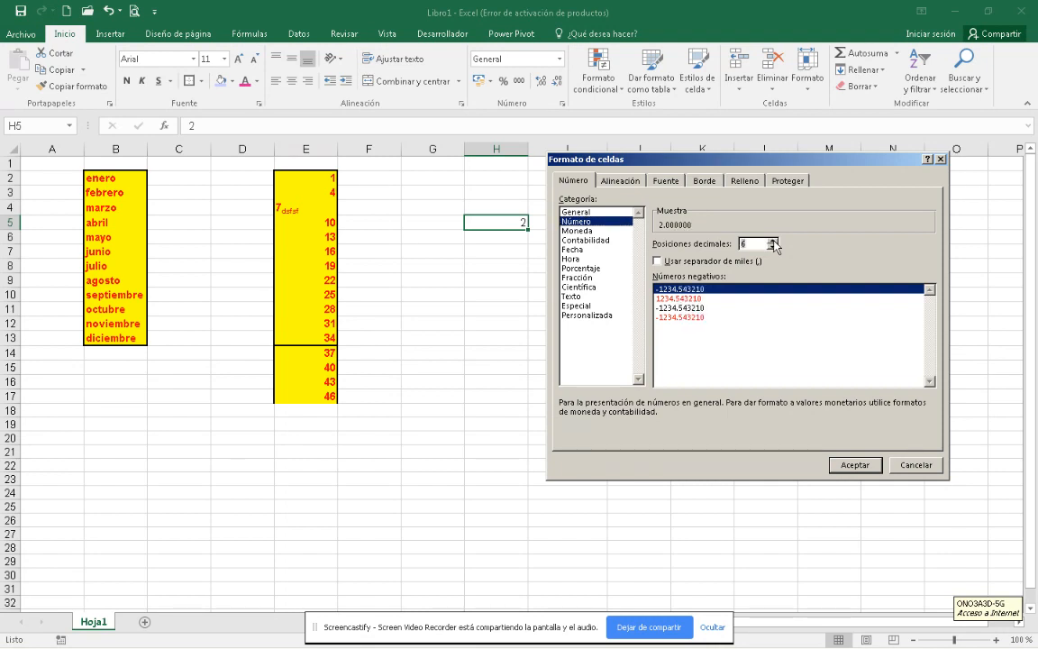
{"action": "left_click", "coordinate": [854, 465]}
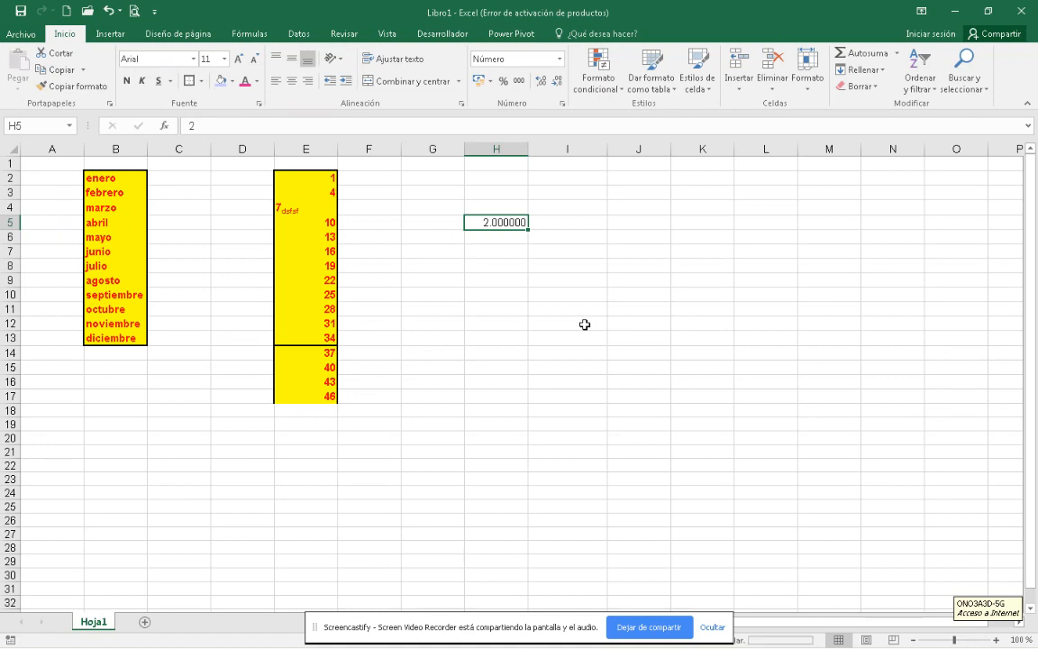
{"action": "type", "text": "."}
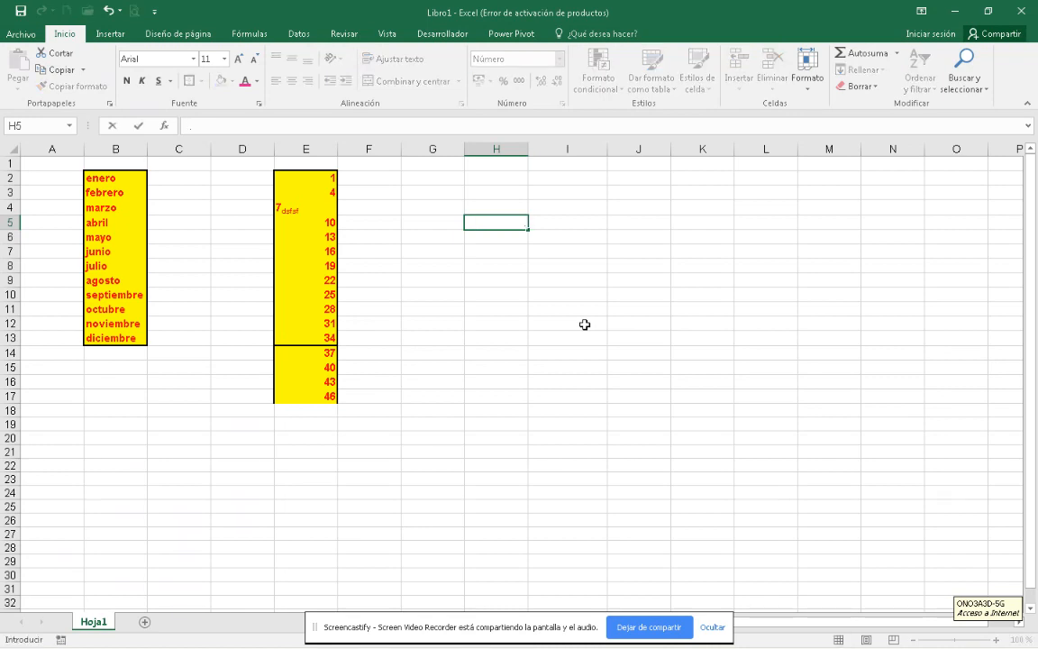
{"action": "key", "text": "Escape"}
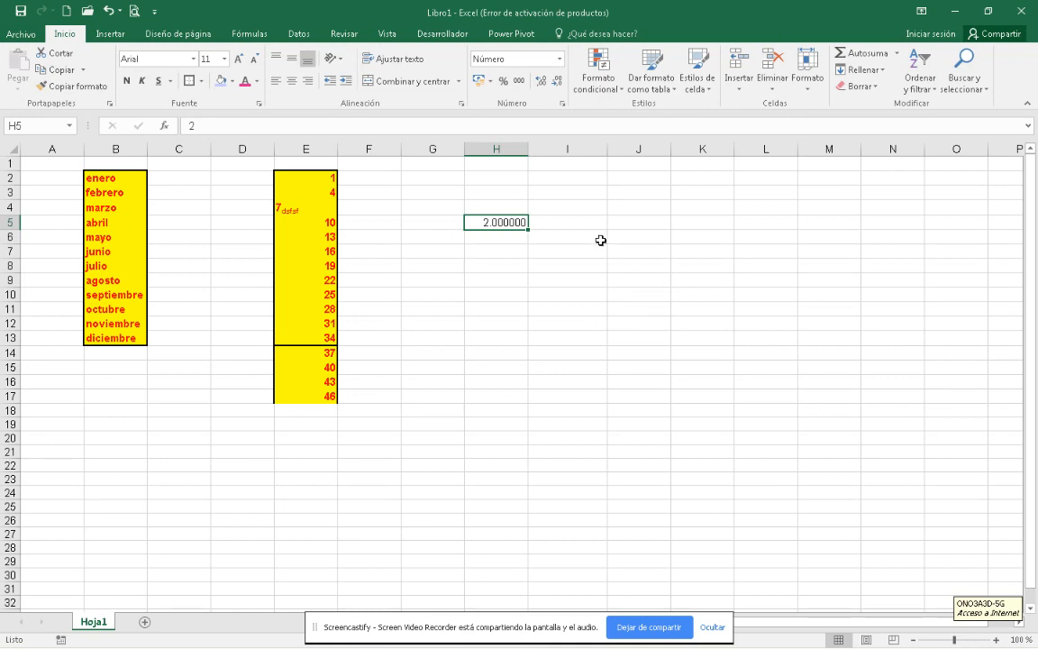
Enable the thousands separator in the number format of cell H5.
{"action": "left_click", "coordinate": [564, 105]}
{"action": "left_click_drag", "start_coordinate": [382, 65], "coordinate": [852, 135]}
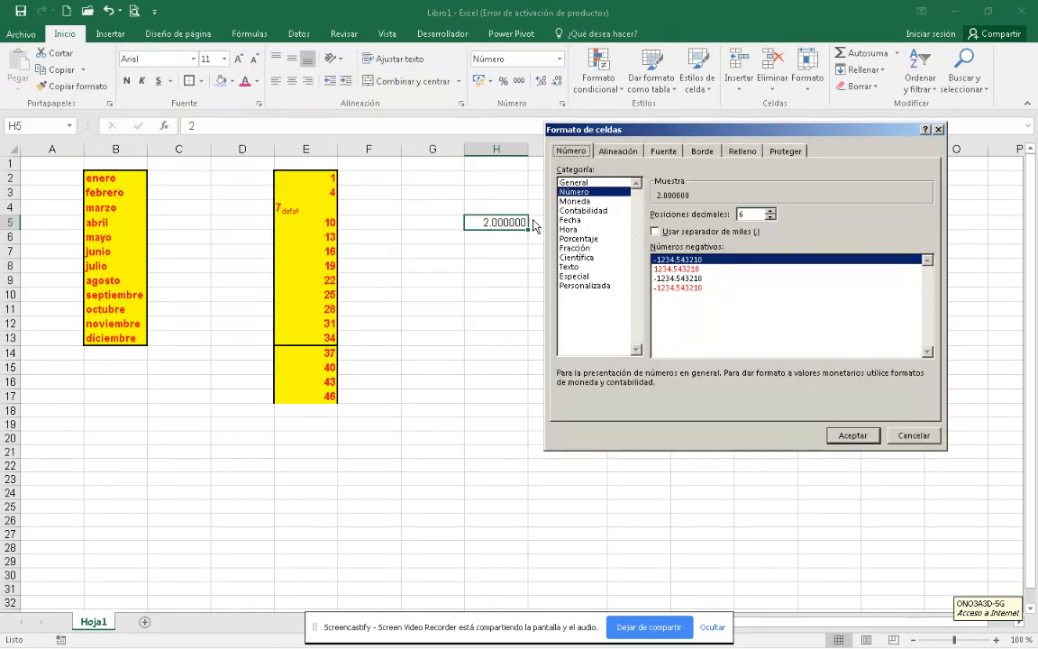
{"action": "left_click", "coordinate": [655, 232]}
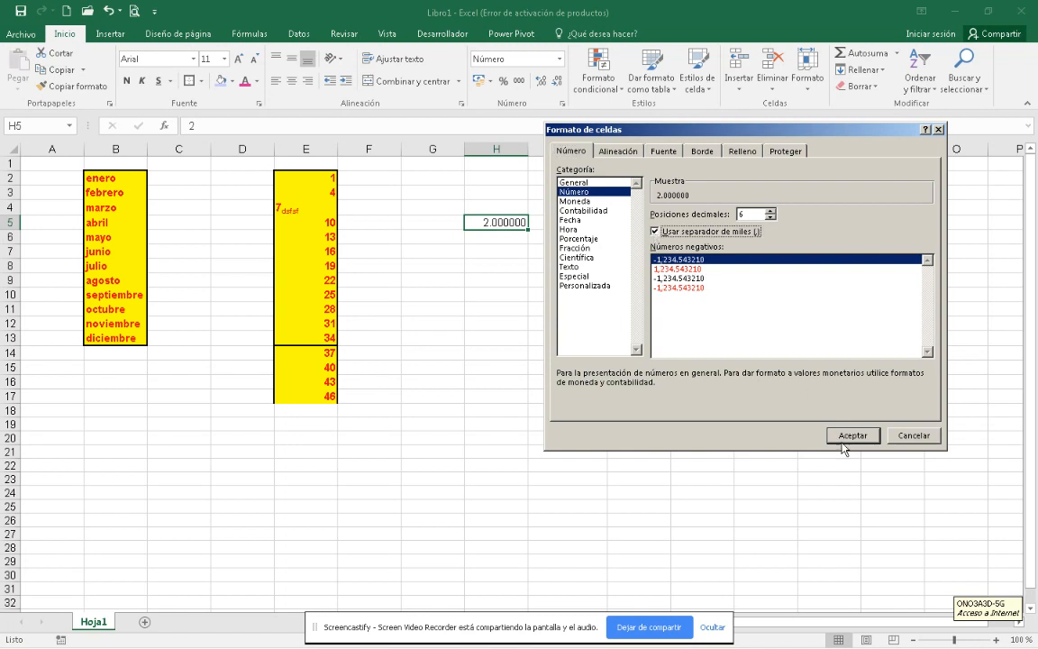
{"action": "left_click", "coordinate": [655, 231]}
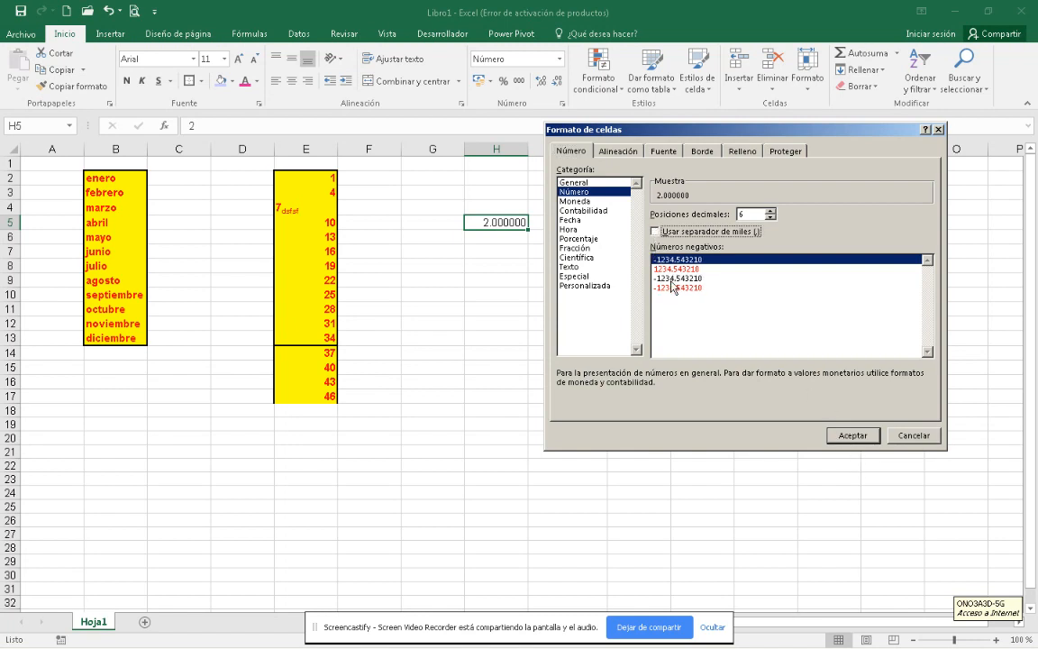
{"action": "left_click", "coordinate": [655, 232]}
{"action": "left_click", "coordinate": [843, 436]}
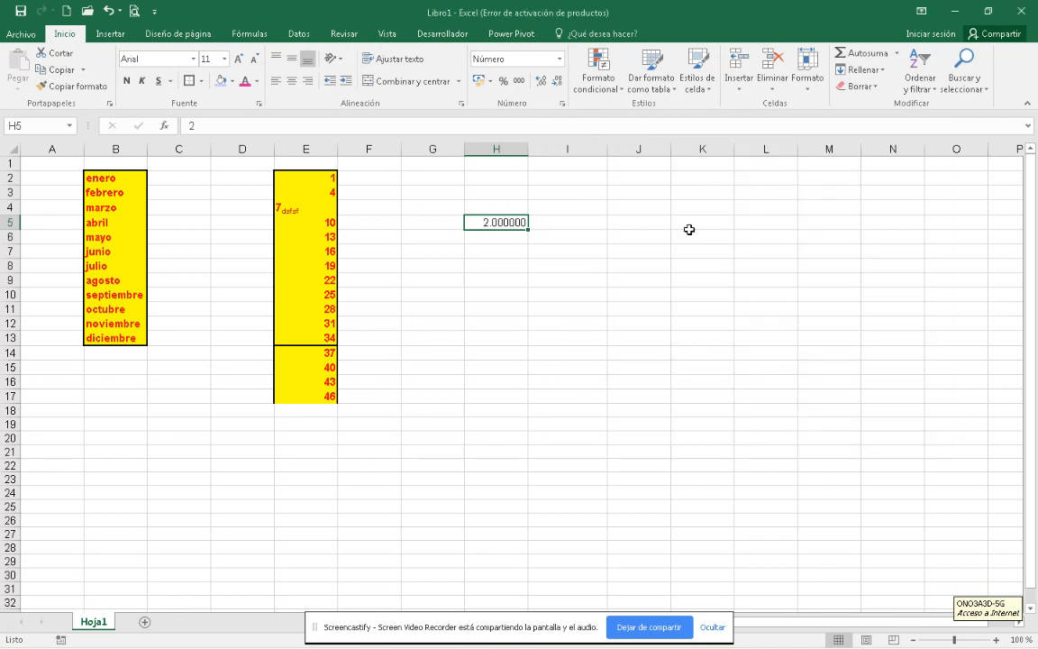
{"action": "type", "text": "2132321312"}
{"action": "key", "text": "Return"}
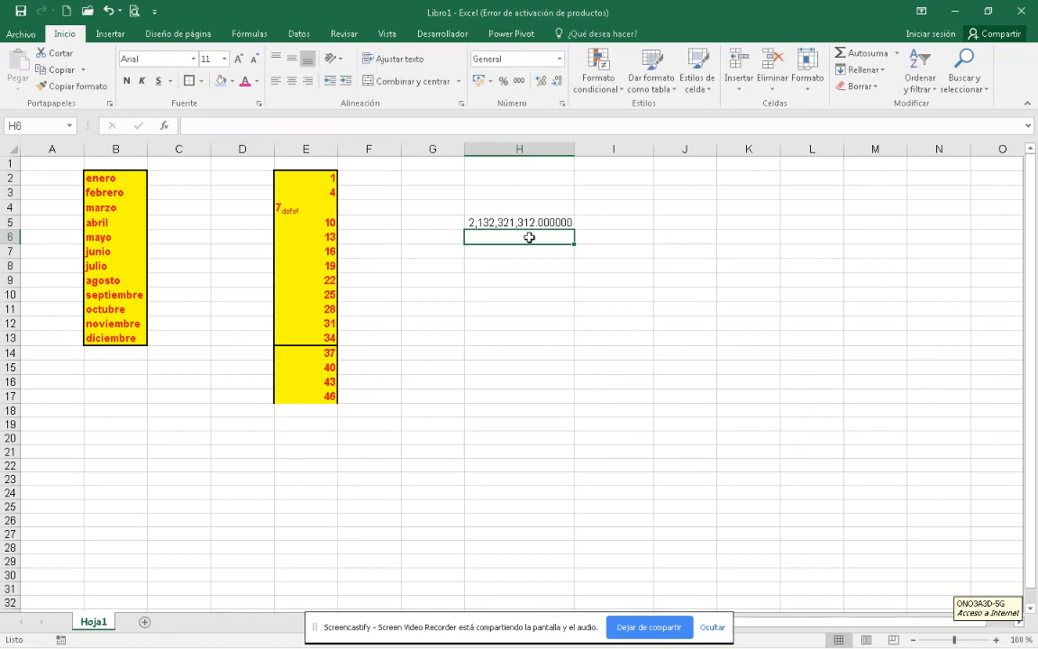
{"action": "type", "text": "23324324324"}
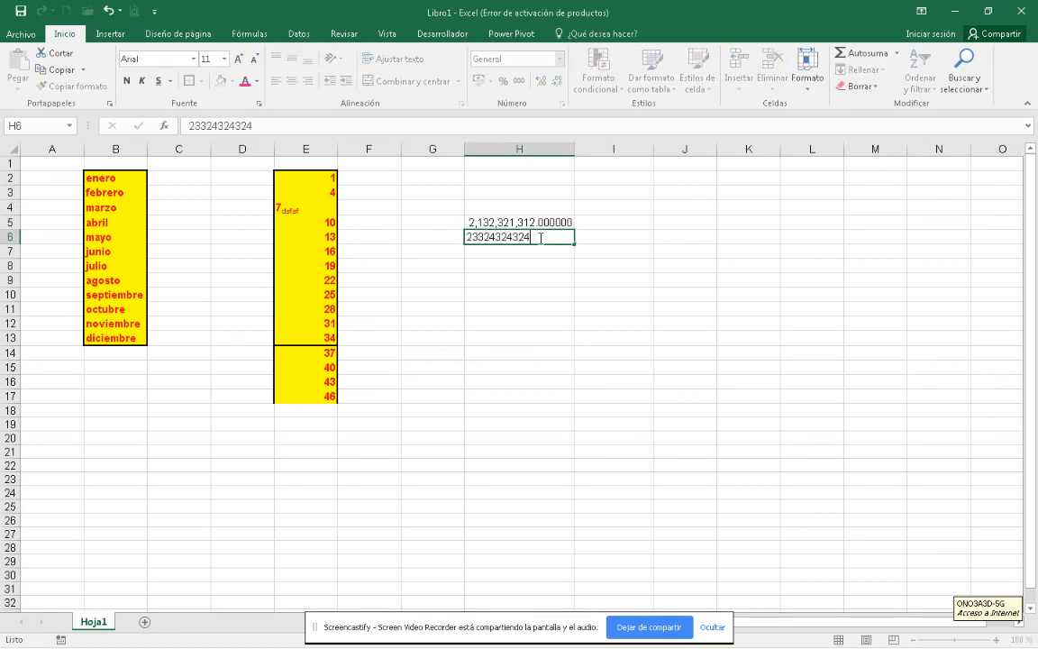
{"action": "key", "text": "Return"}
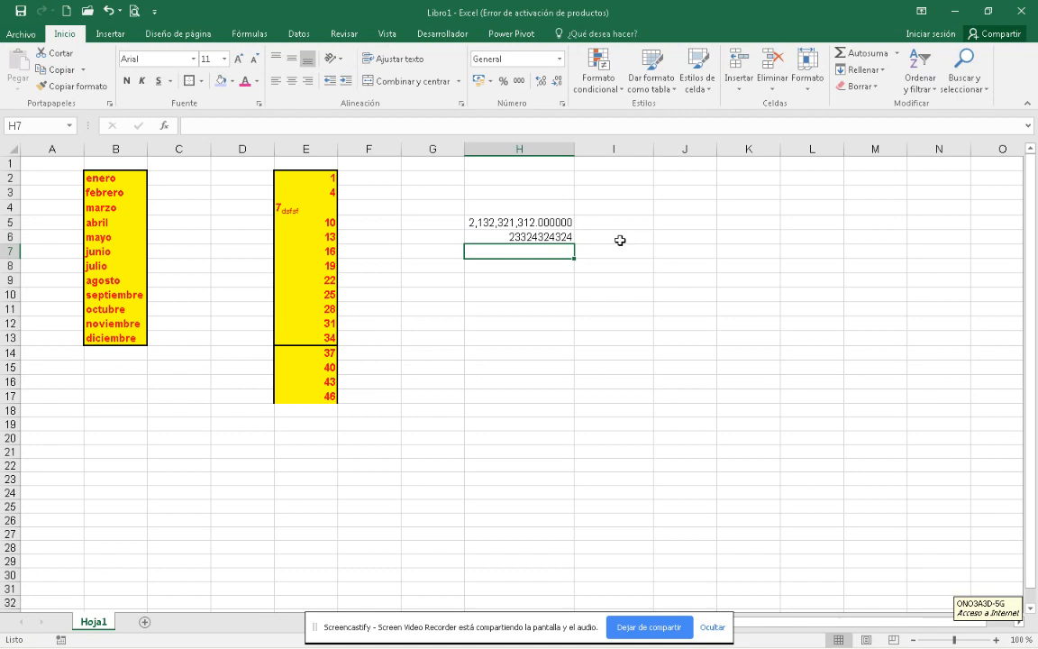
Format cell H6 as Currency with two decimal places and the € symbol, browsing the other currency symbols on the way.
{"action": "left_click", "coordinate": [482, 238]}
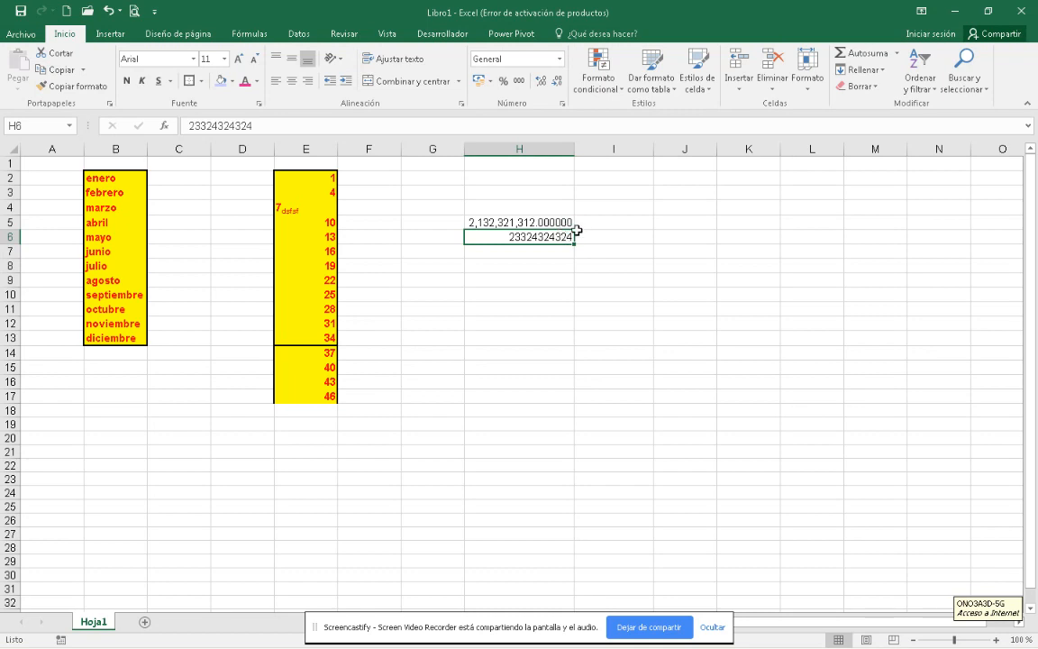
{"action": "left_click", "coordinate": [560, 109]}
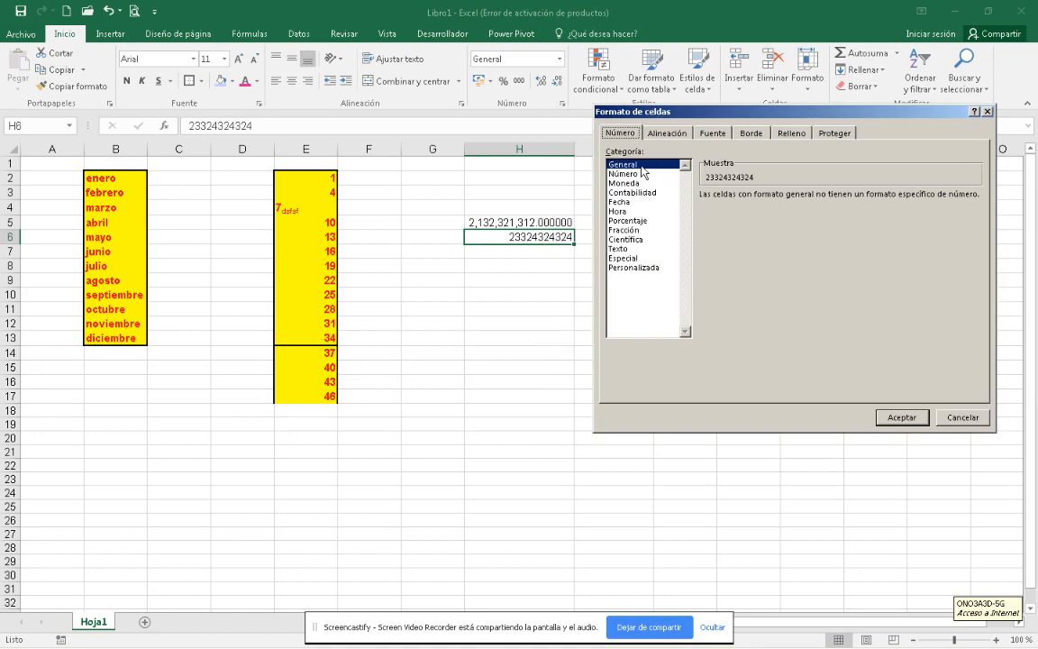
{"action": "left_click", "coordinate": [633, 184]}
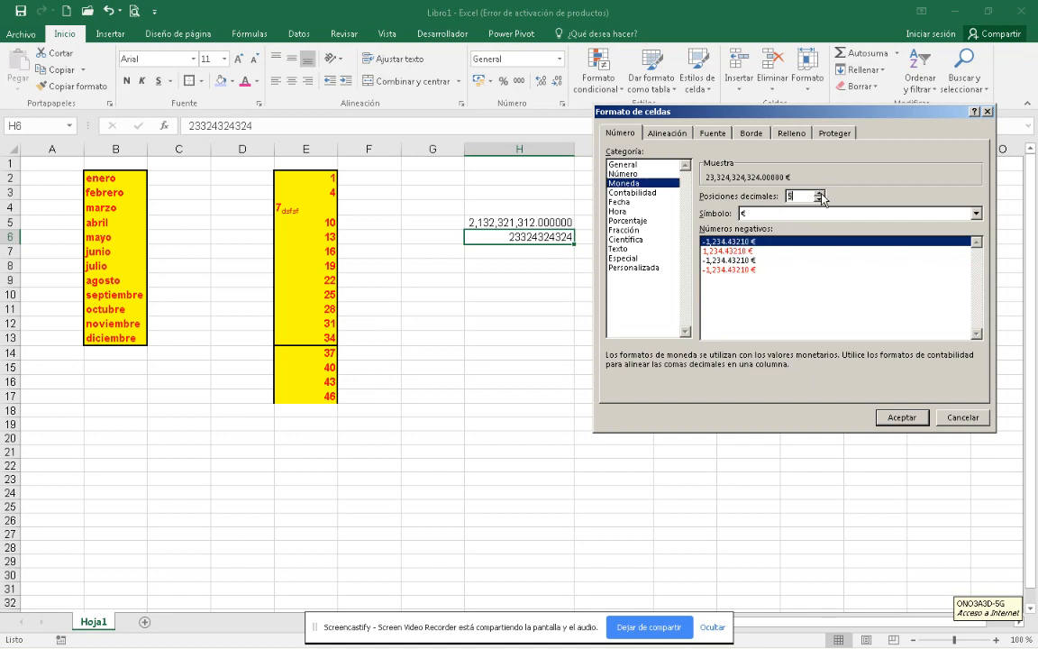
{"action": "left_click", "coordinate": [825, 214]}
{"action": "scroll", "coordinate": [797, 261], "scroll_direction": "down", "scroll_amount": 2}
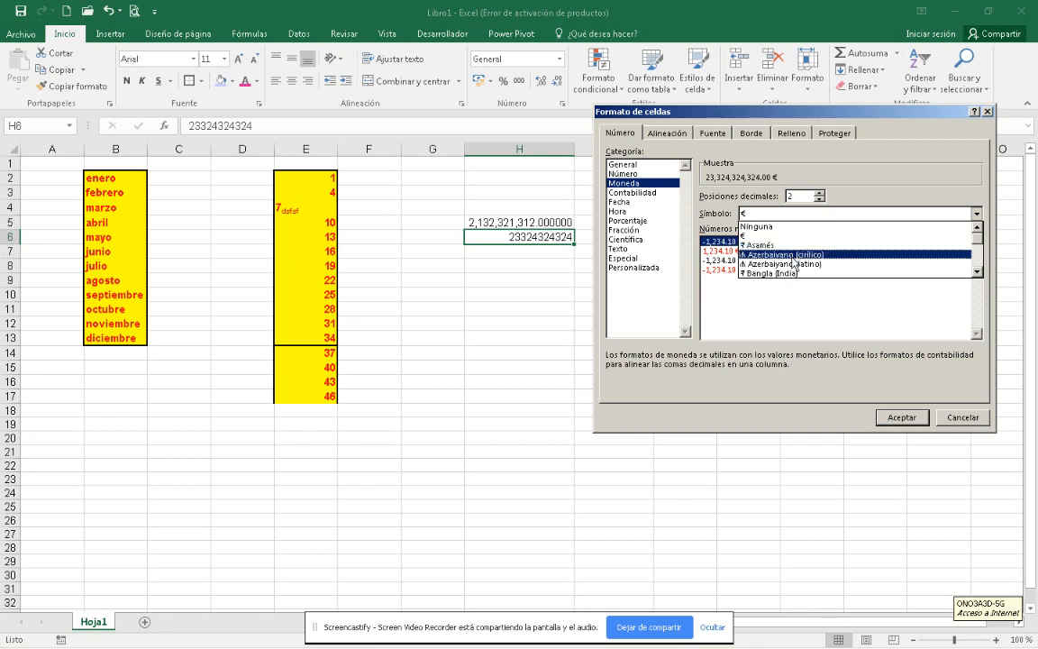
{"action": "scroll", "coordinate": [796, 267], "scroll_direction": "down", "scroll_amount": 6}
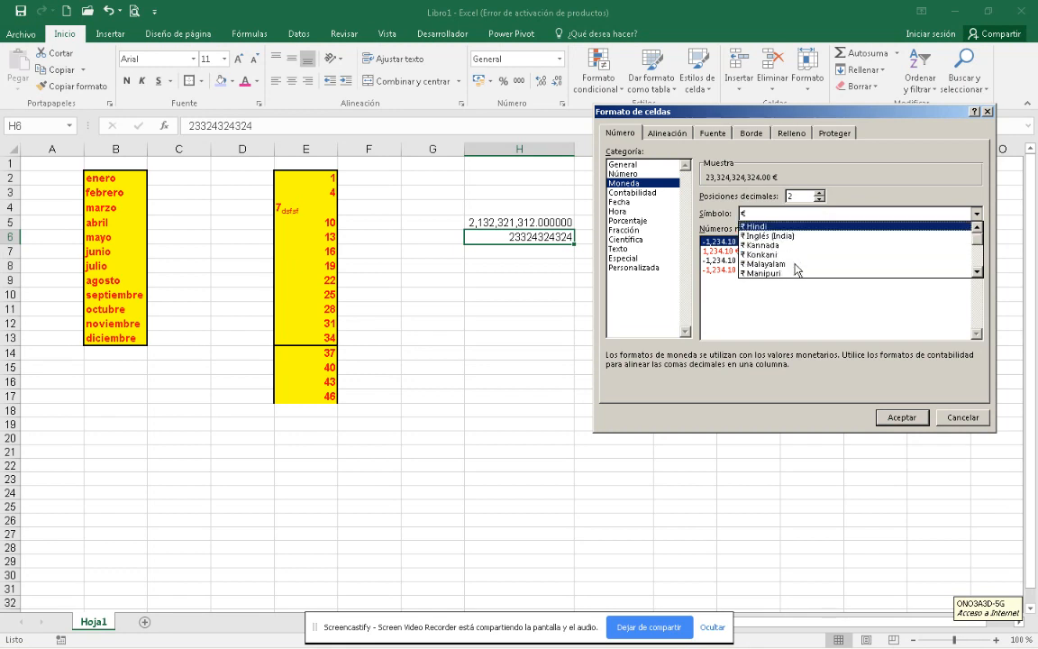
{"action": "scroll", "coordinate": [797, 267], "scroll_direction": "down", "scroll_amount": 8}
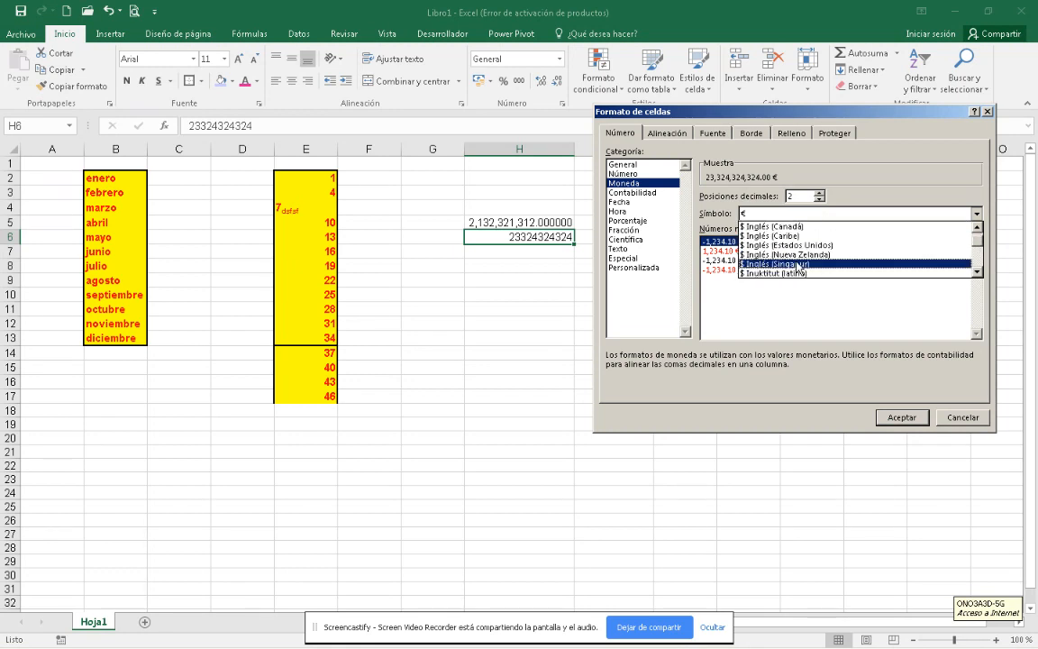
{"action": "scroll", "coordinate": [797, 262], "scroll_direction": "down", "scroll_amount": 4}
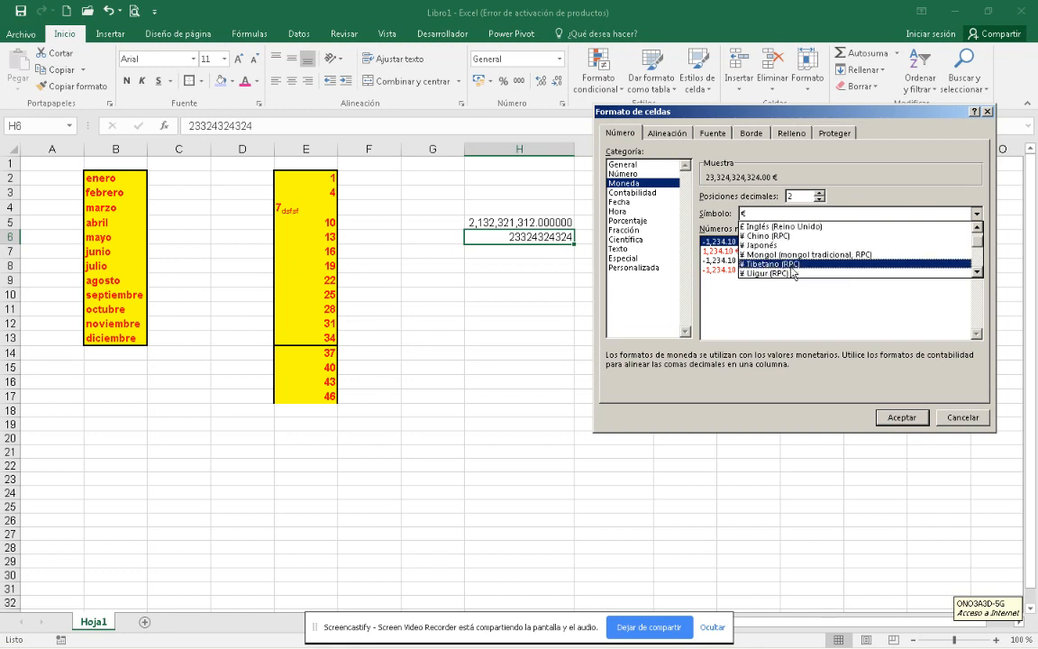
{"action": "left_click", "coordinate": [898, 187]}
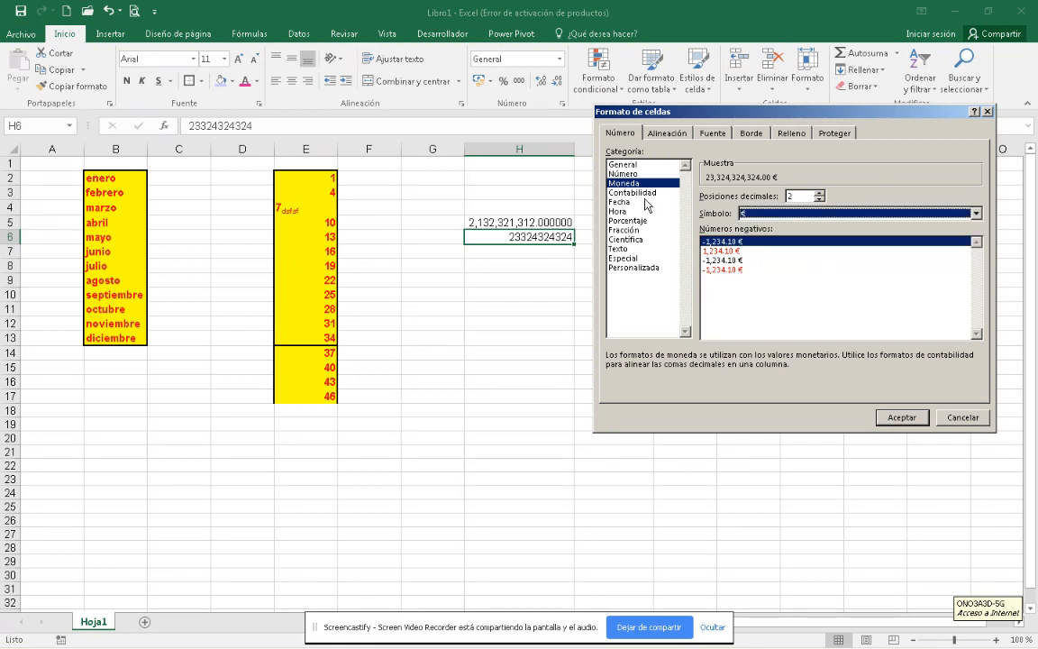
{"action": "left_click", "coordinate": [901, 417]}
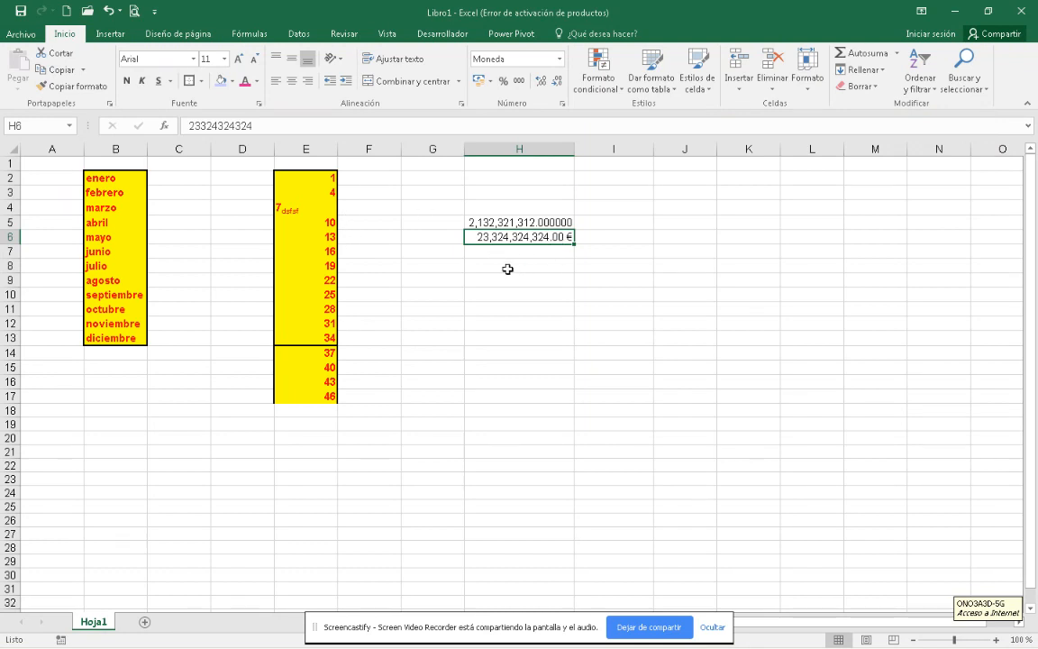
Try the Chinese (RPC) ¥ accounting format and the English (United Kingdom) £ one on cell H6.
{"action": "left_click", "coordinate": [559, 266]}
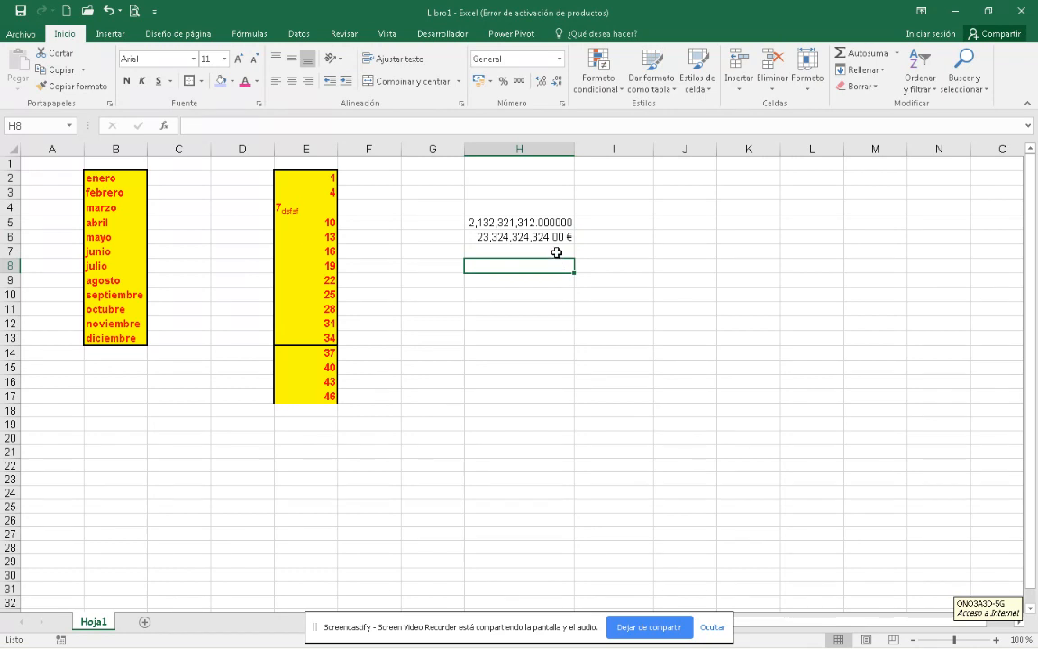
{"action": "left_click", "coordinate": [557, 240]}
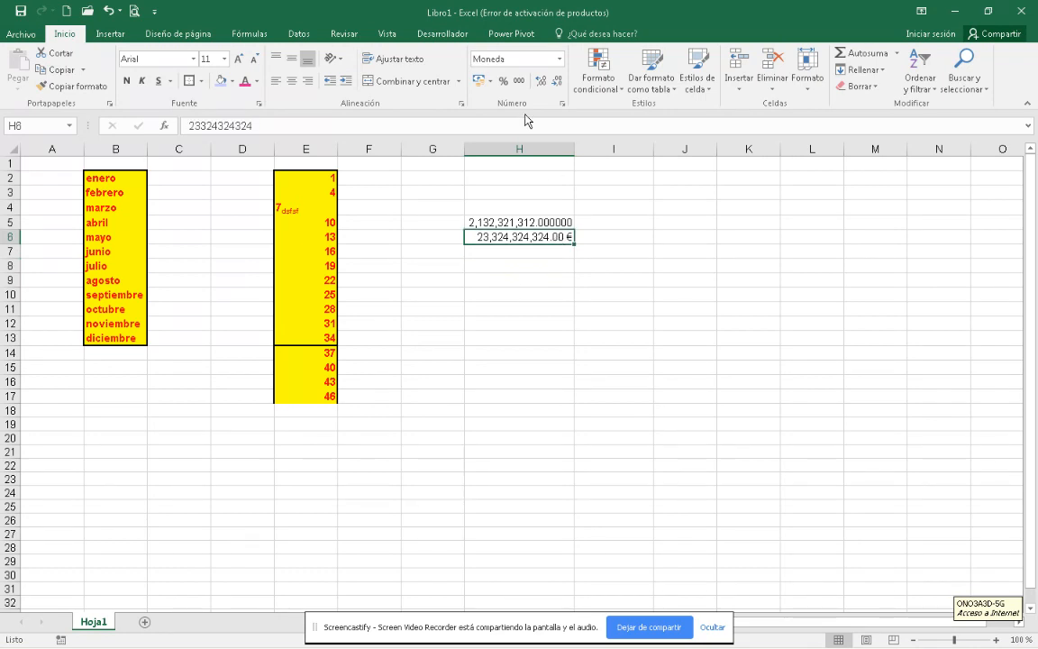
{"action": "left_click", "coordinate": [559, 62]}
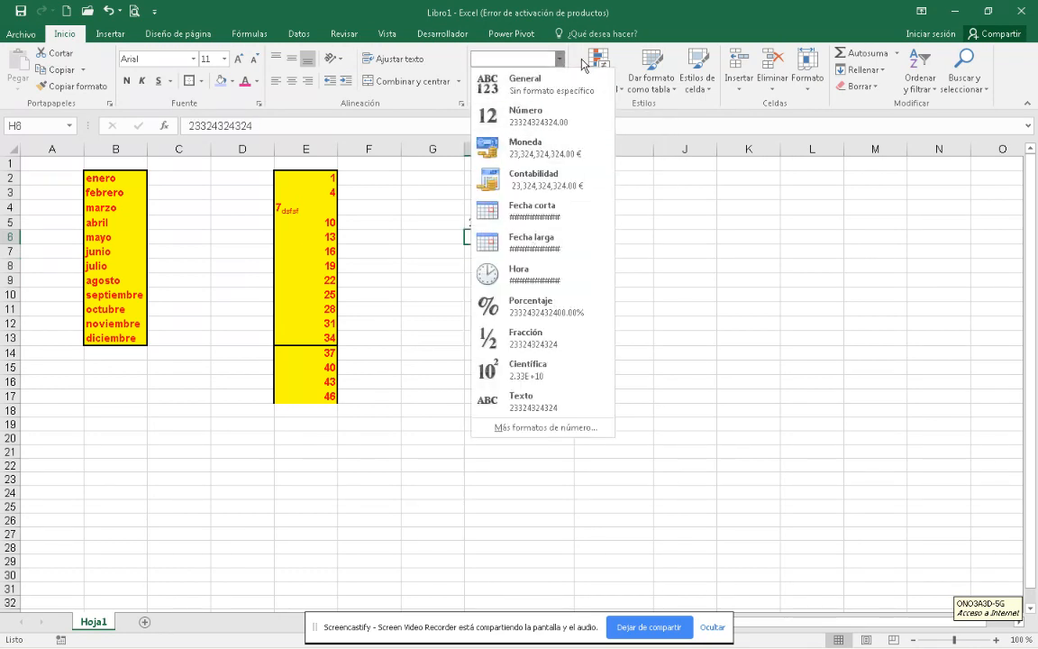
{"action": "left_click", "coordinate": [573, 52]}
{"action": "left_click", "coordinate": [490, 82]}
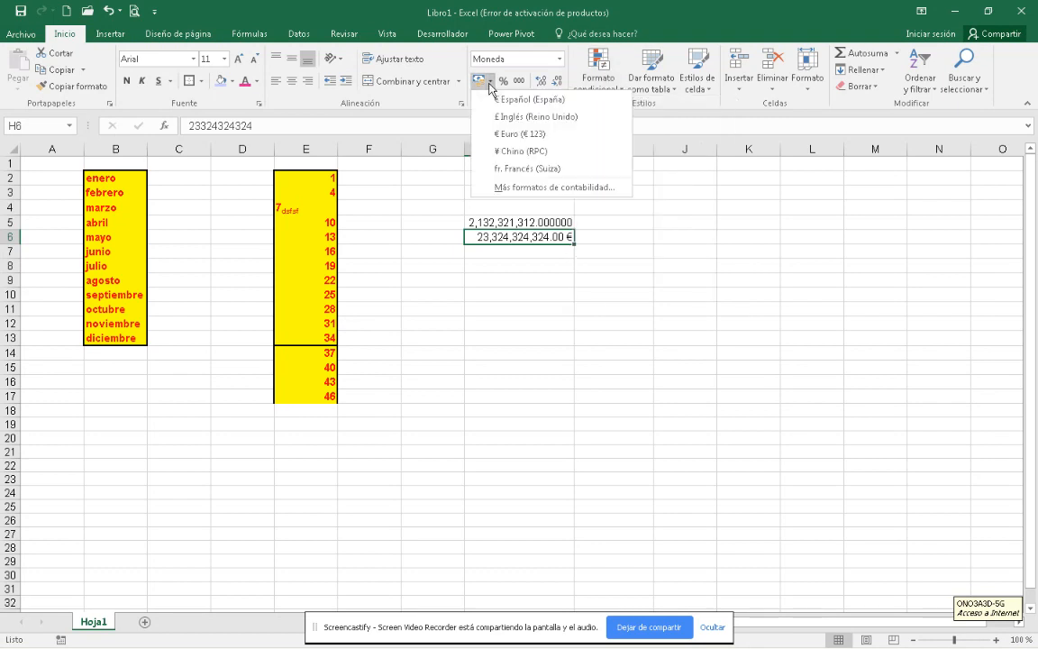
{"action": "left_click", "coordinate": [503, 150]}
{"action": "left_click", "coordinate": [488, 81]}
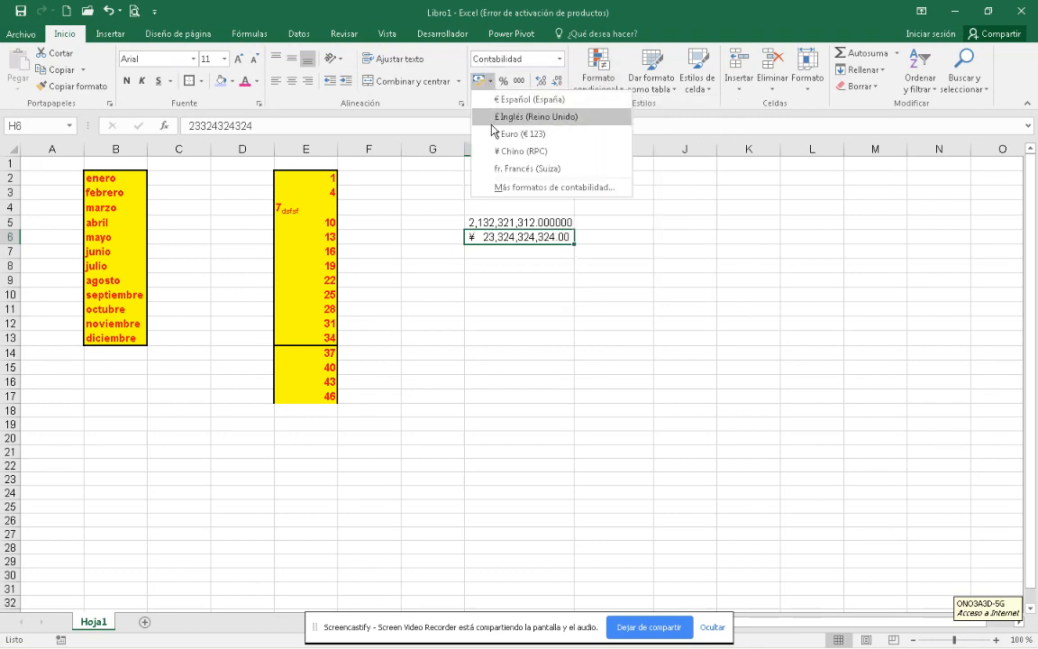
{"action": "left_click", "coordinate": [501, 119]}
Apply the Euro (€ 123) accounting format to cell H6 and increase its decimal places to 11.
{"action": "left_click", "coordinate": [488, 81]}
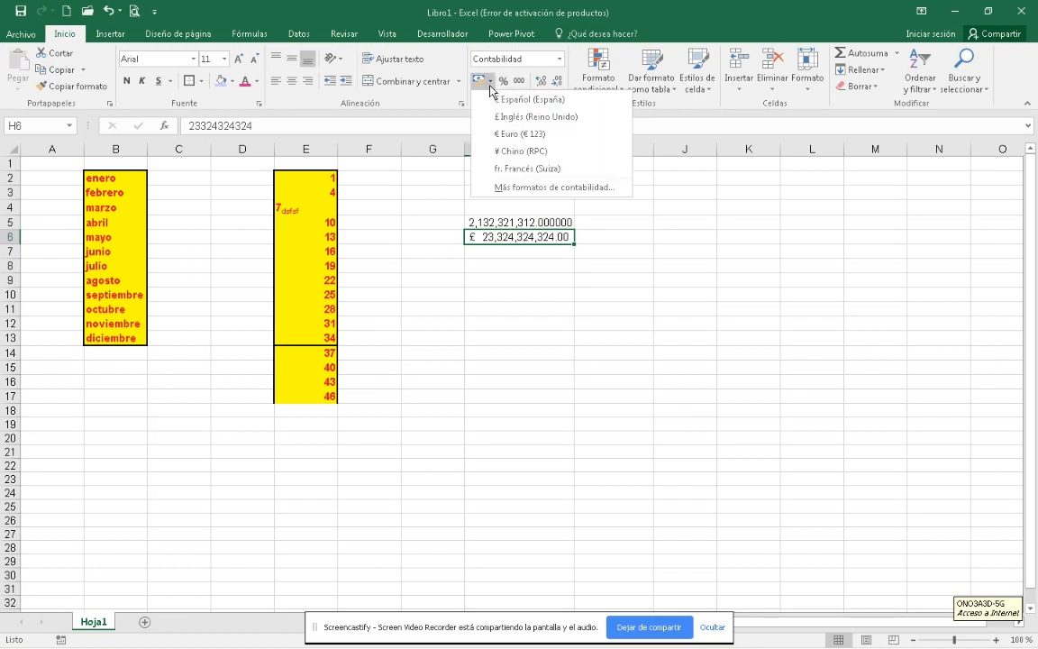
{"action": "left_click", "coordinate": [503, 137]}
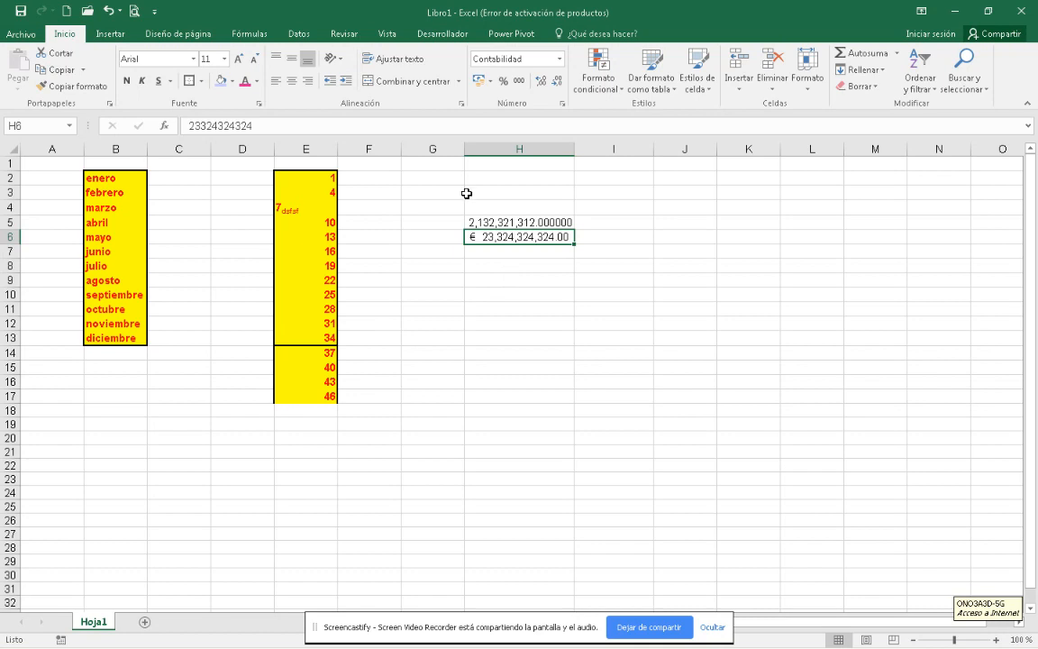
{"action": "left_click", "coordinate": [545, 86]}
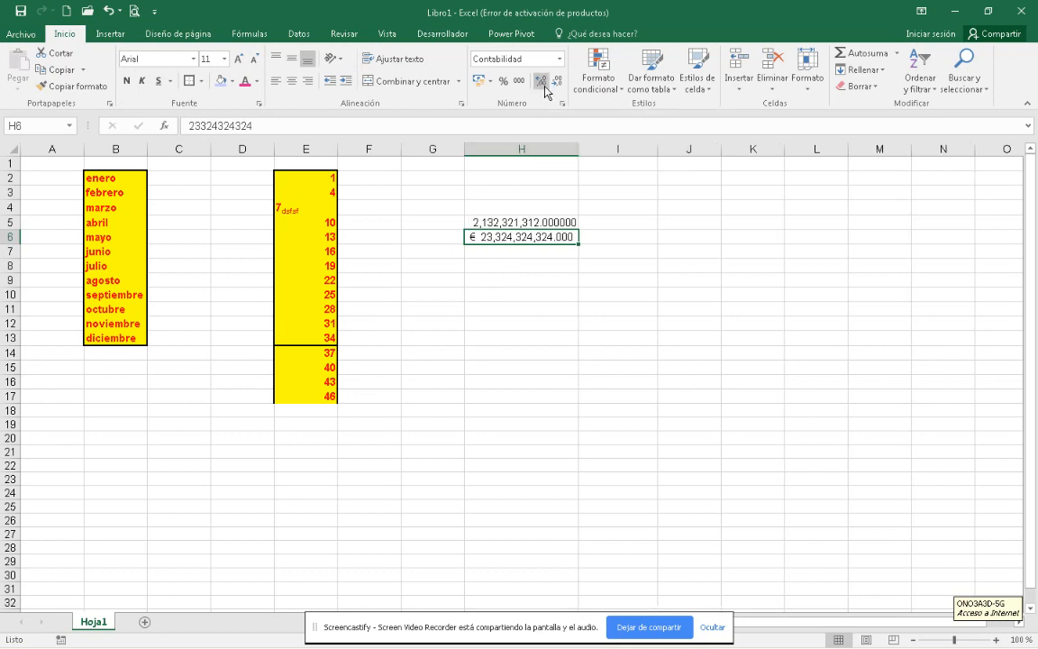
{"action": "left_click", "coordinate": [542, 82]}
{"action": "left_click", "coordinate": [541, 82]}
{"action": "left_click", "coordinate": [541, 82]}
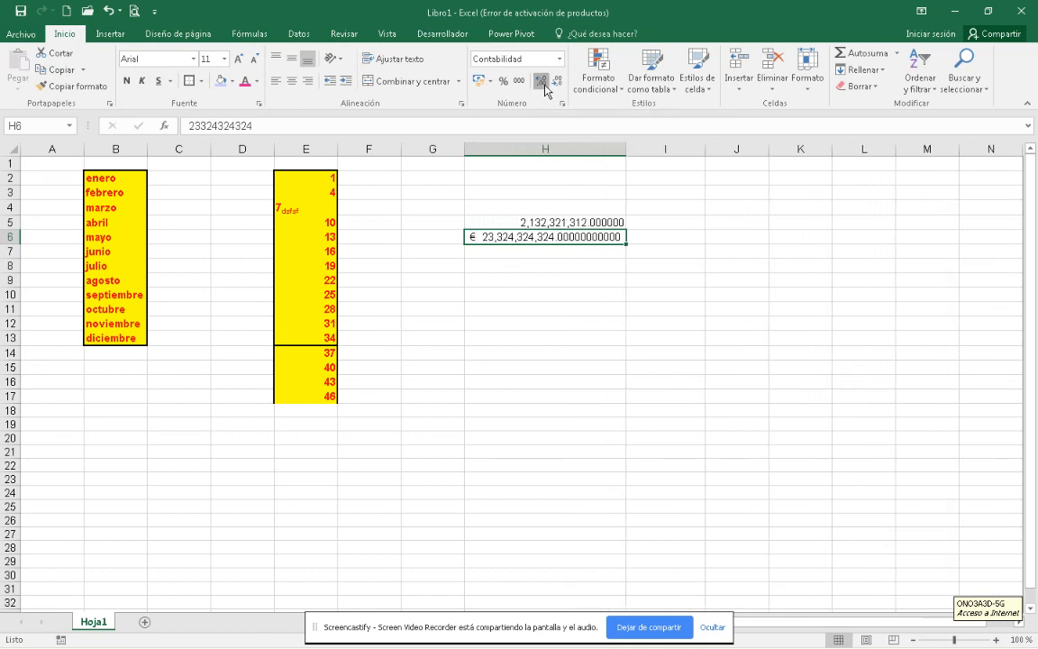
Increase and decrease the decimal places of cell H6, ending at three, and apply the thousands separator style to it.
{"action": "left_click", "coordinate": [541, 82]}
{"action": "left_click", "coordinate": [556, 85]}
{"action": "left_click", "coordinate": [556, 85]}
{"action": "left_click", "coordinate": [556, 85]}
{"action": "left_click", "coordinate": [556, 85]}
{"action": "left_click", "coordinate": [556, 84]}
{"action": "left_click", "coordinate": [556, 85]}
{"action": "left_click", "coordinate": [556, 85]}
{"action": "left_click", "coordinate": [556, 85]}
{"action": "left_click", "coordinate": [557, 86]}
{"action": "left_click", "coordinate": [557, 85]}
{"action": "left_click", "coordinate": [542, 85]}
{"action": "left_click", "coordinate": [542, 85]}
{"action": "left_click", "coordinate": [542, 84]}
{"action": "left_click", "coordinate": [541, 84]}
{"action": "left_click", "coordinate": [541, 84]}
{"action": "left_click", "coordinate": [542, 84]}
{"action": "left_click", "coordinate": [556, 85]}
{"action": "left_click", "coordinate": [556, 85]}
{"action": "left_click", "coordinate": [556, 85]}
{"action": "left_click", "coordinate": [556, 85]}
{"action": "left_click", "coordinate": [556, 85]}
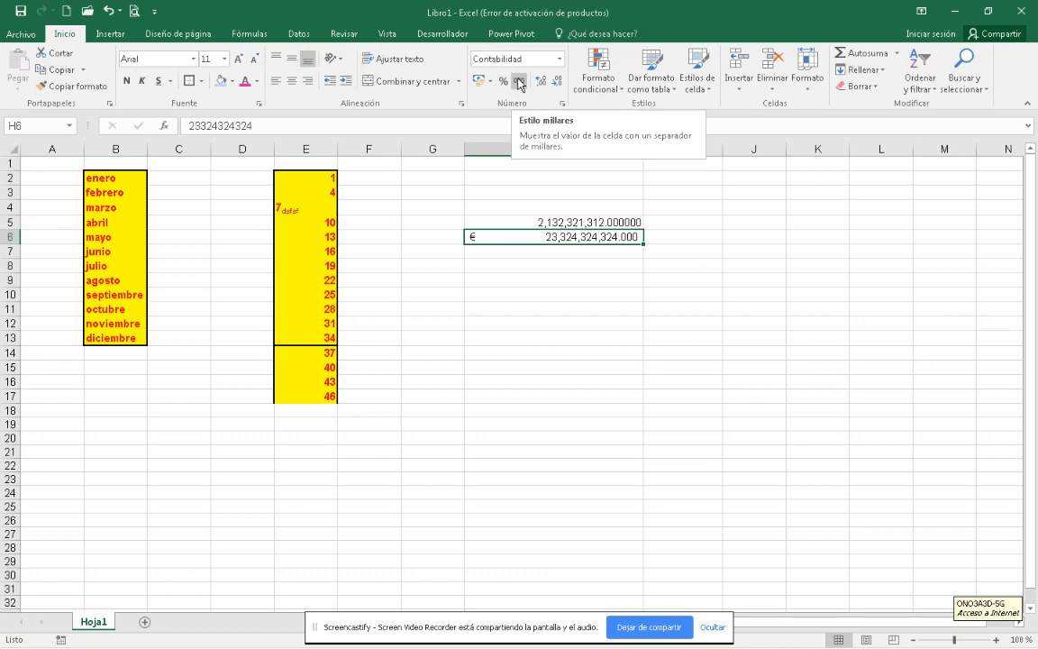
{"action": "left_click", "coordinate": [519, 85]}
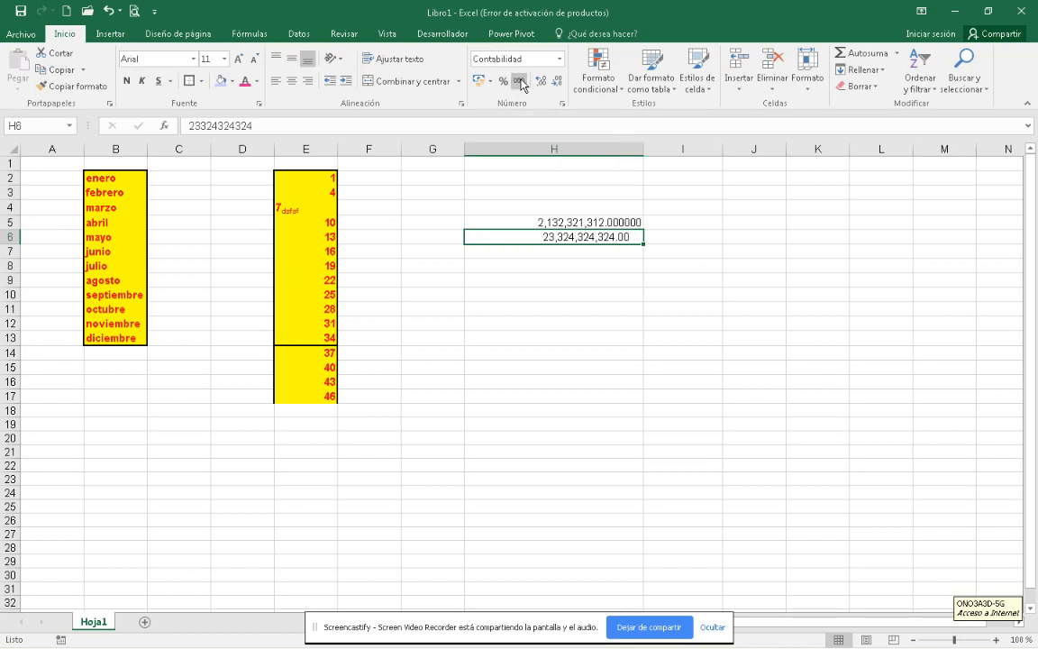
{"action": "left_click", "coordinate": [562, 103]}
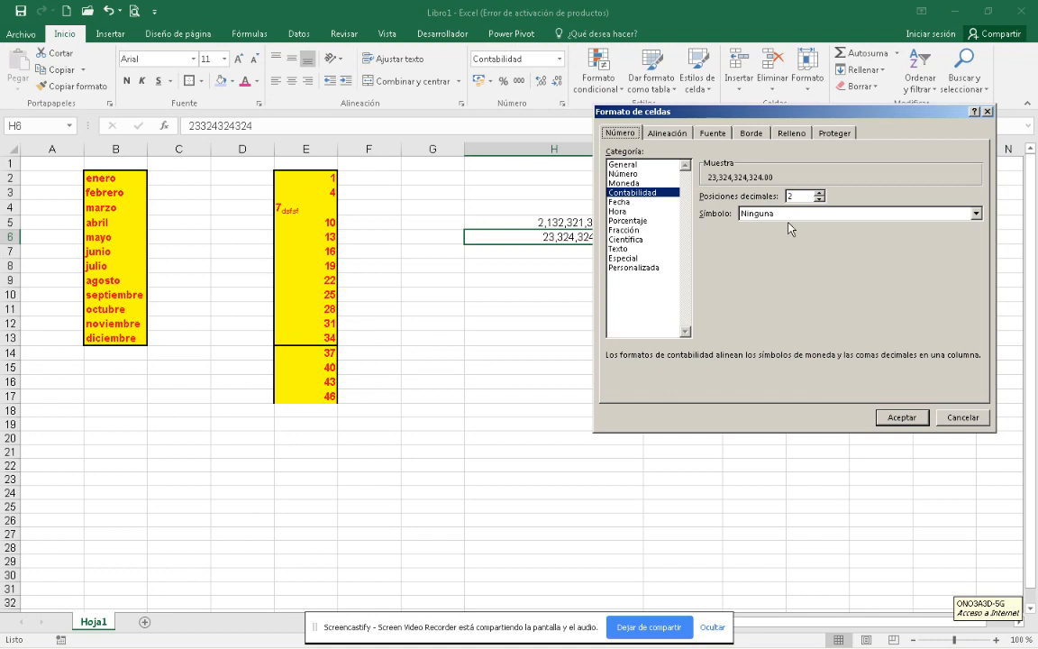
{"action": "left_click_drag", "start_coordinate": [851, 112], "coordinate": [322, 109]}
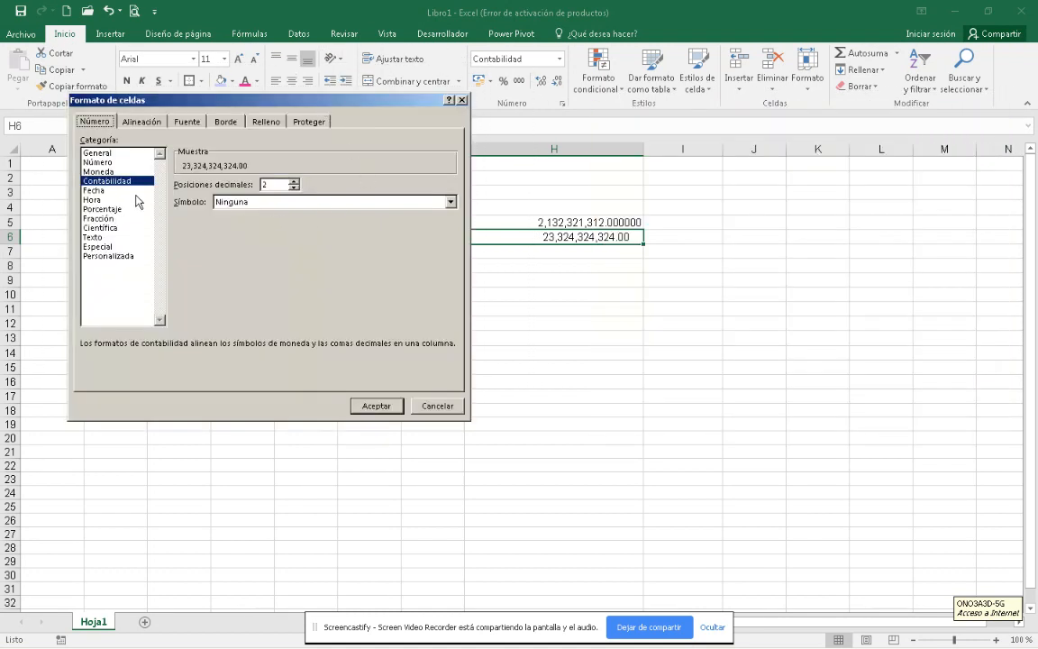
{"action": "left_click", "coordinate": [94, 190]}
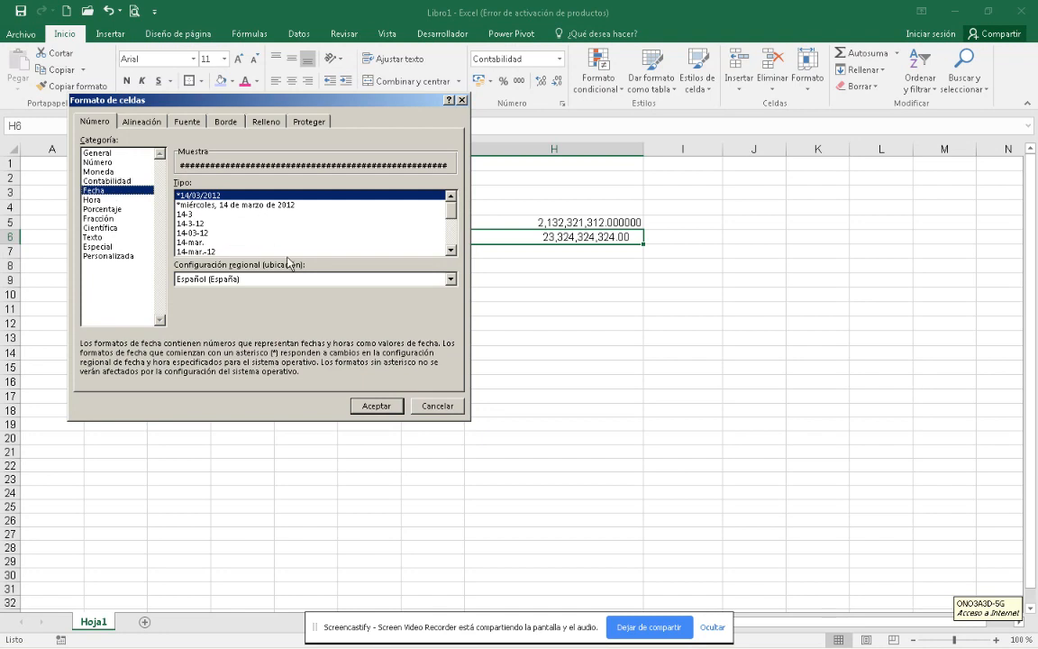
{"action": "left_click", "coordinate": [184, 213]}
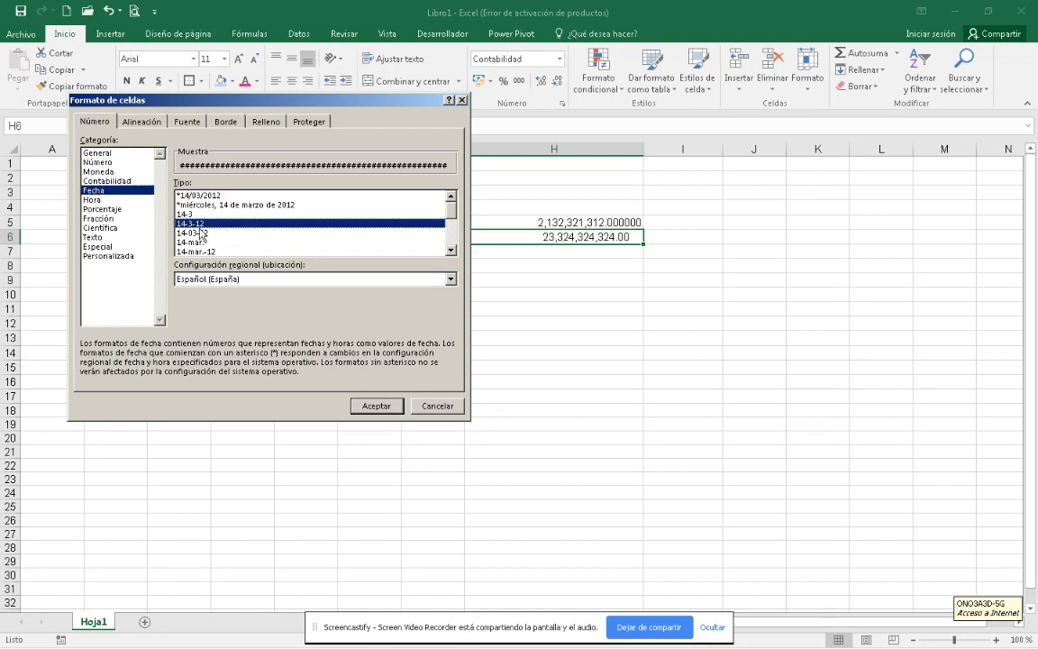
{"action": "left_click", "coordinate": [435, 407]}
Enter 234 in cell H9 and format it as a date of type *14/03/2012, undoing and redoing the format once.
{"action": "left_click", "coordinate": [538, 281]}
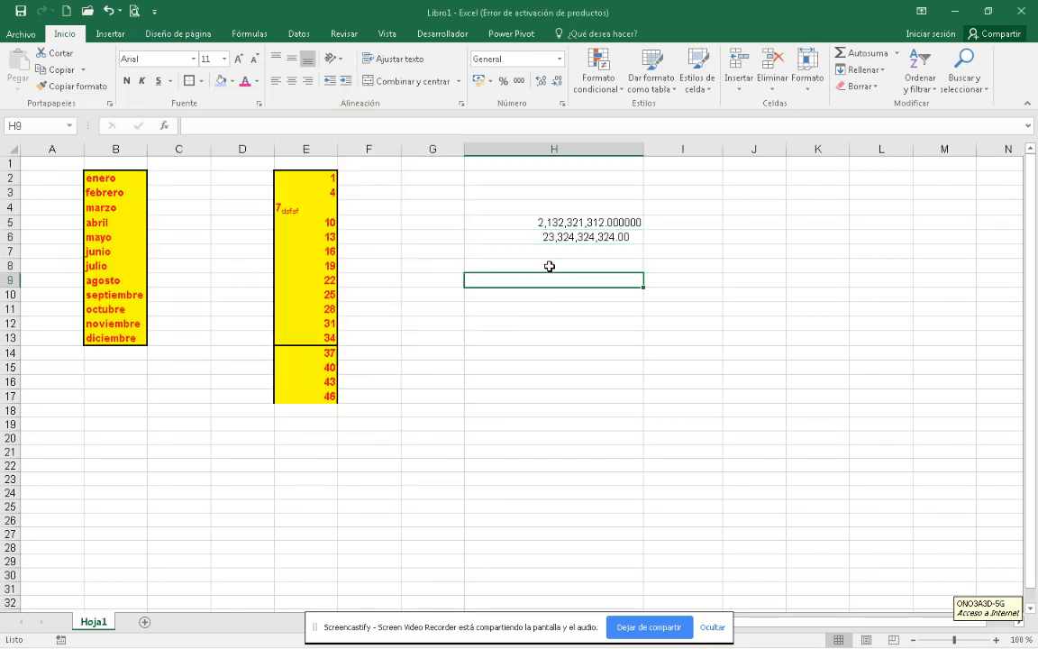
{"action": "type", "text": "234"}
{"action": "left_click", "coordinate": [528, 280]}
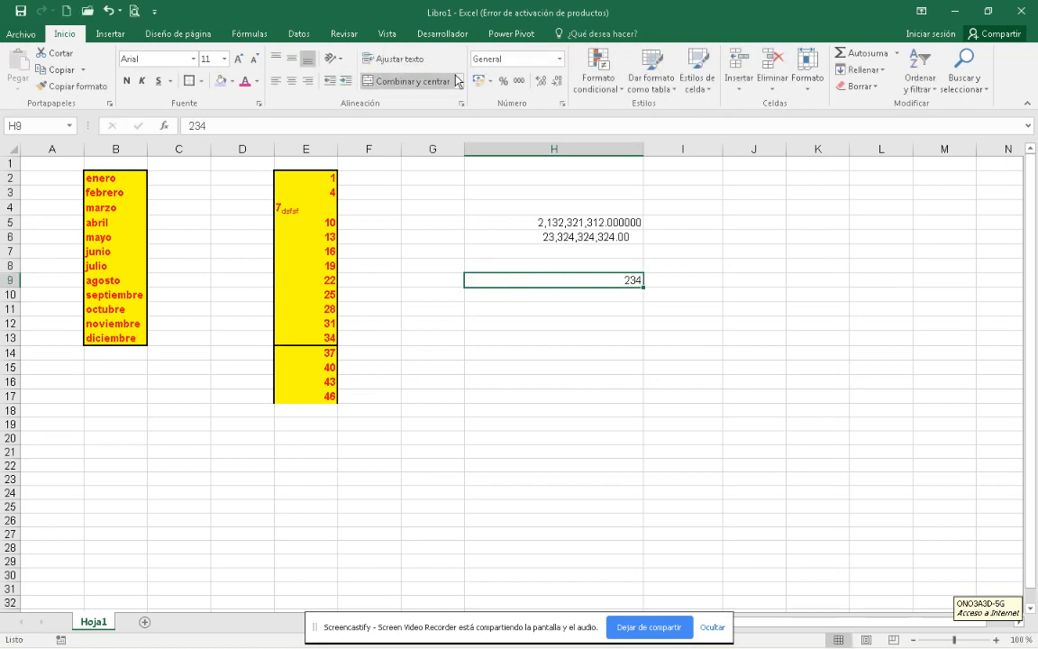
{"action": "left_click", "coordinate": [561, 103]}
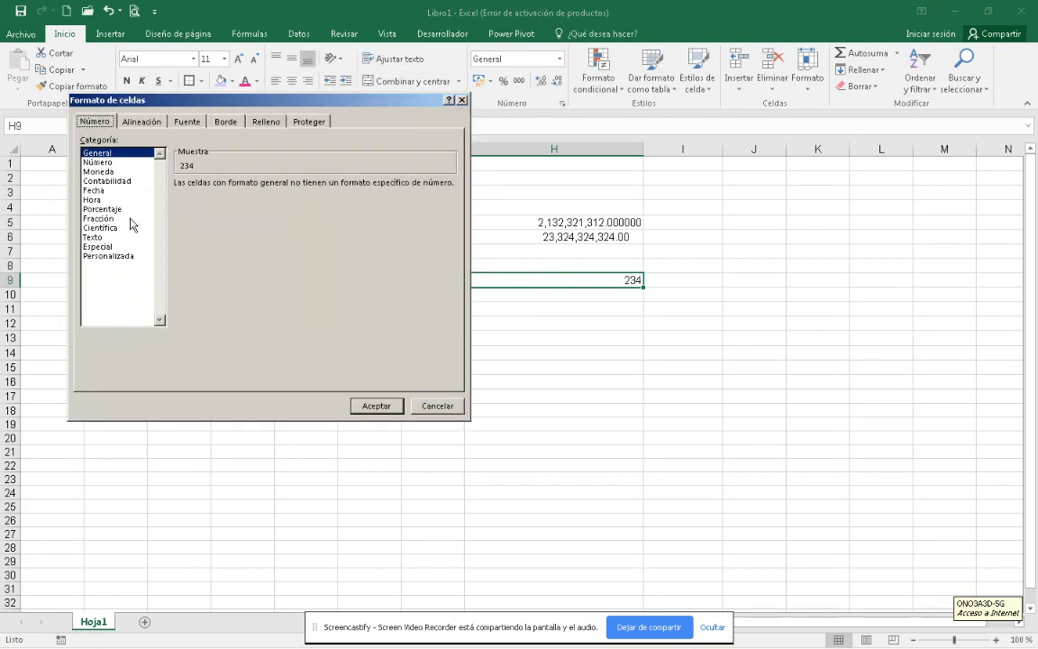
{"action": "left_click", "coordinate": [96, 190]}
{"action": "left_click", "coordinate": [376, 407]}
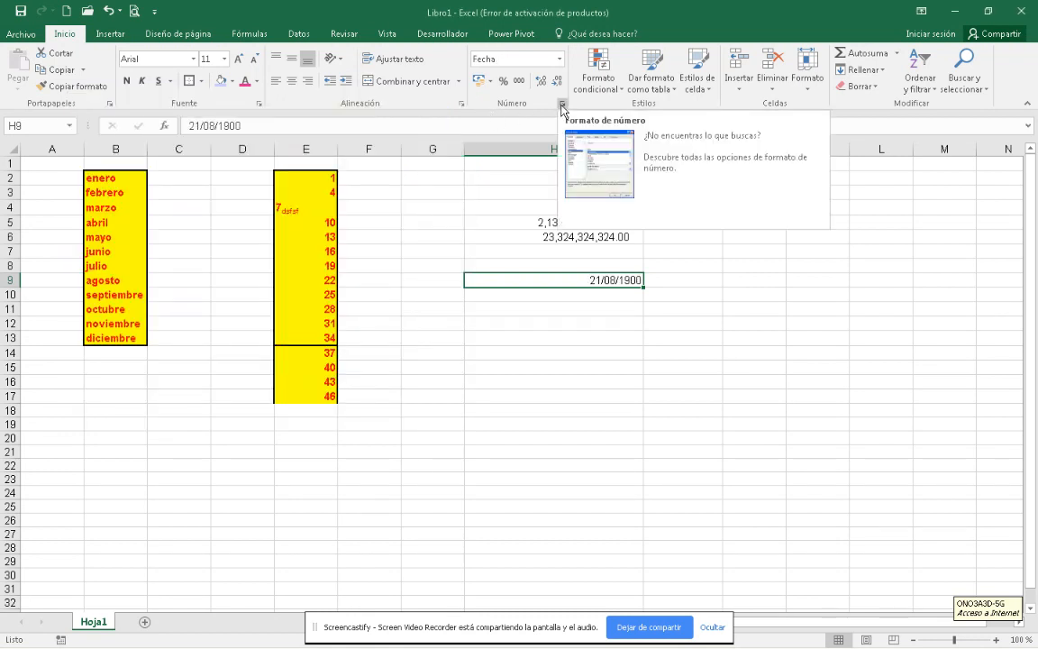
{"action": "key", "text": "ctrl+z"}
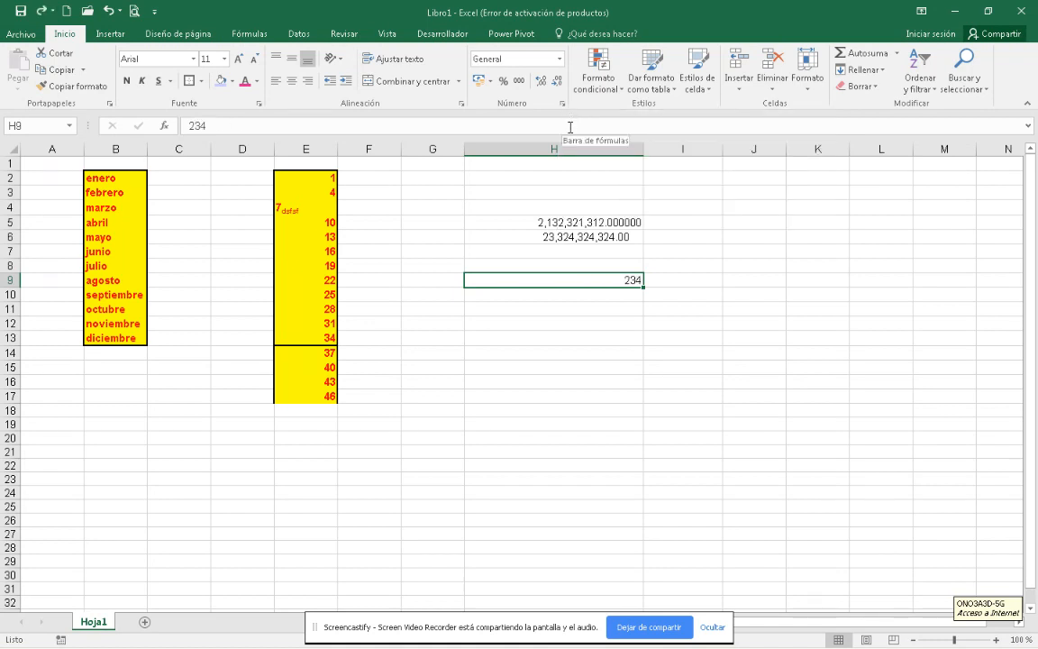
{"action": "key", "text": "ctrl+y"}
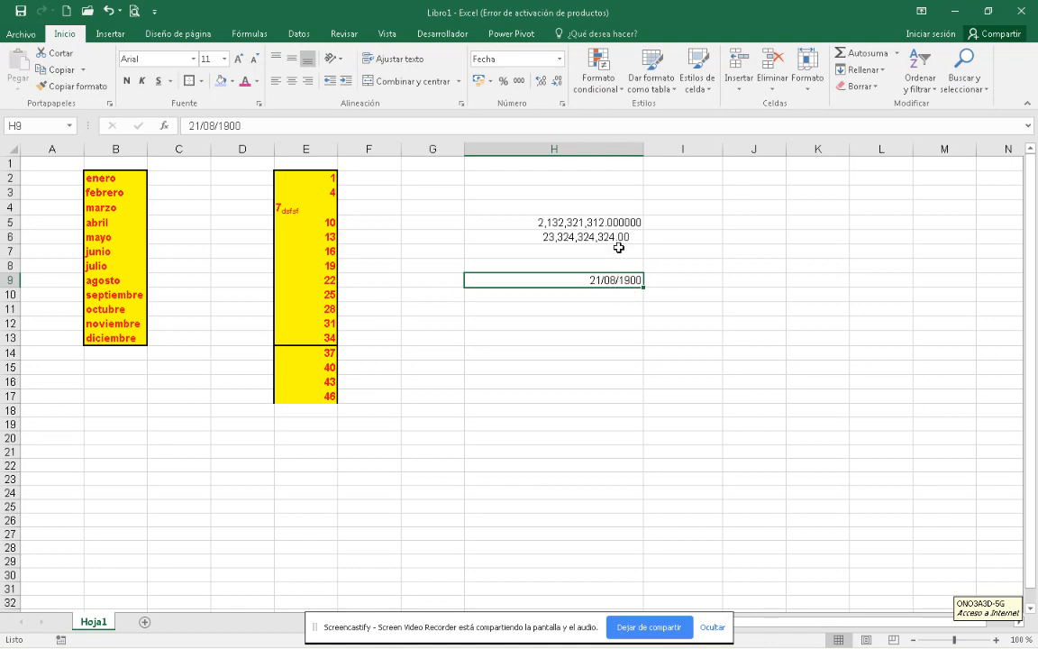
Browse the date, custom and time formats for cell H9 and format it as Percentage with two decimal places.
{"action": "left_click", "coordinate": [561, 104]}
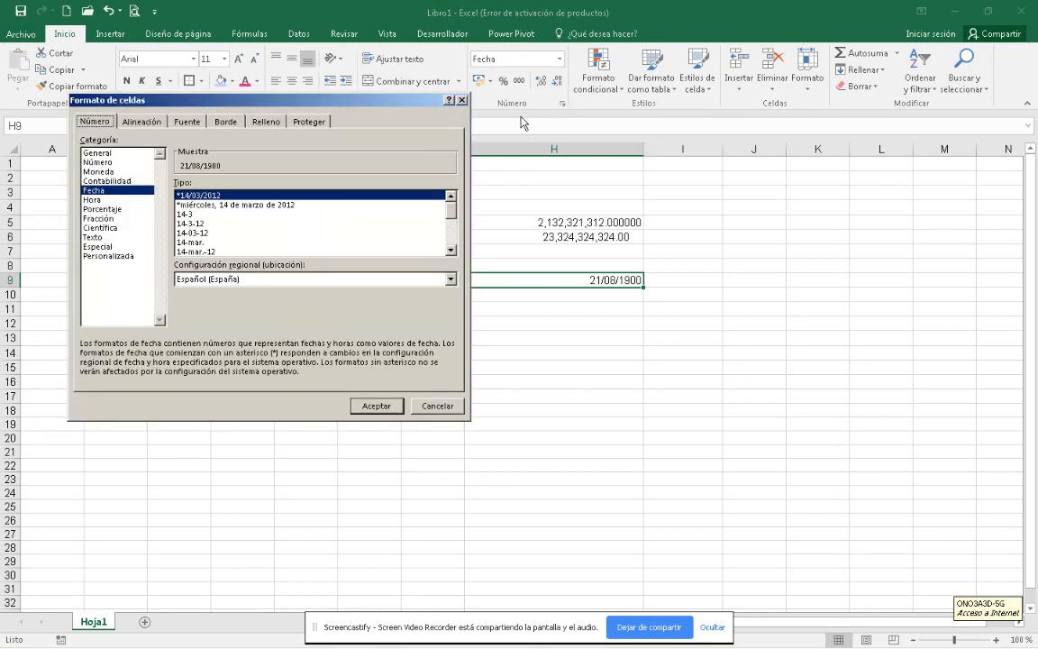
{"action": "scroll", "coordinate": [205, 220], "scroll_direction": "down", "scroll_amount": 3}
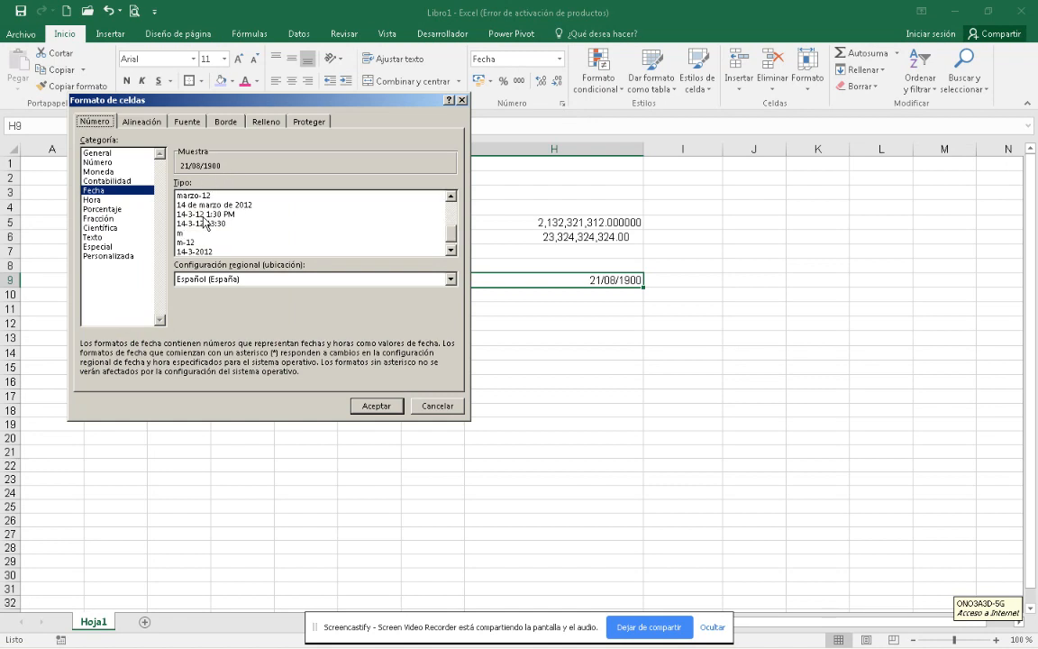
{"action": "left_click", "coordinate": [212, 205]}
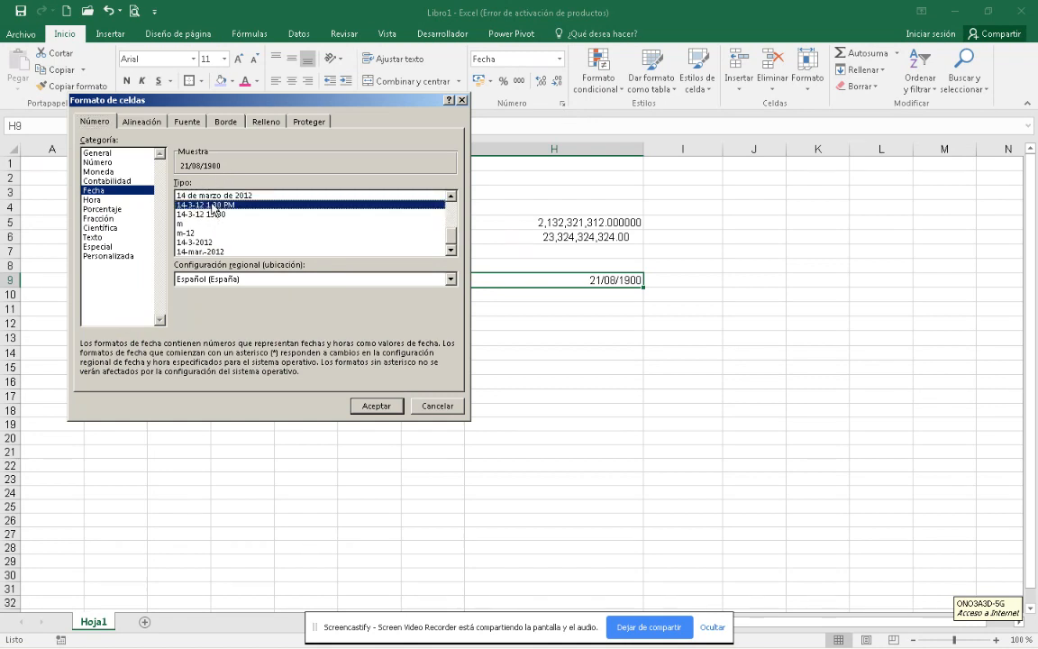
{"action": "left_click", "coordinate": [108, 256]}
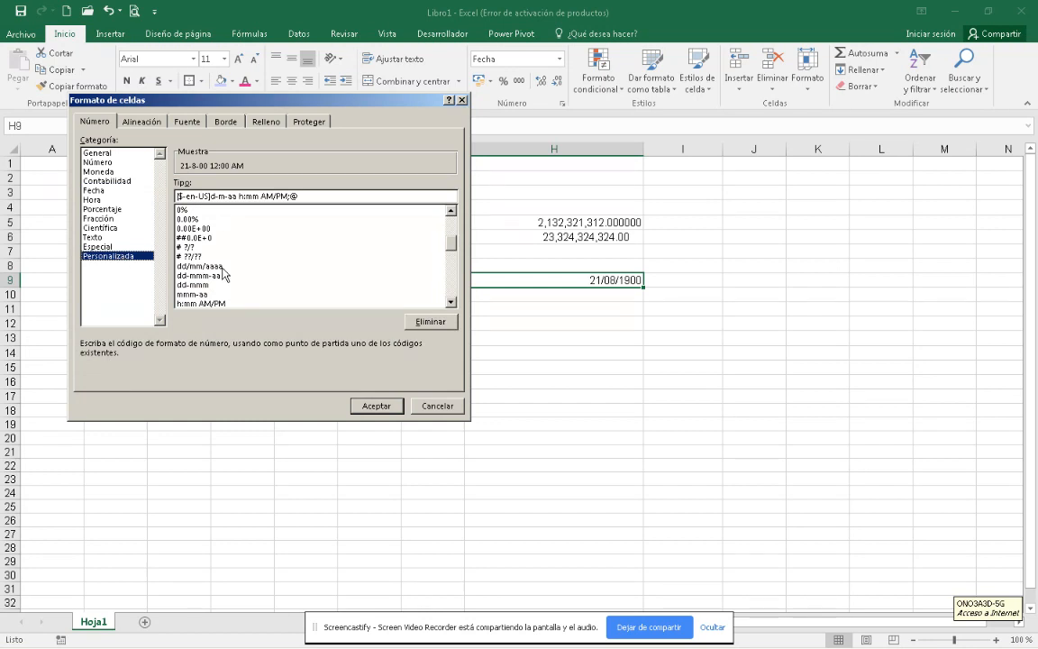
{"action": "left_click", "coordinate": [92, 198]}
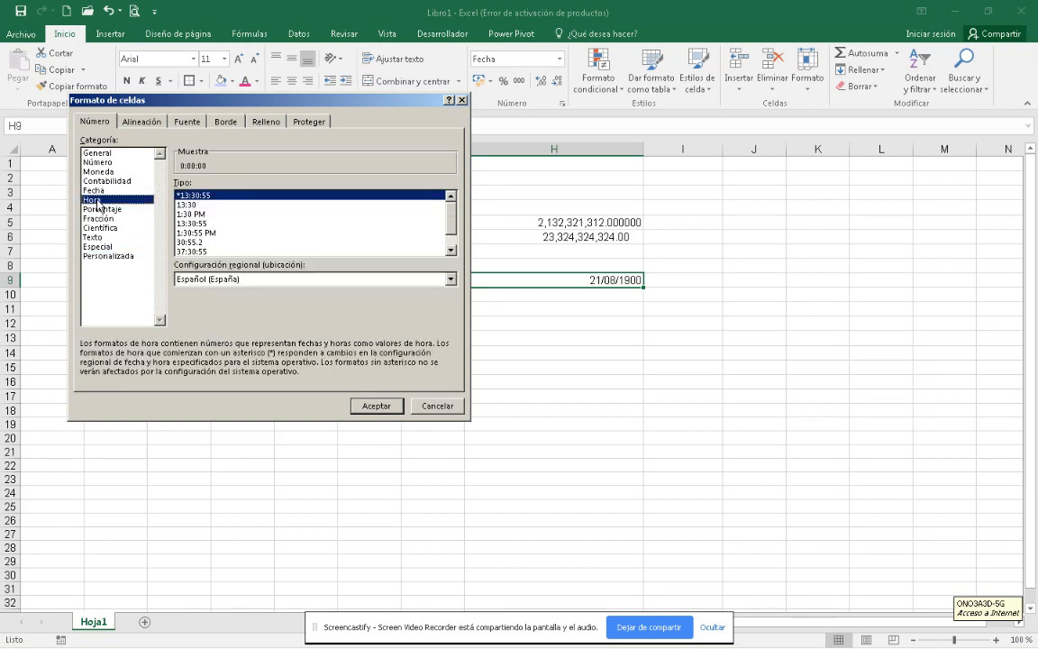
{"action": "left_click", "coordinate": [189, 217]}
{"action": "left_click", "coordinate": [210, 243]}
{"action": "left_click", "coordinate": [198, 251]}
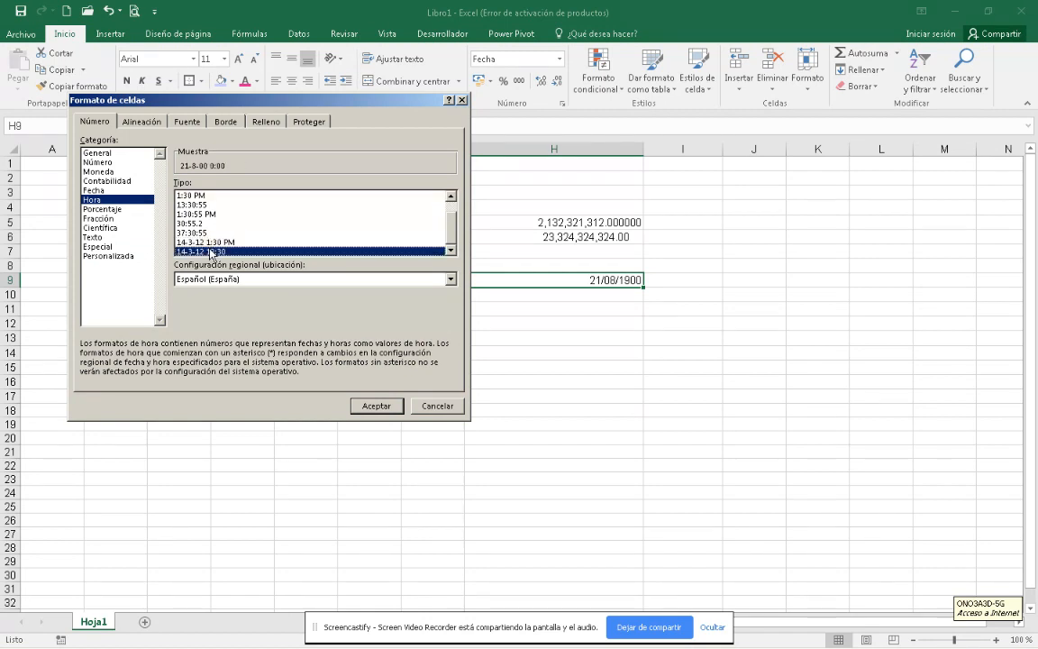
{"action": "left_click", "coordinate": [189, 222]}
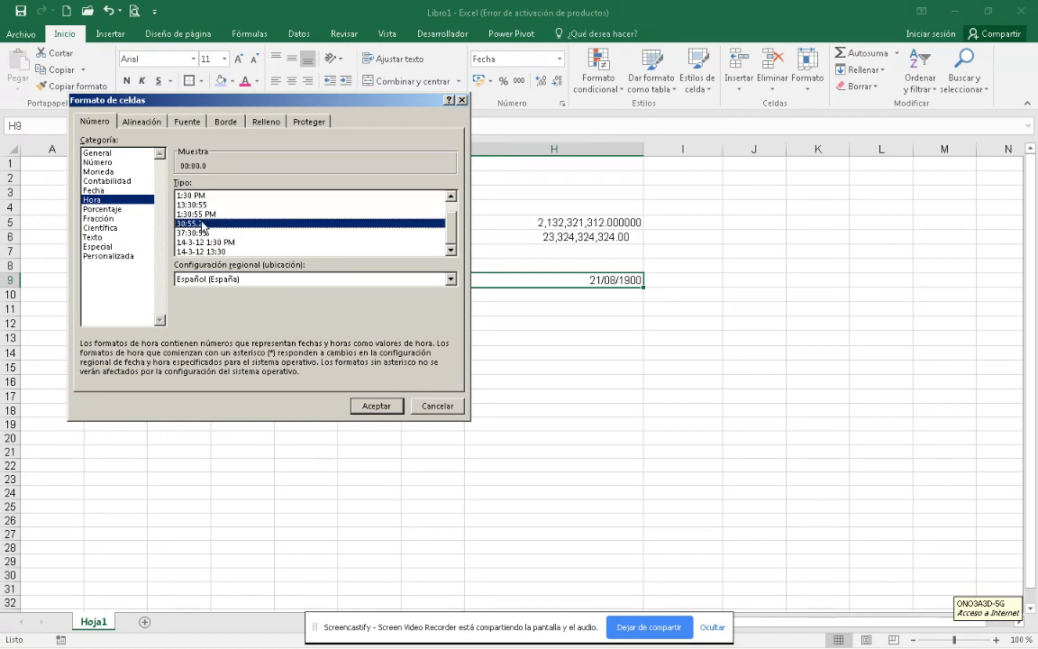
{"action": "left_click", "coordinate": [108, 209]}
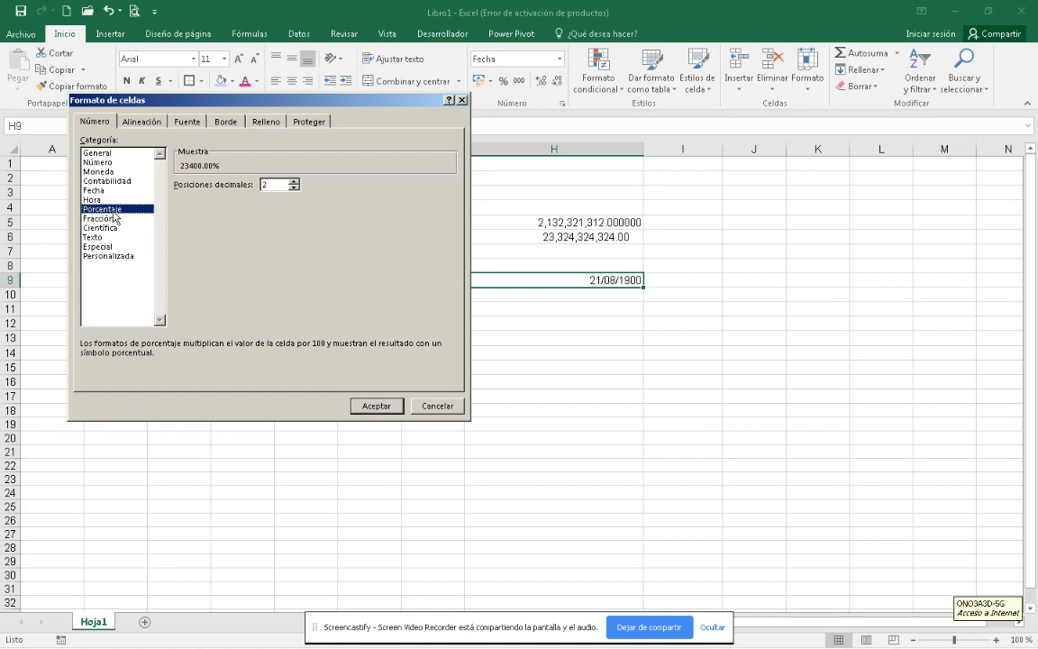
{"action": "left_click", "coordinate": [376, 405]}
Enter 4 in cell H10 and format it as a percentage without decimal places.
{"action": "left_click", "coordinate": [570, 302]}
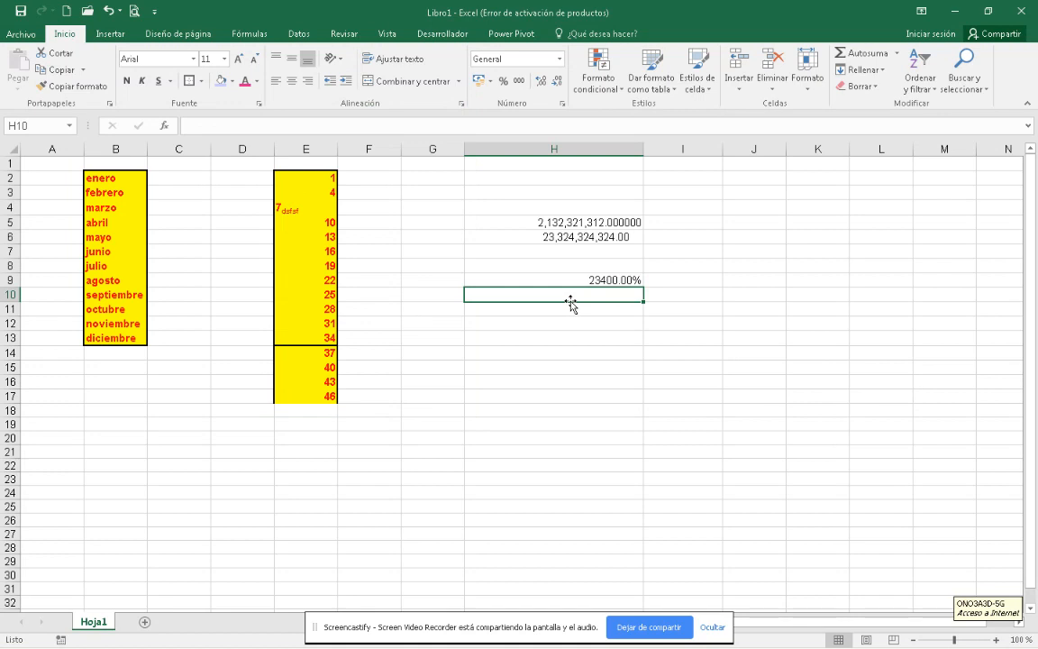
{"action": "type", "text": "4"}
{"action": "key", "text": "Return"}
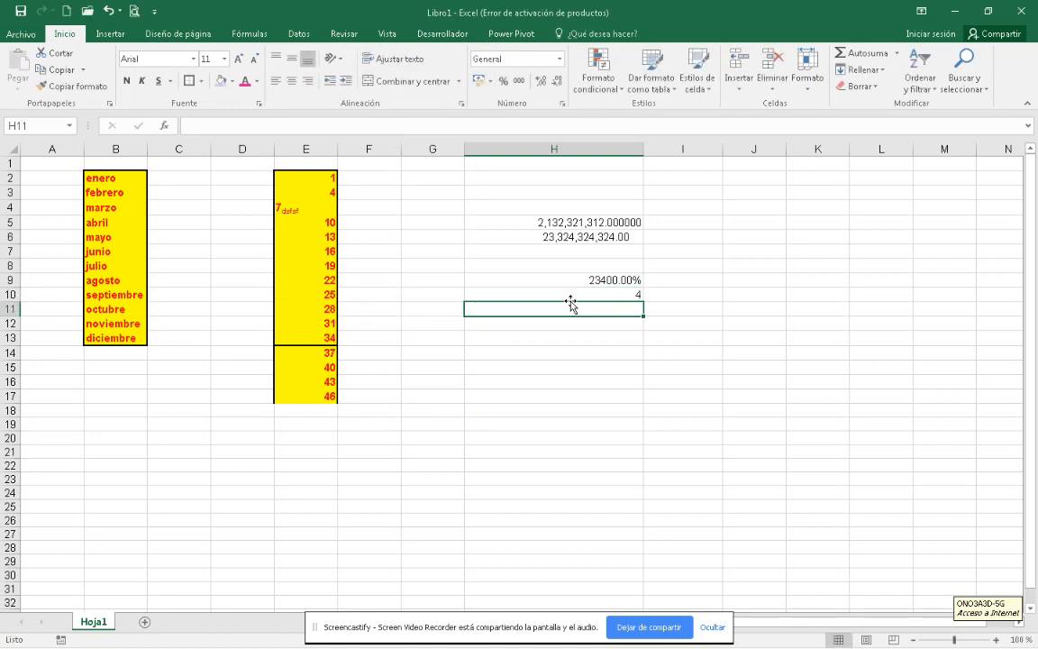
{"action": "left_click", "coordinate": [586, 295]}
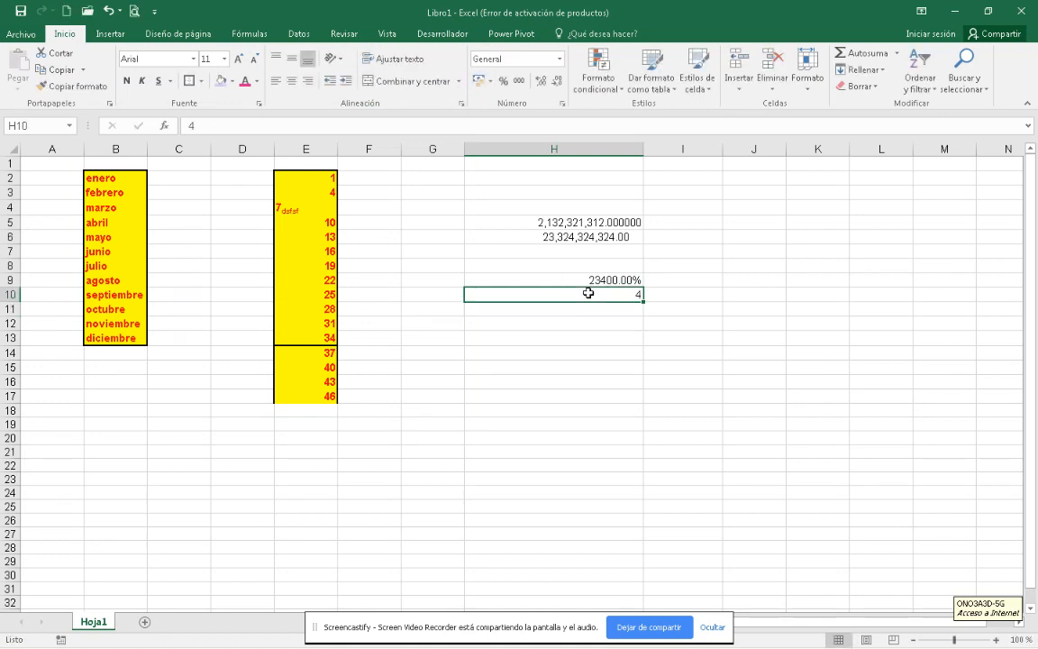
{"action": "left_click", "coordinate": [560, 59]}
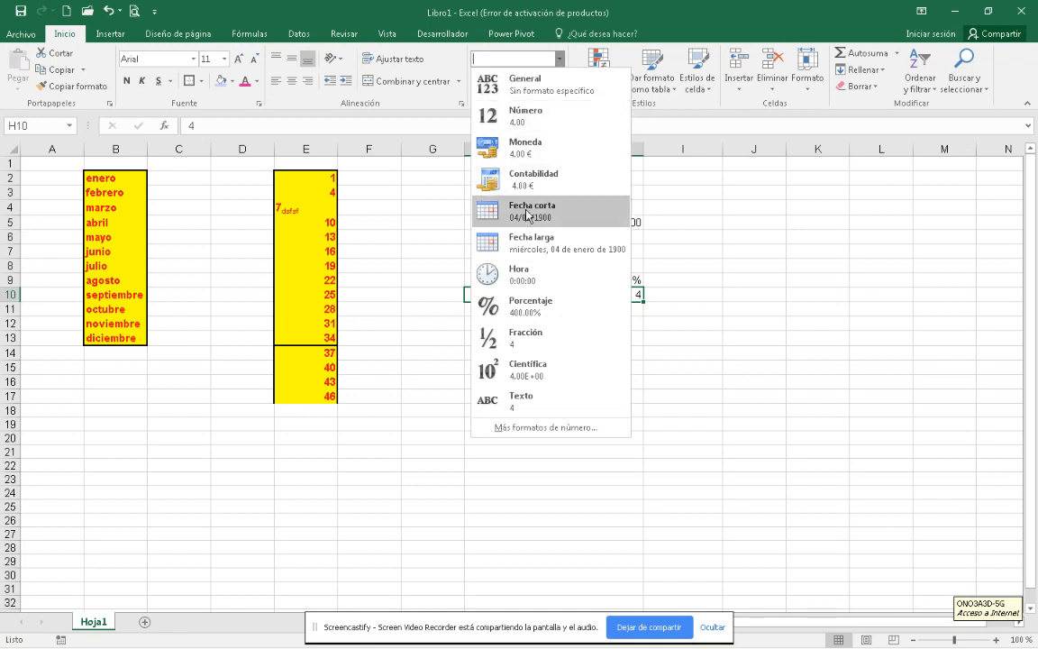
{"action": "left_click", "coordinate": [535, 307]}
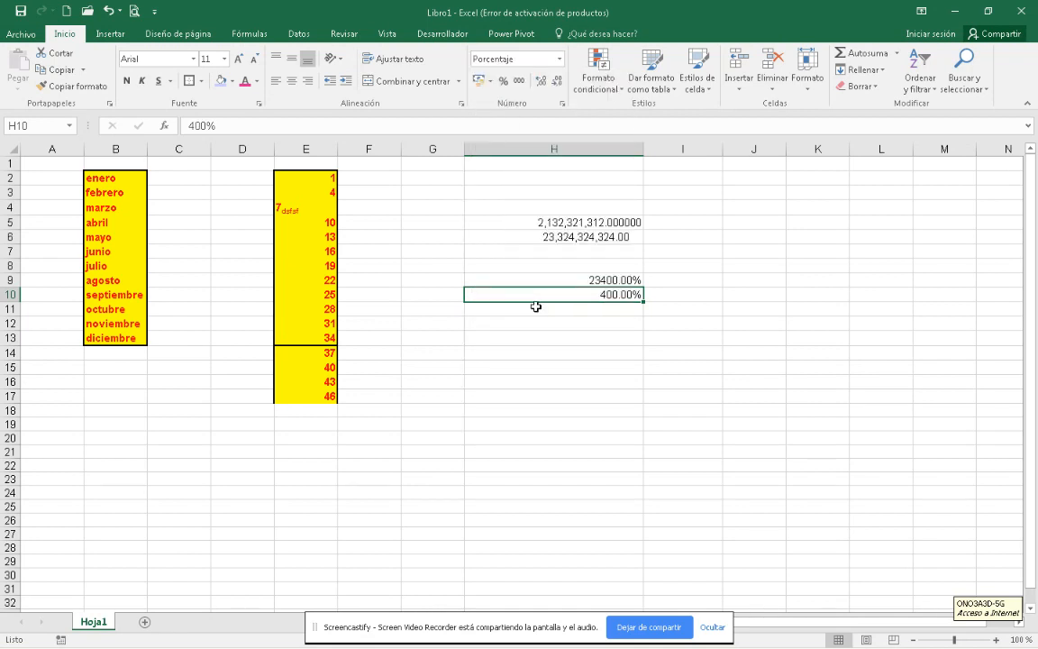
{"action": "left_click", "coordinate": [504, 81]}
Enter 4% in cell H11, including the percent sign.
{"action": "left_click", "coordinate": [618, 316]}
{"action": "type", "text": "4"}
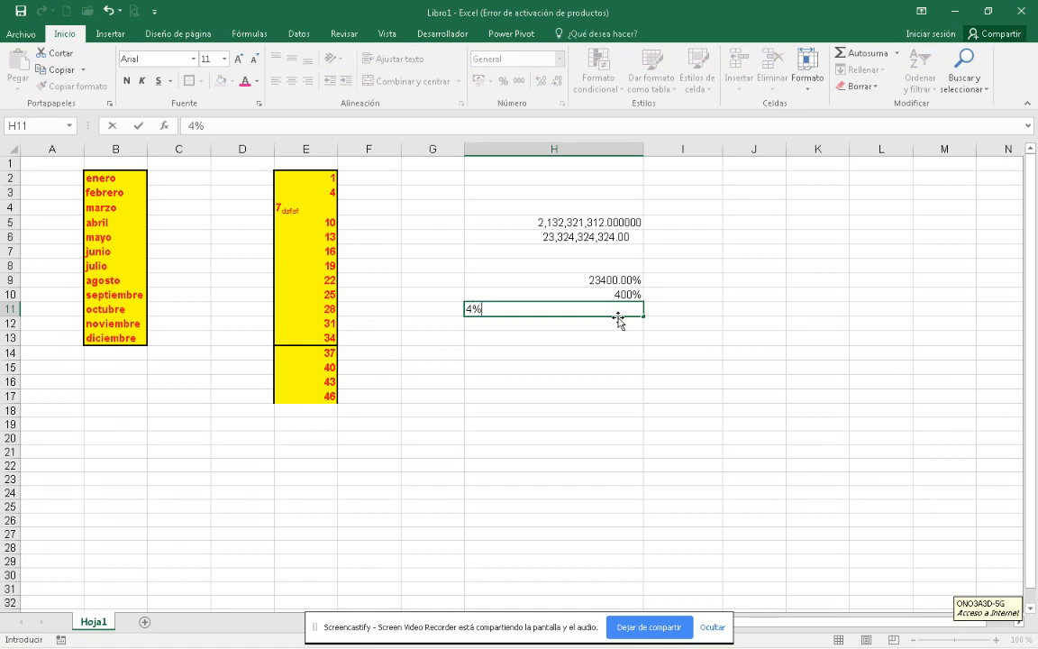
{"action": "type", "text": "%"}
{"action": "key", "text": "Return"}
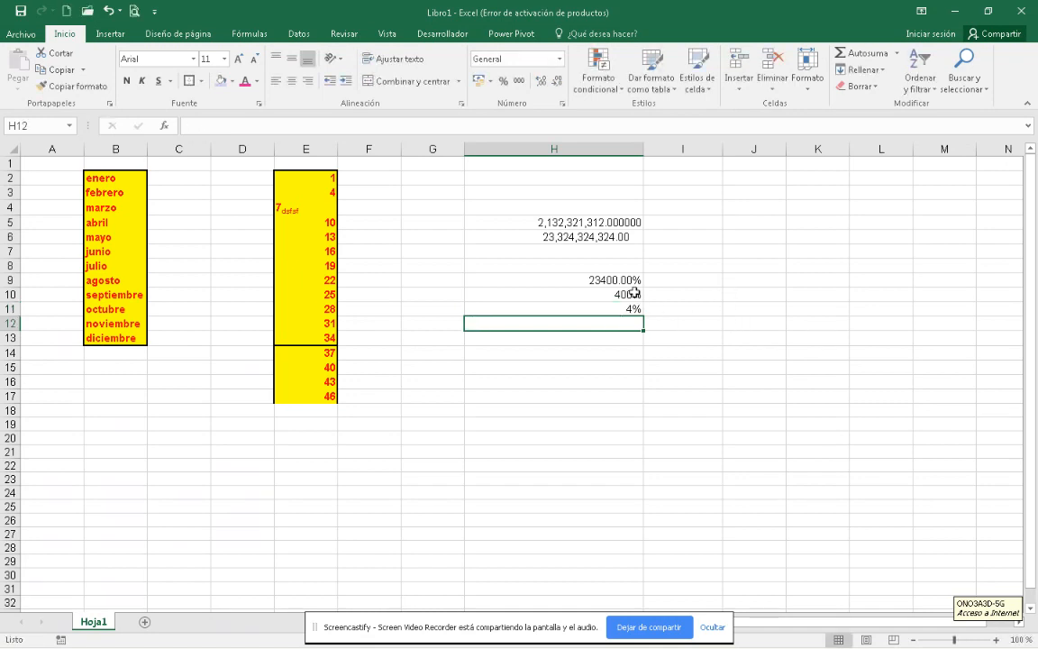
Enter 4 in cell H12 and apply the percent style to it.
{"action": "type", "text": "4"}
{"action": "key", "text": "Return"}
{"action": "key", "text": "Up"}
{"action": "left_click", "coordinate": [505, 83]}
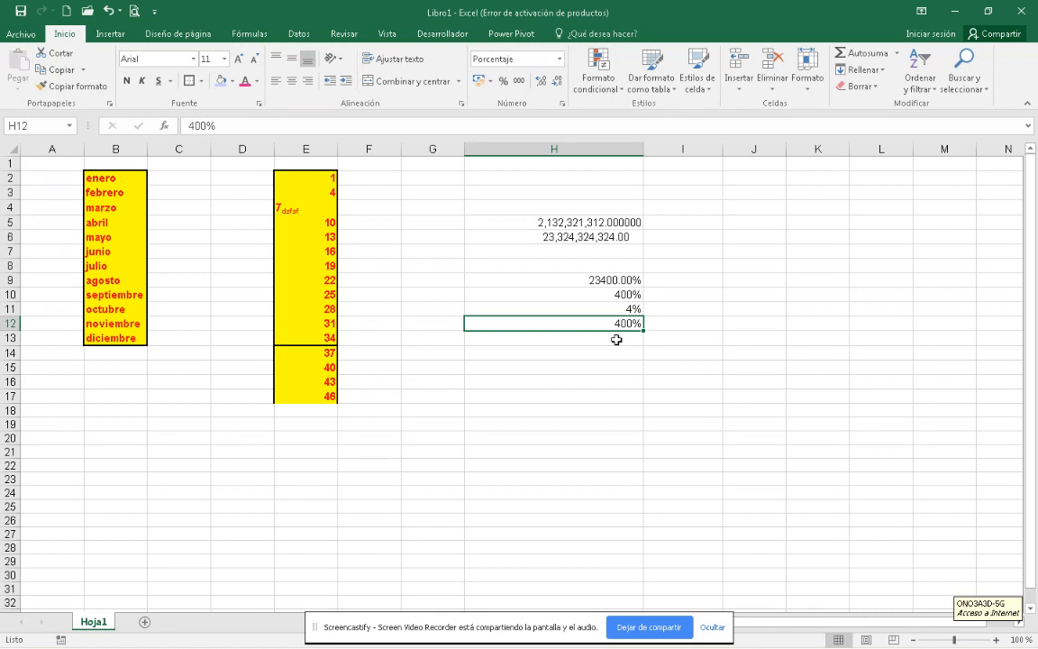
Enter 0.04 in cell H13 and select that cell again.
{"action": "left_click", "coordinate": [616, 338]}
{"action": "type", "text": "0.04"}
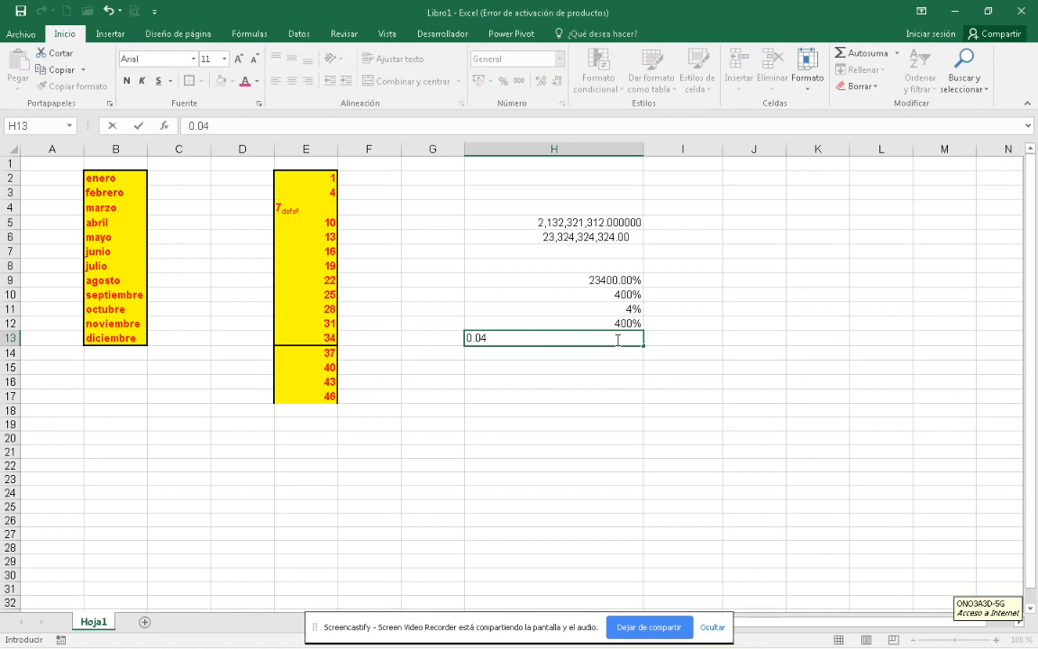
{"action": "key", "text": "Return"}
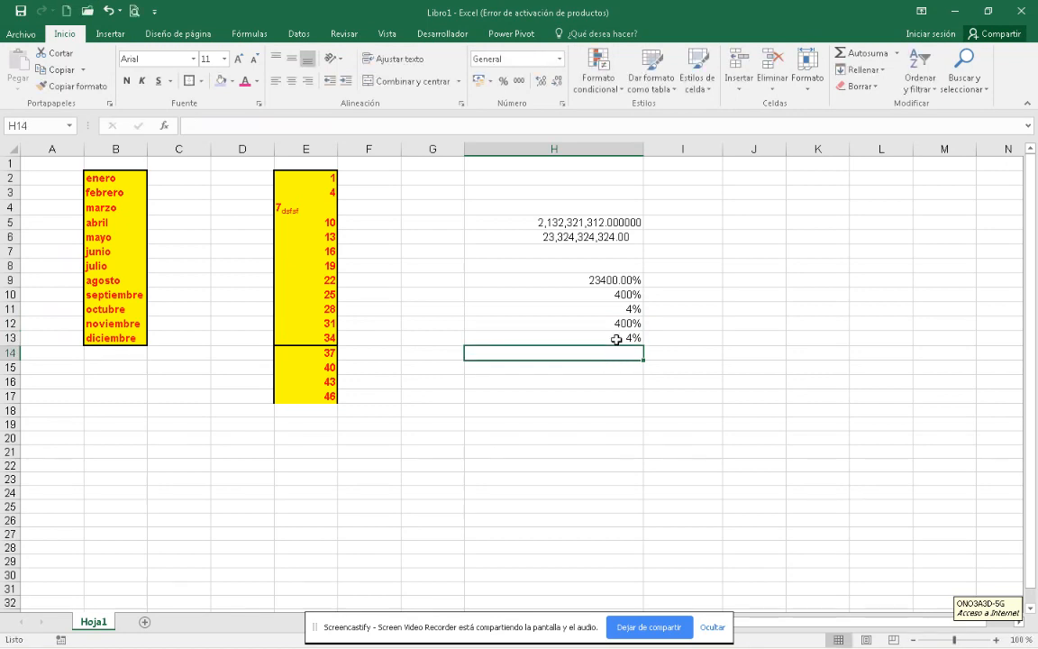
{"action": "left_click", "coordinate": [605, 338]}
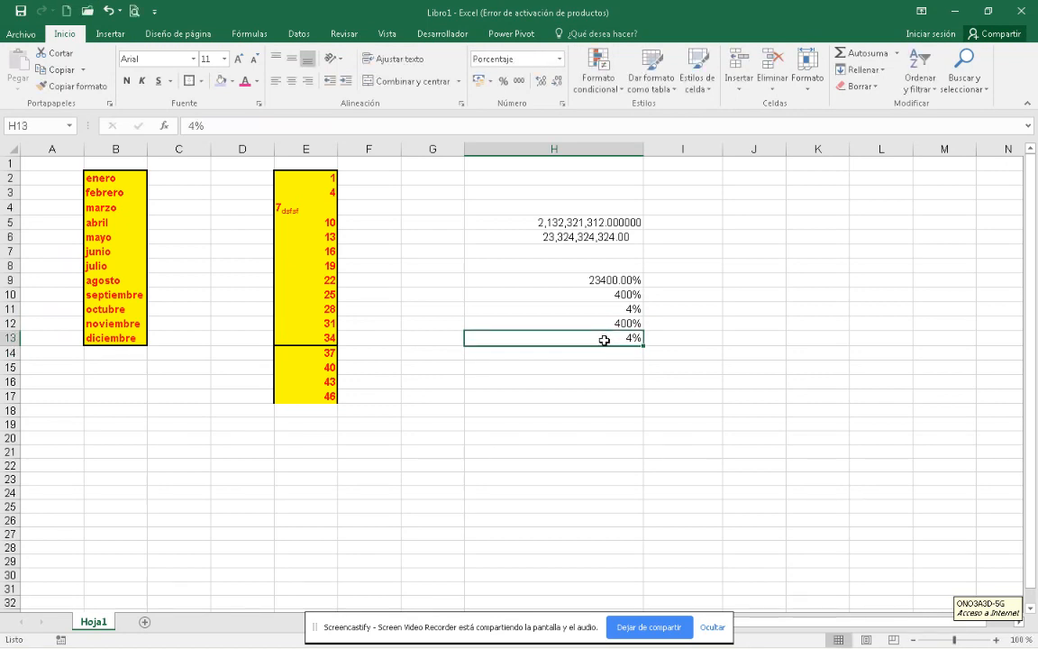
Try the values 0.05 and 0.5 in the percentage-formatted cell H13.
{"action": "type", "text": "0.05"}
{"action": "key", "text": "Return"}
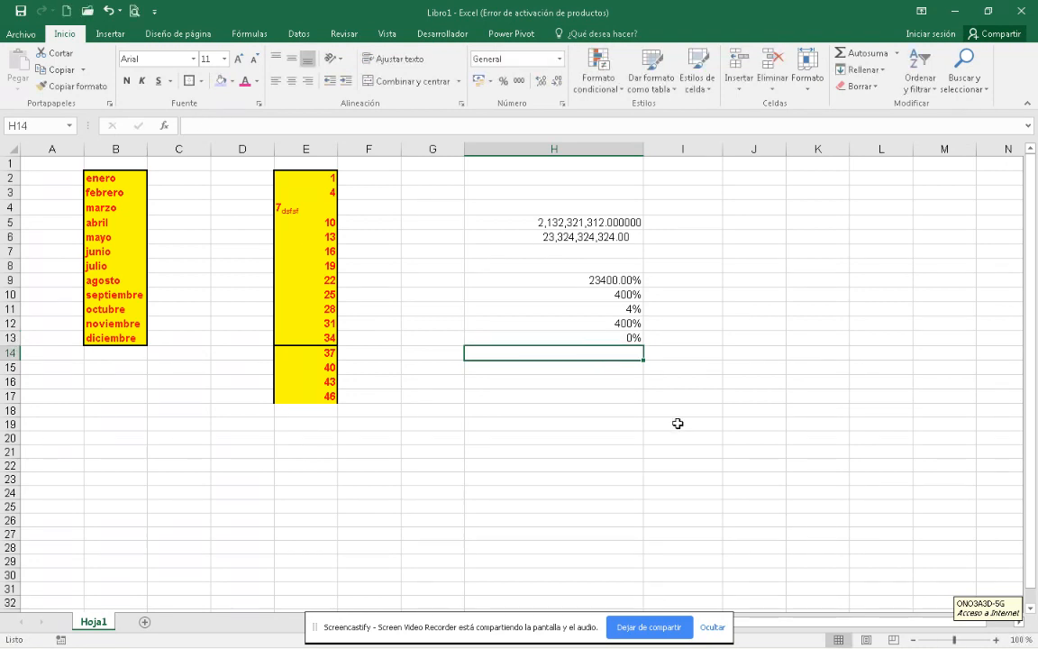
{"action": "left_click", "coordinate": [615, 338]}
{"action": "type", "text": "0.5"}
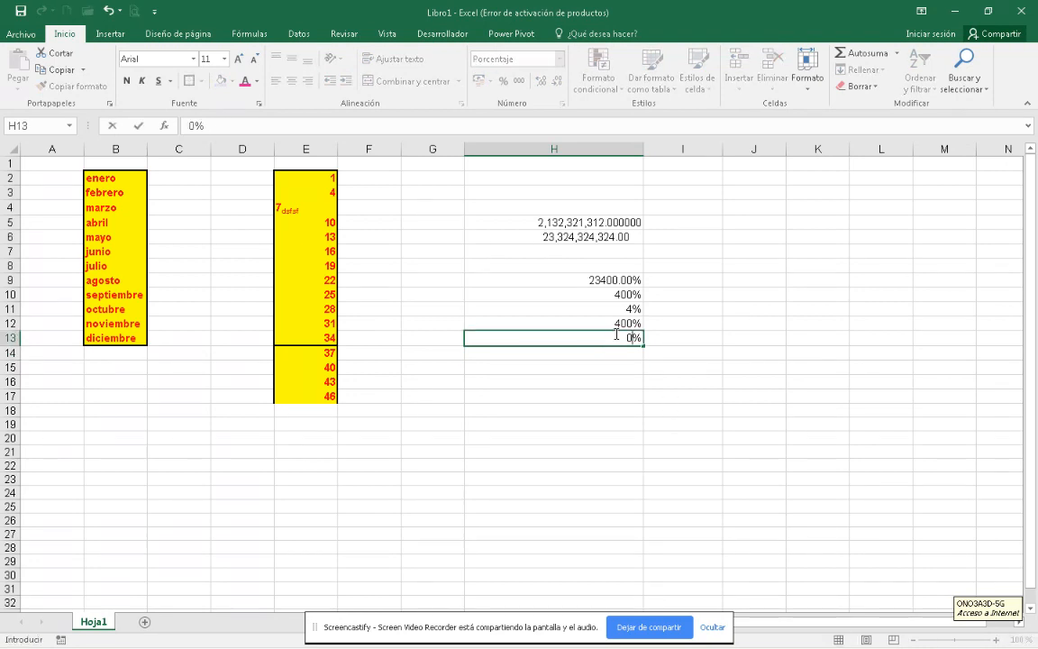
{"action": "key", "text": "Return"}
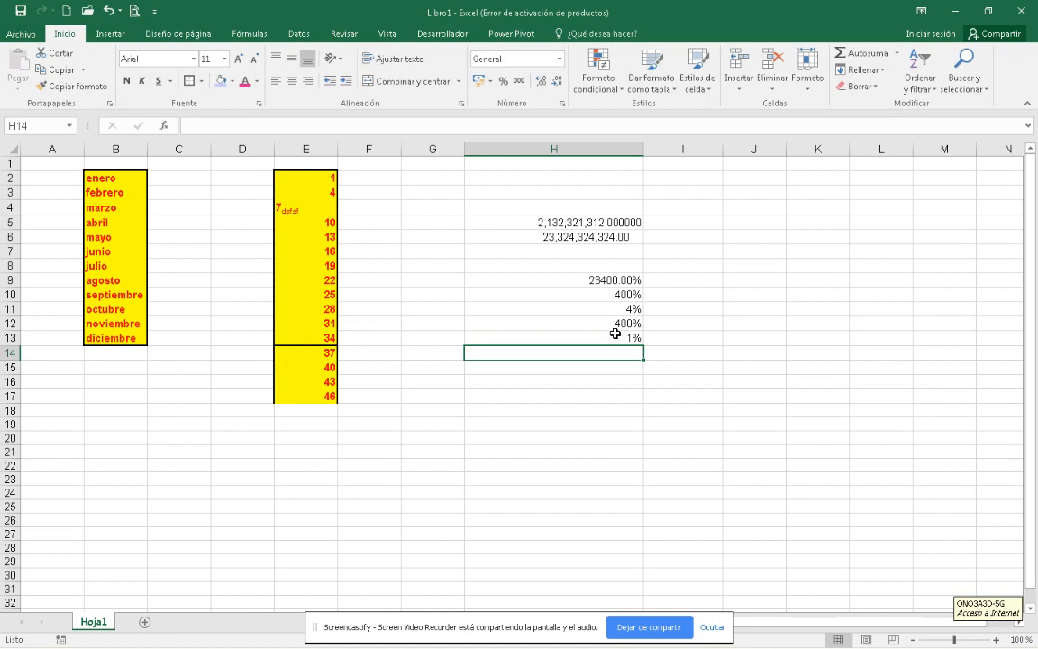
{"action": "left_click", "coordinate": [612, 337]}
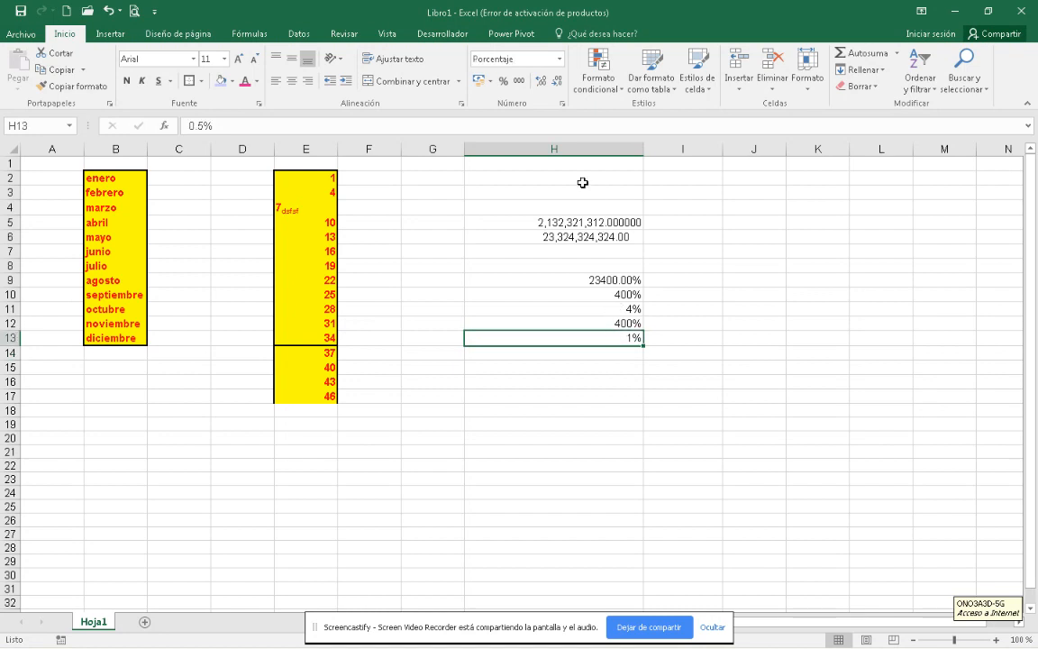
Clear all the sample numbers and percentages from cells H2 to H15.
{"action": "left_click_drag", "start_coordinate": [583, 183], "coordinate": [551, 366]}
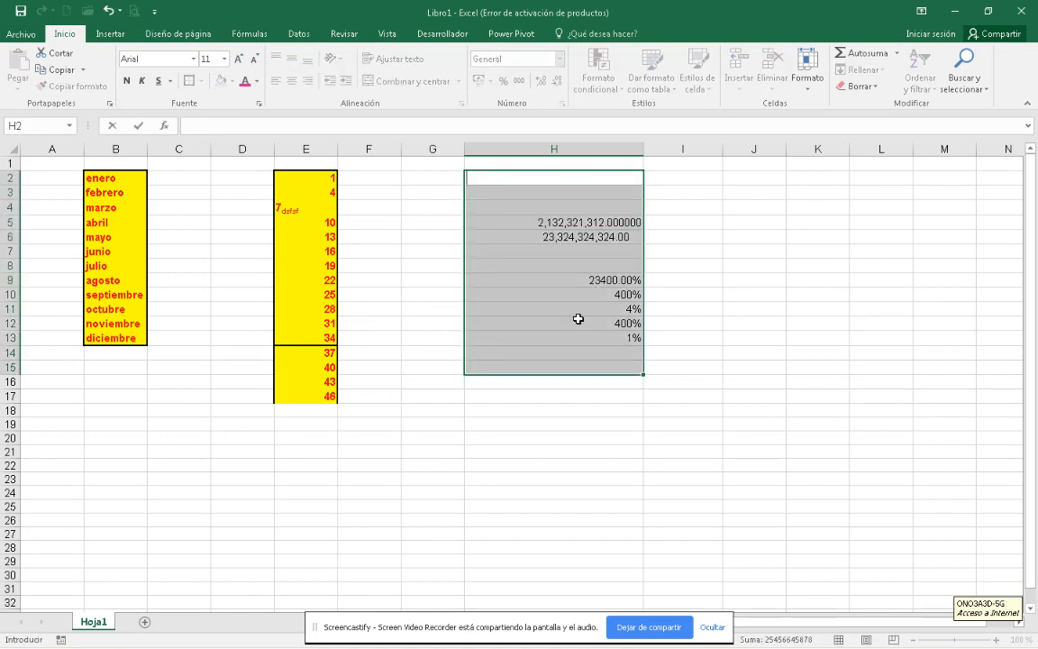
{"action": "key", "text": "Escape"}
{"action": "key", "text": "Delete"}
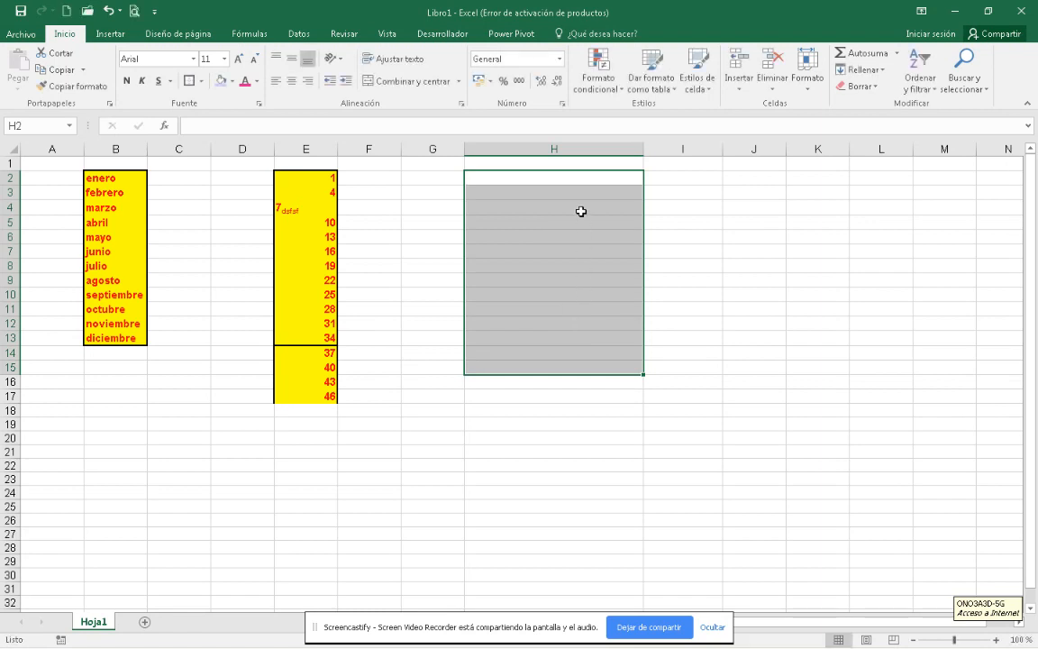
{"action": "left_click", "coordinate": [730, 206]}
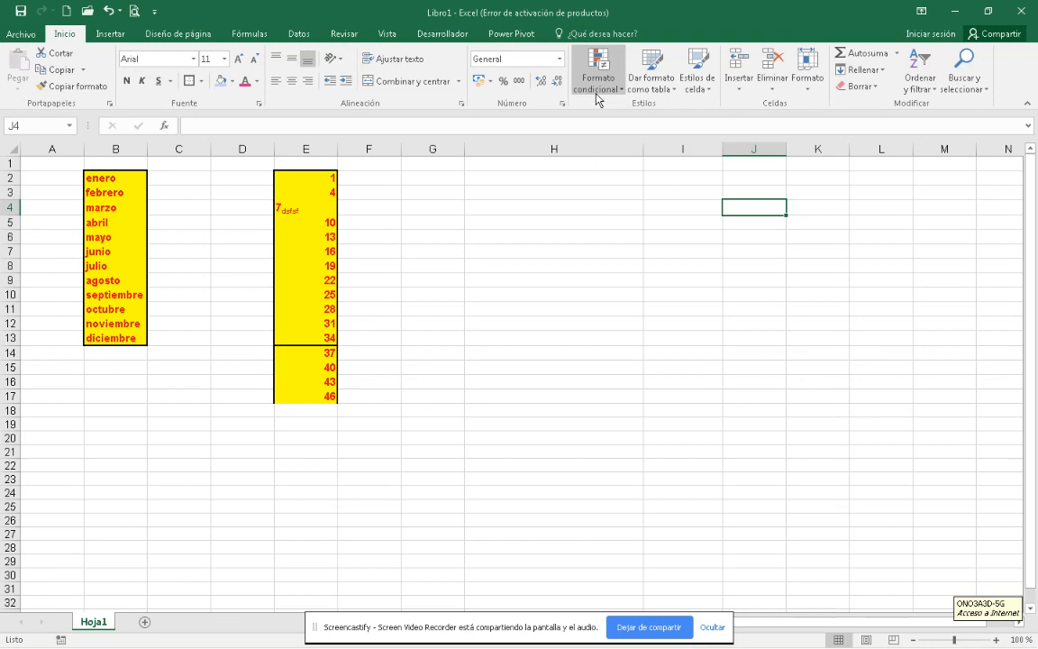
Add a new worksheet to the workbook and name it pepito.
{"action": "left_click", "coordinate": [144, 622]}
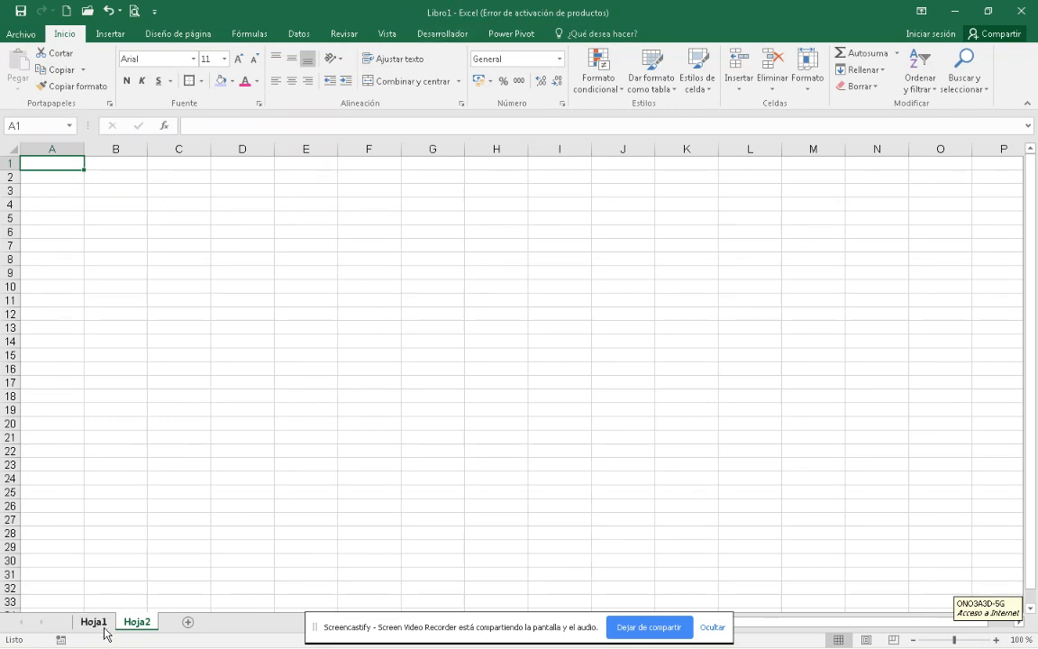
{"action": "double_click", "coordinate": [134, 622]}
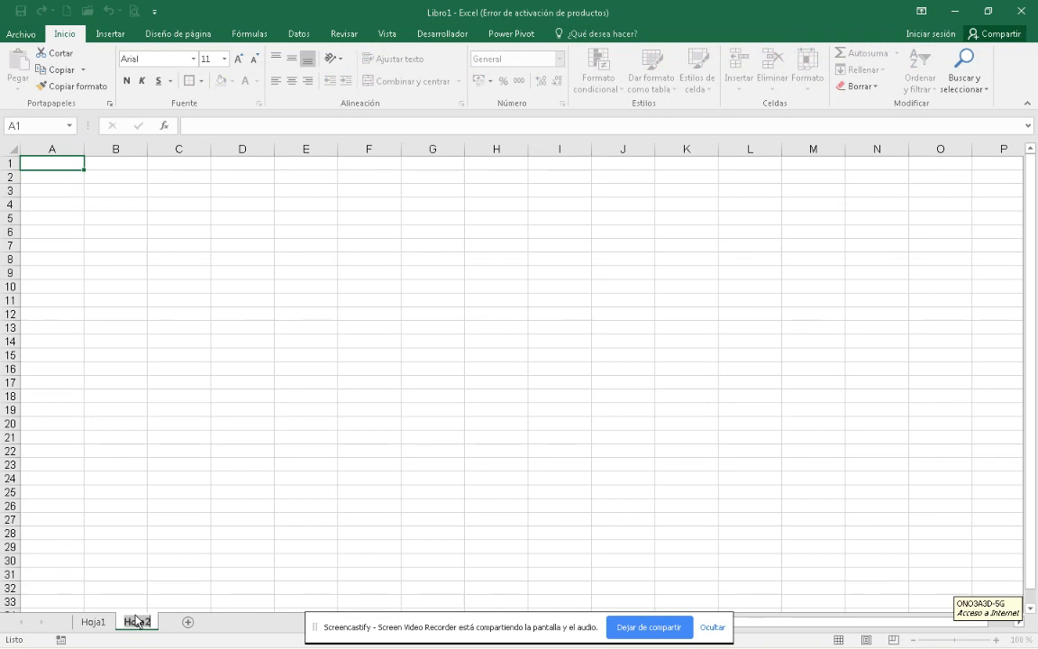
{"action": "type", "text": "pepito"}
{"action": "key", "text": "Return"}
Rename the new worksheet as "formato condicional".
{"action": "double_click", "coordinate": [142, 621]}
{"action": "type", "text": "formato "}
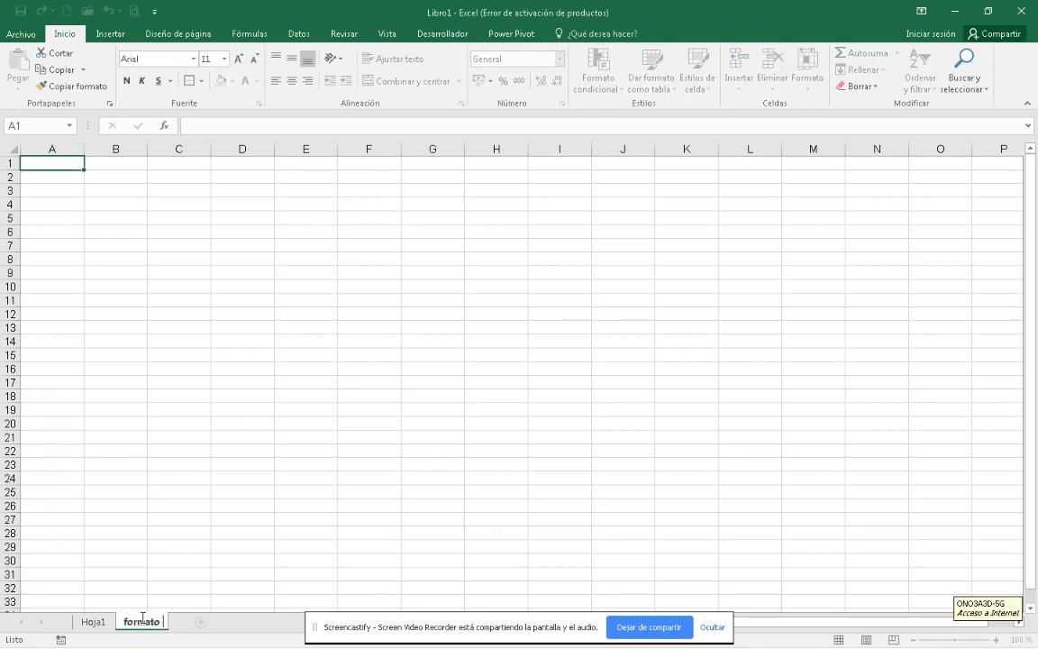
{"action": "type", "text": "condicional"}
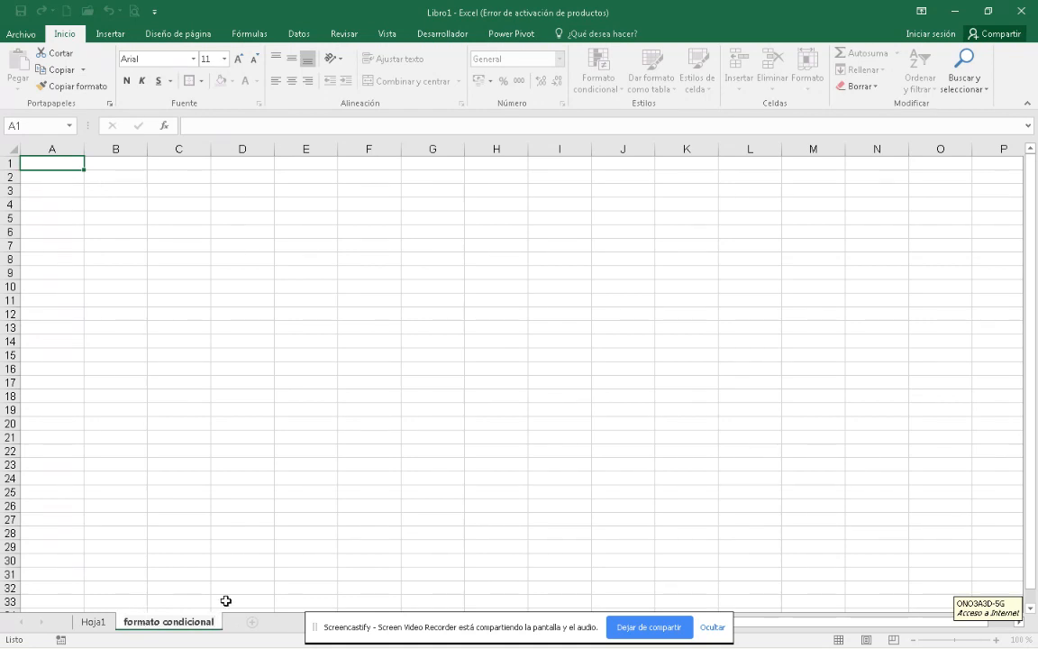
{"action": "left_click", "coordinate": [209, 557]}
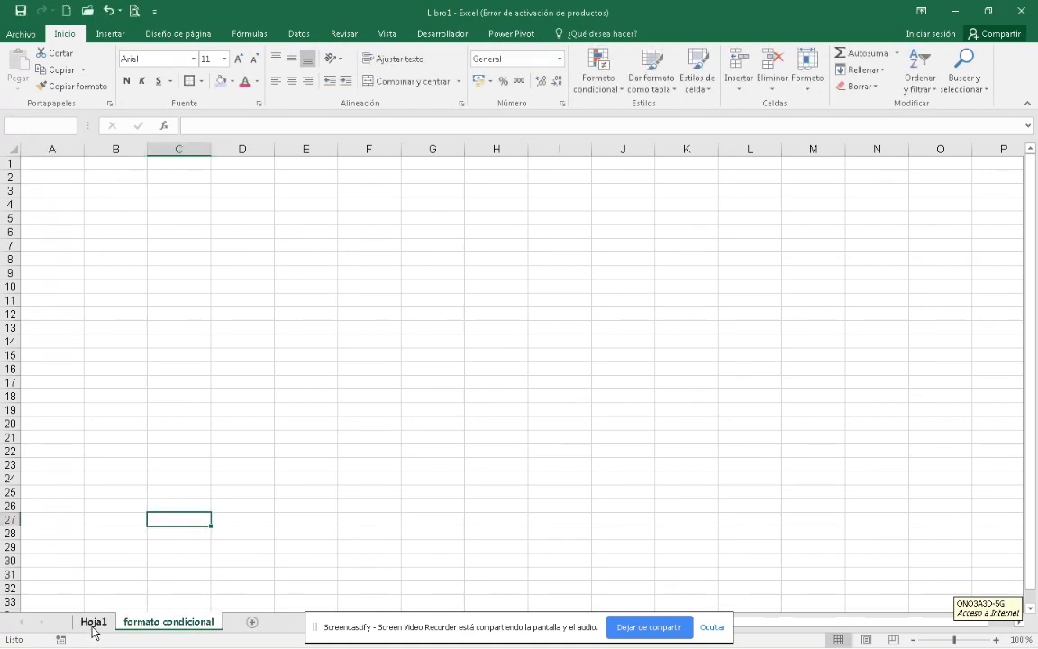
Give the Hoja1 sheet tab an orange theme colour.
{"action": "left_click", "coordinate": [94, 622]}
{"action": "right_click", "coordinate": [94, 622]}
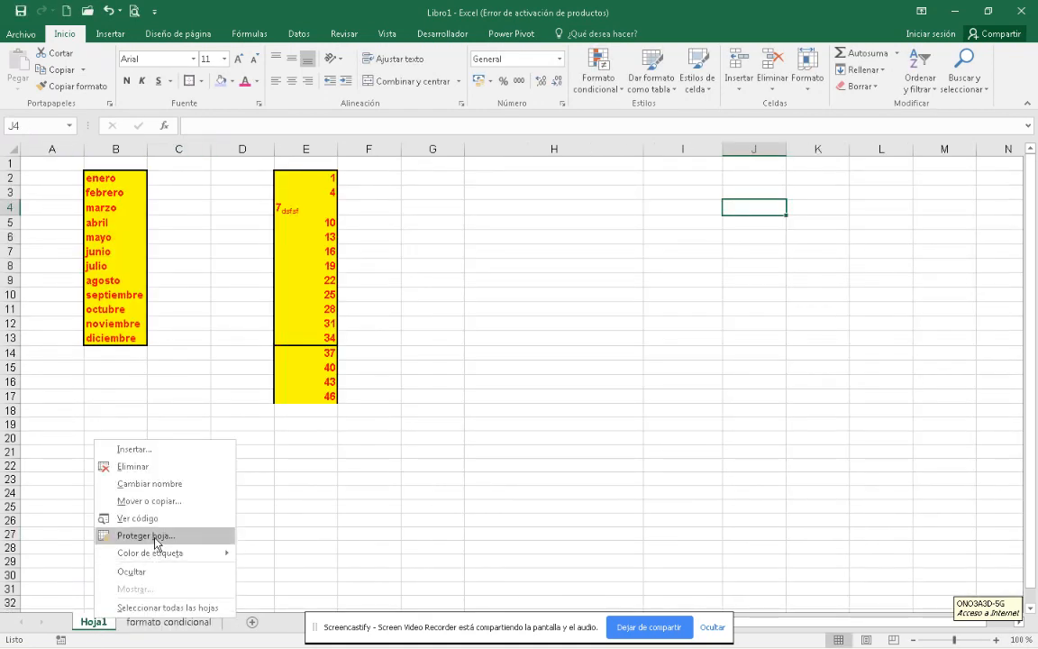
{"action": "mouse_move", "coordinate": [162, 551]}
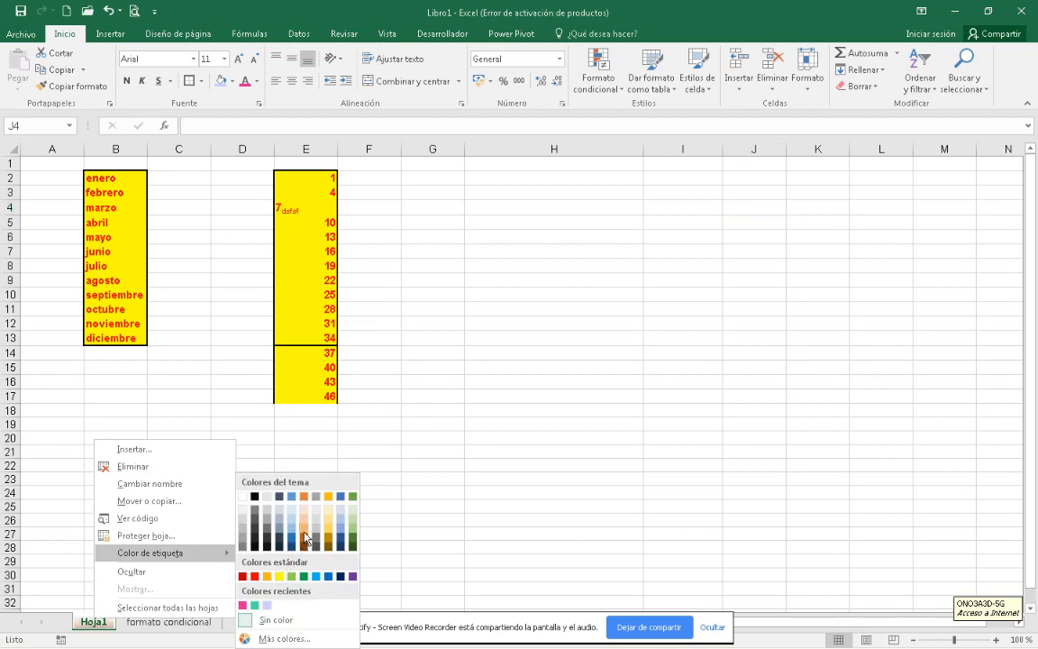
{"action": "left_click", "coordinate": [306, 540]}
Give the "formato condicional" sheet tab a green theme colour and keep that sheet active.
{"action": "left_click", "coordinate": [194, 621]}
{"action": "right_click", "coordinate": [195, 620]}
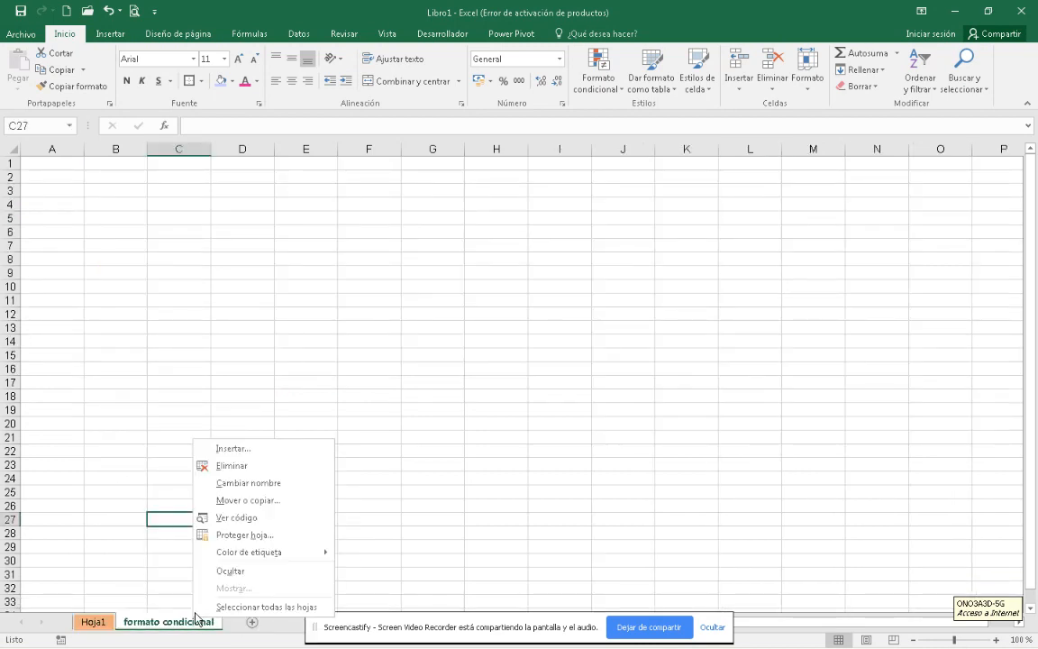
{"action": "mouse_move", "coordinate": [254, 553]}
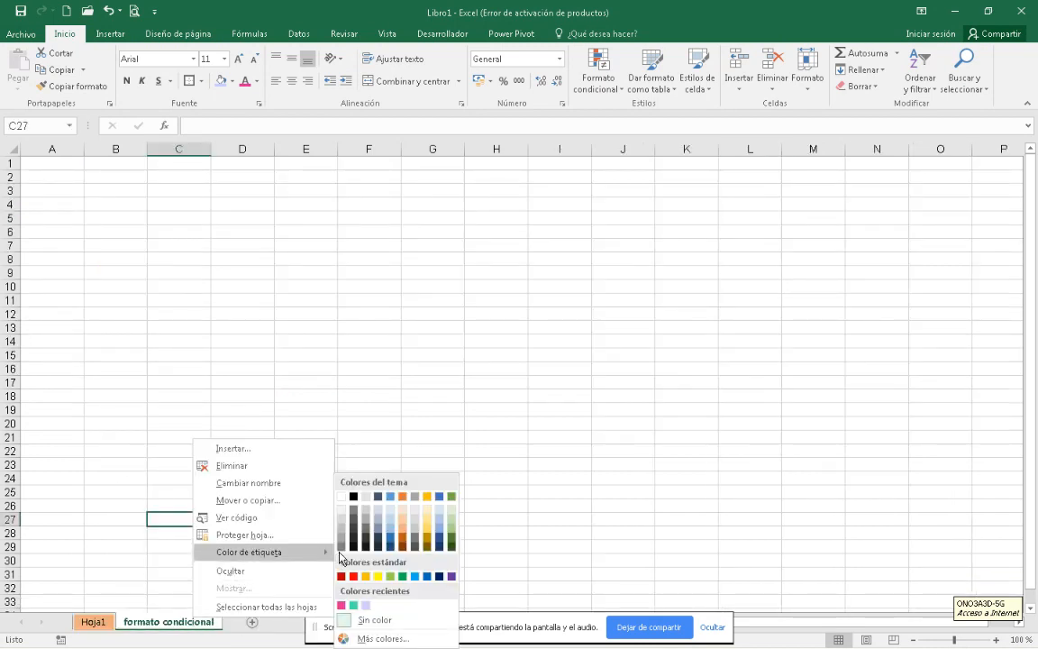
{"action": "left_click", "coordinate": [451, 529]}
{"action": "left_click", "coordinate": [500, 464]}
{"action": "left_click", "coordinate": [93, 622]}
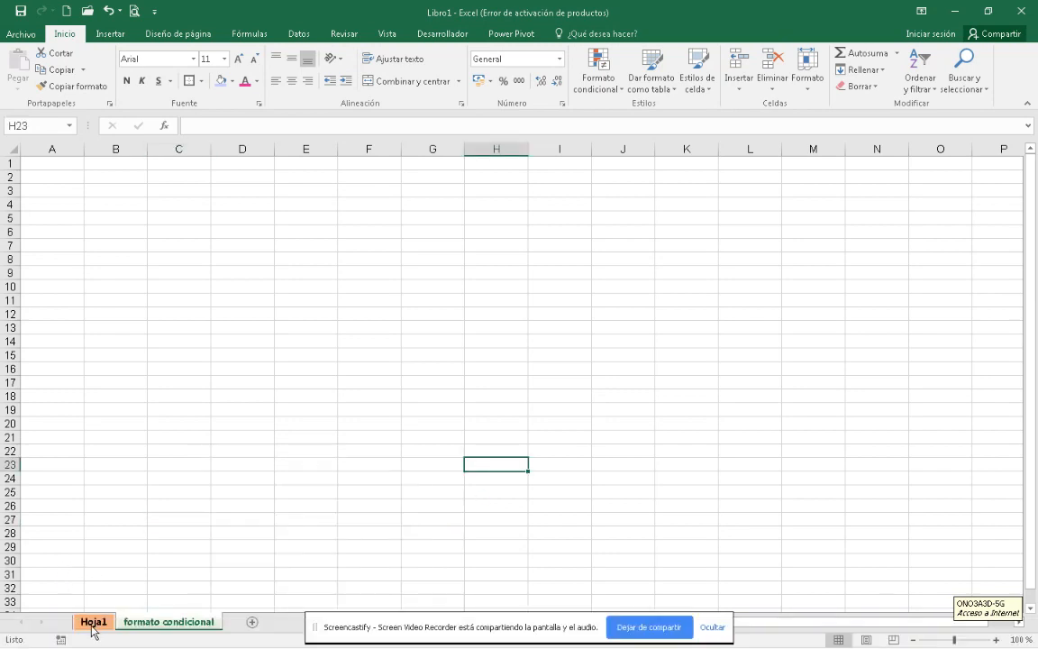
{"action": "left_click", "coordinate": [135, 621]}
Enter al1 and al2 in C3 and C4, and extend the series down to al20 in C22.
{"action": "left_click", "coordinate": [180, 193]}
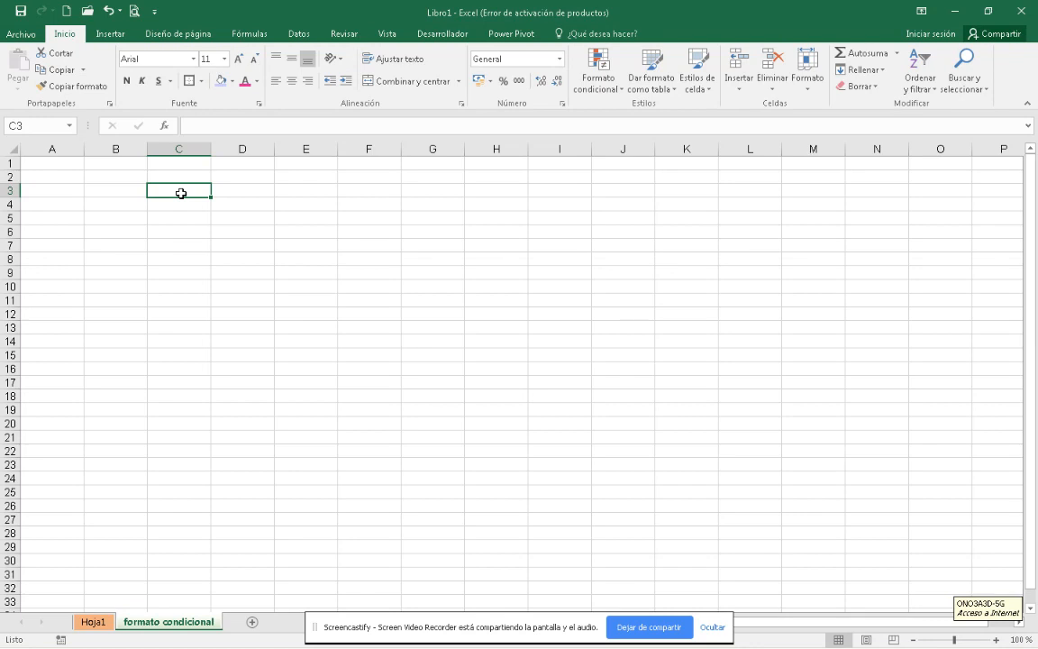
{"action": "type", "text": "al1"}
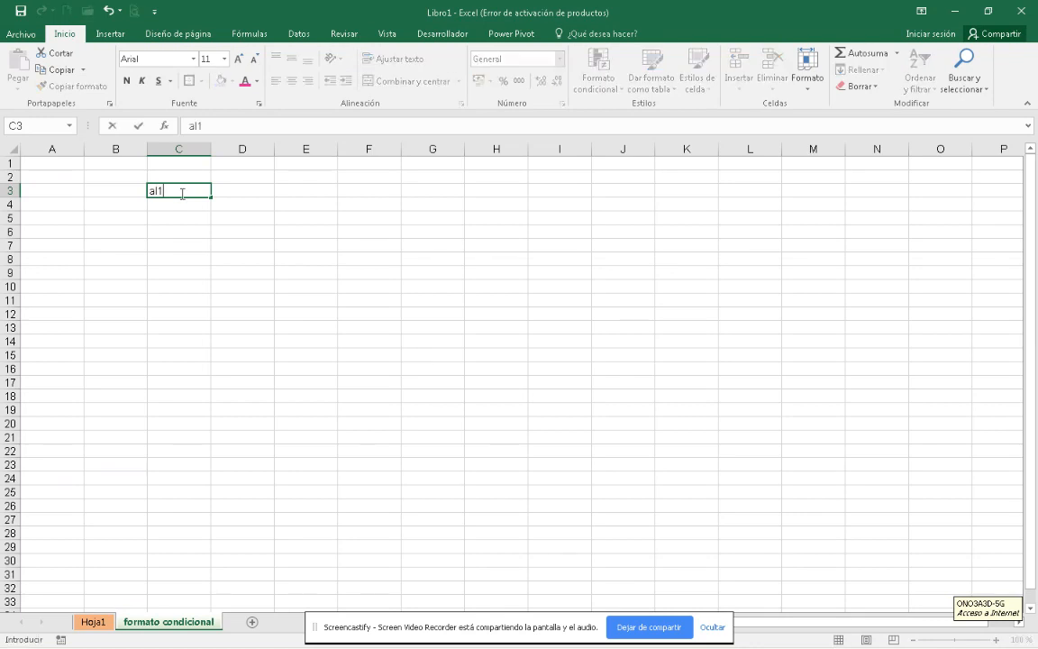
{"action": "key", "text": "Return"}
{"action": "type", "text": "a"}
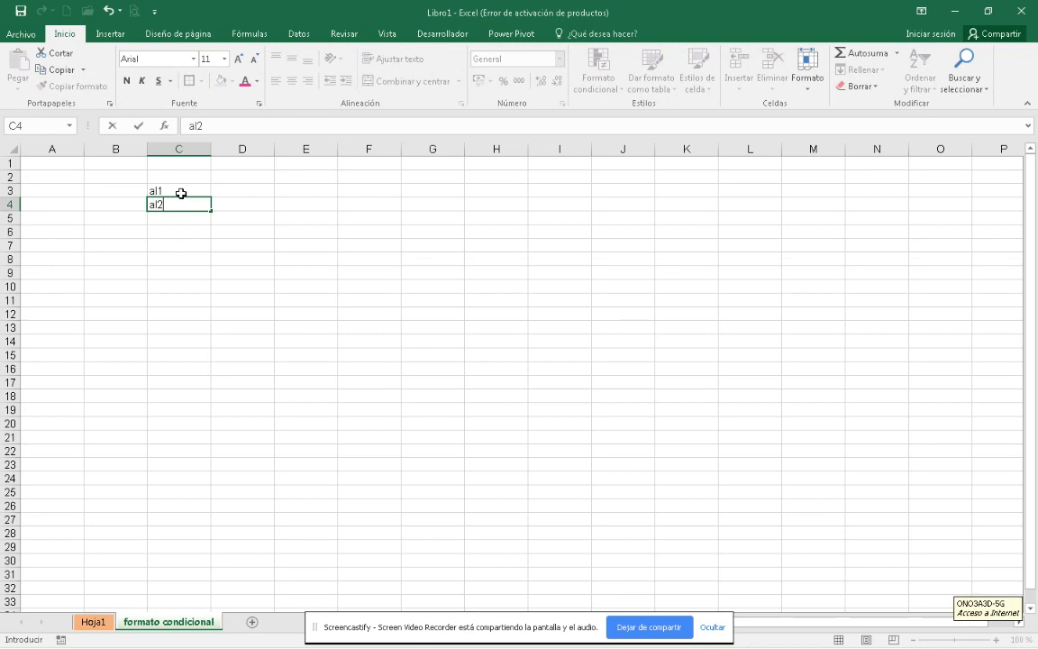
{"action": "type", "text": "l2"}
{"action": "key", "text": "Return"}
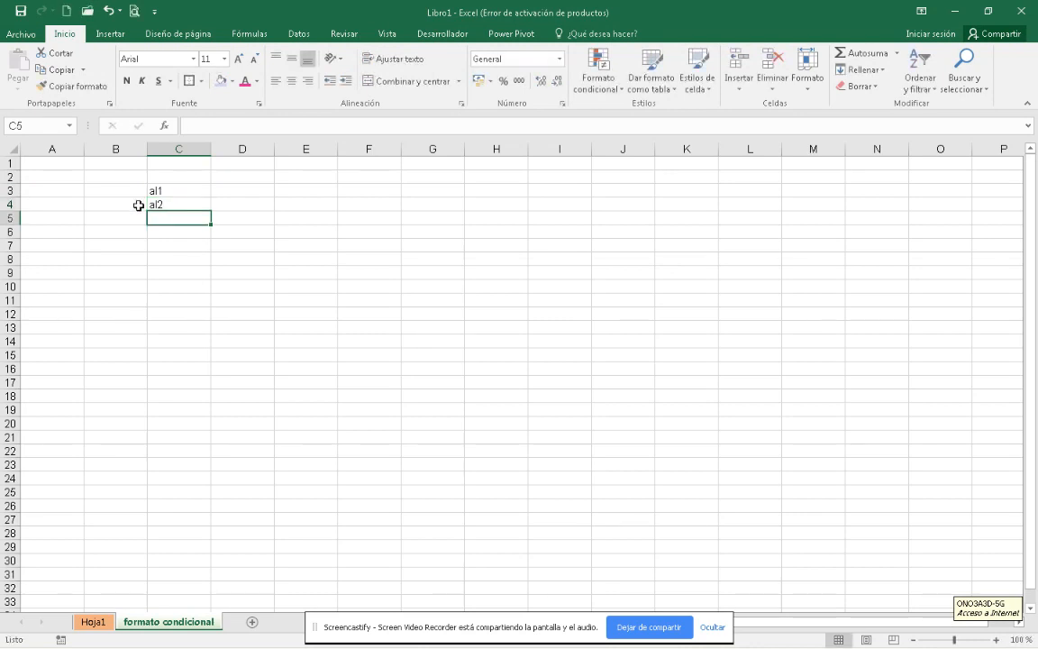
{"action": "left_click_drag", "start_coordinate": [194, 186], "coordinate": [212, 457]}
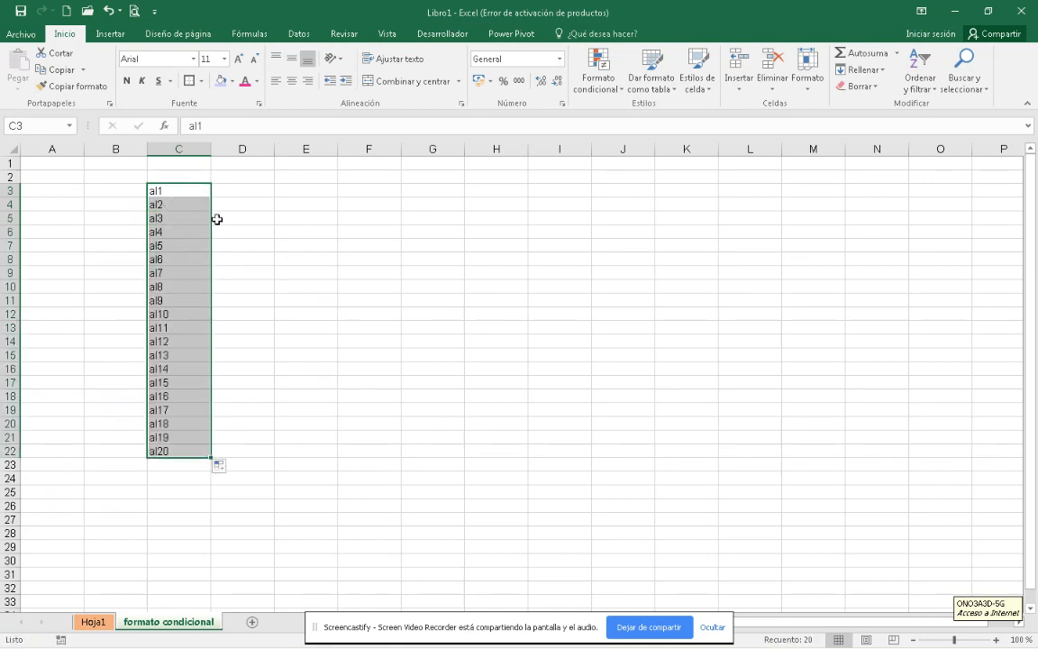
Enter the numbers 1, 2 and 3 in cells D3 to D5.
{"action": "left_click", "coordinate": [234, 190]}
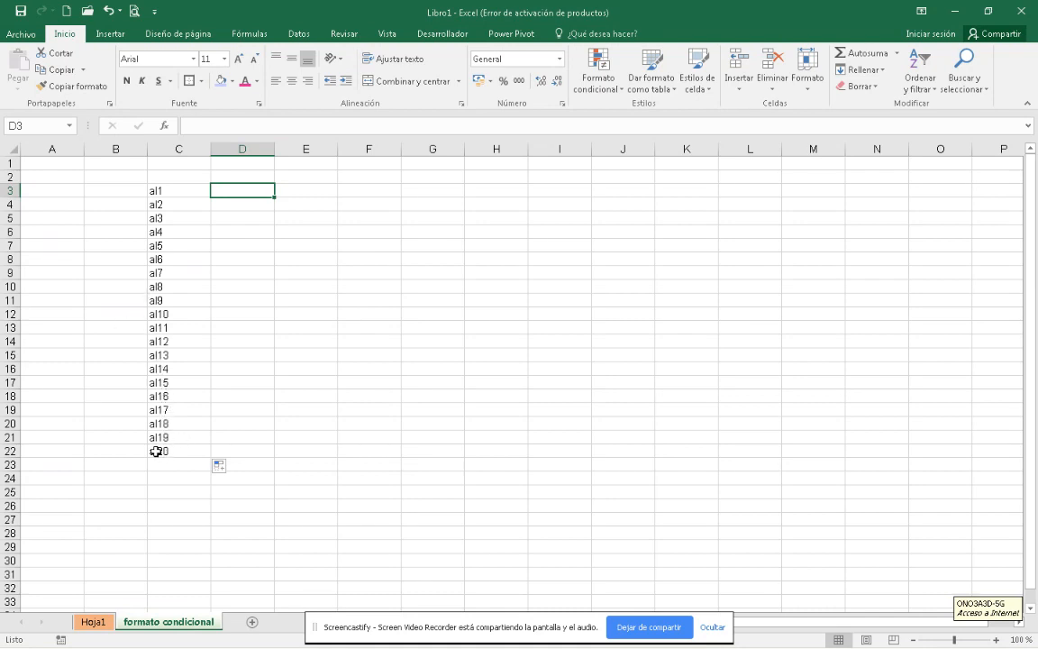
{"action": "type", "text": "1"}
{"action": "key", "text": "Return"}
{"action": "type", "text": "2"}
{"action": "key", "text": "Return"}
{"action": "type", "text": "3"}
{"action": "key", "text": "Return"}
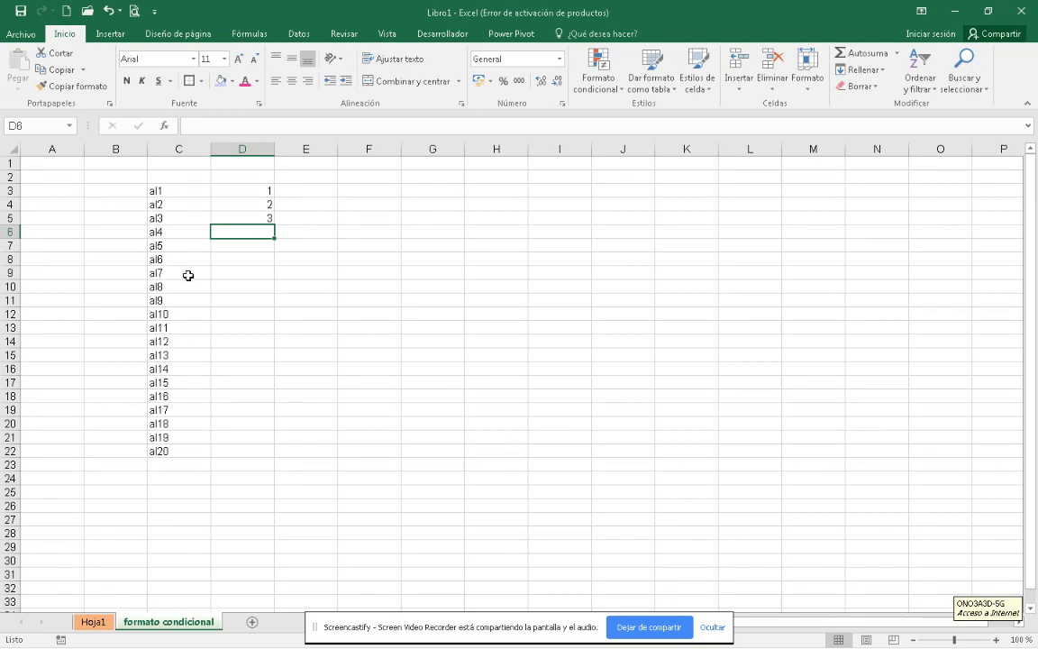
Change C3 and C4 to al001 and al002, and extend that series down to al020 in C22.
{"action": "double_click", "coordinate": [178, 188]}
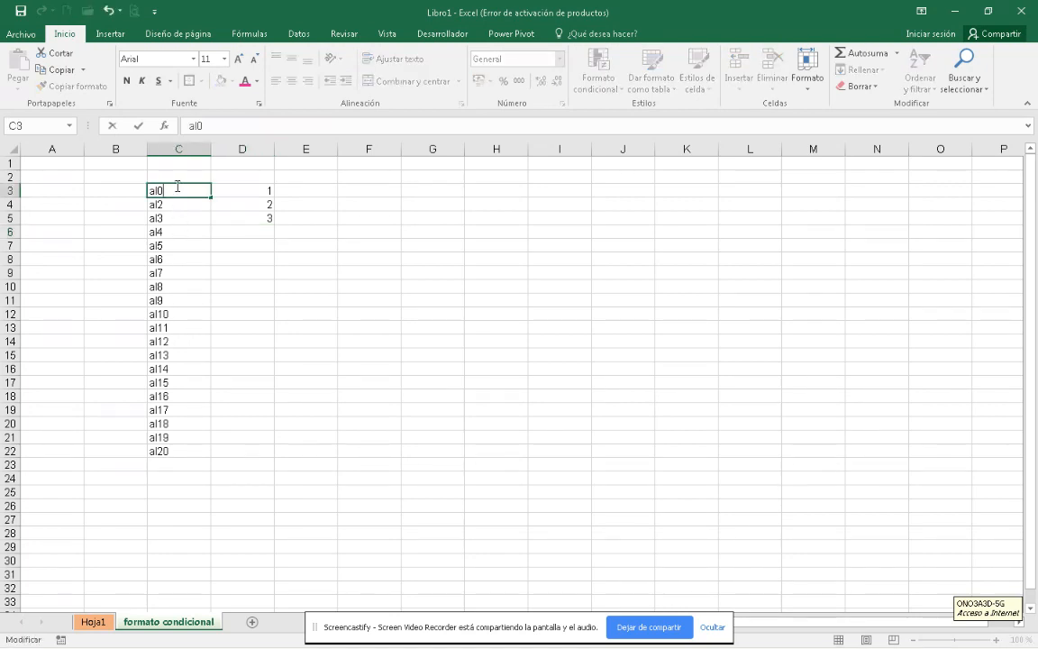
{"action": "key", "text": "Return"}
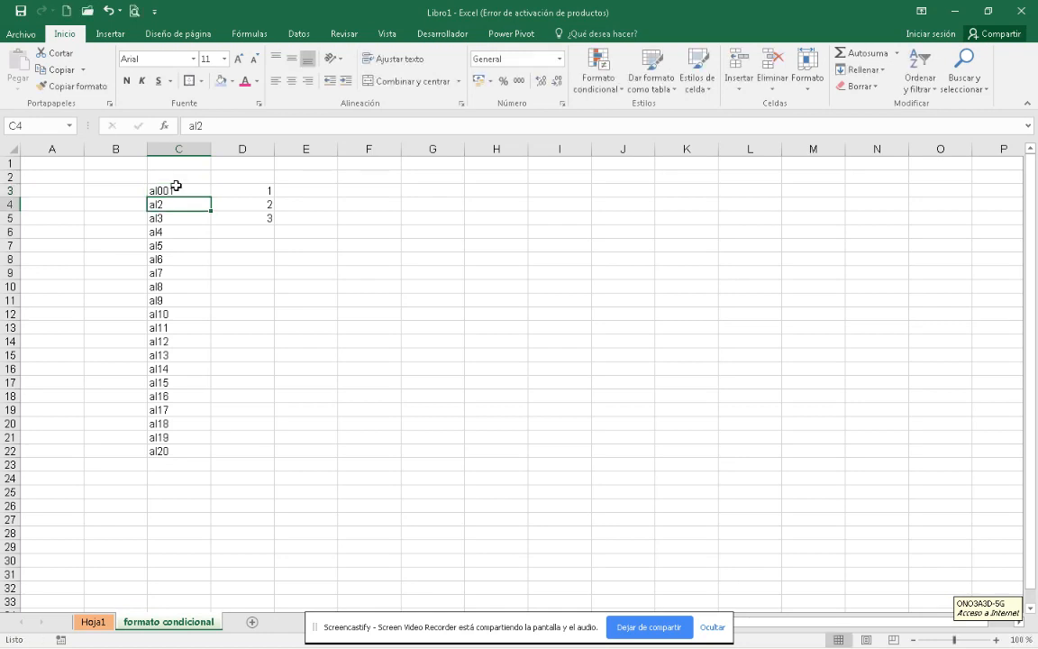
{"action": "type", "text": "al002"}
{"action": "key", "text": "Return"}
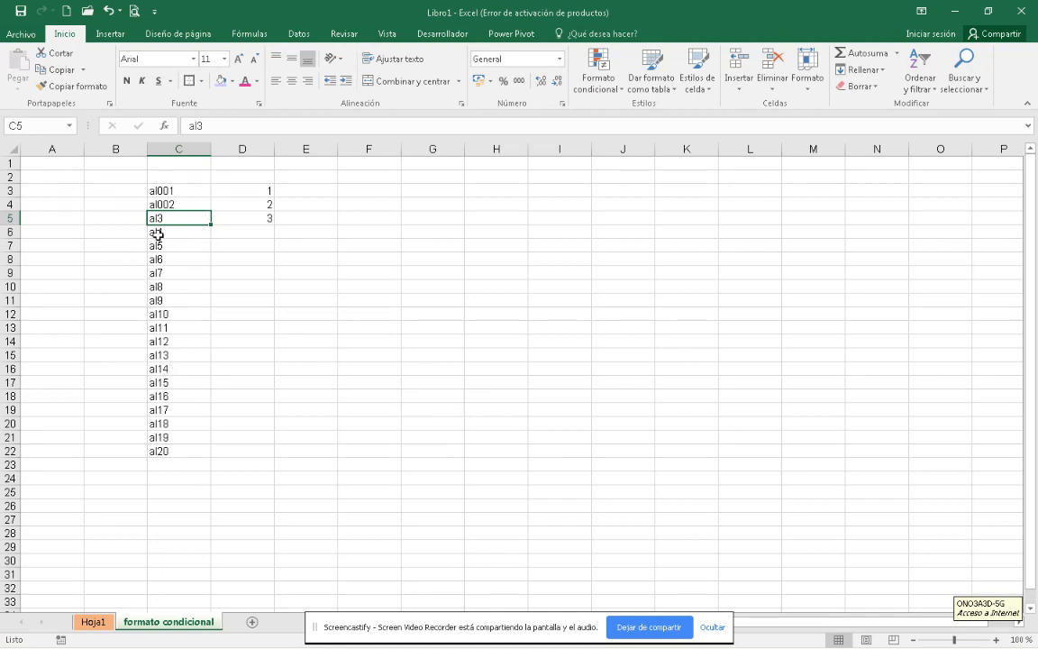
{"action": "left_click_drag", "start_coordinate": [187, 190], "coordinate": [177, 462]}
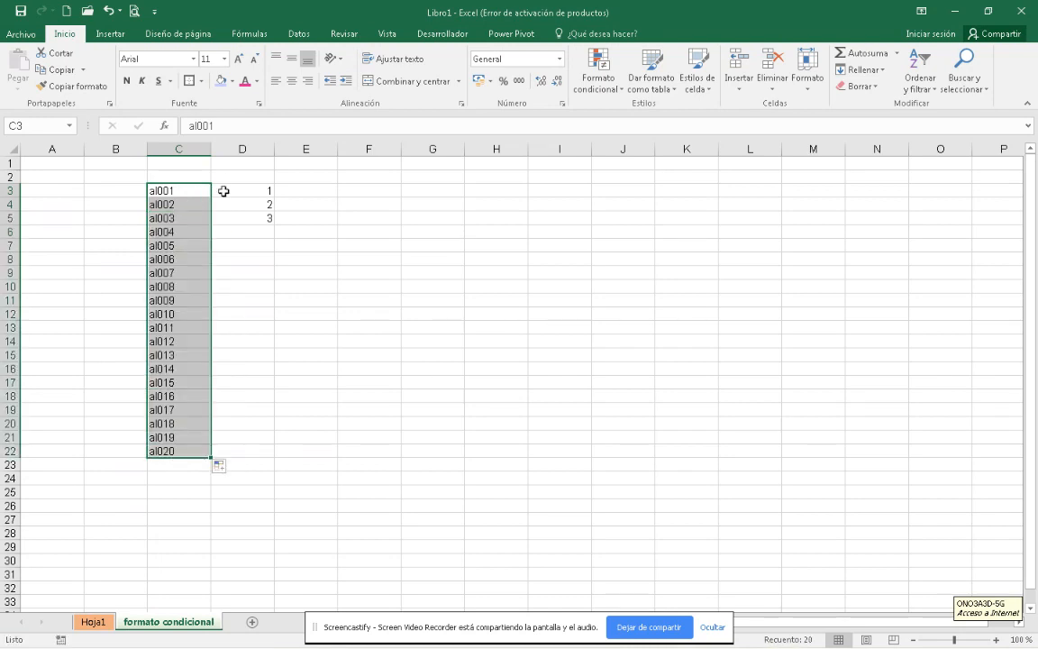
{"action": "left_click", "coordinate": [153, 177]}
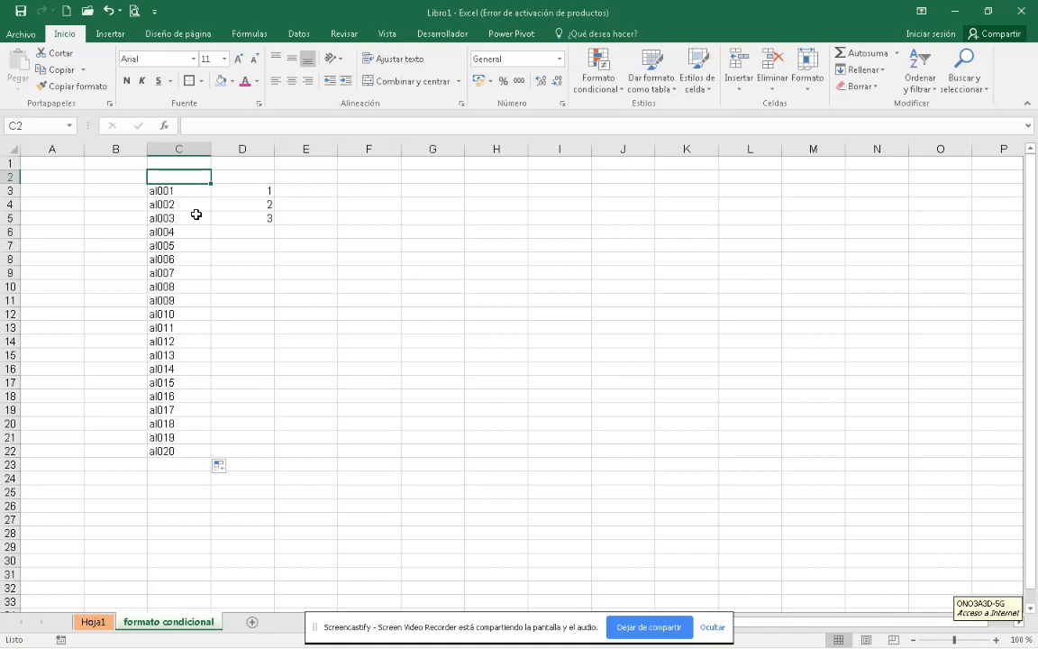
Try to enter a number with leading zeros in the General-formatted cell D3.
{"action": "left_click", "coordinate": [238, 192]}
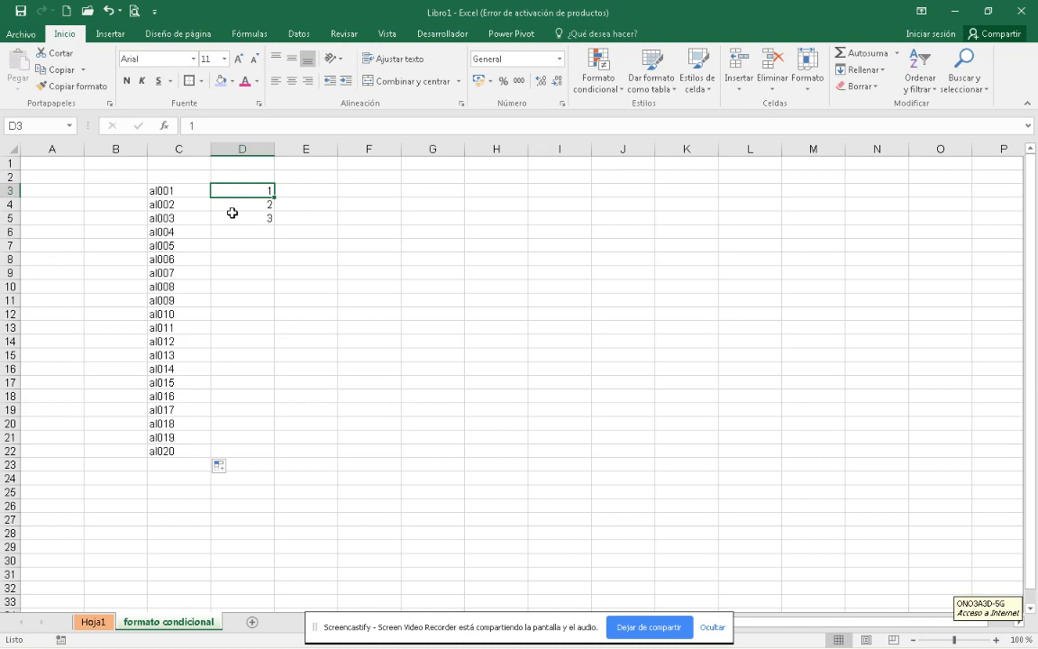
{"action": "type", "text": "00"}
{"action": "key", "text": "Return"}
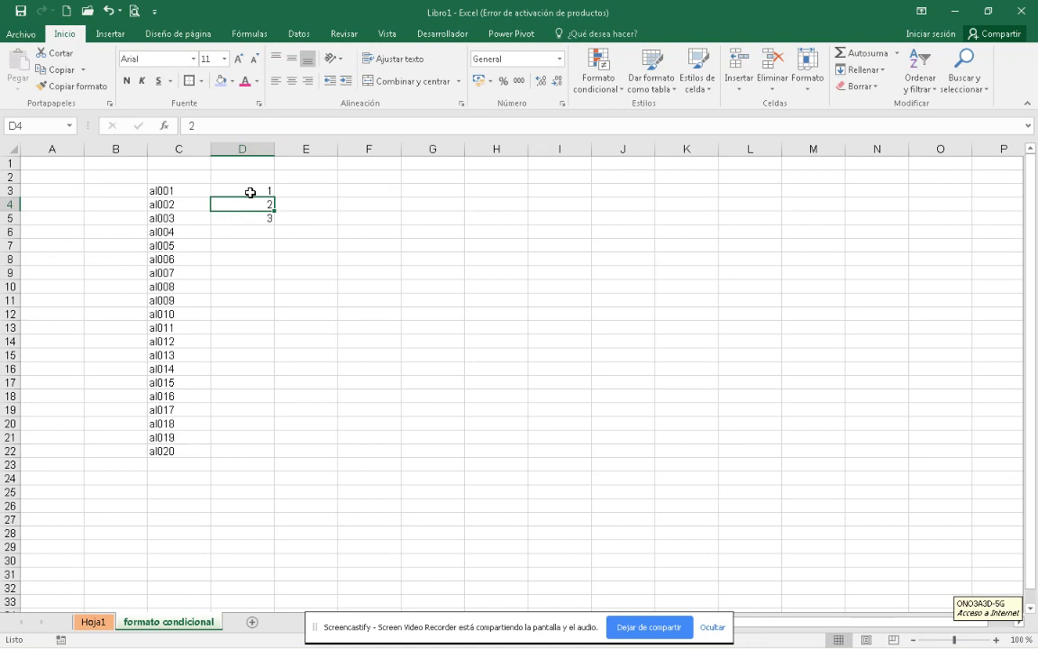
Clear cells D3 to D5 and enter 001 as text in D3 using a leading apostrophe.
{"action": "left_click_drag", "start_coordinate": [251, 192], "coordinate": [257, 220]}
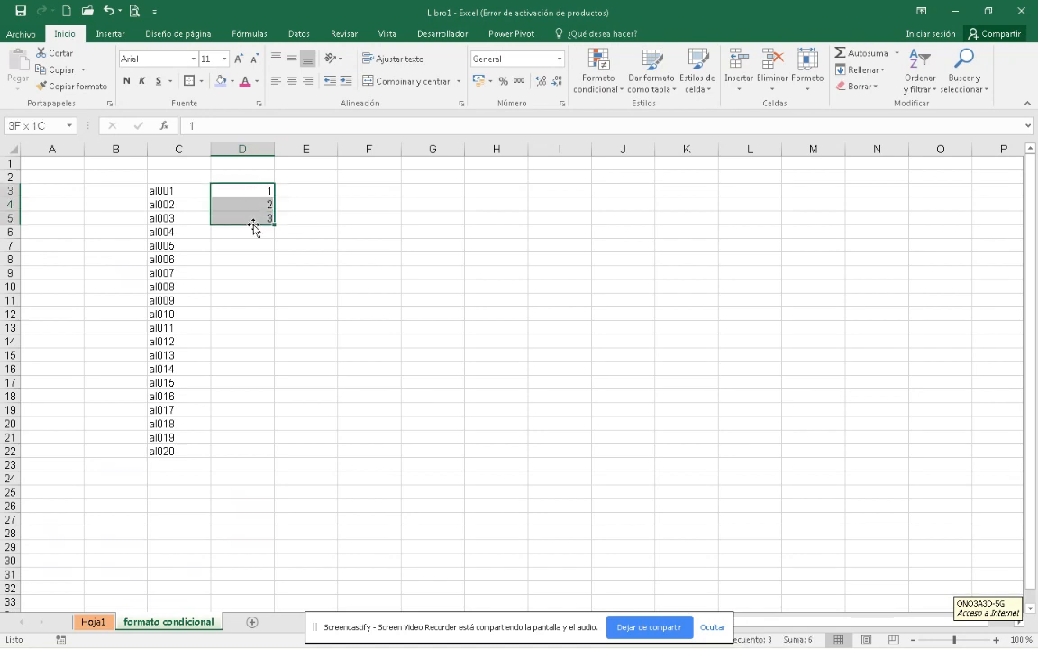
{"action": "key", "text": "Delete"}
{"action": "left_click", "coordinate": [249, 193]}
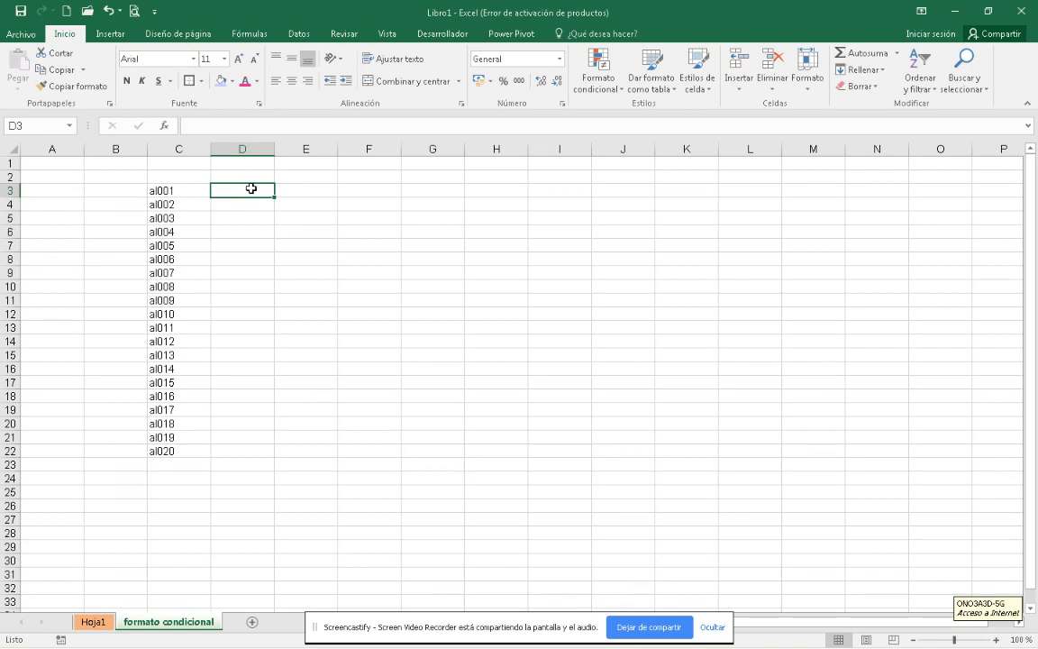
{"action": "type", "text": "'"}
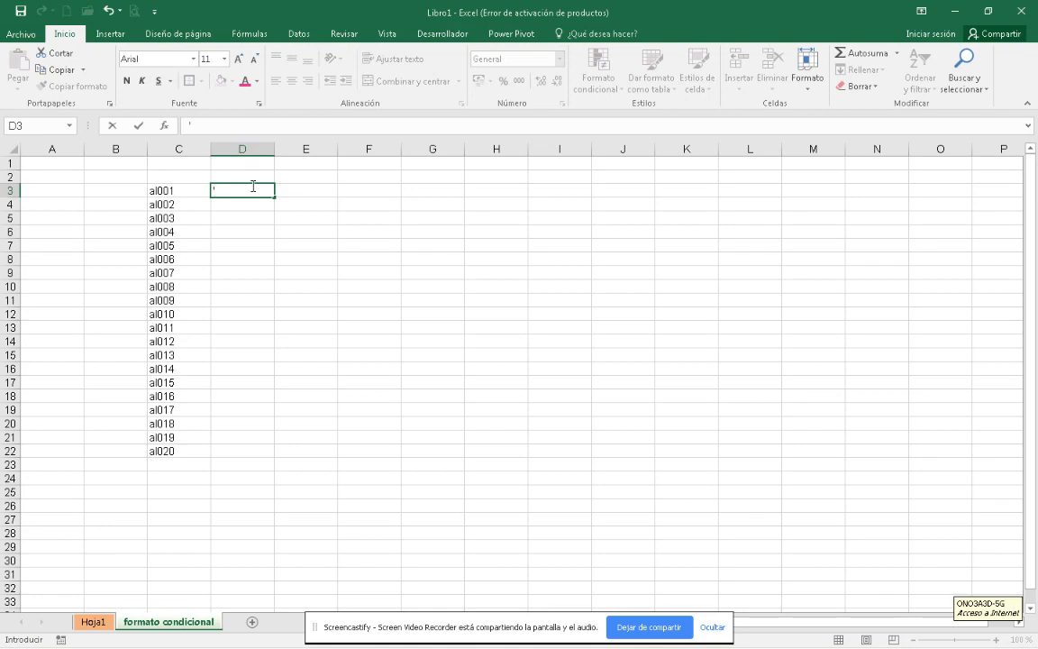
{"action": "type", "text": "001"}
{"action": "key", "text": "Return"}
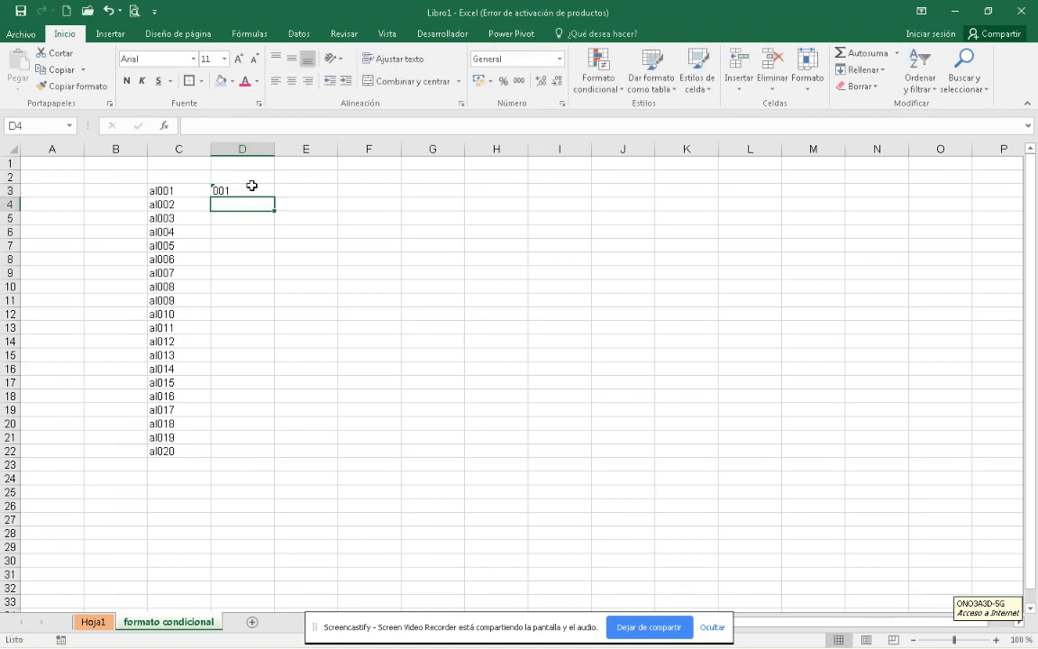
Enter 1 in E3 and aa in E4 to compare number and text alignment, then clear E4.
{"action": "left_click", "coordinate": [286, 191]}
{"action": "type", "text": "1"}
{"action": "key", "text": "Return"}
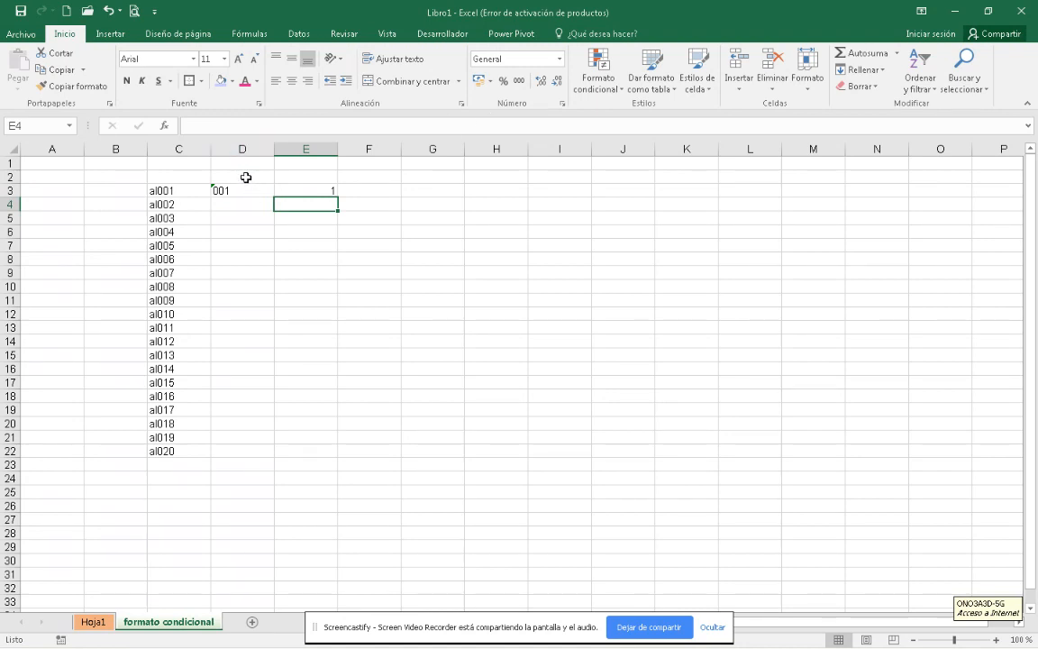
{"action": "left_click", "coordinate": [246, 192]}
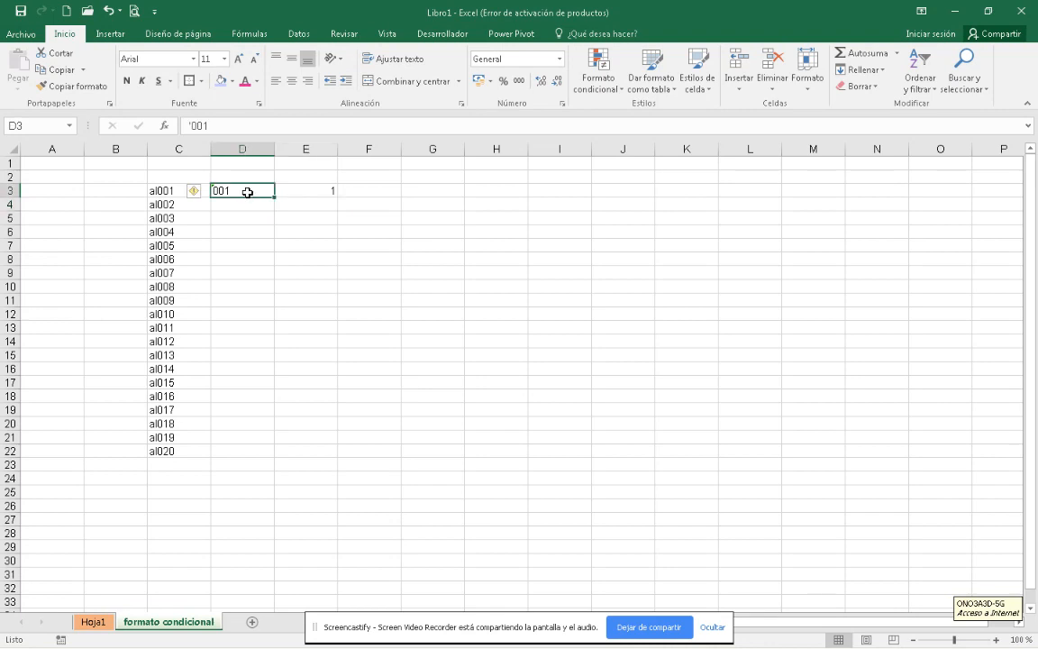
{"action": "left_click", "coordinate": [316, 204]}
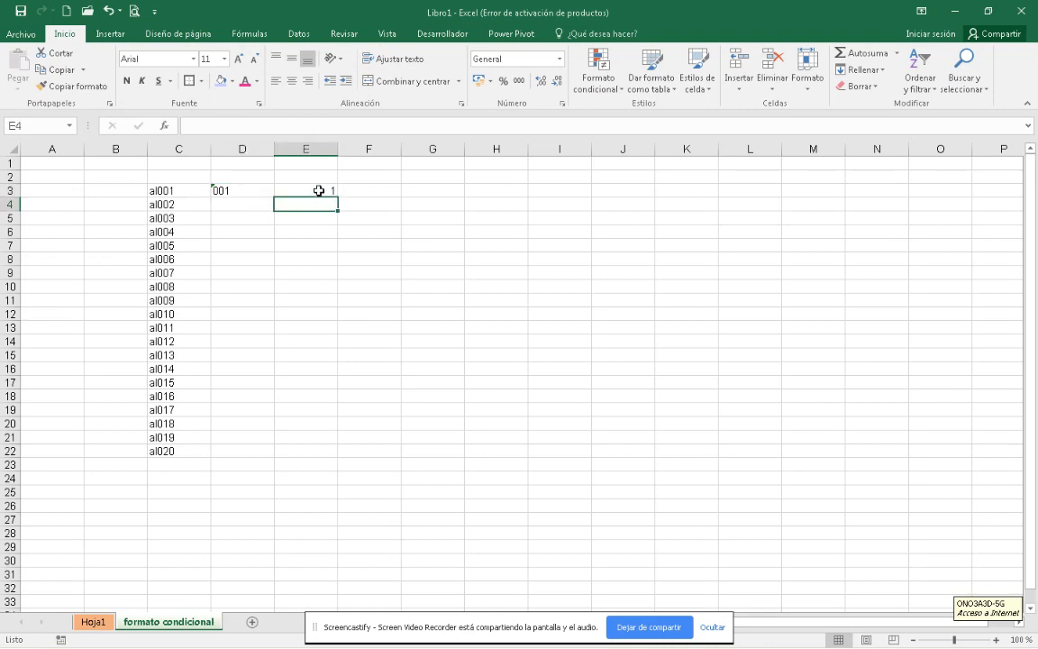
{"action": "type", "text": "aa"}
{"action": "key", "text": "Return"}
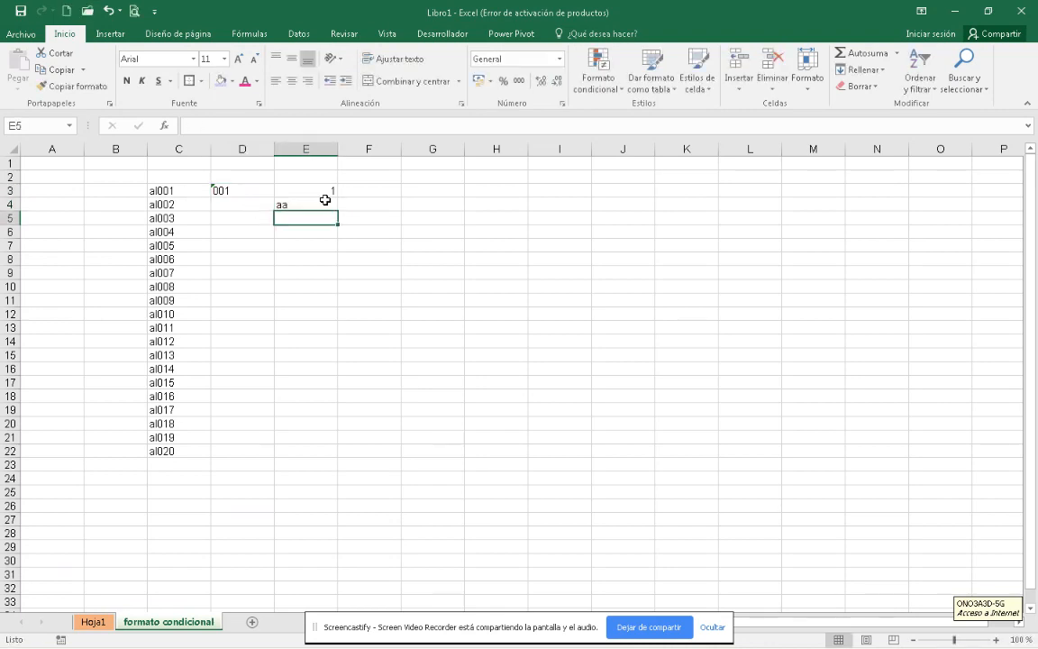
{"action": "left_click", "coordinate": [325, 201]}
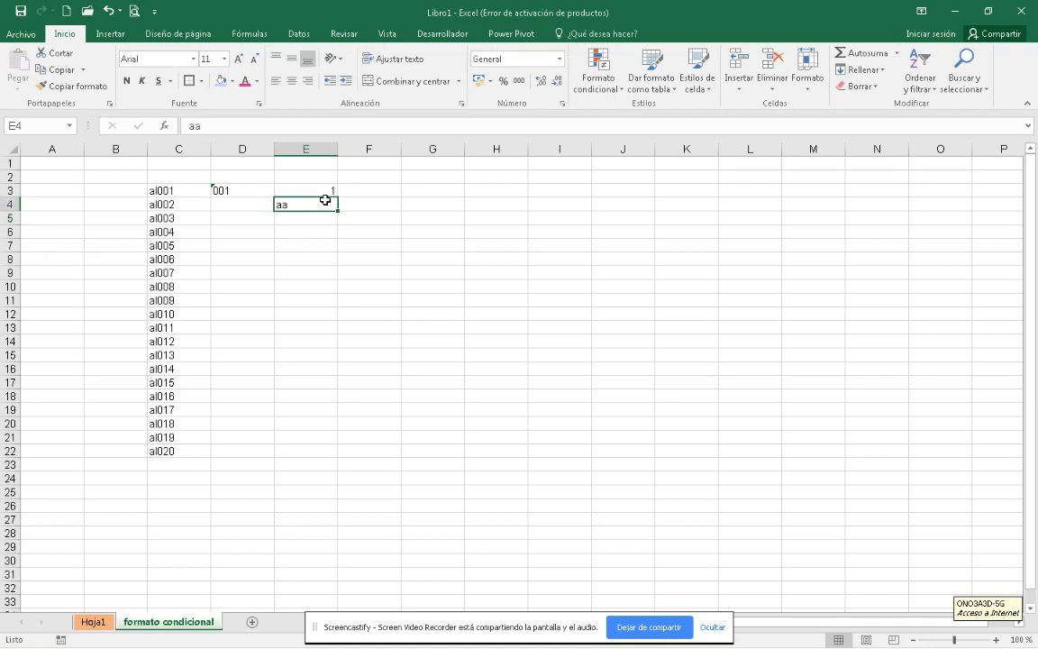
{"action": "key", "text": "BackSpace"}
Enter 002 as text in cell D4 using a leading apostrophe.
{"action": "left_click", "coordinate": [239, 192]}
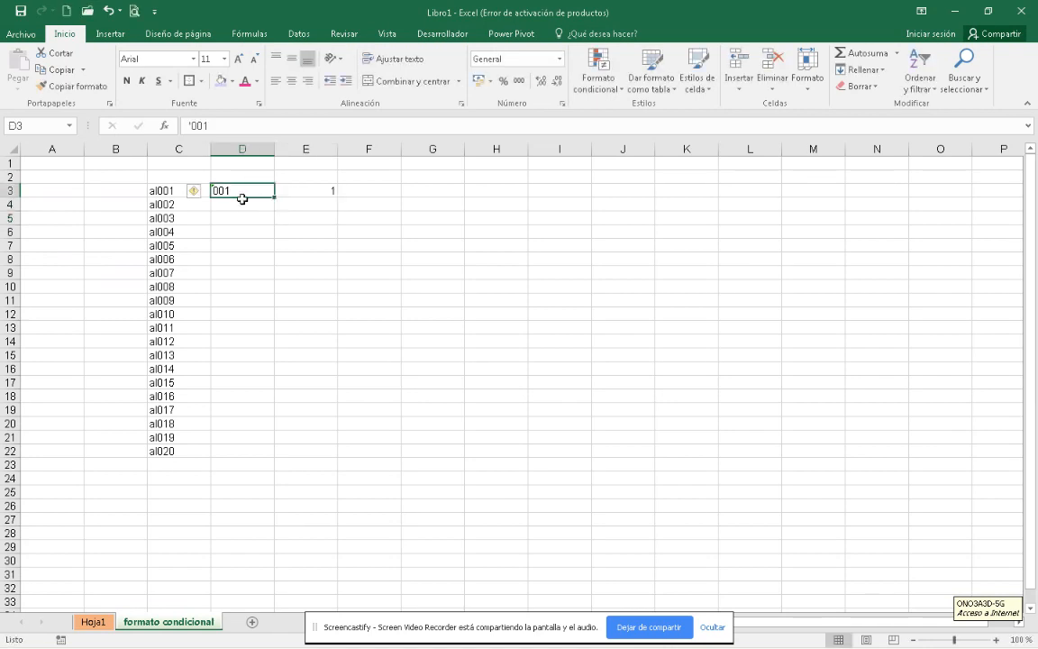
{"action": "left_click", "coordinate": [242, 208]}
{"action": "type", "text": "'002"}
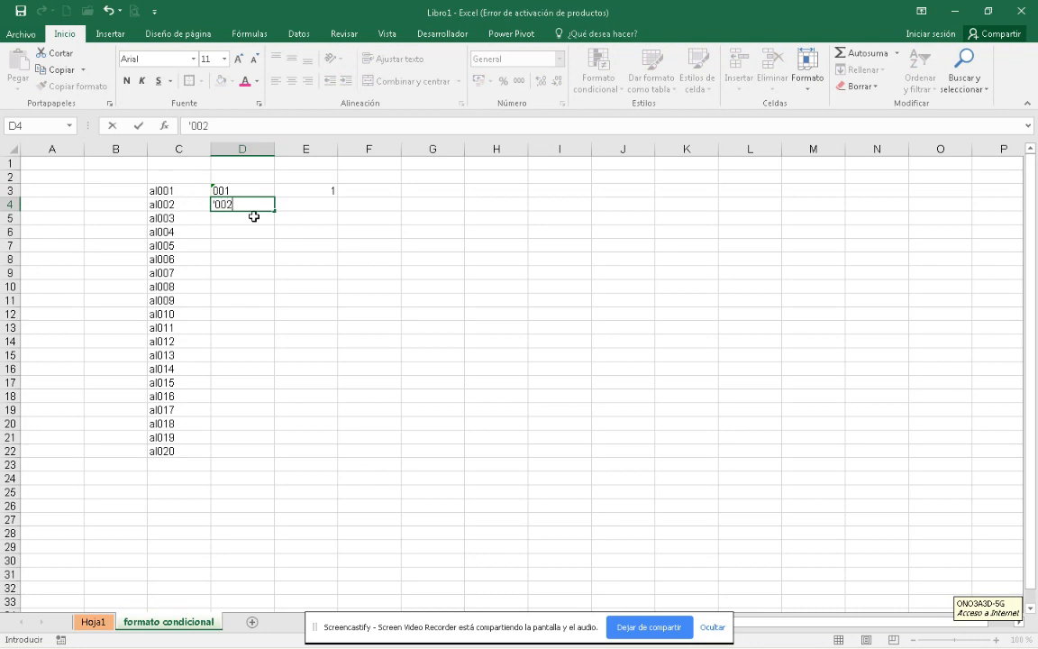
{"action": "key", "text": "Return"}
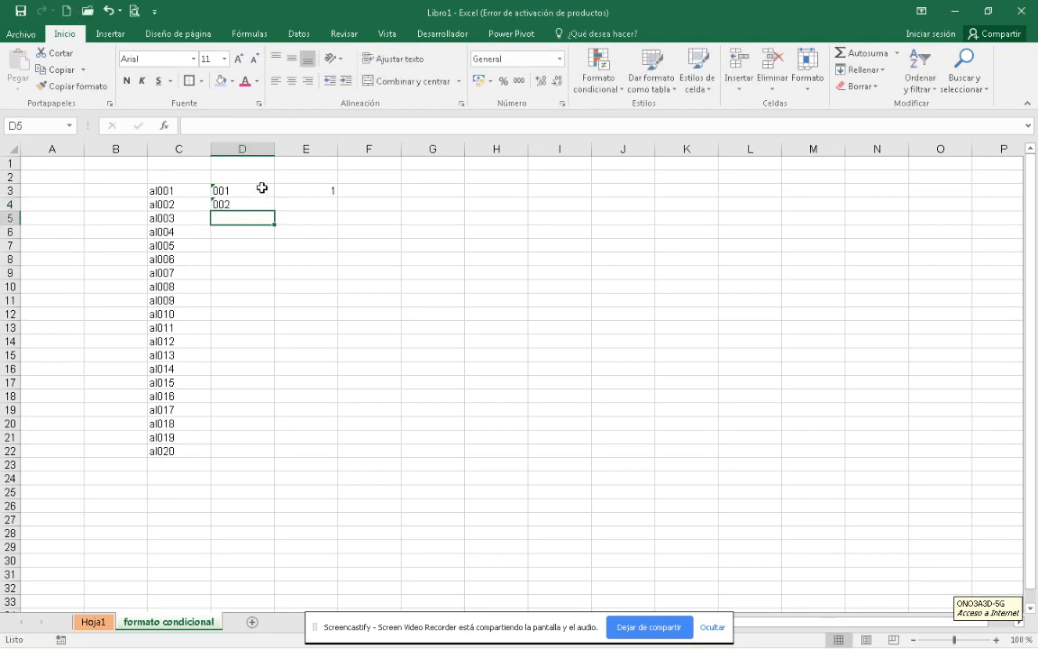
Convert the text entry in D3 to a number with its error-checking option, and undo the conversion.
{"action": "left_click", "coordinate": [242, 189]}
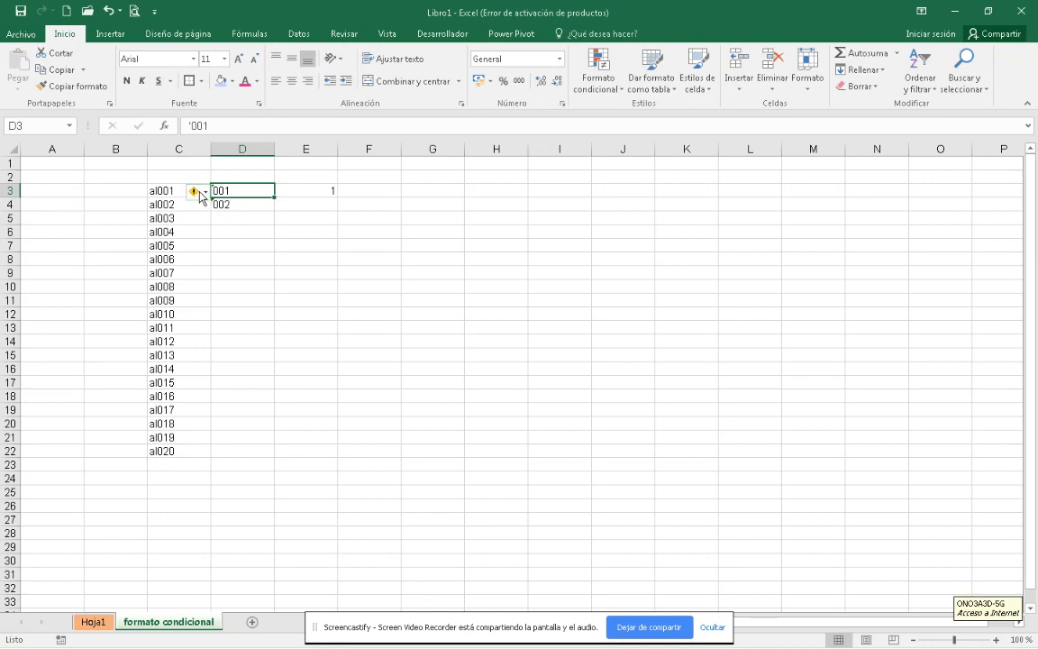
{"action": "left_click", "coordinate": [207, 196]}
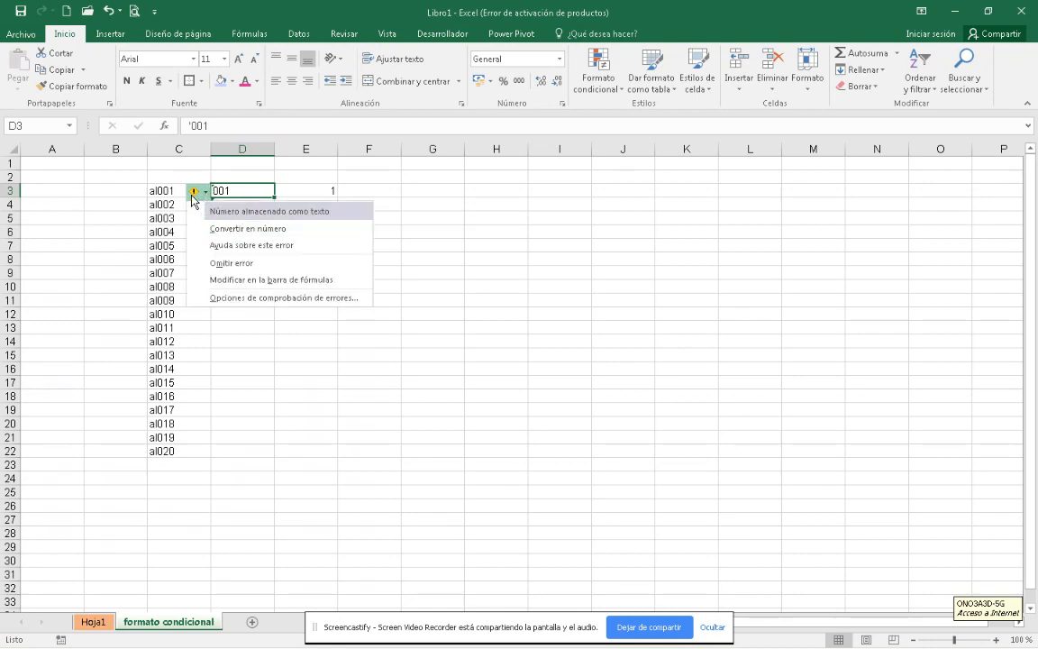
{"action": "left_click", "coordinate": [282, 230]}
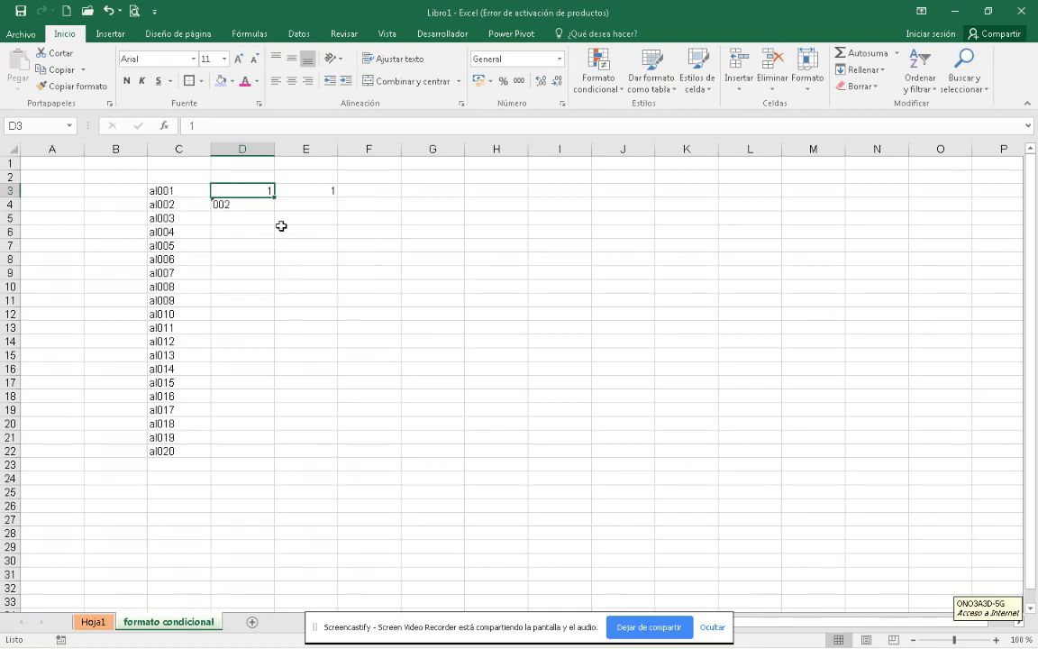
{"action": "key", "text": "ctrl+z"}
Ignore the number-stored-as-text error flagged on cell D3.
{"action": "left_click", "coordinate": [202, 194]}
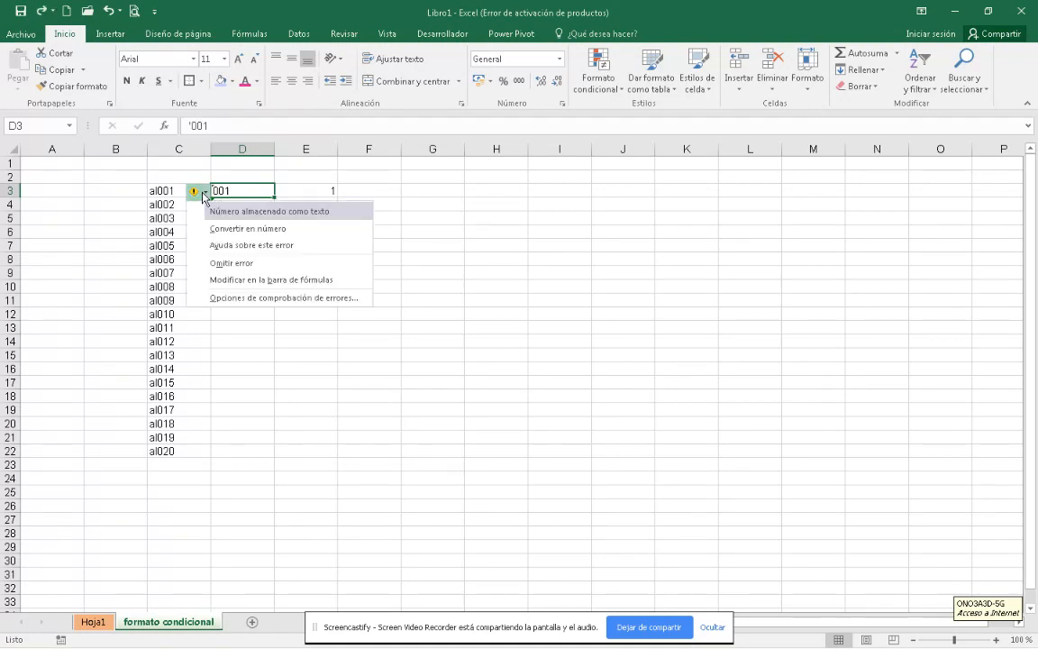
{"action": "left_click", "coordinate": [217, 263]}
{"action": "left_click", "coordinate": [246, 220]}
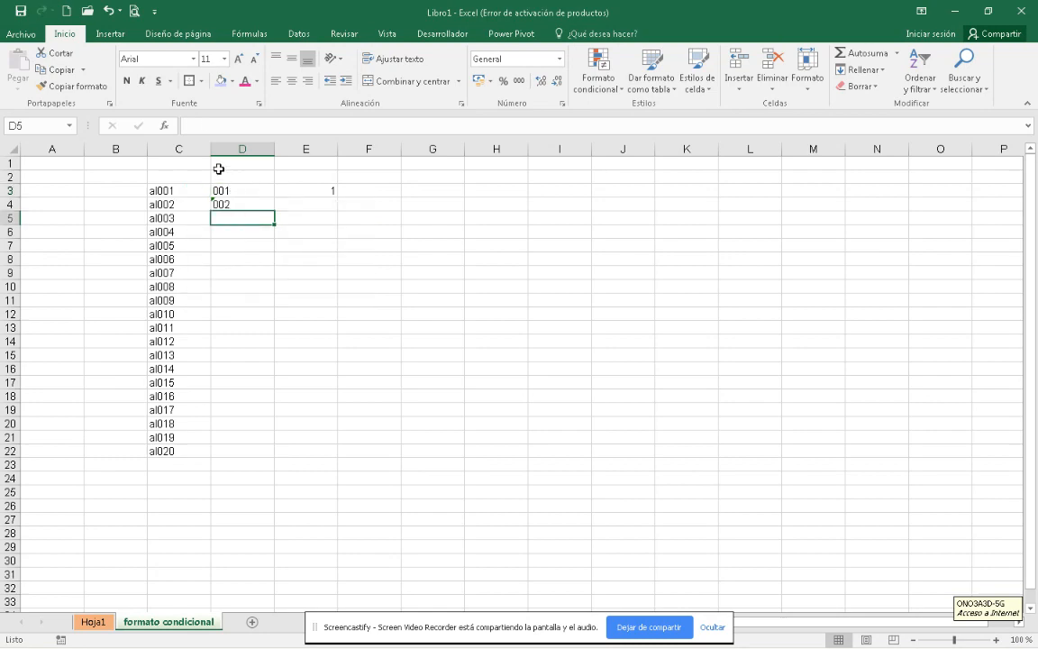
Examine the underlying contents of D3 and D4 for the leading apostrophe.
{"action": "scroll", "coordinate": [210, 176], "scroll_direction": "up", "scroll_amount": 2}
{"action": "scroll", "coordinate": [210, 176], "scroll_direction": "up", "scroll_amount": 3}
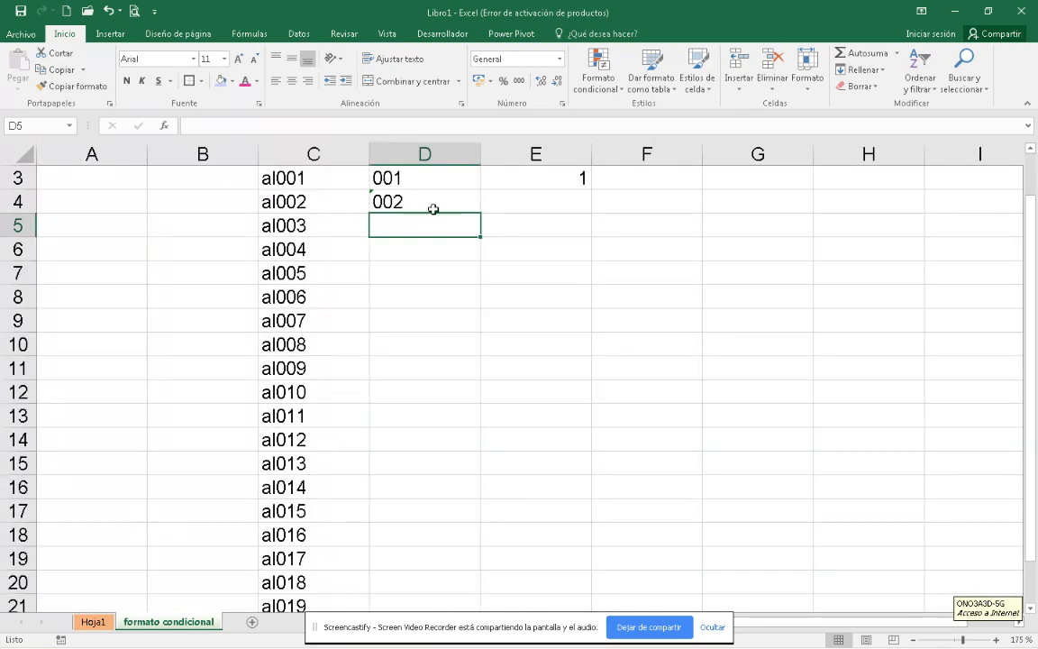
{"action": "left_click", "coordinate": [392, 218]}
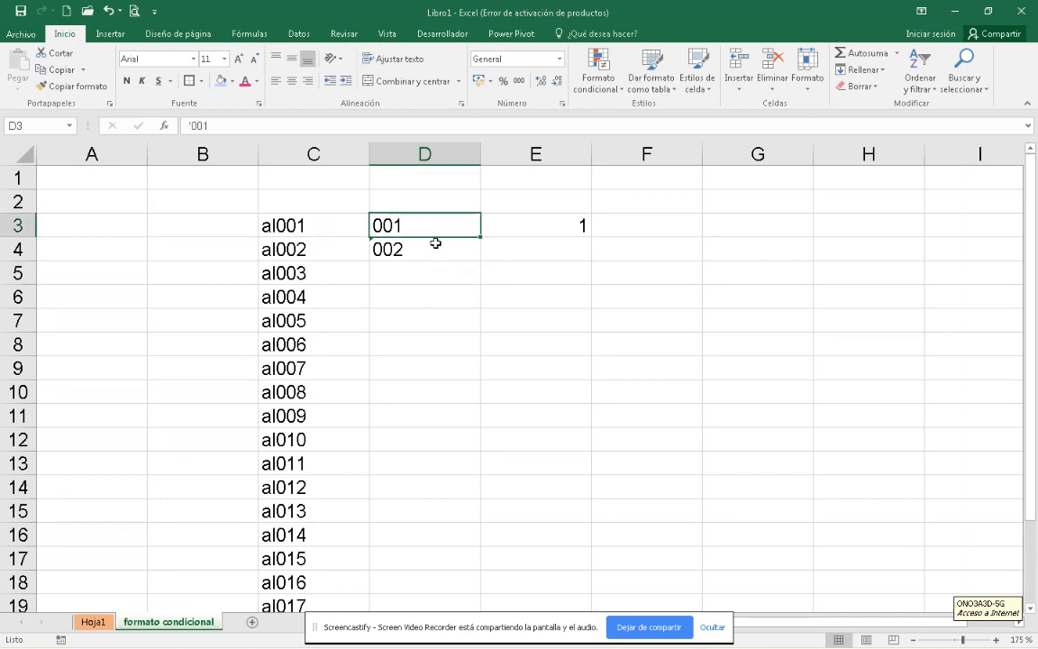
{"action": "left_click", "coordinate": [209, 127]}
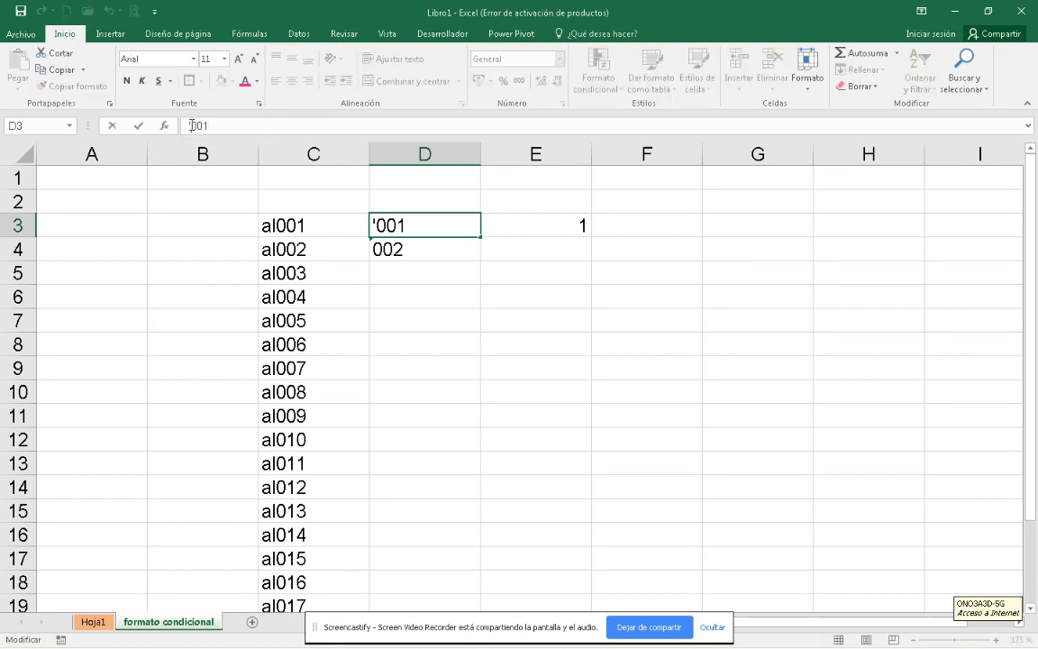
{"action": "left_click", "coordinate": [377, 249]}
{"action": "double_click", "coordinate": [411, 249]}
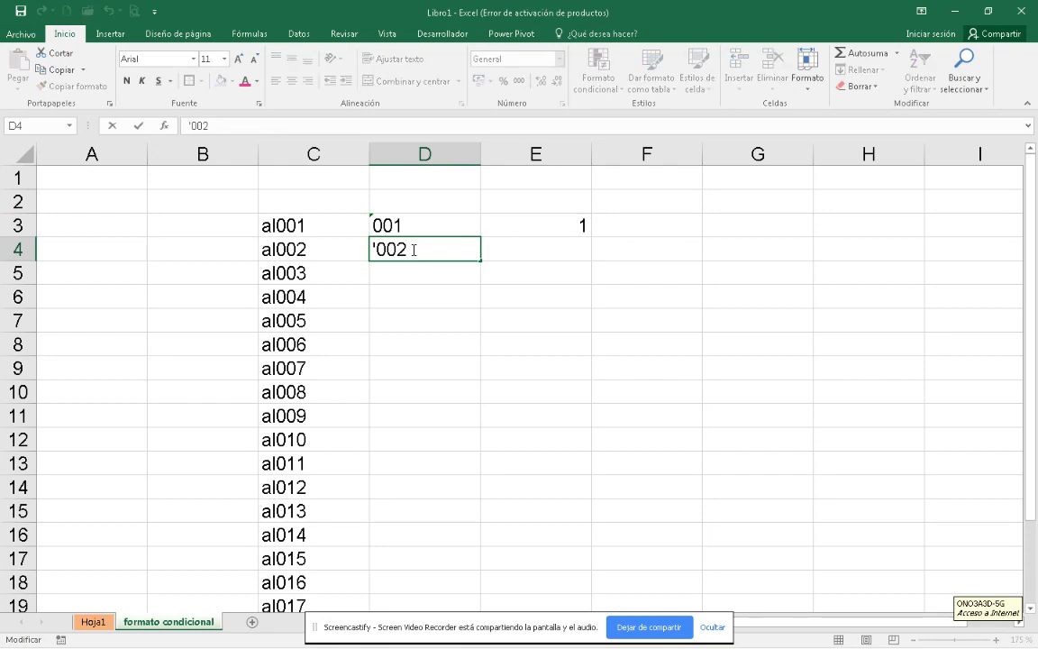
{"action": "left_click", "coordinate": [412, 223]}
{"action": "left_click", "coordinate": [439, 249]}
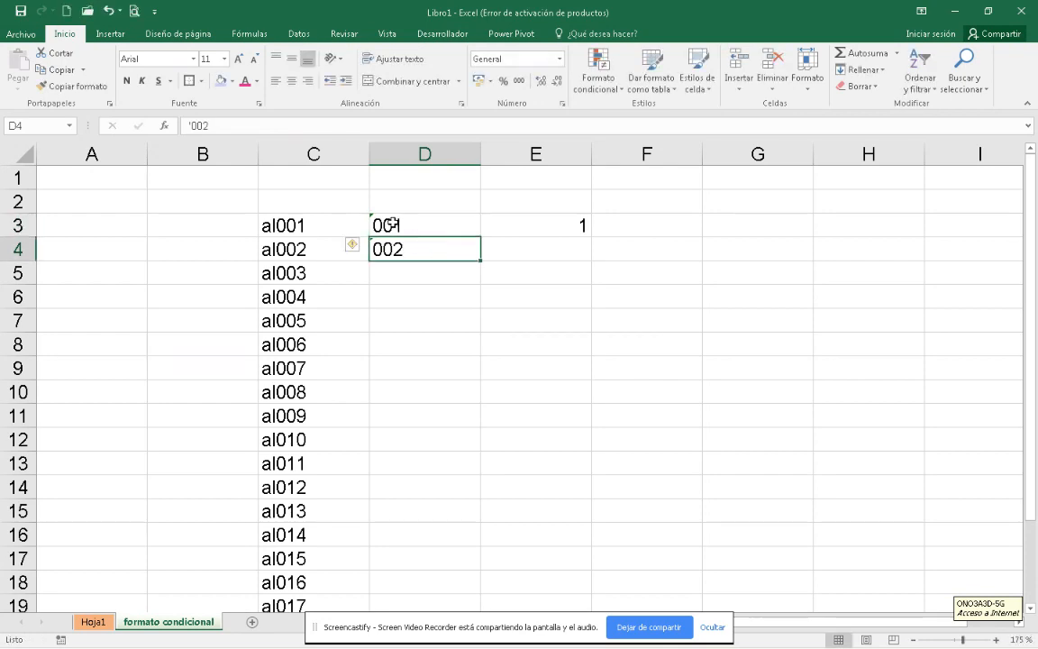
Extend the text series in D3 and D4 down to 020 in D22.
{"action": "scroll", "coordinate": [382, 225], "scroll_direction": "down", "scroll_amount": 2}
{"action": "scroll", "coordinate": [367, 223], "scroll_direction": "down", "scroll_amount": 1}
{"action": "left_click_drag", "start_coordinate": [348, 207], "coordinate": [345, 228]}
{"action": "double_click", "coordinate": [357, 233]}
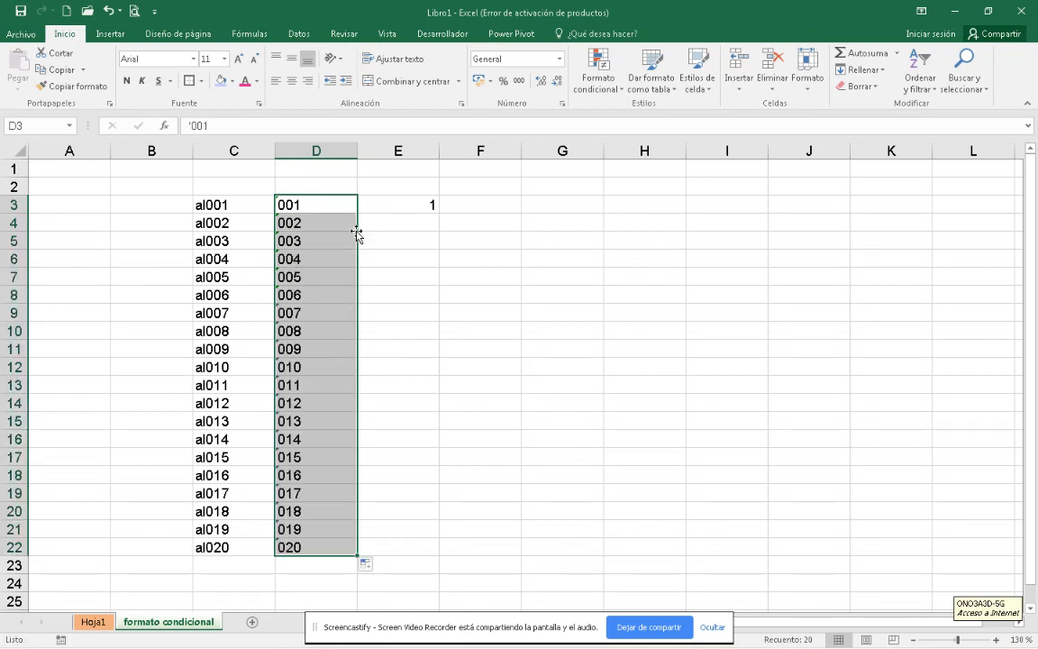
Replace the content of E3 with the formula =ALEATORIO.ENTRE(10000;50000).
{"action": "left_click", "coordinate": [406, 205]}
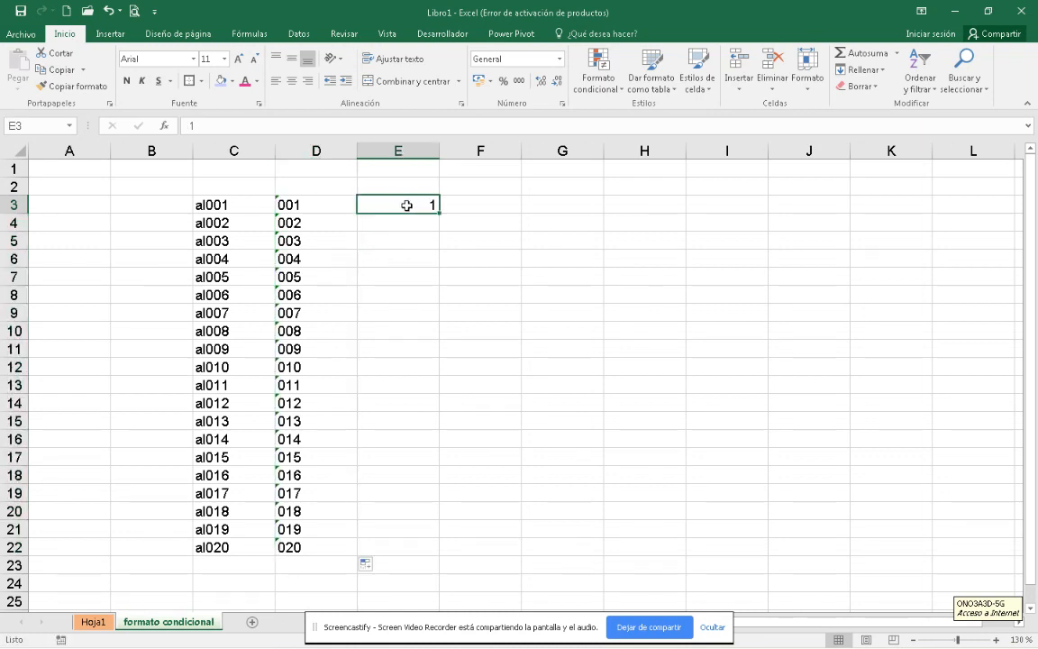
{"action": "key", "text": "Delete"}
{"action": "type", "text": "=a"}
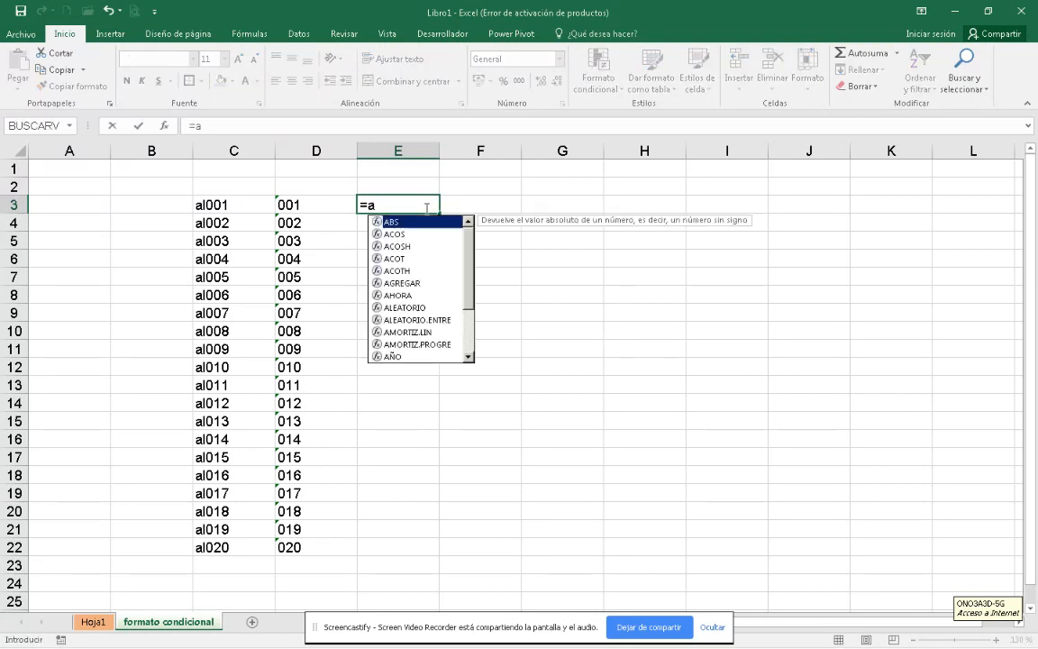
{"action": "type", "text": "leatorio."}
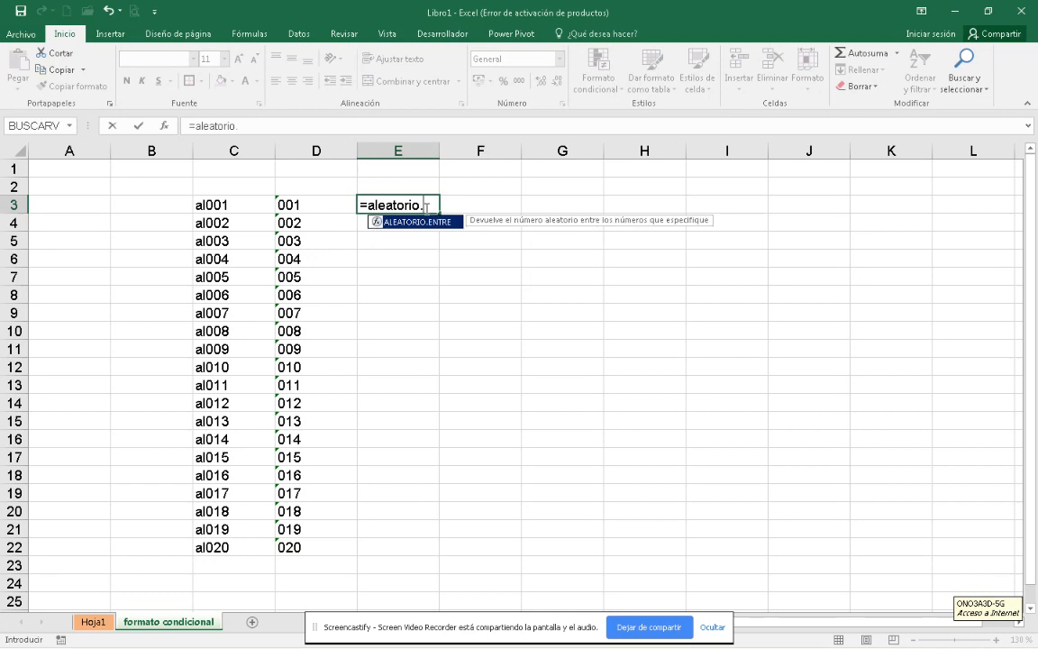
{"action": "double_click", "coordinate": [401, 220]}
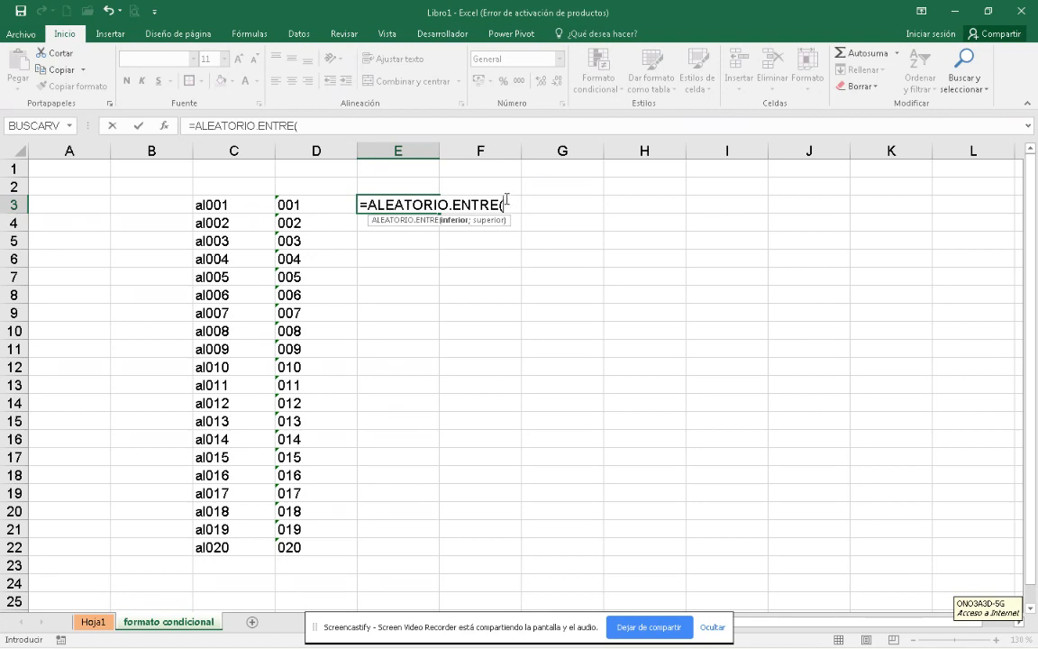
{"action": "type", "text": "10000;5000"}
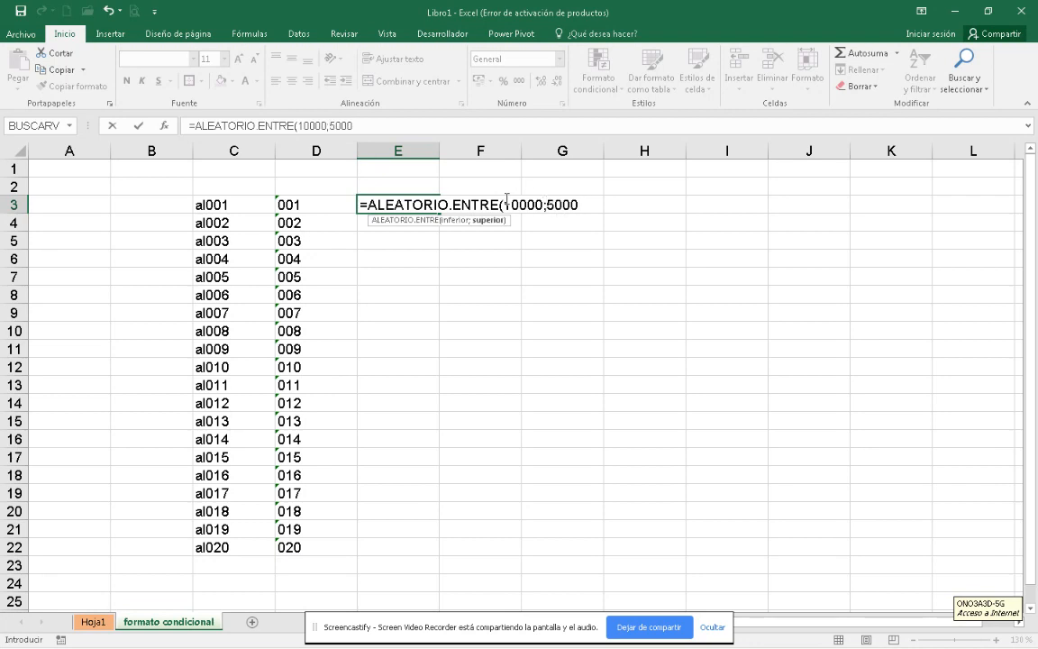
{"action": "type", "text": "0"}
{"action": "type", "text": ")"}
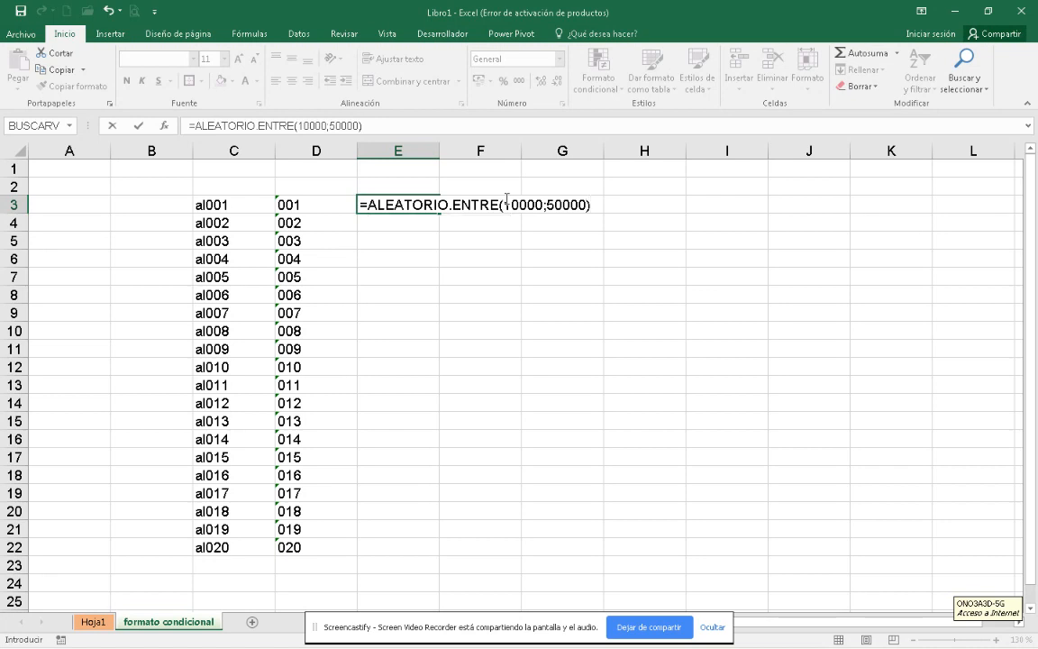
{"action": "key", "text": "BackSpace"}
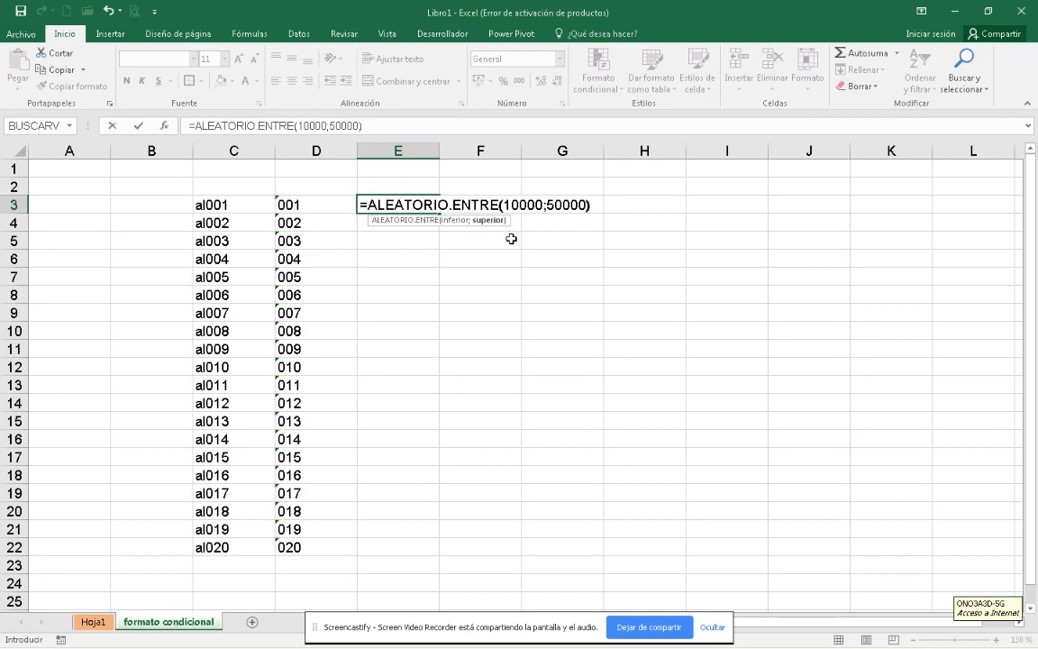
{"action": "key", "text": "Return"}
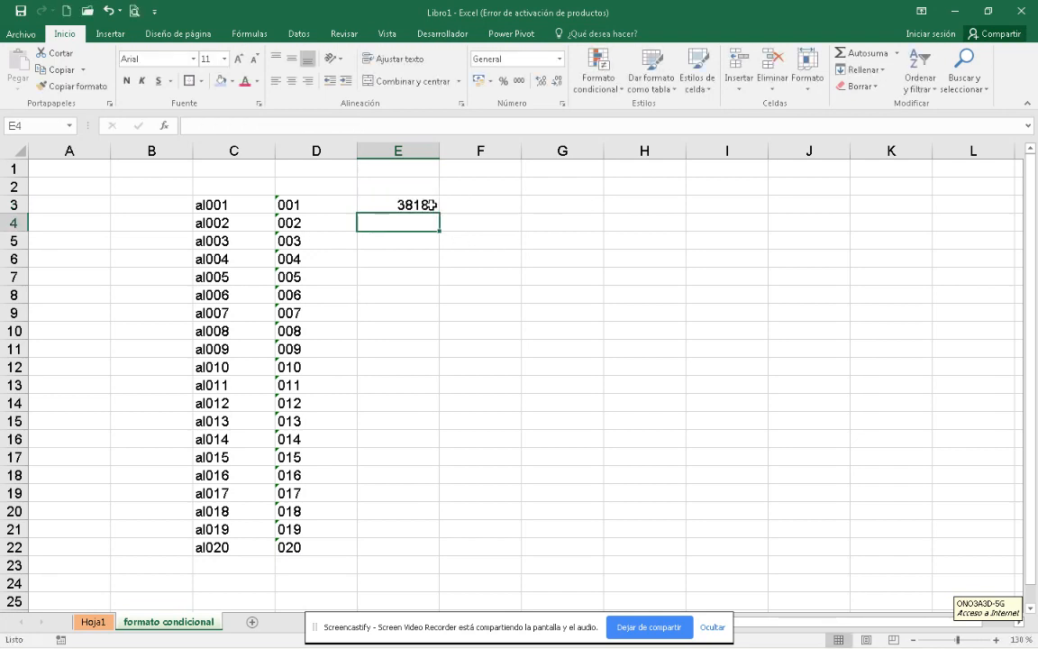
Copy the random-number formula from E3 across to column G and down to row 22.
{"action": "left_click", "coordinate": [401, 206]}
{"action": "left_click_drag", "start_coordinate": [450, 216], "coordinate": [619, 235]}
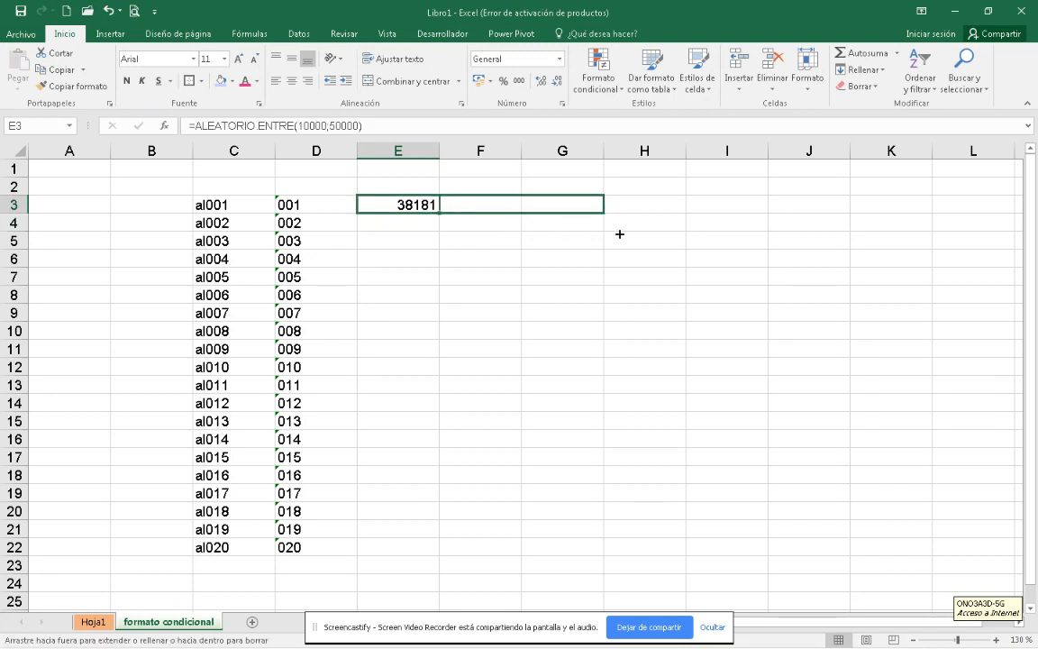
{"action": "mouse_move", "coordinate": [623, 349]}
{"action": "left_mouse_down"}
{"action": "mouse_move", "coordinate": [446, 239]}
{"action": "mouse_move", "coordinate": [426, 264]}
{"action": "mouse_move", "coordinate": [426, 337]}
{"action": "mouse_move", "coordinate": [630, 308]}
{"action": "mouse_move", "coordinate": [640, 418]}
{"action": "mouse_move", "coordinate": [633, 357]}
{"action": "left_mouse_up"}
{"action": "left_click_drag", "start_coordinate": [632, 250], "coordinate": [604, 576]}
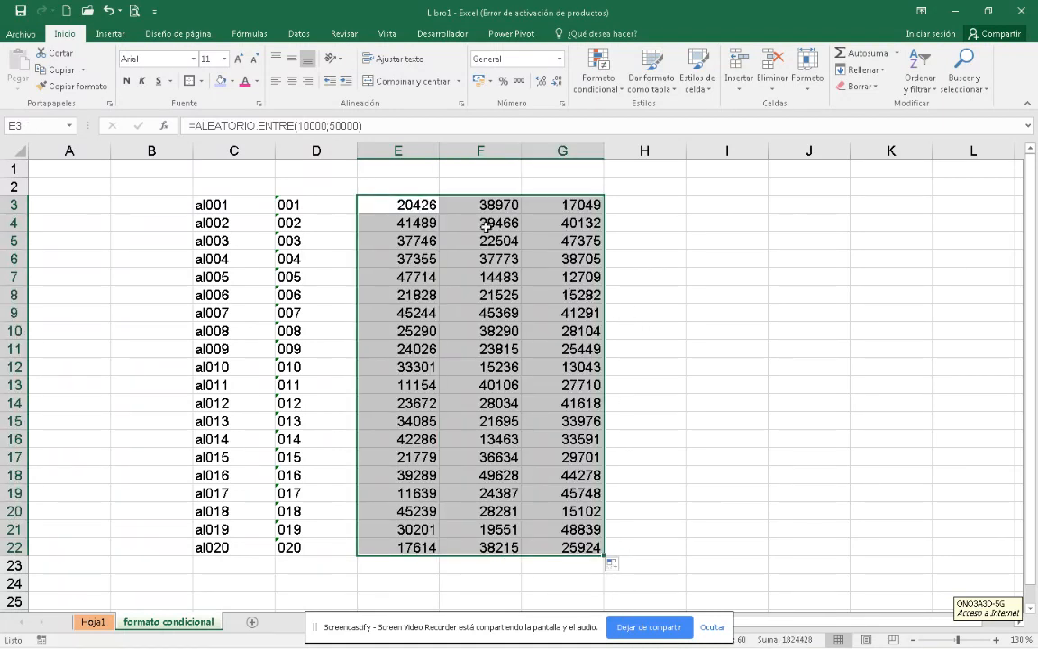
Enter the column headings A, B and C in cells E2 to G2.
{"action": "left_click", "coordinate": [371, 184]}
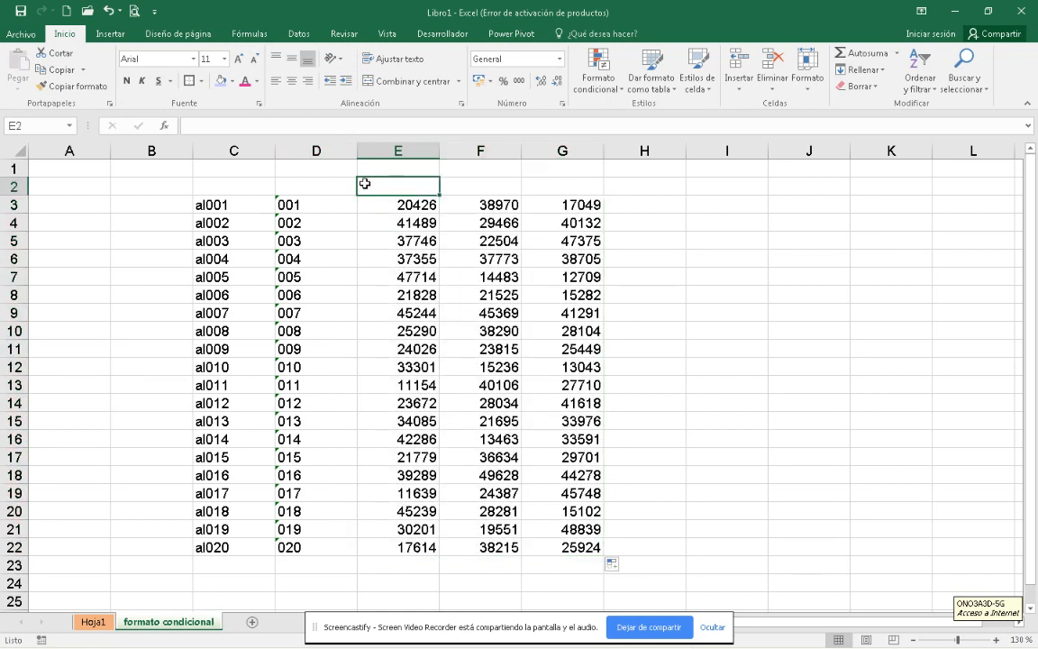
{"action": "type", "text": "SA"}
{"action": "key", "text": "BackSpace"}
{"action": "key", "text": "BackSpace"}
{"action": "type", "text": "A"}
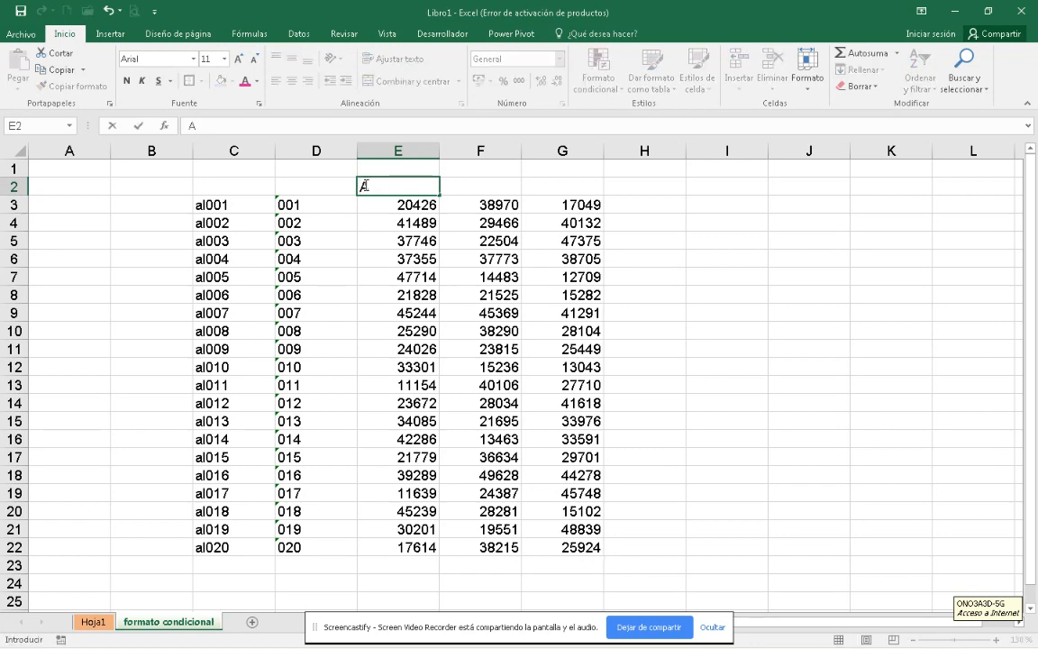
{"action": "key", "text": "Tab"}
{"action": "type", "text": "B"}
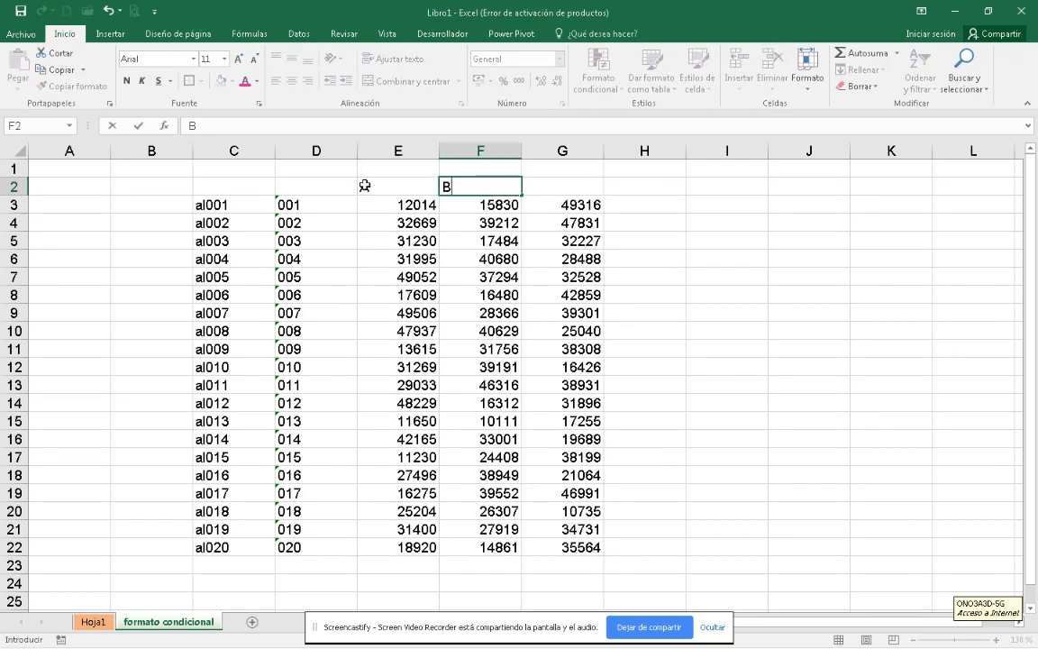
{"action": "key", "text": "Tab"}
{"action": "type", "text": "C"}
{"action": "key", "text": "Return"}
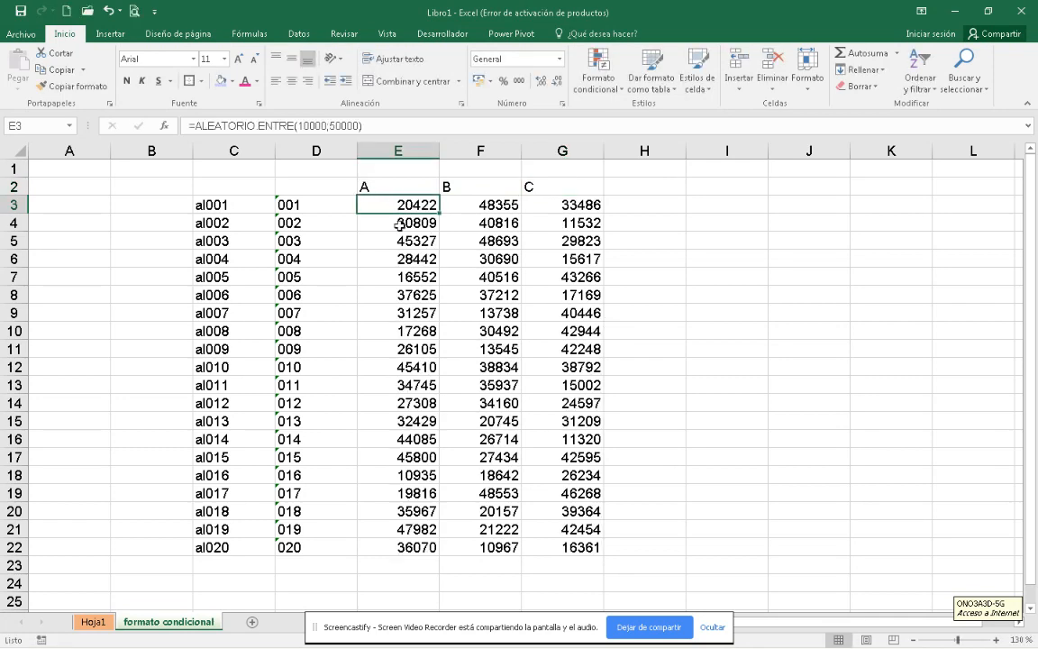
Re-enter the formula in E3 without changes to recalculate the random values.
{"action": "double_click", "coordinate": [420, 205]}
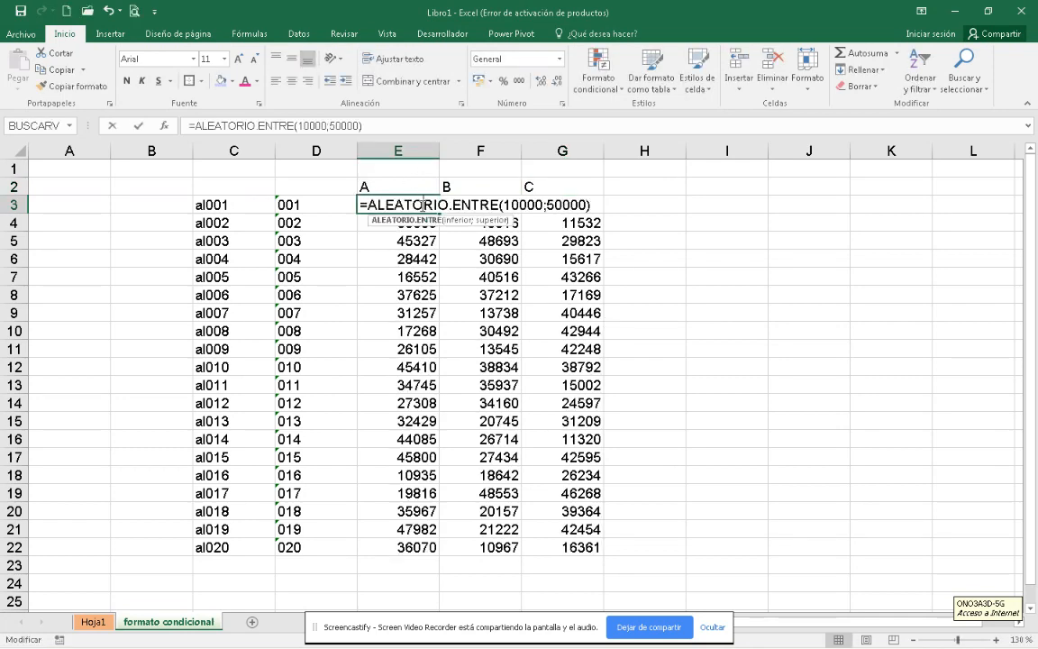
{"action": "key", "text": "Return"}
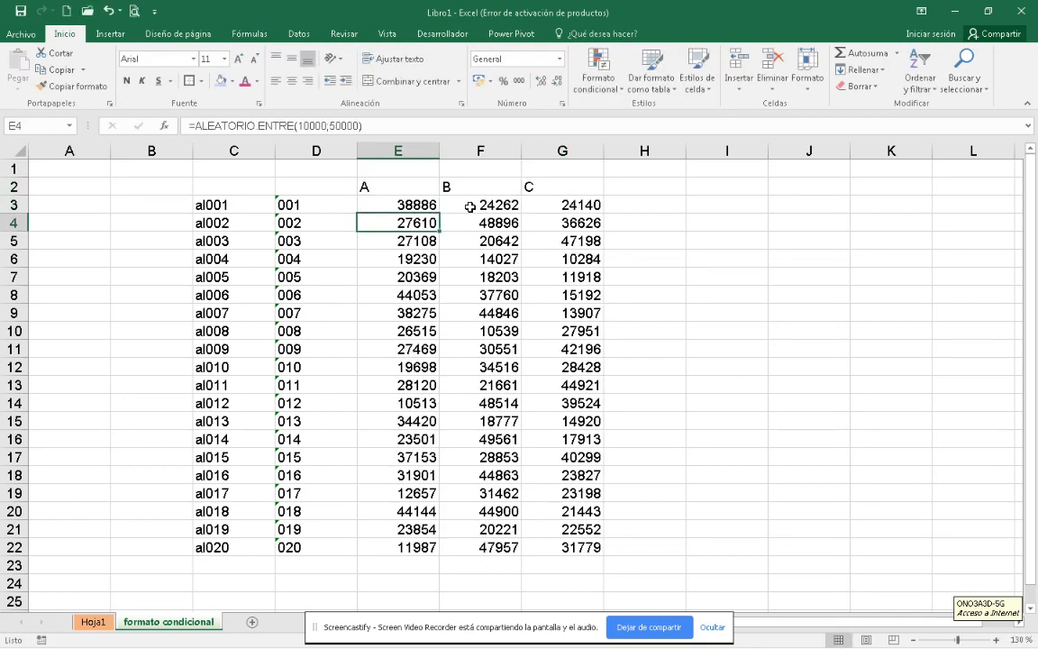
Re-enter the E3 formula unchanged to recalculate the random values, and enter the column heading D in cell H2.
{"action": "double_click", "coordinate": [417, 206]}
{"action": "key", "text": "Return"}
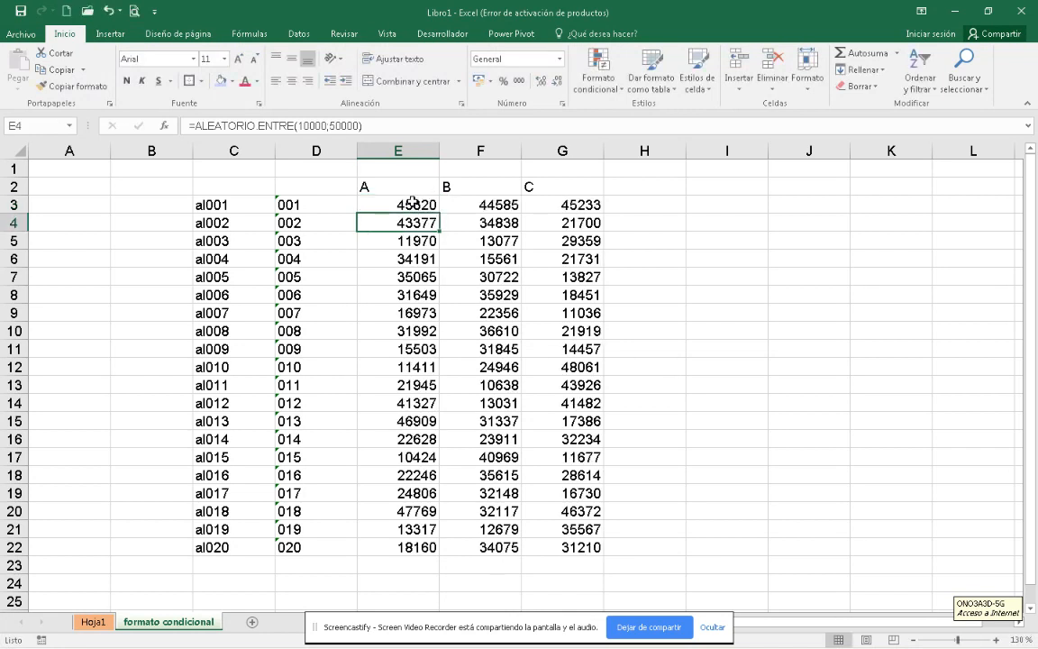
{"action": "left_click", "coordinate": [637, 185]}
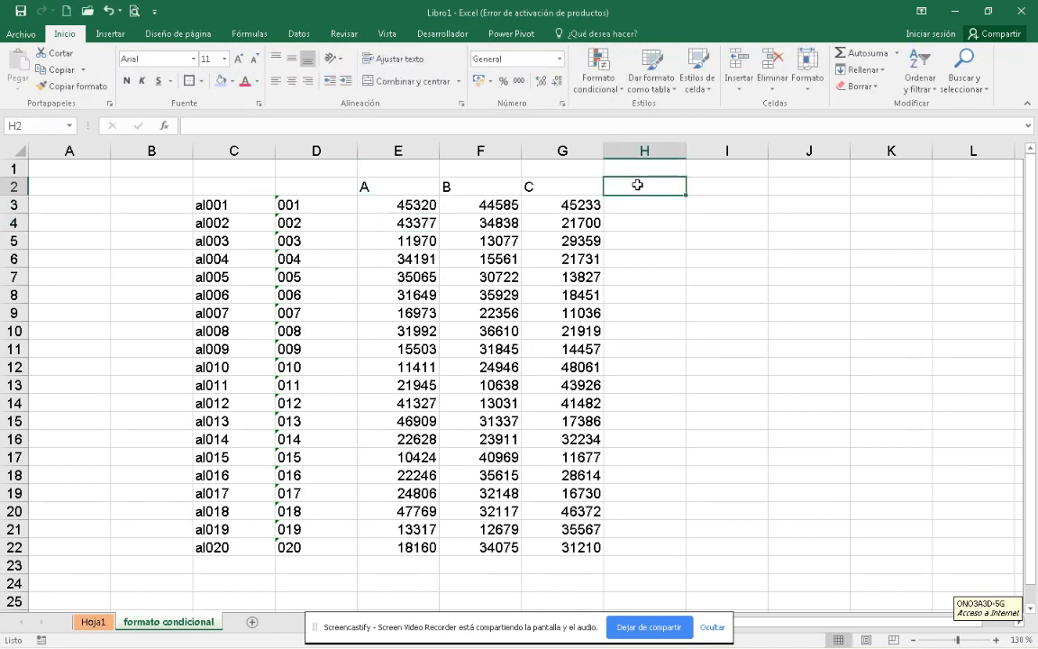
{"action": "type", "text": "D"}
{"action": "key", "text": "Return"}
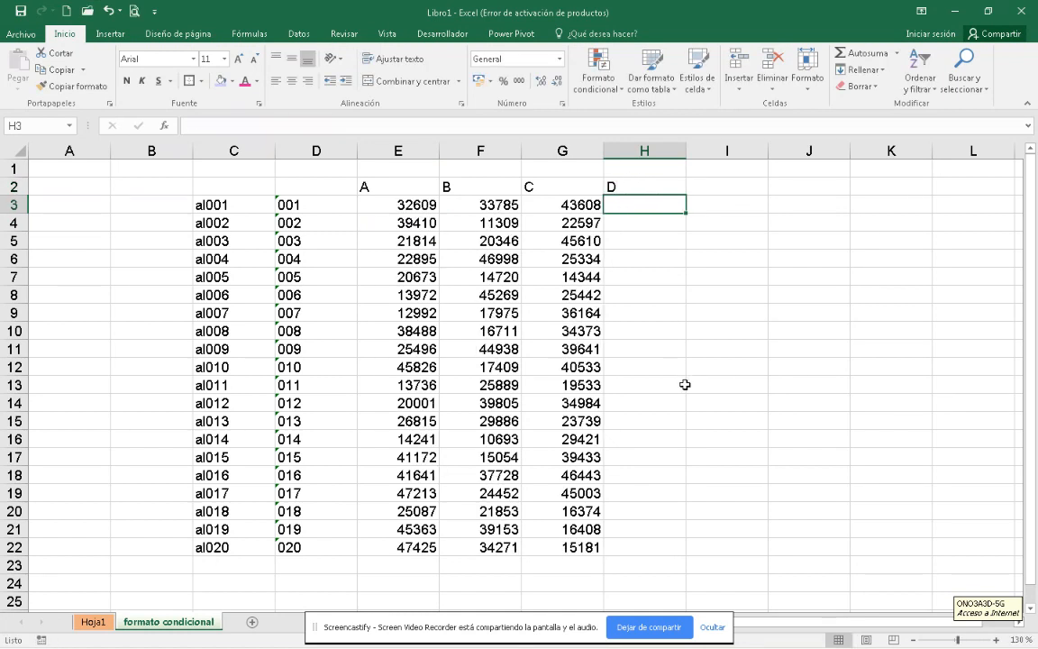
Copy the random numbers in G3:G22 and paste them as values only, starting at cell H3.
{"action": "left_click_drag", "start_coordinate": [572, 204], "coordinate": [607, 551]}
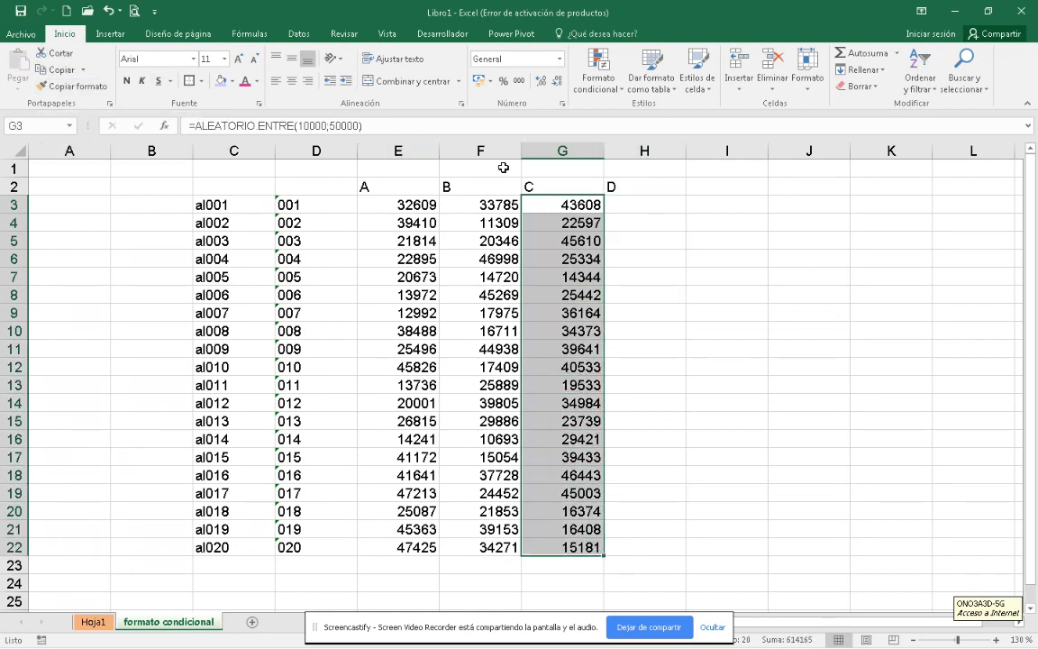
{"action": "right_click", "coordinate": [577, 209]}
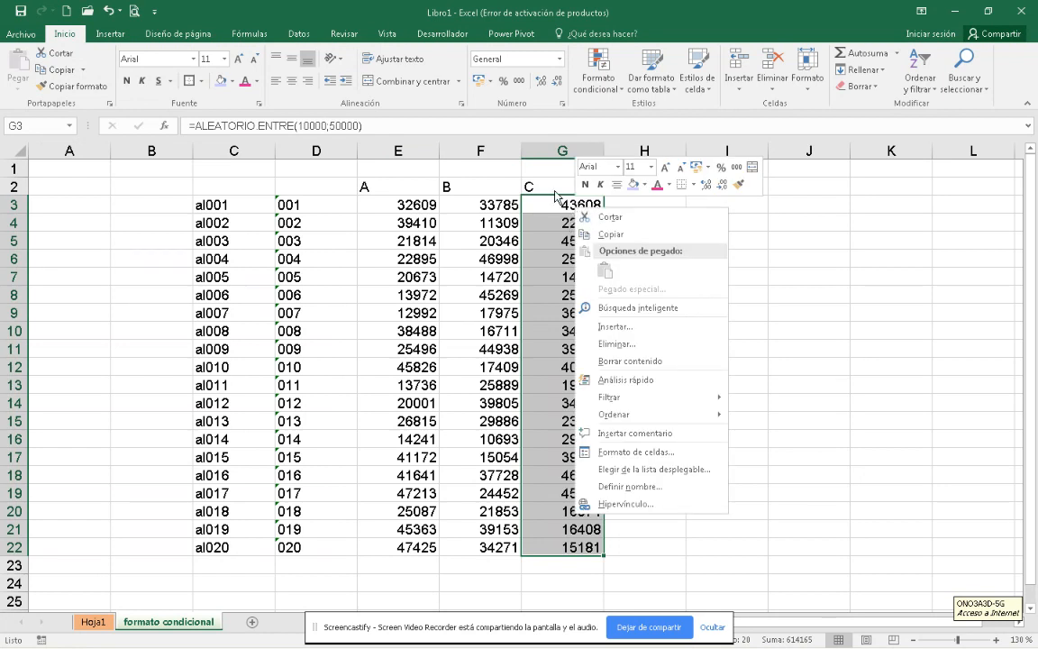
{"action": "left_click", "coordinate": [561, 187]}
{"action": "key", "text": "ctrl+c"}
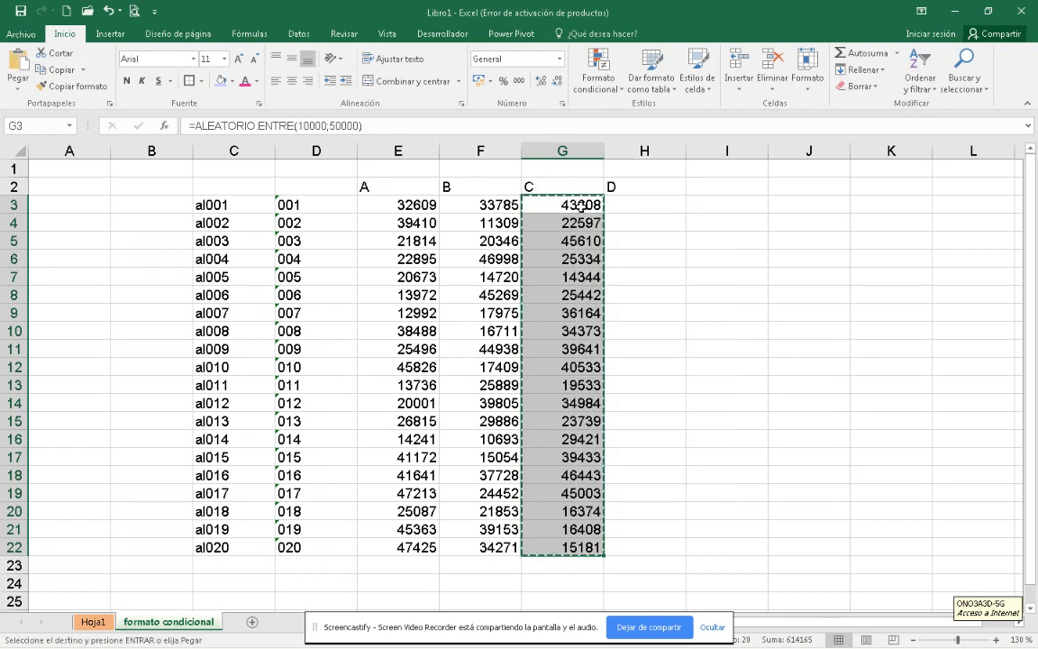
{"action": "left_click", "coordinate": [619, 209]}
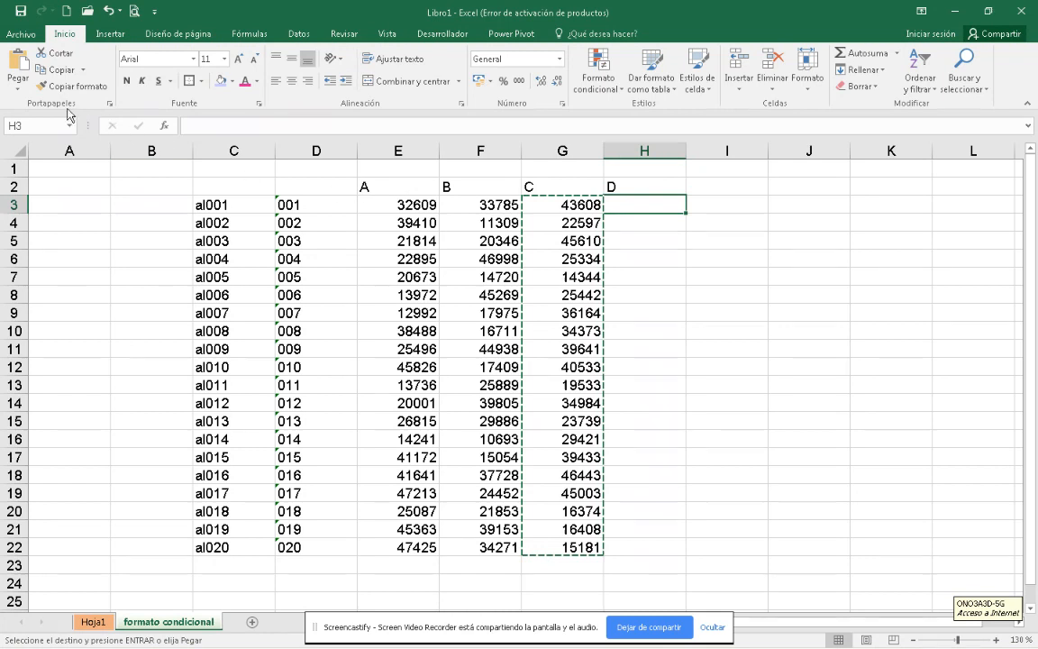
{"action": "left_click", "coordinate": [18, 86]}
{"action": "left_click", "coordinate": [18, 90]}
{"action": "right_click", "coordinate": [634, 206]}
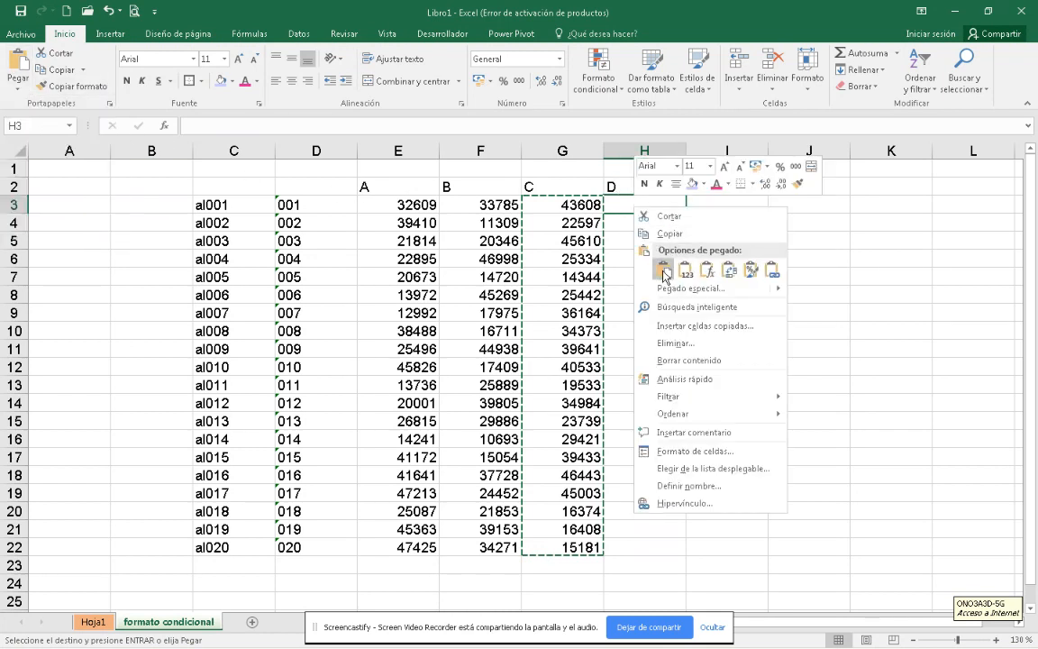
{"action": "left_click", "coordinate": [664, 271]}
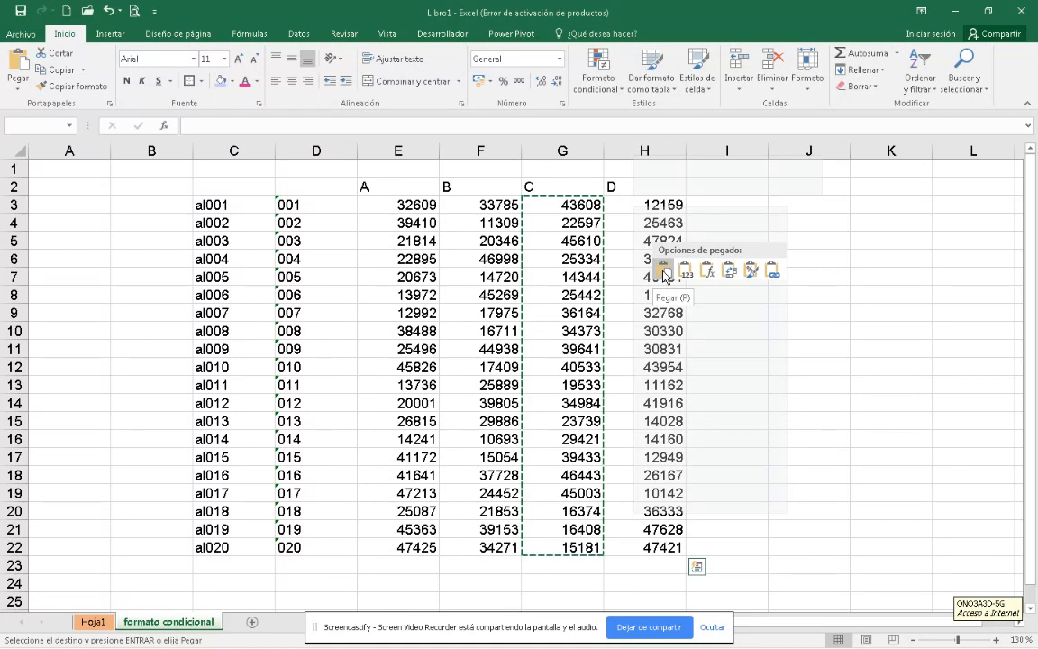
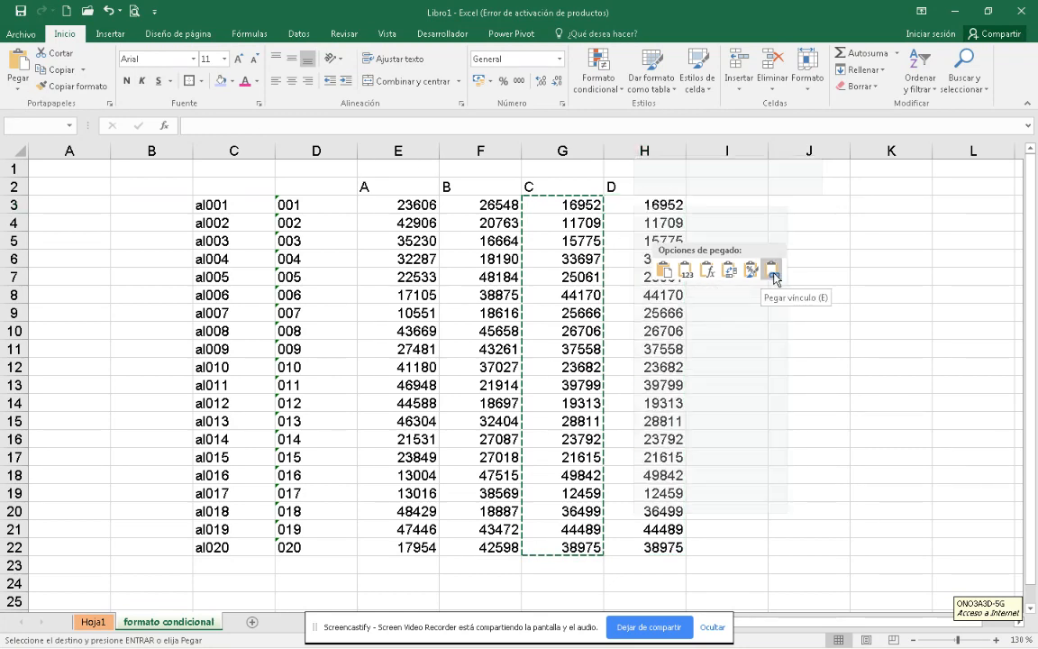
{"action": "left_click", "coordinate": [686, 270]}
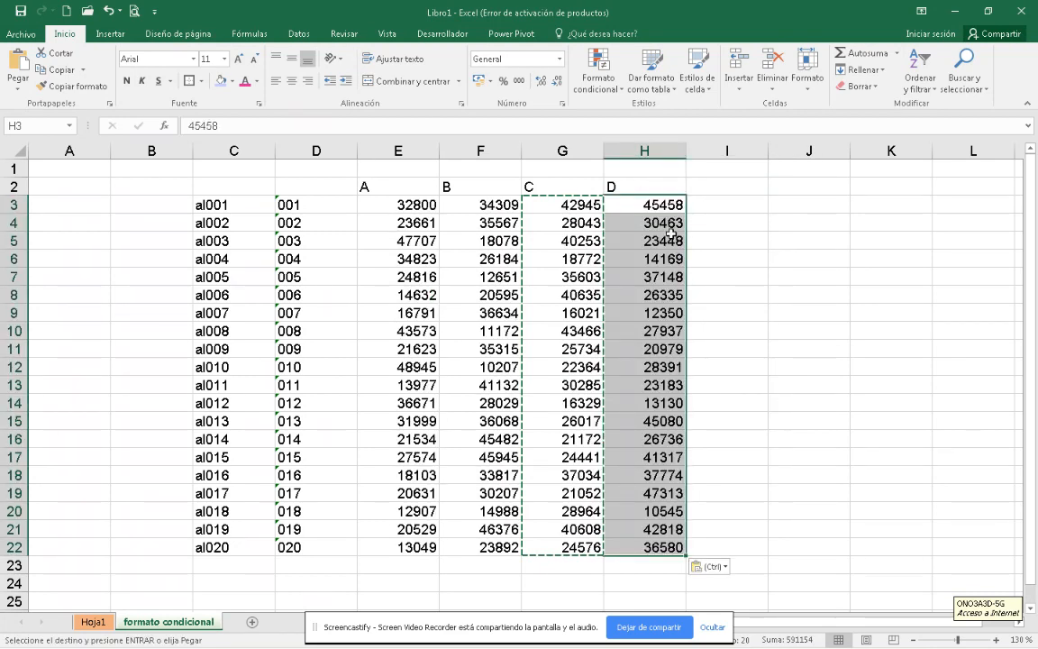
Compare the contents of the column H cells with the formula in G3, re-entering H3 and H4 unchanged to recalculate the sheet.
{"action": "left_click", "coordinate": [655, 241]}
{"action": "left_click", "coordinate": [658, 276]}
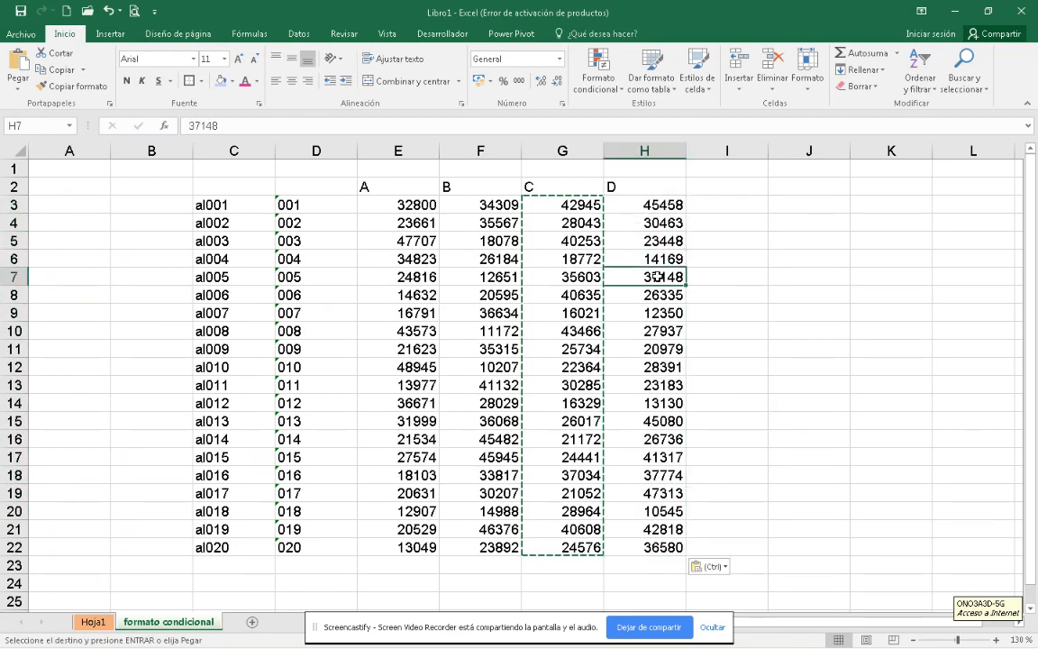
{"action": "left_click", "coordinate": [660, 298]}
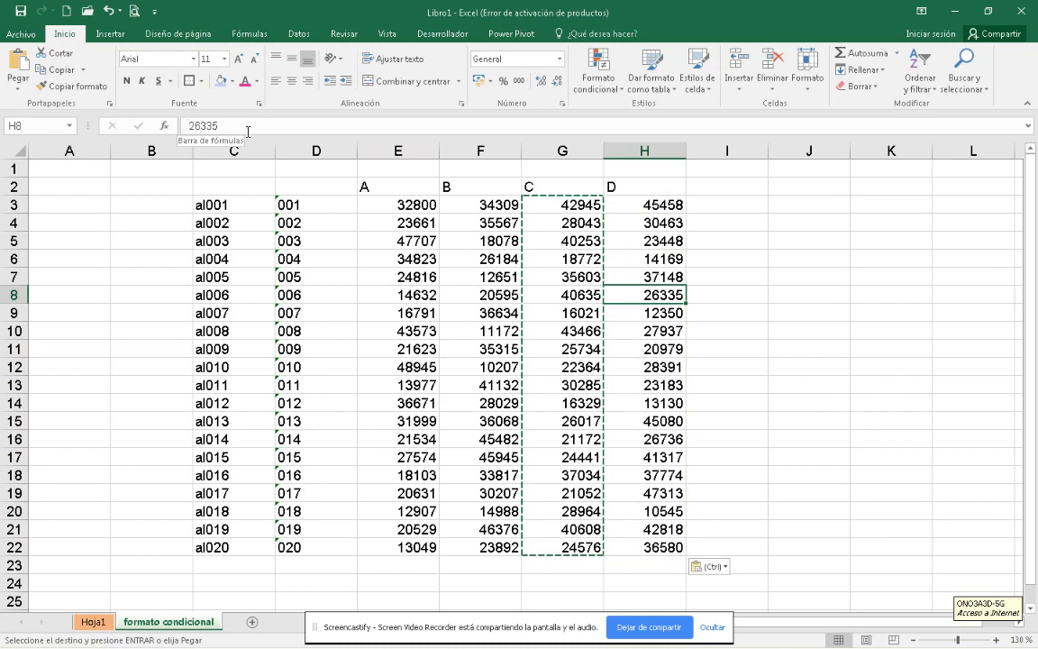
{"action": "left_click", "coordinate": [567, 204]}
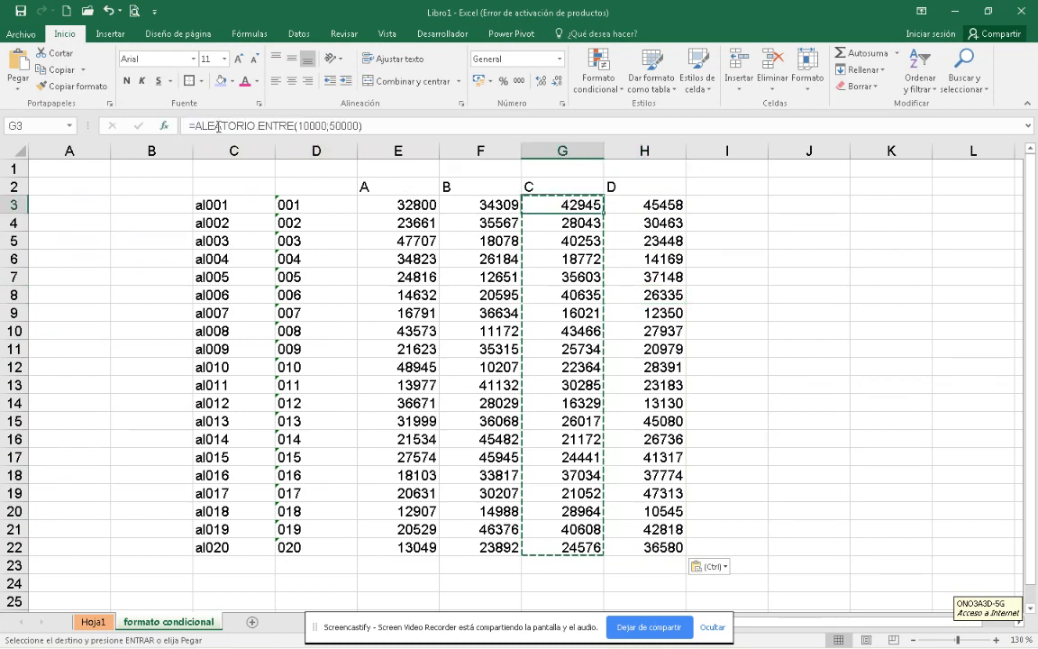
{"action": "key", "text": "Escape"}
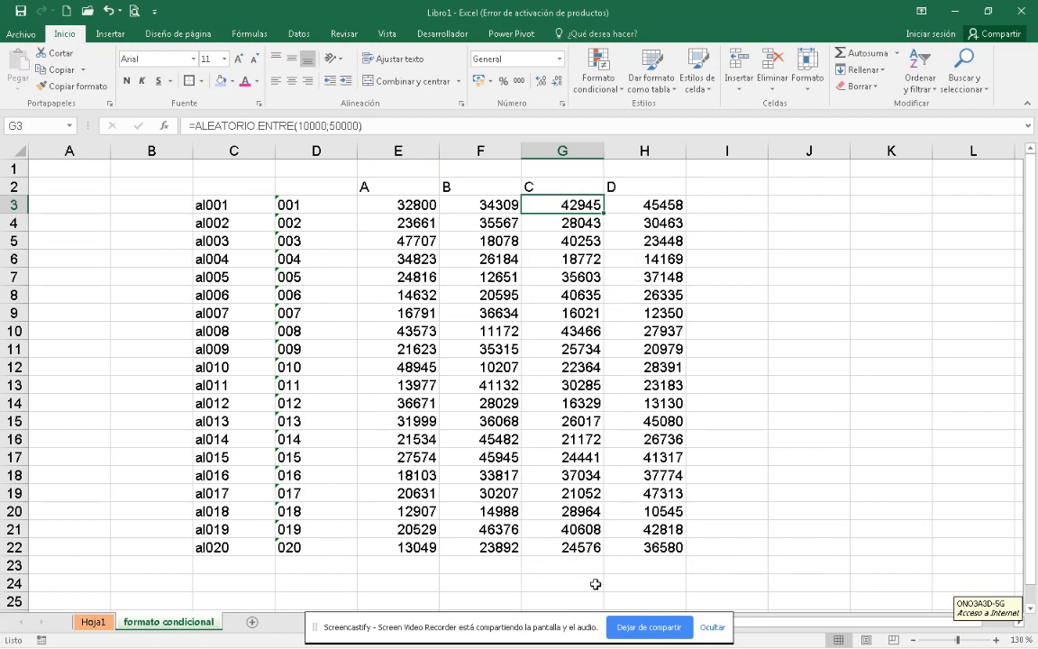
{"action": "double_click", "coordinate": [651, 207]}
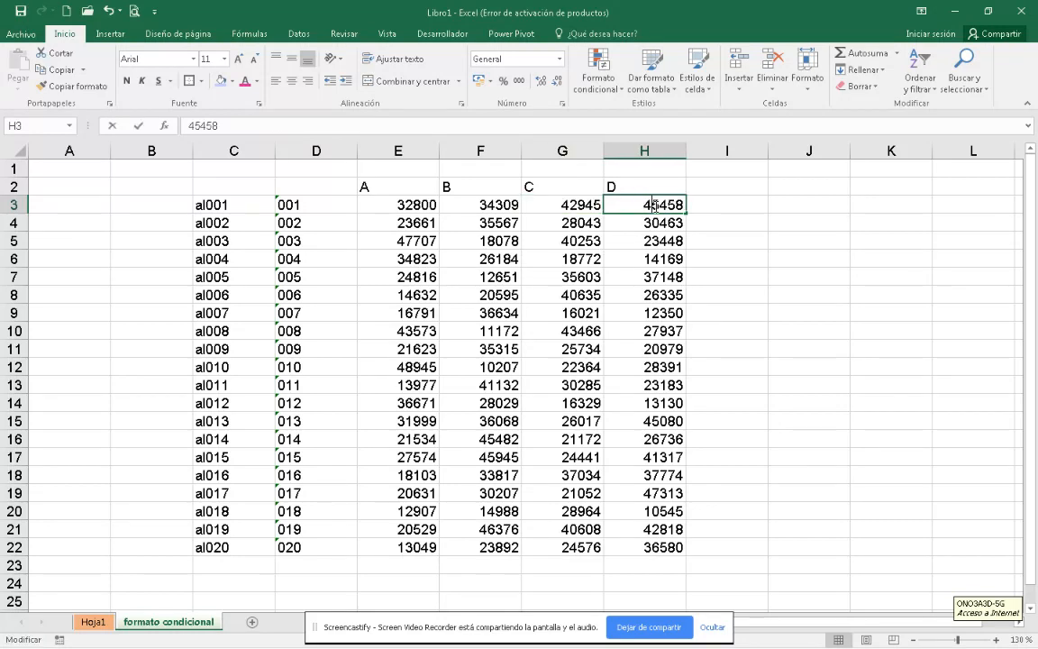
{"action": "key", "text": "Return"}
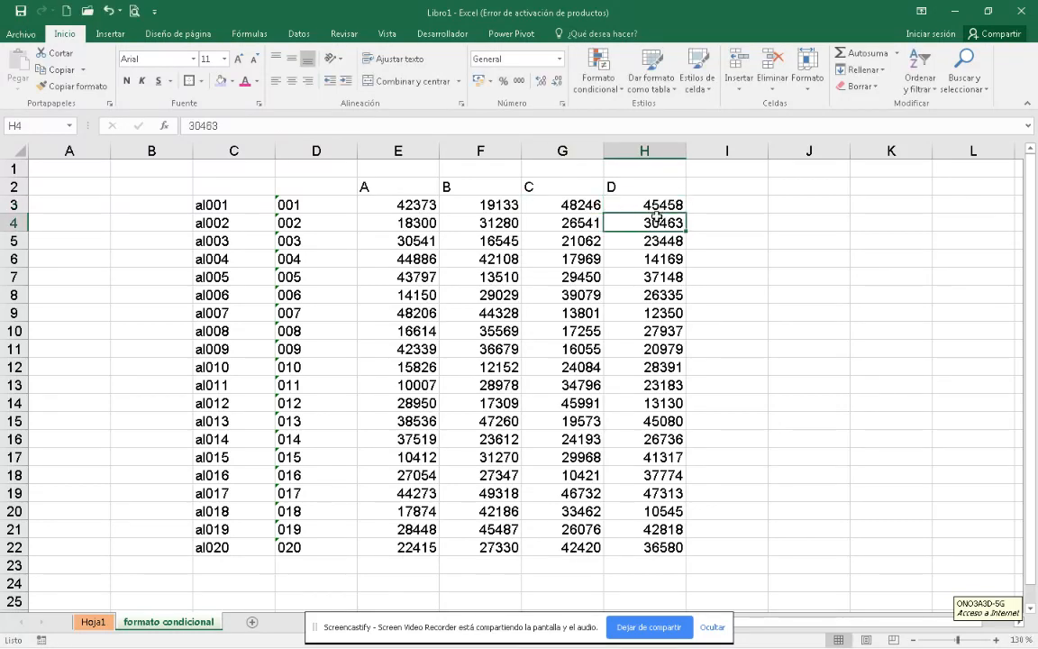
{"action": "double_click", "coordinate": [656, 219]}
{"action": "key", "text": "Return"}
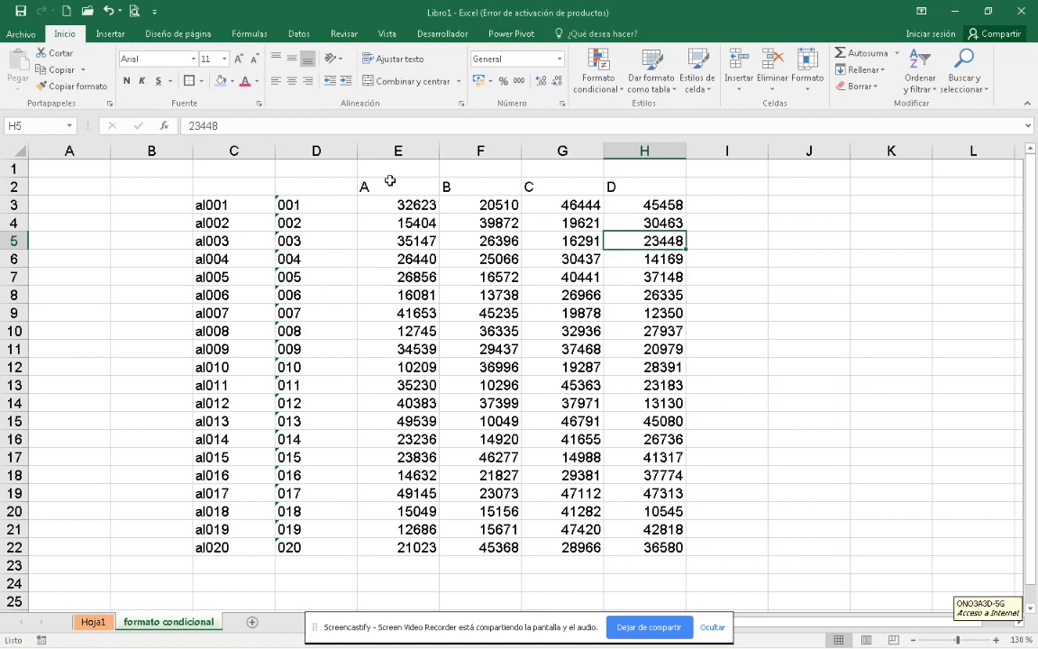
Select E2:H22 together with C3:D22 and give the ranges a dashed orange outline border.
{"action": "left_click_drag", "start_coordinate": [388, 182], "coordinate": [630, 551]}
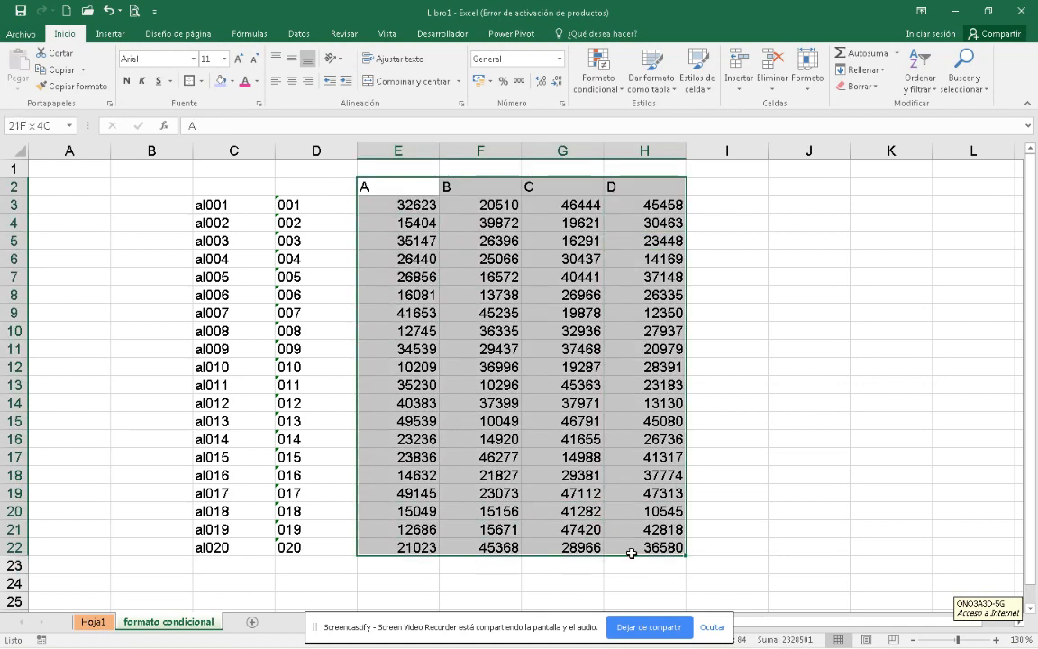
{"action": "left_click_drag", "start_coordinate": [213, 204], "coordinate": [329, 544]}
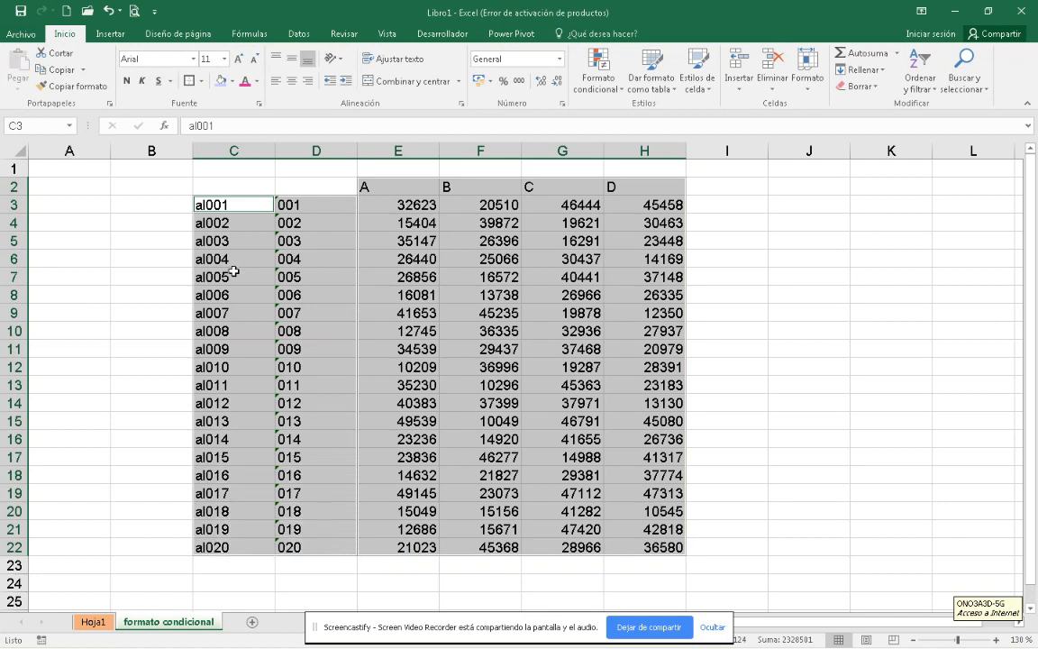
{"action": "left_click", "coordinate": [200, 81]}
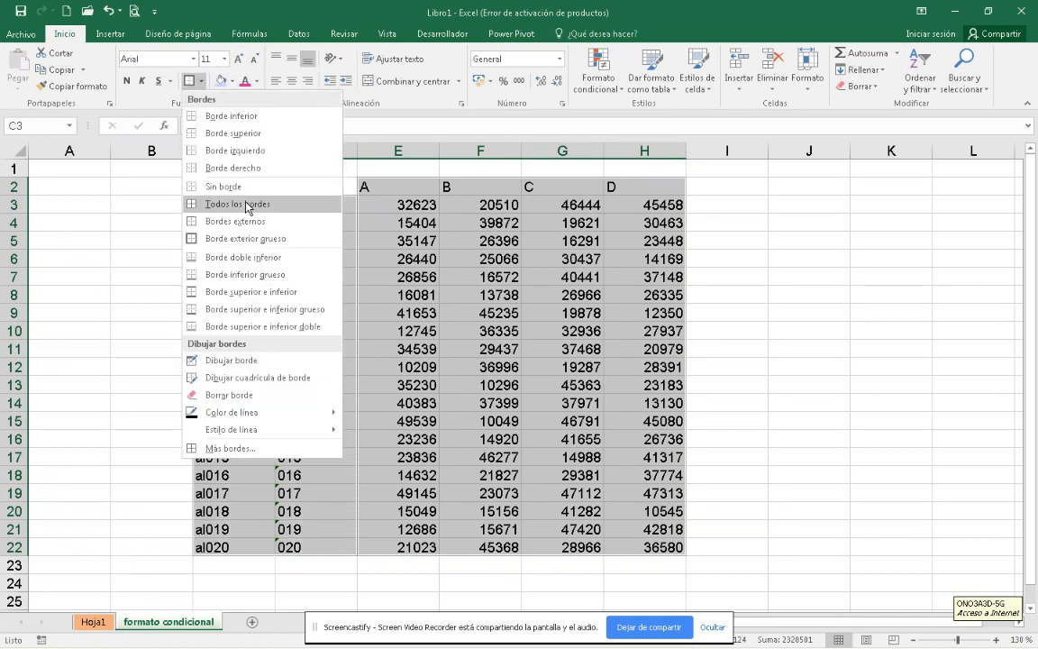
{"action": "left_click", "coordinate": [233, 448]}
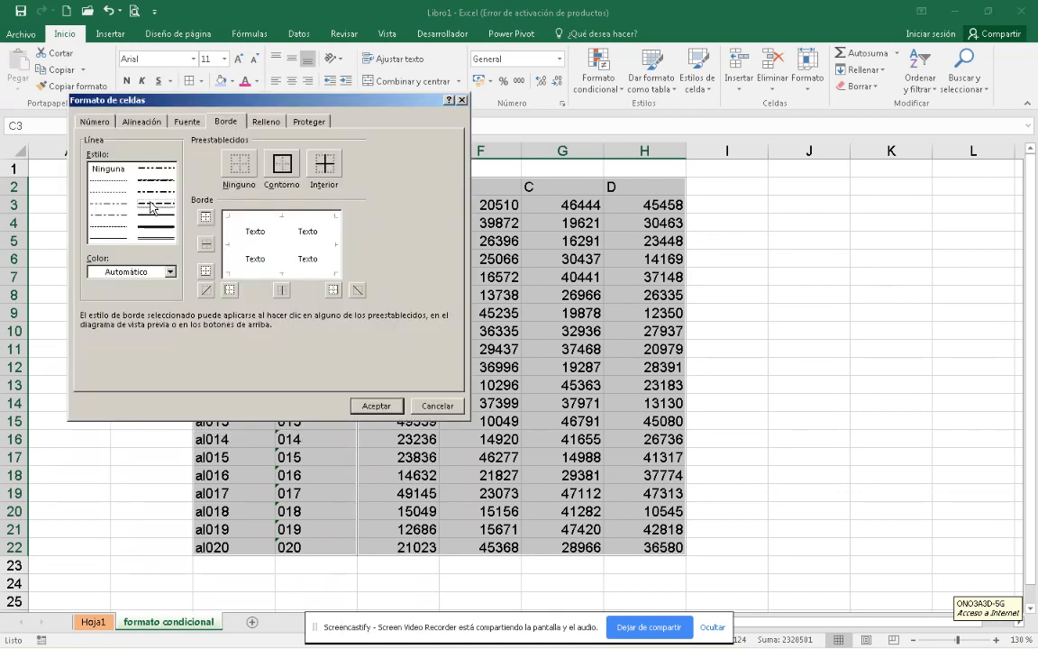
{"action": "left_click", "coordinate": [169, 272]}
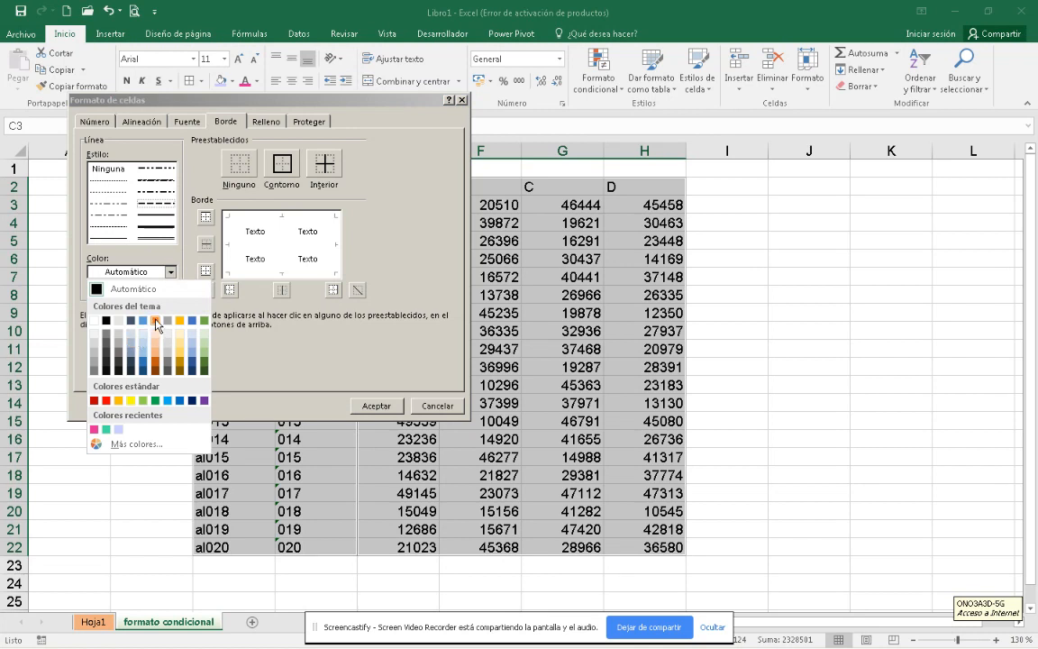
{"action": "left_click", "coordinate": [155, 320]}
{"action": "left_click", "coordinate": [283, 165]}
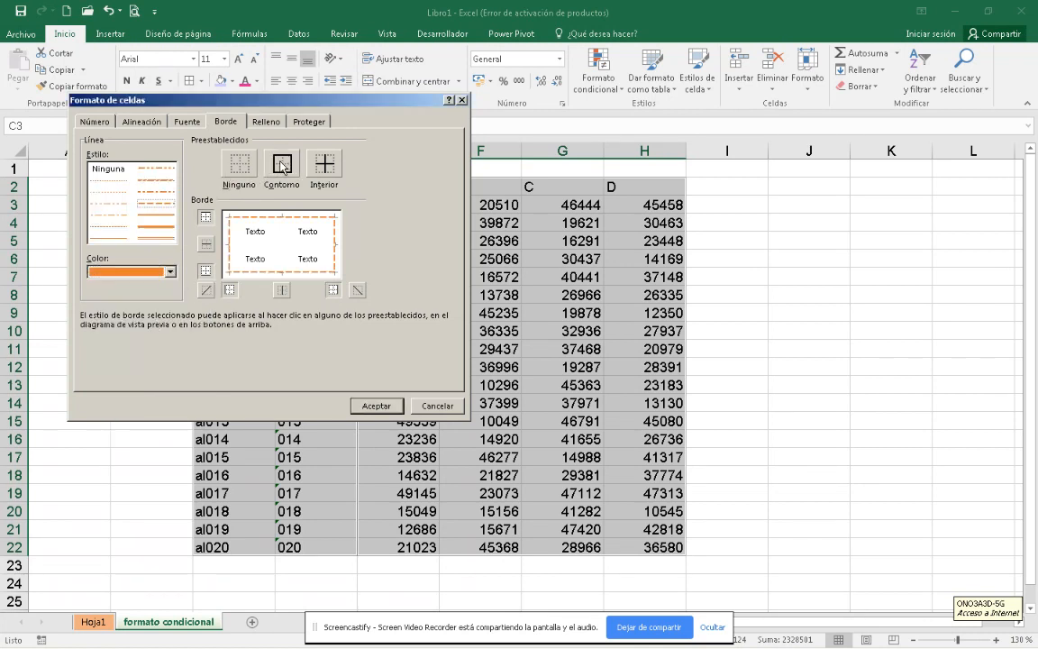
Add thick light blue-grey interior borders to the selected ranges and apply the border settings.
{"action": "left_click", "coordinate": [155, 229]}
{"action": "left_click", "coordinate": [169, 271]}
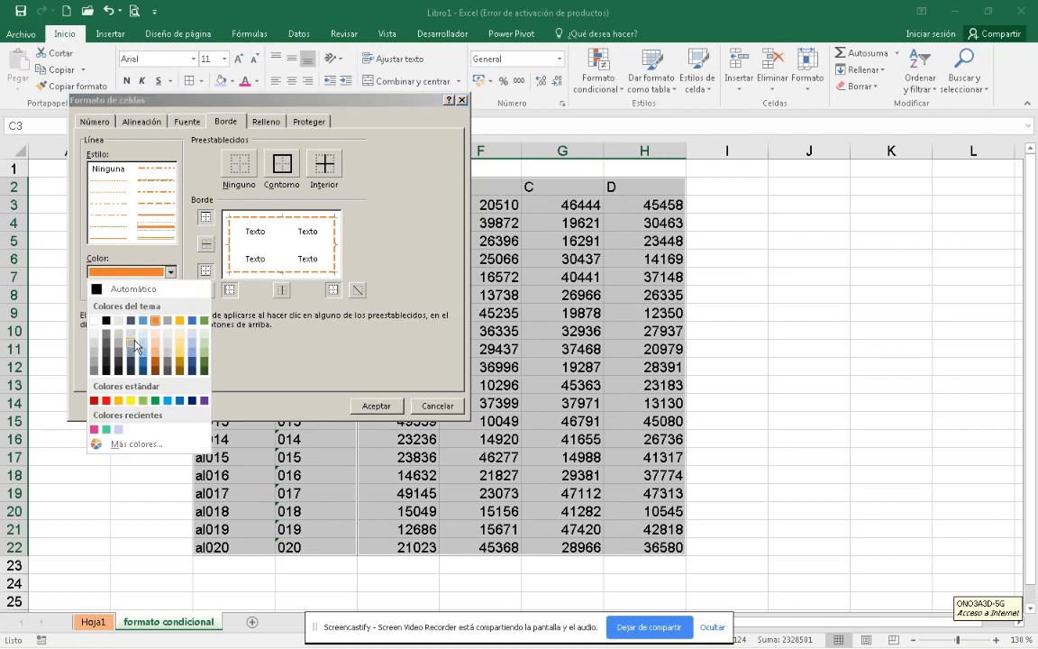
{"action": "left_click", "coordinate": [135, 339]}
{"action": "left_click", "coordinate": [322, 169]}
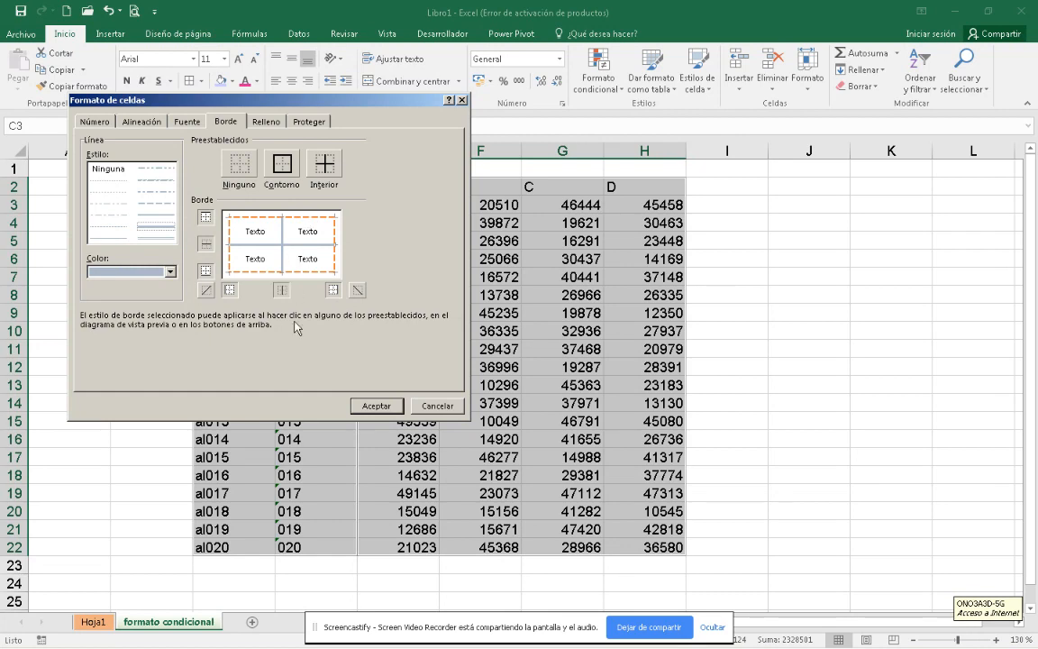
{"action": "left_click", "coordinate": [357, 405]}
{"action": "left_click", "coordinate": [347, 410]}
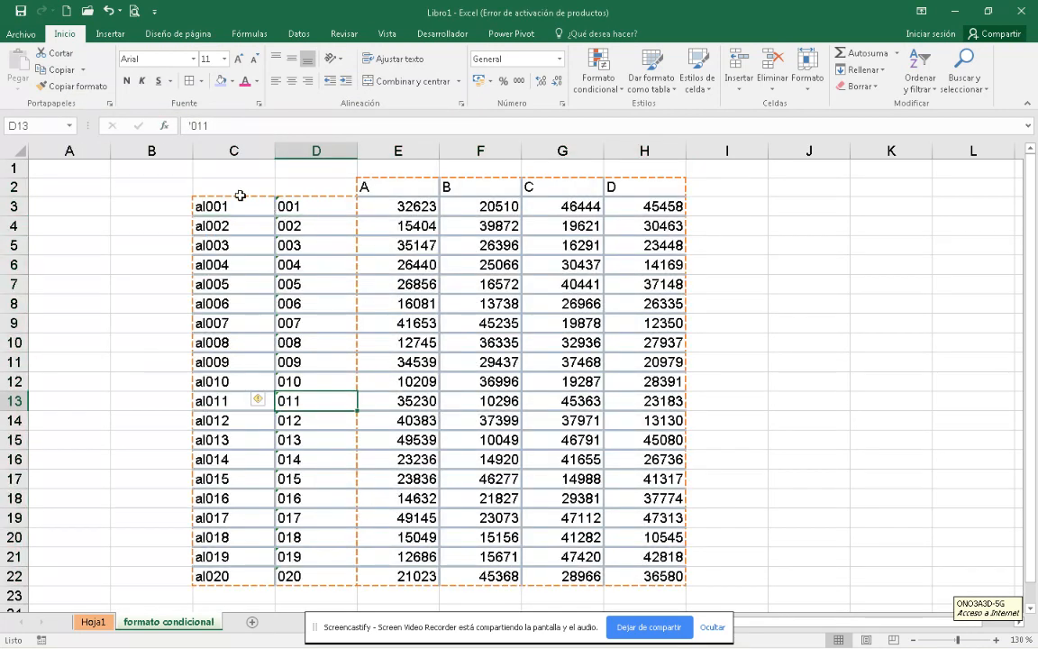
Cross out the empty cells C2:D2 with light grey dashed diagonal borders in both directions.
{"action": "left_click_drag", "start_coordinate": [311, 189], "coordinate": [235, 188]}
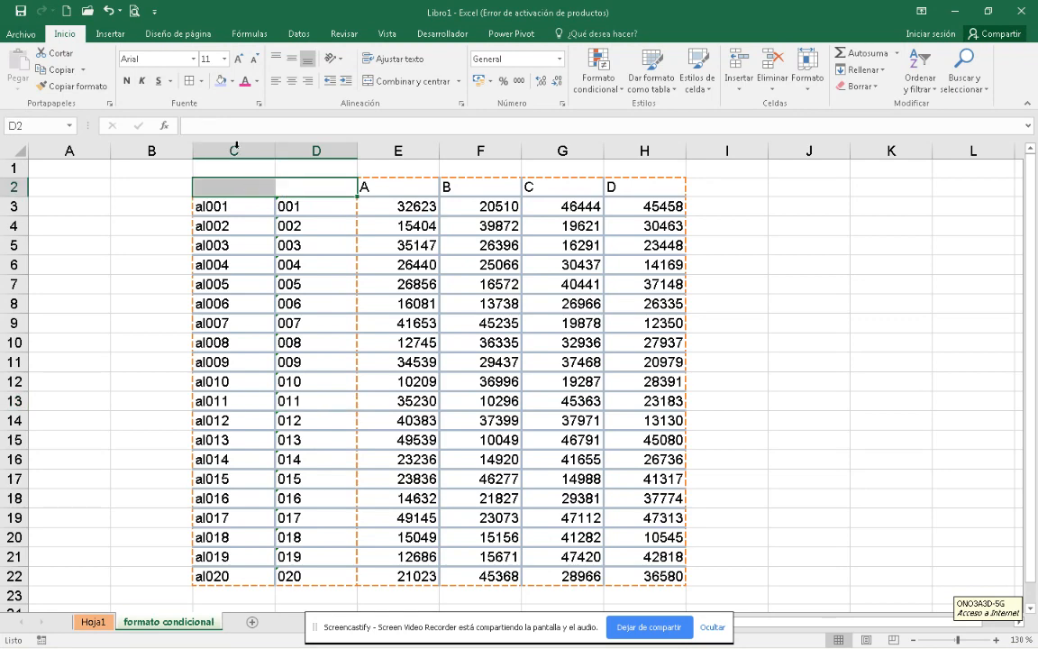
{"action": "left_click", "coordinate": [201, 82]}
{"action": "left_click", "coordinate": [230, 576]}
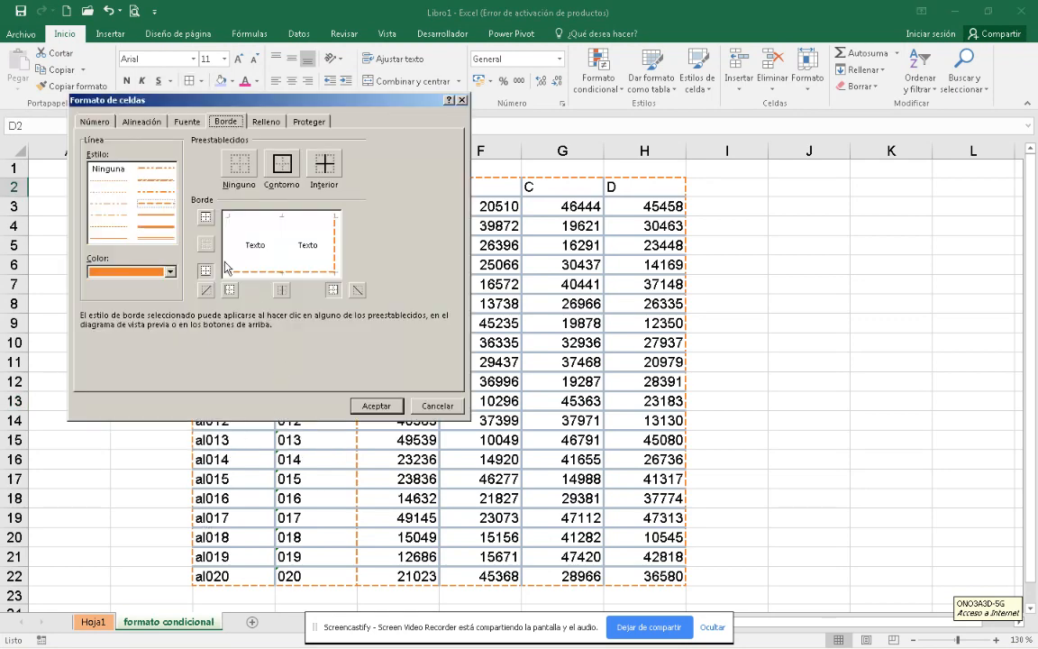
{"action": "left_click", "coordinate": [167, 271]}
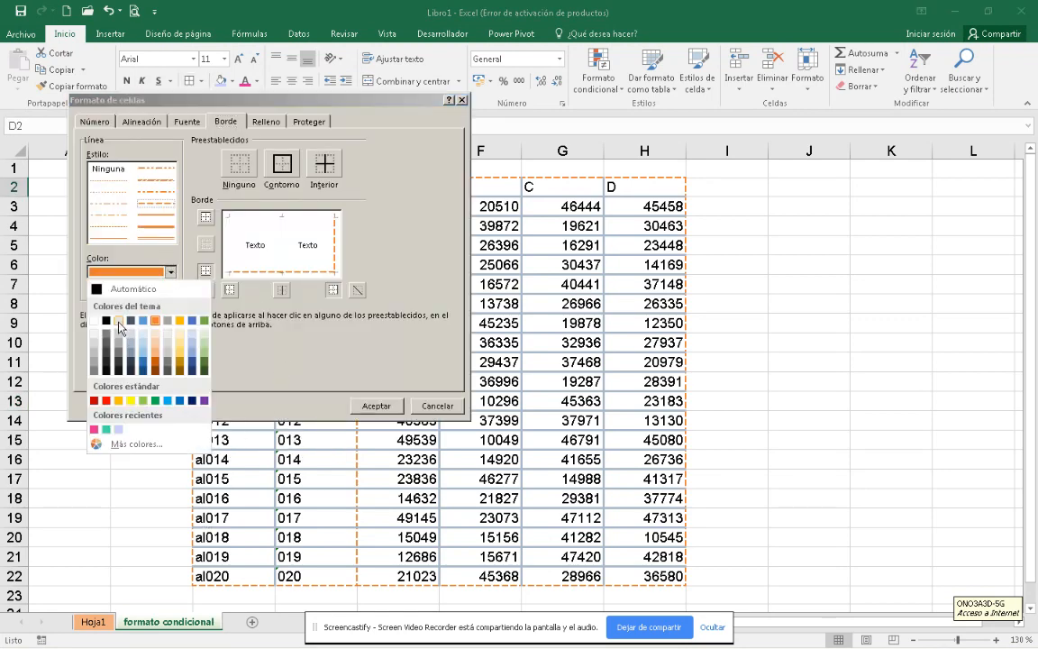
{"action": "left_click", "coordinate": [118, 321]}
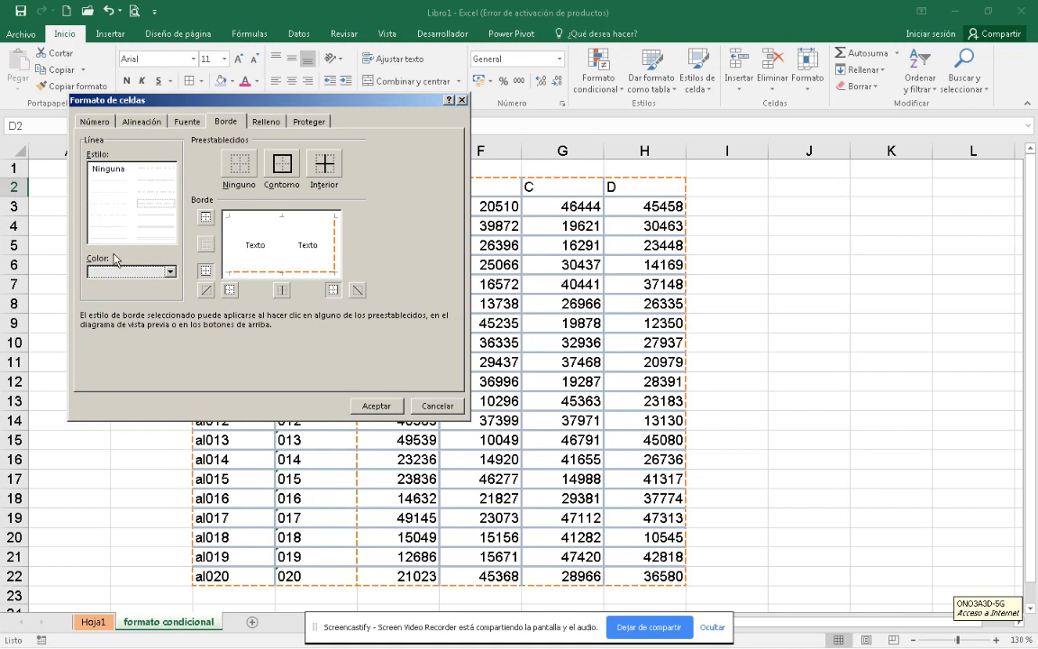
{"action": "left_click", "coordinate": [169, 272]}
{"action": "left_click", "coordinate": [123, 326]}
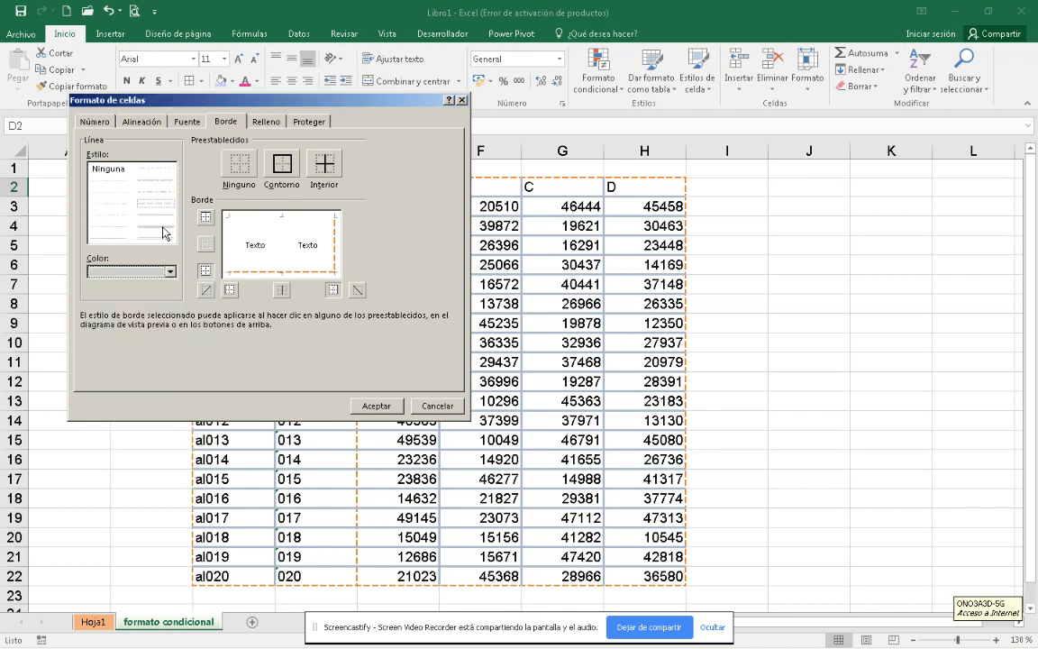
{"action": "left_click", "coordinate": [229, 215]}
{"action": "left_click", "coordinate": [288, 212]}
{"action": "left_click", "coordinate": [357, 410]}
{"action": "left_click", "coordinate": [647, 382]}
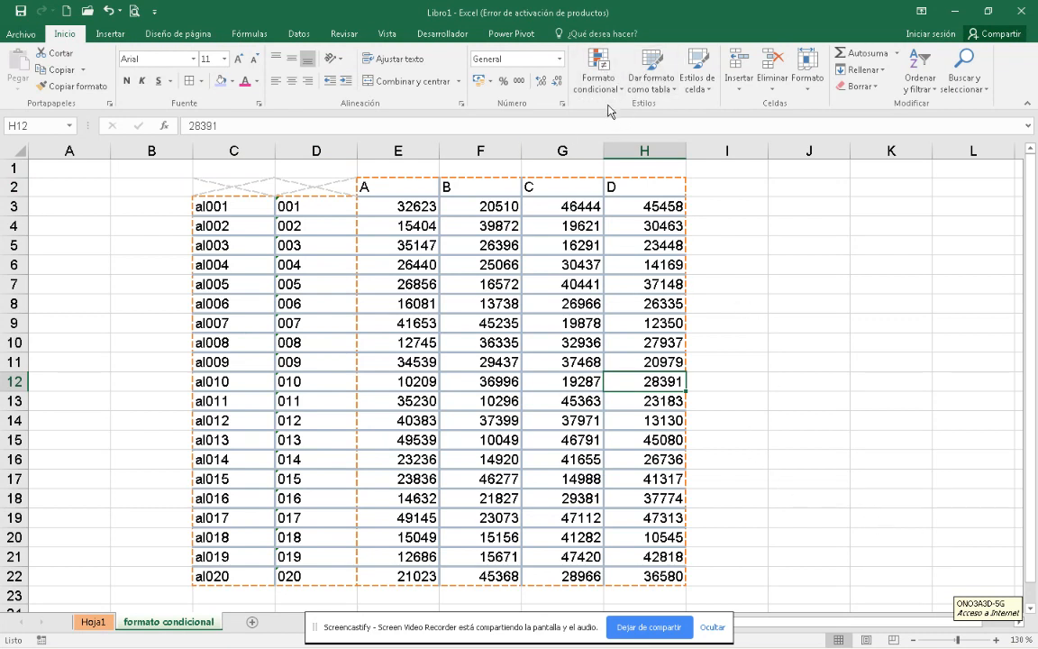
Apply solid blue data bars to the values under heading A in E3:E22.
{"action": "left_click_drag", "start_coordinate": [403, 202], "coordinate": [393, 575]}
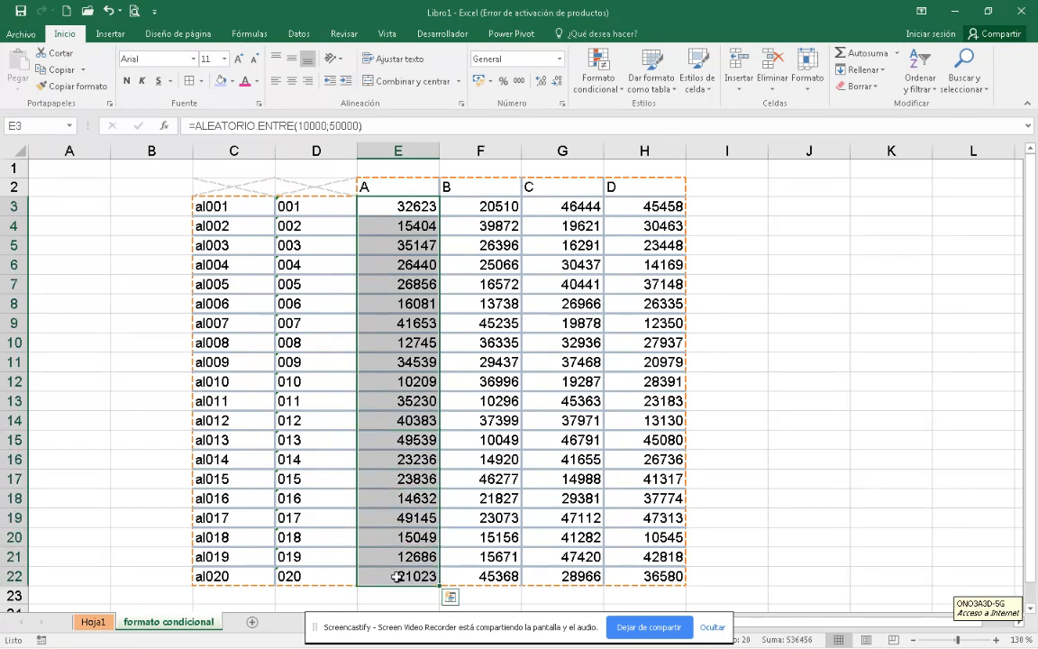
{"action": "left_click", "coordinate": [621, 93]}
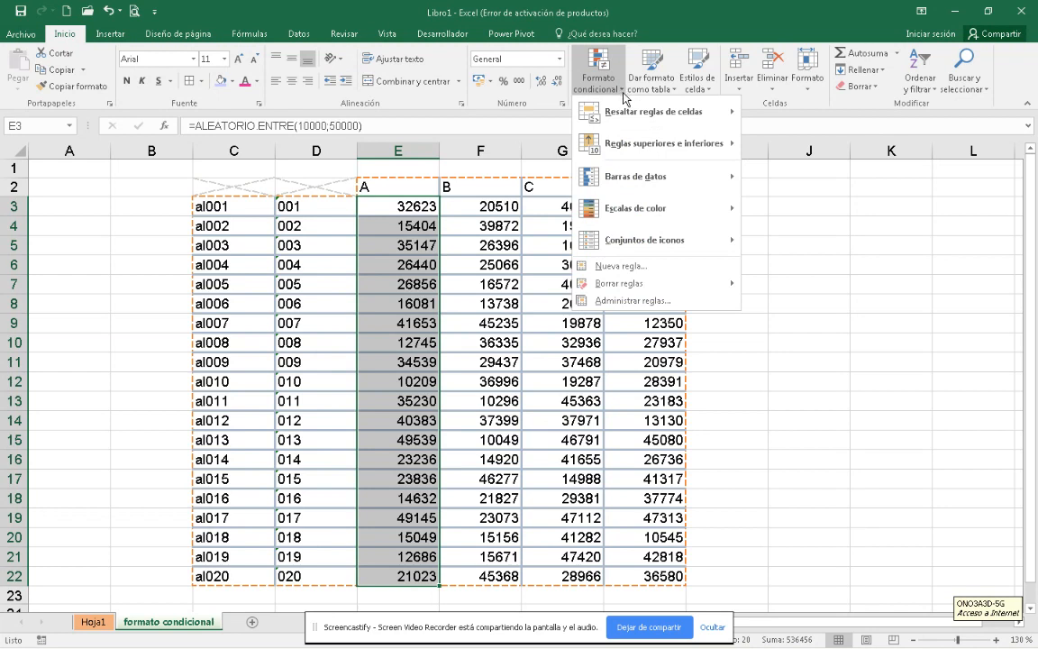
{"action": "mouse_move", "coordinate": [630, 111]}
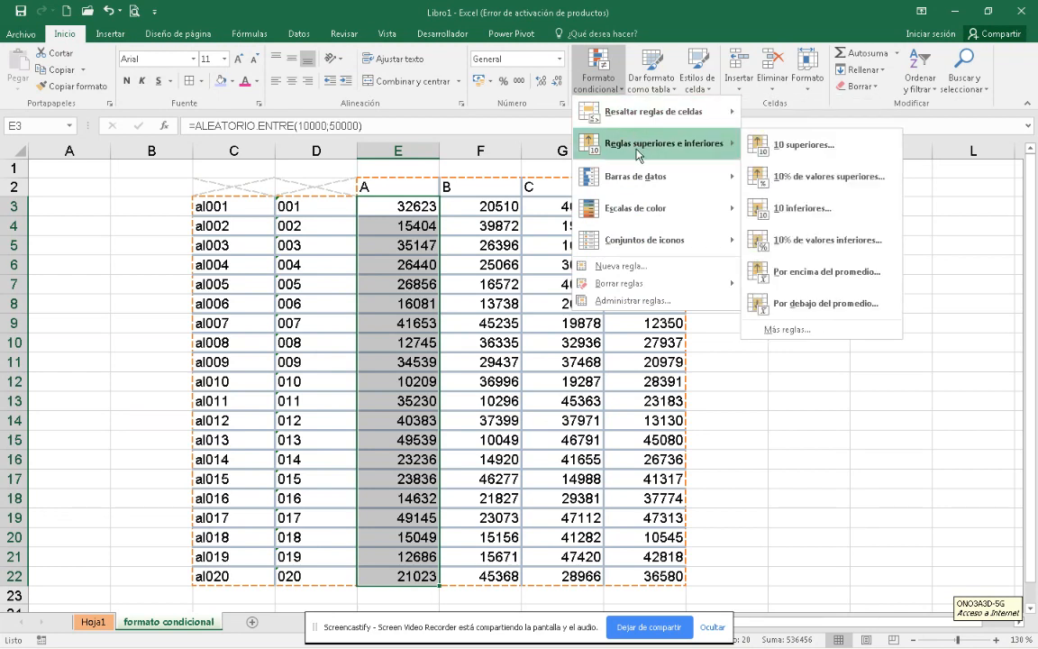
{"action": "mouse_move", "coordinate": [622, 174]}
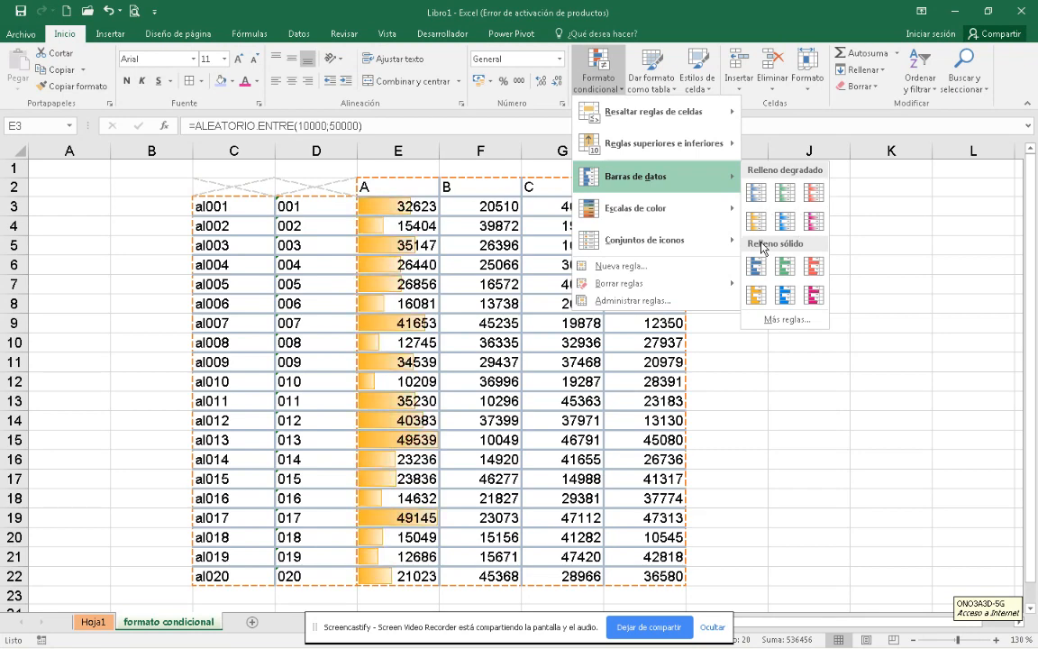
{"action": "left_click", "coordinate": [777, 301]}
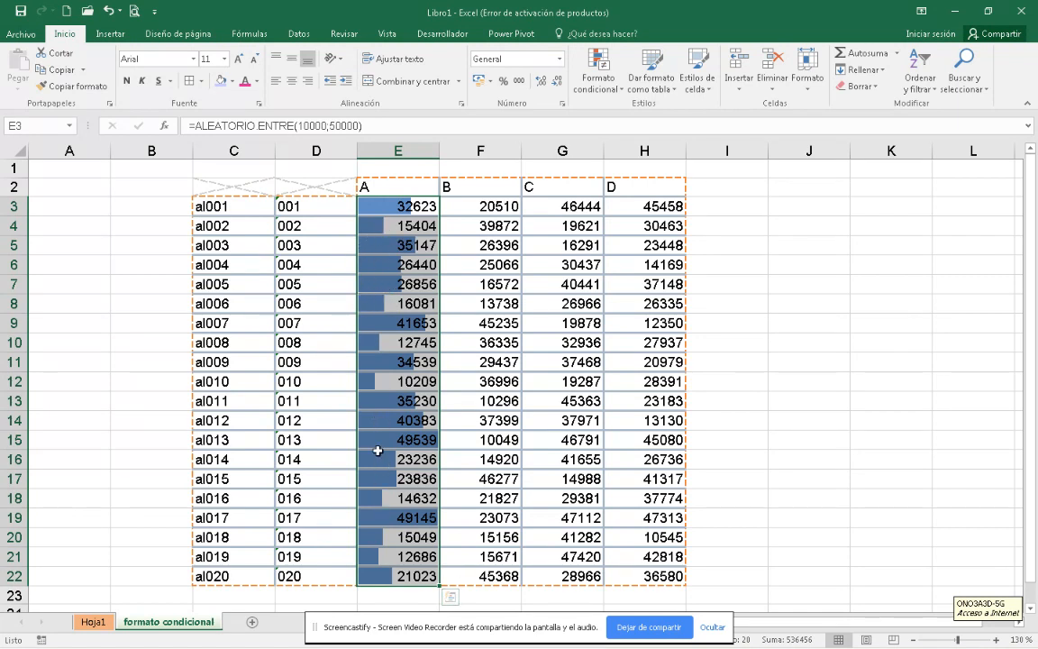
Edit the data bar rule of E3:E22 to use a light orange bar fill colour.
{"action": "left_click", "coordinate": [402, 276]}
{"action": "left_click_drag", "start_coordinate": [417, 203], "coordinate": [406, 577]}
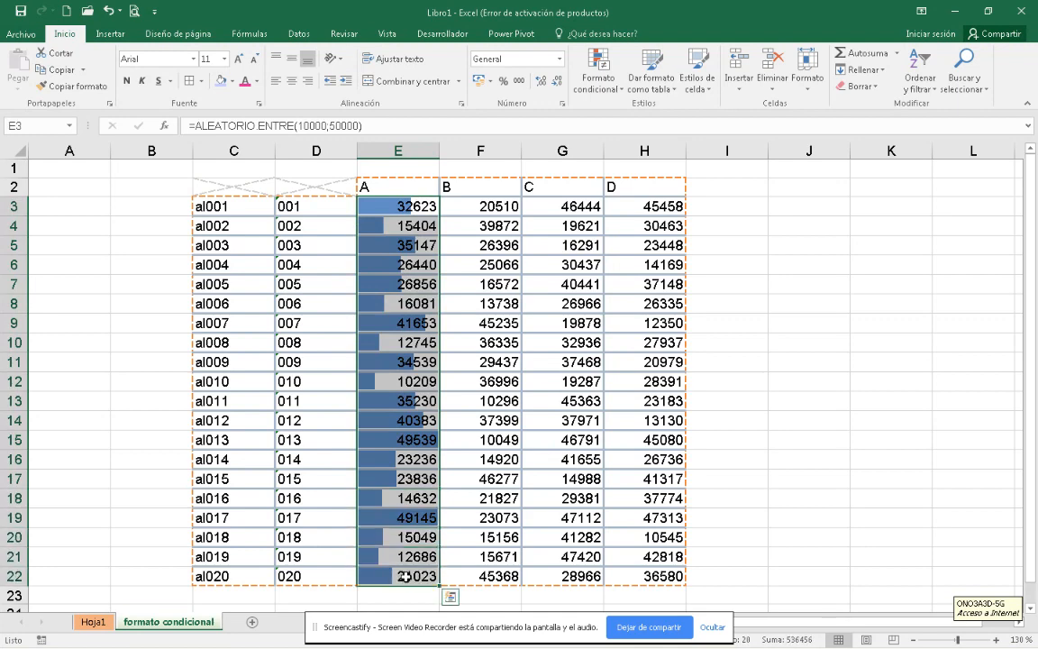
{"action": "left_click", "coordinate": [613, 97]}
{"action": "mouse_move", "coordinate": [649, 210]}
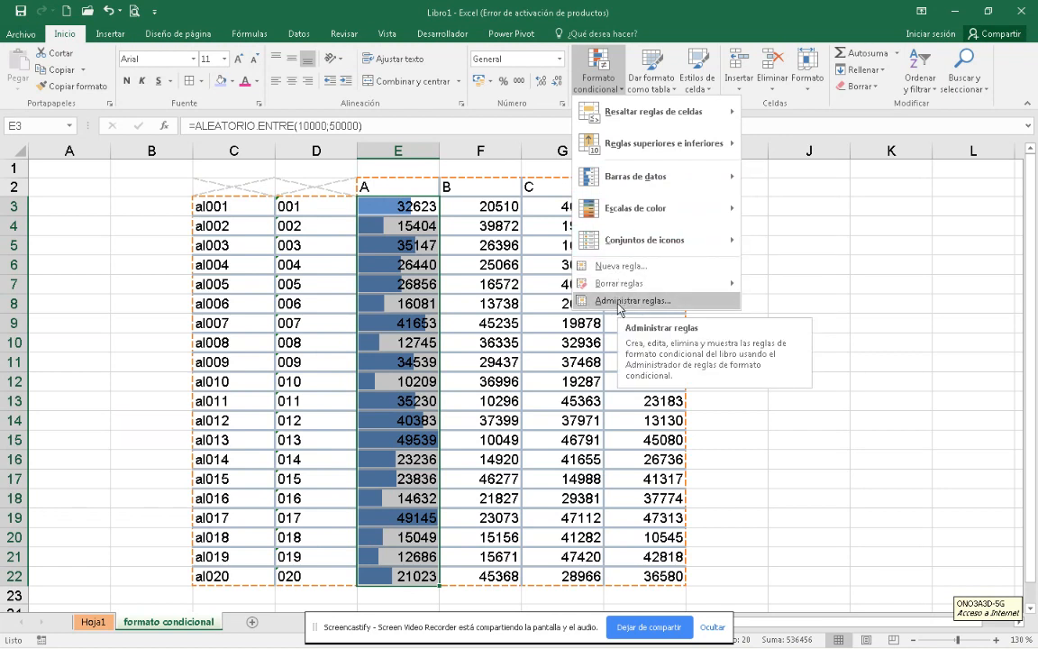
{"action": "left_click", "coordinate": [619, 307]}
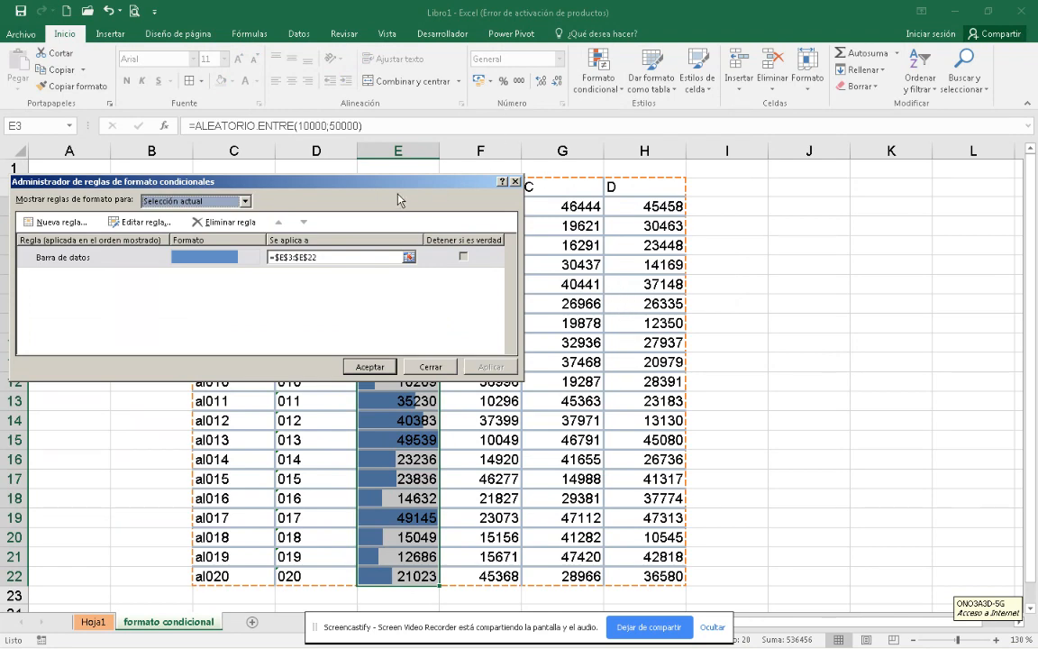
{"action": "left_click_drag", "start_coordinate": [382, 193], "coordinate": [710, 47]}
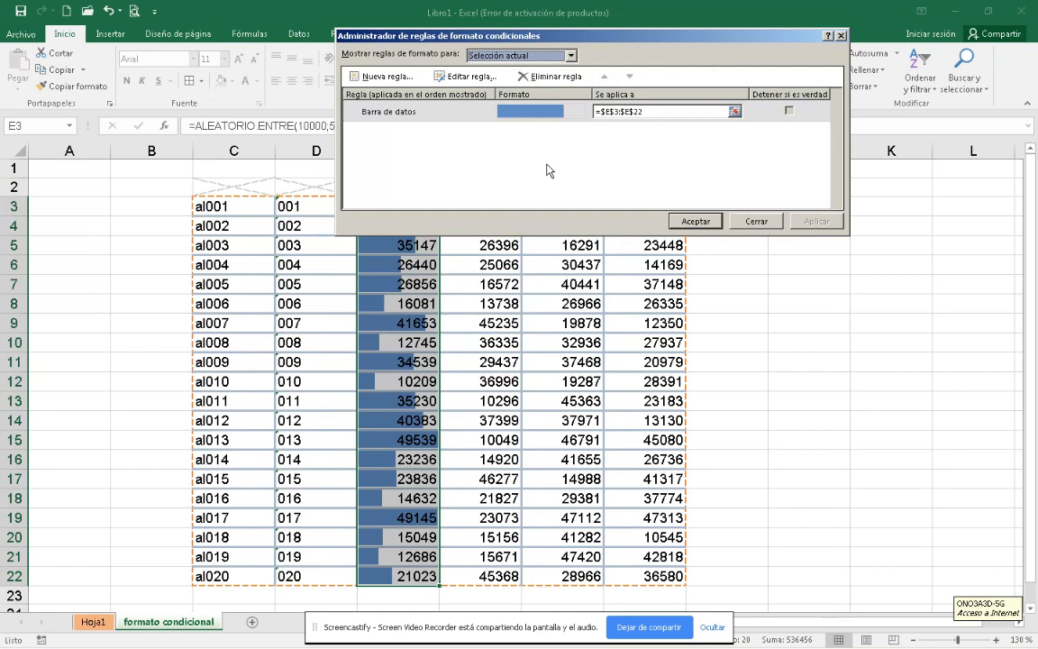
{"action": "left_click", "coordinate": [424, 111]}
{"action": "left_click", "coordinate": [442, 76]}
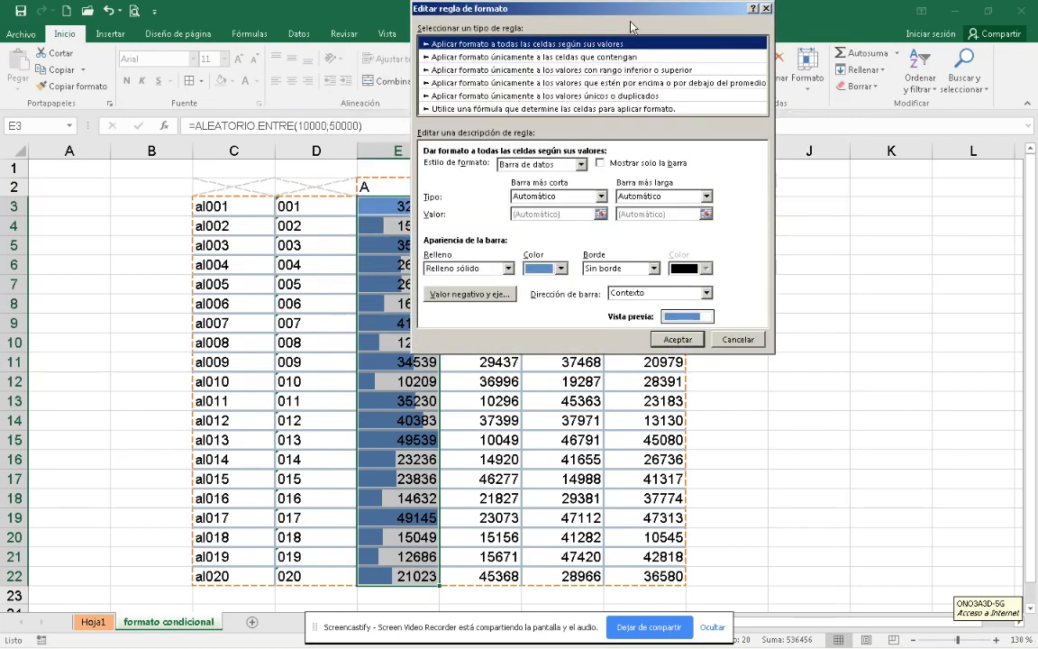
{"action": "left_click_drag", "start_coordinate": [631, 10], "coordinate": [770, 87]}
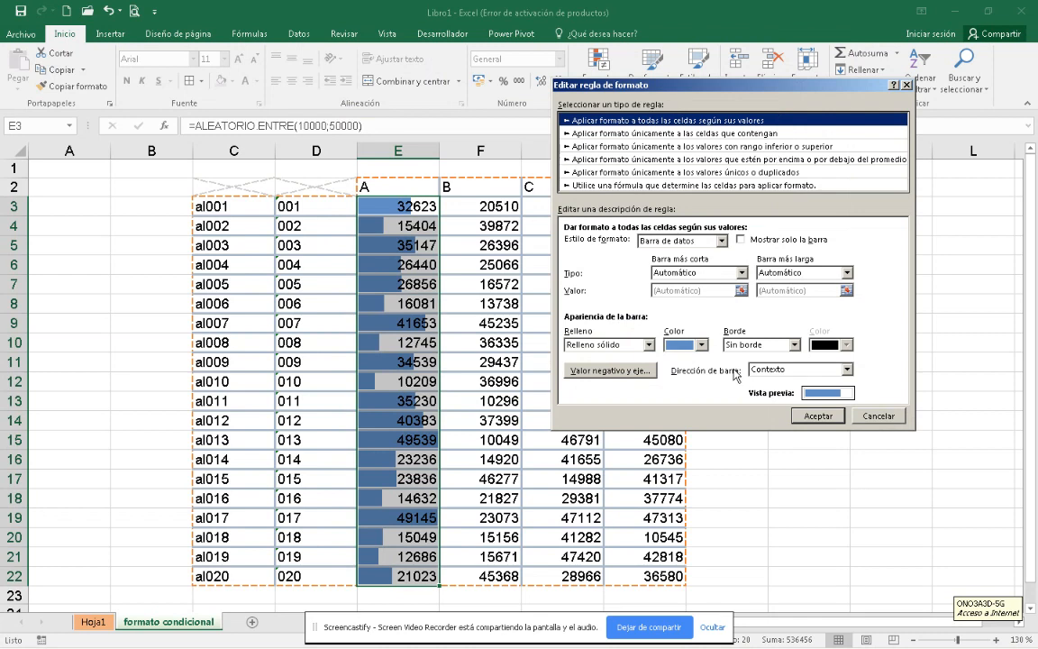
{"action": "left_click", "coordinate": [700, 345]}
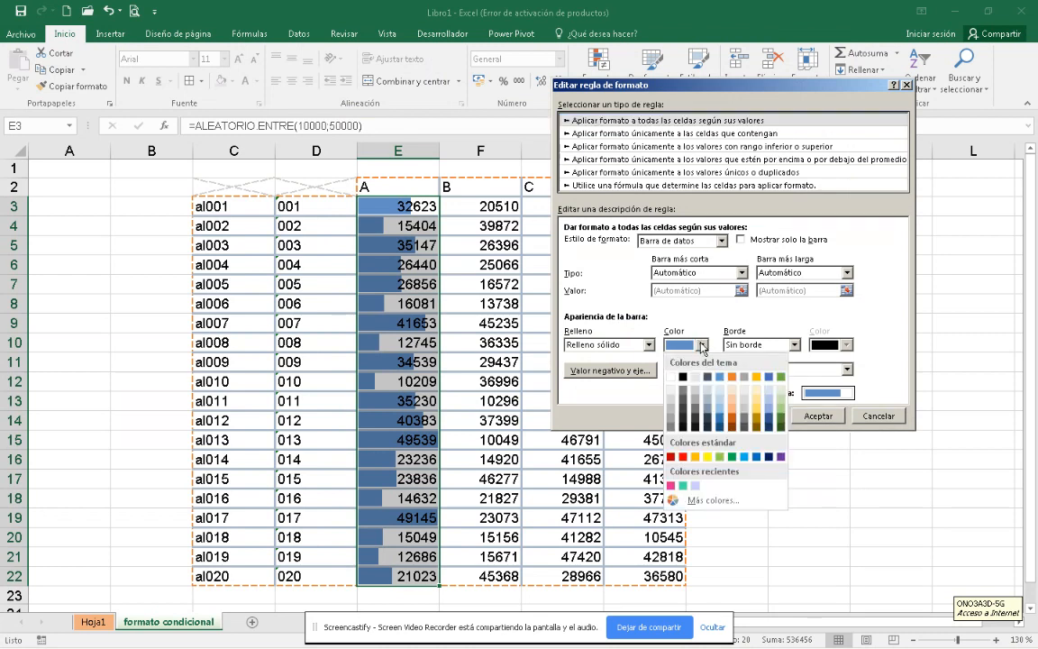
{"action": "left_click", "coordinate": [734, 402]}
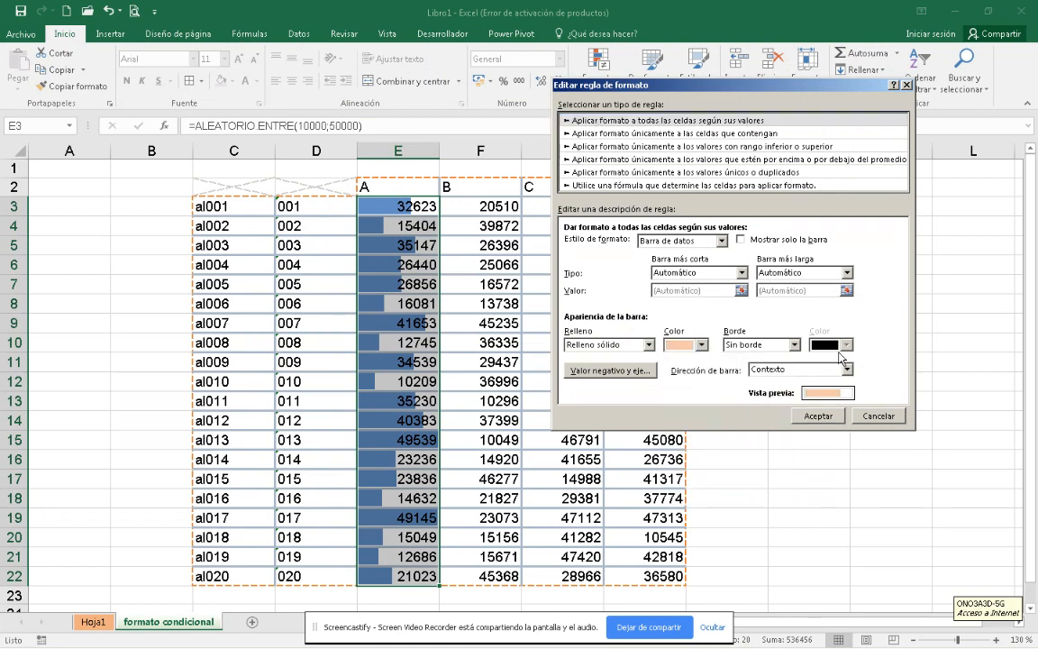
Give the data bars a solid green border and apply the edited rule.
{"action": "left_click", "coordinate": [749, 368]}
{"action": "left_click", "coordinate": [846, 344]}
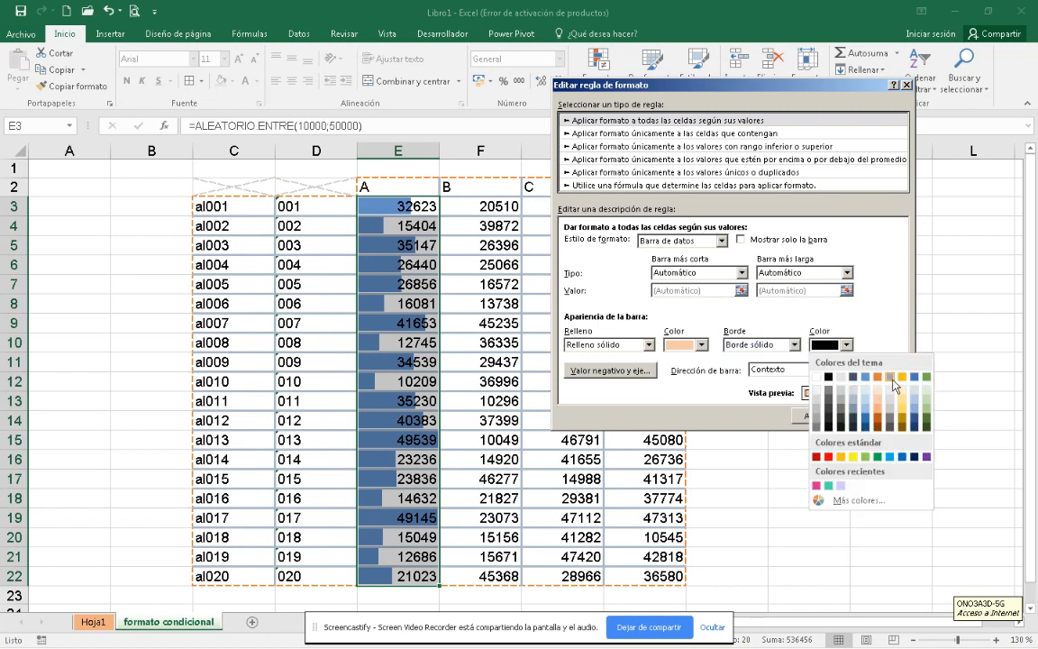
{"action": "left_click", "coordinate": [926, 376]}
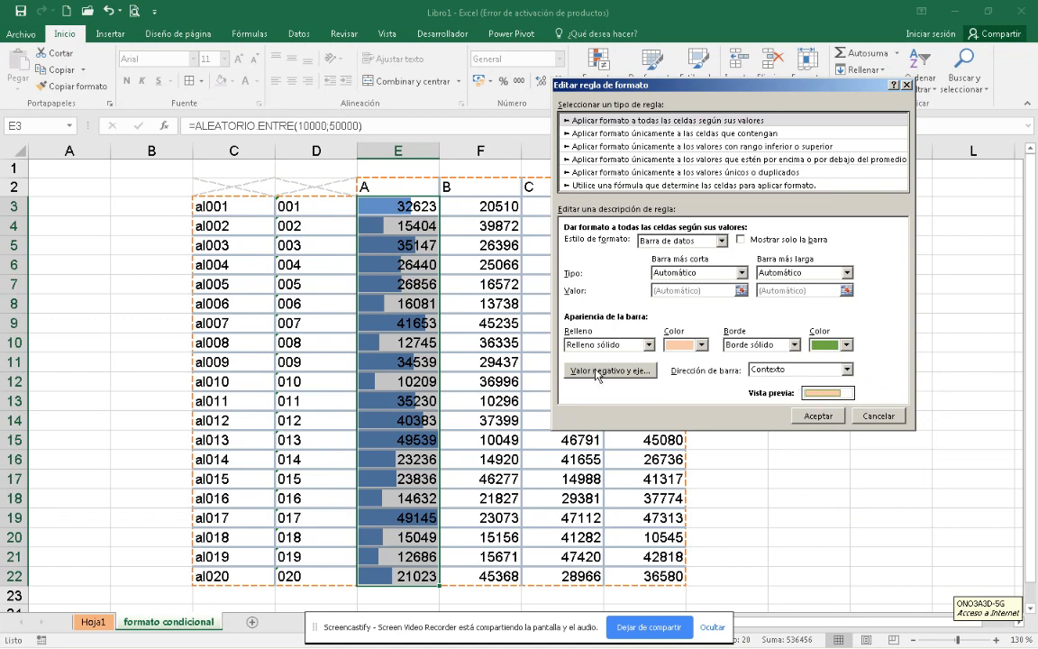
{"action": "left_click", "coordinate": [818, 415]}
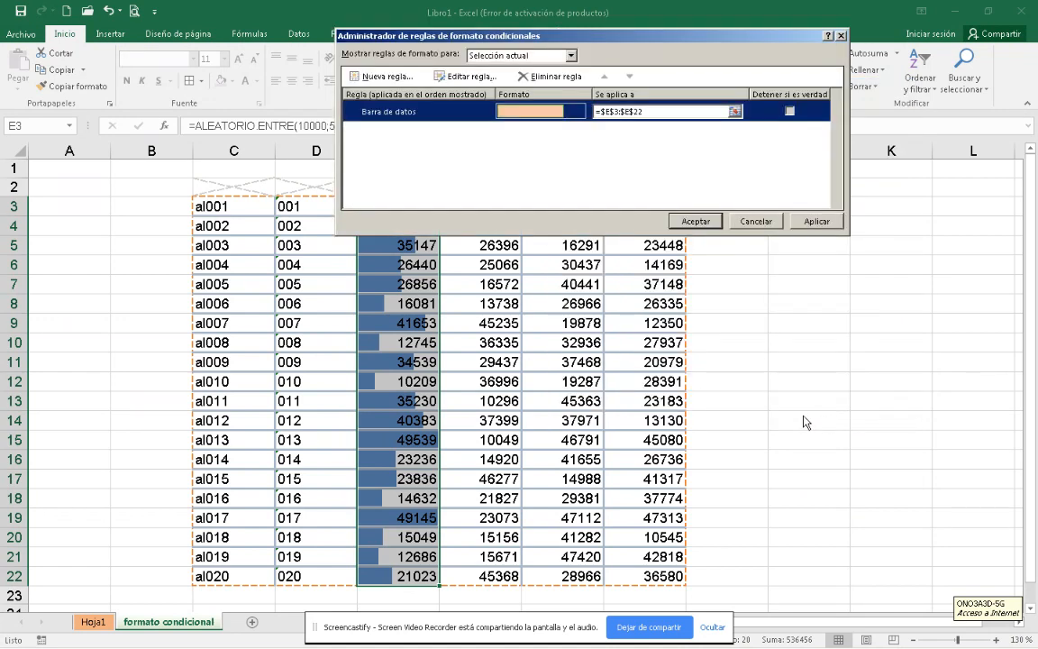
{"action": "left_click", "coordinate": [814, 221]}
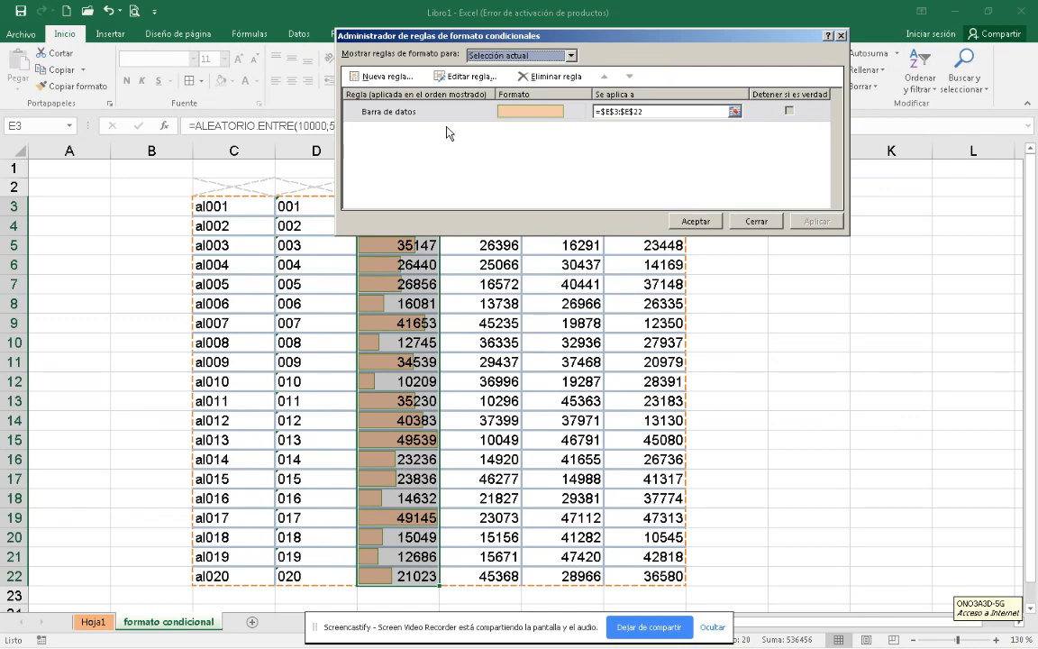
Set the shortest bar to the lowest value (Valor más bajo) and the longest to Percentil 90, applying the rule.
{"action": "left_click", "coordinate": [471, 76]}
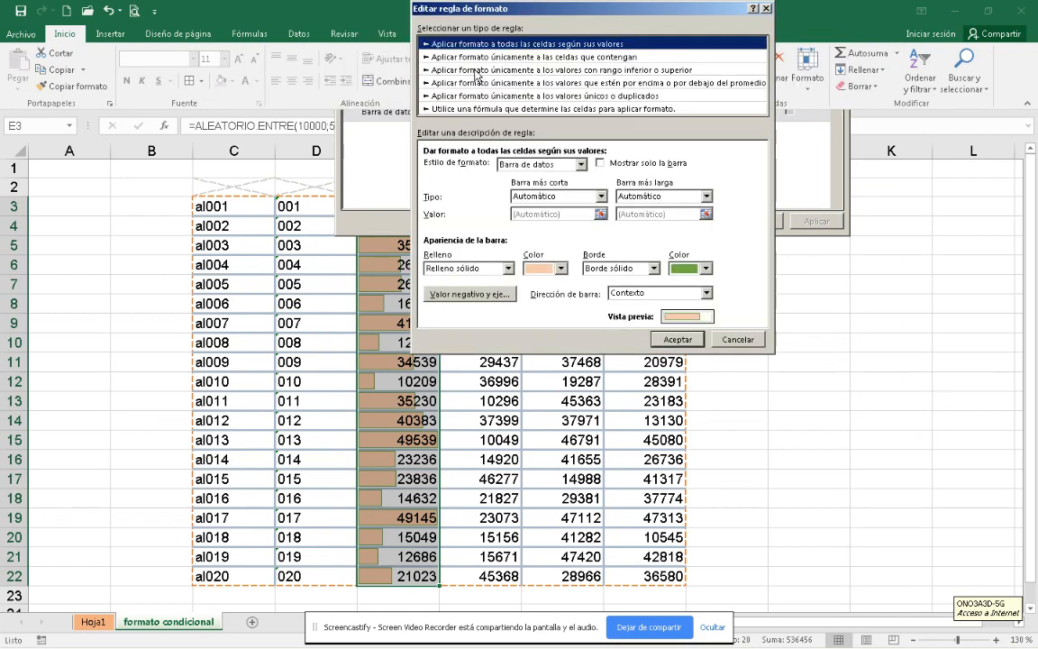
{"action": "left_click", "coordinate": [600, 197]}
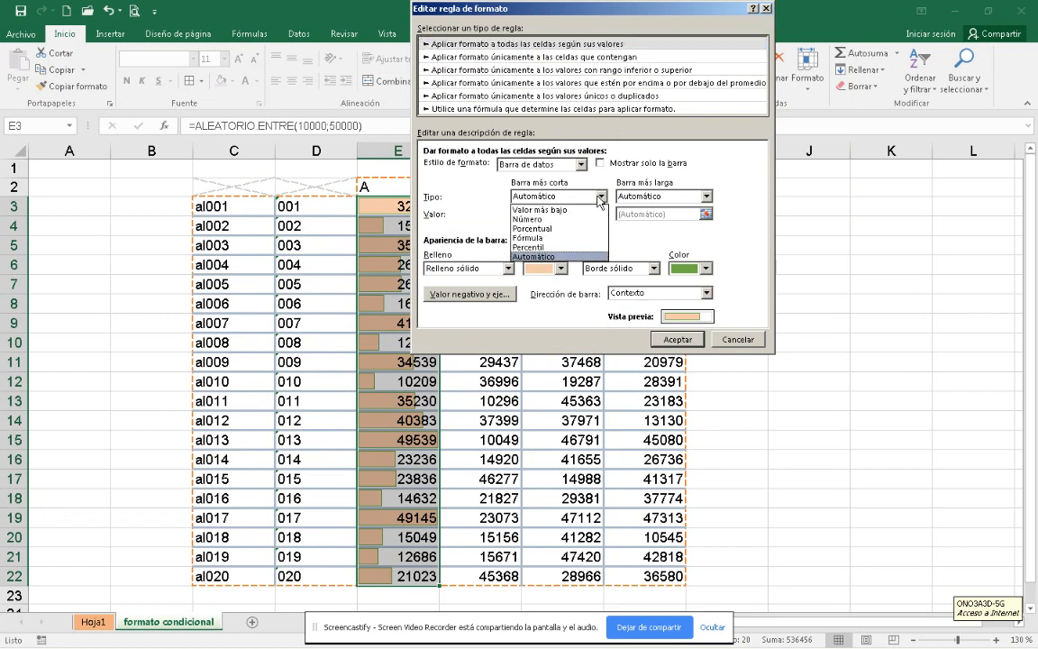
{"action": "left_click", "coordinate": [571, 210]}
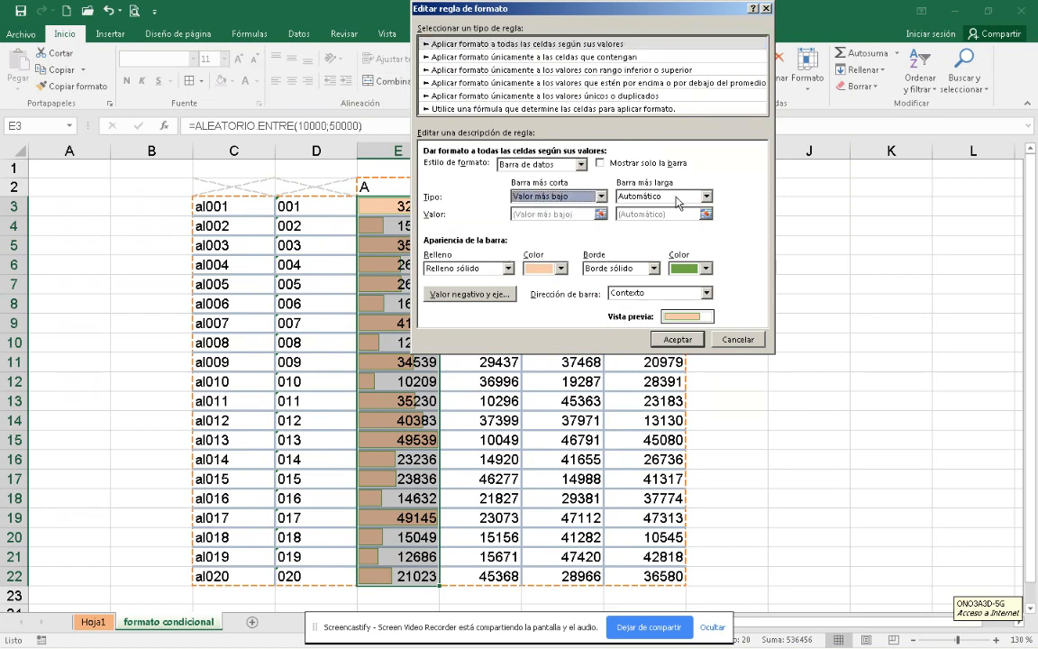
{"action": "left_click", "coordinate": [705, 196]}
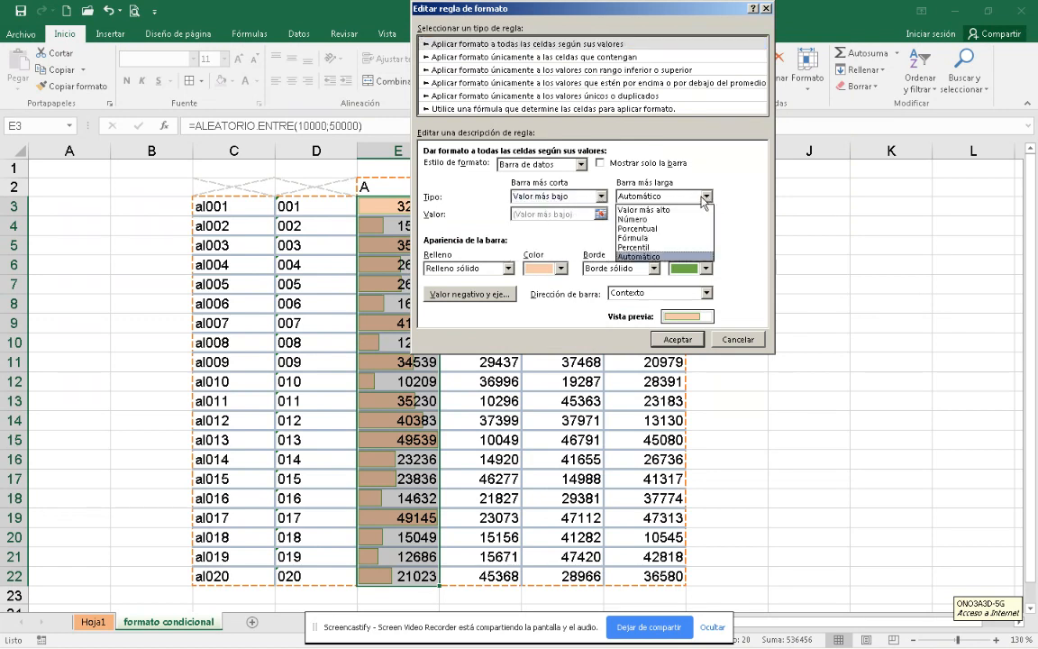
{"action": "left_click", "coordinate": [661, 247]}
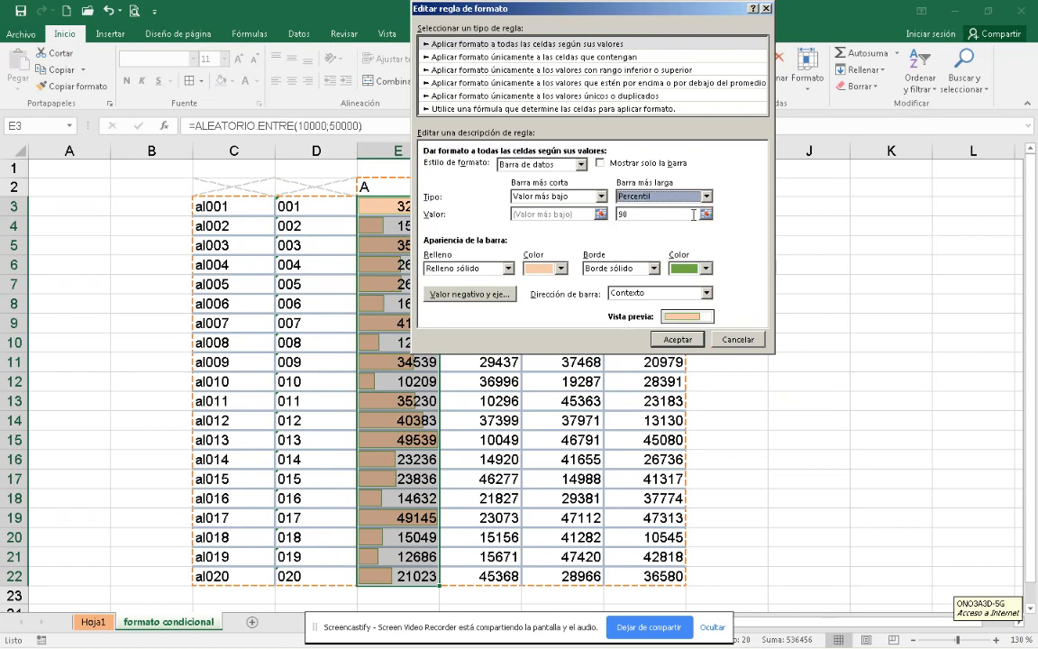
{"action": "left_click", "coordinate": [678, 338]}
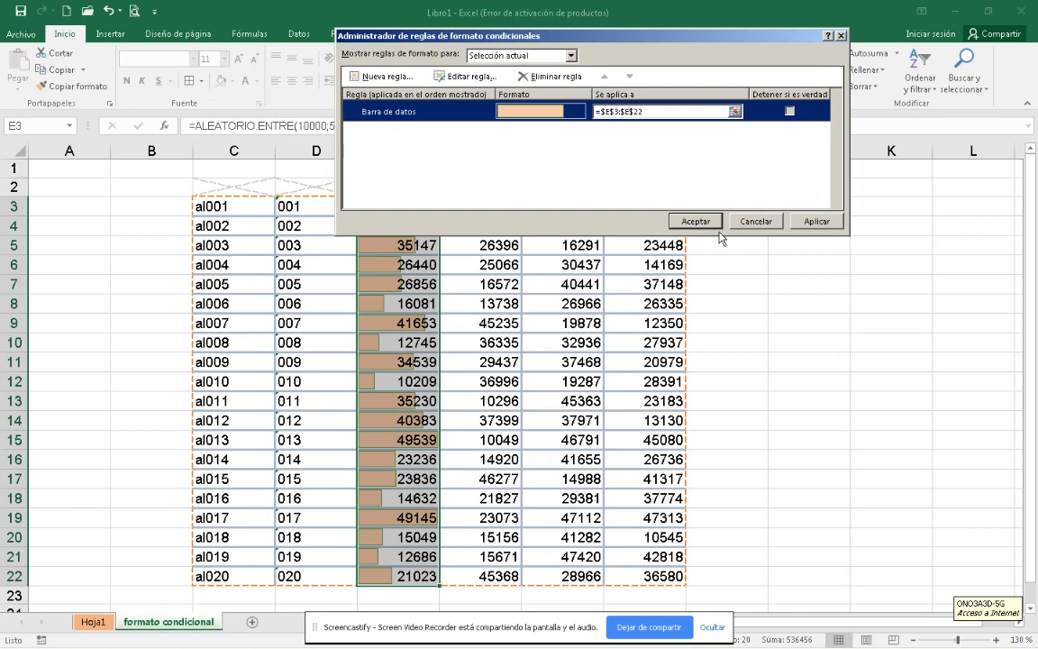
{"action": "left_click", "coordinate": [802, 223]}
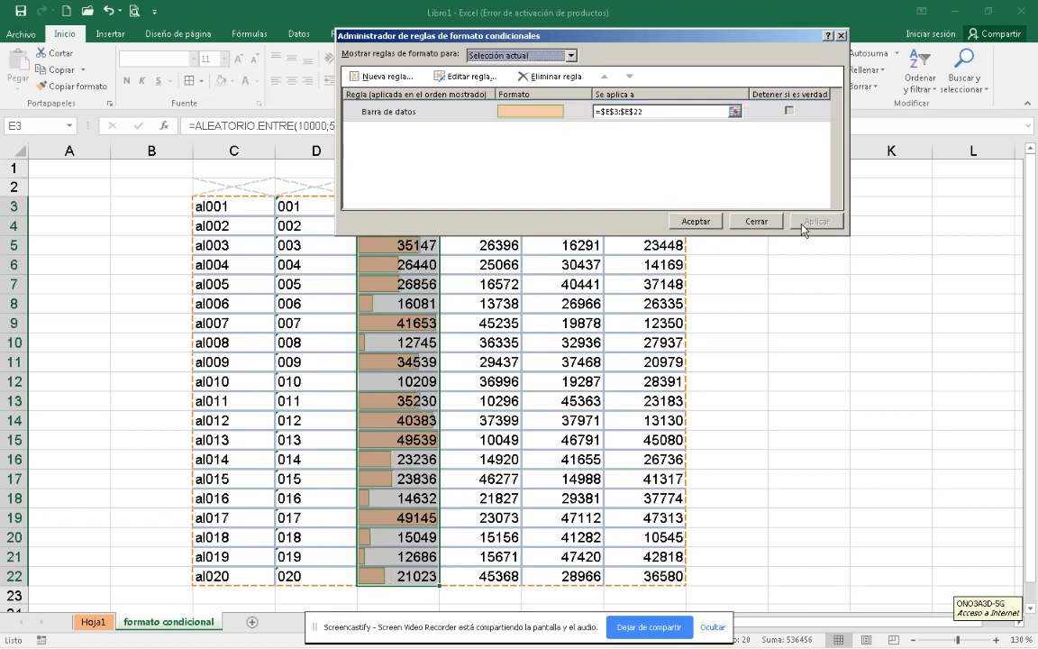
Set the shortest bar to Porcentual 25 and the longest to Porcentual 90, apply the rule and close the rules manager.
{"action": "left_click", "coordinate": [464, 76]}
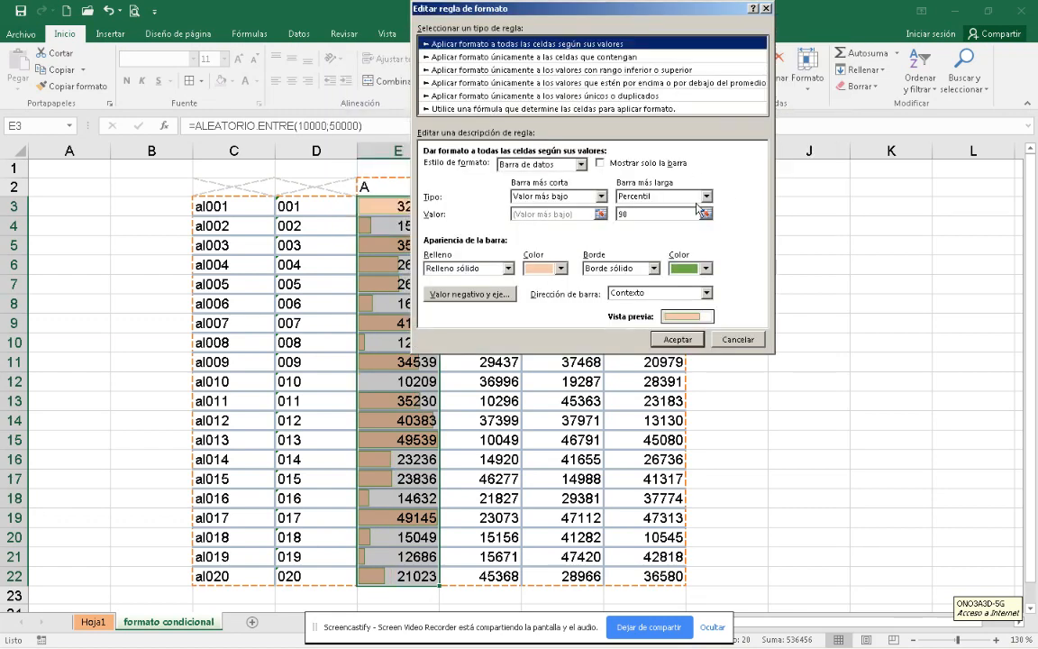
{"action": "left_click", "coordinate": [633, 195]}
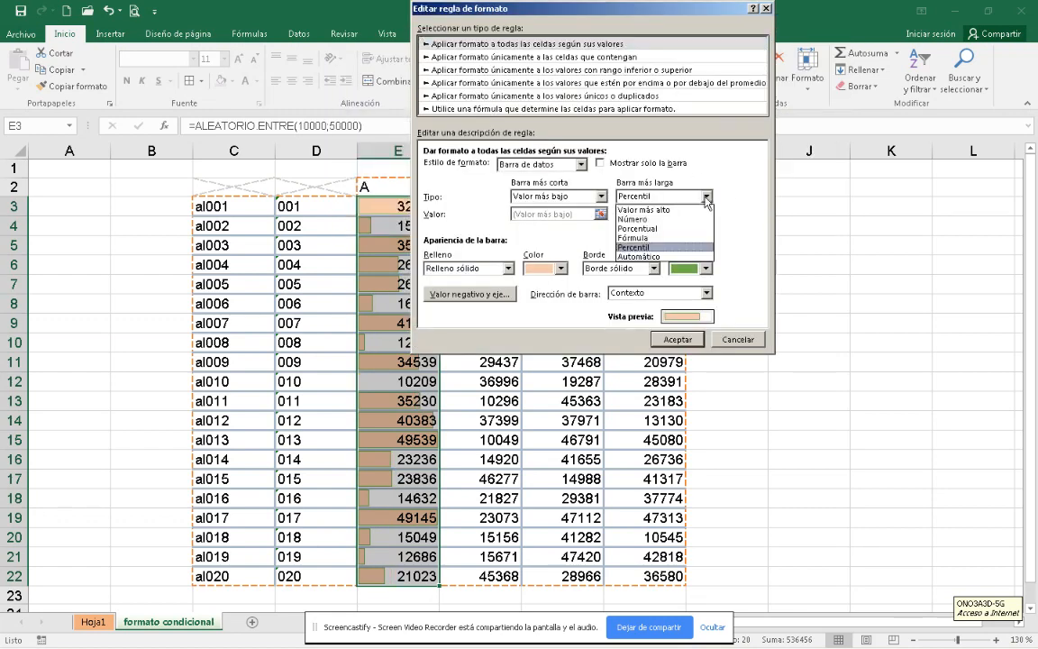
{"action": "left_click", "coordinate": [663, 228]}
{"action": "left_click", "coordinate": [674, 215]}
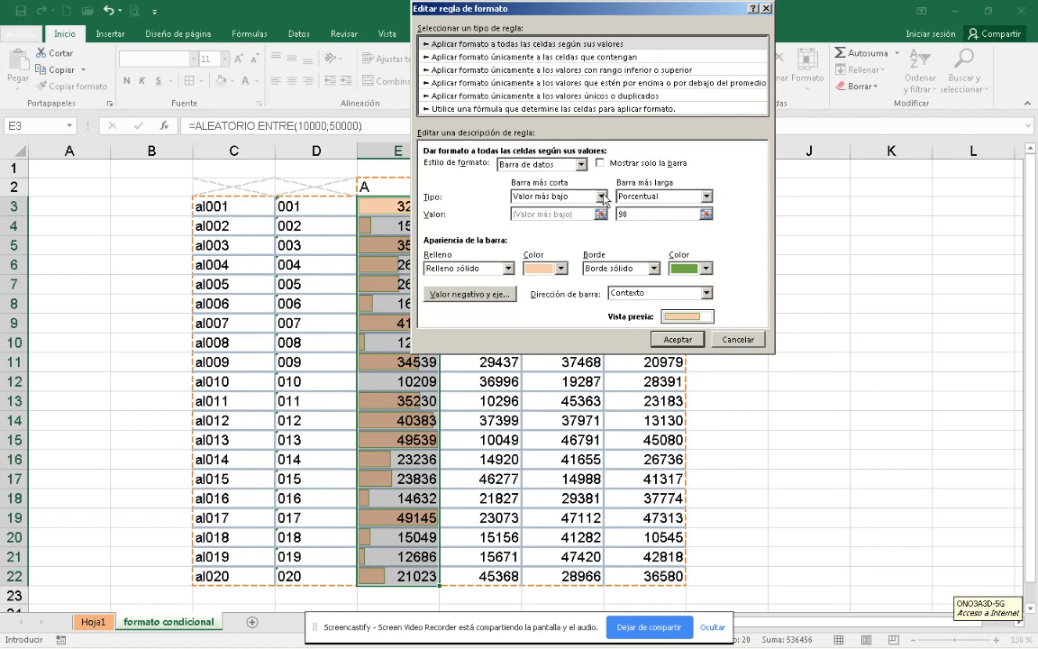
{"action": "left_click", "coordinate": [546, 196]}
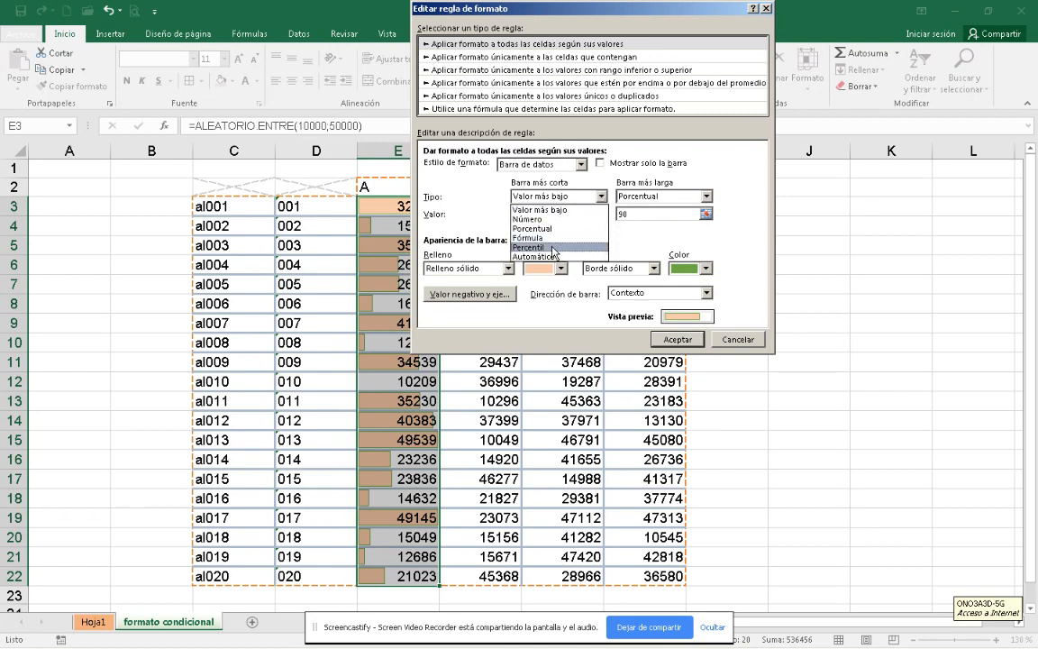
{"action": "left_click", "coordinate": [550, 228]}
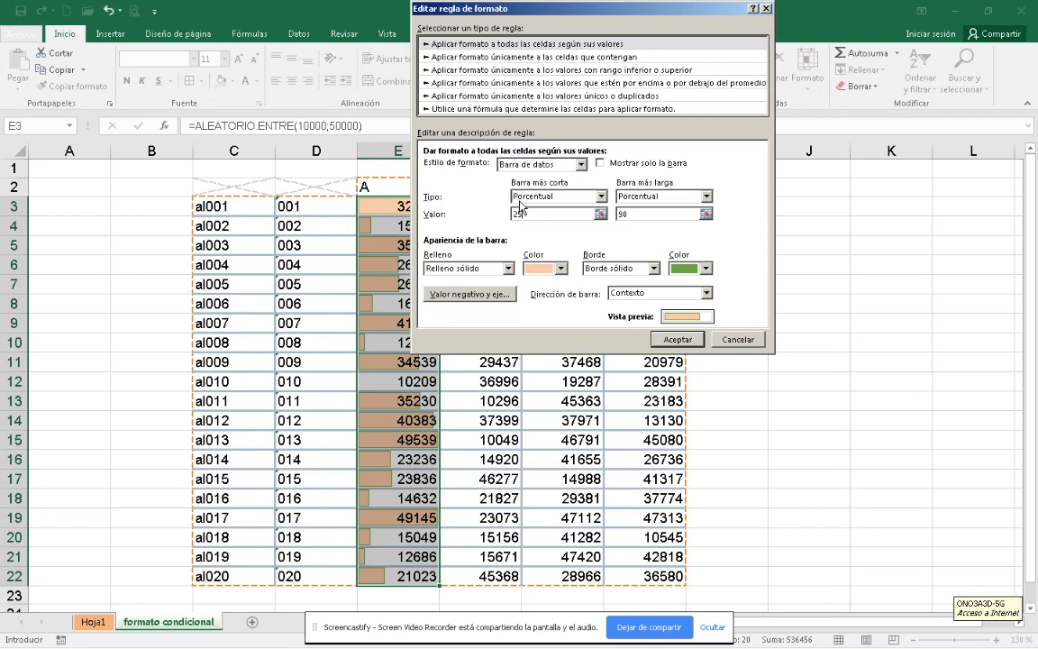
{"action": "type", "text": "25"}
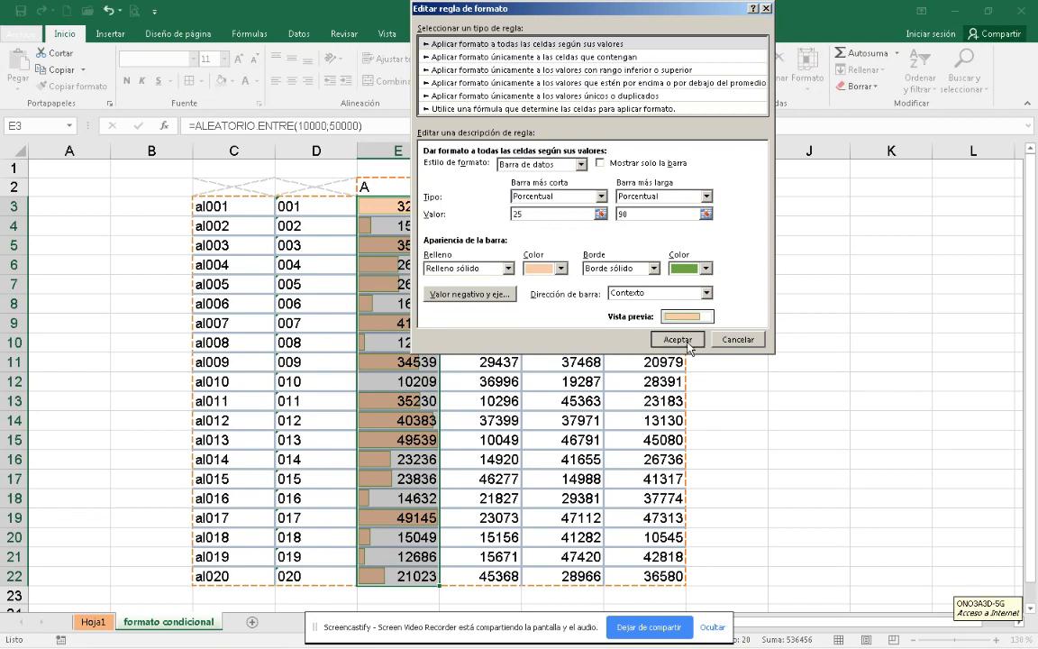
{"action": "left_click", "coordinate": [677, 339]}
{"action": "left_click", "coordinate": [822, 222]}
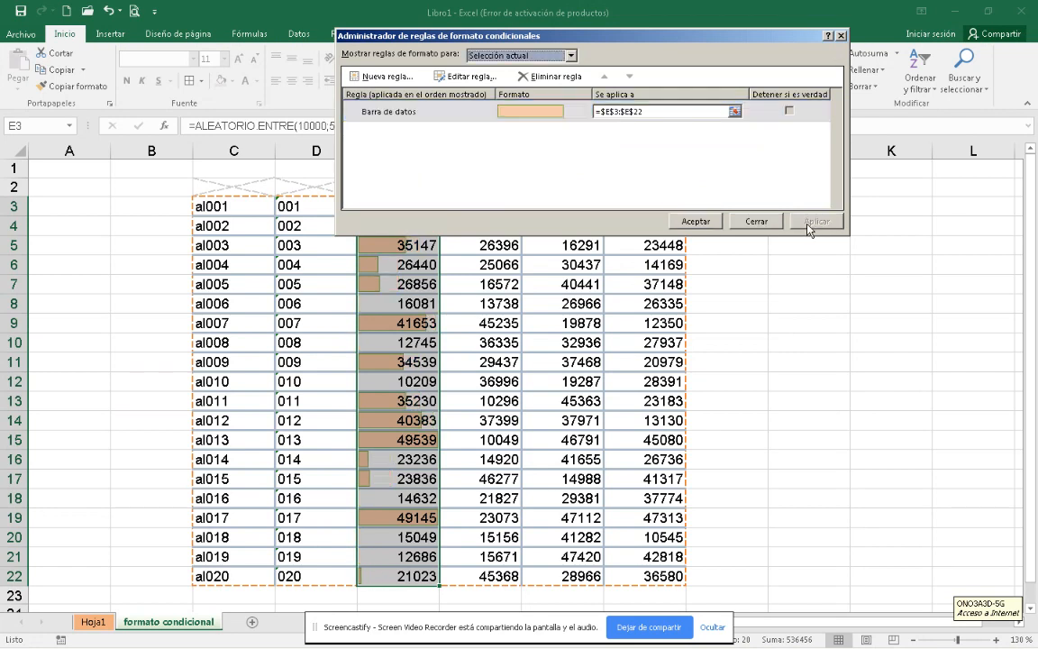
{"action": "left_click", "coordinate": [683, 221]}
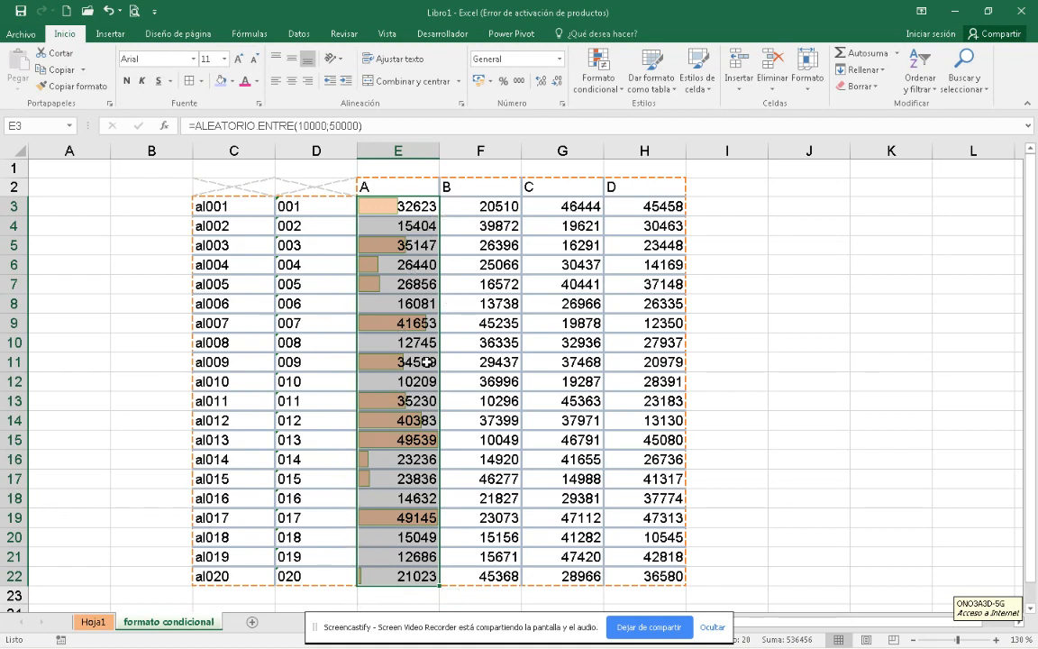
Edit the data bar rule of E3:E22 so both the shortest and longest bar types are Automático, and apply it.
{"action": "left_click", "coordinate": [616, 94]}
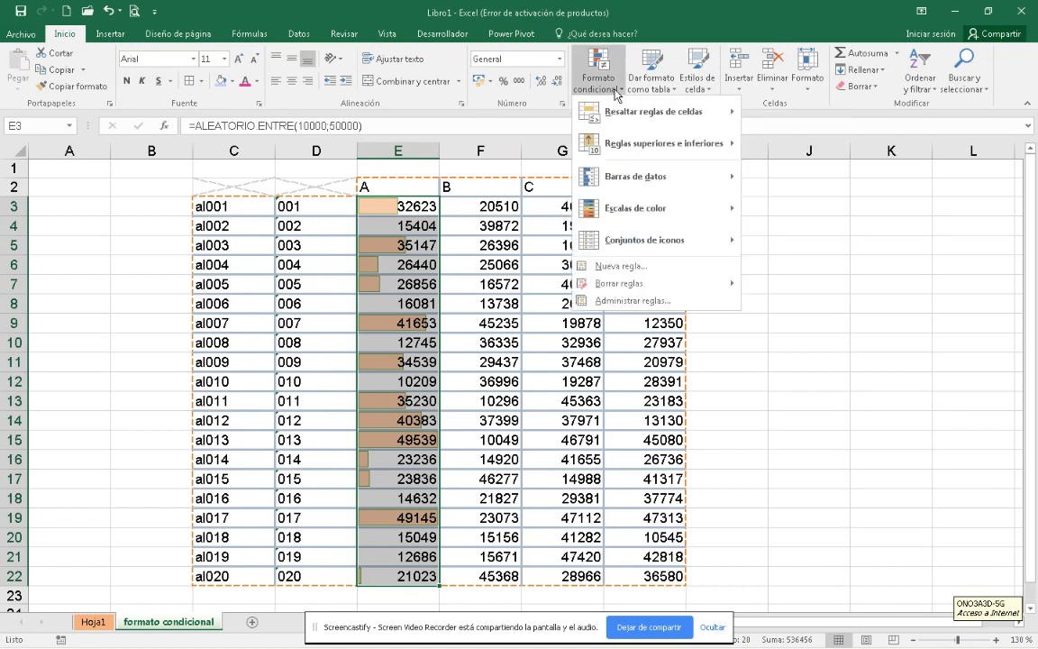
{"action": "left_click", "coordinate": [664, 301]}
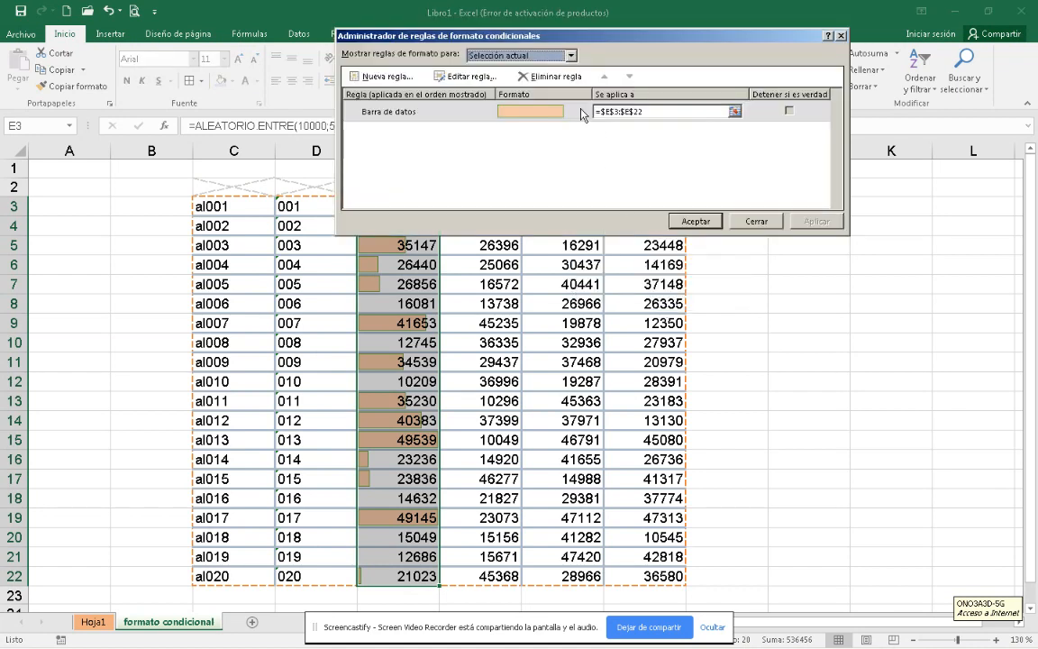
{"action": "left_click", "coordinate": [515, 115]}
{"action": "double_click", "coordinate": [470, 106]}
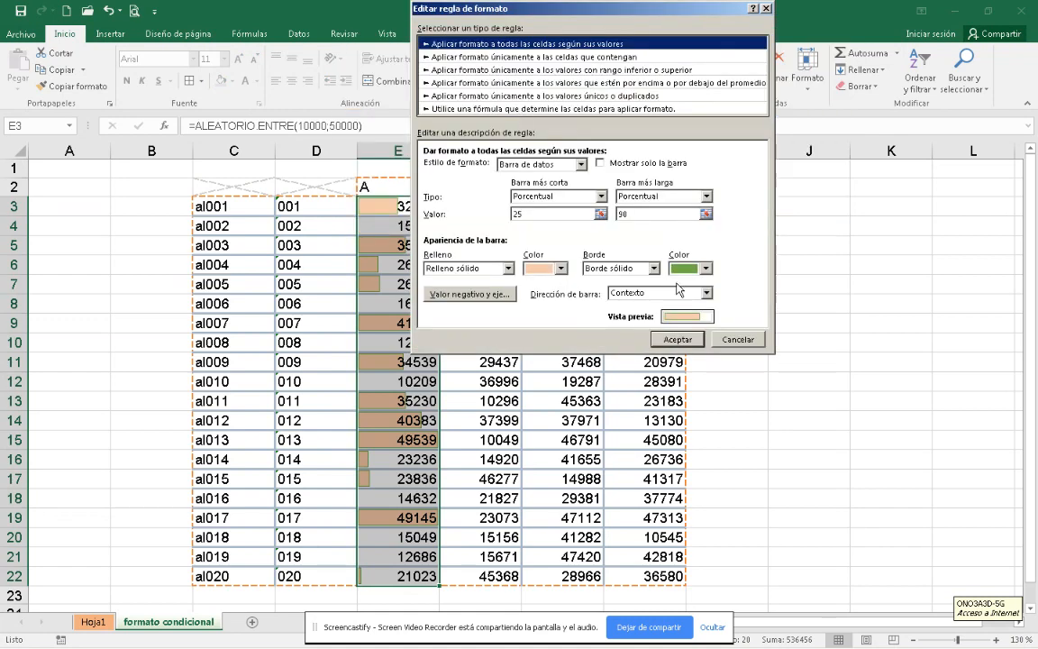
{"action": "left_click", "coordinate": [579, 197]}
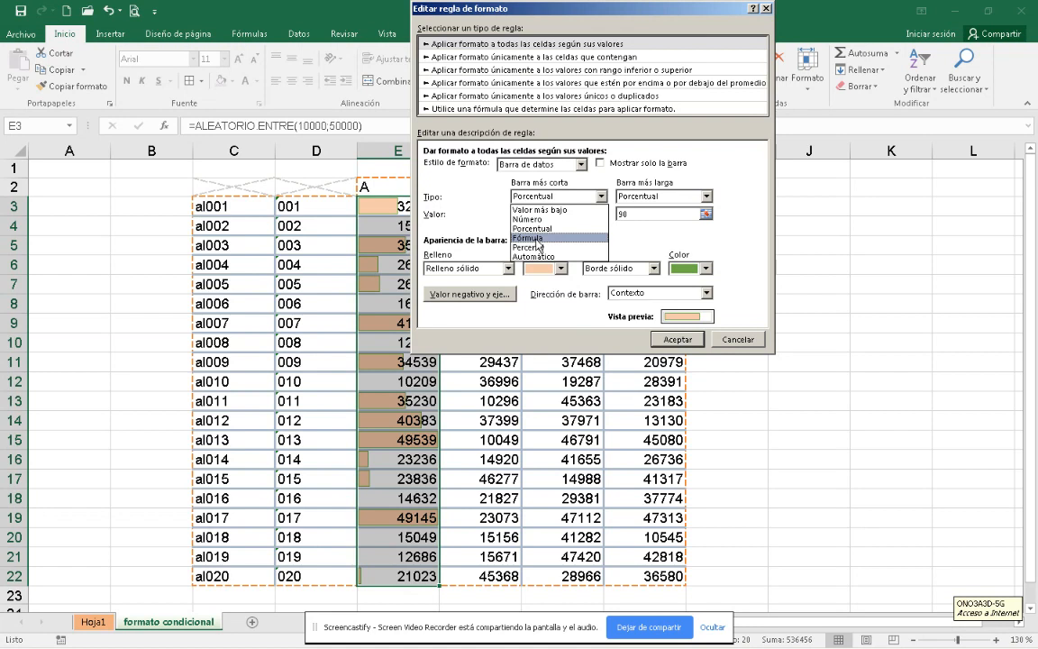
{"action": "left_click", "coordinate": [541, 209]}
{"action": "left_click", "coordinate": [580, 197]}
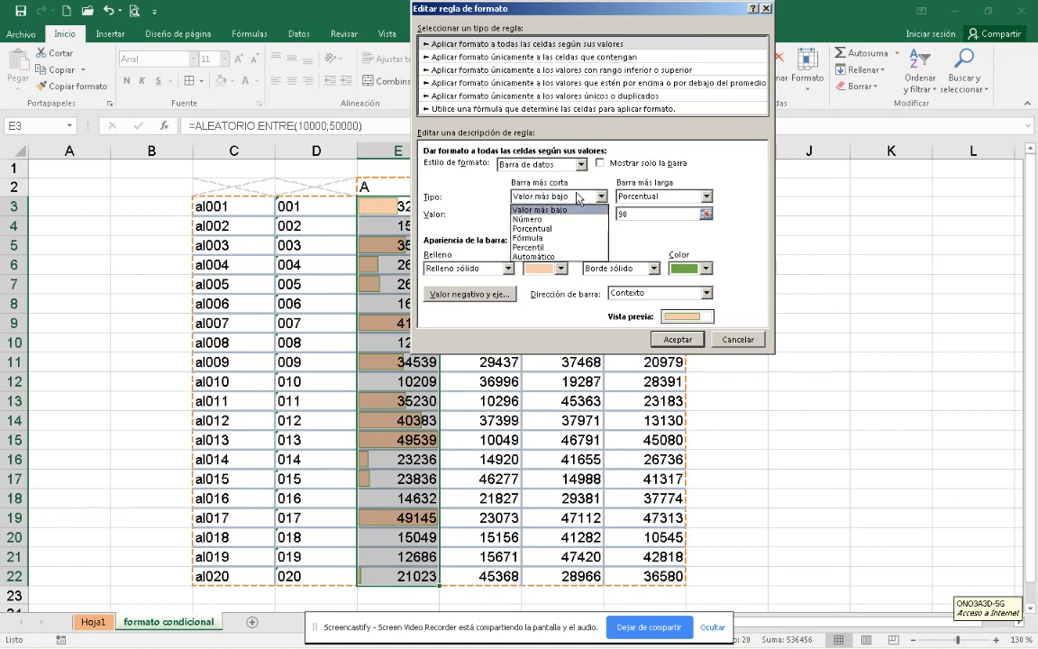
{"action": "left_click", "coordinate": [545, 256]}
{"action": "left_click", "coordinate": [658, 195]}
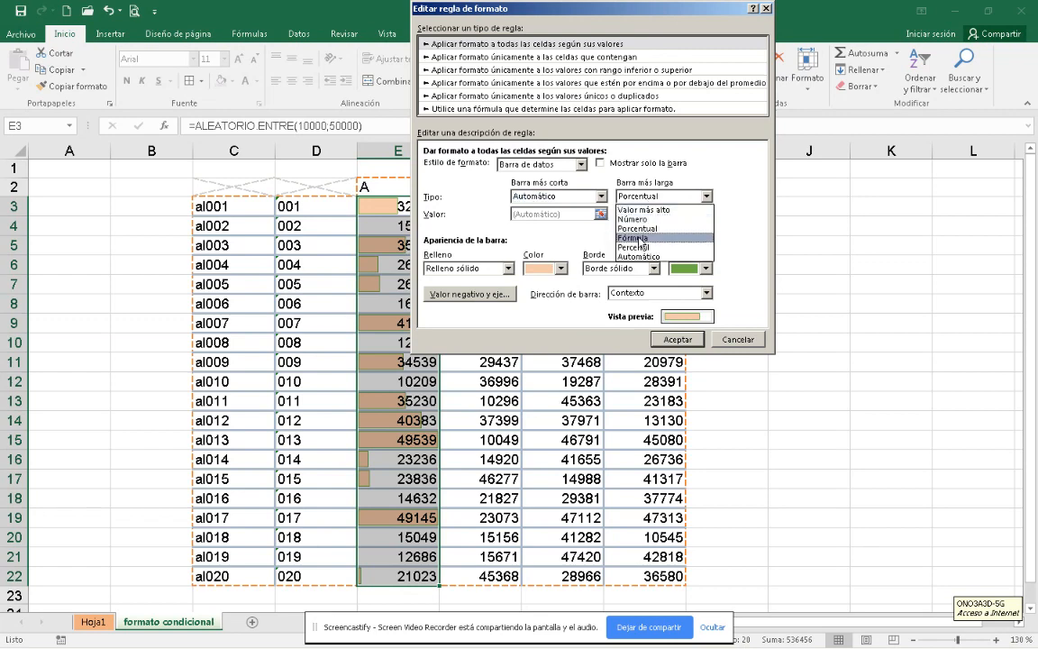
{"action": "left_click", "coordinate": [636, 256]}
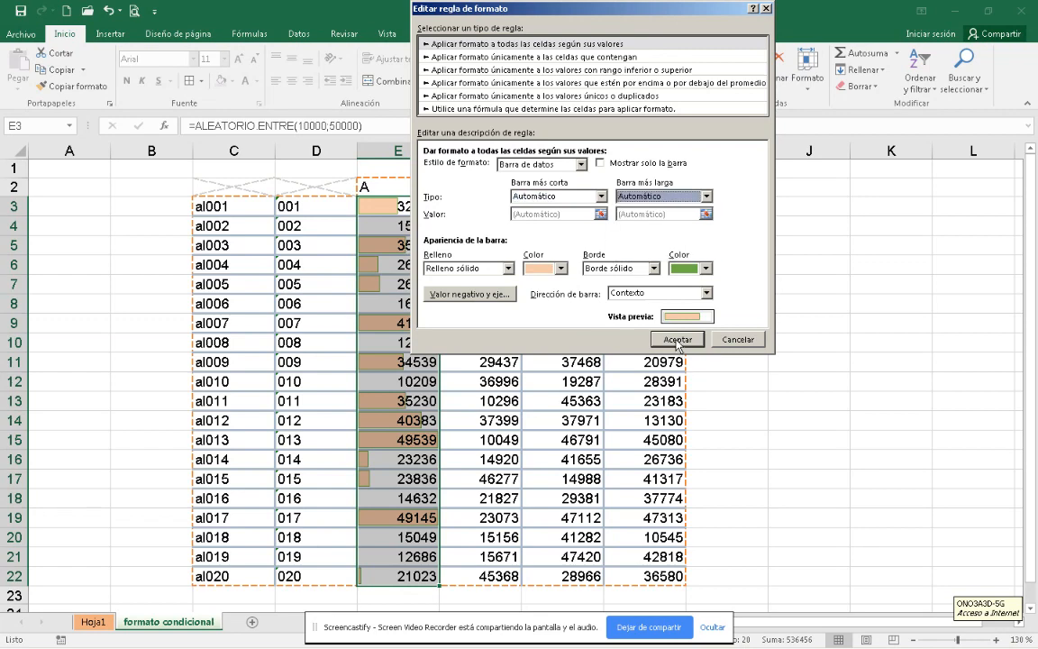
{"action": "left_click", "coordinate": [677, 339]}
{"action": "left_click", "coordinate": [629, 219]}
Apply the red-yellow-green colour scale to F3:F22, with red marking the highest values.
{"action": "left_click_drag", "start_coordinate": [465, 203], "coordinate": [475, 577]}
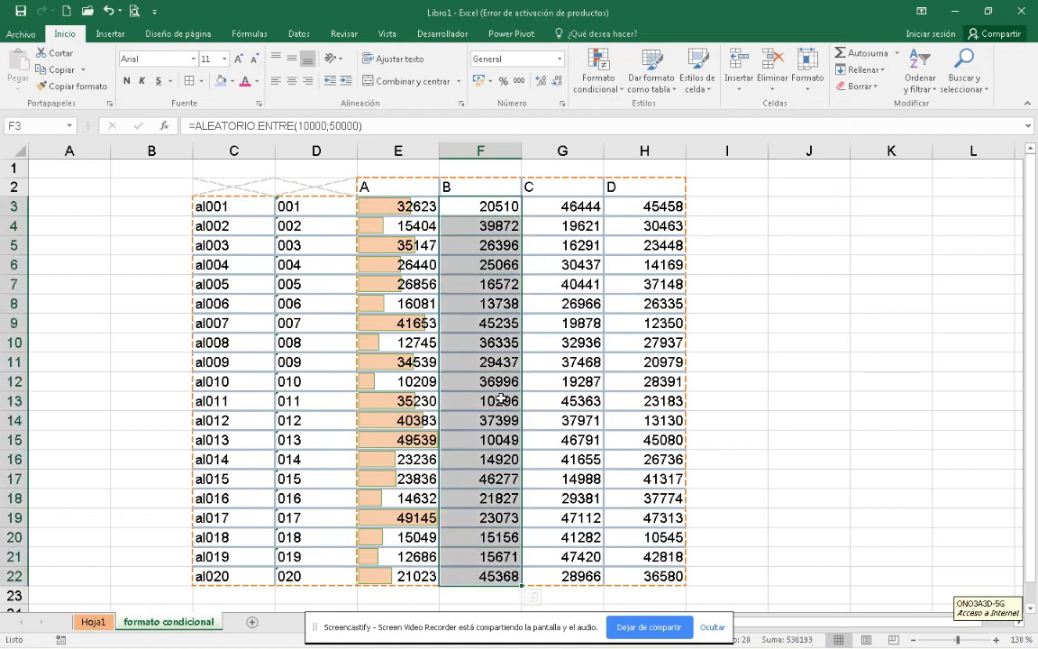
{"action": "left_click", "coordinate": [595, 72]}
{"action": "mouse_move", "coordinate": [615, 210]}
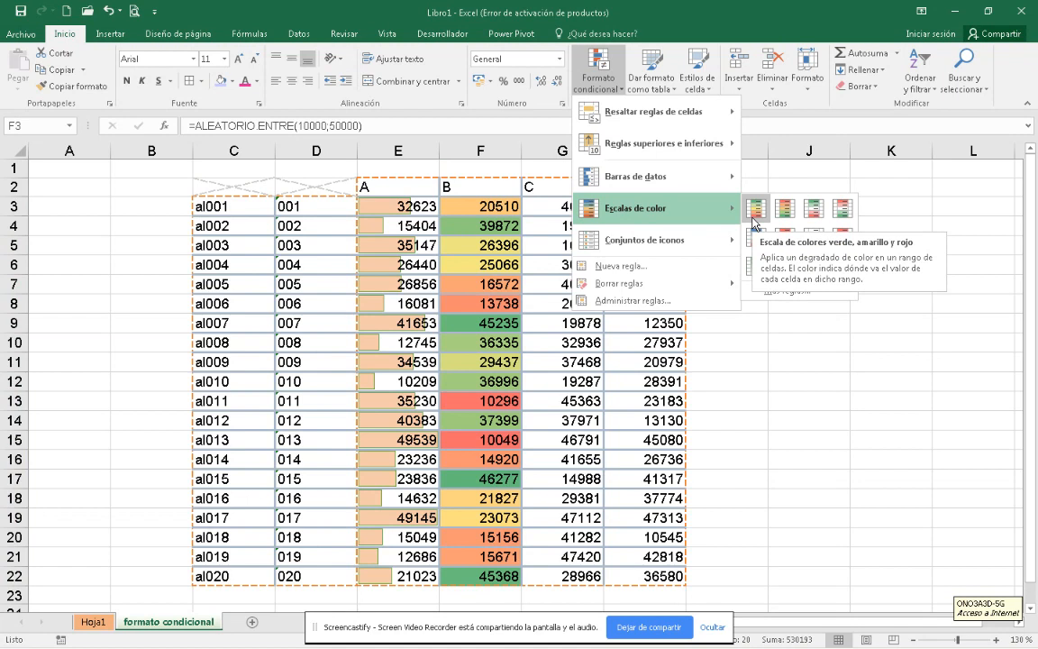
{"action": "left_click", "coordinate": [781, 213]}
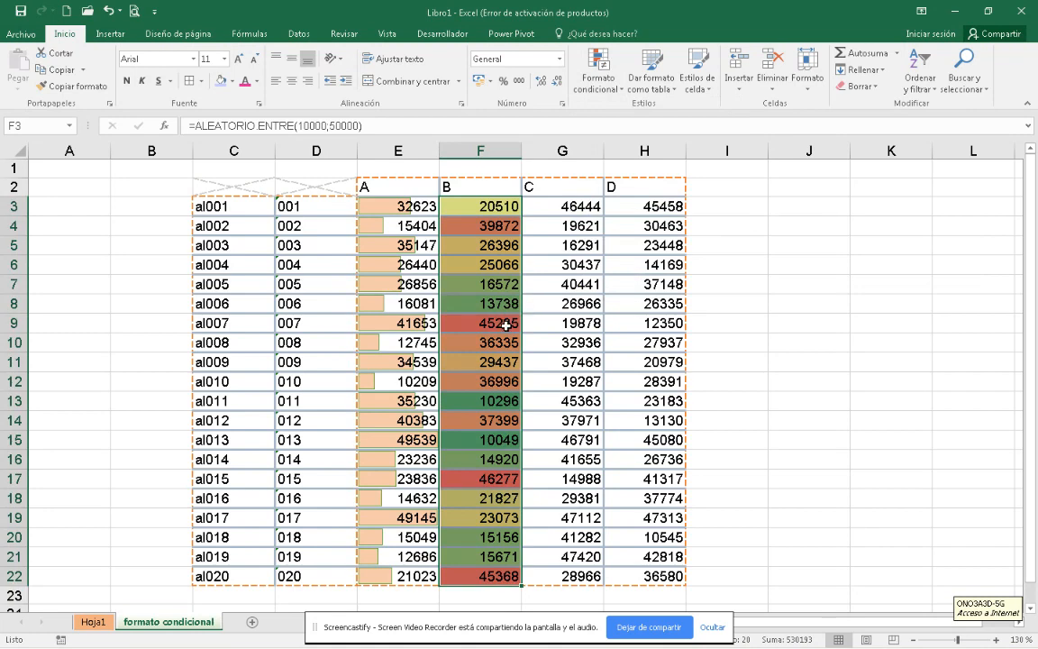
Add a custom two-colour scale rule (Escala de 2 colores) to F3:F22 with a light blue minimum colour.
{"action": "left_click", "coordinate": [598, 72]}
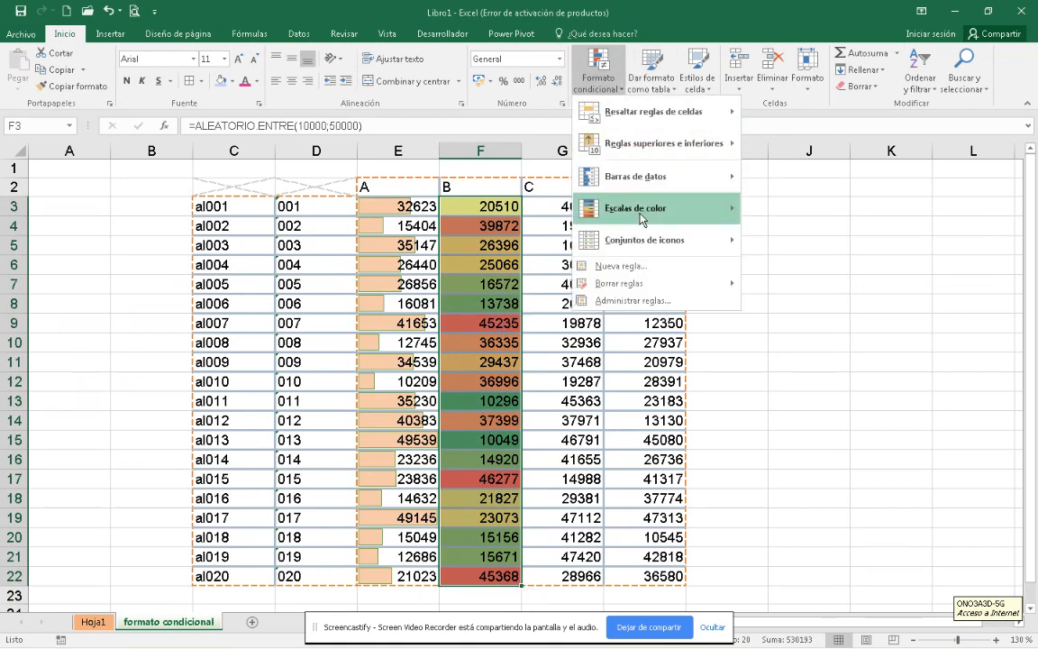
{"action": "mouse_move", "coordinate": [730, 209]}
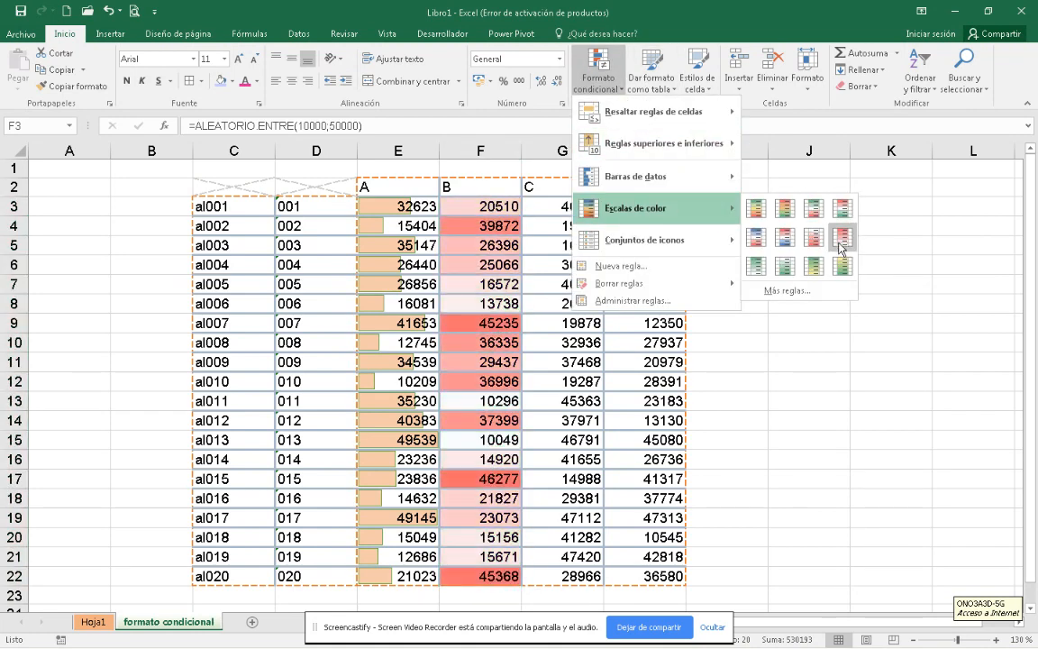
{"action": "left_click", "coordinate": [786, 290]}
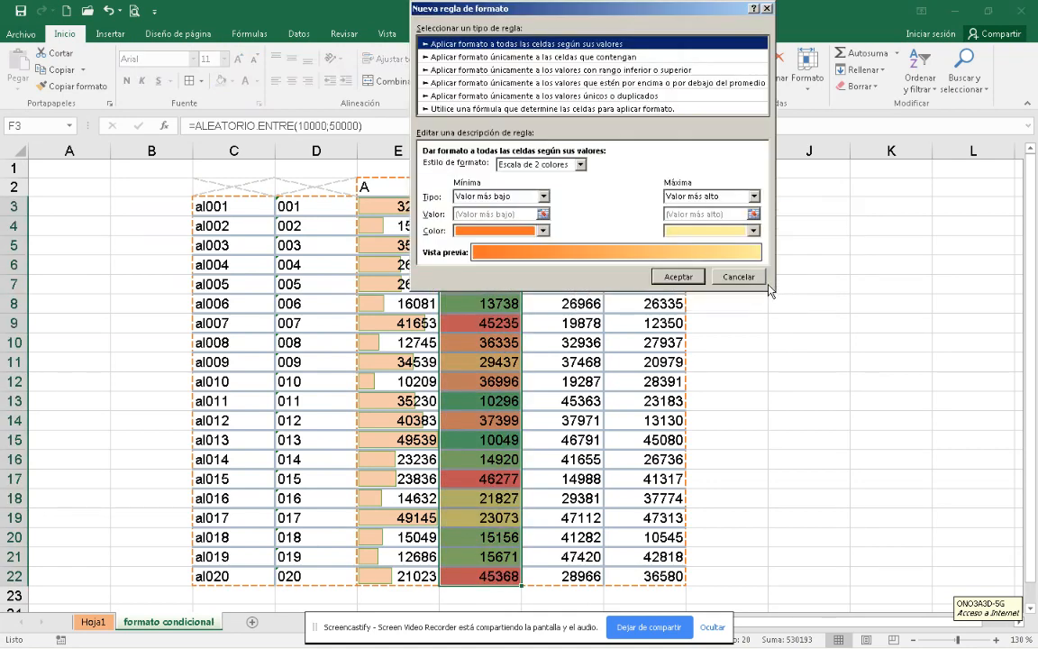
{"action": "left_click", "coordinate": [544, 231]}
{"action": "left_click", "coordinate": [510, 276]}
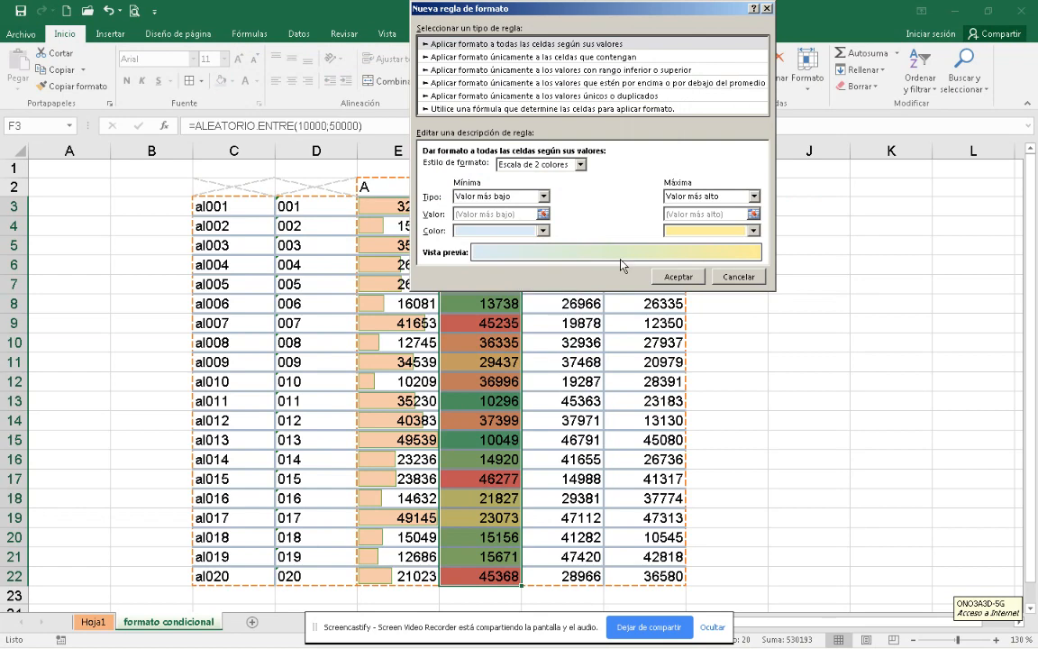
{"action": "left_click", "coordinate": [695, 274]}
{"action": "left_click", "coordinate": [552, 318]}
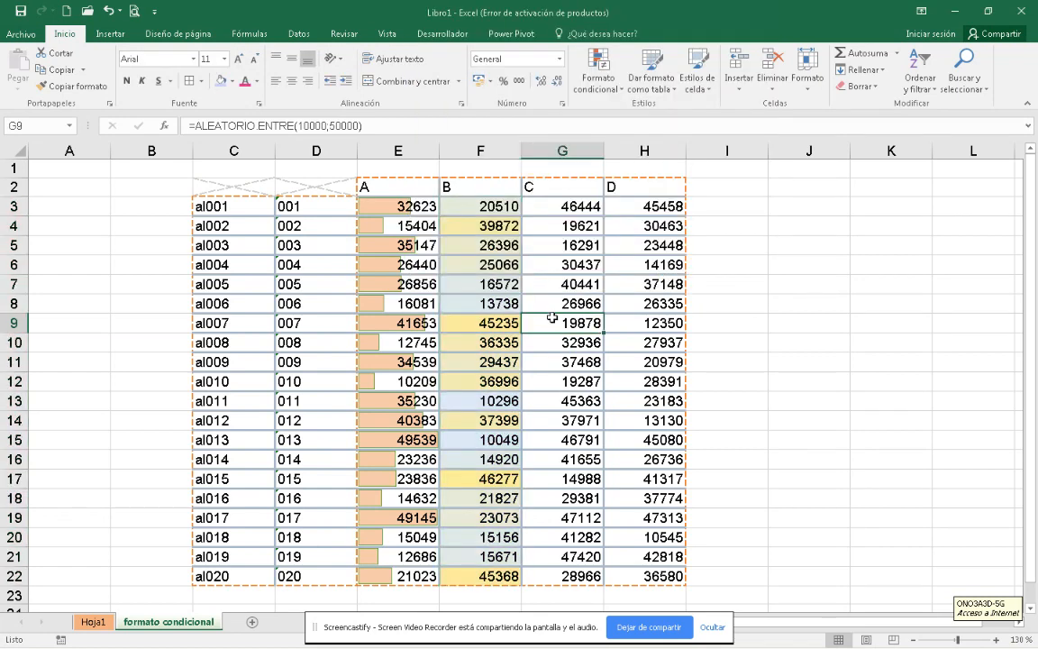
Delete the green-yellow-red colour scale rule from F3:F22, keeping the light blue to yellow one.
{"action": "left_click_drag", "start_coordinate": [482, 207], "coordinate": [486, 577]}
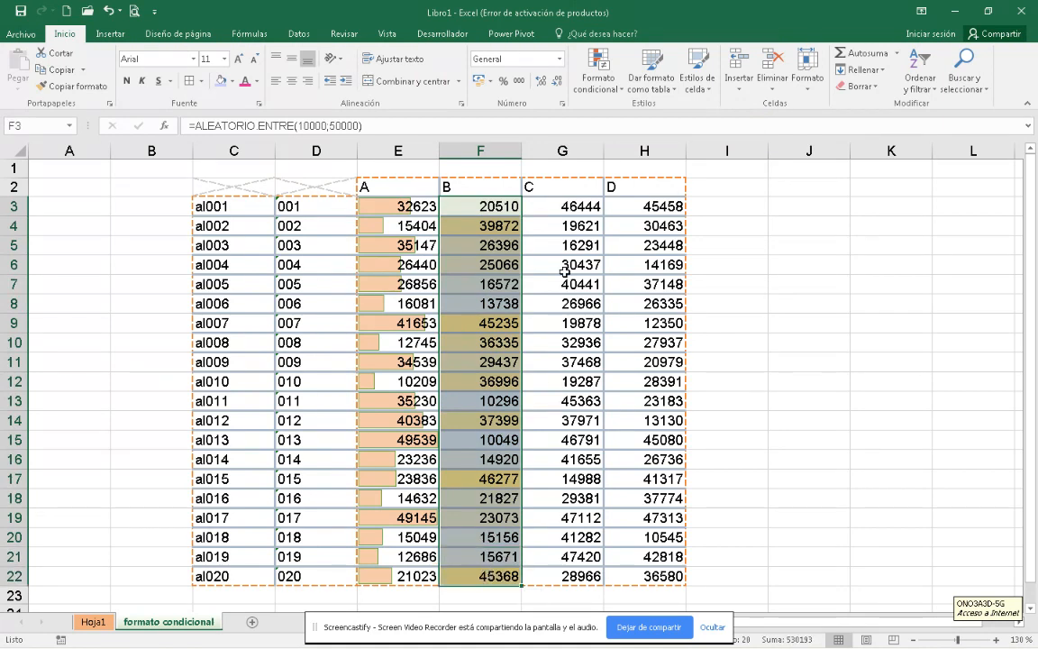
{"action": "left_click", "coordinate": [596, 77]}
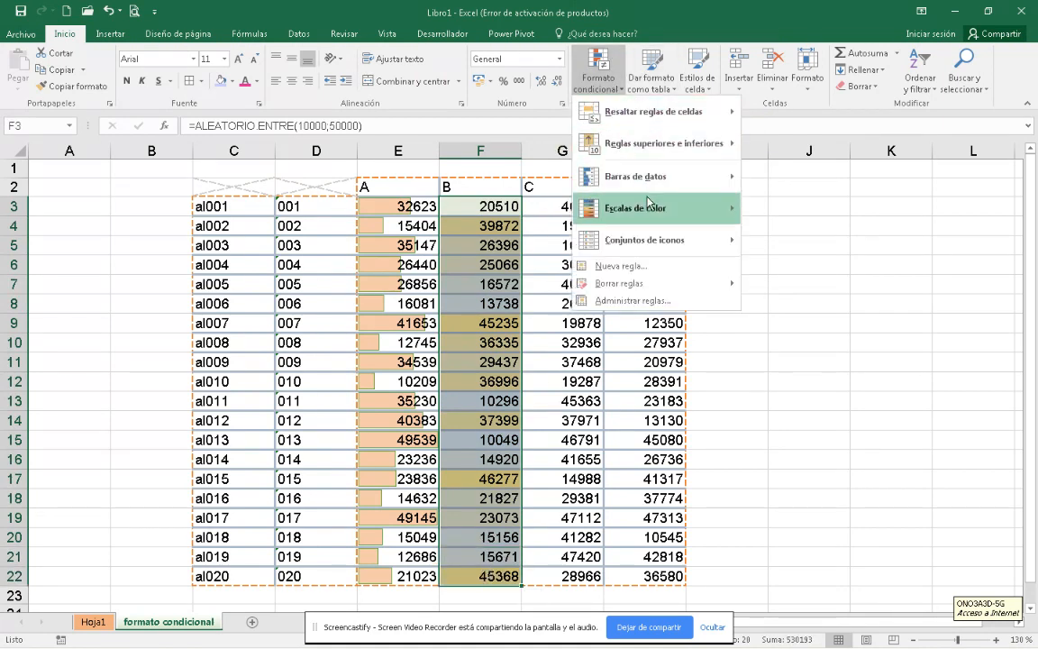
{"action": "left_click", "coordinate": [631, 300]}
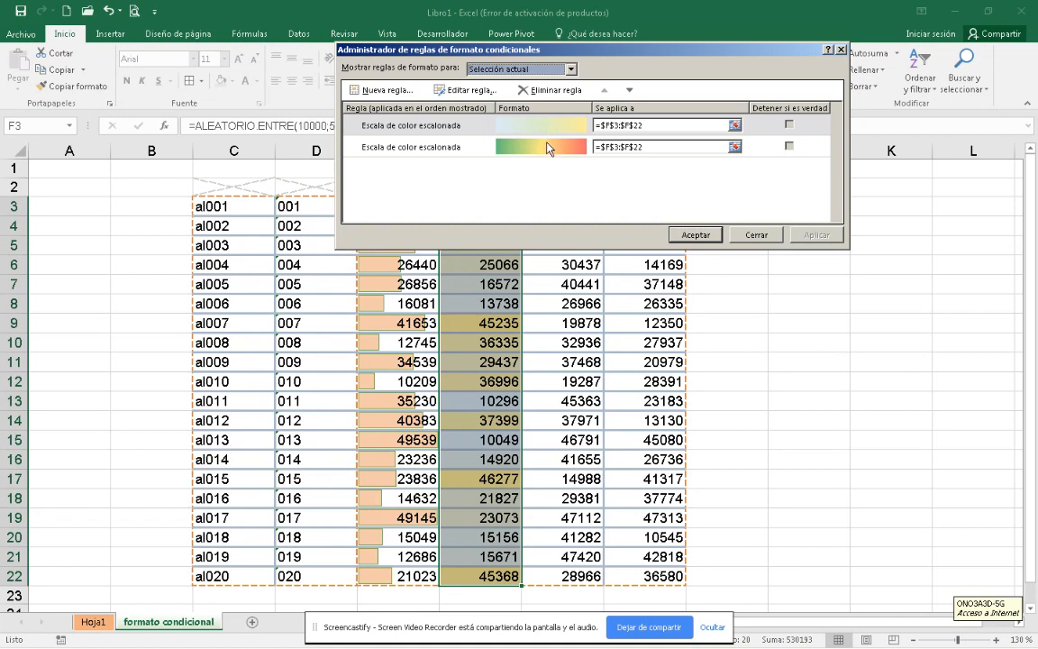
{"action": "left_click", "coordinate": [496, 145]}
{"action": "left_click", "coordinate": [534, 91]}
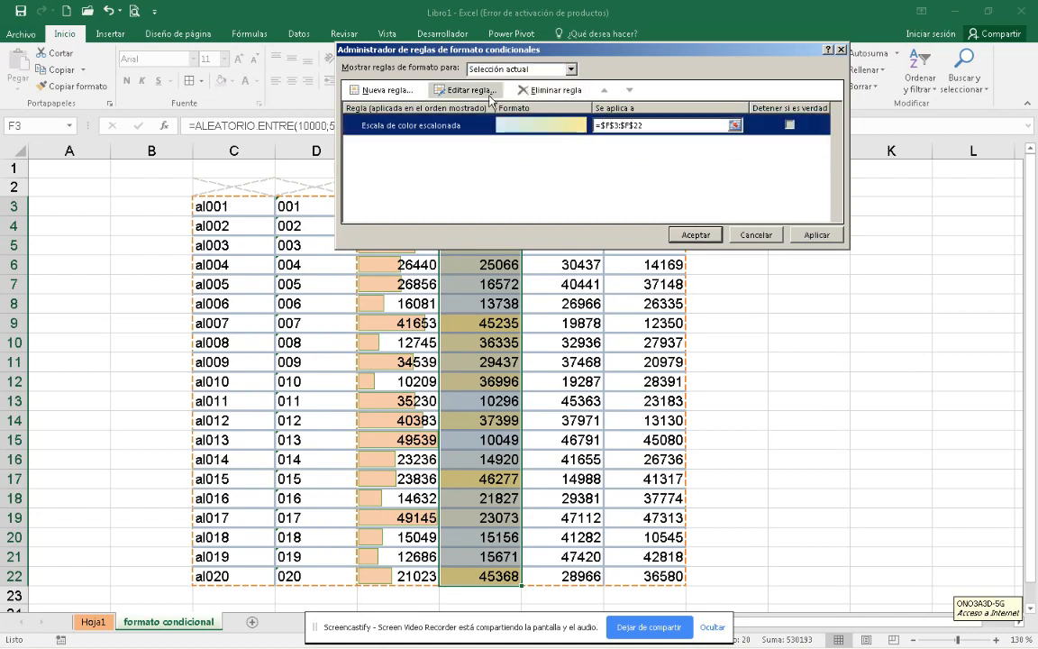
{"action": "left_click", "coordinate": [448, 90]}
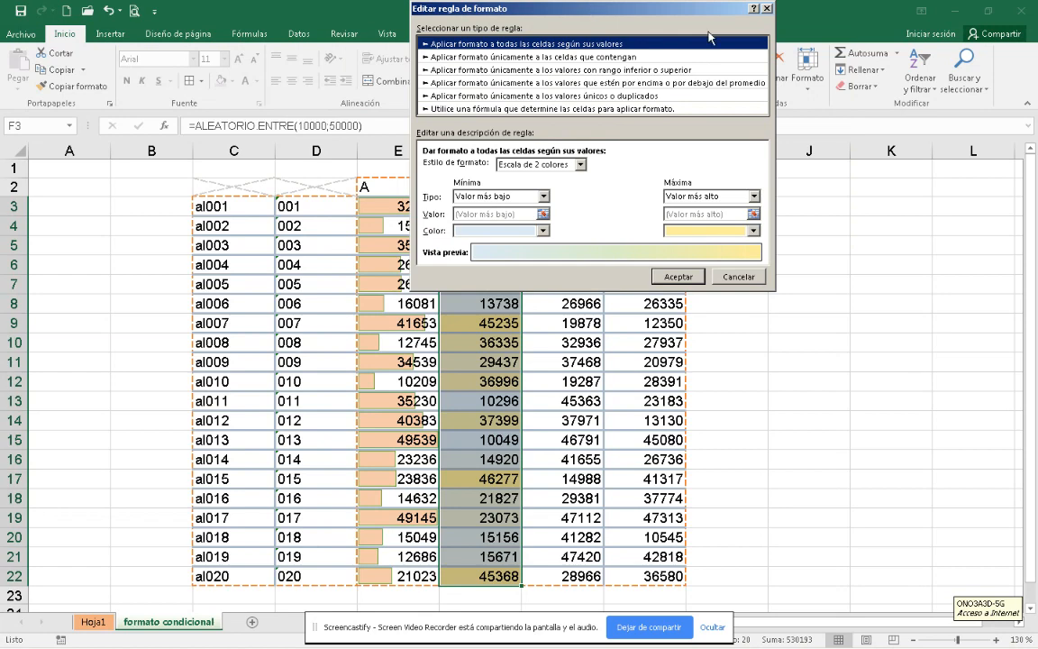
{"action": "left_click_drag", "start_coordinate": [661, 11], "coordinate": [829, 16]}
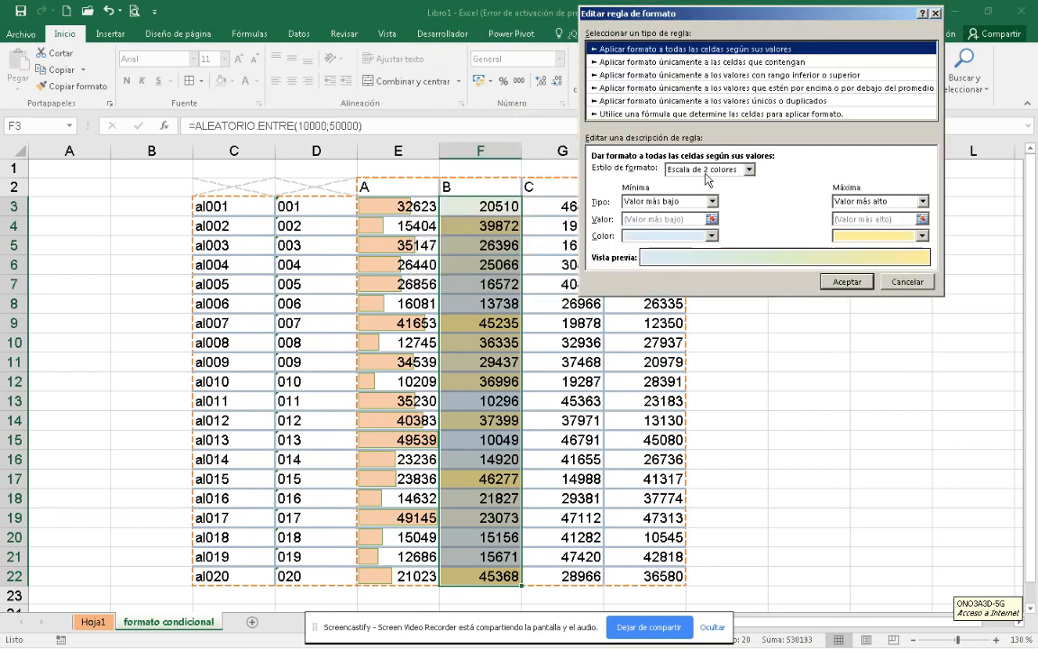
{"action": "left_click", "coordinate": [713, 201]}
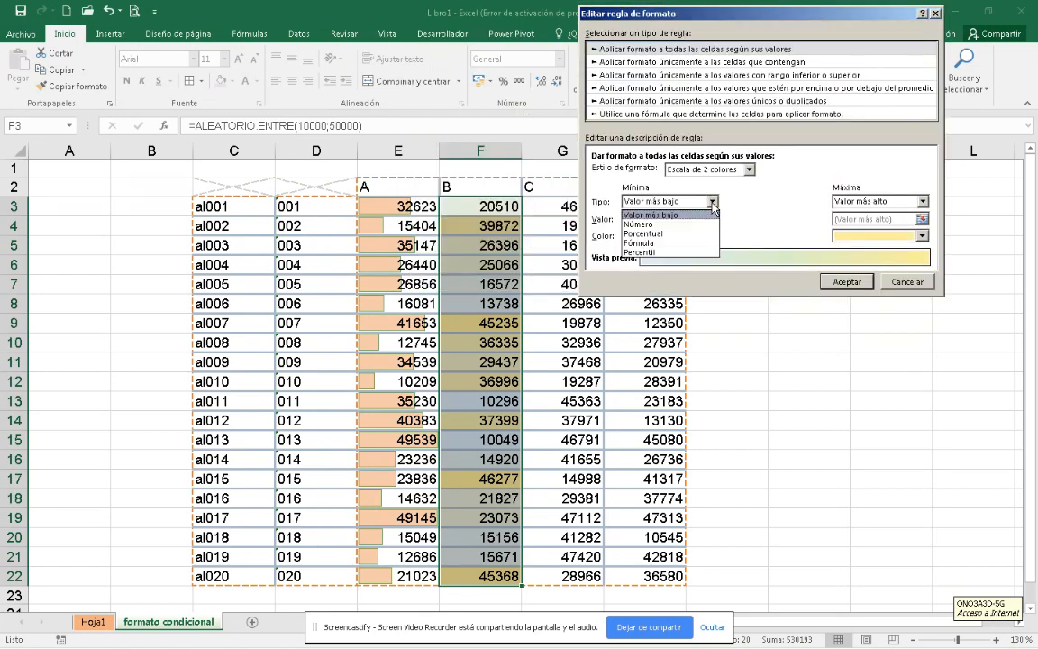
{"action": "left_click", "coordinate": [685, 225]}
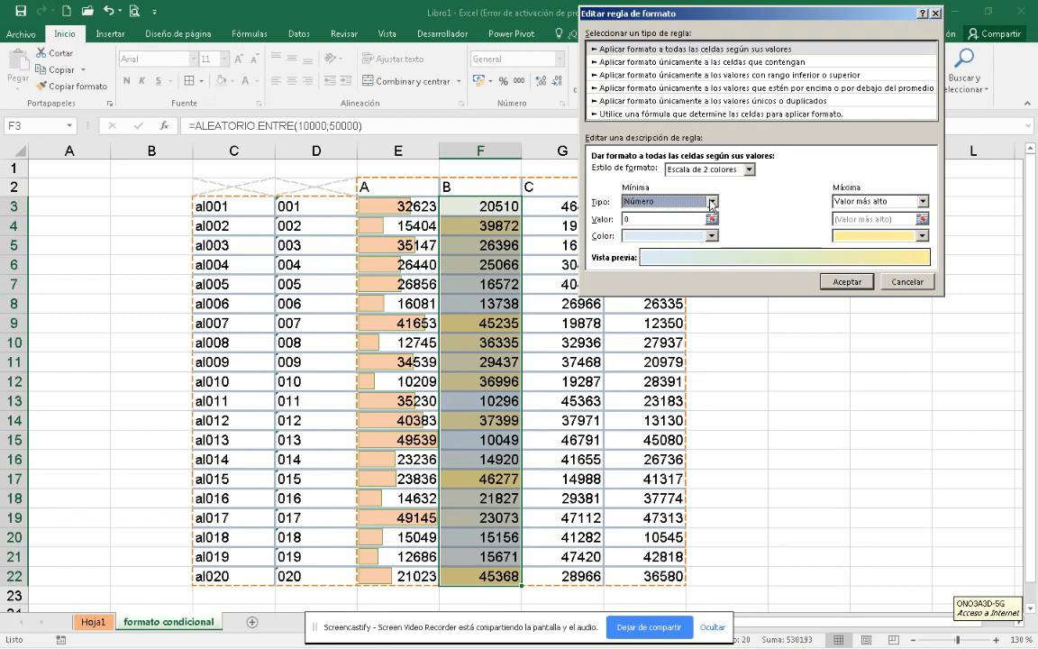
{"action": "left_click", "coordinate": [712, 201]}
{"action": "left_click", "coordinate": [644, 248]}
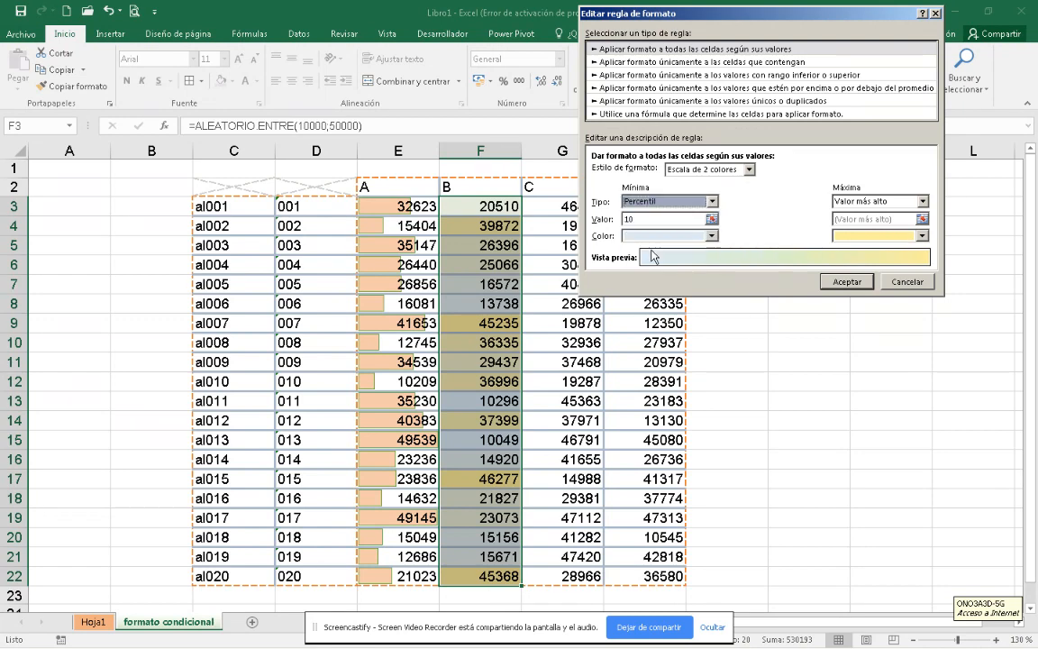
{"action": "left_click", "coordinate": [712, 201]}
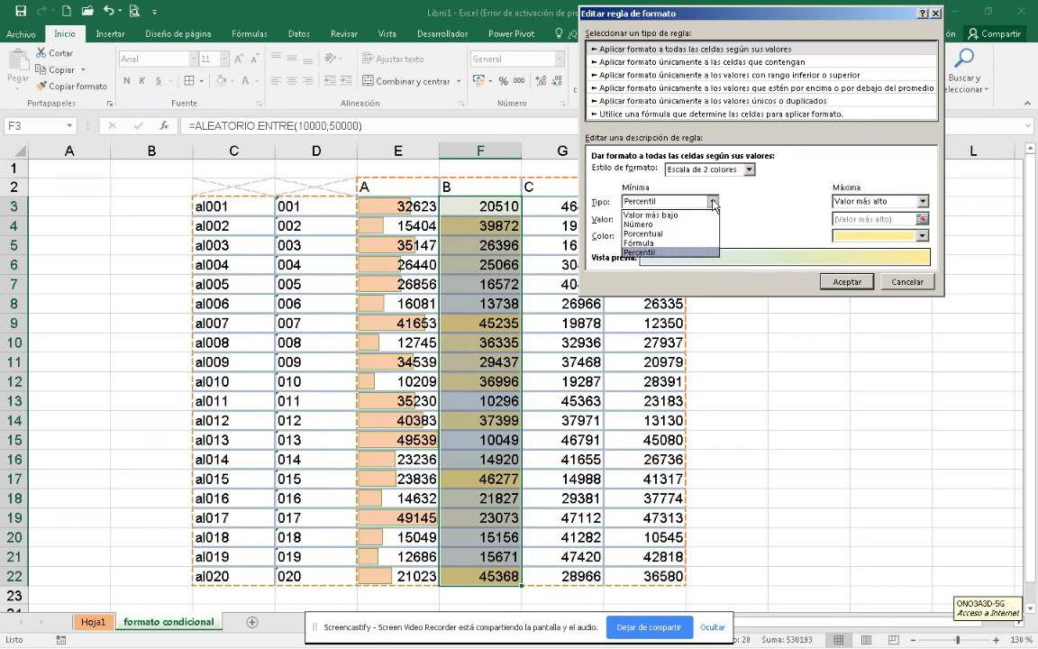
{"action": "left_click", "coordinate": [671, 236]}
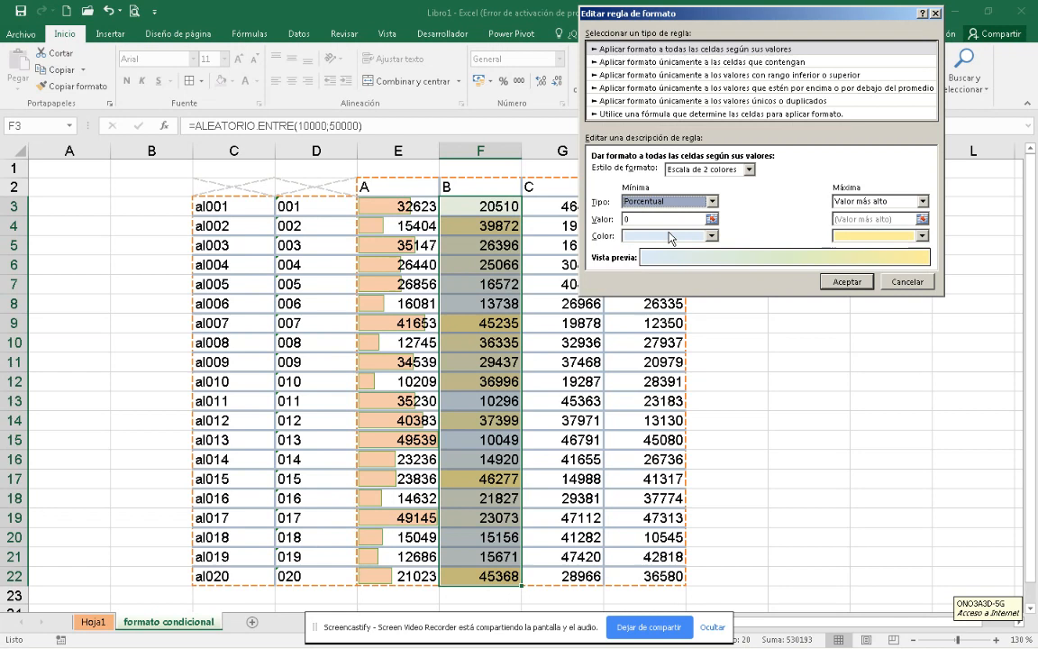
{"action": "left_click", "coordinate": [900, 283]}
Accept the rule changes for F3:F22 and close the rules manager.
{"action": "left_click", "coordinate": [683, 238]}
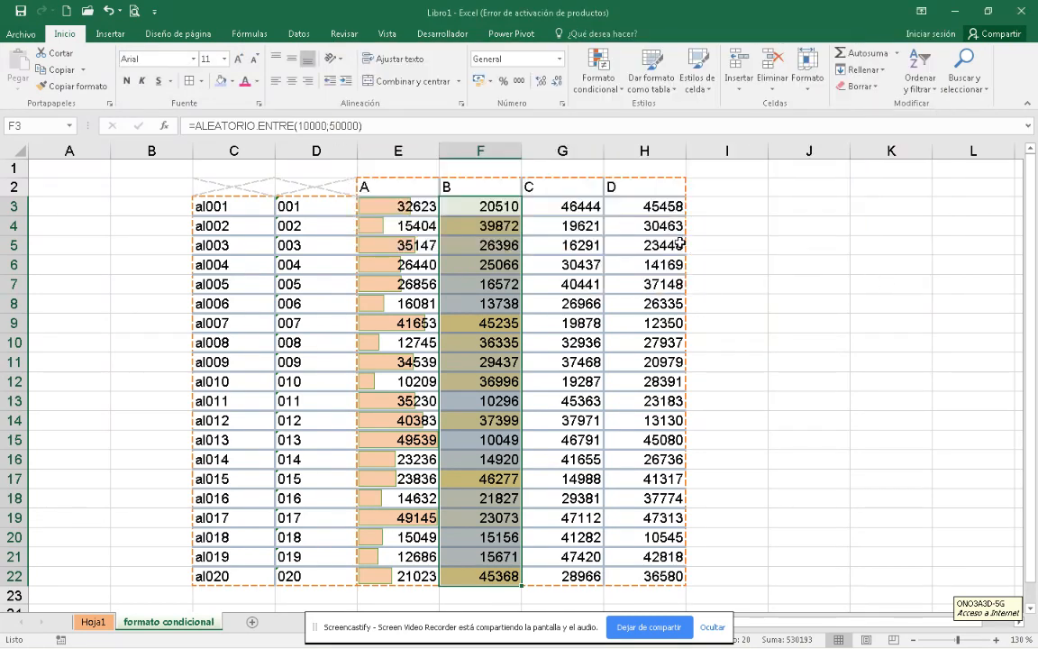
Apply the four coloured arrows icon set to G3:G22.
{"action": "left_click_drag", "start_coordinate": [539, 209], "coordinate": [574, 569]}
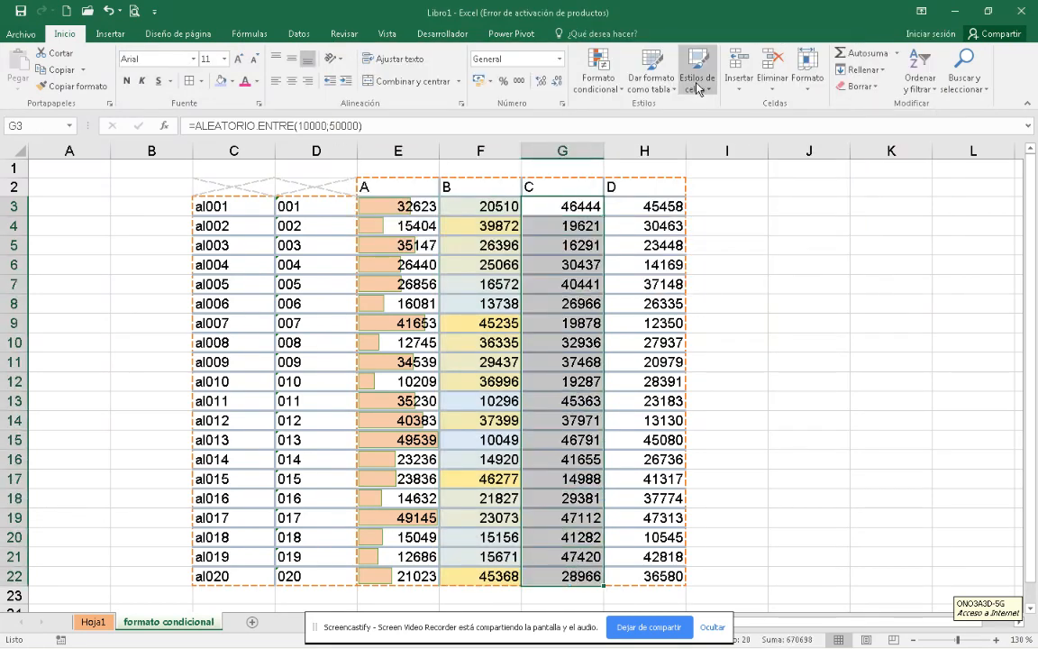
{"action": "left_click", "coordinate": [618, 90]}
{"action": "mouse_move", "coordinate": [622, 241]}
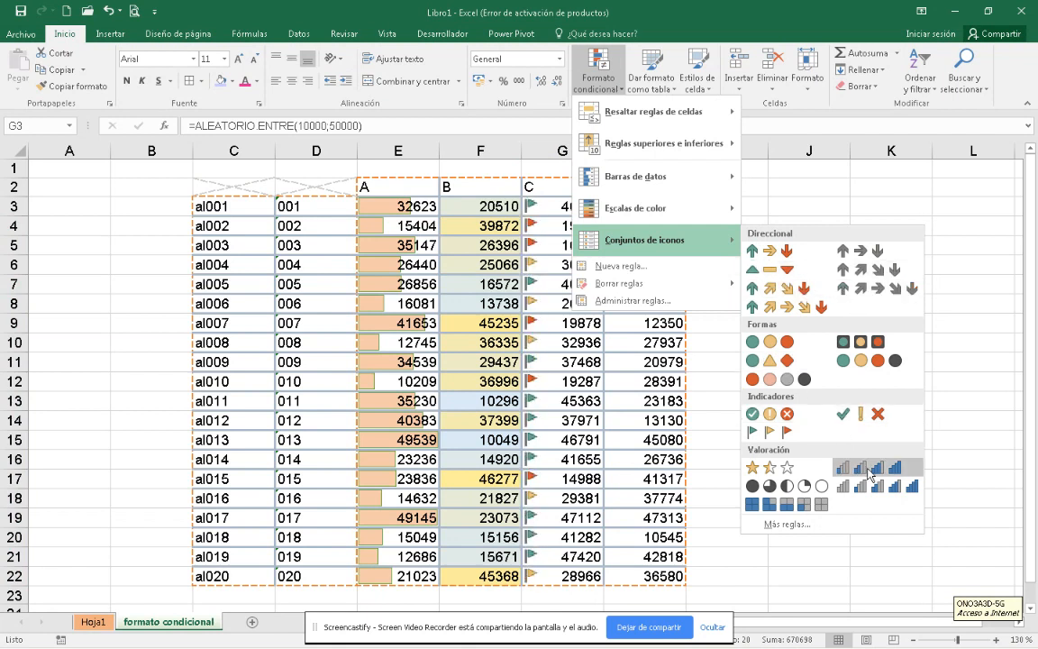
{"action": "left_click", "coordinate": [778, 292]}
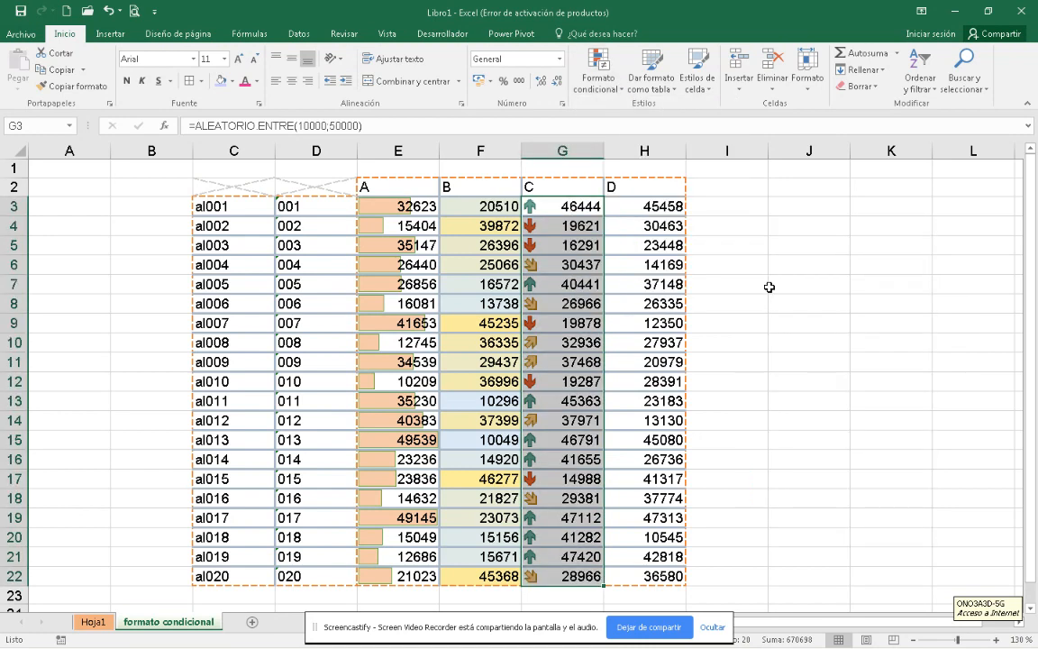
Examine the percentage thresholds of the icon set rule on G3:G22 against the cells, and close the rule editor unchanged.
{"action": "left_click", "coordinate": [598, 72]}
{"action": "left_click", "coordinate": [641, 300]}
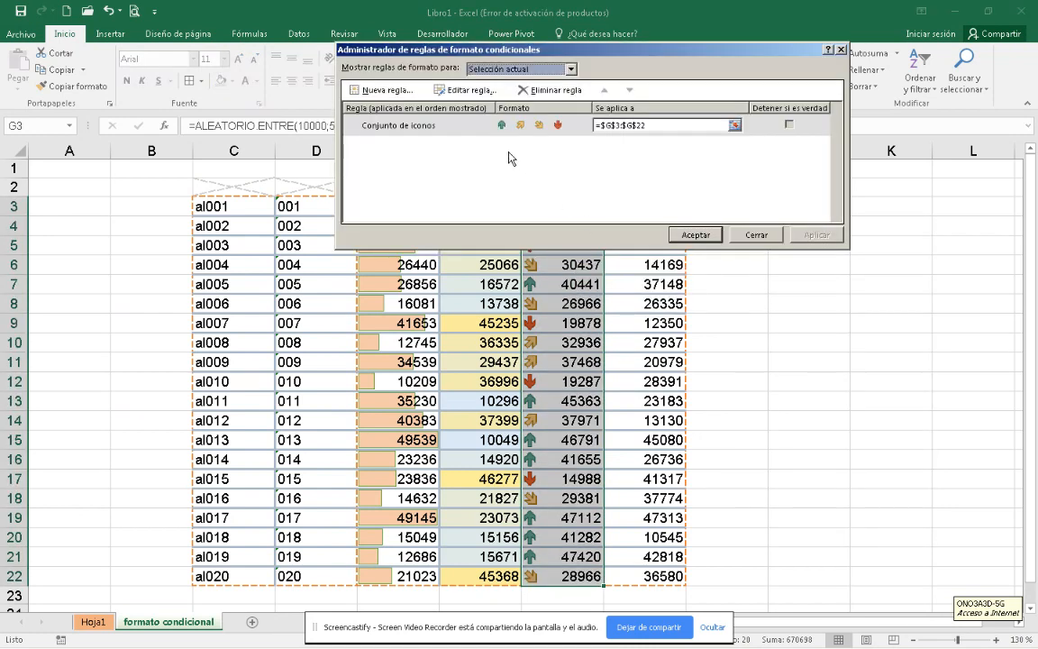
{"action": "left_click", "coordinate": [480, 155]}
{"action": "left_click_drag", "start_coordinate": [622, 16], "coordinate": [271, 55]}
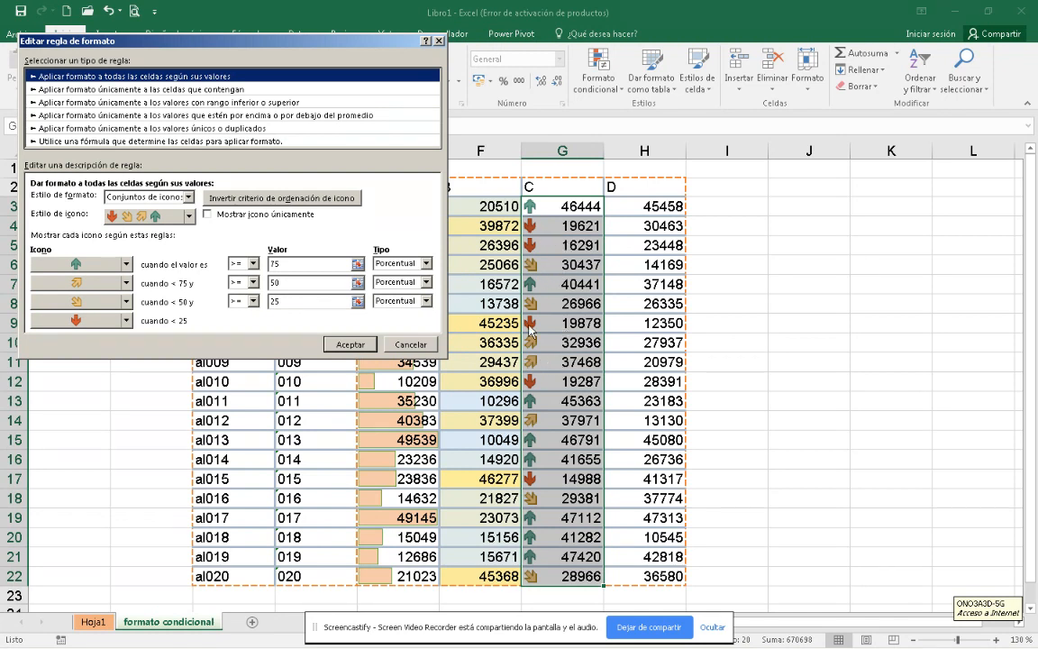
{"action": "left_click_drag", "start_coordinate": [327, 46], "coordinate": [359, 89]}
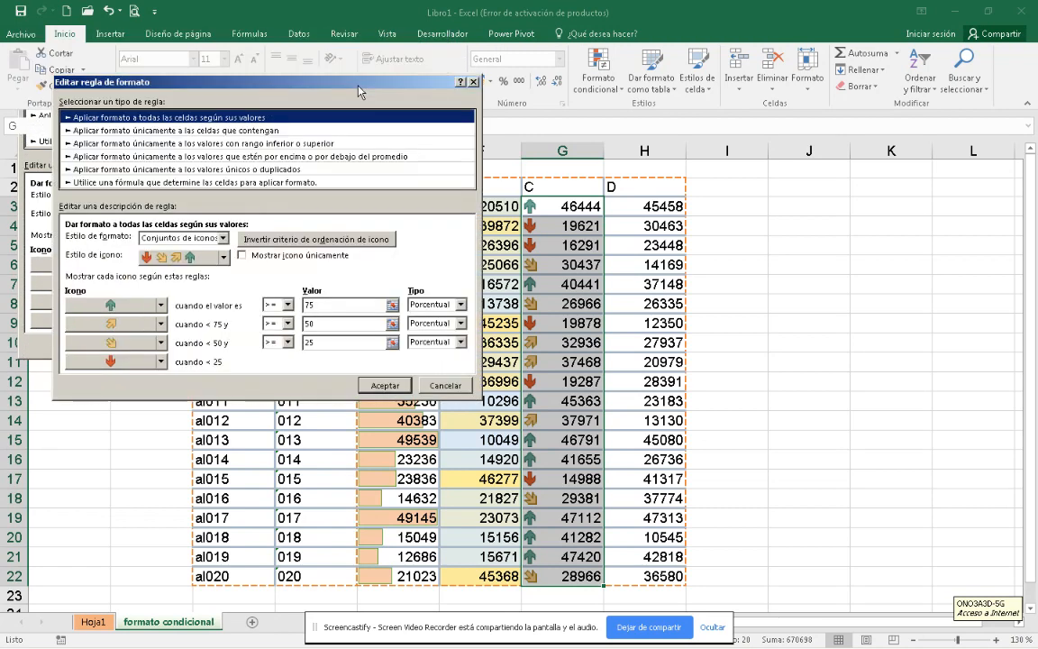
{"action": "left_click", "coordinate": [474, 80]}
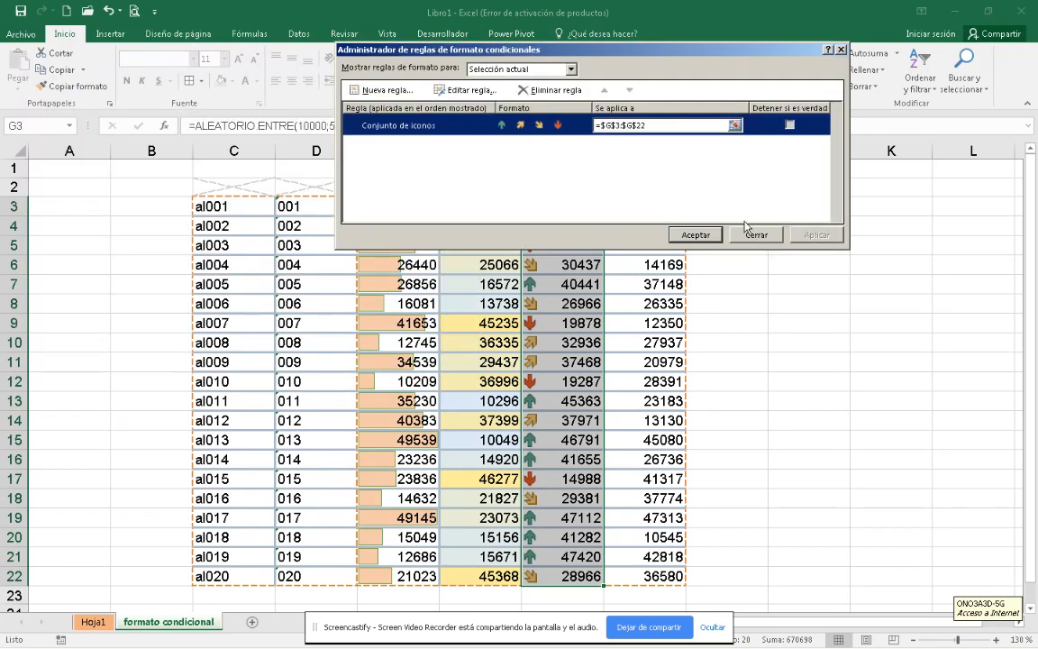
In the G3:G22 icon set rule, replace the lowest icon with a red circle and set the top threshold to 65.
{"action": "left_click", "coordinate": [465, 90]}
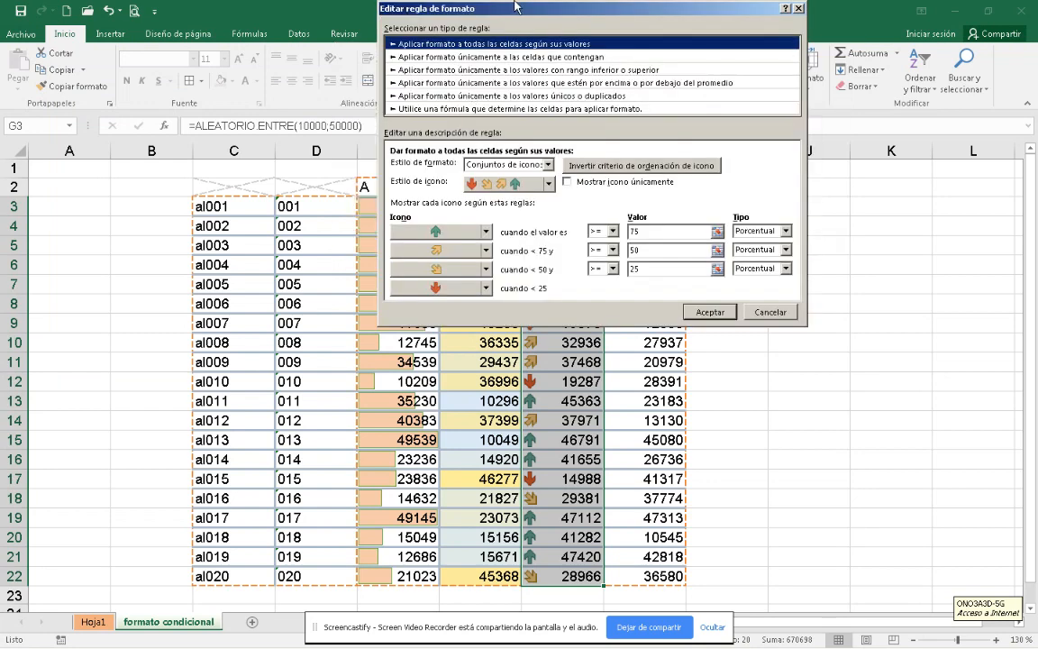
{"action": "left_click_drag", "start_coordinate": [518, 11], "coordinate": [214, 23]}
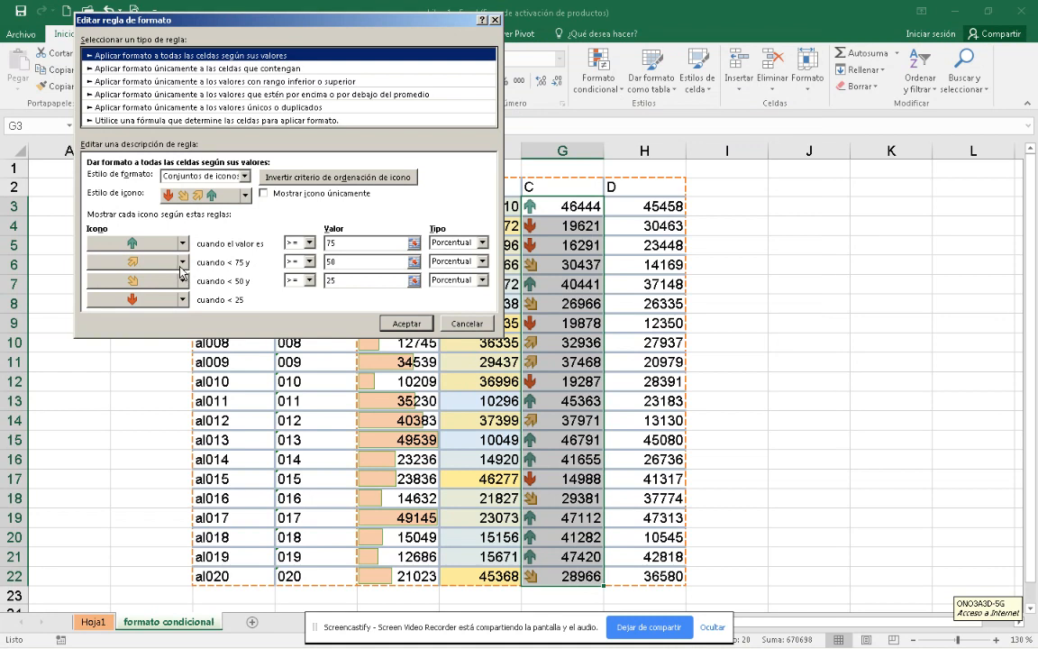
{"action": "left_click", "coordinate": [182, 300]}
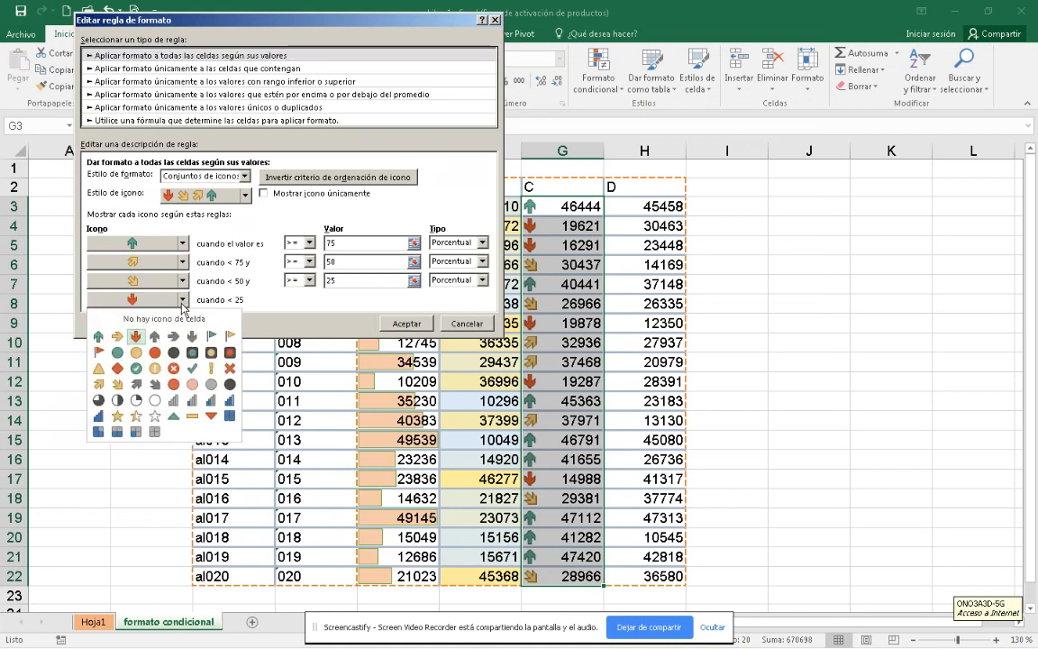
{"action": "left_click", "coordinate": [155, 353]}
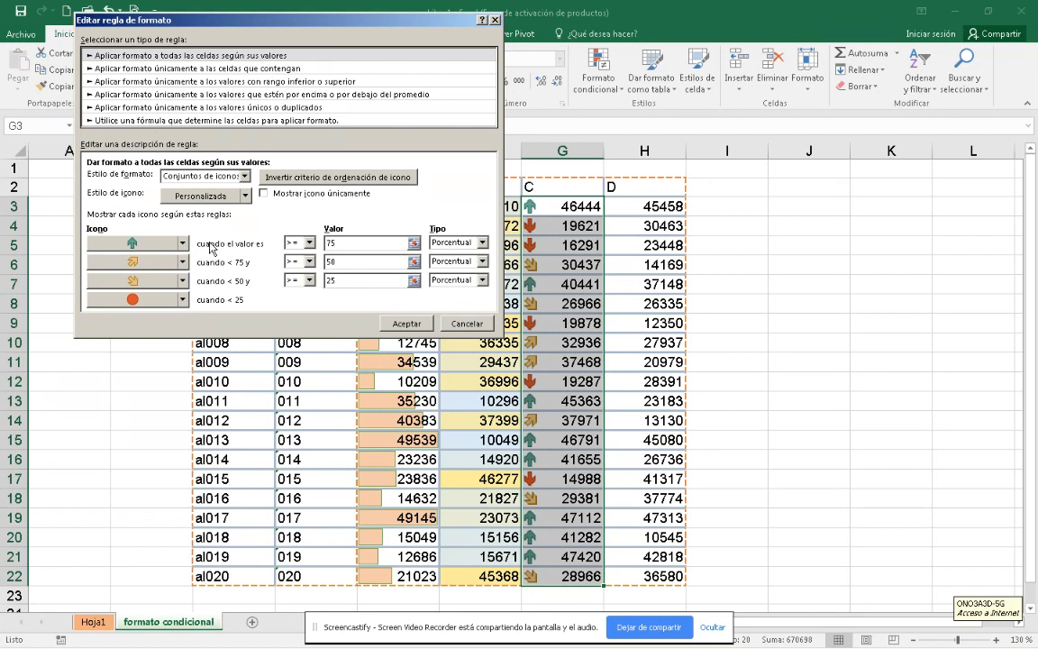
{"action": "left_click", "coordinate": [413, 245]}
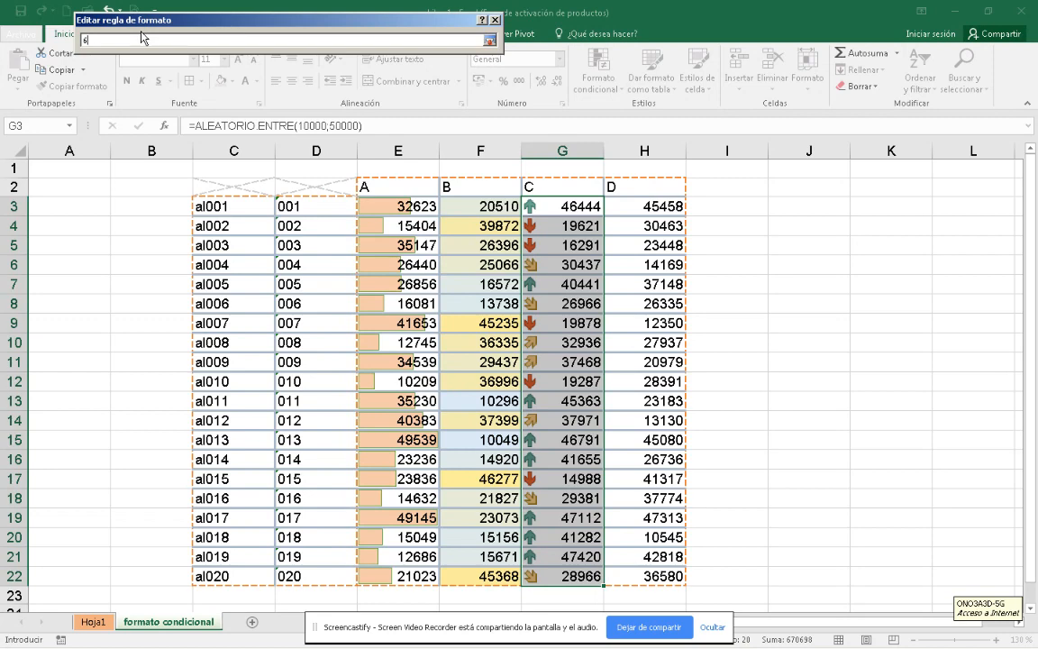
{"action": "key", "text": "Return"}
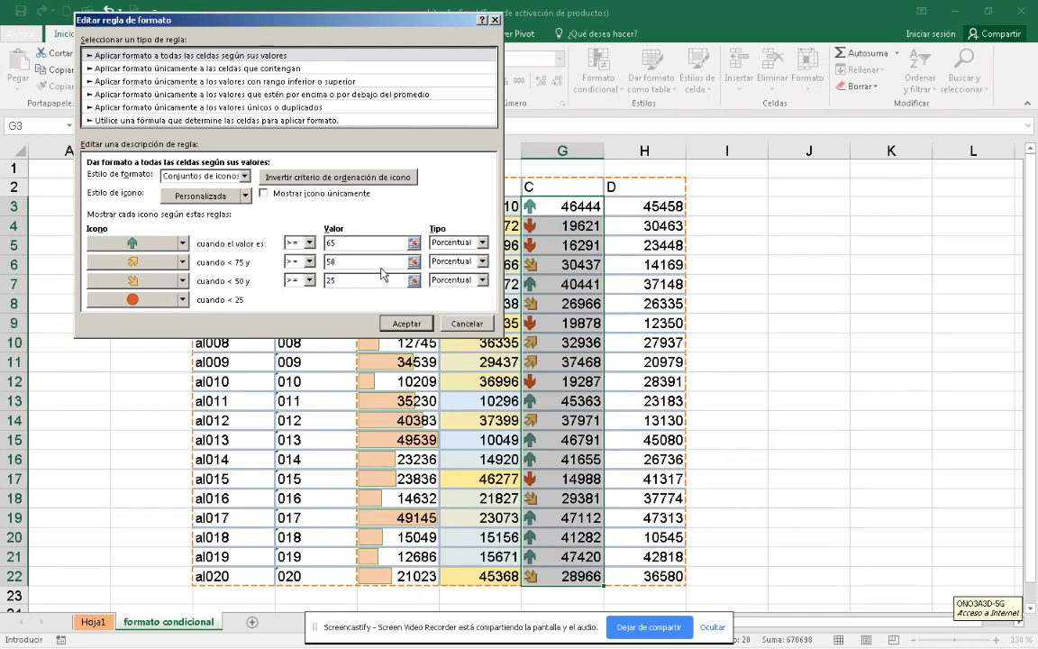
Change the rule's second icon to the yellow exclamation circle and set the third icon's threshold to 35.
{"action": "left_click", "coordinate": [169, 265]}
{"action": "left_click", "coordinate": [182, 263]}
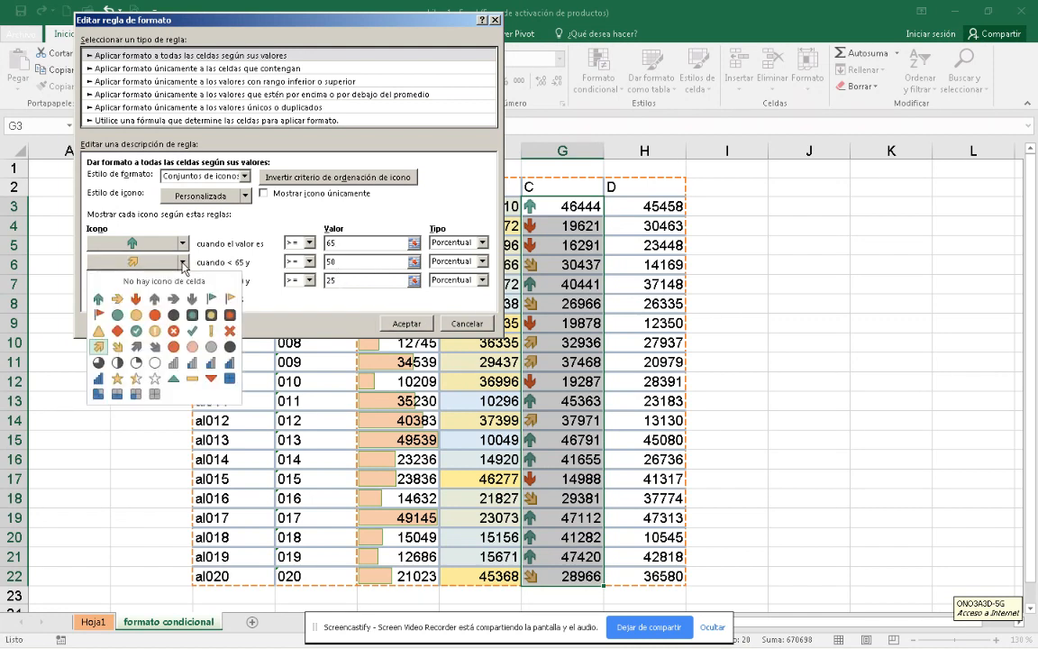
{"action": "left_click", "coordinate": [152, 330]}
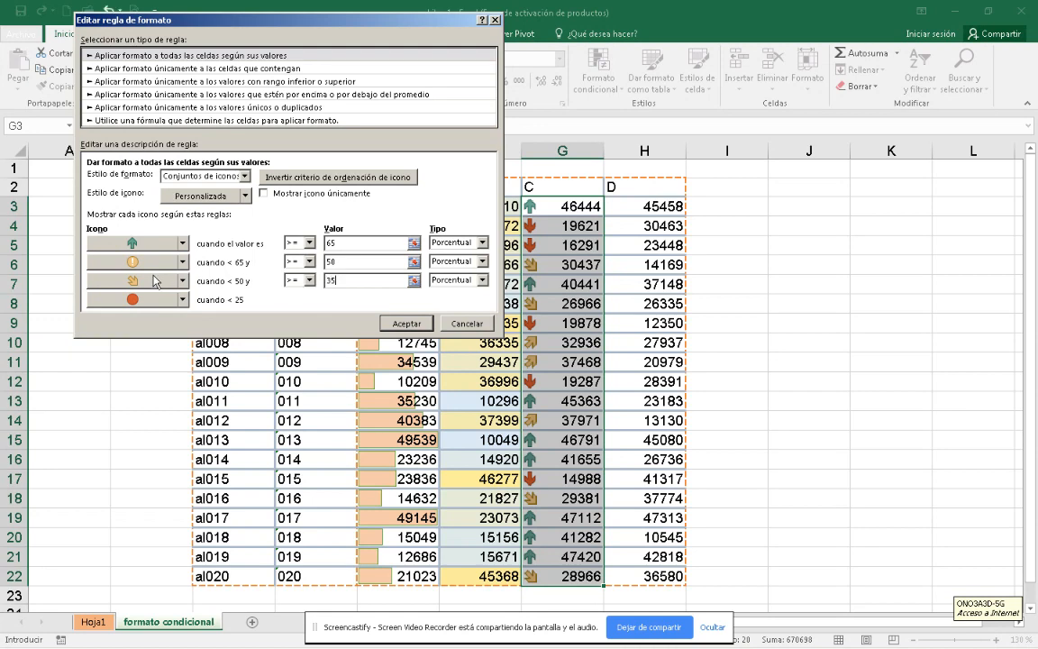
Change the rule's third icon to the yellow traffic light with a dark rim and apply the edited rule to G3:G22.
{"action": "left_click", "coordinate": [180, 281]}
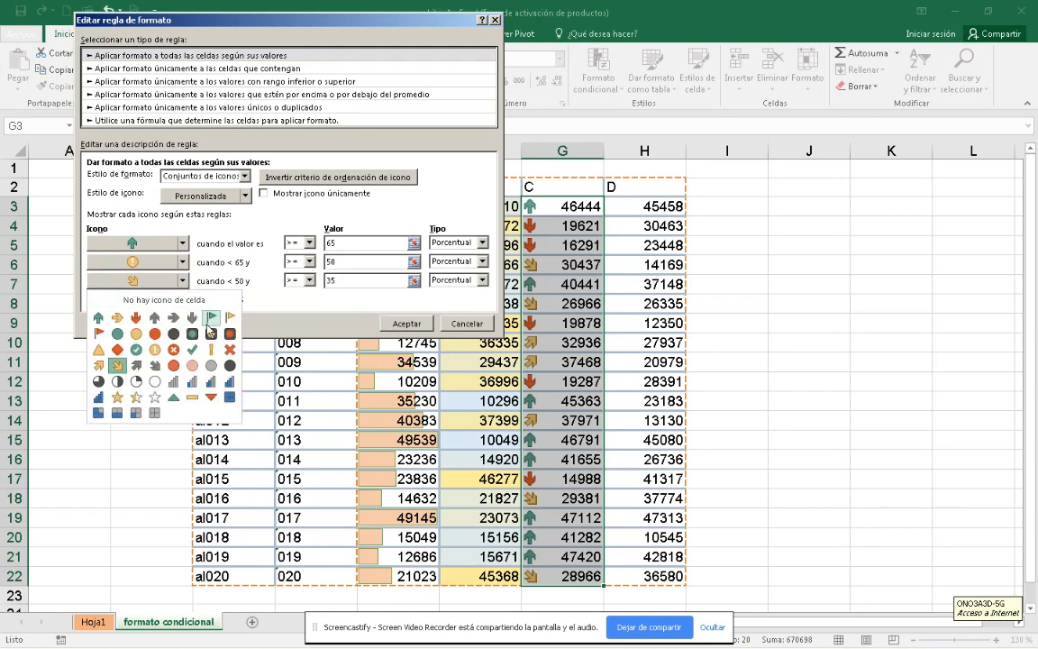
{"action": "left_click", "coordinate": [193, 302]}
{"action": "left_click", "coordinate": [401, 323]}
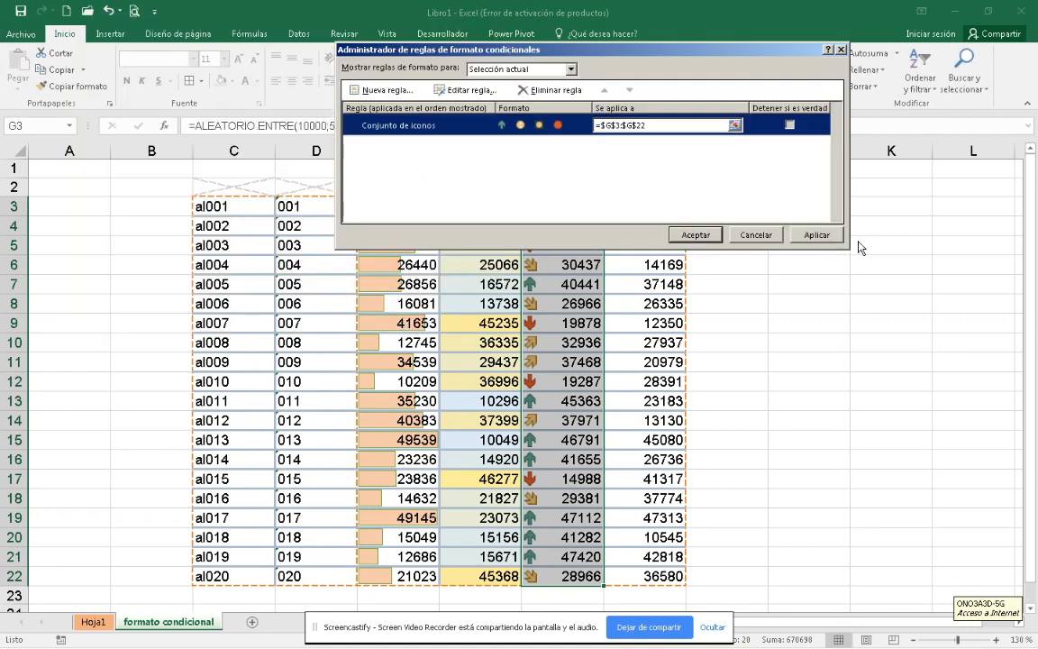
{"action": "left_click", "coordinate": [696, 234]}
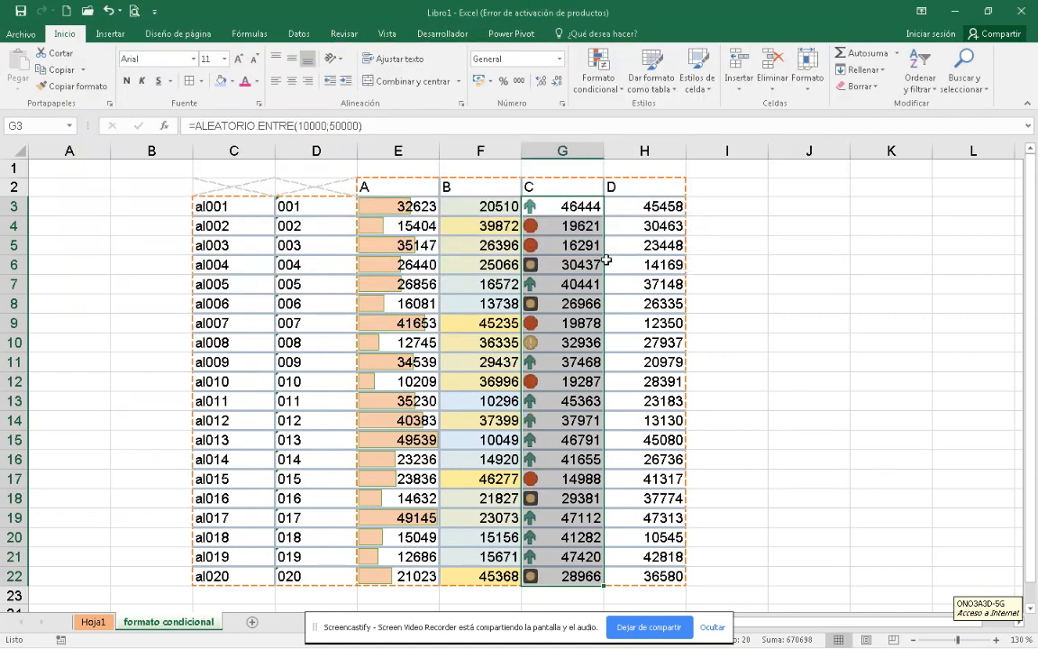
Select the column D values in H3:H22.
{"action": "left_click", "coordinate": [621, 204]}
{"action": "left_click_drag", "start_coordinate": [626, 221], "coordinate": [643, 576]}
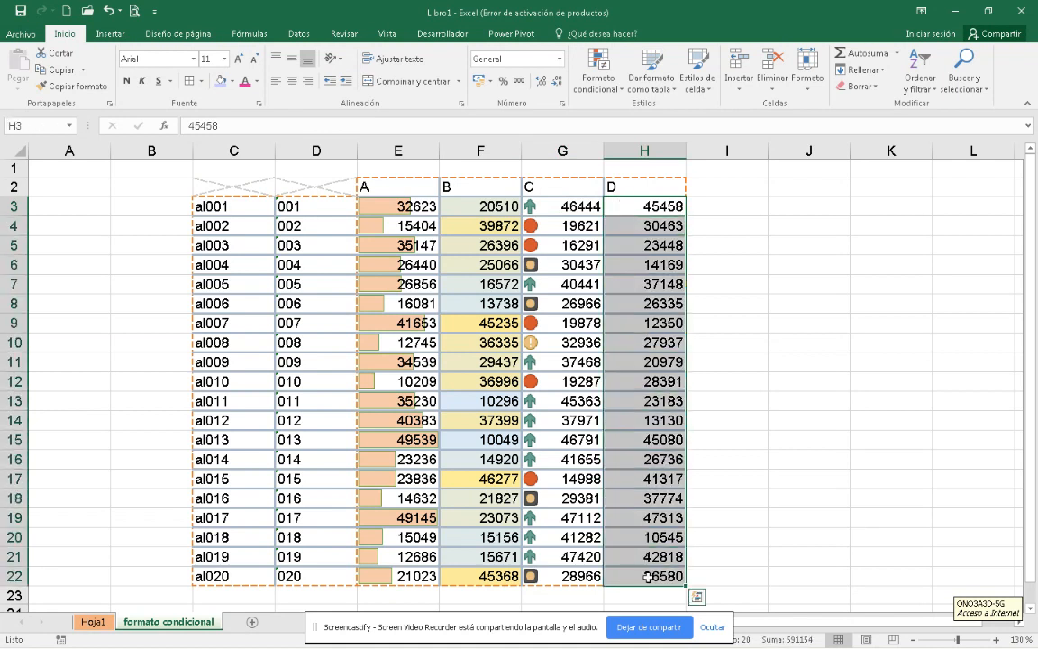
{"action": "left_click", "coordinate": [609, 90]}
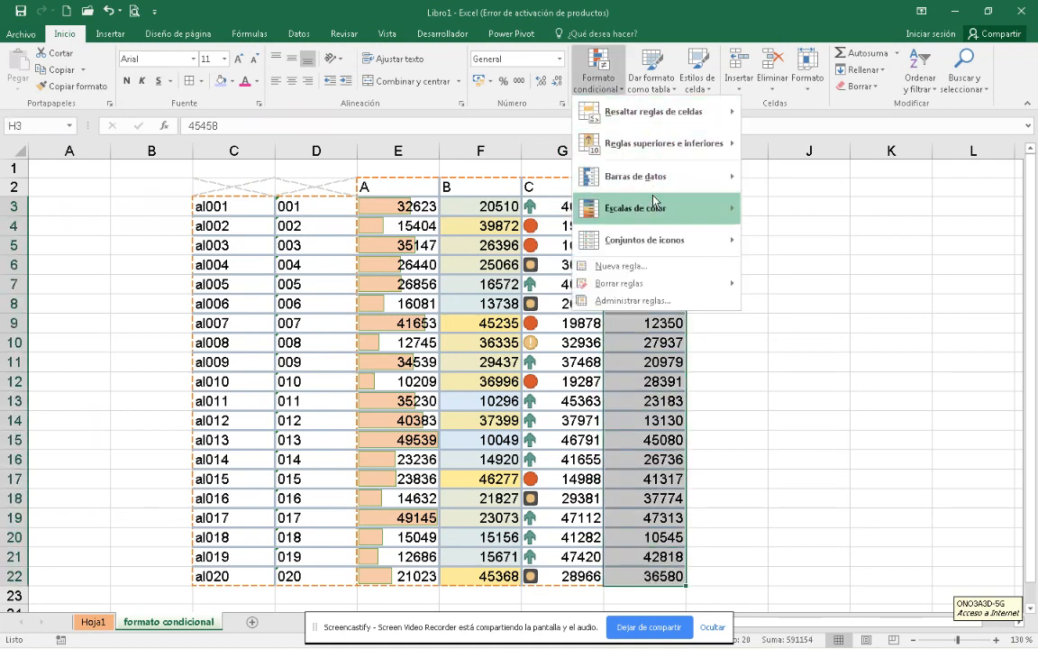
{"action": "mouse_move", "coordinate": [655, 243]}
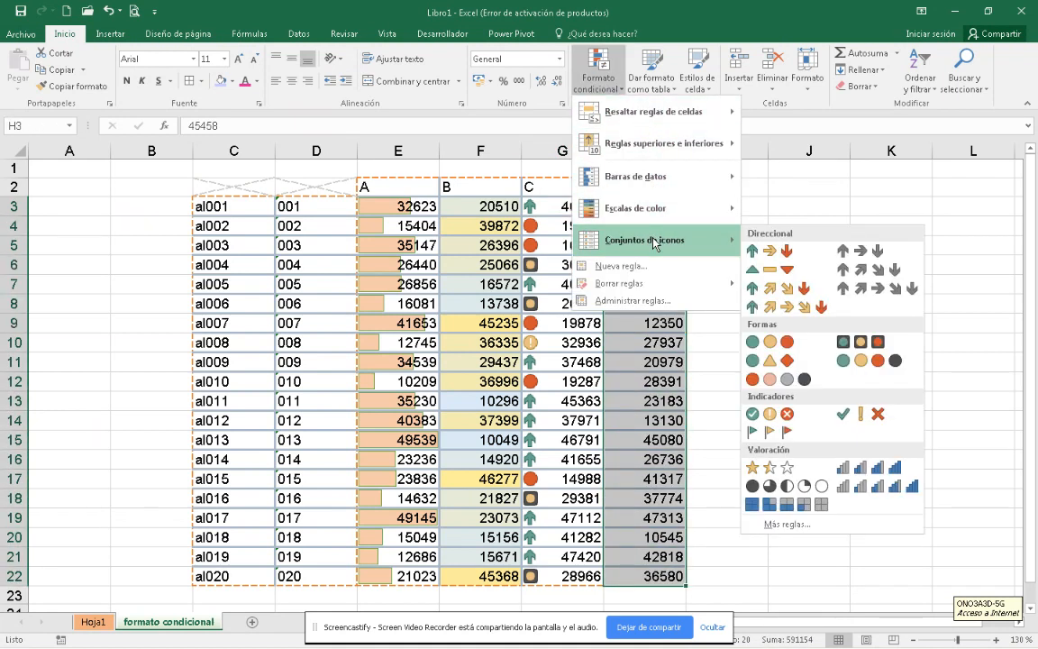
{"action": "left_click", "coordinate": [646, 301]}
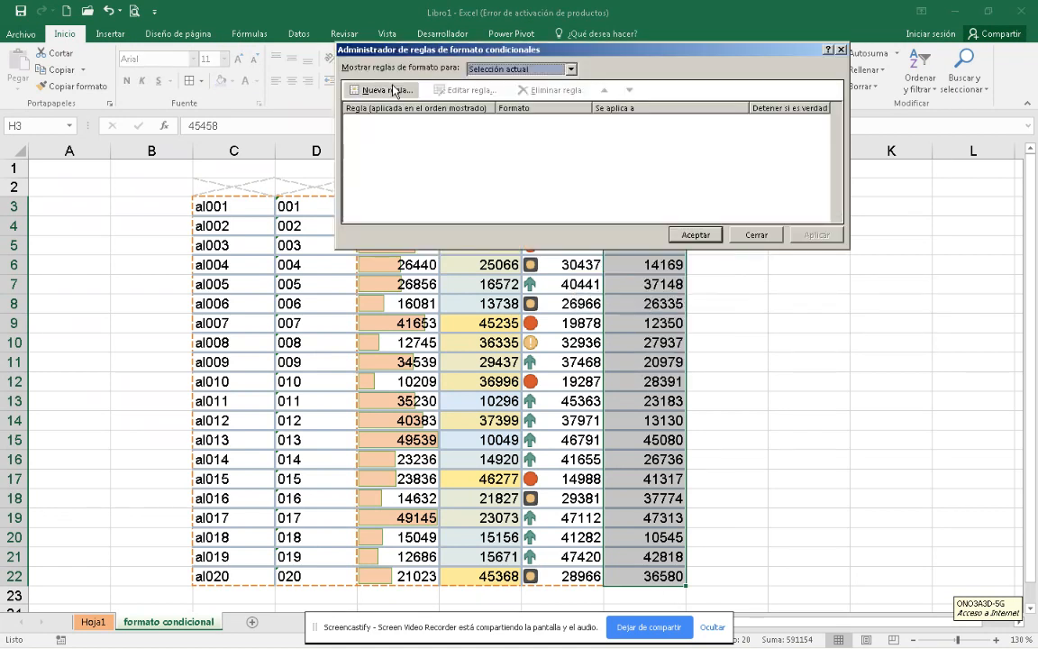
{"action": "left_click", "coordinate": [755, 234]}
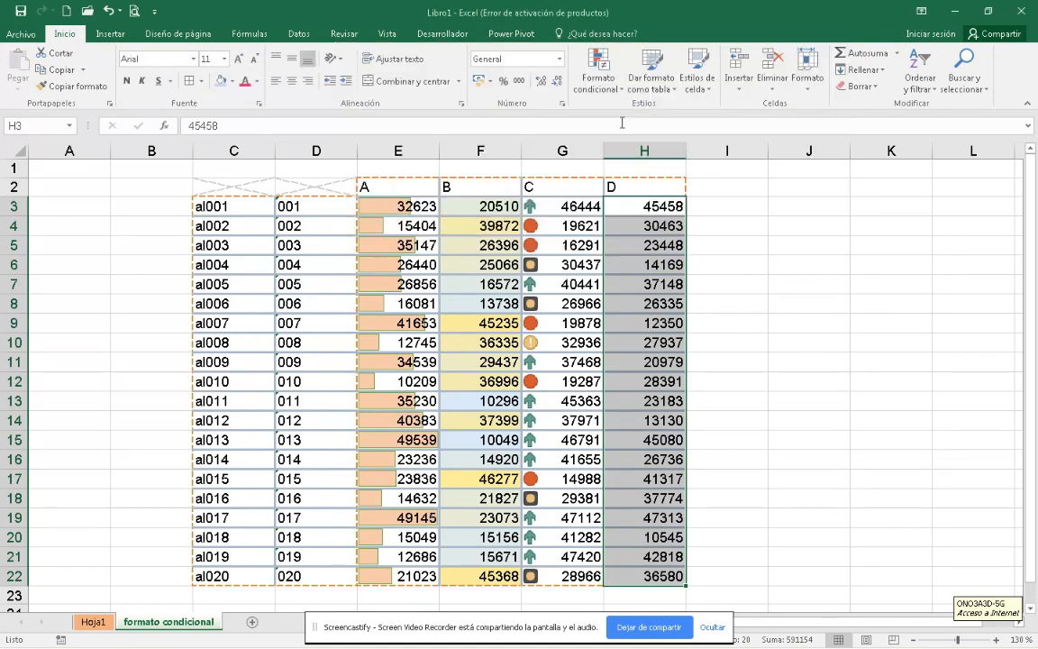
Start a new conditional formatting rule for H3:H22 and review the rule types, settling on formatting all cells by their values.
{"action": "left_click", "coordinate": [599, 83]}
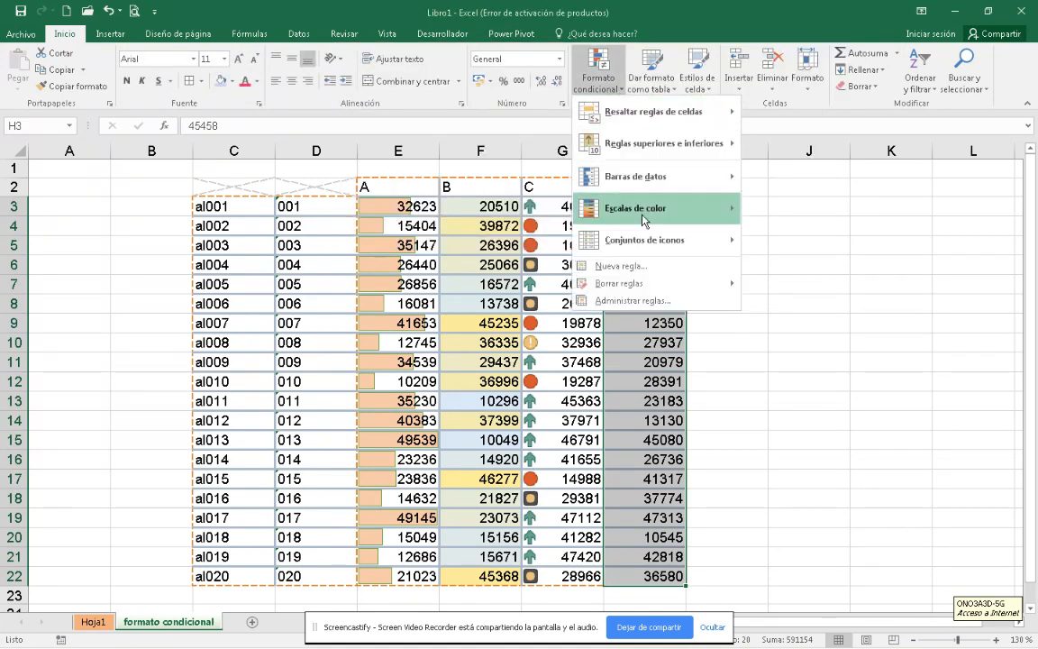
{"action": "left_click", "coordinate": [630, 301]}
{"action": "left_click", "coordinate": [369, 94]}
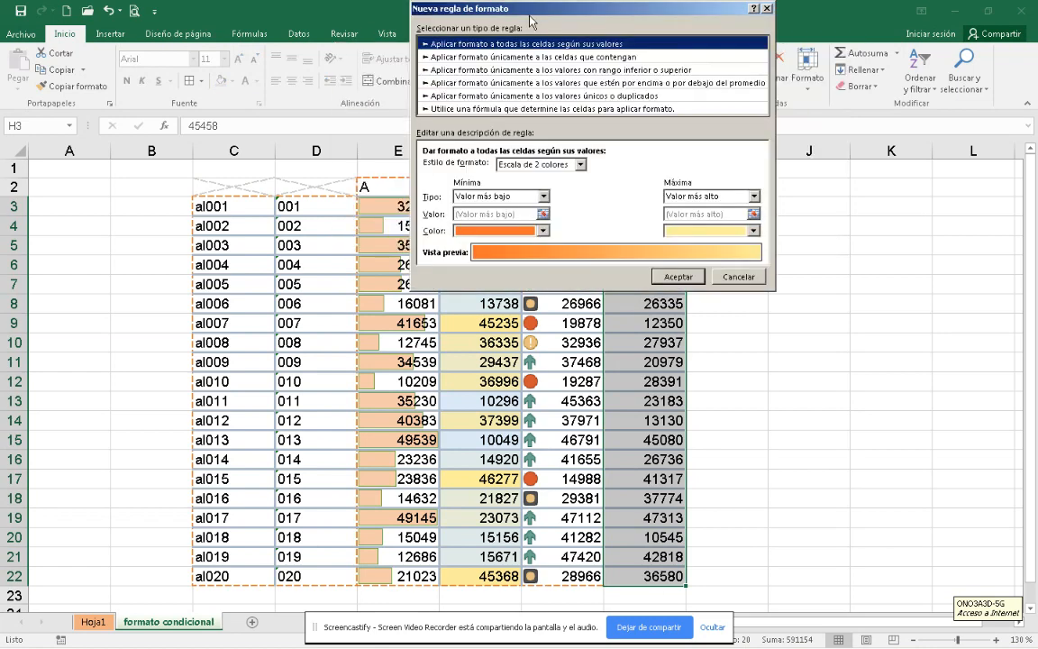
{"action": "left_click_drag", "start_coordinate": [536, 16], "coordinate": [188, 71]}
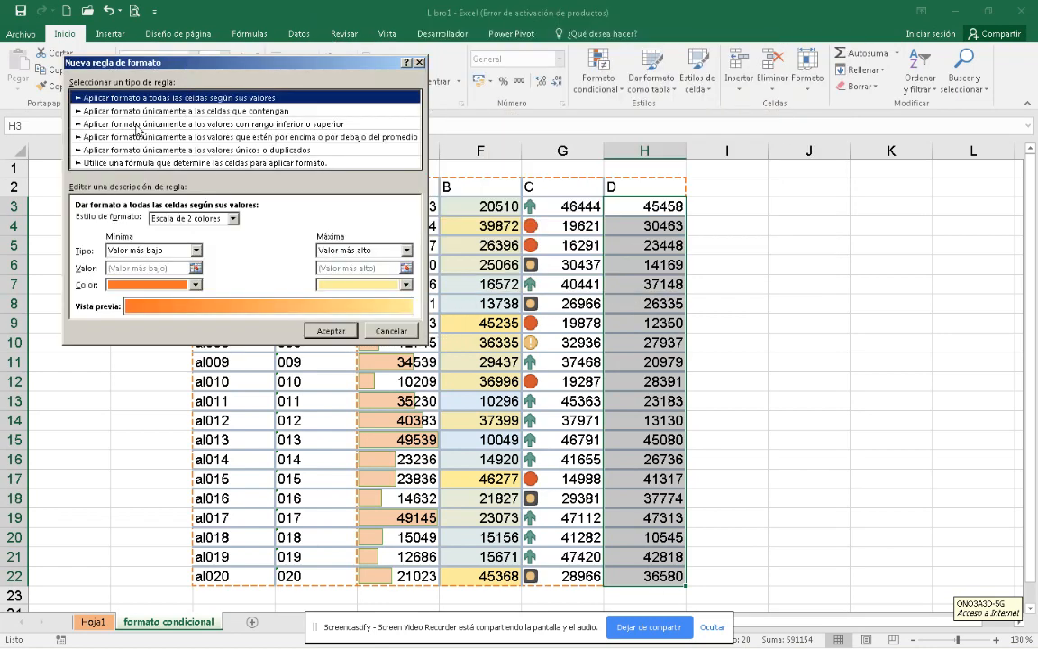
{"action": "left_click", "coordinate": [134, 112]}
{"action": "left_click", "coordinate": [140, 125]}
{"action": "left_click", "coordinate": [135, 137]}
{"action": "left_click", "coordinate": [140, 149]}
{"action": "left_click", "coordinate": [151, 164]}
{"action": "left_click", "coordinate": [154, 99]}
Set the new rule's format style to a three-colour scale with a light blue midpoint.
{"action": "left_click", "coordinate": [234, 218]}
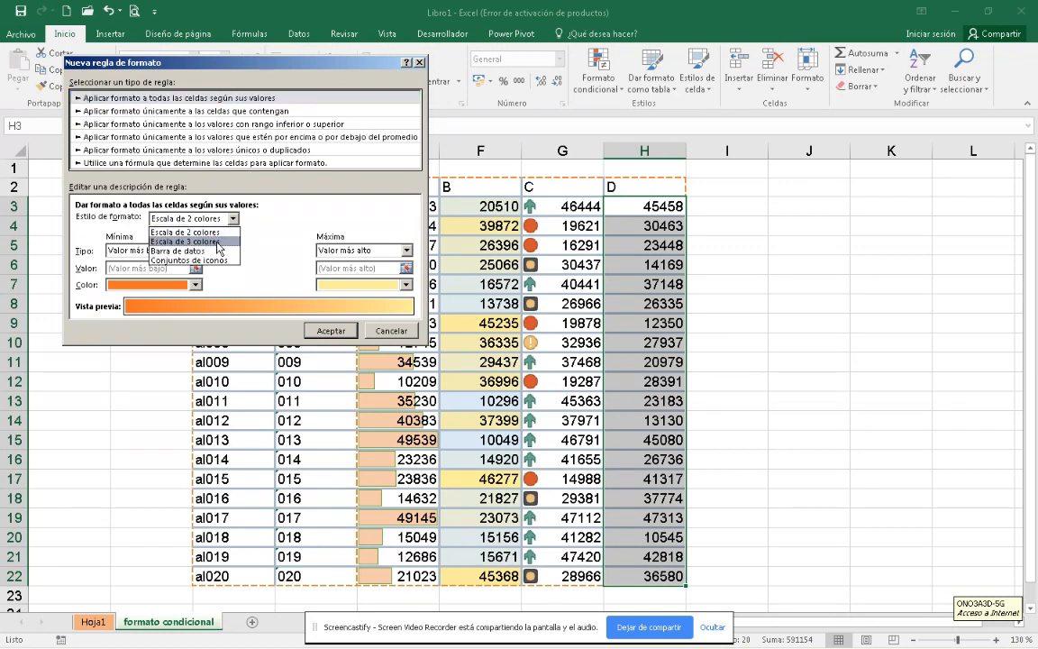
{"action": "left_click", "coordinate": [217, 243]}
{"action": "left_click", "coordinate": [234, 218]}
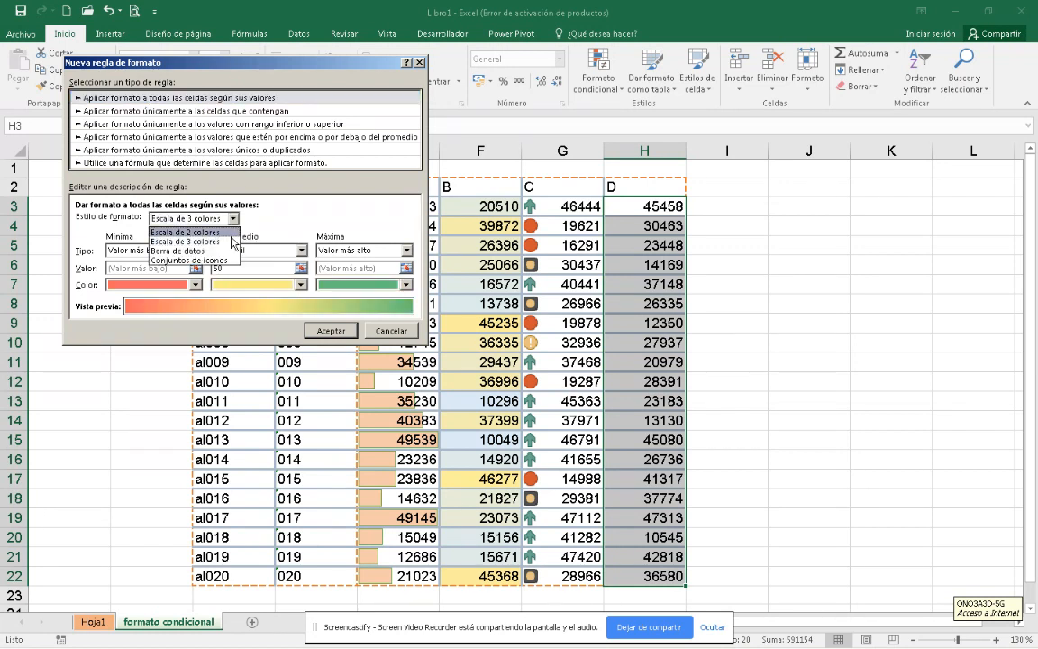
{"action": "left_click", "coordinate": [261, 271]}
{"action": "left_click", "coordinate": [276, 284]}
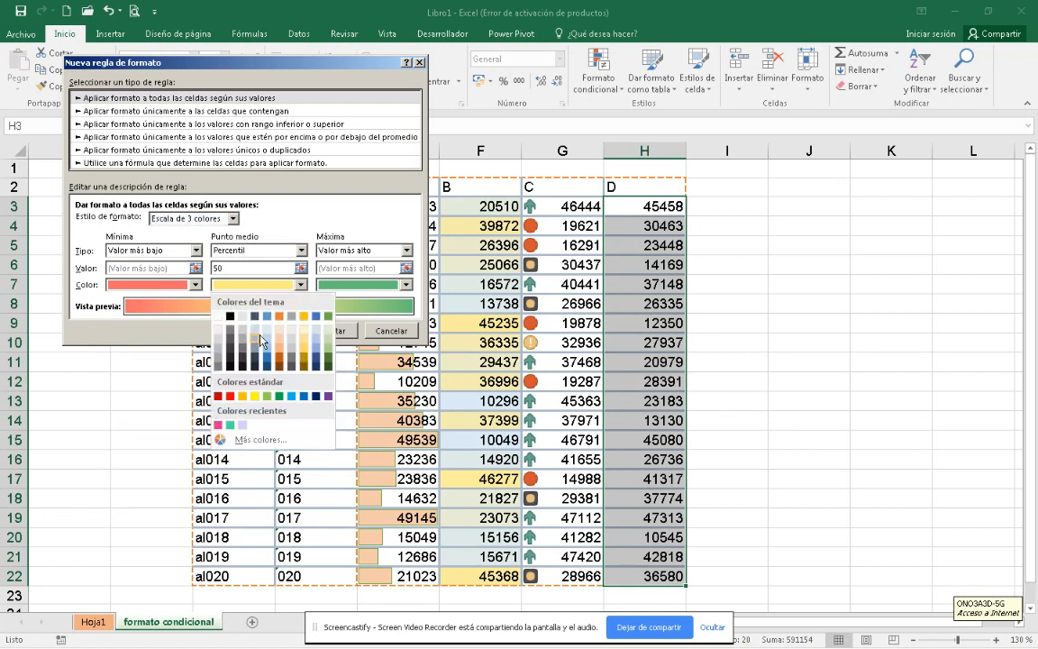
{"action": "left_click", "coordinate": [267, 341]}
Set the scale's minimum colour to orange and its maximum to gold, and apply the rule to H3:H22.
{"action": "left_click", "coordinate": [195, 285]}
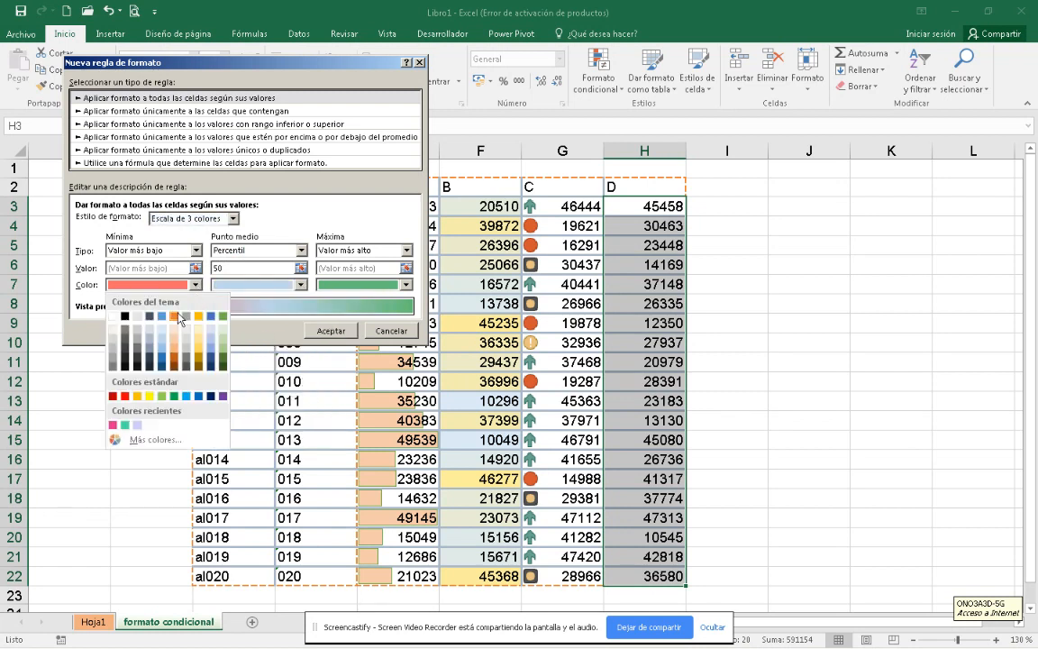
{"action": "left_click", "coordinate": [178, 323]}
{"action": "left_click", "coordinate": [369, 286]}
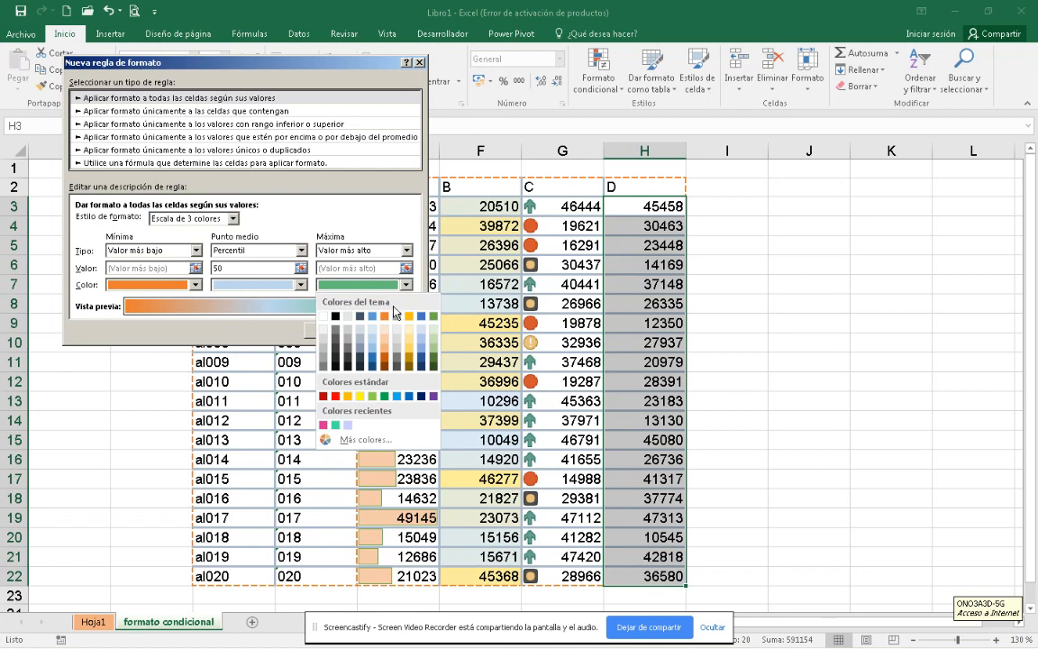
{"action": "left_click", "coordinate": [352, 343]}
{"action": "left_click", "coordinate": [332, 330]}
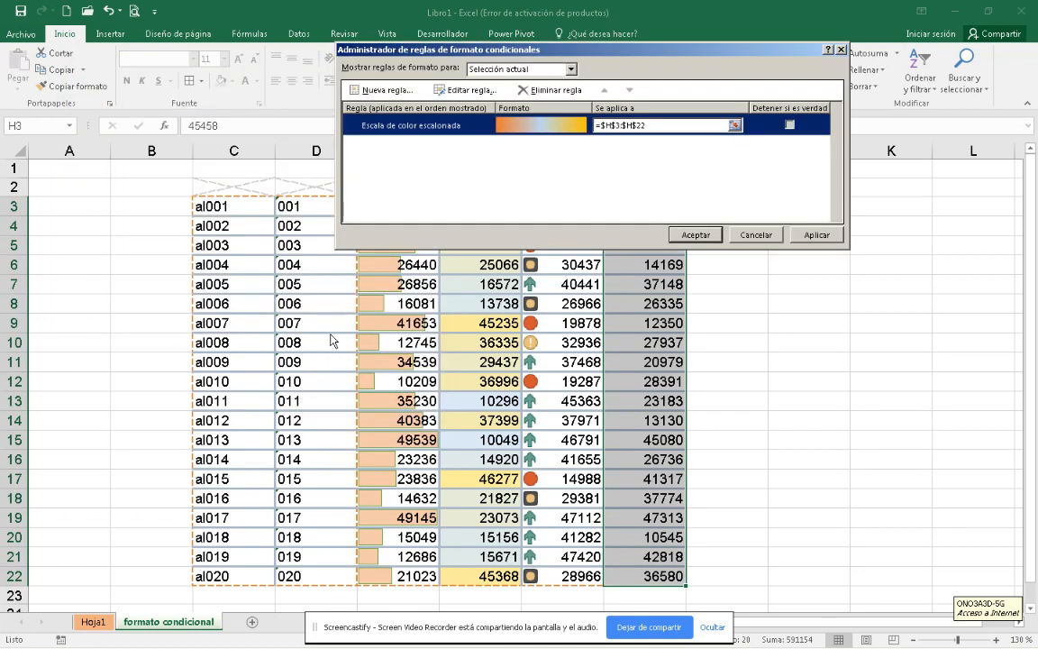
{"action": "left_click", "coordinate": [694, 235]}
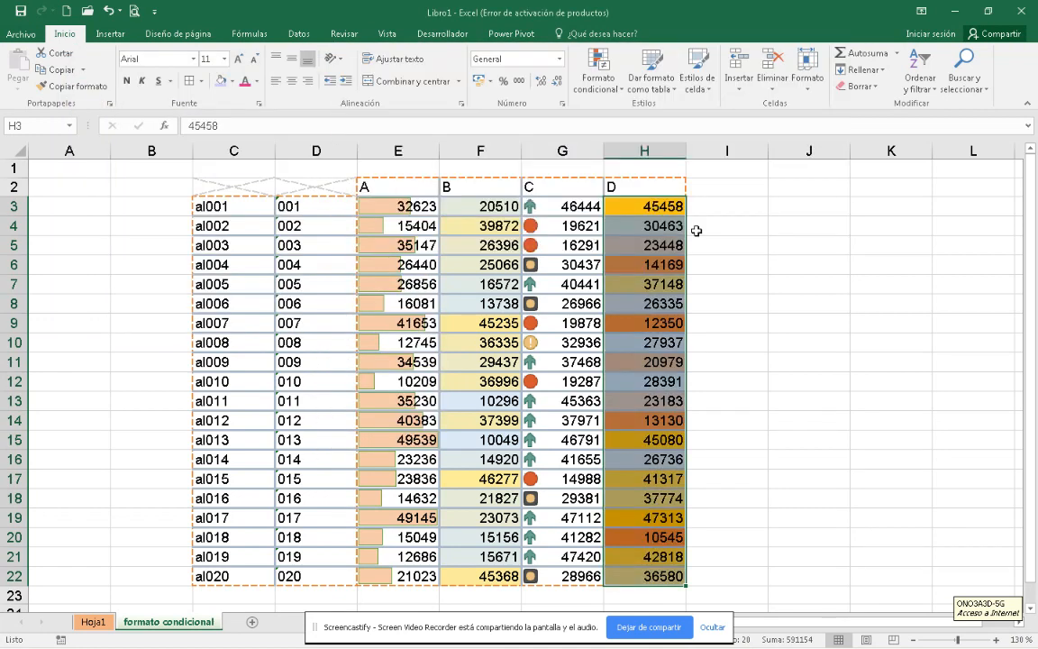
Reselect H3:H22 and open its three-colour scale rule for editing.
{"action": "left_click", "coordinate": [735, 302]}
{"action": "left_click_drag", "start_coordinate": [650, 207], "coordinate": [665, 577]}
{"action": "left_click", "coordinate": [599, 74]}
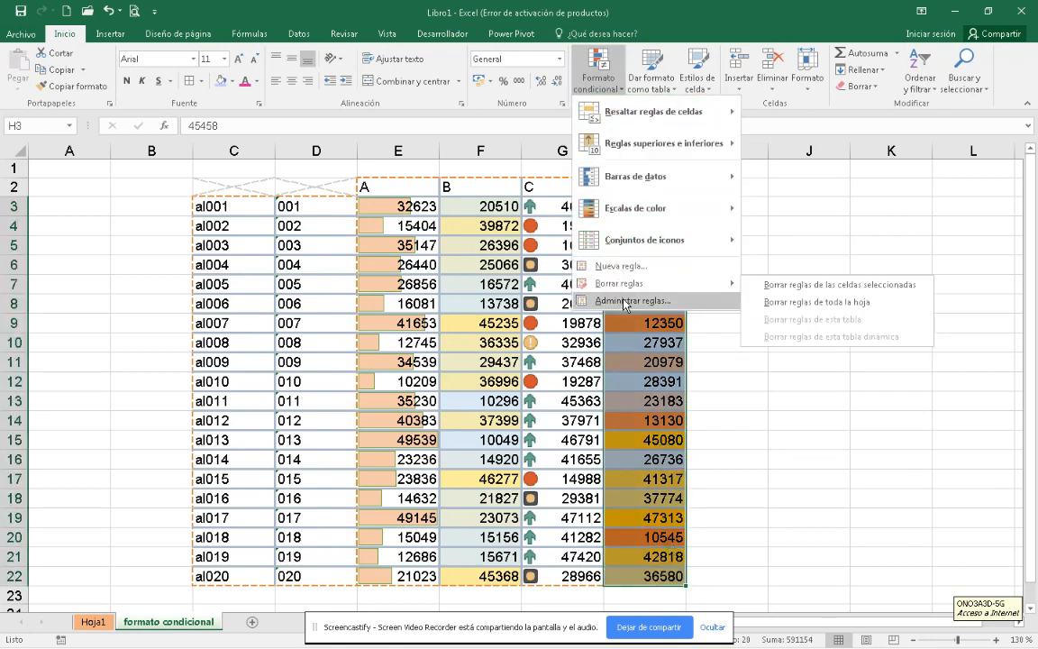
{"action": "left_click", "coordinate": [622, 299]}
{"action": "left_click", "coordinate": [455, 90]}
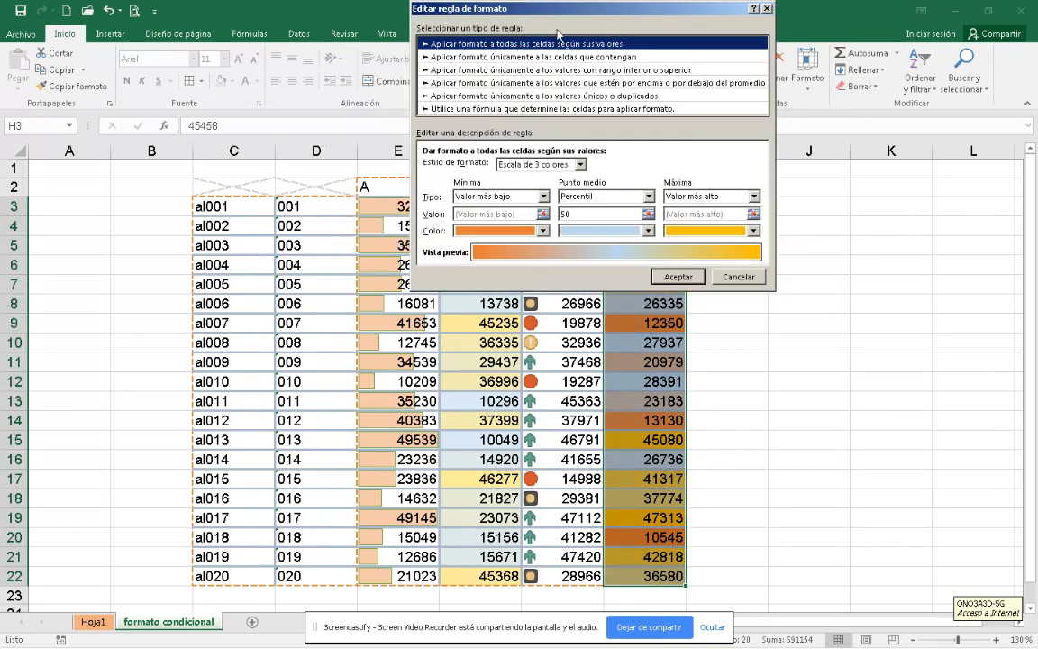
{"action": "left_click_drag", "start_coordinate": [857, 9], "coordinate": [270, 62]}
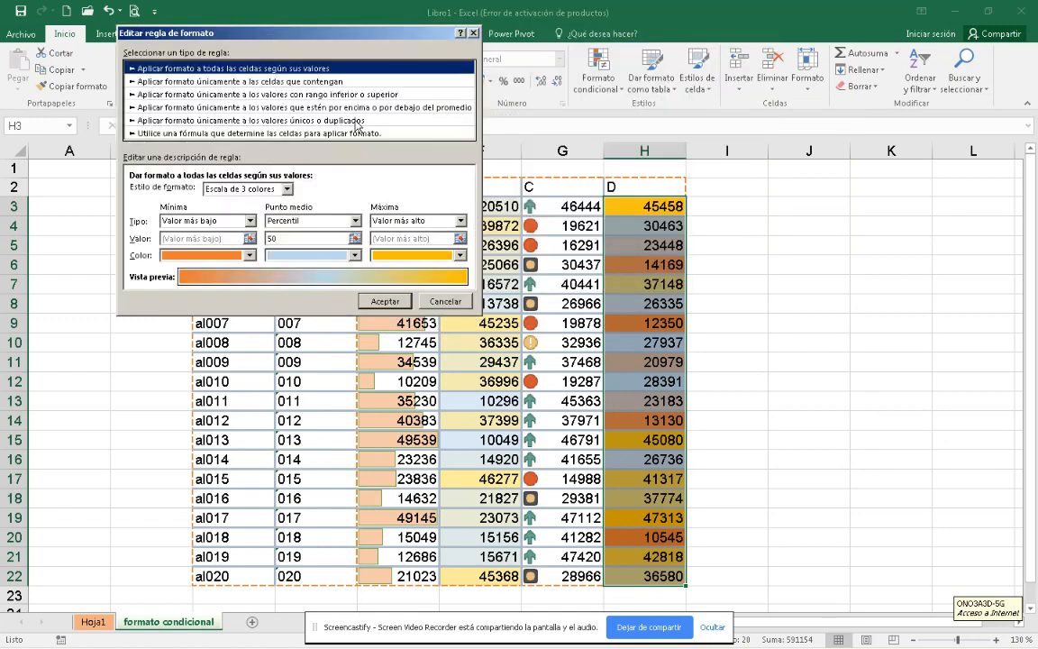
Try the data bar and icon set format styles in the H3:H22 rule.
{"action": "left_click", "coordinate": [275, 188]}
{"action": "left_click", "coordinate": [251, 219]}
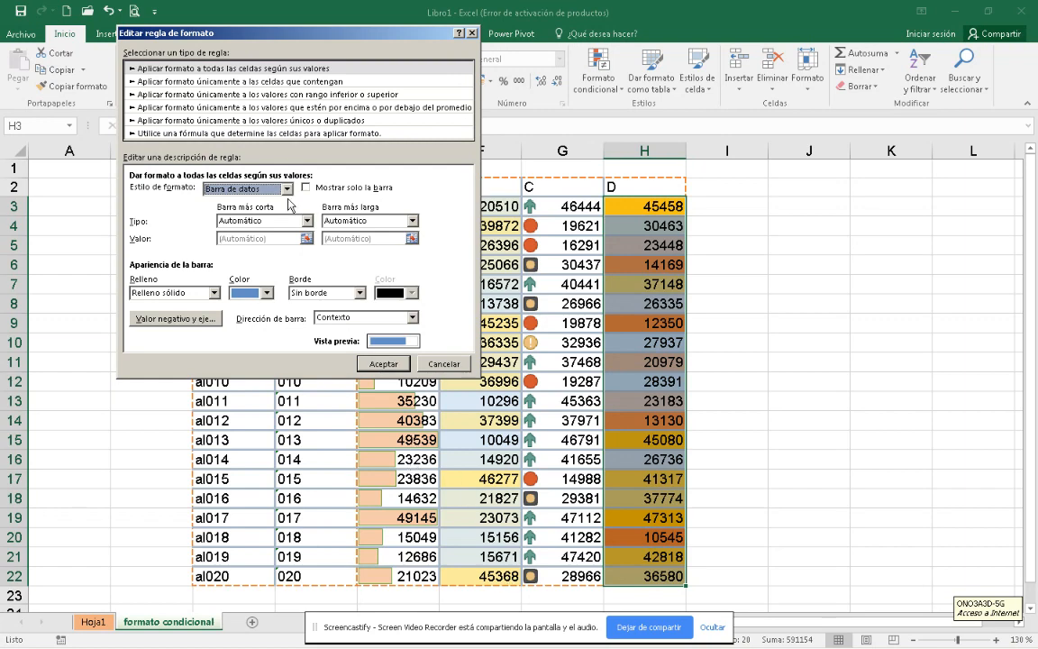
{"action": "left_click", "coordinate": [286, 189]}
{"action": "left_click", "coordinate": [278, 232]}
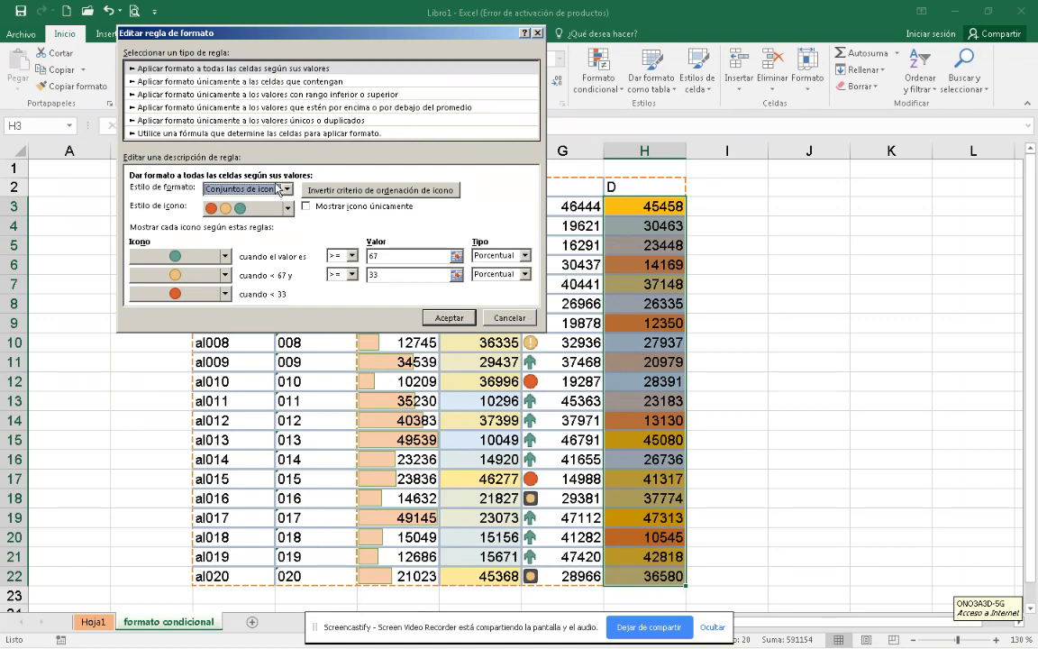
Change the H3:H22 rule to format only cells whose value is greater than or equal to 41000.
{"action": "left_click", "coordinate": [246, 82]}
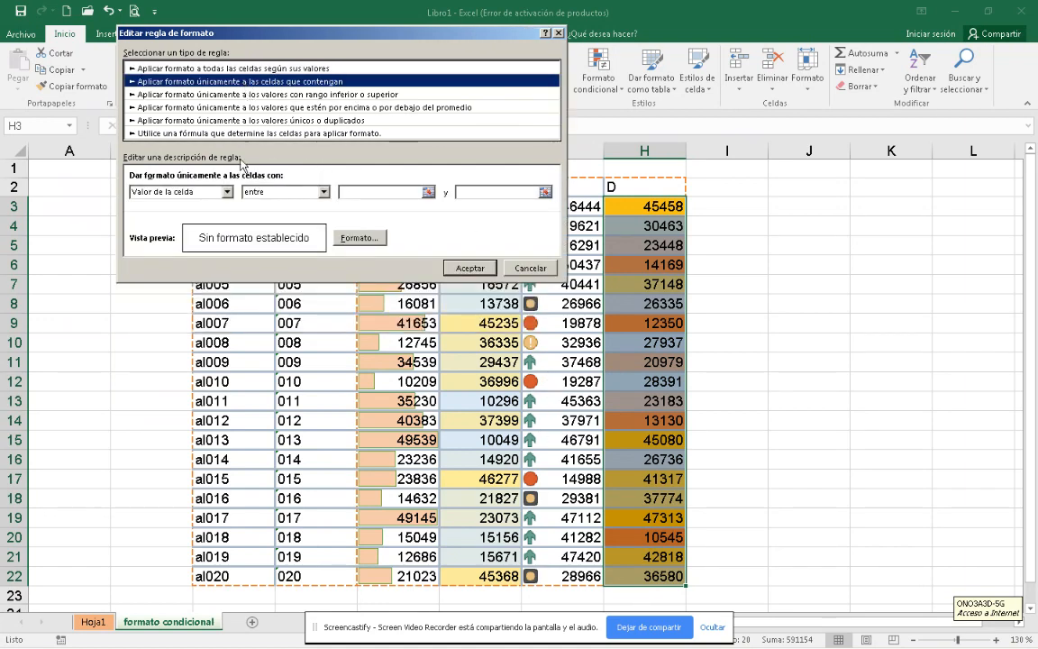
{"action": "left_click", "coordinate": [324, 192]}
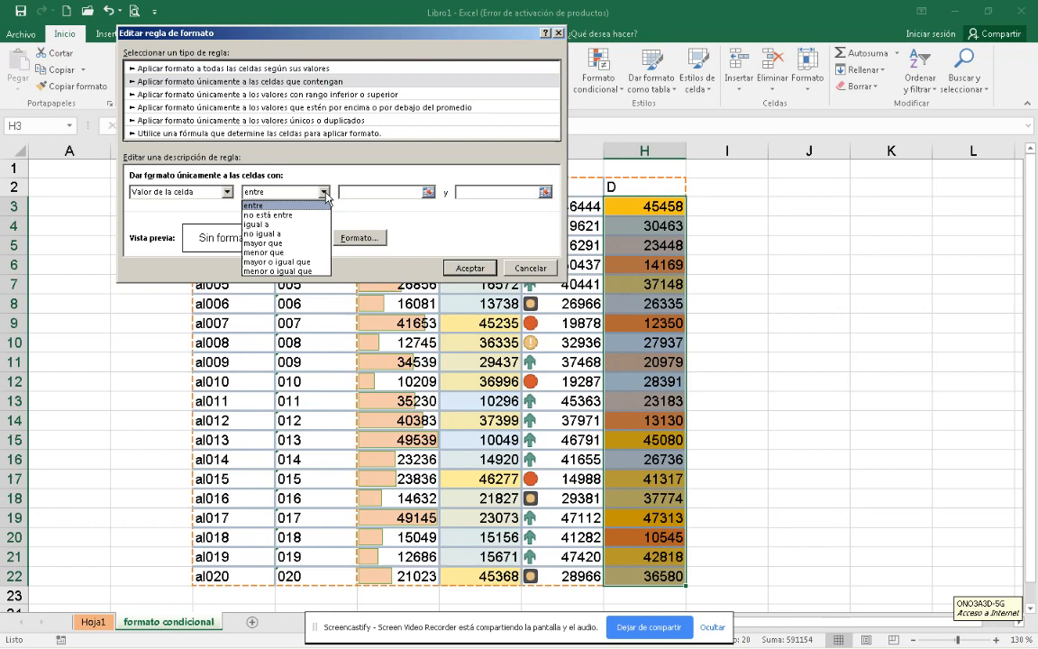
{"action": "left_click", "coordinate": [310, 263]}
{"action": "left_click", "coordinate": [383, 193]}
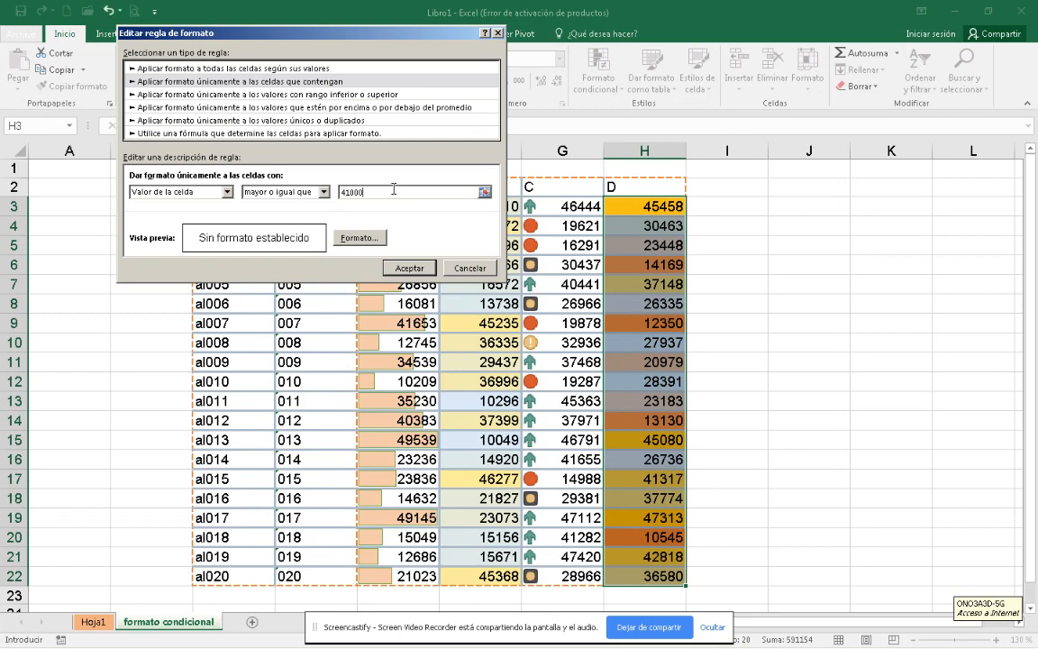
Give the rule's format a bold font style and a dark blue-grey outline border.
{"action": "left_click", "coordinate": [359, 238]}
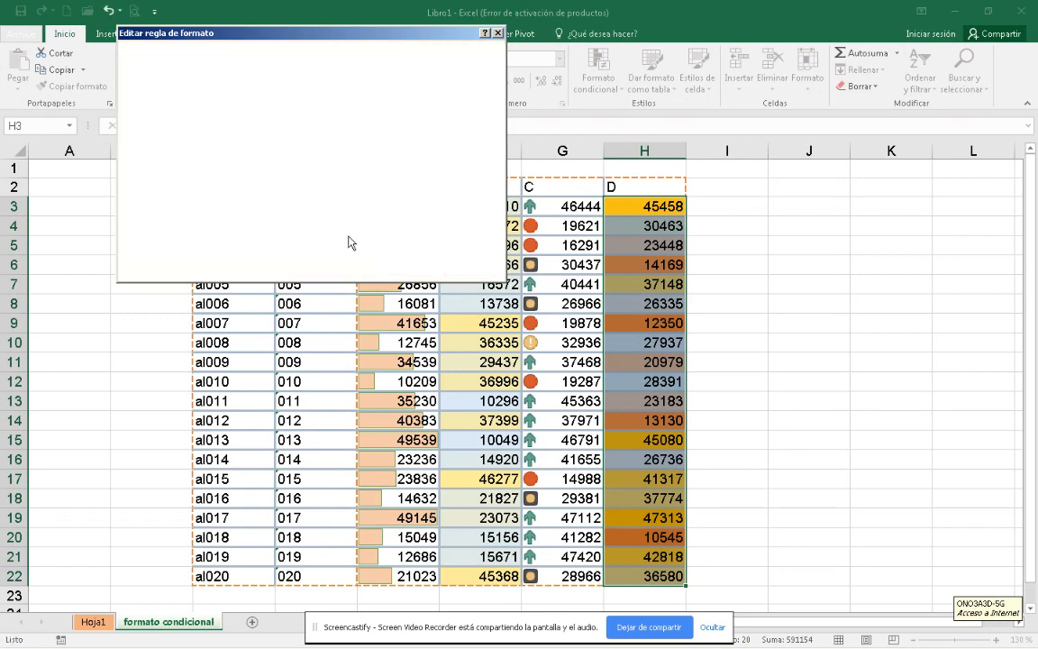
{"action": "left_click_drag", "start_coordinate": [598, 8], "coordinate": [273, 127]}
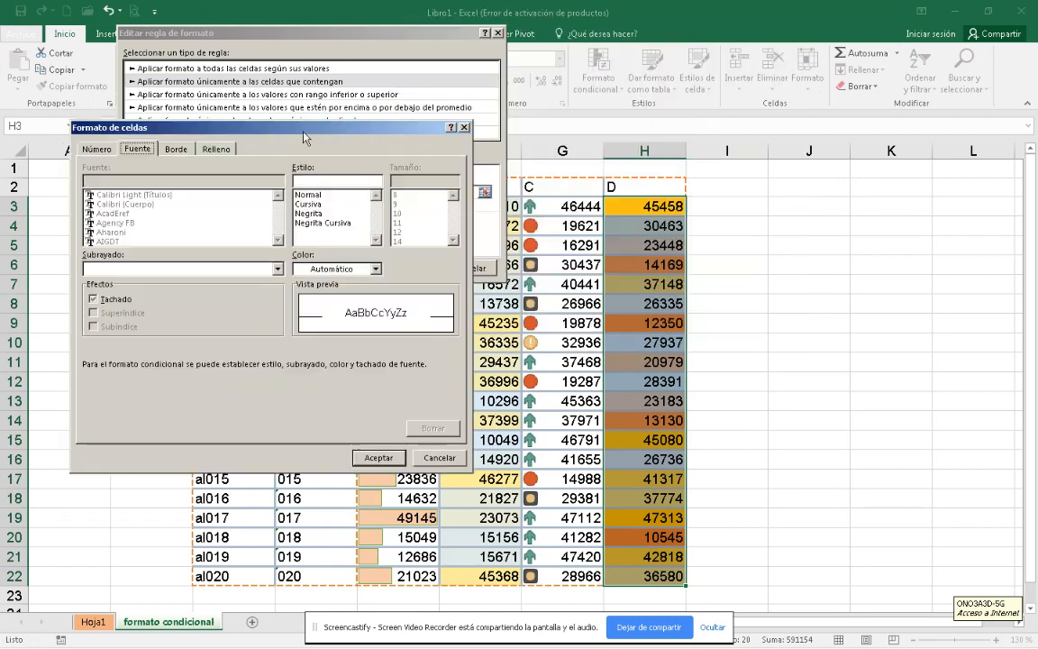
{"action": "left_click", "coordinate": [306, 213]}
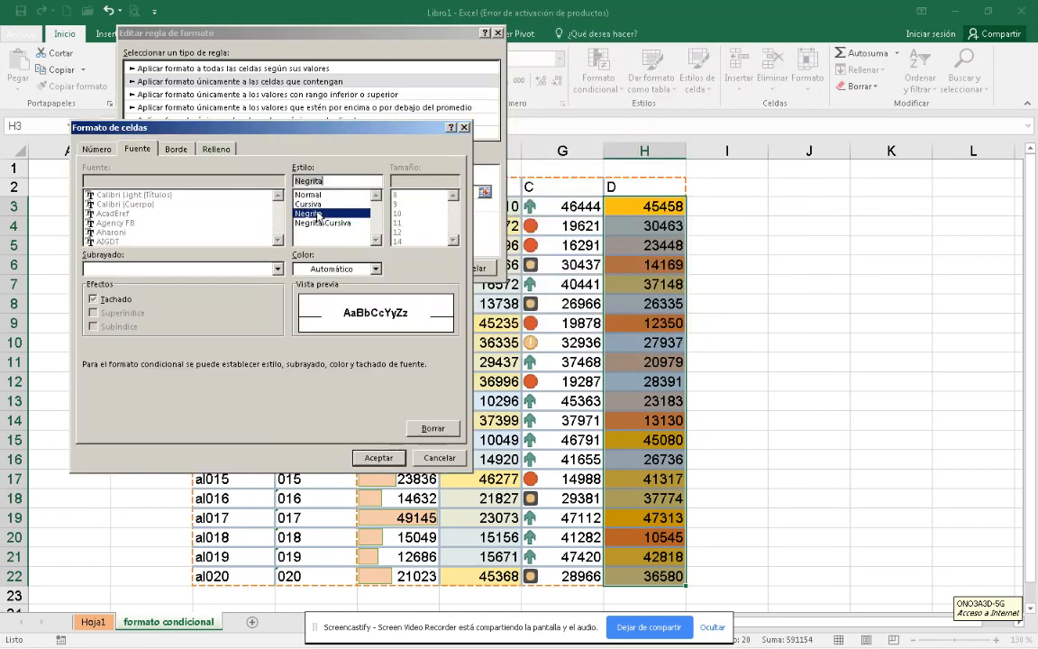
{"action": "left_click", "coordinate": [178, 150]}
{"action": "left_click", "coordinate": [275, 191]}
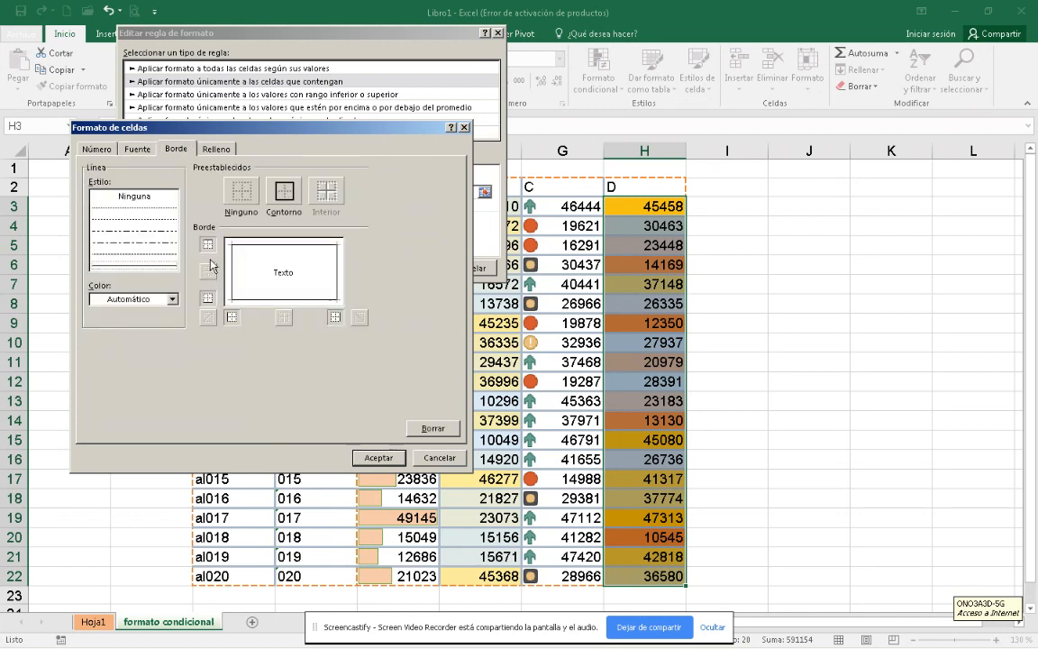
{"action": "left_click", "coordinate": [171, 298]}
{"action": "left_click", "coordinate": [142, 348]}
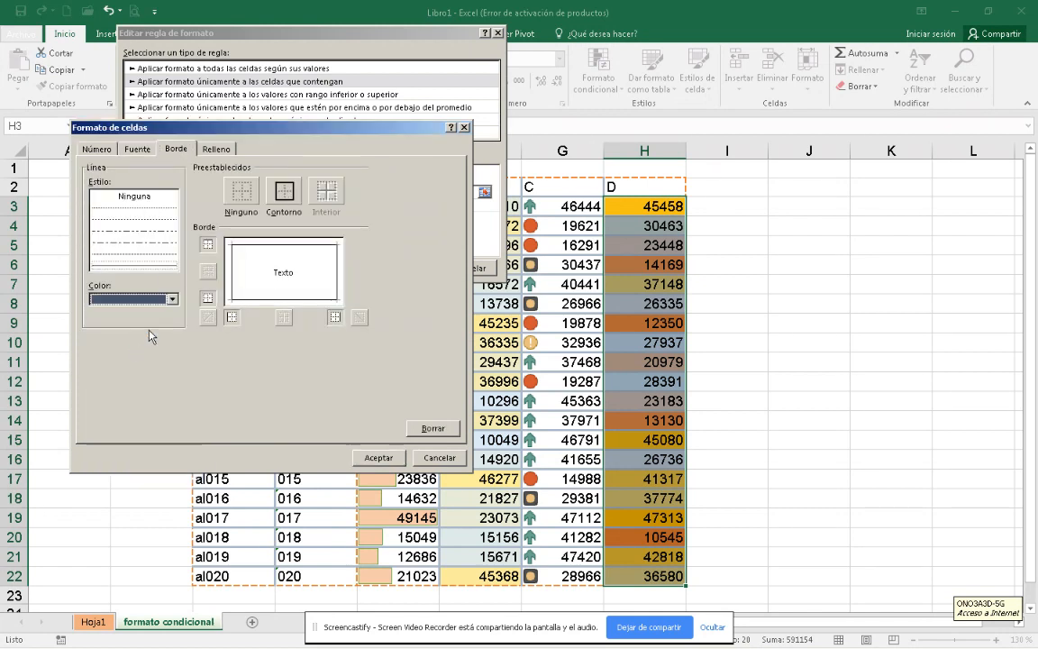
{"action": "left_click", "coordinate": [285, 192]}
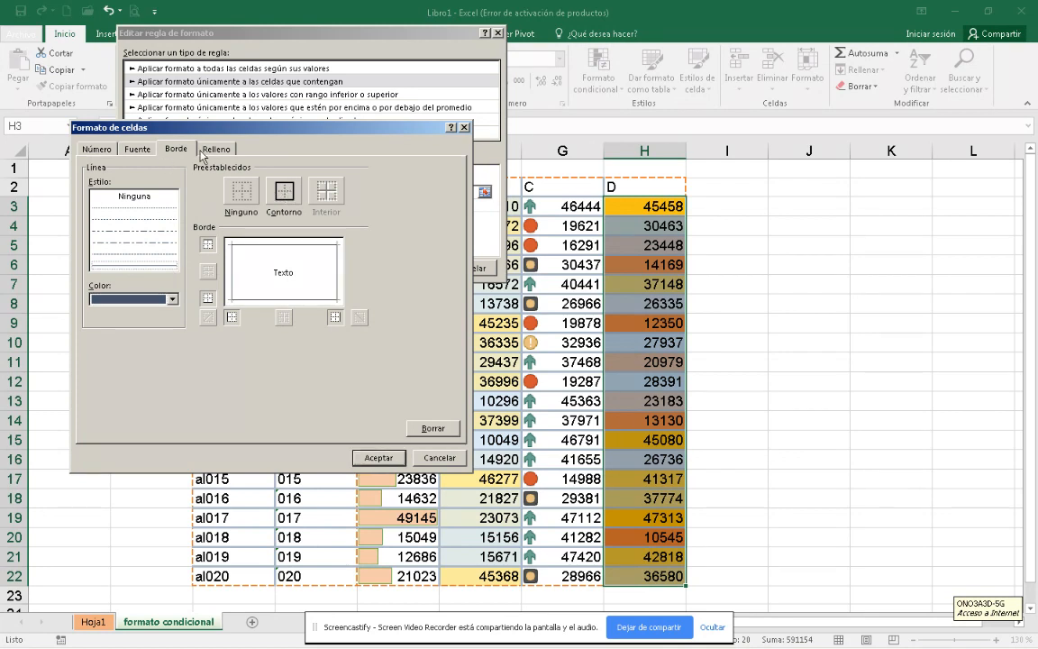
Set the rule's fill to grey and apply the rule to H3:H22.
{"action": "left_click", "coordinate": [216, 148]}
{"action": "left_click", "coordinate": [173, 202]}
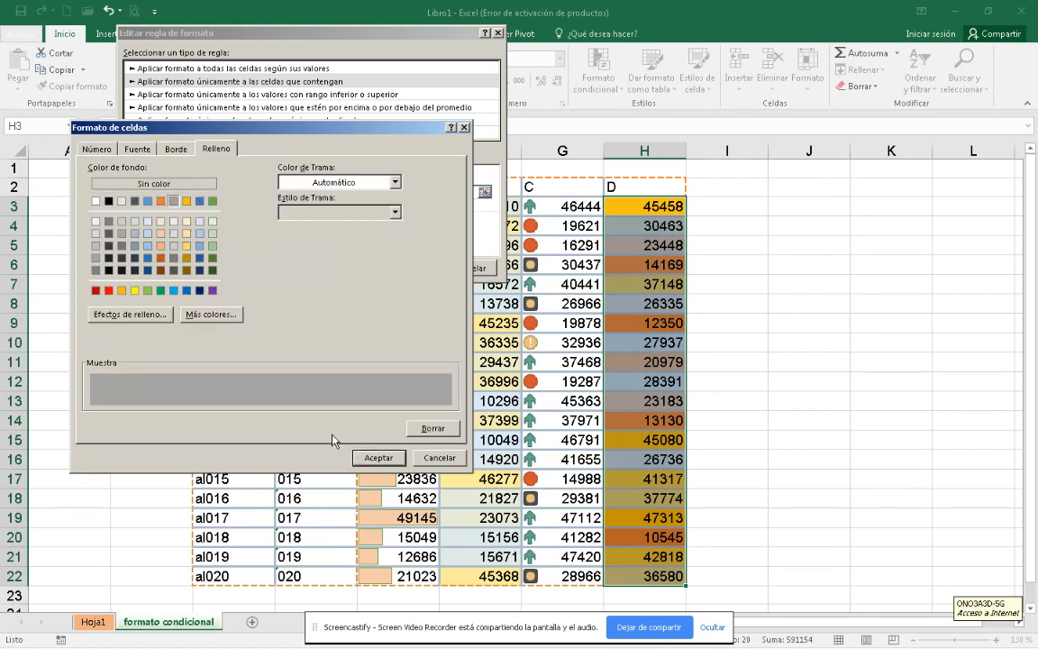
{"action": "left_click", "coordinate": [369, 459]}
{"action": "left_click", "coordinate": [393, 271]}
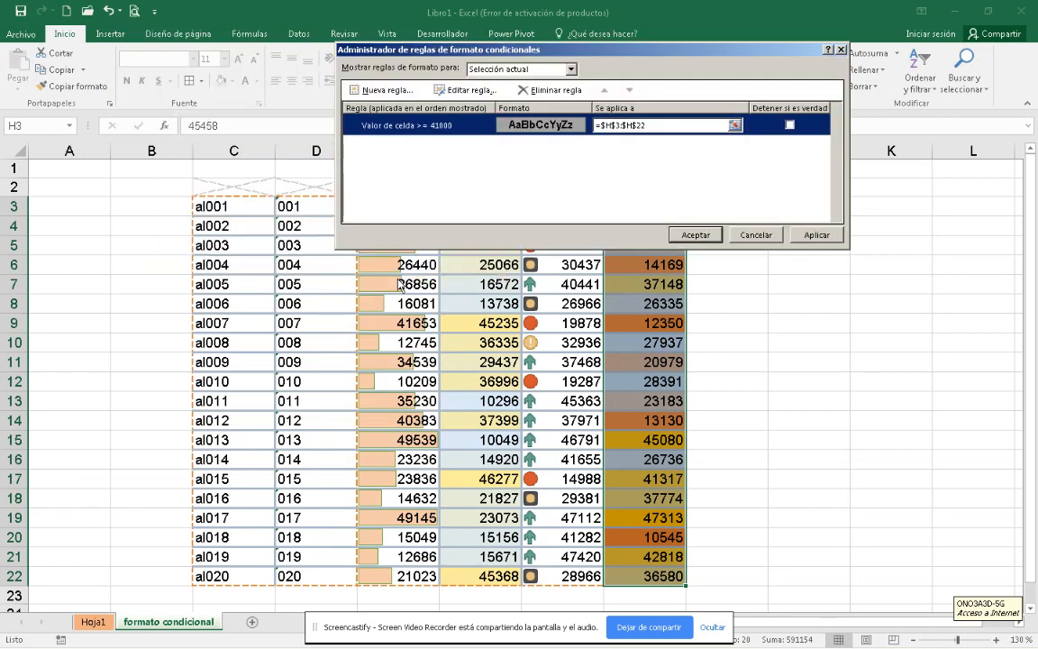
{"action": "left_click", "coordinate": [687, 234]}
{"action": "left_click", "coordinate": [730, 306]}
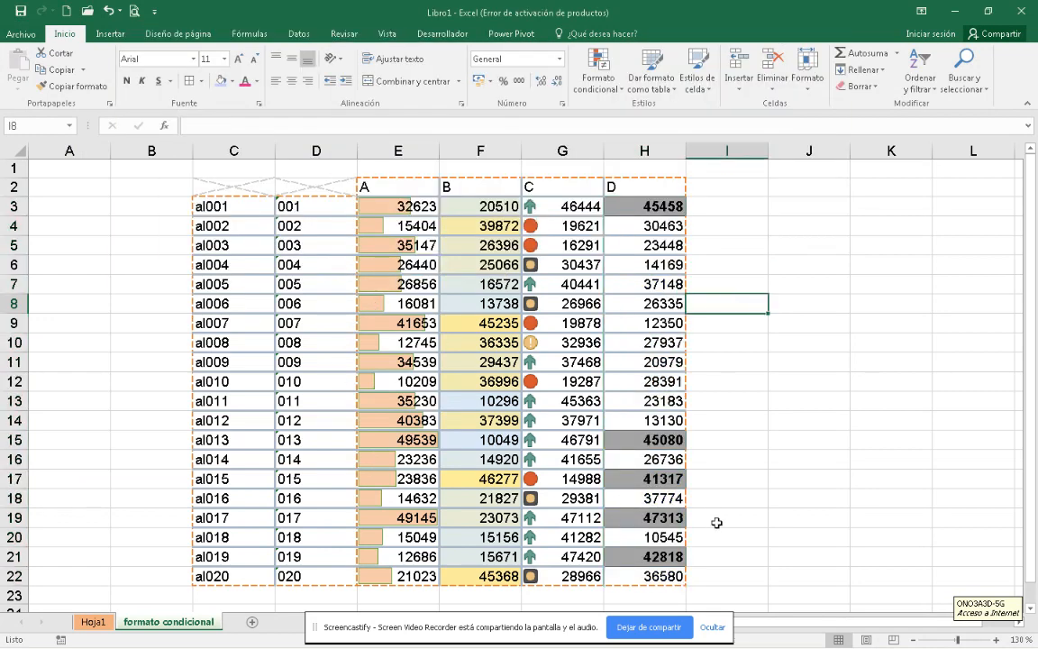
Reselect H3:H22 and open its cell-value rule for editing.
{"action": "left_click_drag", "start_coordinate": [639, 198], "coordinate": [642, 575]}
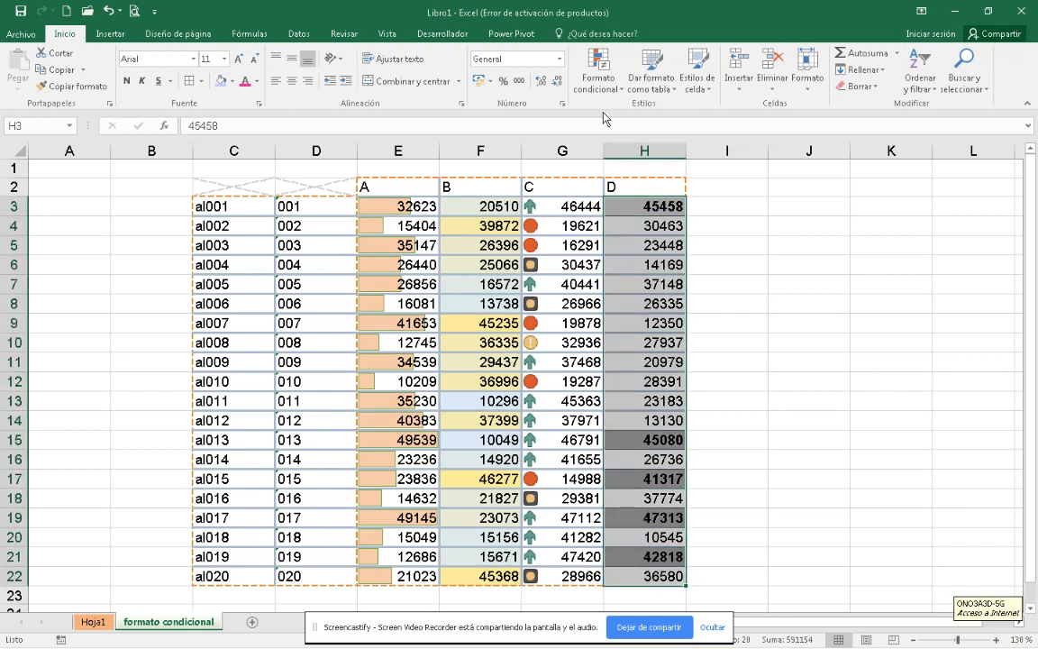
{"action": "left_click", "coordinate": [595, 76]}
{"action": "left_click", "coordinate": [618, 299]}
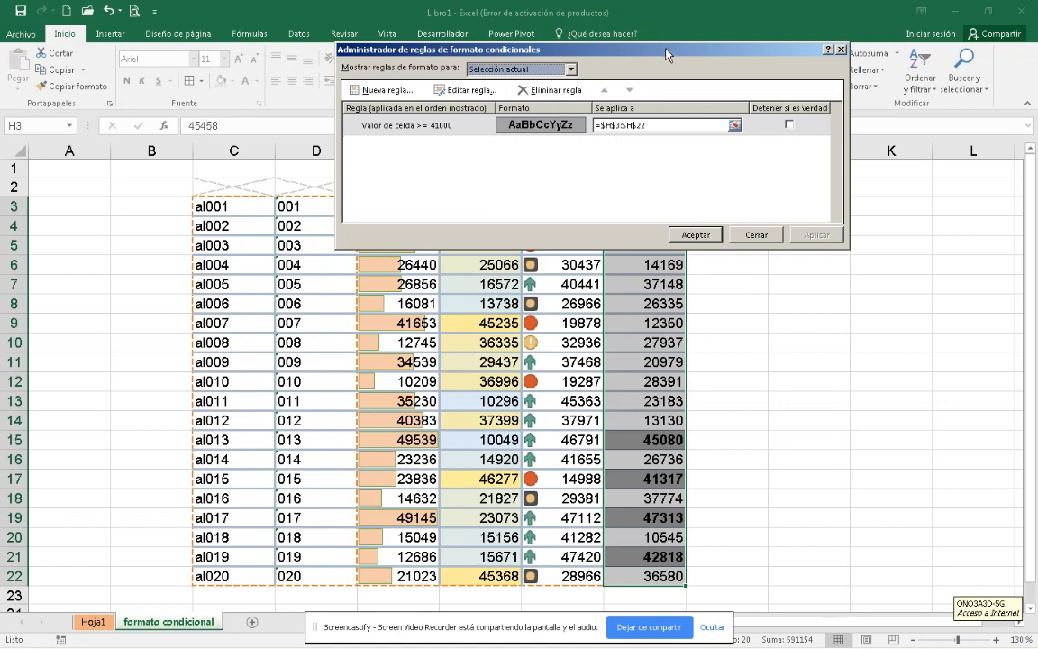
{"action": "left_click_drag", "start_coordinate": [599, 46], "coordinate": [397, 121]}
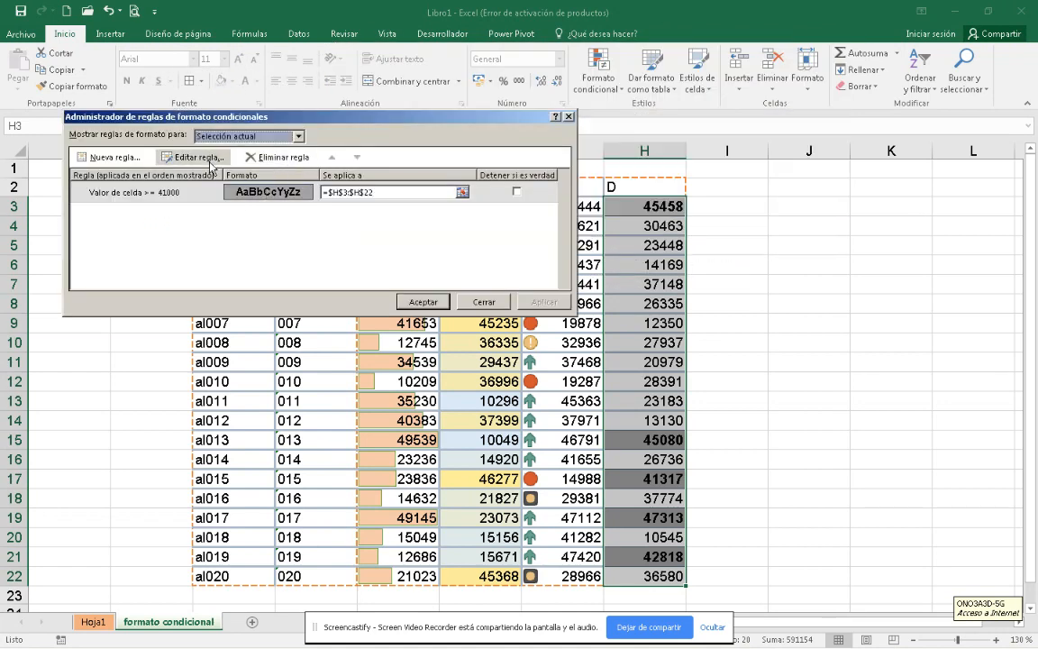
{"action": "left_click", "coordinate": [191, 156]}
Review the top/bottom rank, average, unique/duplicate and formula rule types, then close the rule without changing it.
{"action": "left_click", "coordinate": [206, 154]}
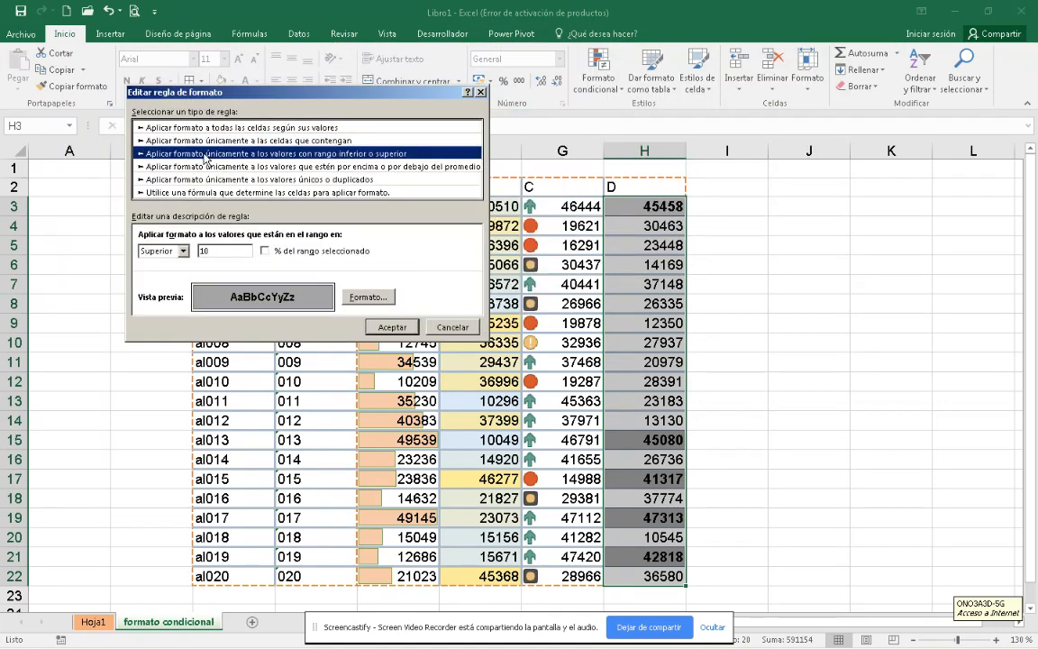
{"action": "left_click", "coordinate": [183, 252]}
{"action": "left_click", "coordinate": [186, 255]}
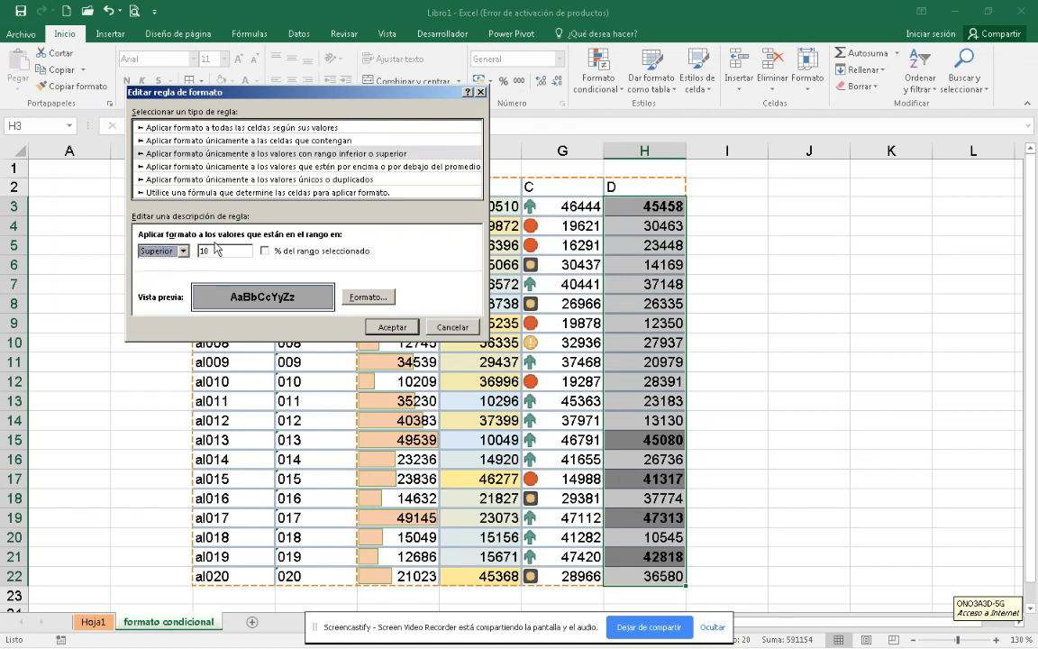
{"action": "left_click", "coordinate": [258, 142]}
{"action": "left_click", "coordinate": [257, 167]}
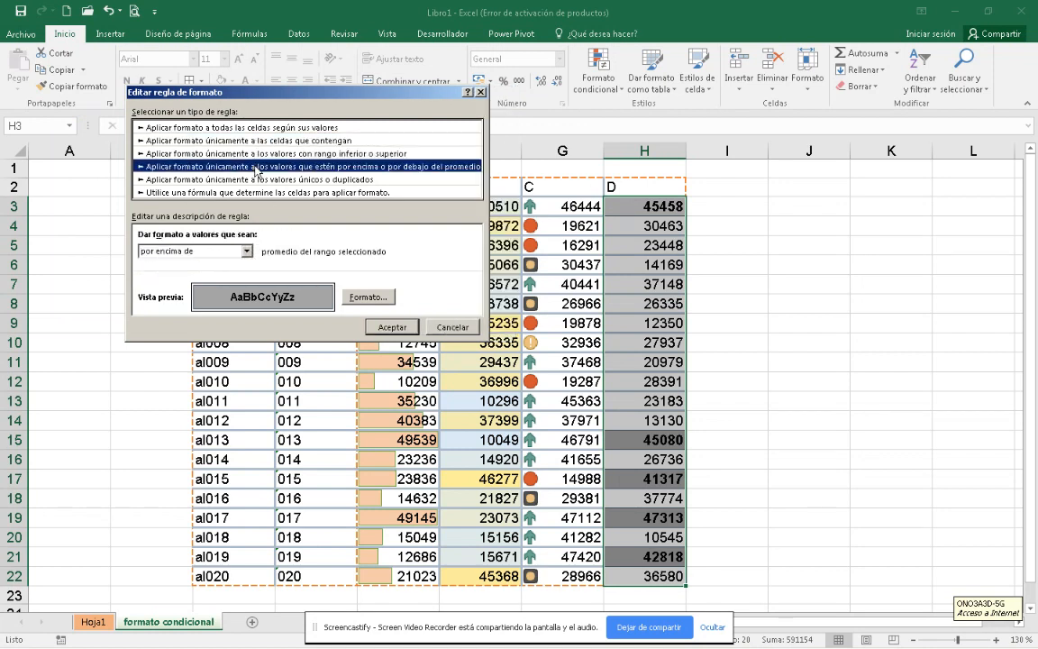
{"action": "left_click", "coordinate": [256, 179]}
{"action": "left_click", "coordinate": [257, 193]}
{"action": "left_click", "coordinate": [259, 181]}
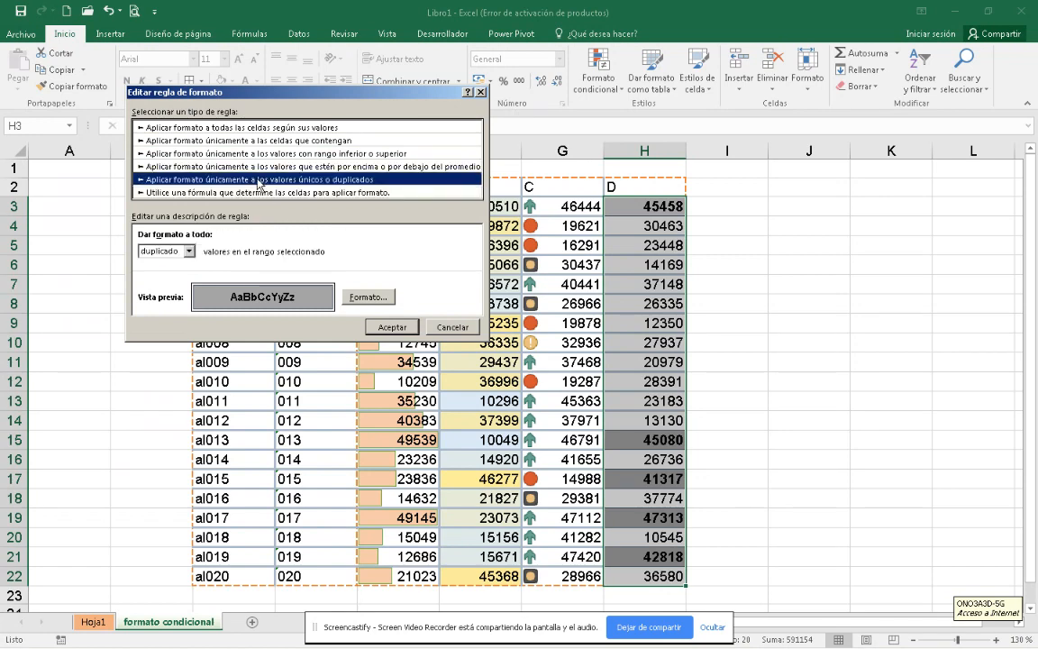
{"action": "left_click", "coordinate": [257, 167]}
{"action": "left_click", "coordinate": [234, 127]}
{"action": "left_click", "coordinate": [236, 153]}
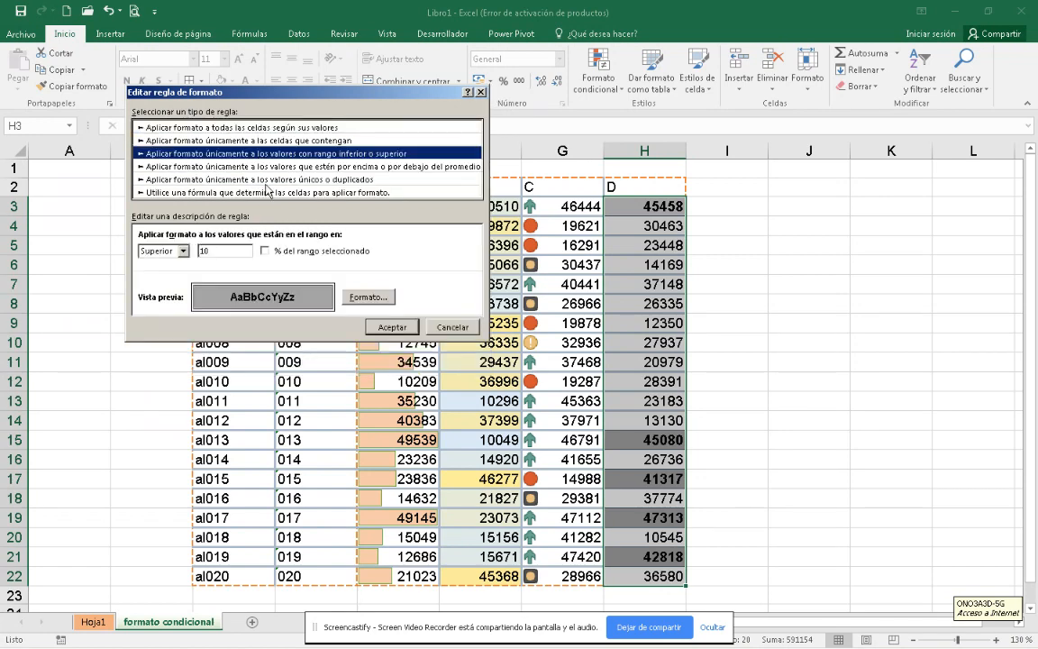
{"action": "left_click", "coordinate": [243, 179]}
{"action": "left_click", "coordinate": [448, 327]}
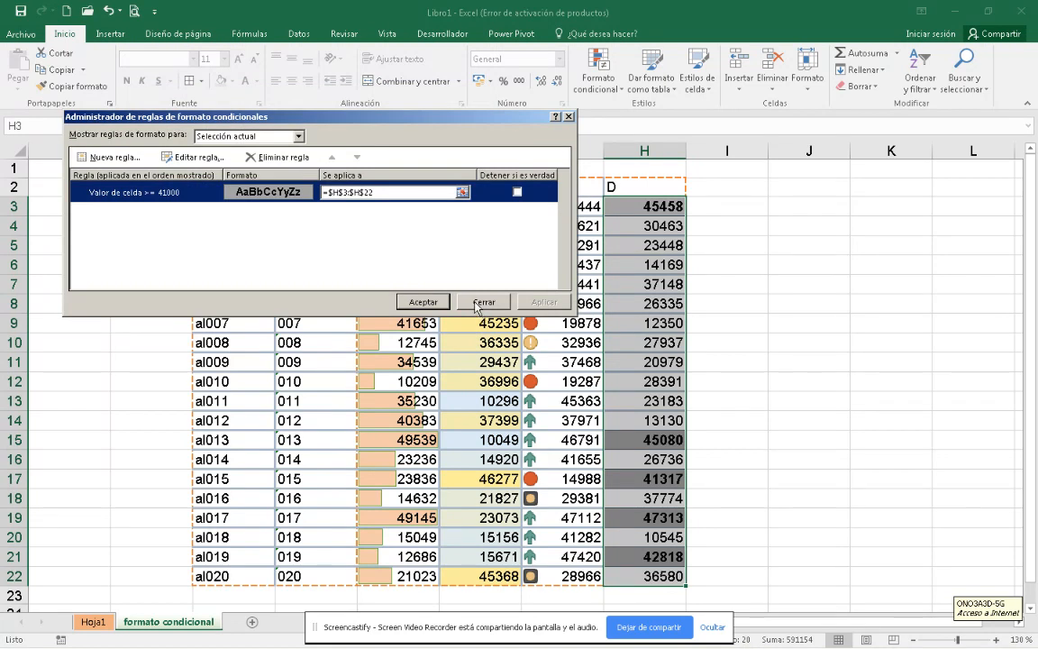
{"action": "left_click", "coordinate": [423, 302]}
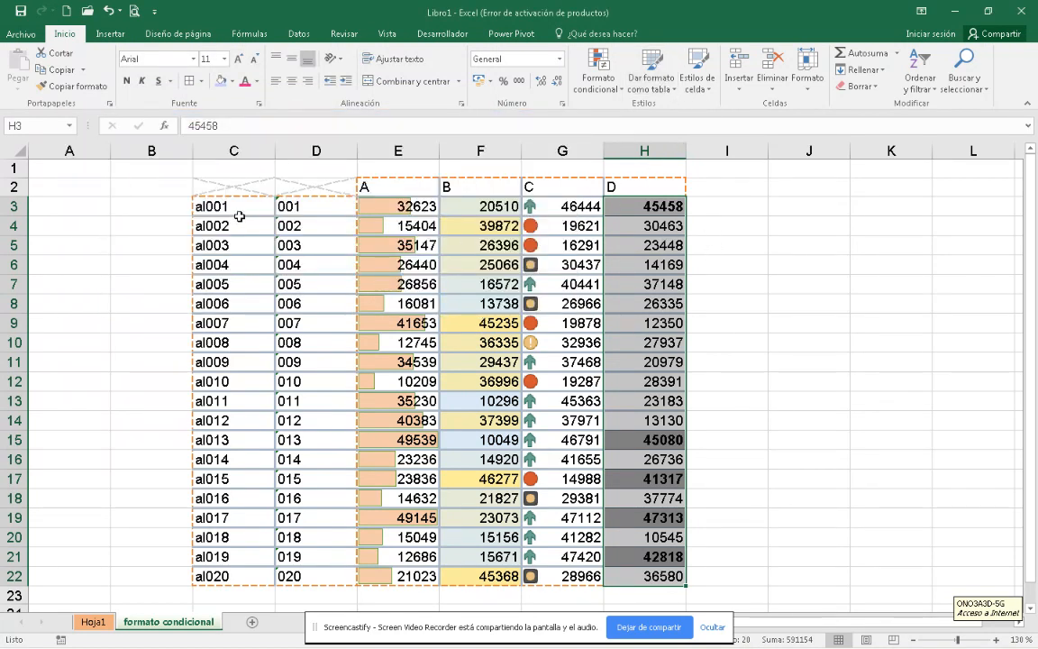
Format C3:H22 as a table with headers in the medium blue-header, grey-banded style, converting header formulas to static text.
{"action": "left_click_drag", "start_coordinate": [208, 203], "coordinate": [676, 570]}
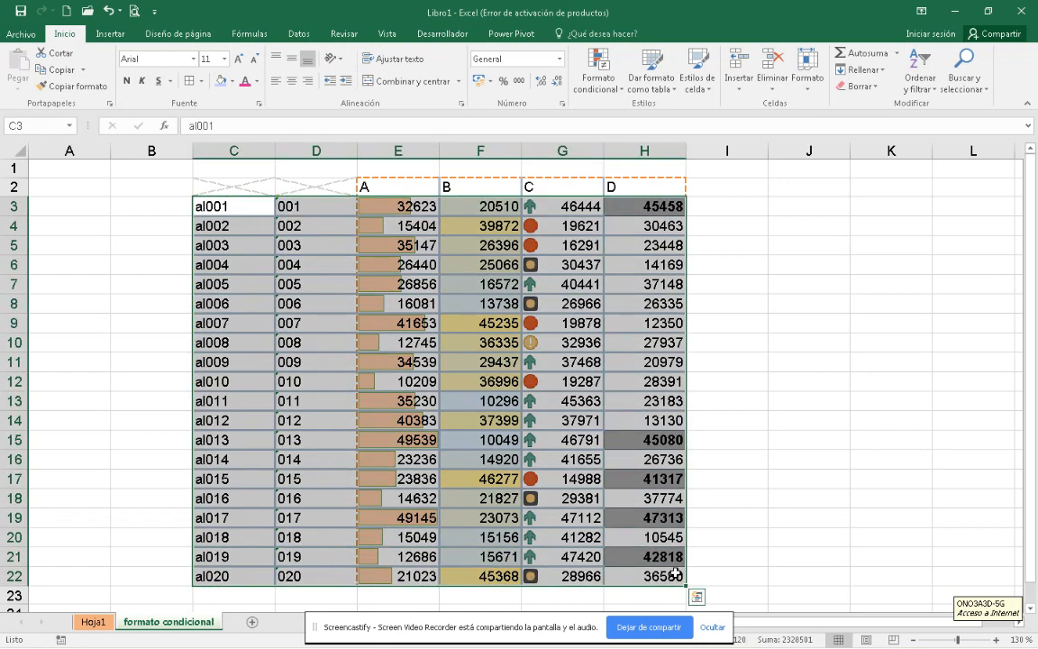
{"action": "left_click", "coordinate": [665, 83]}
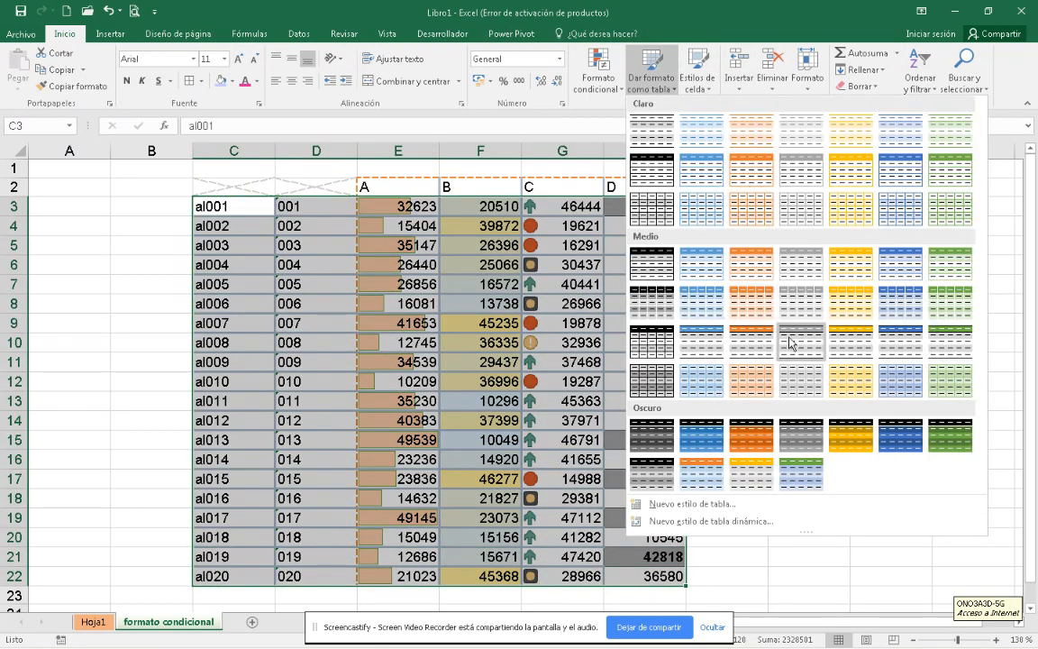
{"action": "left_click", "coordinate": [646, 305]}
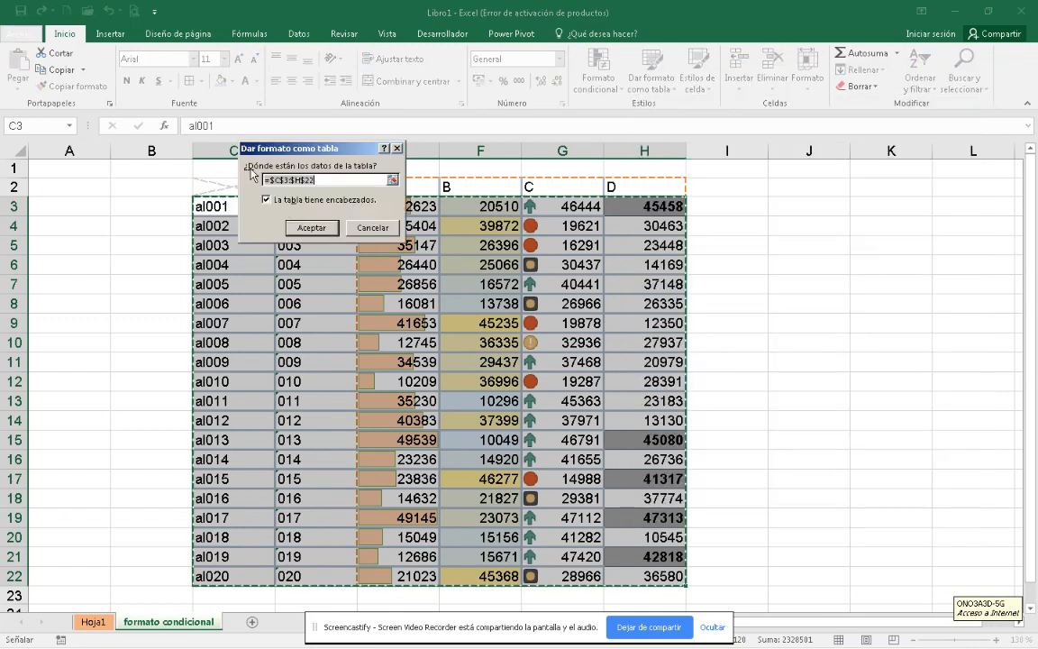
{"action": "left_click", "coordinate": [311, 228]}
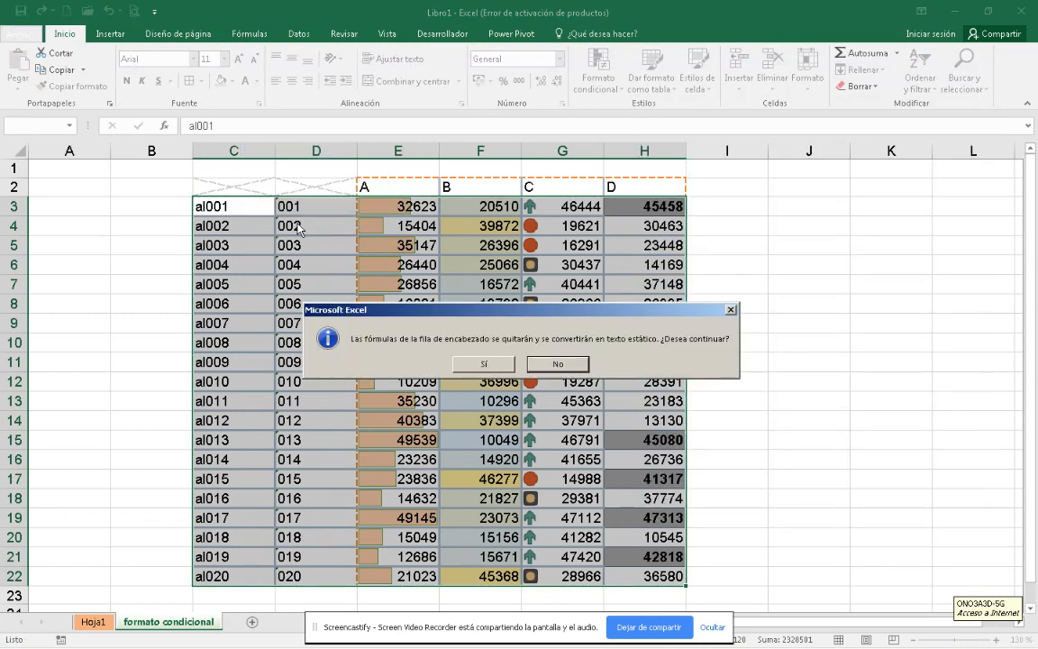
{"action": "left_click", "coordinate": [504, 372]}
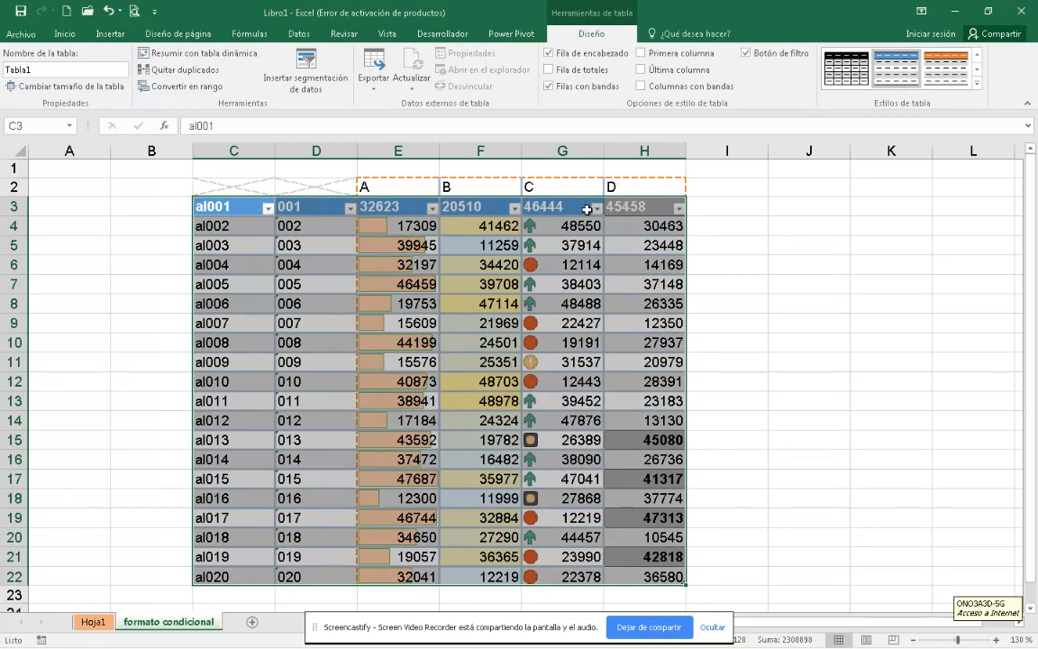
{"action": "left_click", "coordinate": [458, 266]}
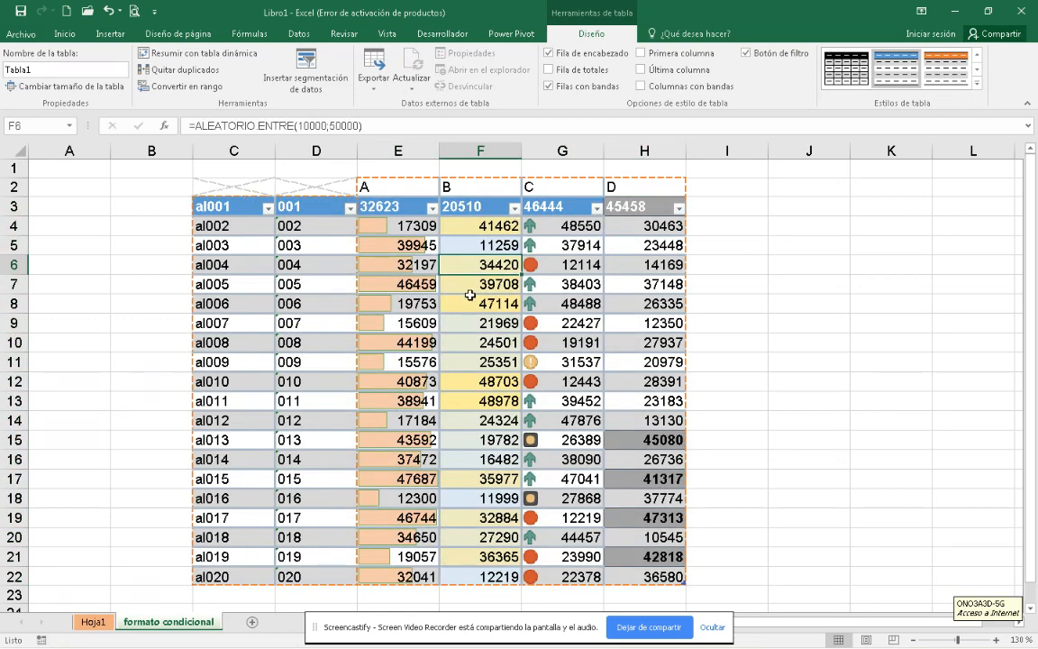
Check the student-code column's filter options, then filter column E to values greater than 25000.
{"action": "left_click", "coordinate": [267, 208]}
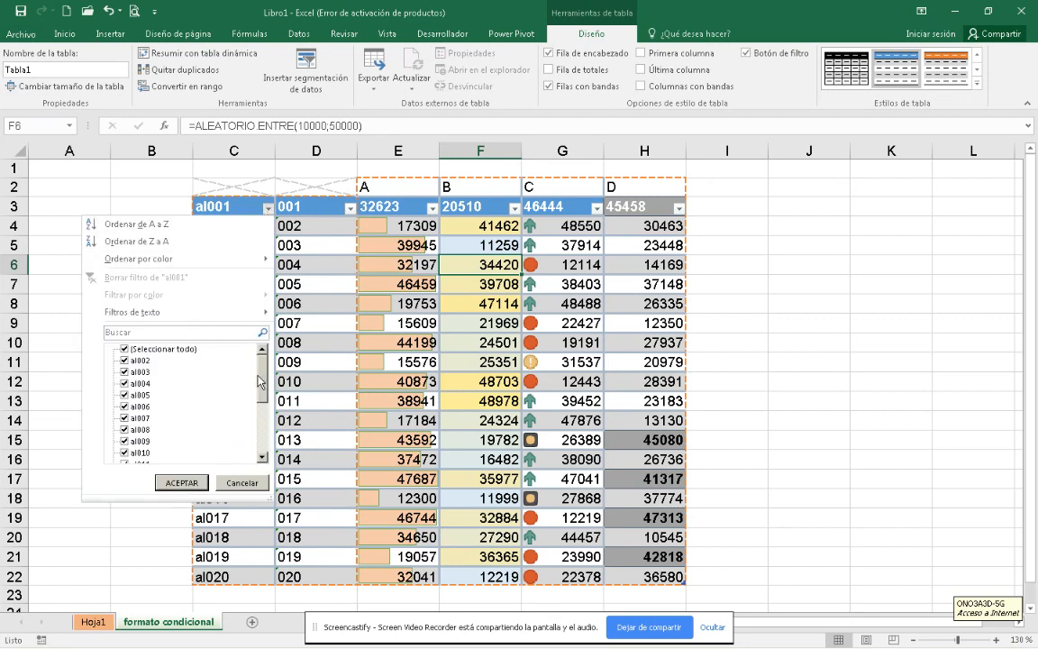
{"action": "left_click", "coordinate": [260, 477]}
{"action": "left_click", "coordinate": [432, 207]}
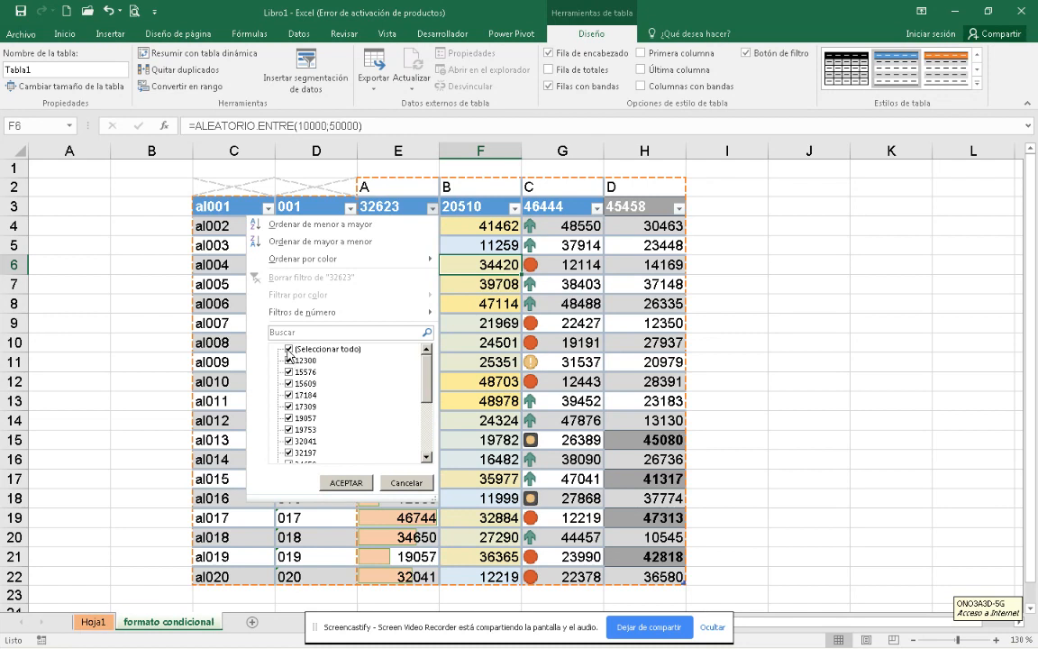
{"action": "left_click", "coordinate": [288, 350]}
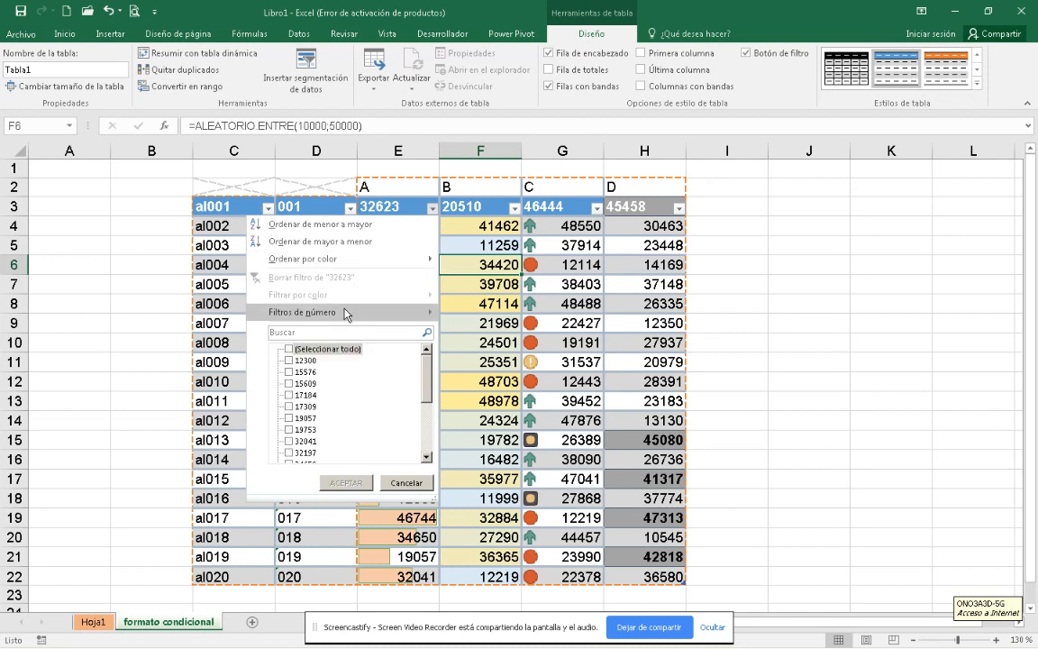
{"action": "mouse_move", "coordinate": [415, 312]}
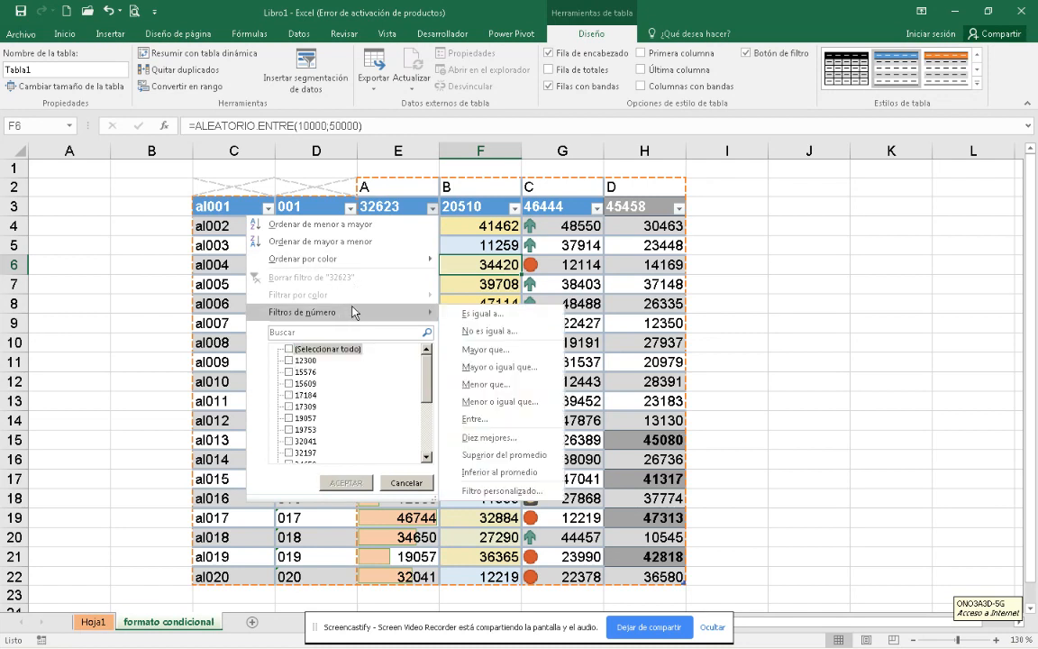
{"action": "left_click", "coordinate": [477, 349]}
{"action": "type", "text": "25000"}
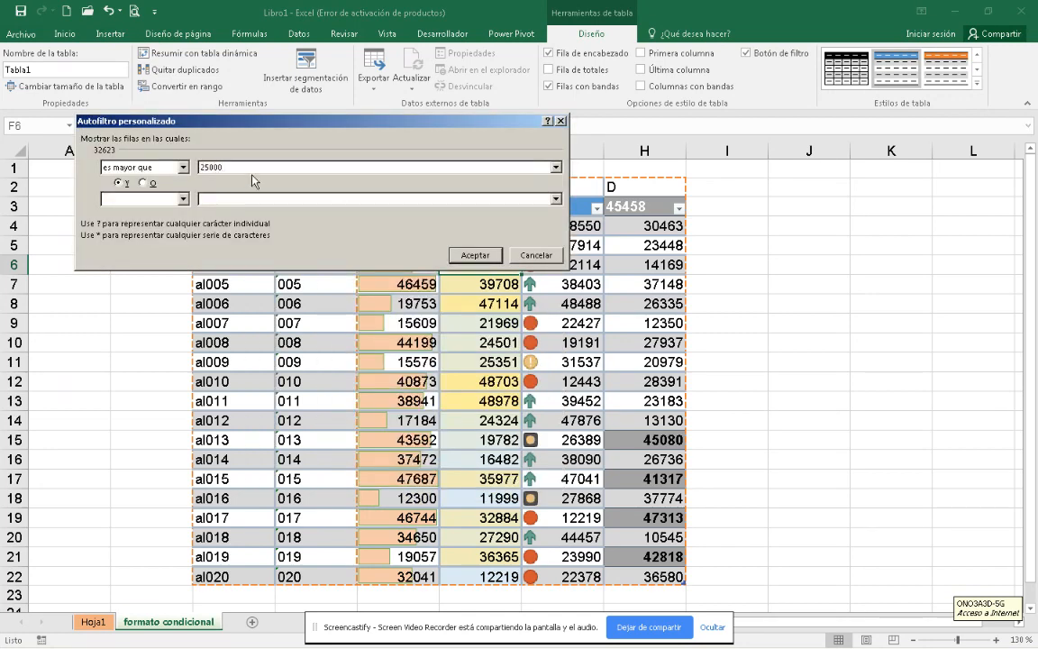
{"action": "left_click", "coordinate": [475, 255]}
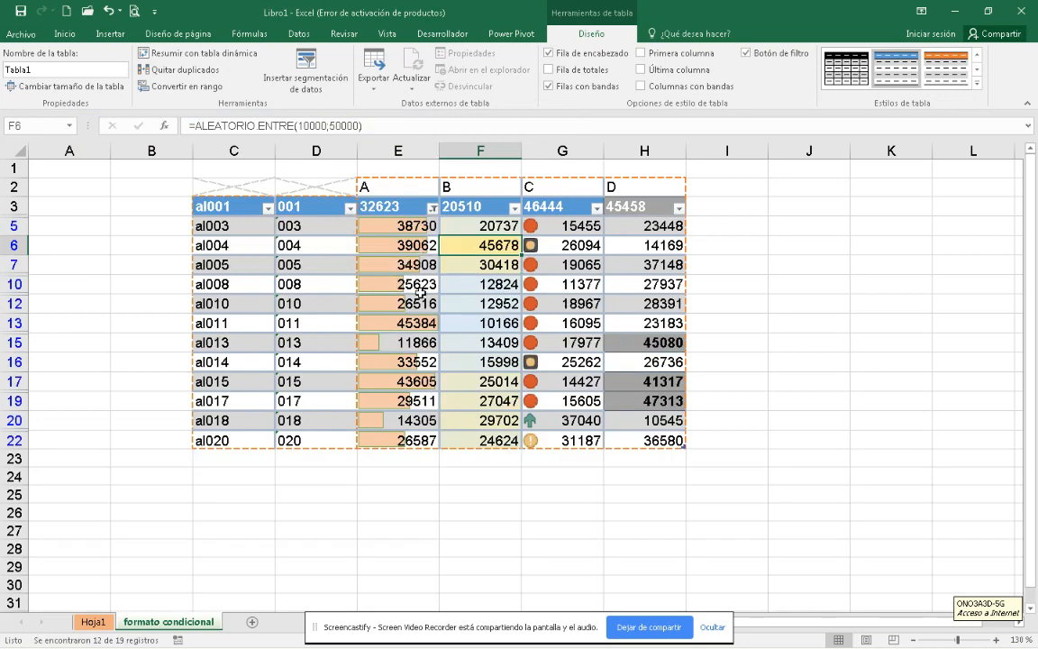
Filter column F to values between 20000 and 40000.
{"action": "left_click", "coordinate": [514, 210]}
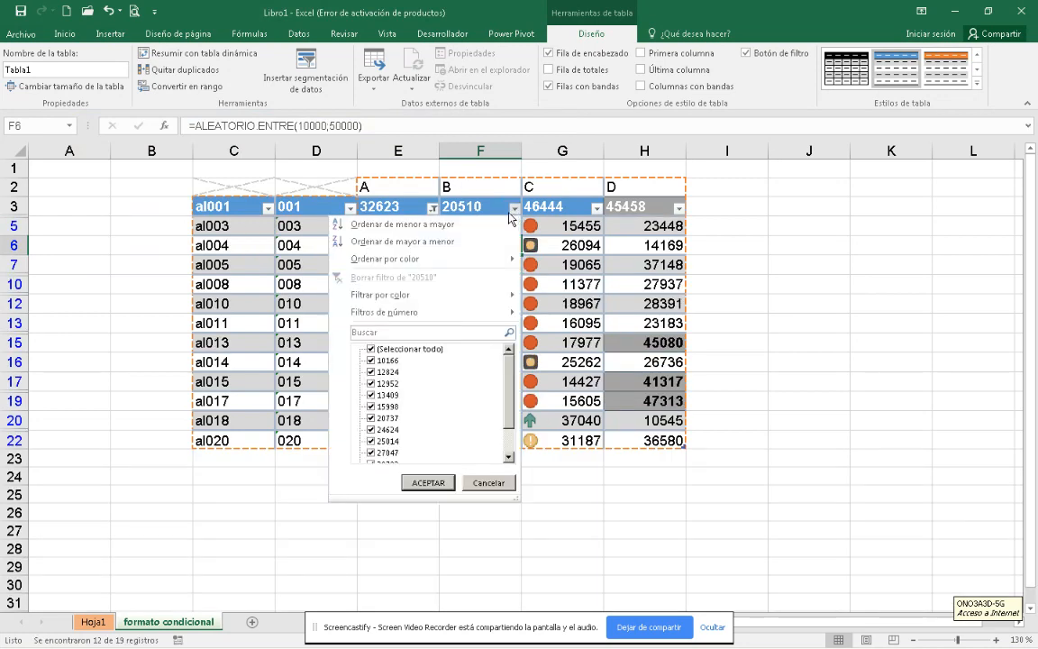
{"action": "mouse_move", "coordinate": [442, 314]}
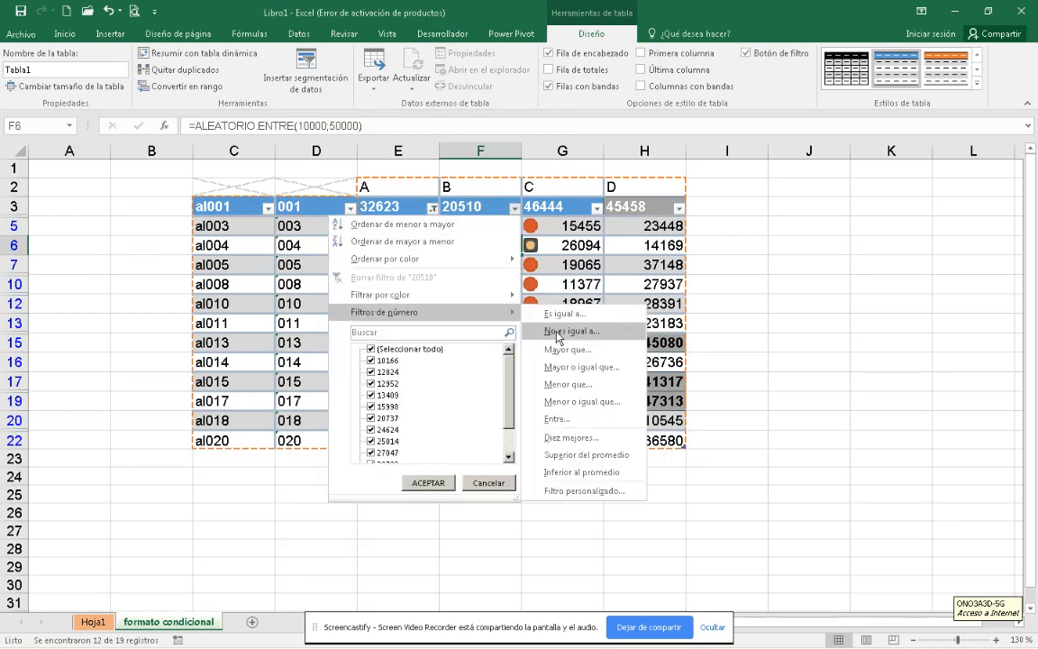
{"action": "left_click", "coordinate": [555, 419]}
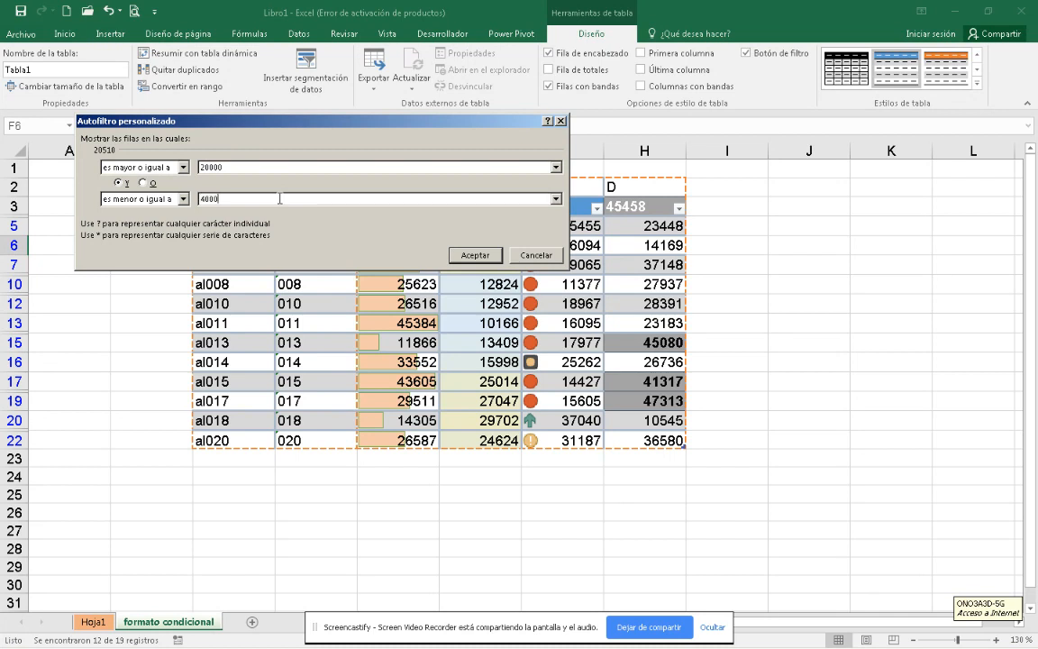
{"action": "key", "text": "Return"}
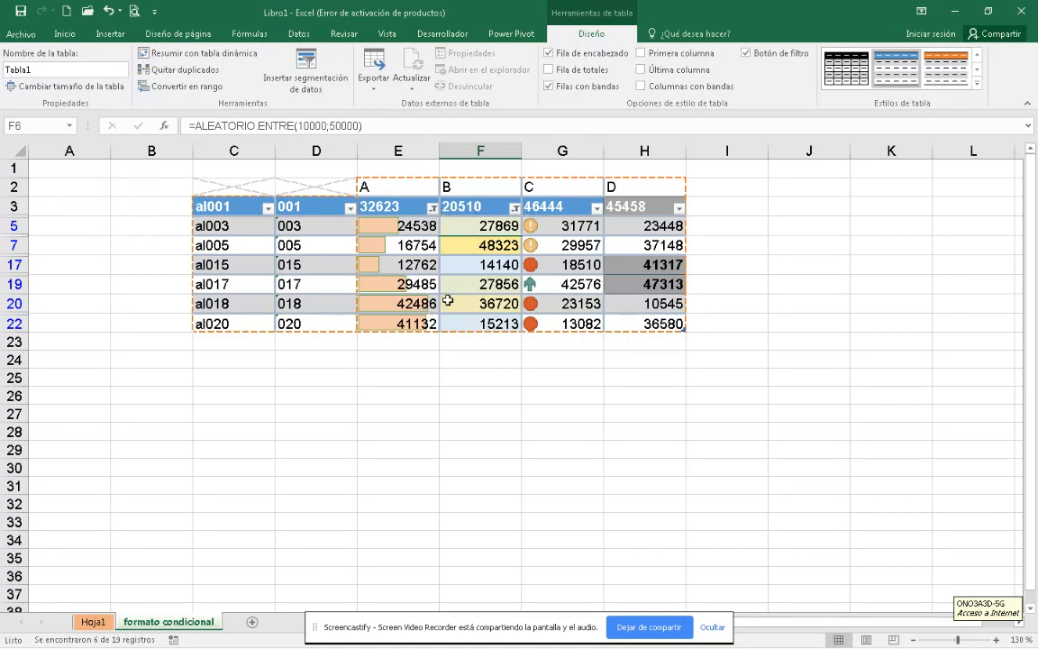
Clear the number filters from columns E and F.
{"action": "left_click", "coordinate": [433, 208]}
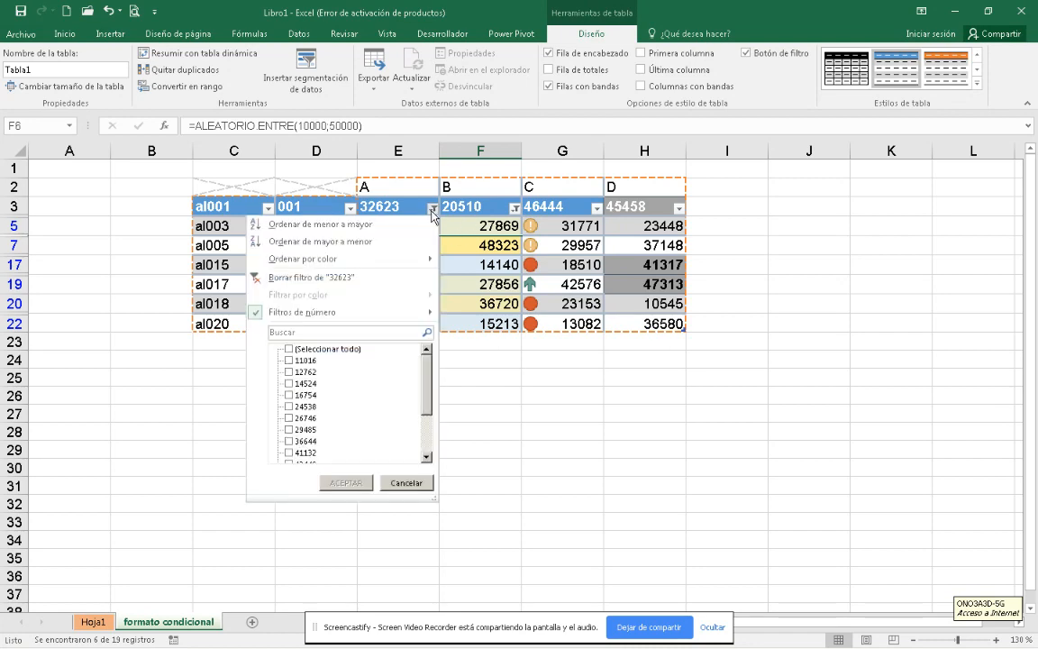
{"action": "left_click", "coordinate": [309, 276]}
{"action": "left_click", "coordinate": [514, 208]}
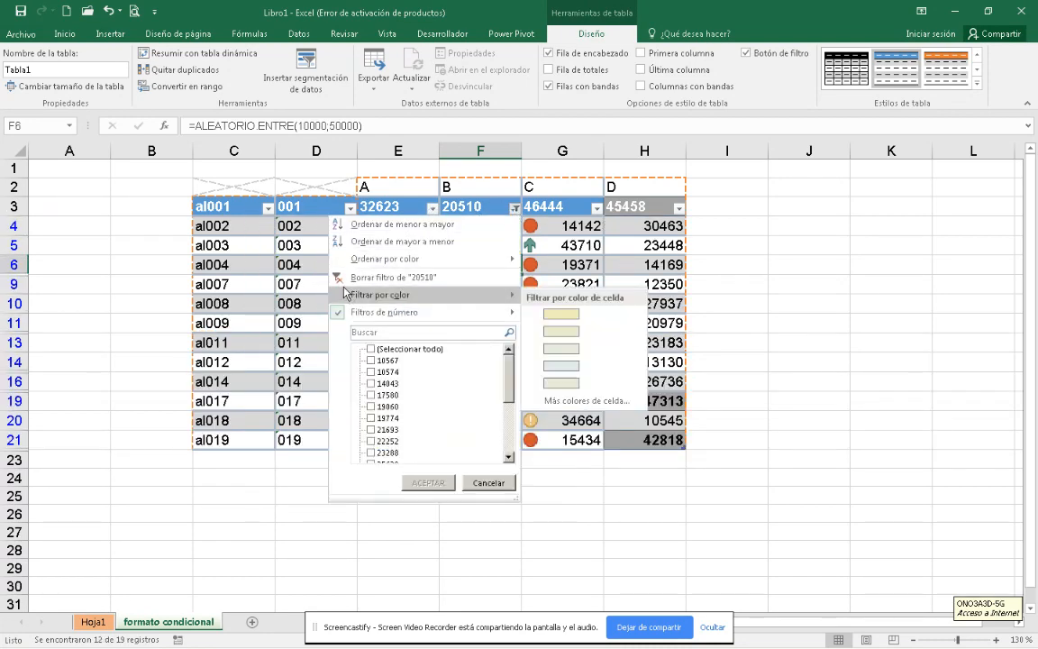
{"action": "left_click", "coordinate": [345, 279]}
Sort the table by column E from largest to smallest, then reorder it by student code from A to Z.
{"action": "left_click", "coordinate": [433, 208]}
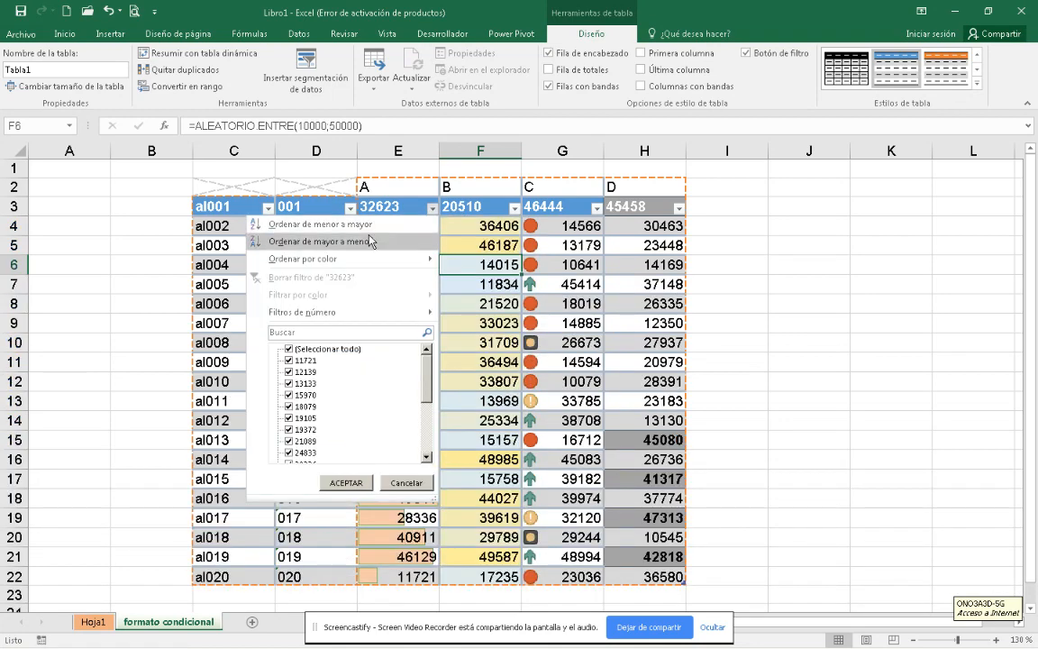
{"action": "left_click", "coordinate": [371, 241]}
{"action": "left_click", "coordinate": [433, 209]}
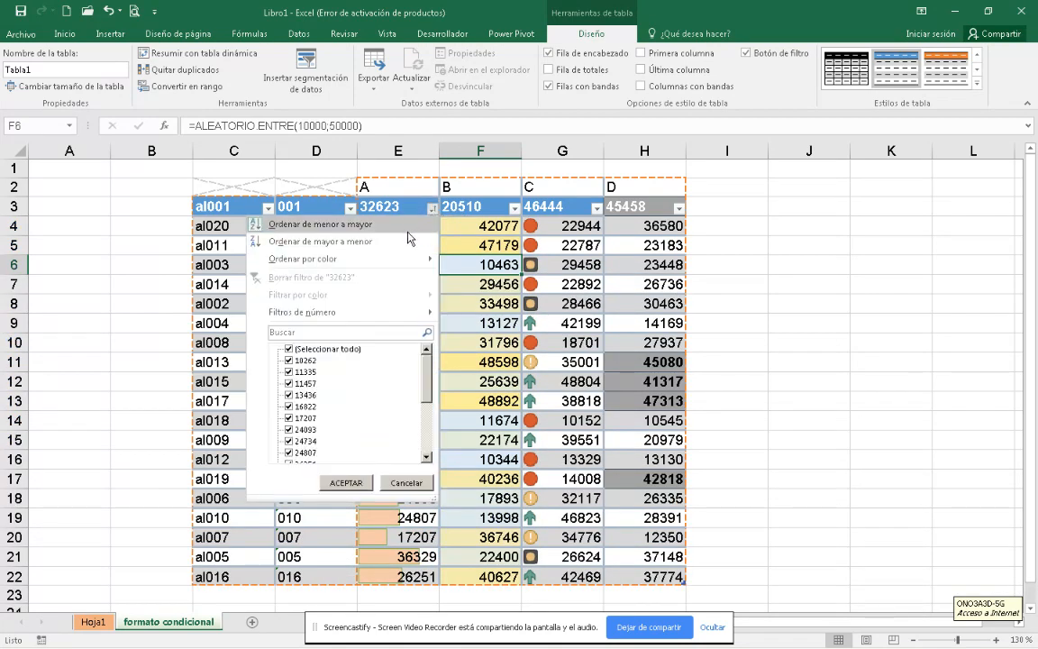
{"action": "left_click", "coordinate": [400, 241]}
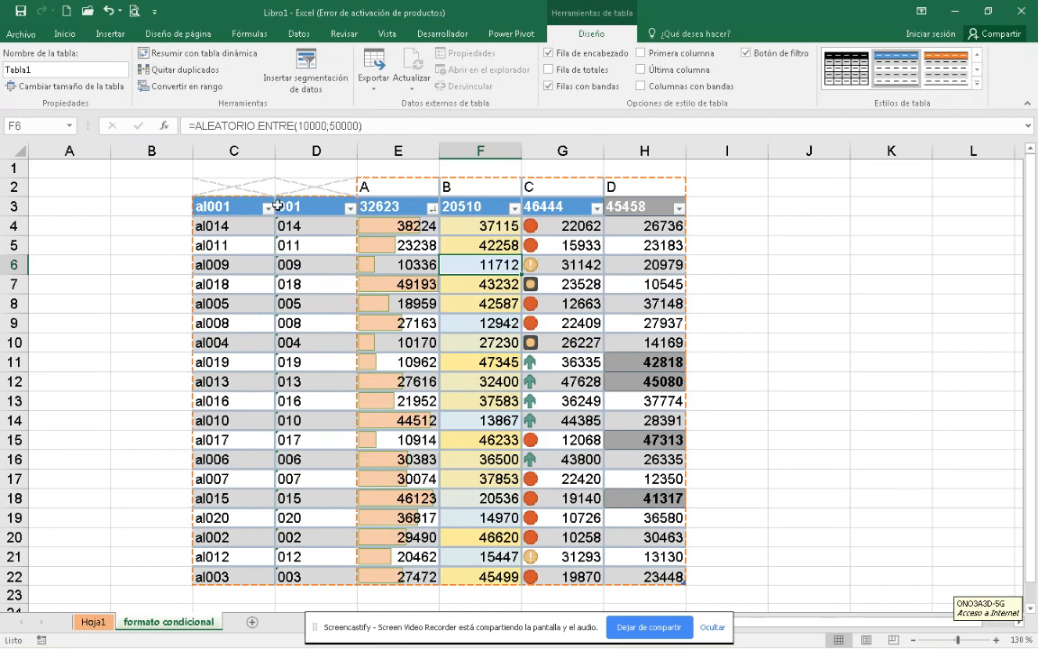
{"action": "left_click", "coordinate": [268, 208]}
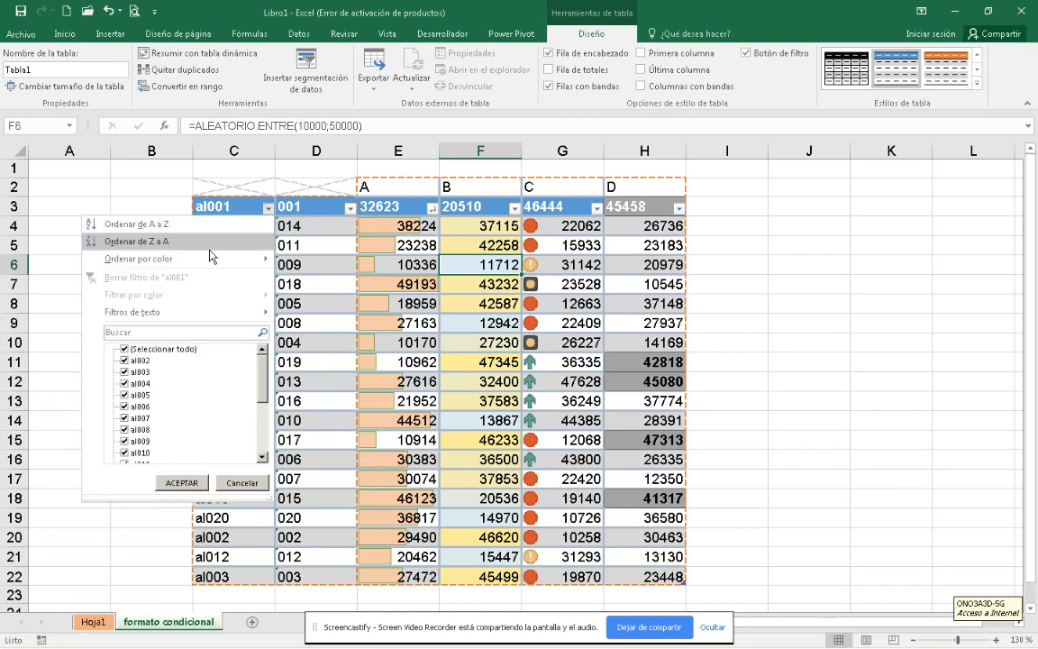
{"action": "left_click", "coordinate": [115, 224]}
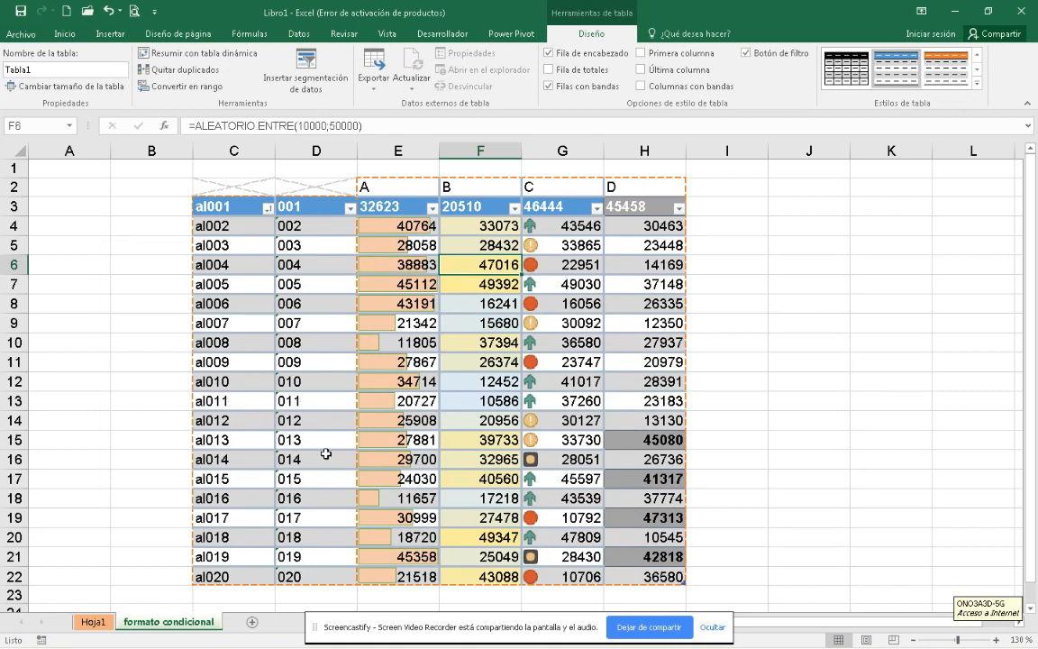
Select D4:E22 and open the full list of chart types for inserting a chart.
{"action": "left_click", "coordinate": [470, 189]}
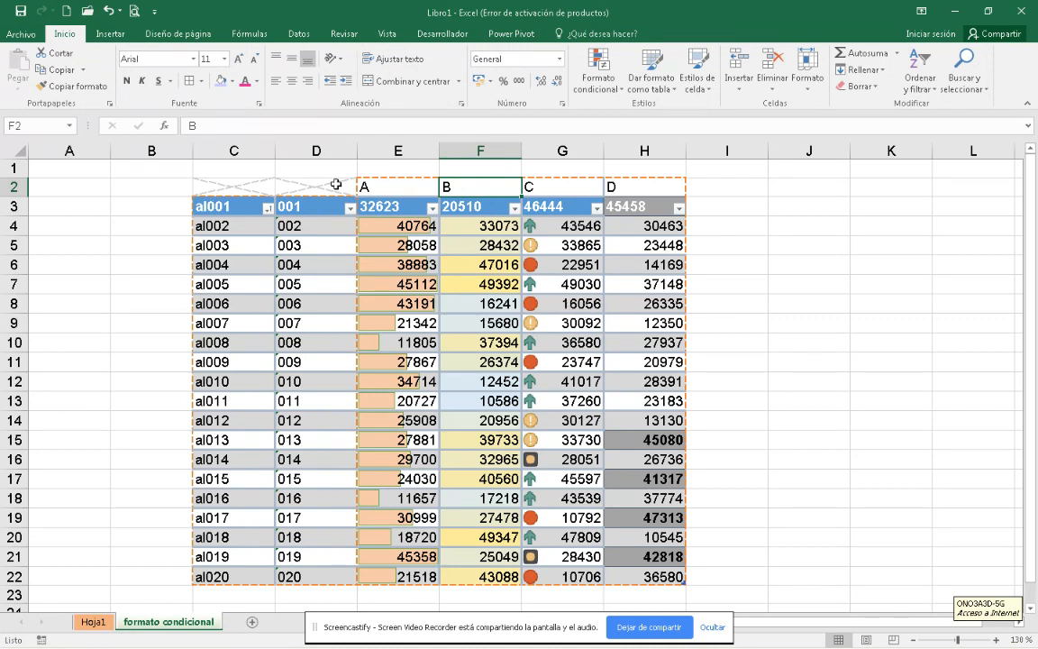
{"action": "left_click", "coordinate": [103, 33]}
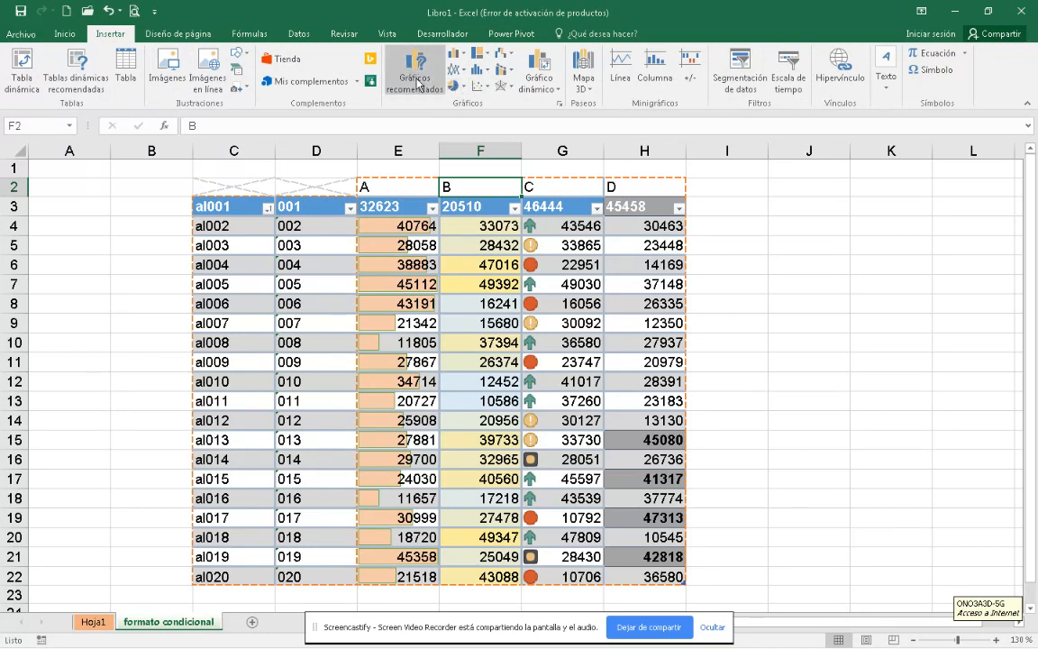
{"action": "left_click_drag", "start_coordinate": [306, 222], "coordinate": [380, 575]}
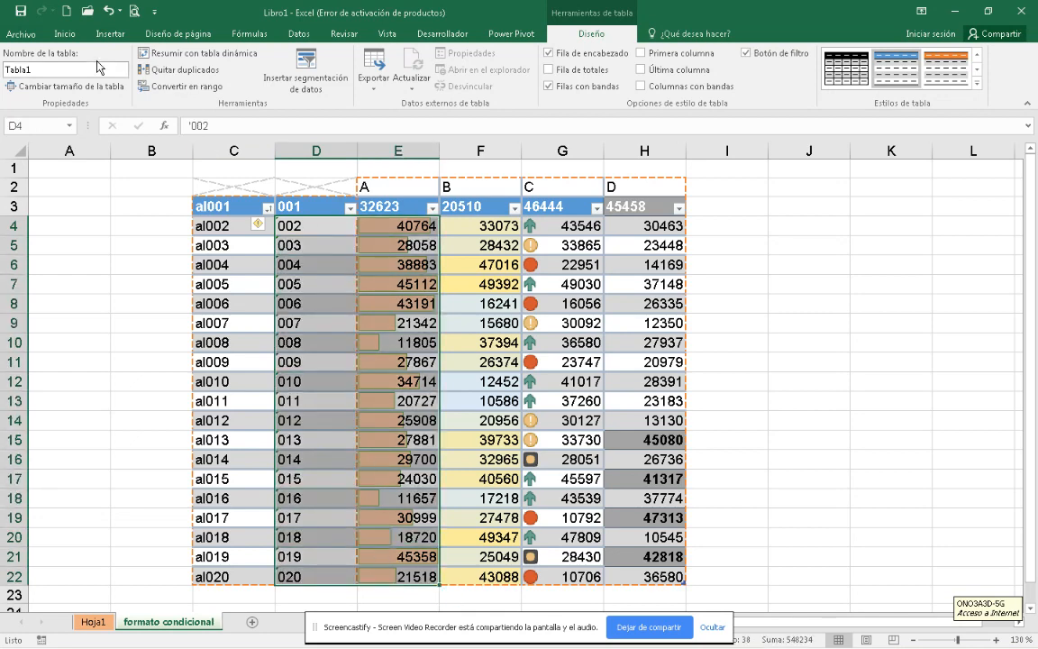
{"action": "left_click", "coordinate": [107, 33]}
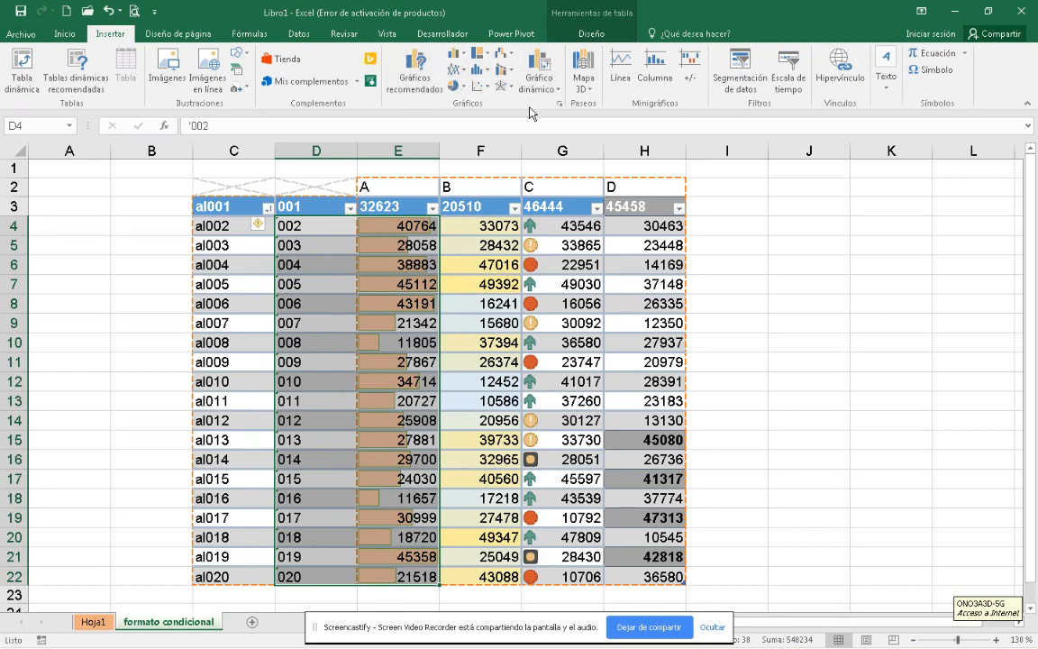
{"action": "left_click", "coordinate": [561, 109]}
{"action": "left_click_drag", "start_coordinate": [560, 104], "coordinate": [744, 59]}
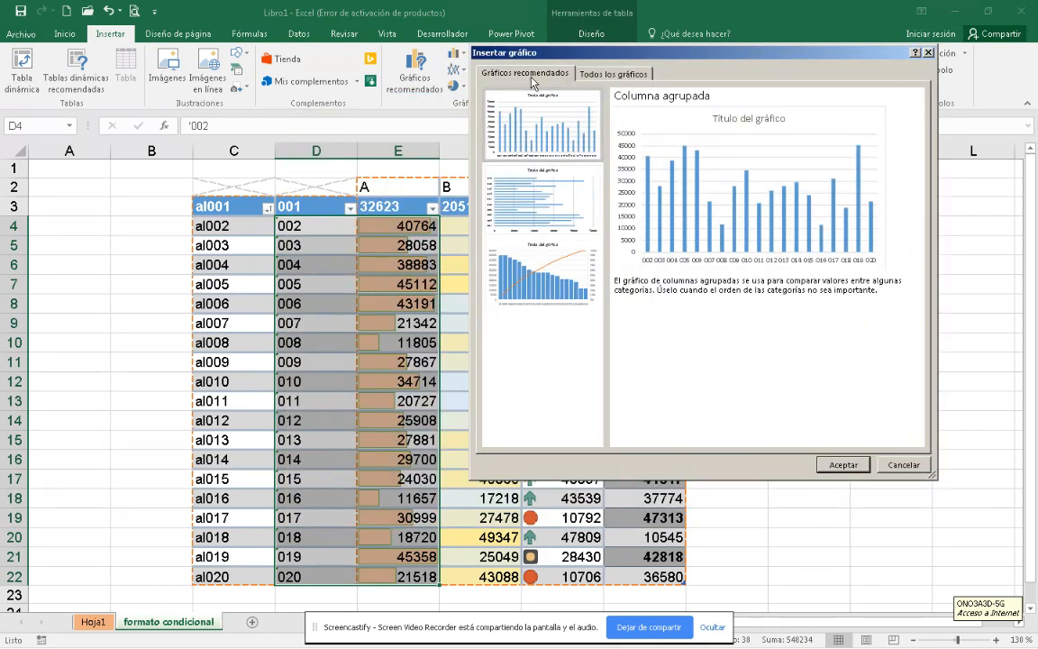
{"action": "left_click", "coordinate": [597, 76]}
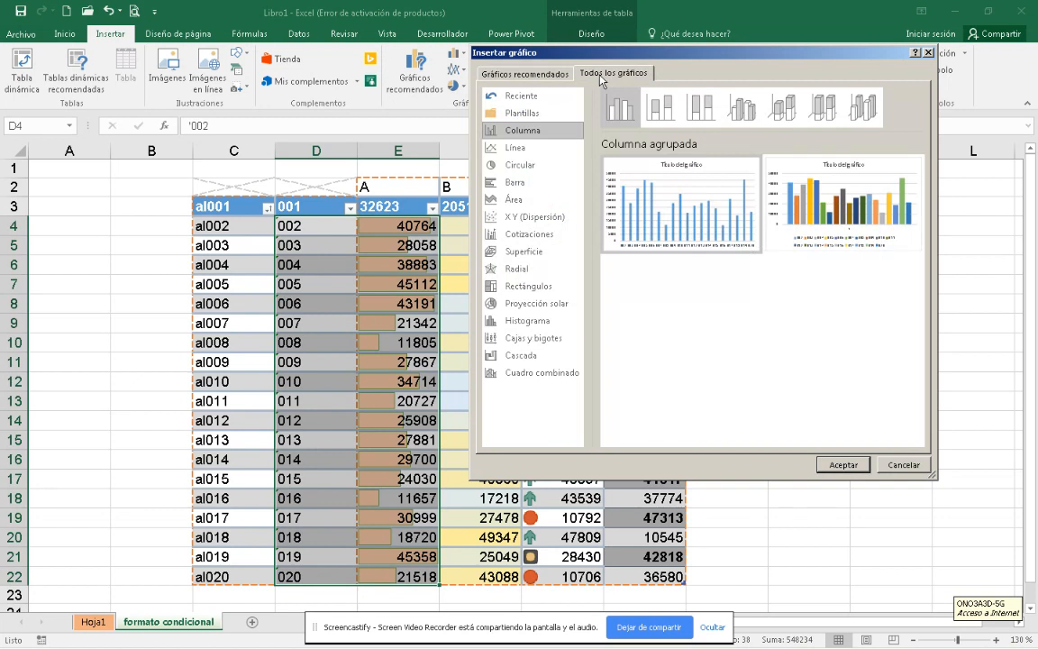
{"action": "left_click_drag", "start_coordinate": [638, 55], "coordinate": [652, 28]}
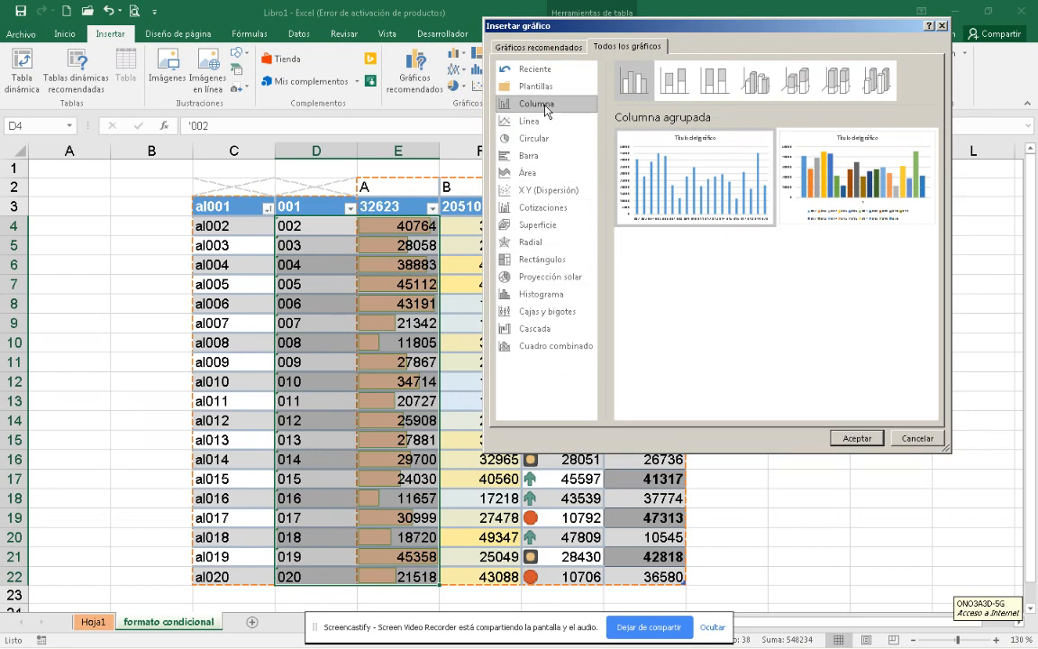
Compare the stacked and 100% stacked column previews, then insert a clustered column chart of D4:E22.
{"action": "left_click", "coordinate": [683, 82]}
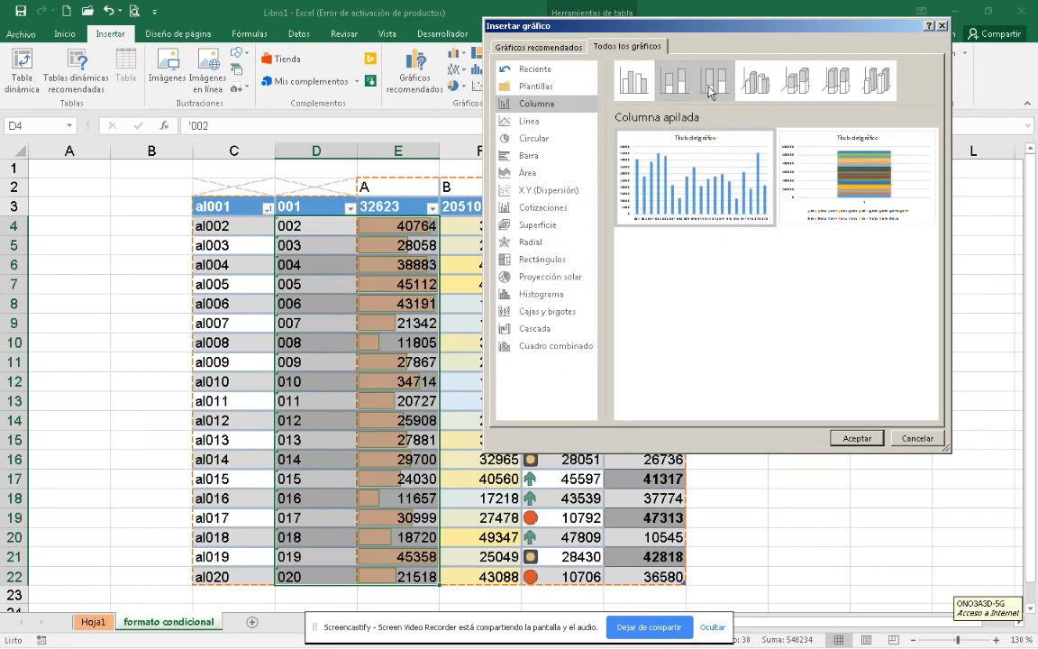
{"action": "left_click", "coordinate": [721, 86]}
{"action": "left_click", "coordinate": [635, 81]}
{"action": "mouse_move", "coordinate": [663, 207]}
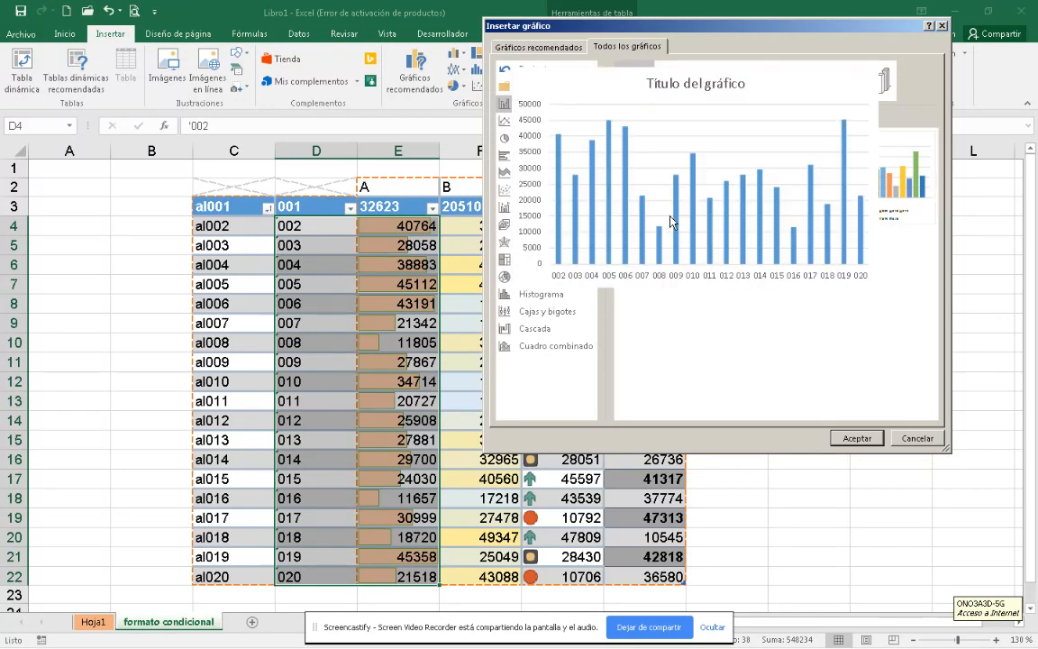
{"action": "mouse_move", "coordinate": [642, 224]}
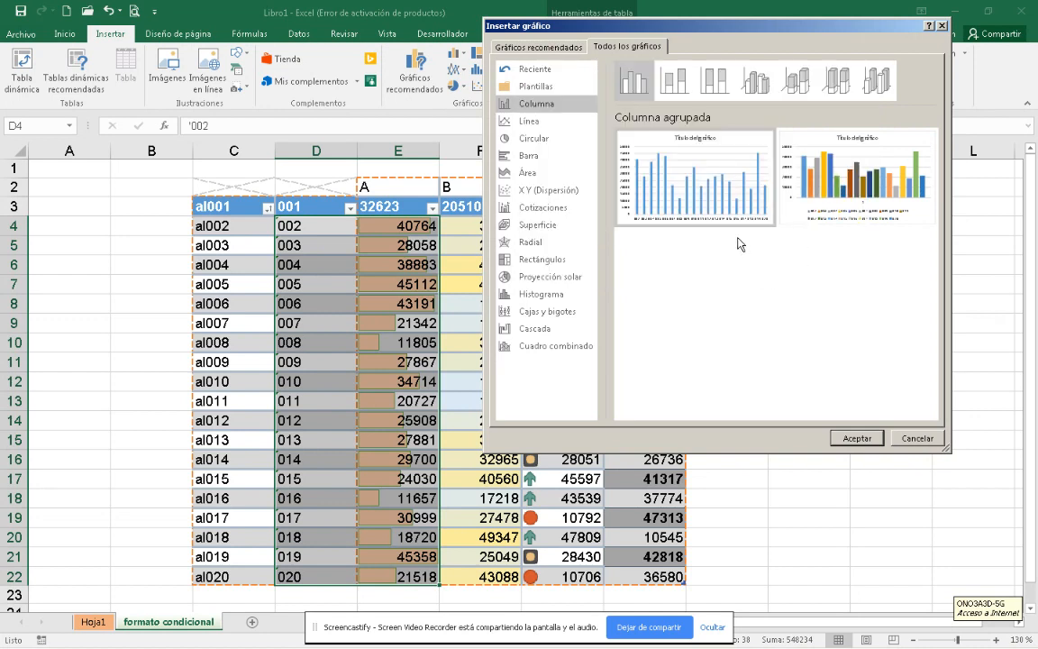
{"action": "mouse_move", "coordinate": [842, 223]}
{"action": "left_click", "coordinate": [857, 438]}
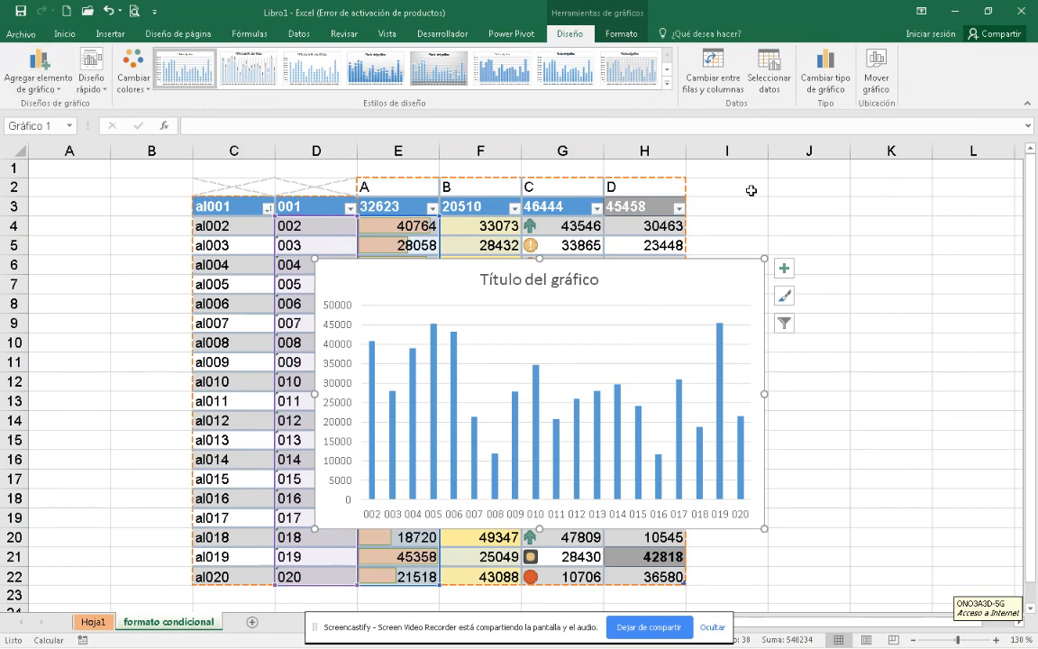
Preview the stacked column type for the chart, cancel the change and delete the chart.
{"action": "left_click", "coordinate": [824, 82]}
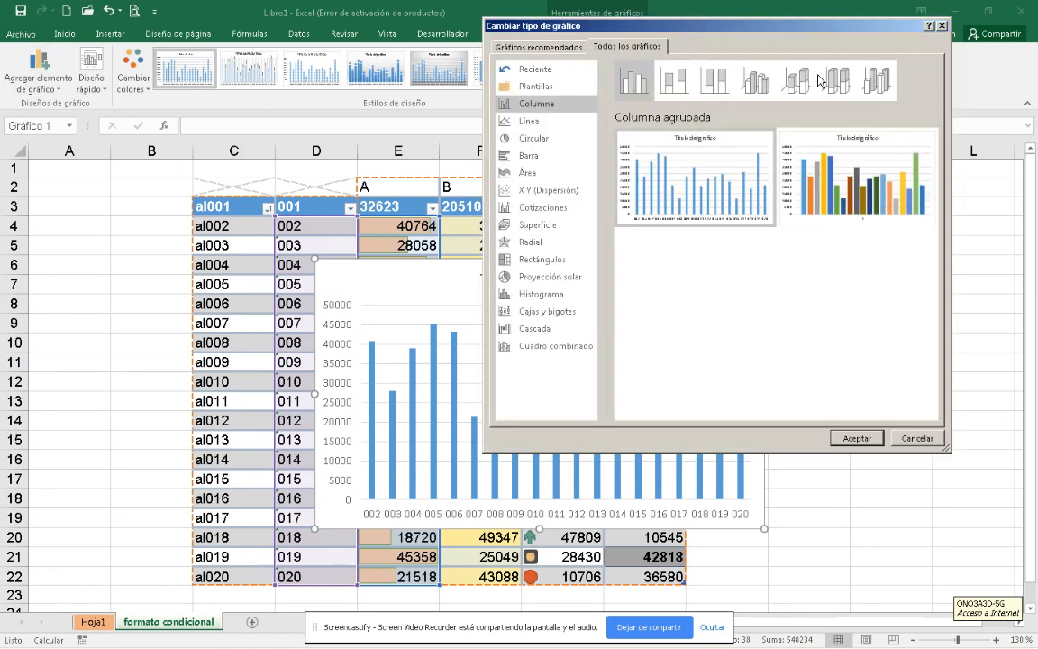
{"action": "left_click", "coordinate": [674, 80]}
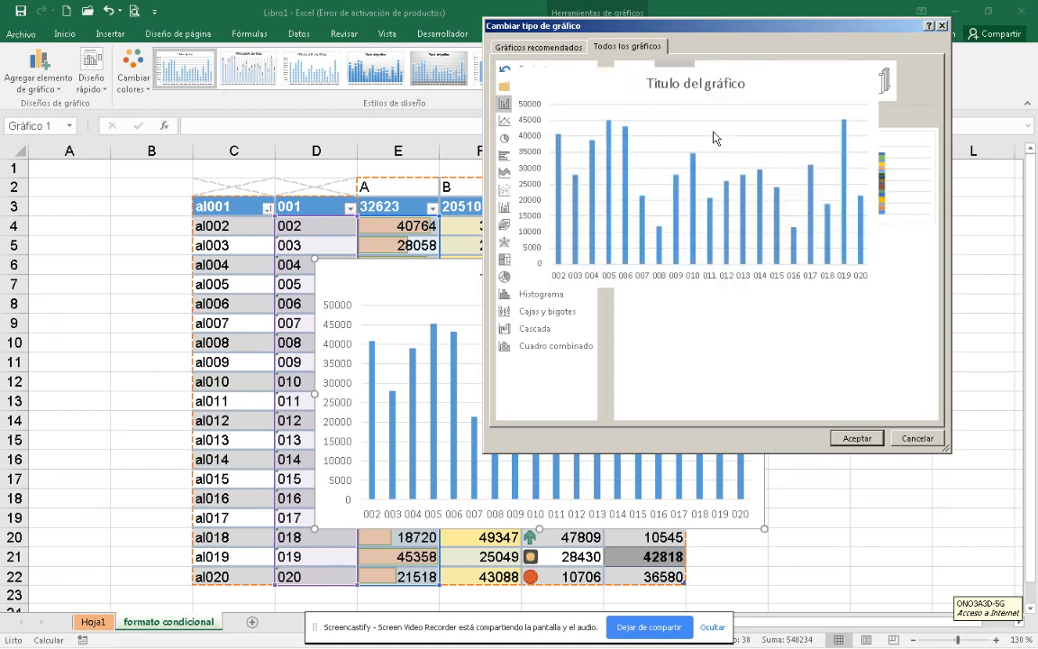
{"action": "left_click", "coordinate": [919, 438]}
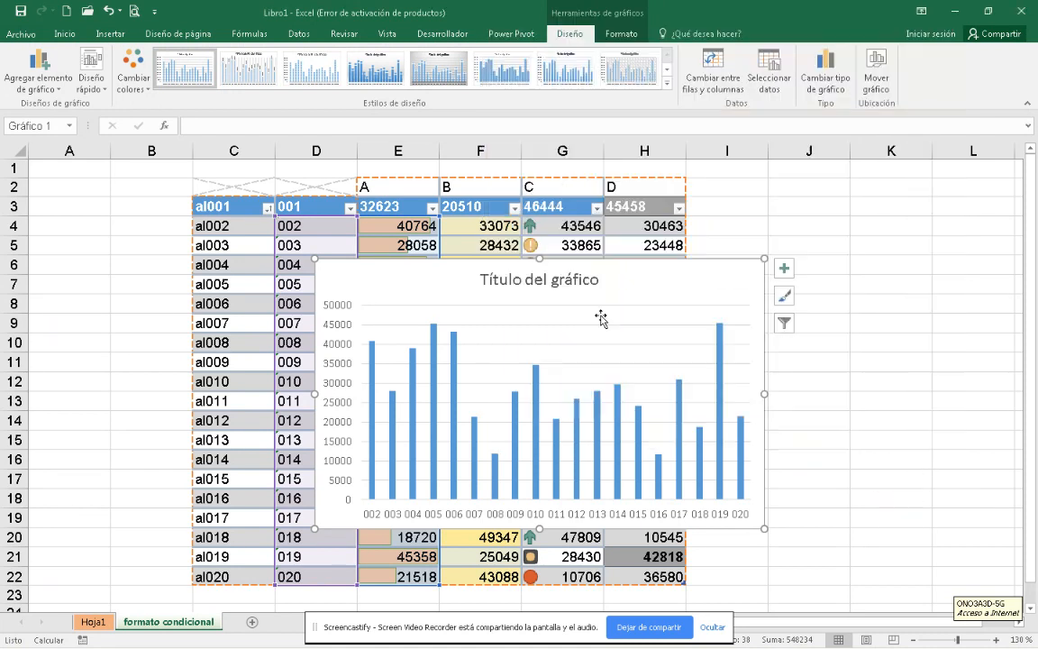
{"action": "key", "text": "Delete"}
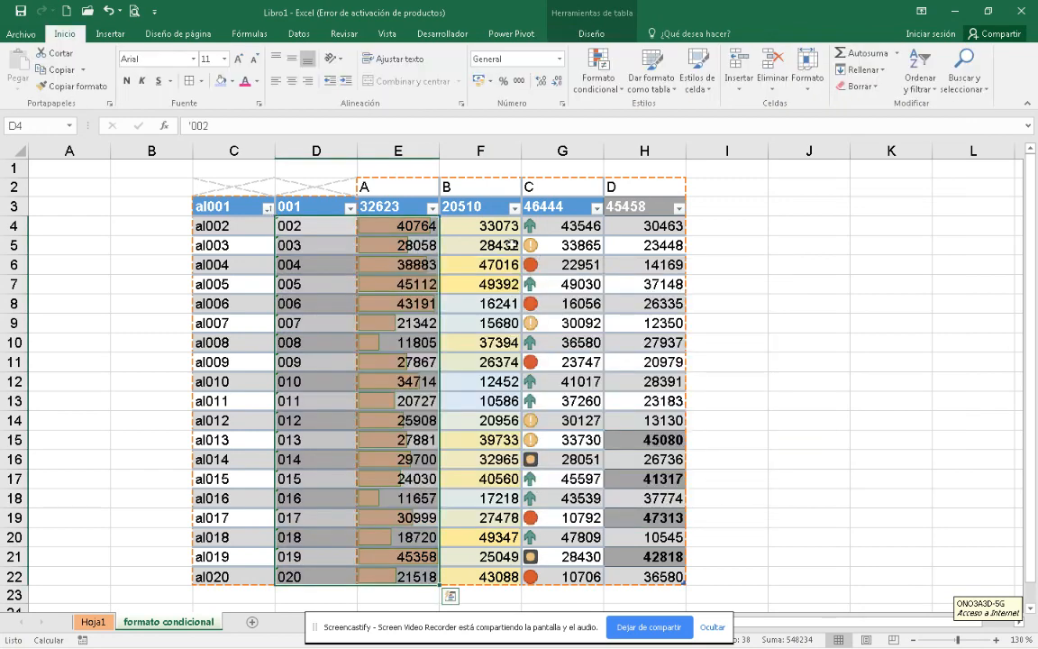
Insert a stacked column chart of D4:F22 with the numeric codes along the horizontal axis.
{"action": "left_click_drag", "start_coordinate": [353, 232], "coordinate": [480, 576]}
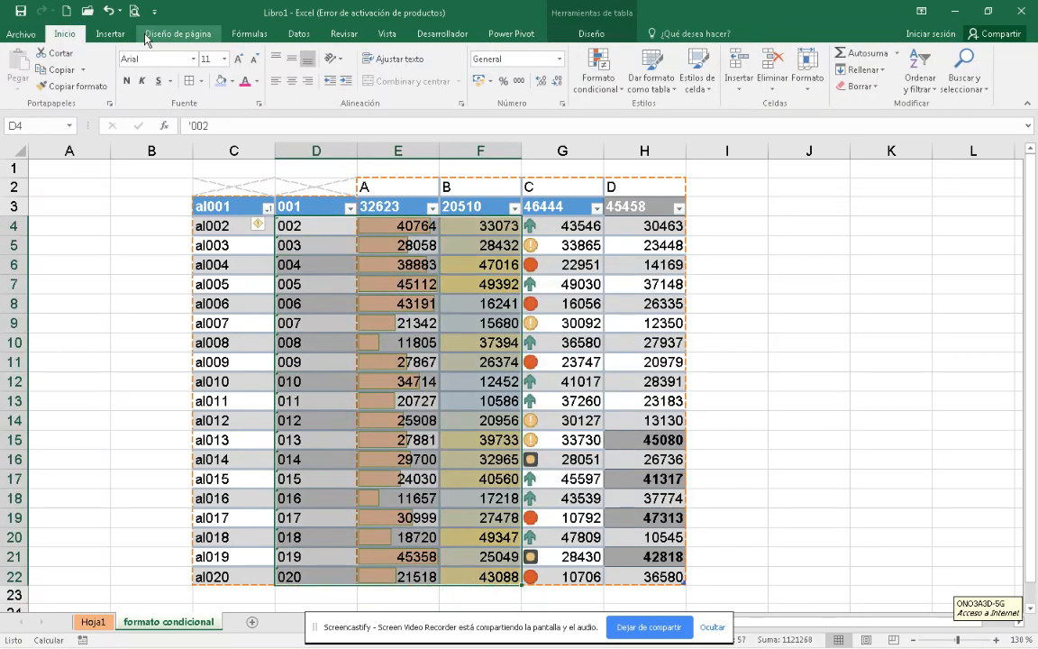
{"action": "left_click", "coordinate": [110, 33]}
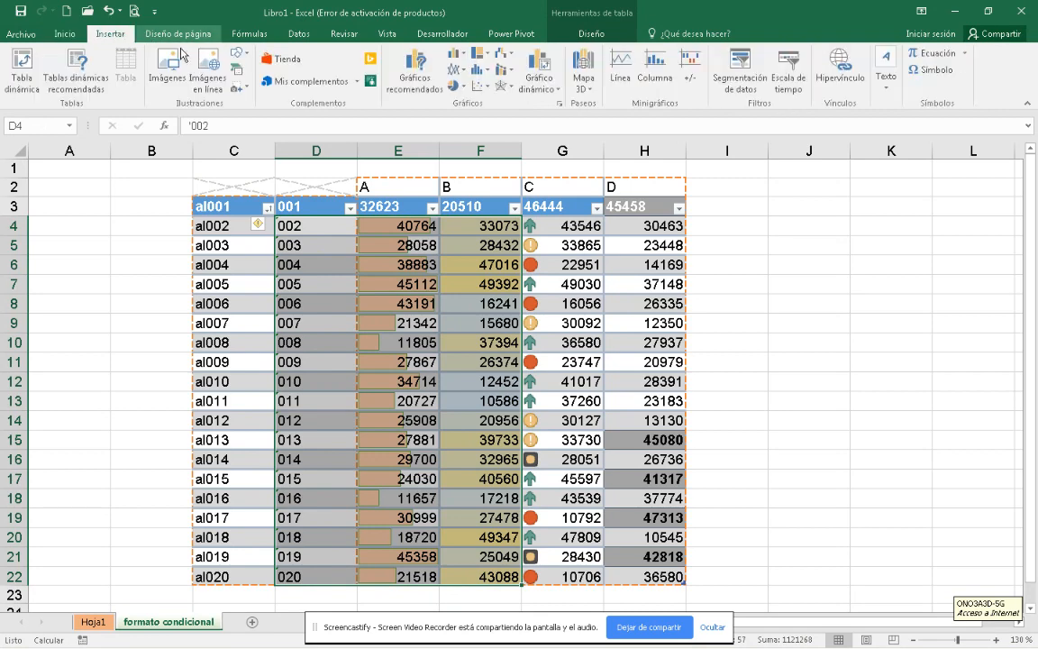
{"action": "left_click", "coordinate": [560, 103]}
{"action": "left_click", "coordinate": [606, 46]}
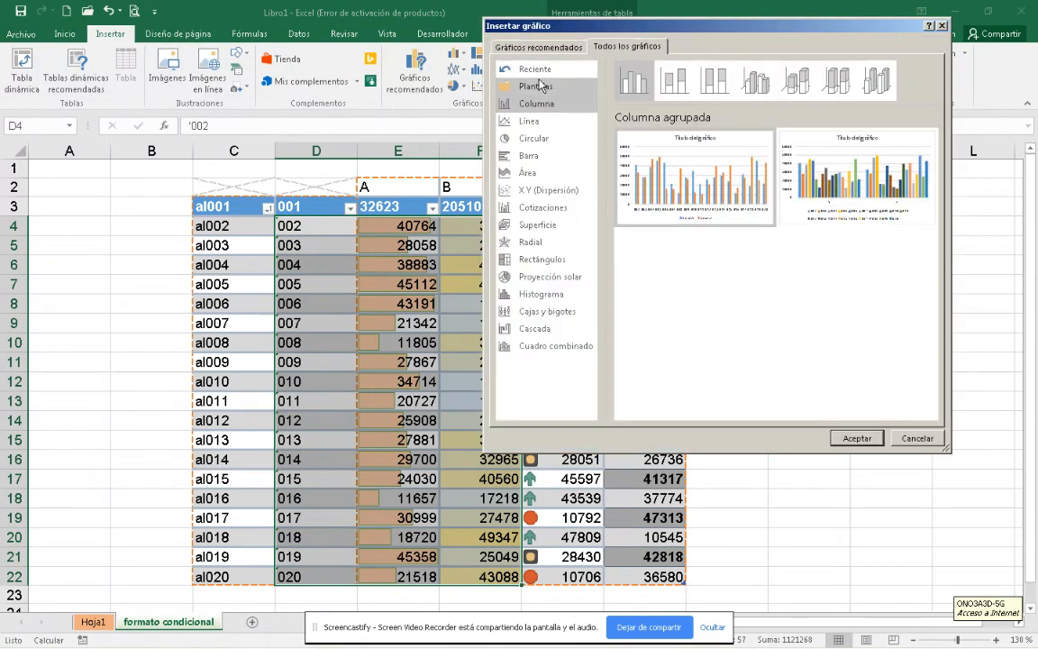
{"action": "left_click", "coordinate": [674, 80]}
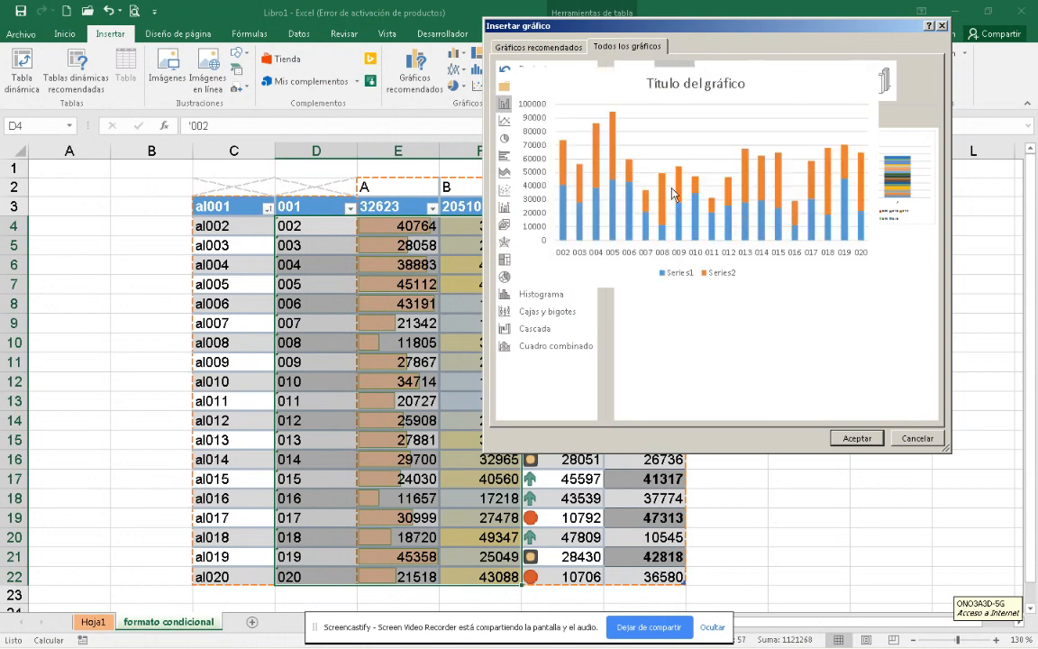
{"action": "mouse_move", "coordinate": [613, 190]}
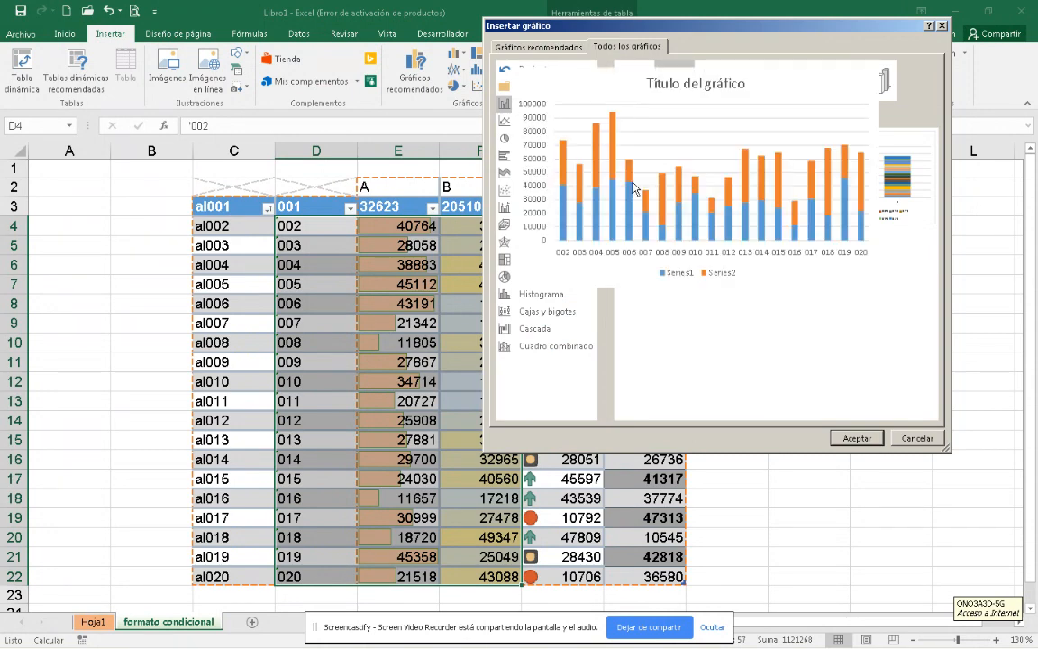
{"action": "left_click", "coordinate": [855, 437]}
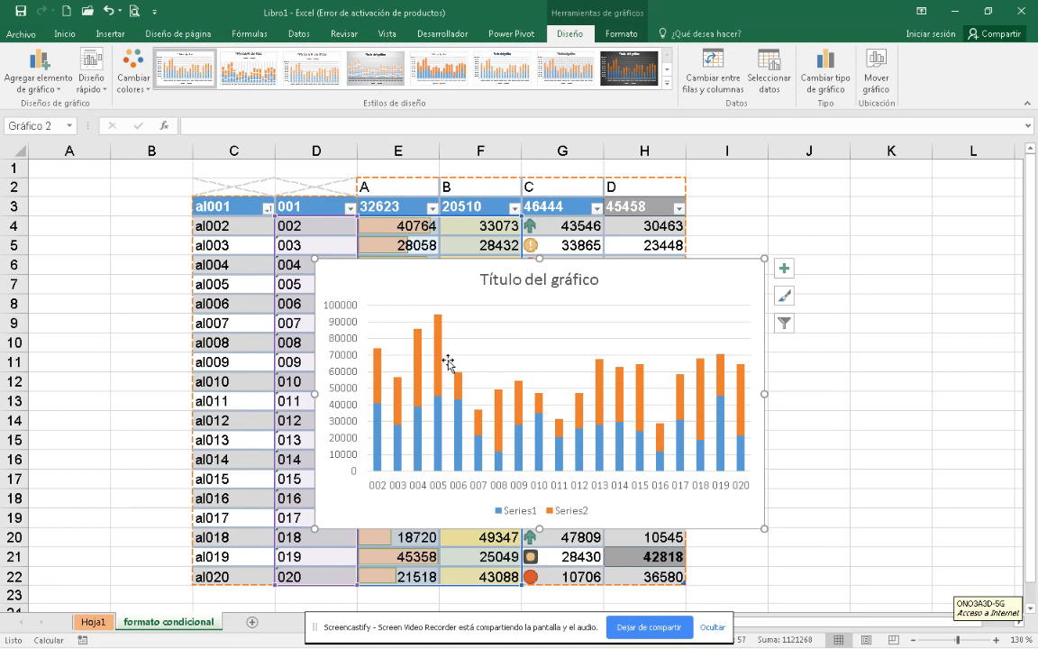
Change the stacked column chart to the 100% stacked column type and inspect its axis and data points.
{"action": "mouse_move", "coordinate": [442, 407]}
{"action": "left_click", "coordinate": [810, 87]}
{"action": "left_click", "coordinate": [714, 79]}
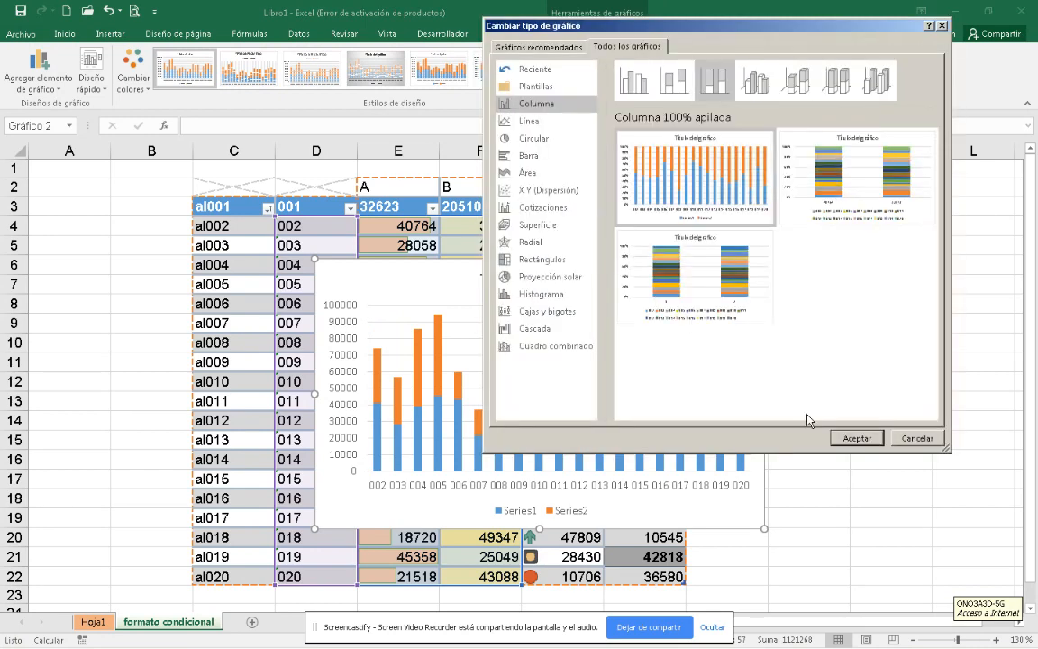
{"action": "left_click", "coordinate": [845, 439]}
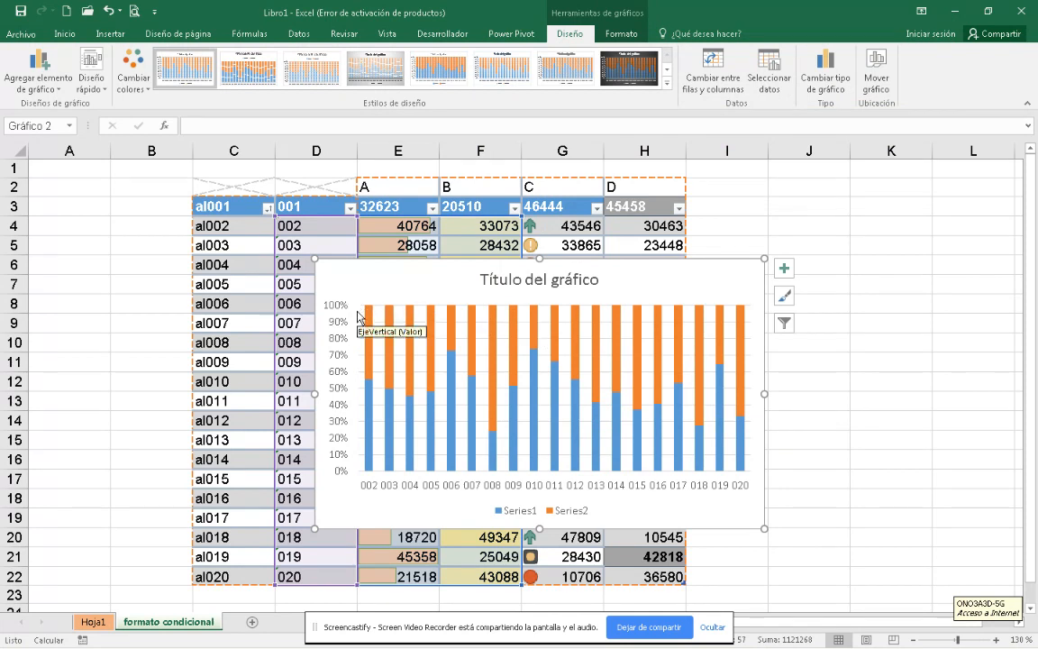
{"action": "mouse_move", "coordinate": [367, 319]}
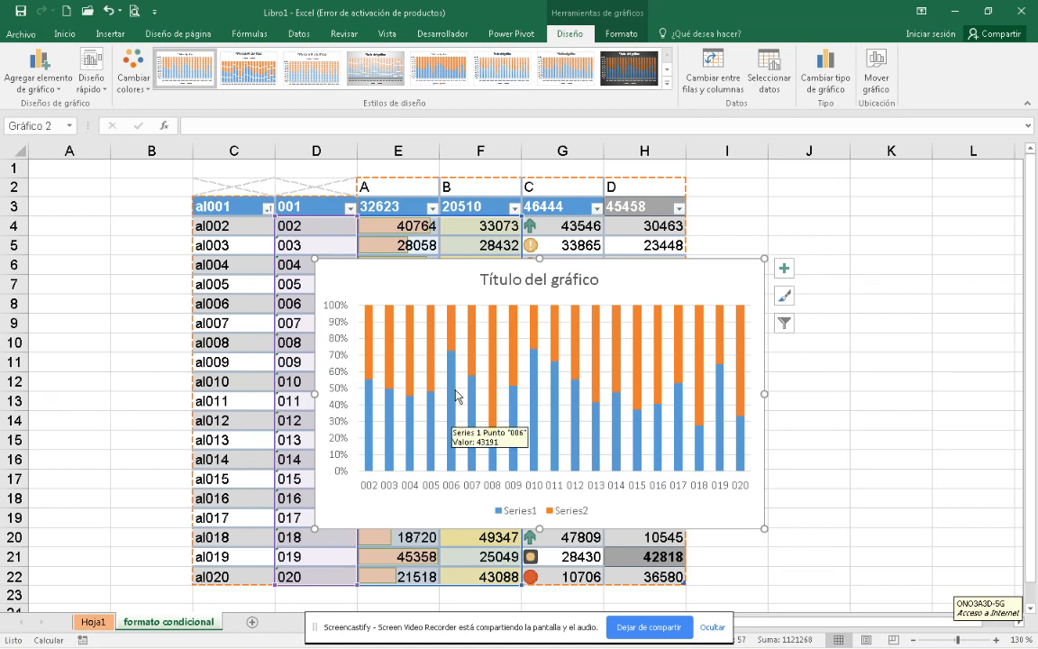
Compare the stacked and 100% stacked column previews for the chart, keeping the 100% stacked column type.
{"action": "mouse_move", "coordinate": [446, 369]}
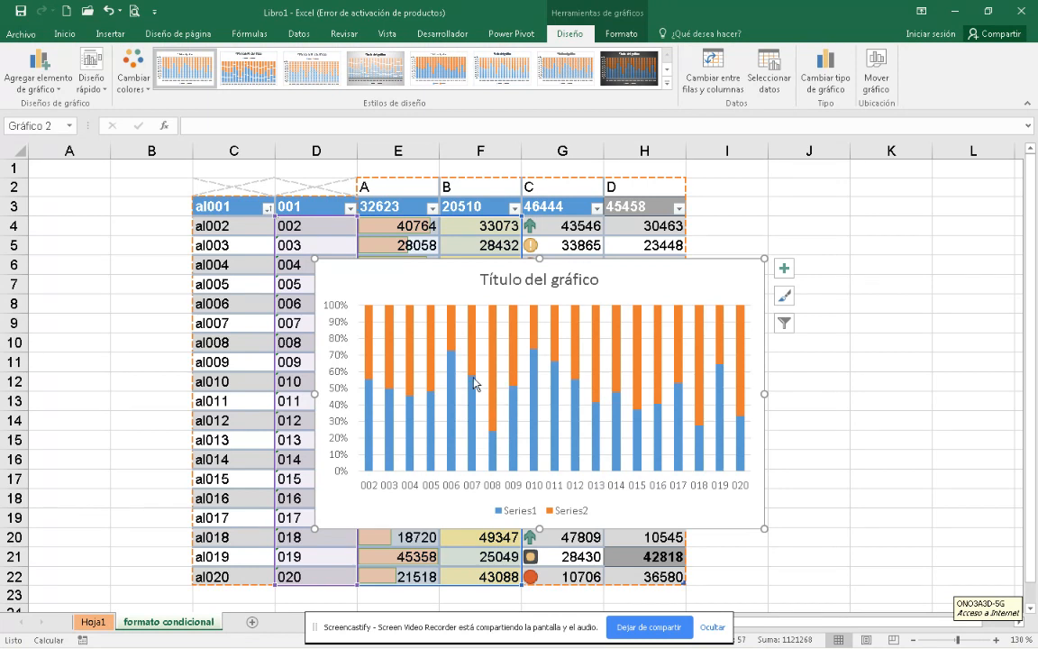
{"action": "mouse_move", "coordinate": [475, 318]}
{"action": "mouse_move", "coordinate": [540, 312]}
{"action": "left_click", "coordinate": [824, 77]}
{"action": "mouse_move", "coordinate": [714, 152]}
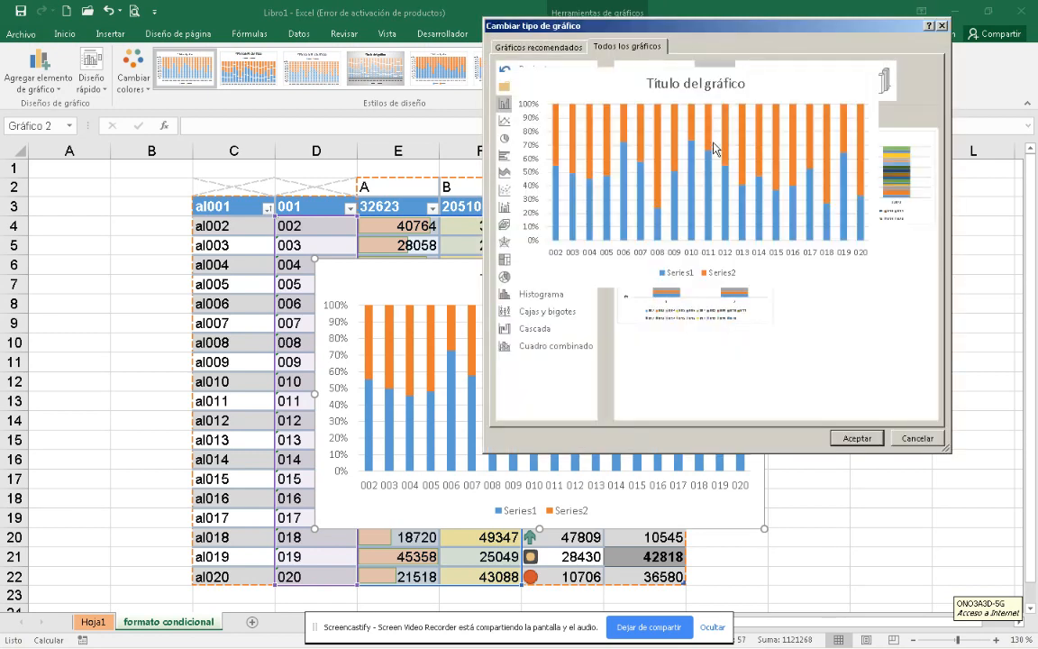
{"action": "left_click", "coordinate": [620, 79]}
{"action": "mouse_move", "coordinate": [676, 143]}
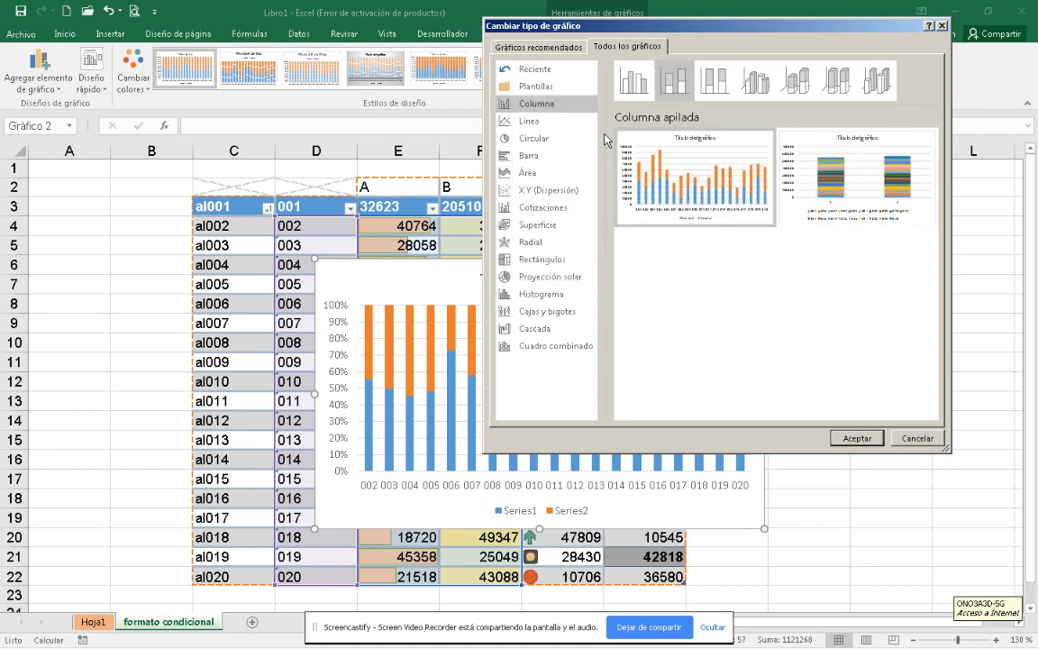
{"action": "left_click", "coordinate": [715, 81]}
{"action": "mouse_move", "coordinate": [725, 188]}
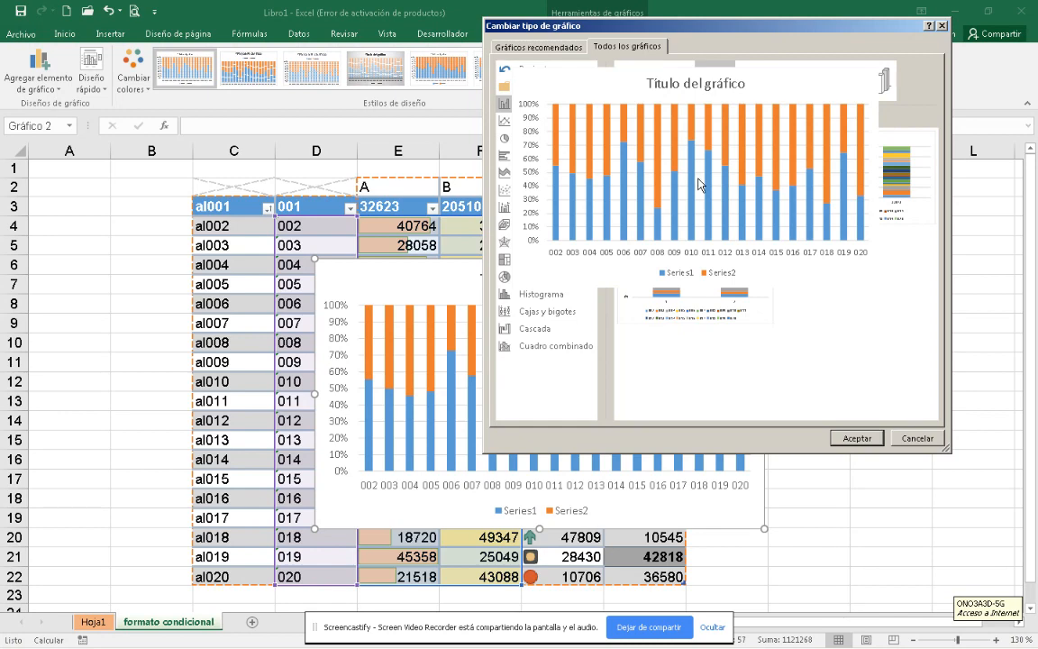
{"action": "left_click", "coordinate": [857, 438]}
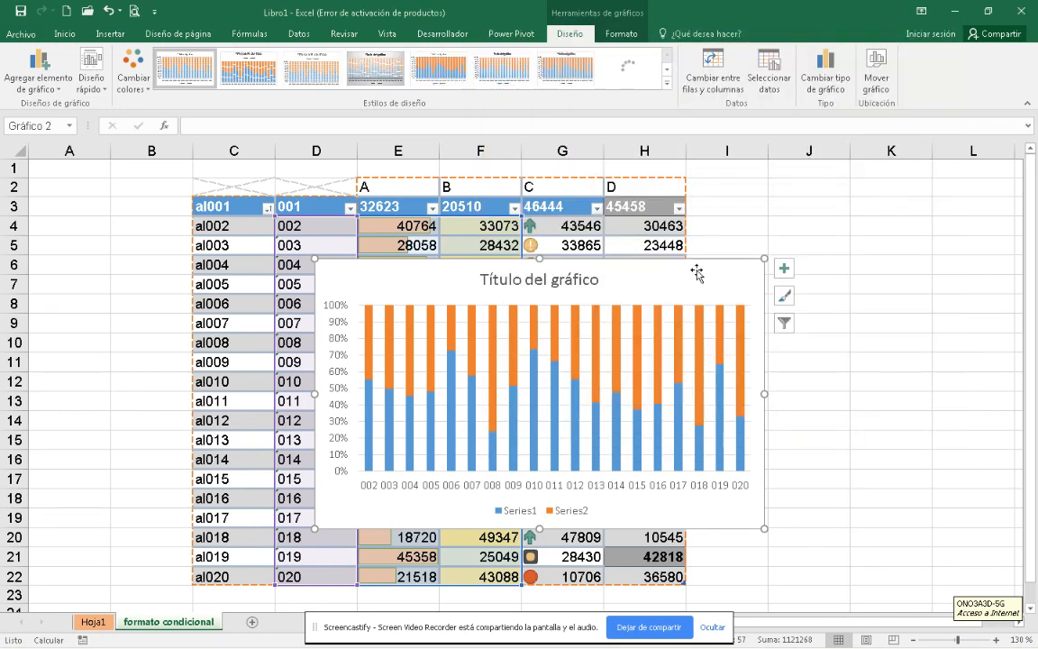
Compare the line and stacked line previews, then change the 100% stacked column chart to the plain line type.
{"action": "left_click", "coordinate": [824, 79]}
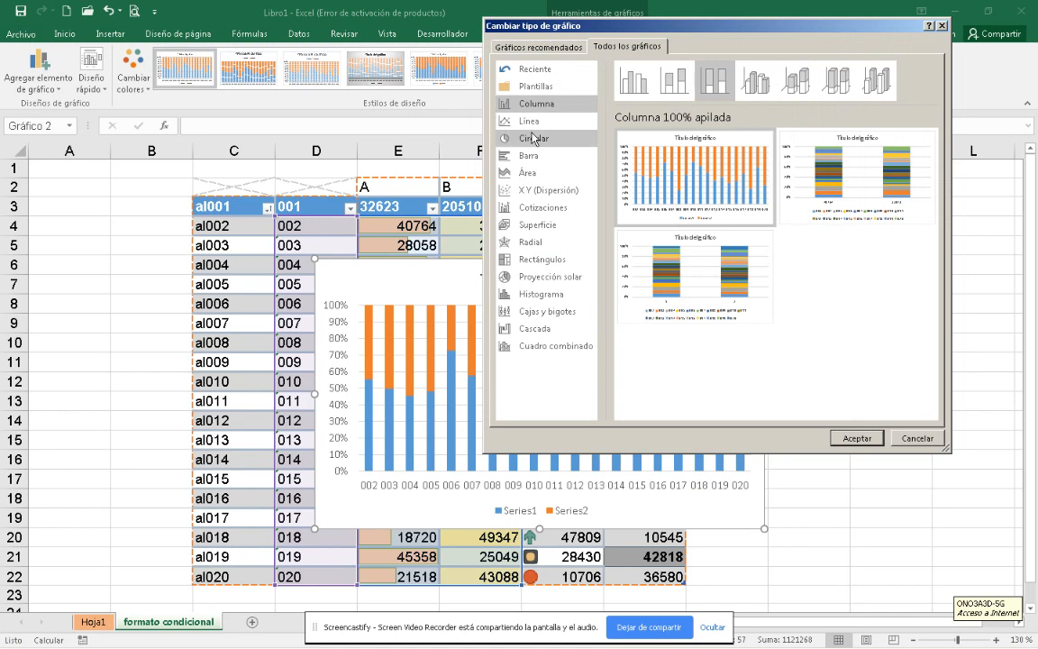
{"action": "left_click", "coordinate": [530, 121]}
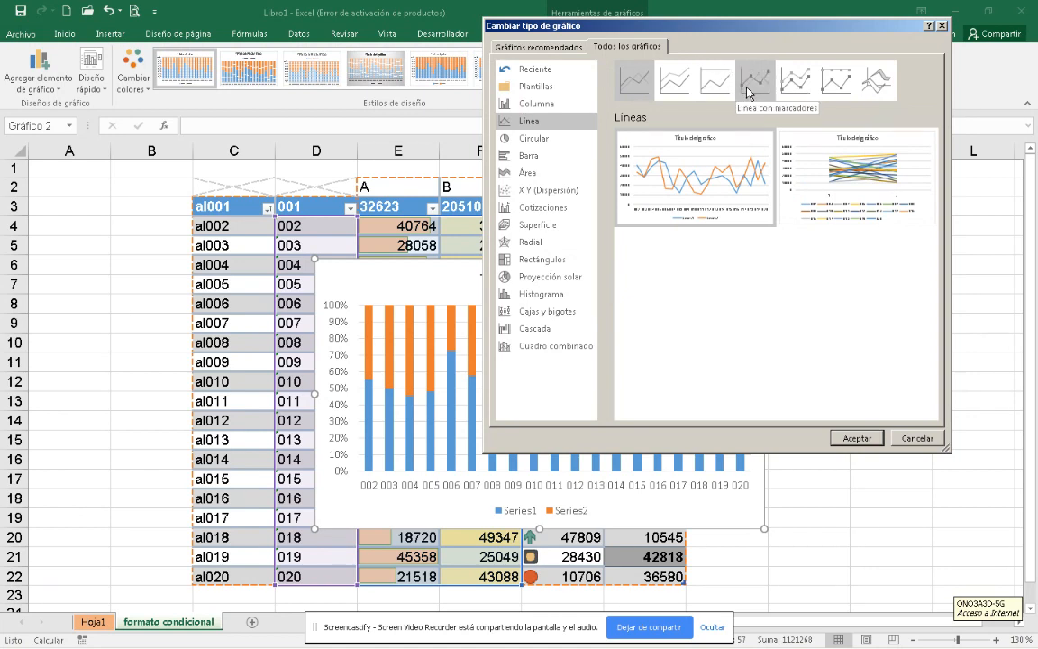
{"action": "mouse_move", "coordinate": [638, 170]}
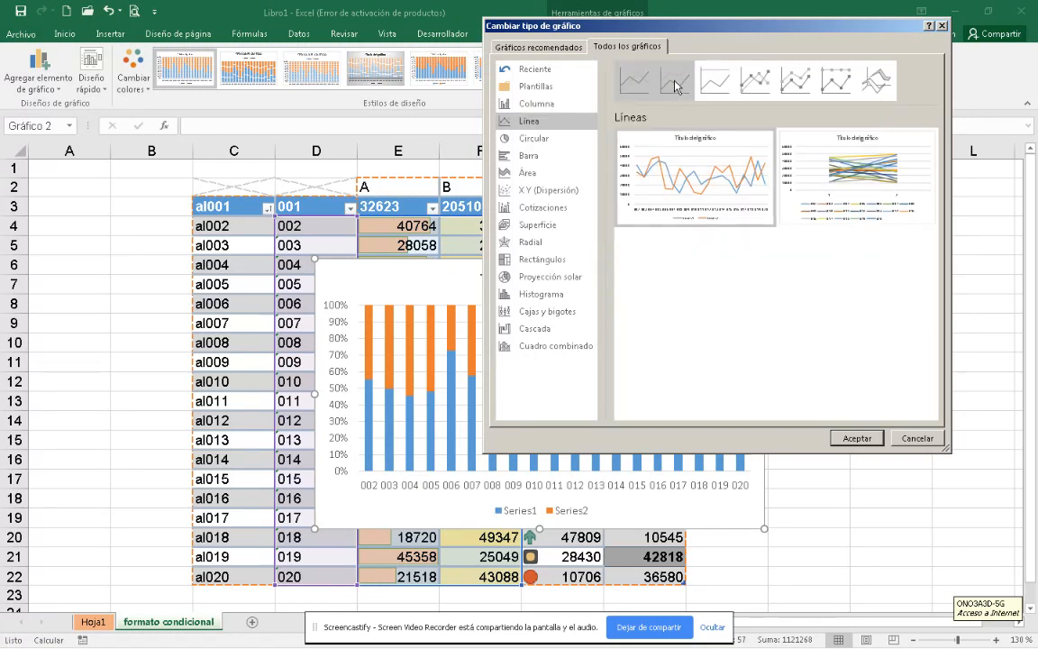
{"action": "left_click", "coordinate": [676, 83]}
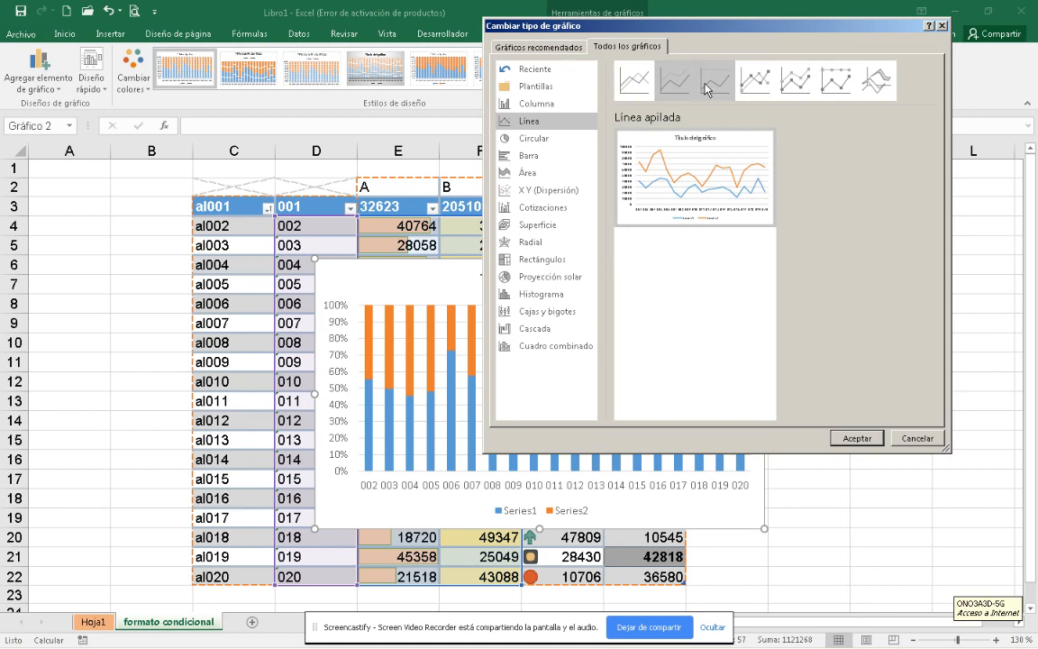
{"action": "left_click", "coordinate": [635, 81]}
{"action": "mouse_move", "coordinate": [642, 144]}
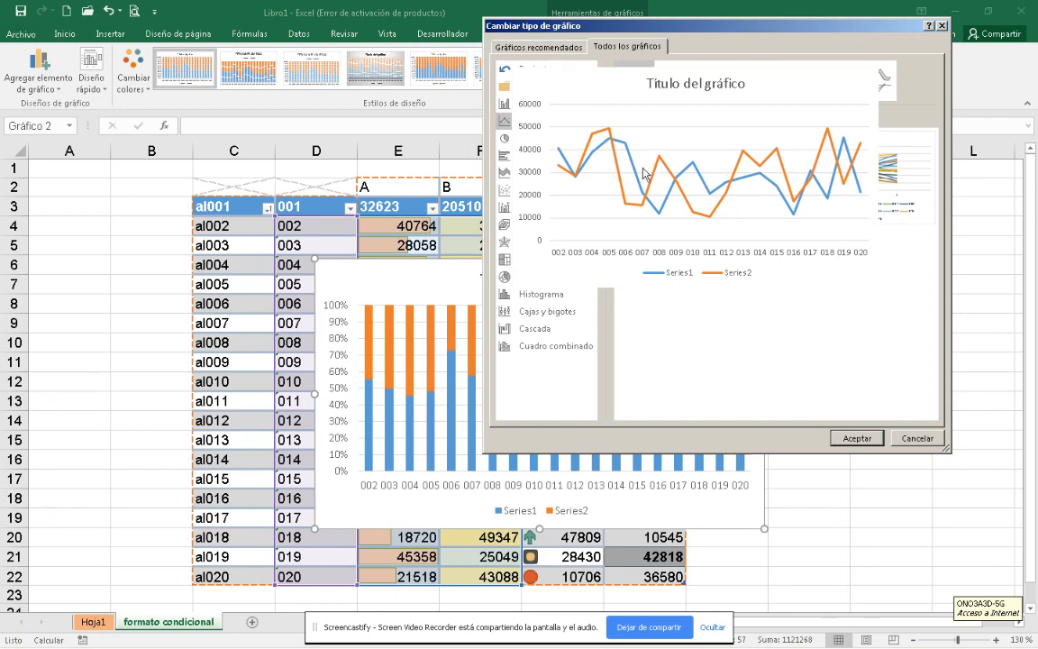
{"action": "left_click", "coordinate": [840, 435]}
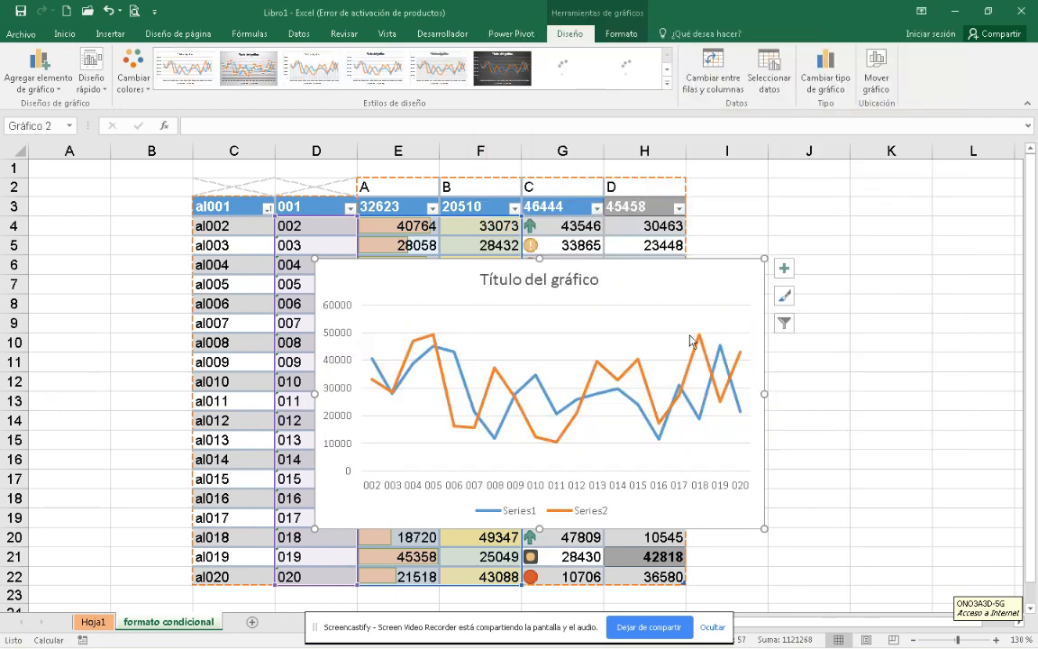
Insert a clustered column chart of D4:F22 in addition to the line chart.
{"action": "left_click", "coordinate": [324, 227]}
{"action": "left_click_drag", "start_coordinate": [323, 227], "coordinate": [481, 577]}
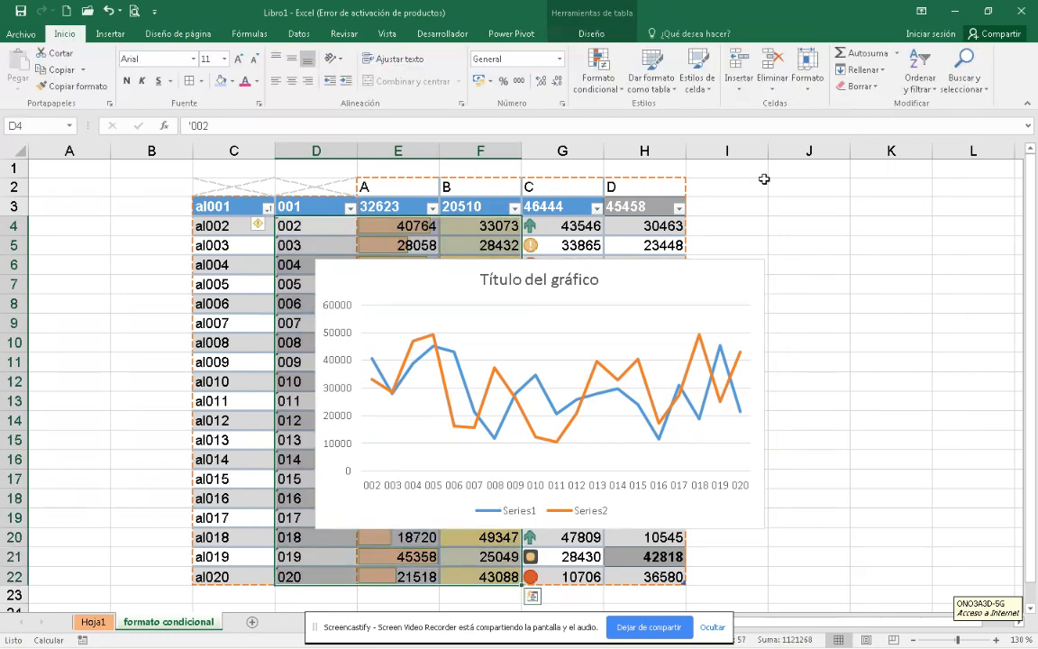
{"action": "left_click", "coordinate": [111, 33]}
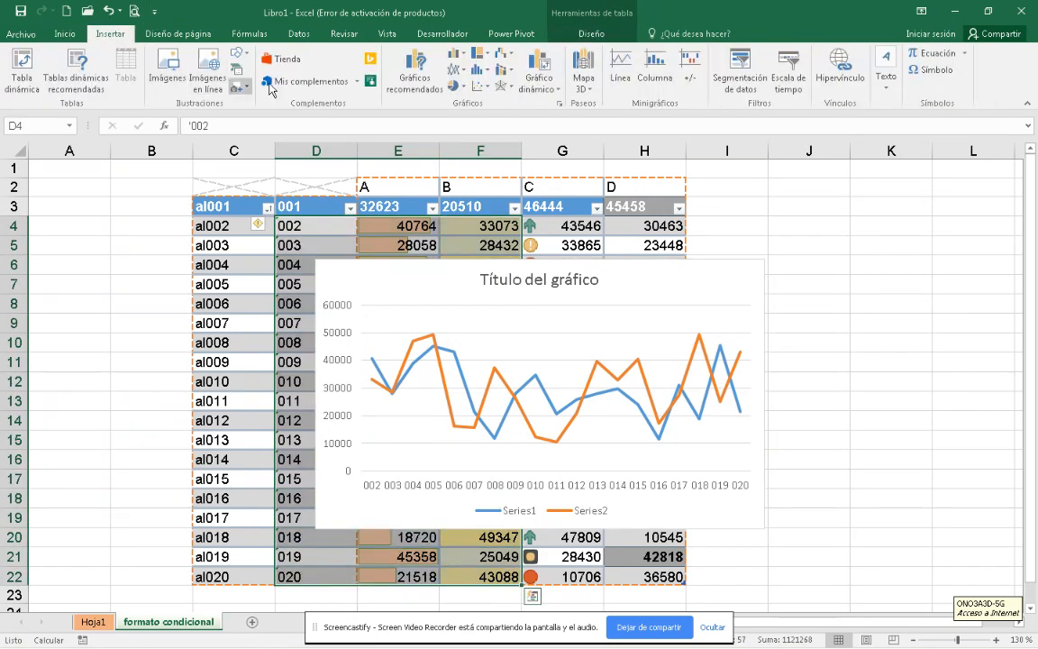
{"action": "left_click", "coordinate": [558, 103]}
{"action": "left_click", "coordinate": [622, 47]}
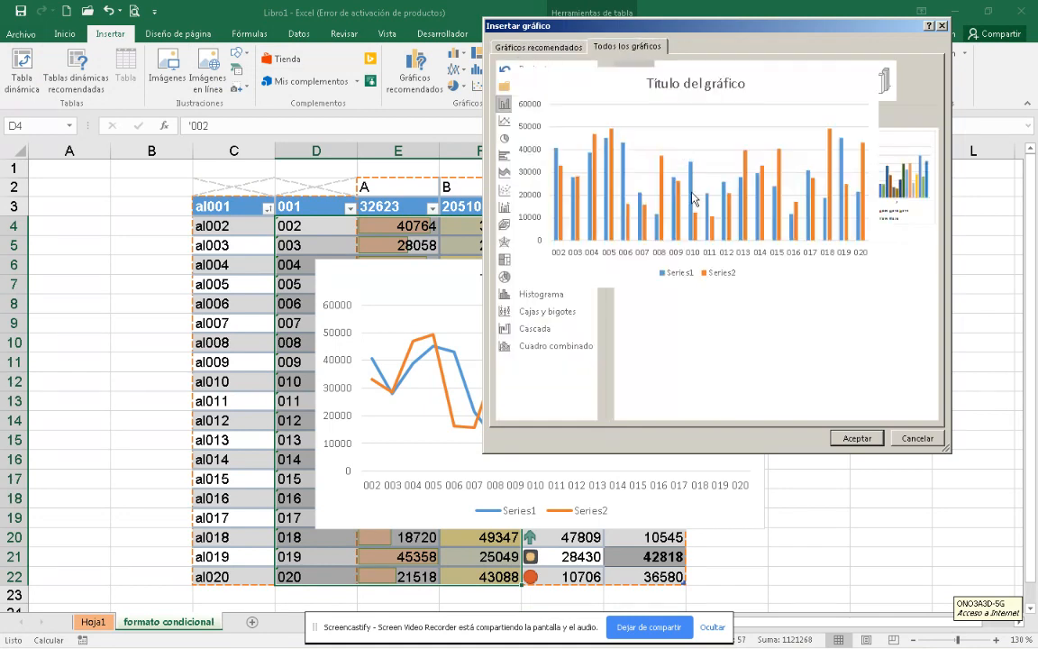
{"action": "left_click", "coordinate": [855, 438]}
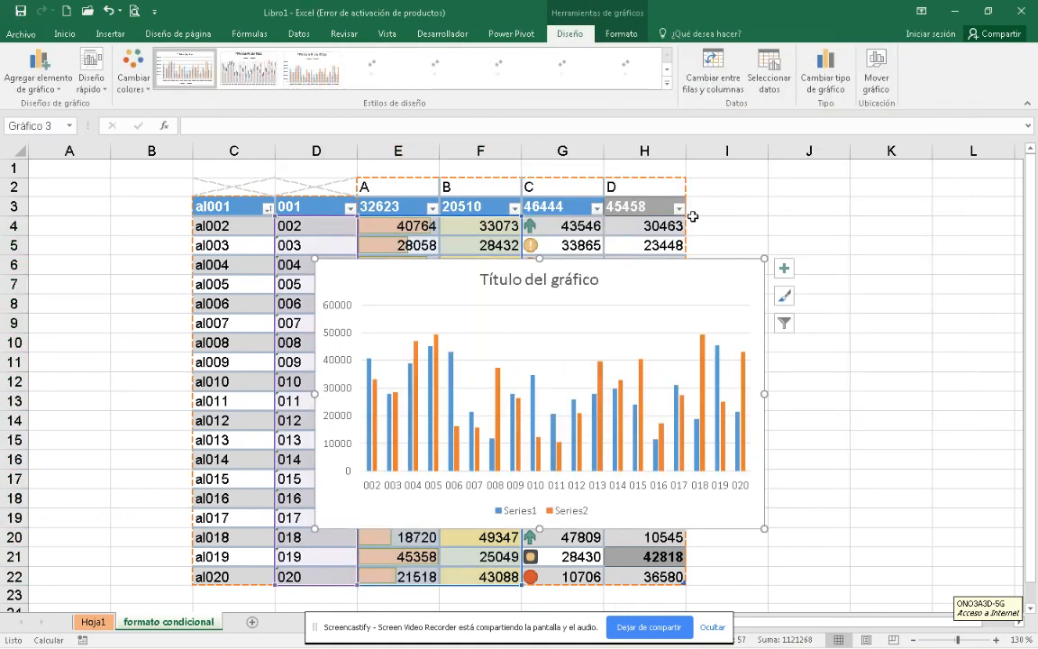
Arrange the line chart and the clustered column chart side by side at the same height, with the line chart on the left.
{"action": "left_click_drag", "start_coordinate": [667, 275], "coordinate": [895, 257]}
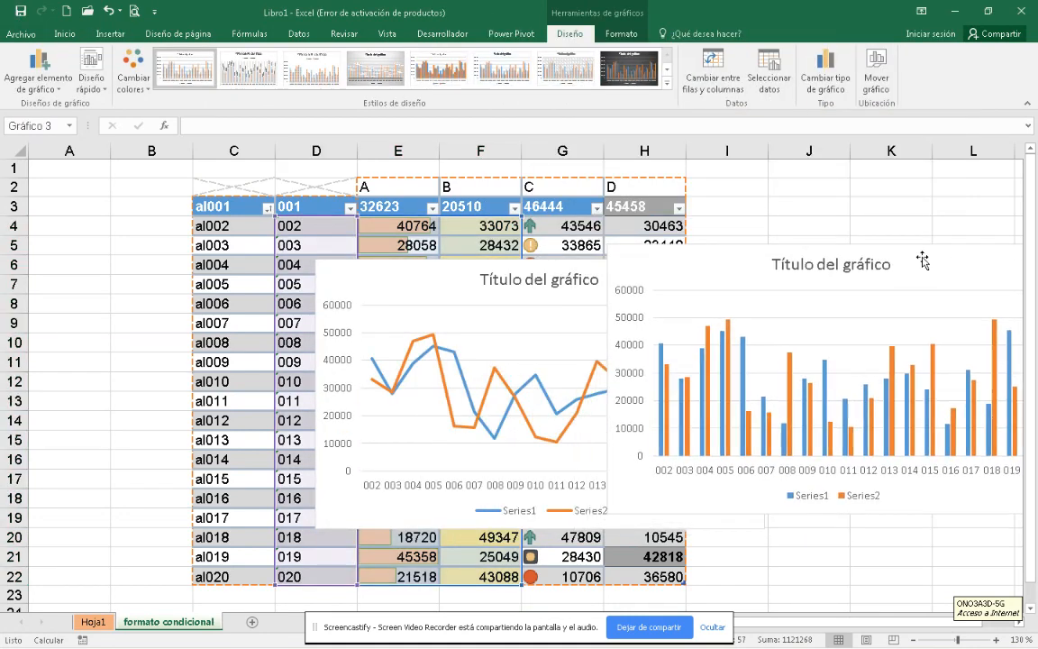
{"action": "left_click_drag", "start_coordinate": [401, 264], "coordinate": [243, 264]}
{"action": "left_click_drag", "start_coordinate": [687, 267], "coordinate": [642, 262]}
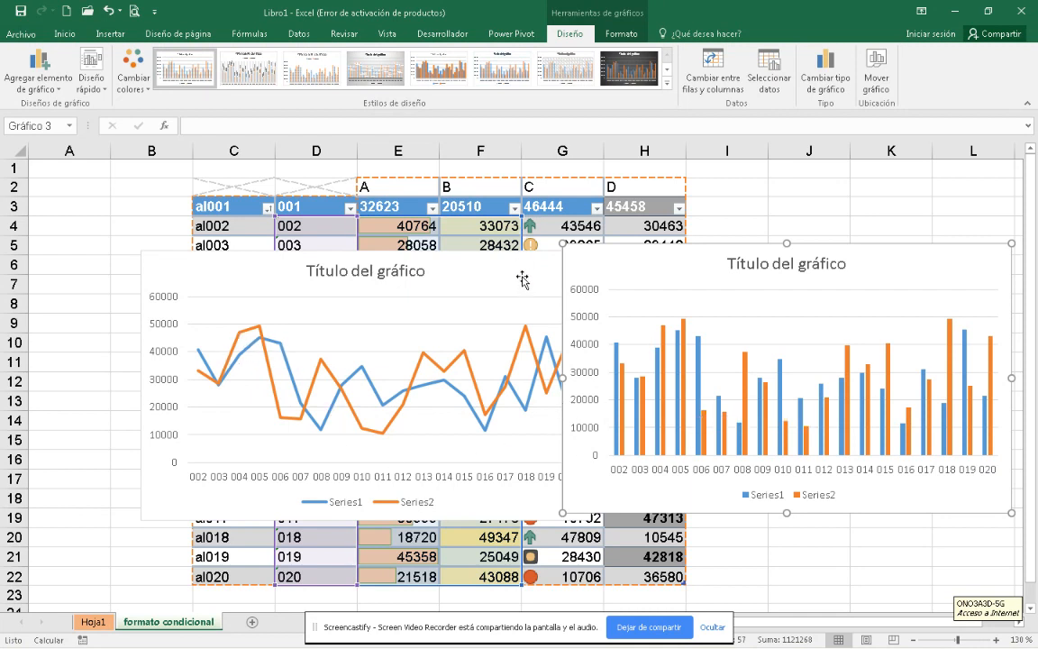
{"action": "left_click", "coordinate": [490, 271]}
{"action": "left_click_drag", "start_coordinate": [491, 271], "coordinate": [407, 275]}
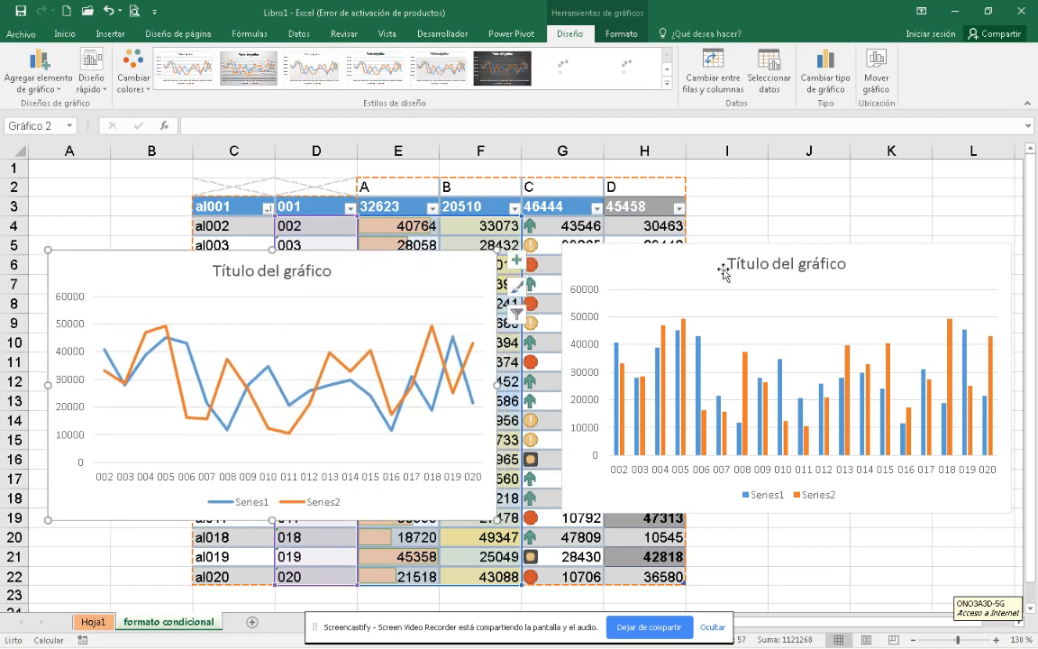
{"action": "left_click_drag", "start_coordinate": [694, 266], "coordinate": [693, 273]}
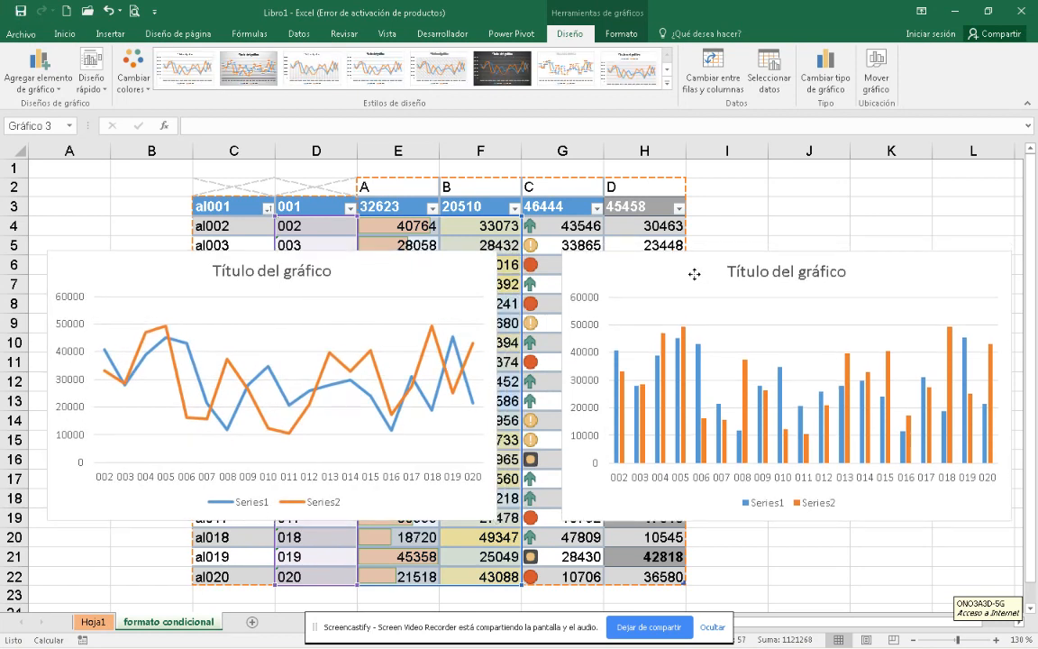
{"action": "left_click", "coordinate": [473, 275]}
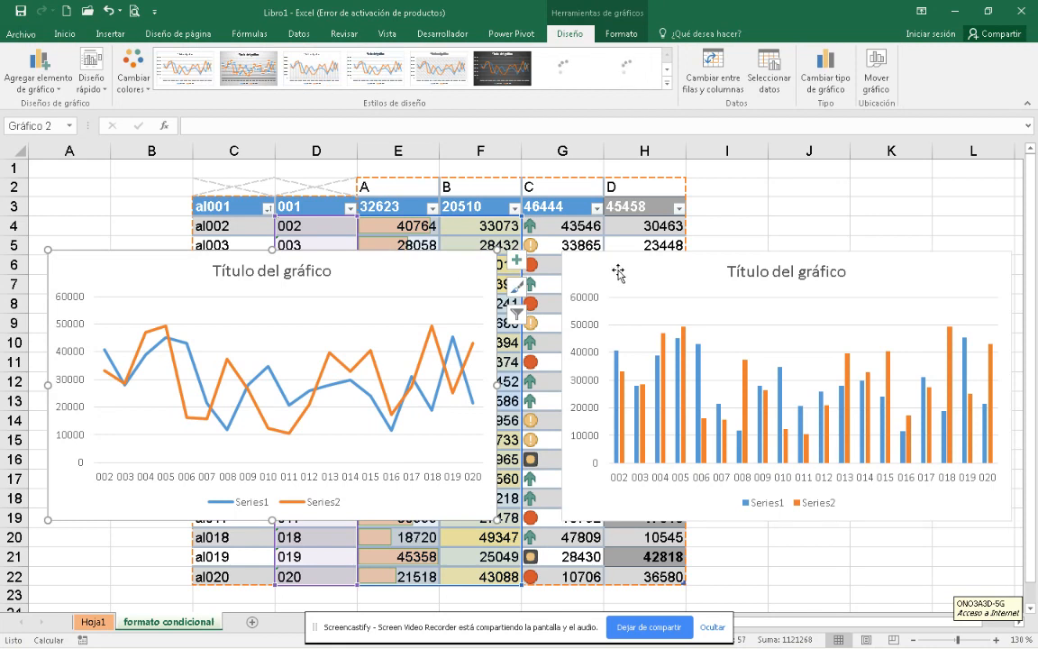
{"action": "left_click_drag", "start_coordinate": [617, 271], "coordinate": [620, 274]}
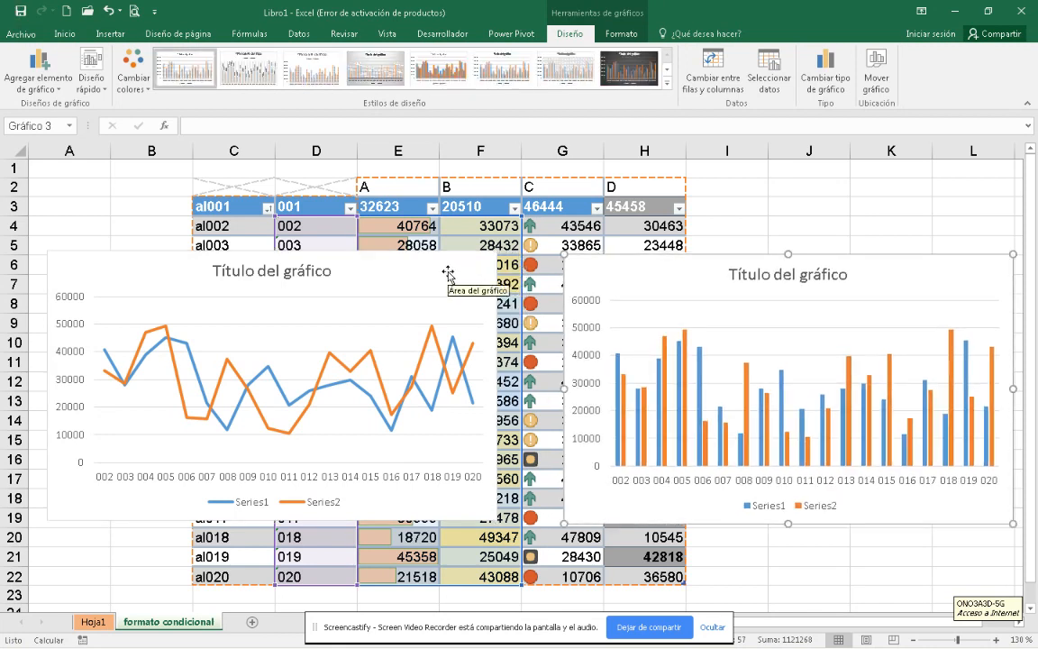
{"action": "left_click", "coordinate": [448, 276]}
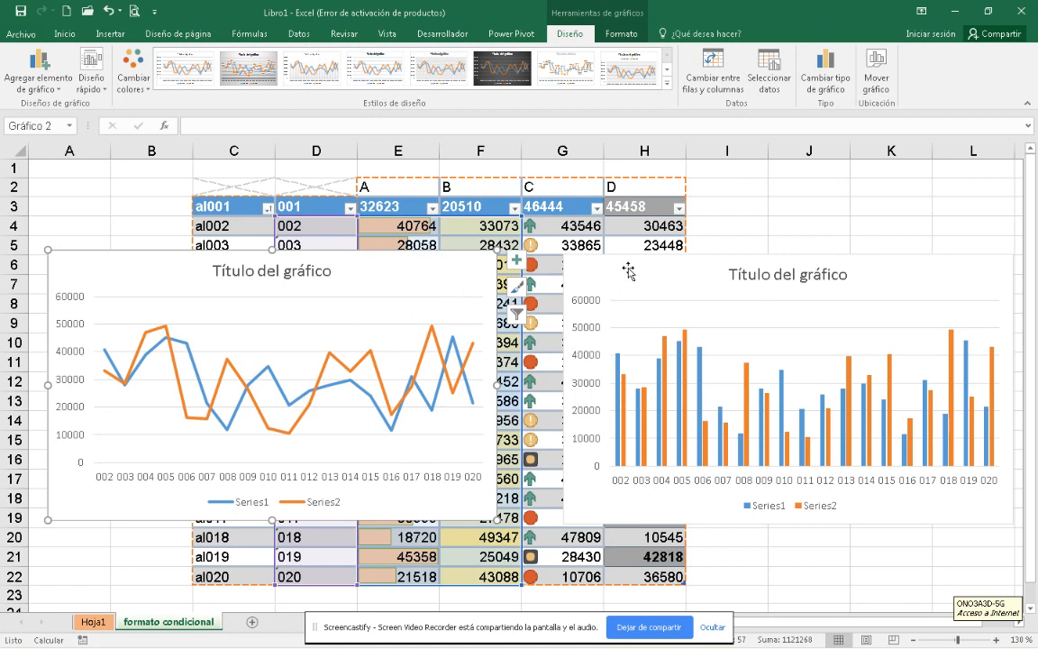
{"action": "left_click_drag", "start_coordinate": [628, 269], "coordinate": [626, 268]}
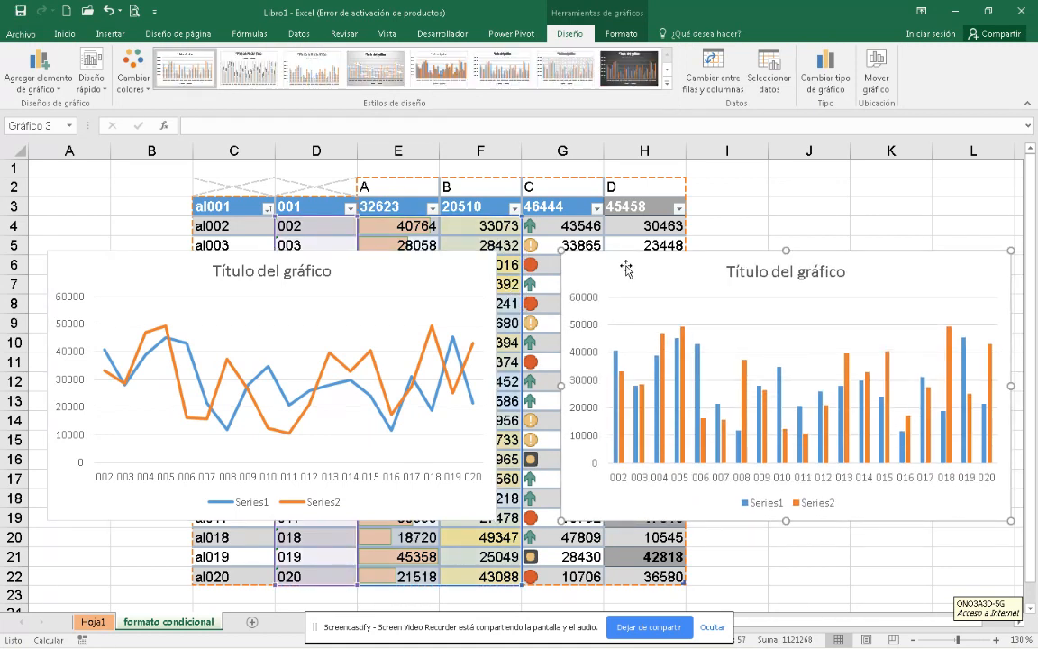
Insert a pie chart of D4:F22 and place it over the gap between the line and column charts.
{"action": "left_click_drag", "start_coordinate": [297, 225], "coordinate": [480, 576]}
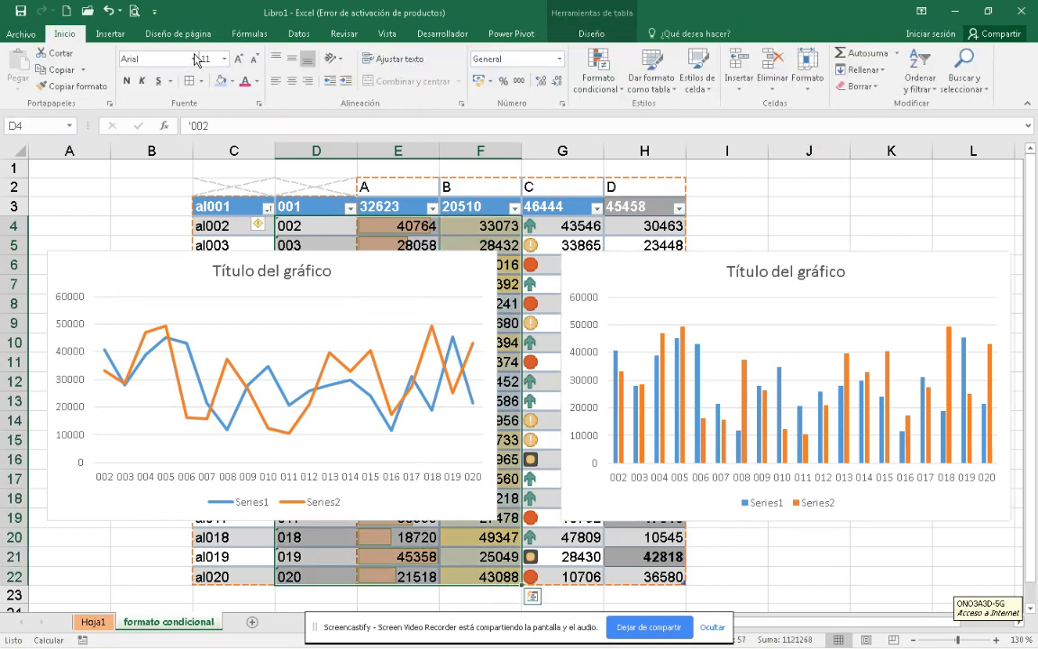
{"action": "left_click", "coordinate": [111, 33]}
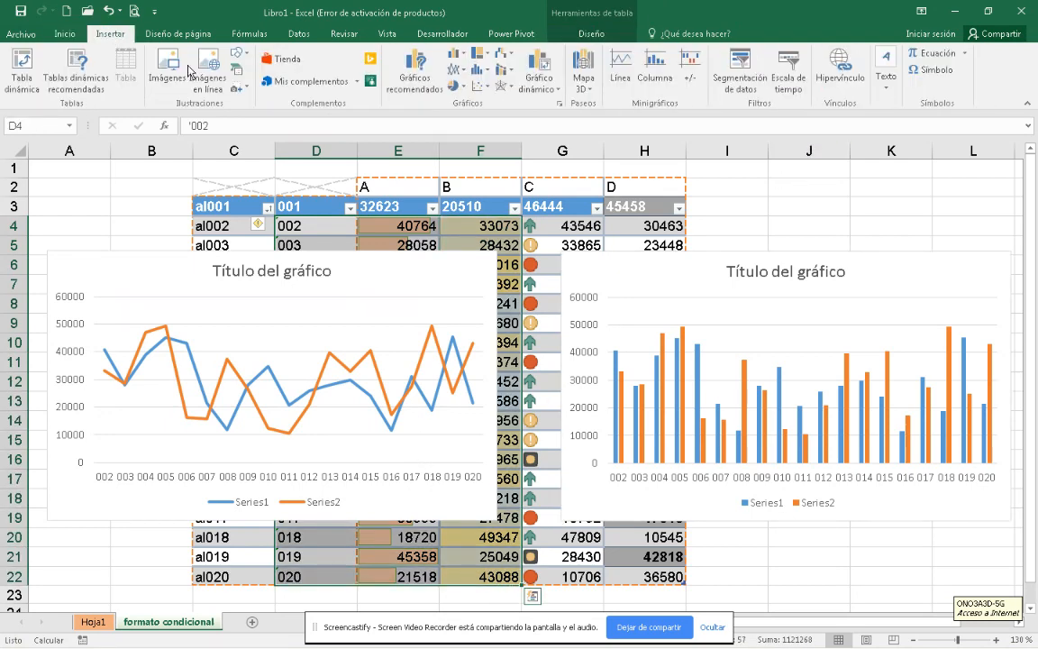
{"action": "left_click", "coordinate": [559, 104]}
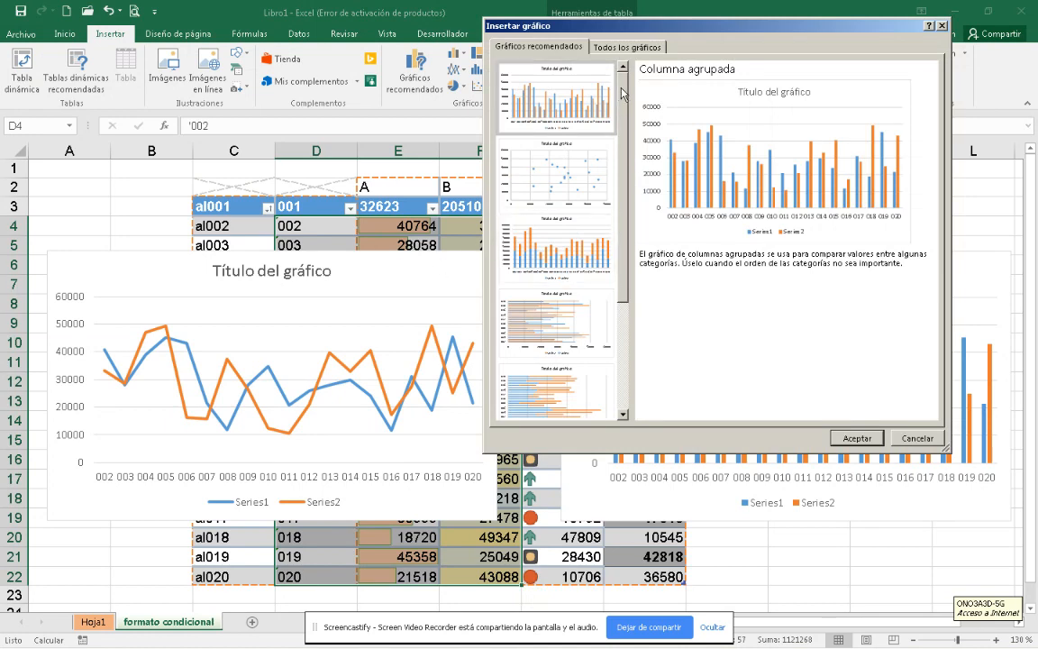
{"action": "left_click", "coordinate": [628, 45]}
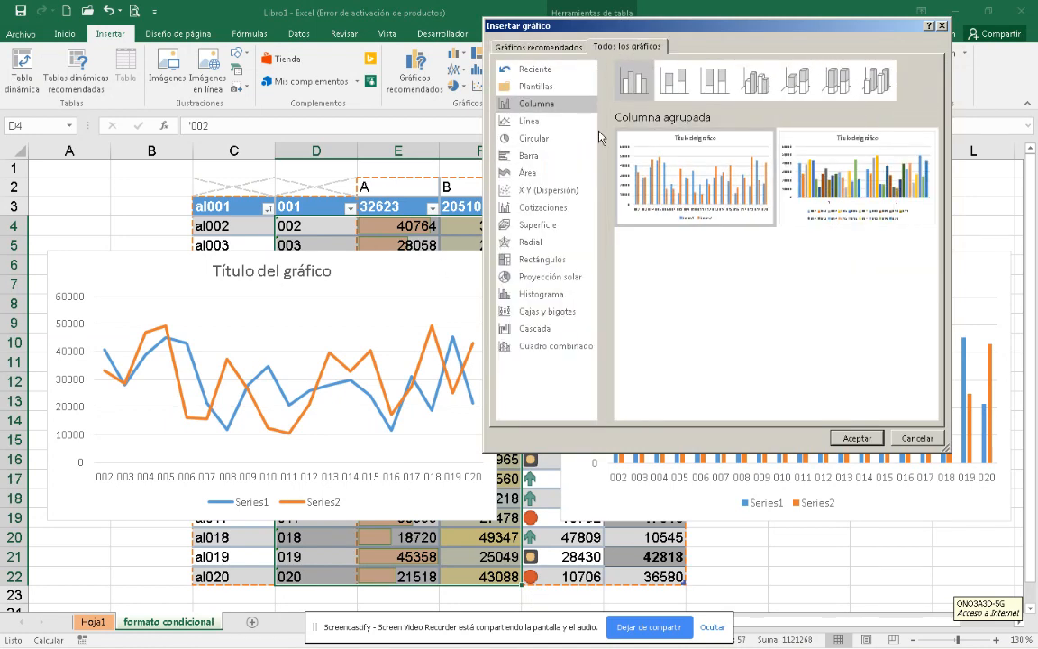
{"action": "left_click", "coordinate": [530, 138]}
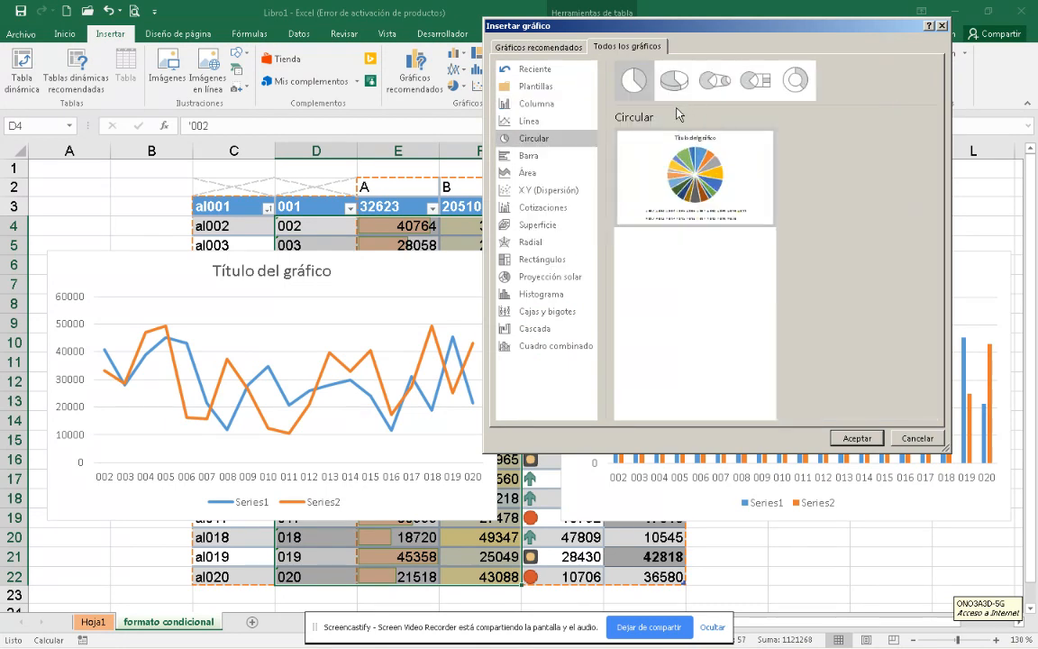
{"action": "mouse_move", "coordinate": [696, 183]}
{"action": "mouse_move", "coordinate": [710, 198]}
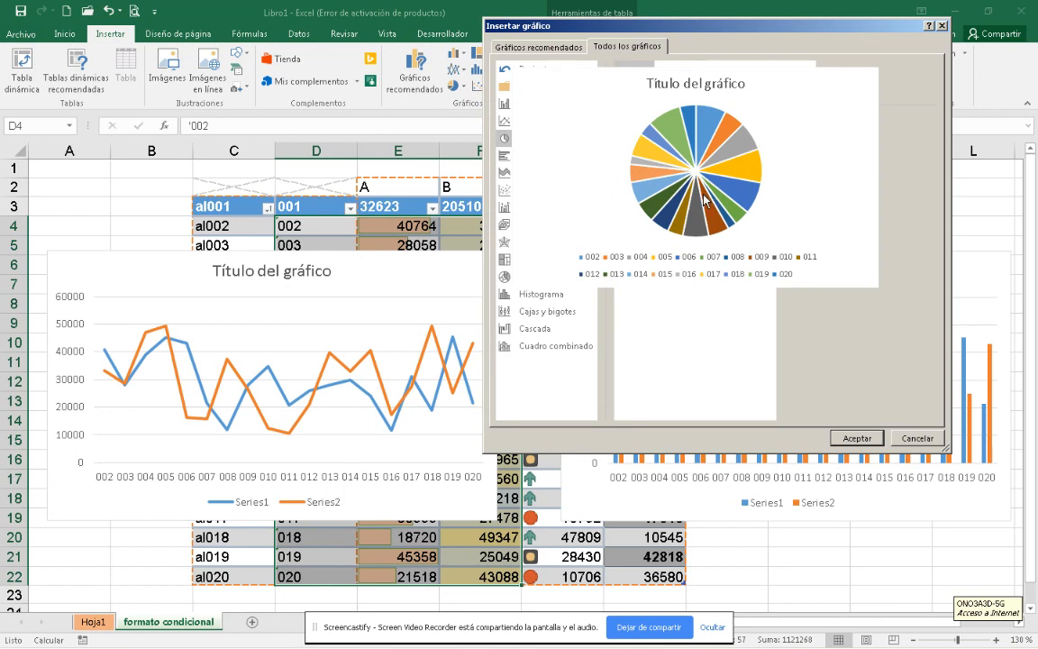
{"action": "left_click", "coordinate": [857, 438]}
{"action": "left_click_drag", "start_coordinate": [636, 291], "coordinate": [679, 289]}
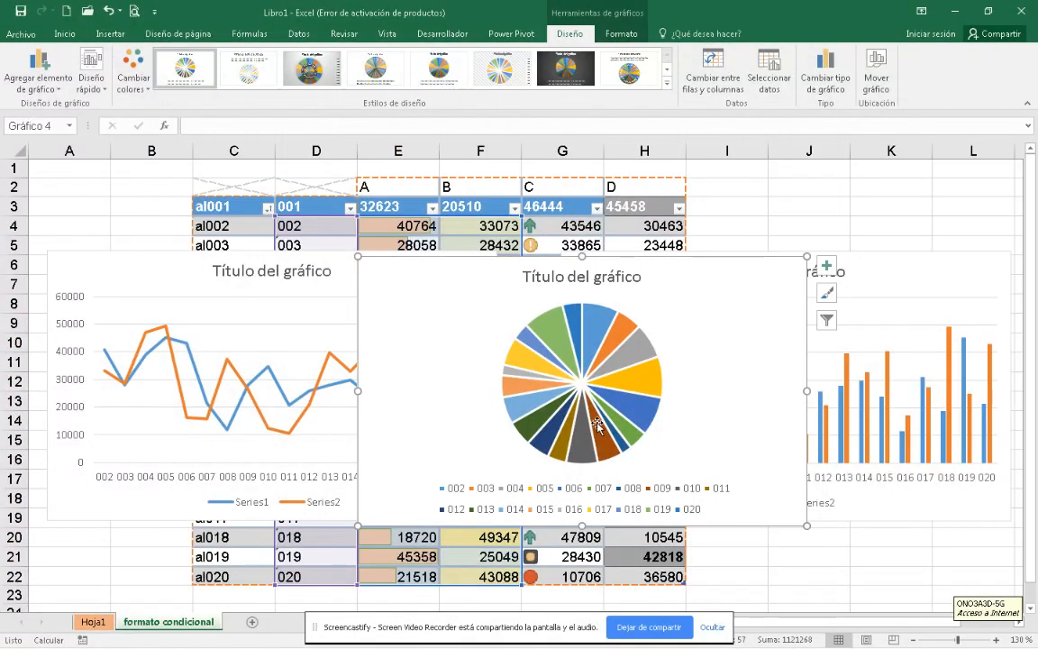
Move the line chart away from the table to the area below and right of the column chart.
{"action": "left_click", "coordinate": [326, 288]}
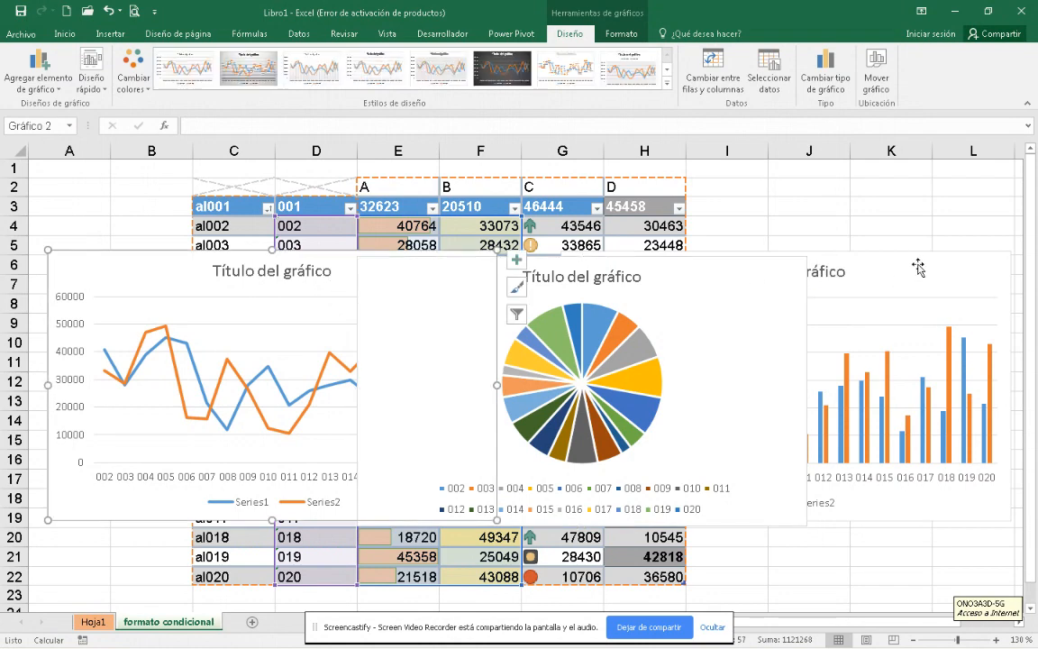
{"action": "left_click", "coordinate": [920, 264]}
{"action": "mouse_move", "coordinate": [315, 281]}
{"action": "left_mouse_down"}
{"action": "mouse_move", "coordinate": [341, 317]}
{"action": "mouse_move", "coordinate": [321, 300]}
{"action": "left_mouse_up"}
{"action": "left_click_drag", "start_coordinate": [226, 270], "coordinate": [962, 371]}
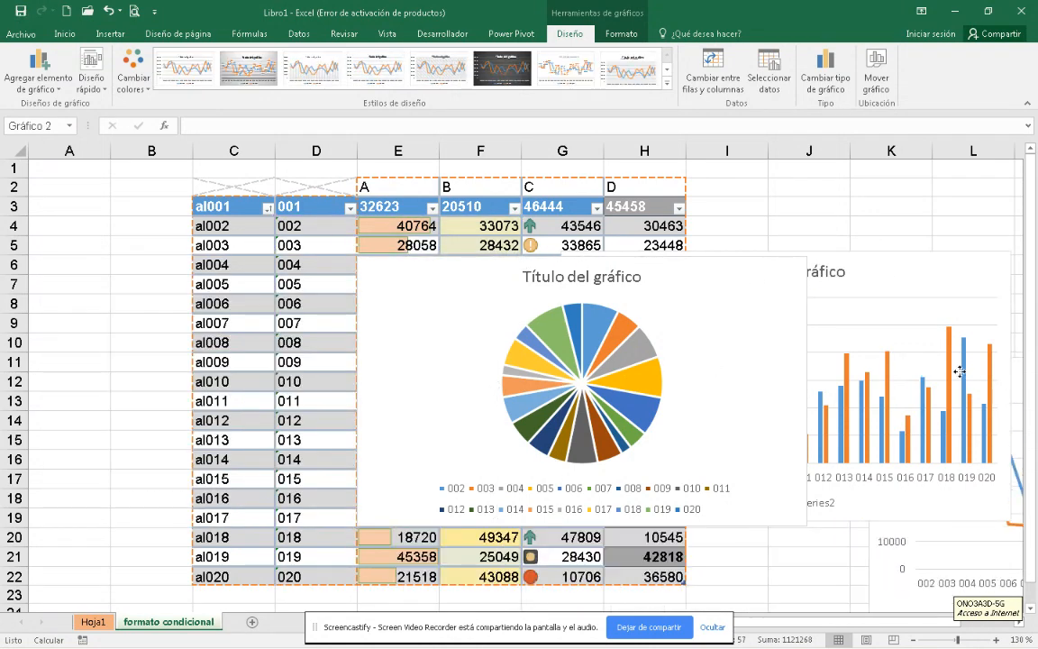
Try the pie chart with only rows 4 to 9, moving it clear of columns D and E, then extend its range back to row 22.
{"action": "left_click", "coordinate": [433, 287]}
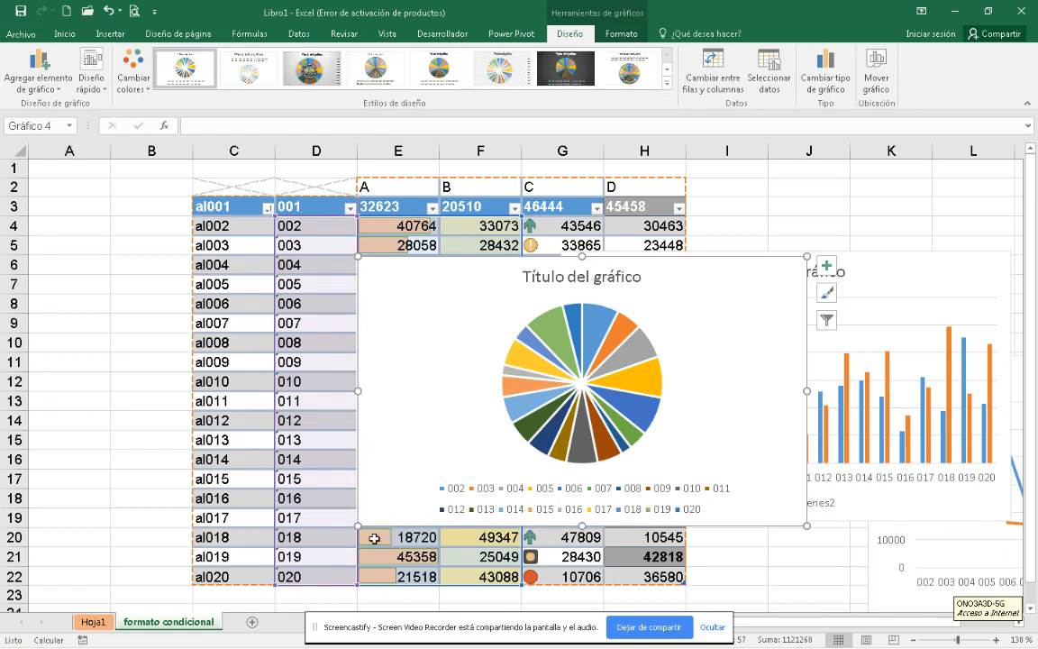
{"action": "left_click_drag", "start_coordinate": [356, 584], "coordinate": [325, 338]}
{"action": "left_click_drag", "start_coordinate": [407, 280], "coordinate": [500, 241]}
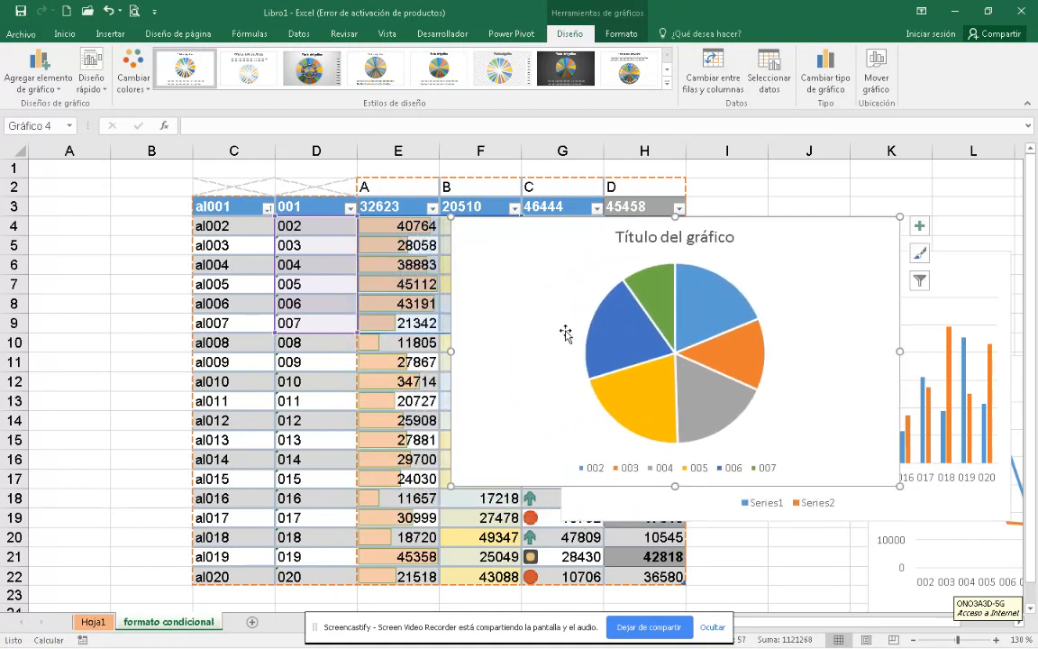
{"action": "left_click_drag", "start_coordinate": [359, 334], "coordinate": [344, 580]}
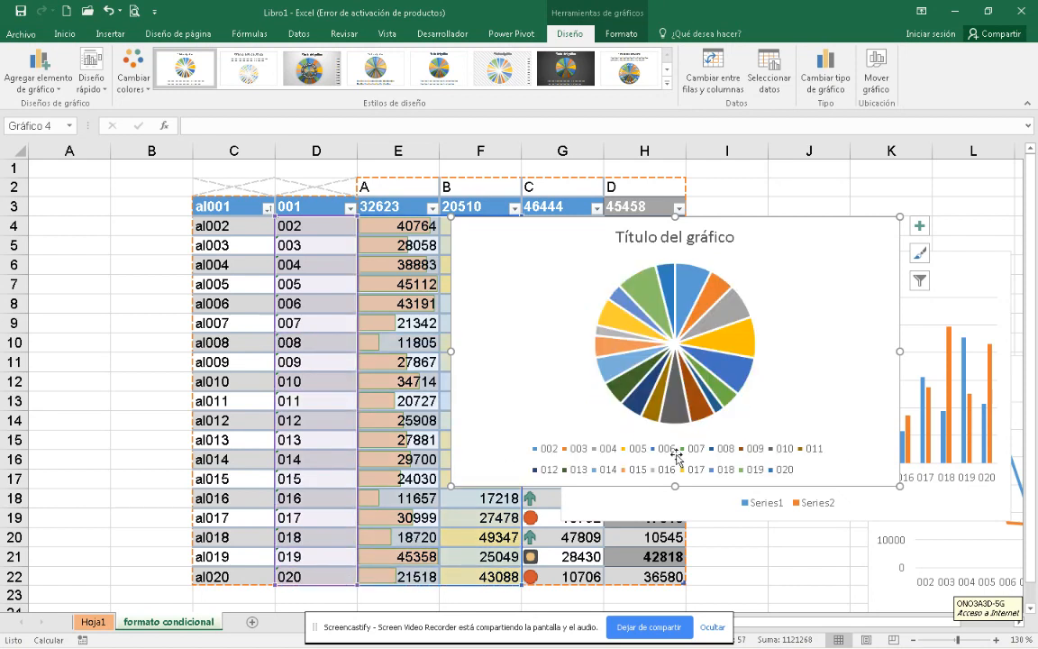
Change the pie chart to a clustered bar chart and move it left over columns C to H of the table.
{"action": "left_click", "coordinate": [825, 79]}
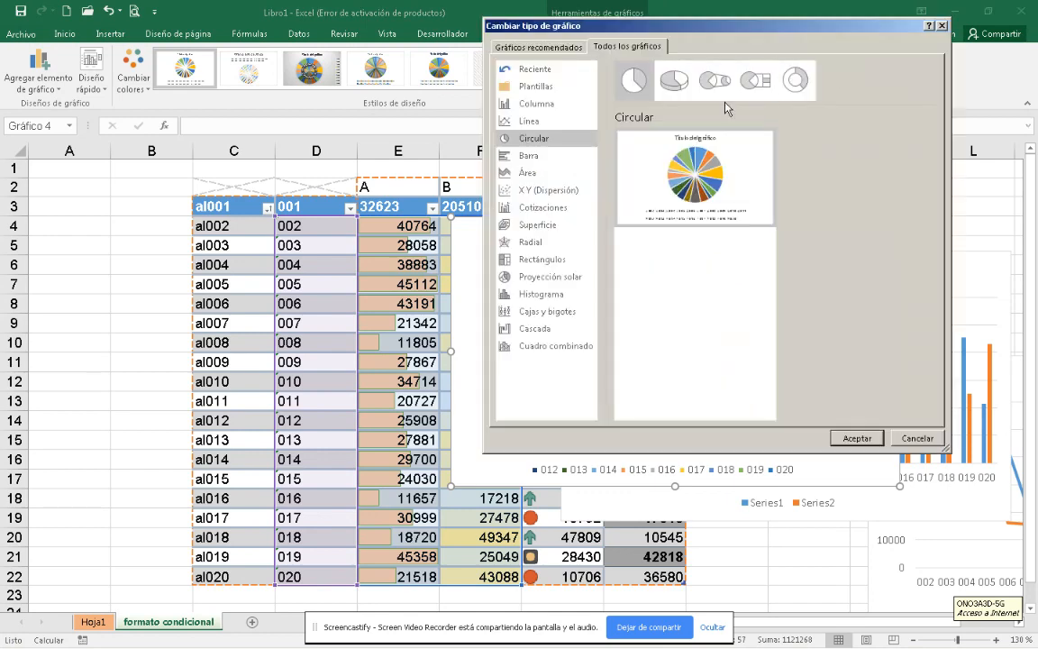
{"action": "left_click", "coordinate": [545, 158]}
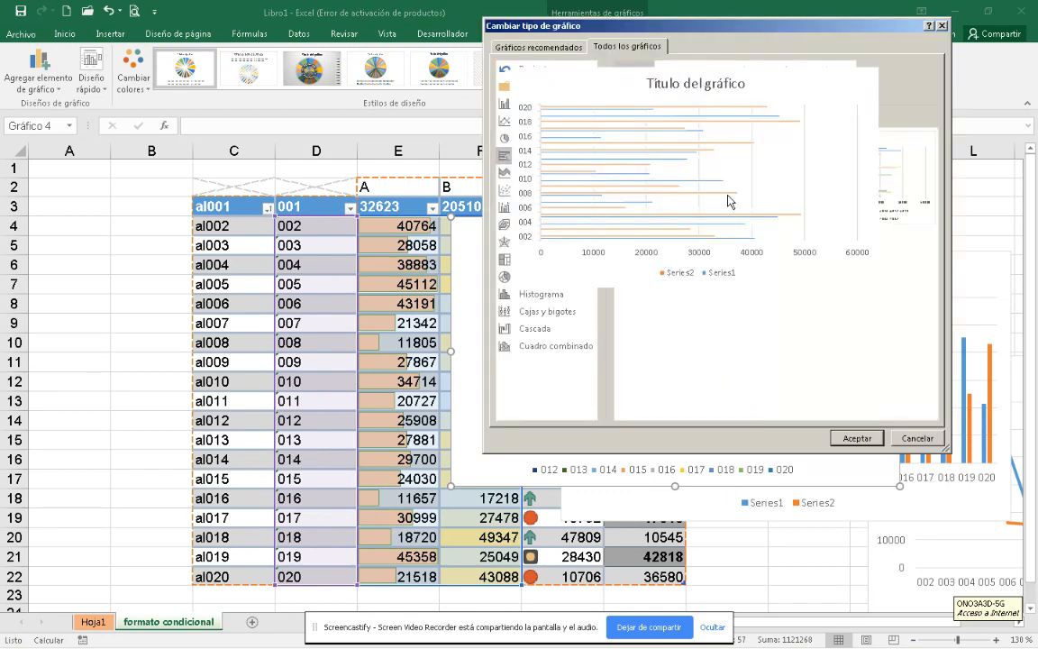
{"action": "mouse_move", "coordinate": [654, 160]}
{"action": "left_click", "coordinate": [857, 438]}
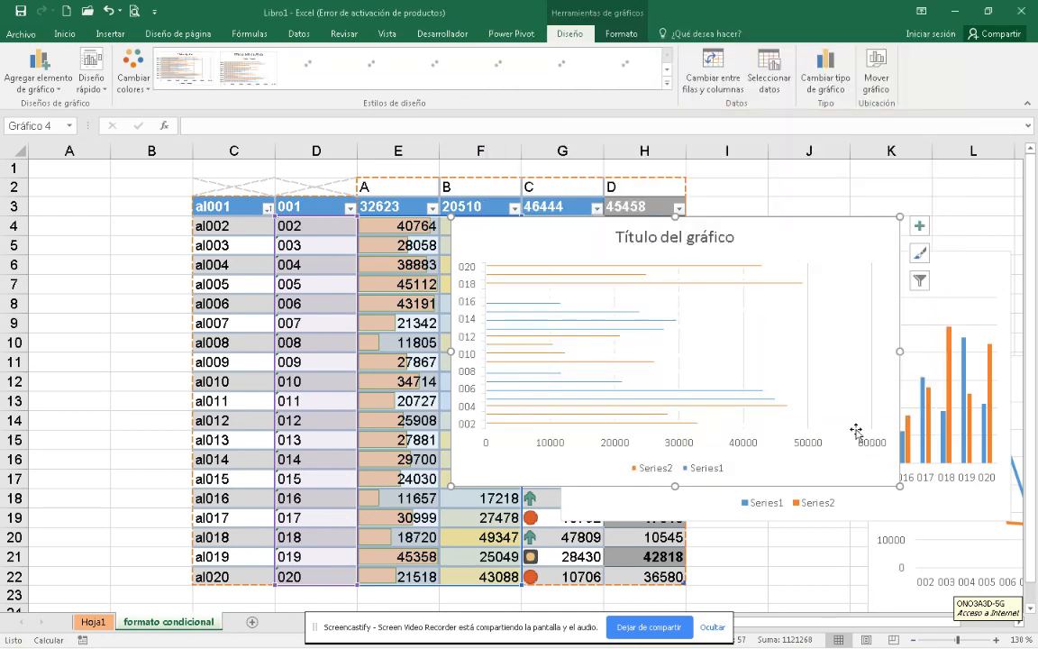
{"action": "left_click_drag", "start_coordinate": [789, 224], "coordinate": [528, 219]}
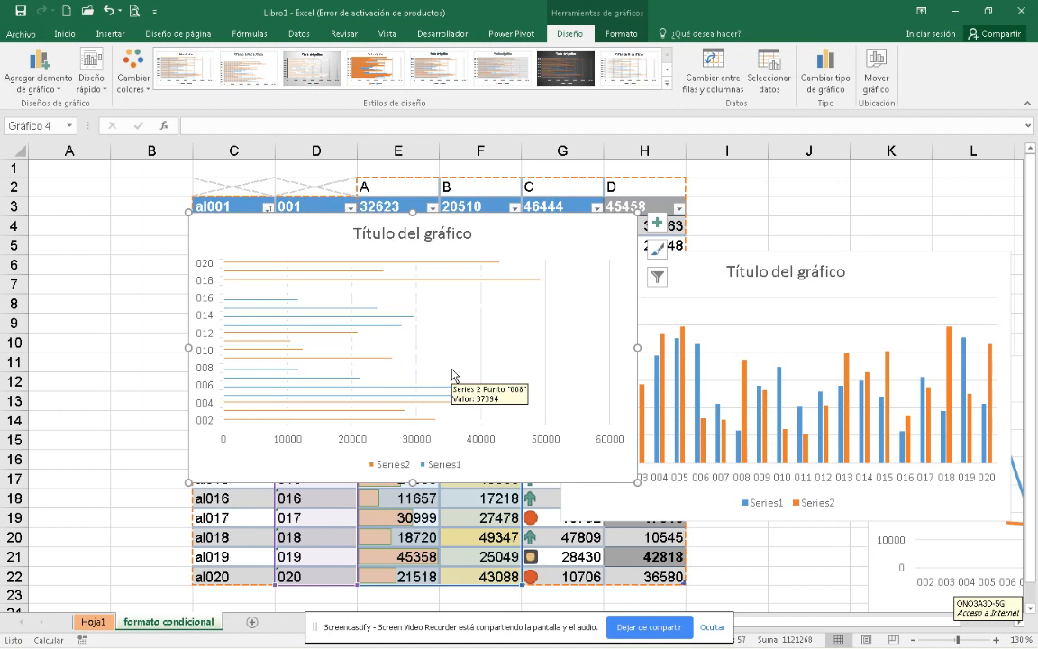
Preview the area chart type for the bar chart's data and compare it with the line type.
{"action": "left_click", "coordinate": [825, 72]}
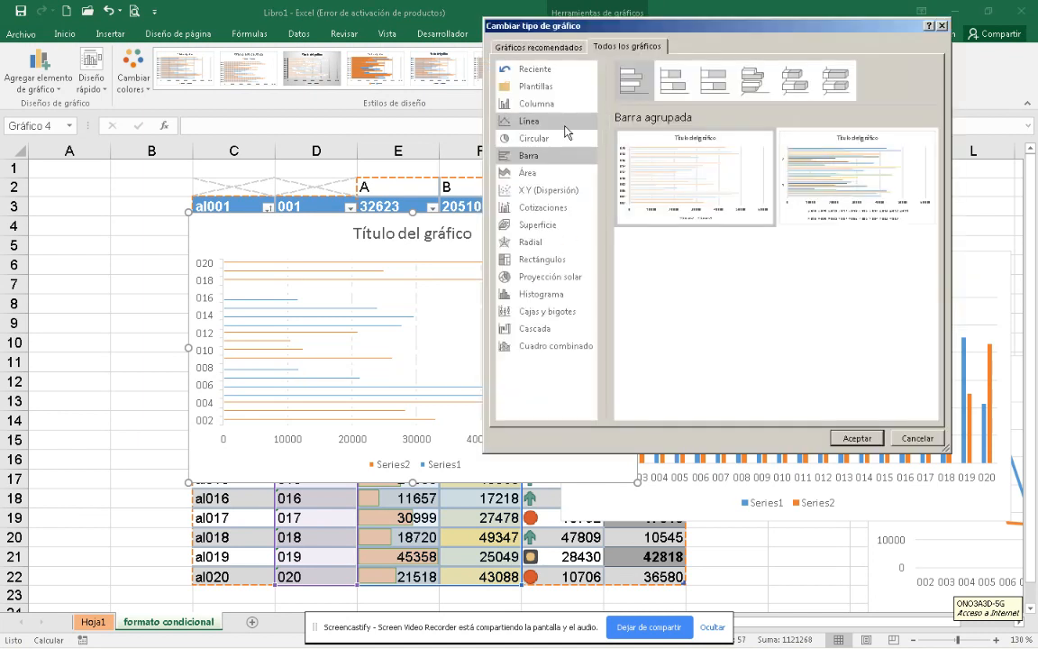
{"action": "left_click", "coordinate": [532, 172]}
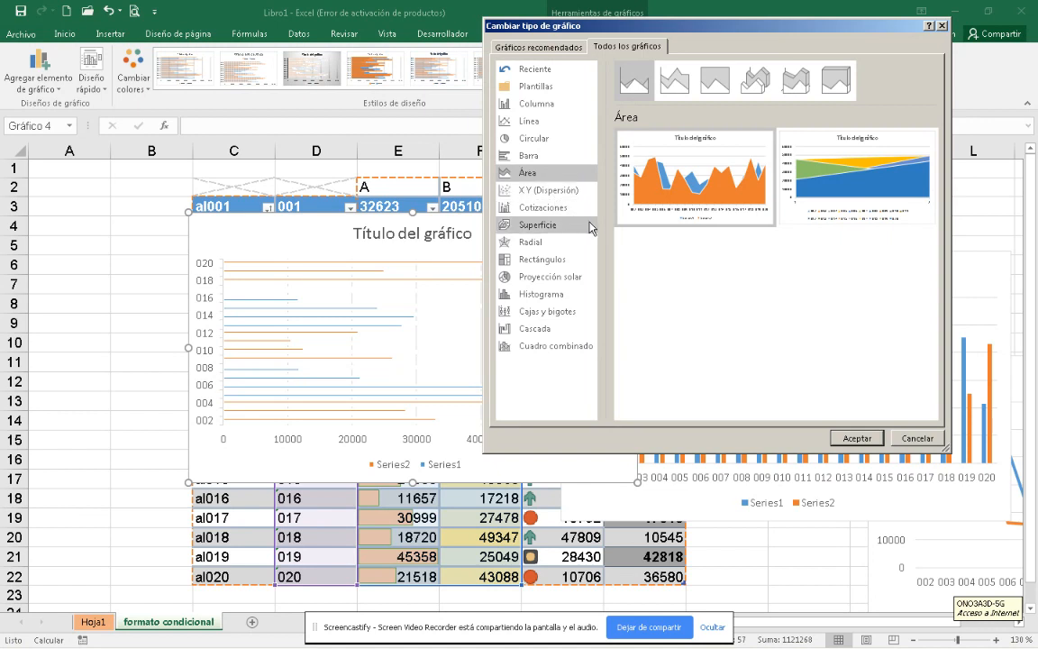
{"action": "mouse_move", "coordinate": [721, 217]}
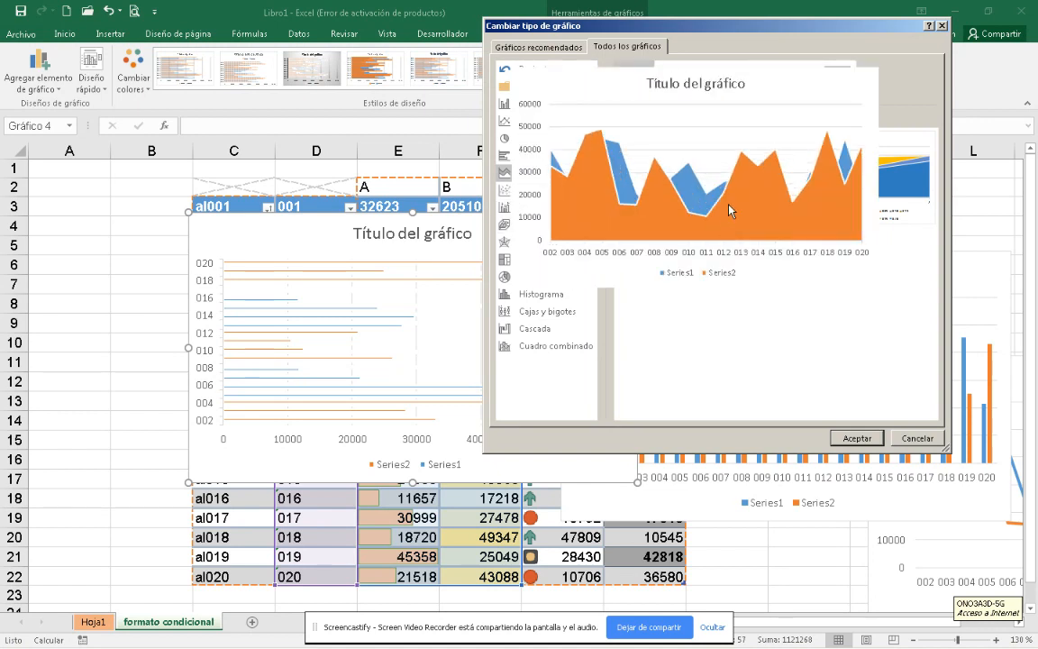
{"action": "left_click", "coordinate": [522, 121]}
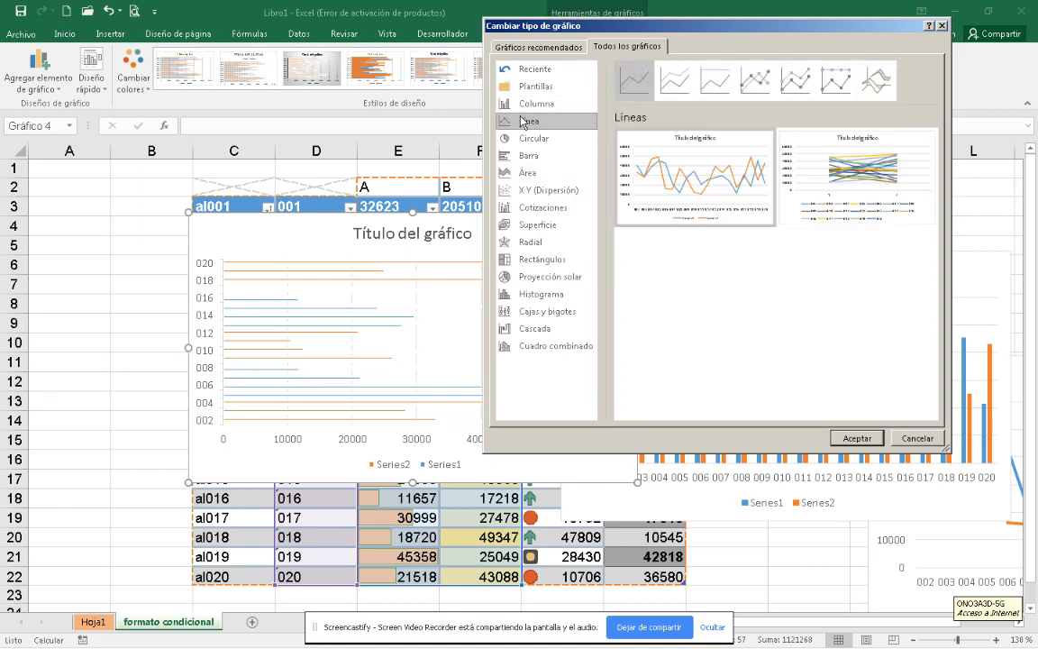
{"action": "left_click", "coordinate": [515, 177]}
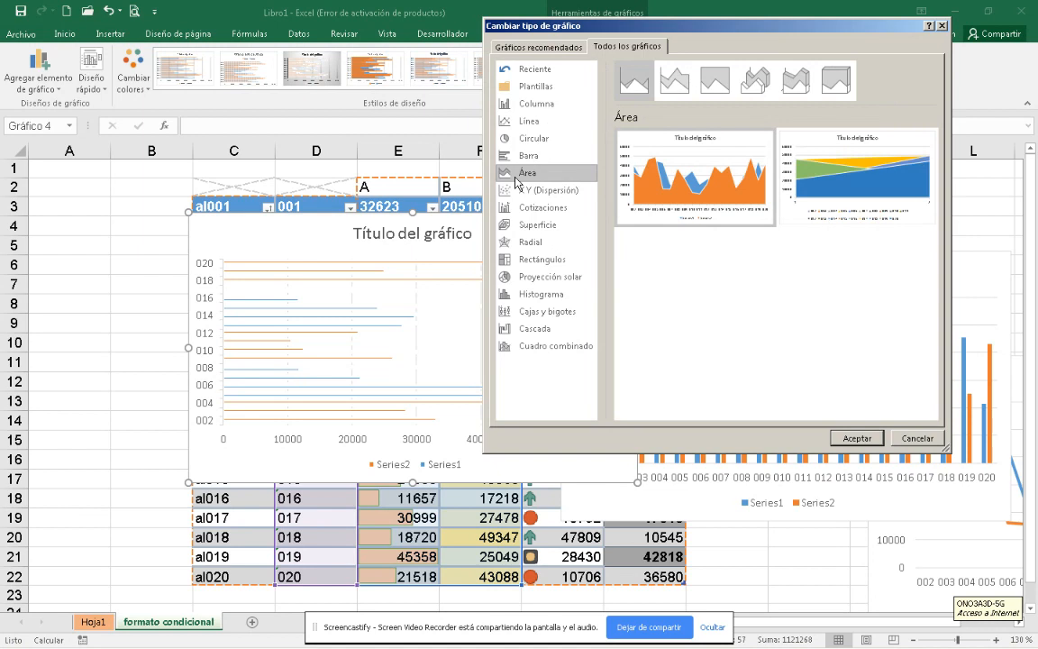
{"action": "left_click", "coordinate": [519, 123]}
{"action": "left_click", "coordinate": [518, 177]}
{"action": "mouse_move", "coordinate": [667, 208]}
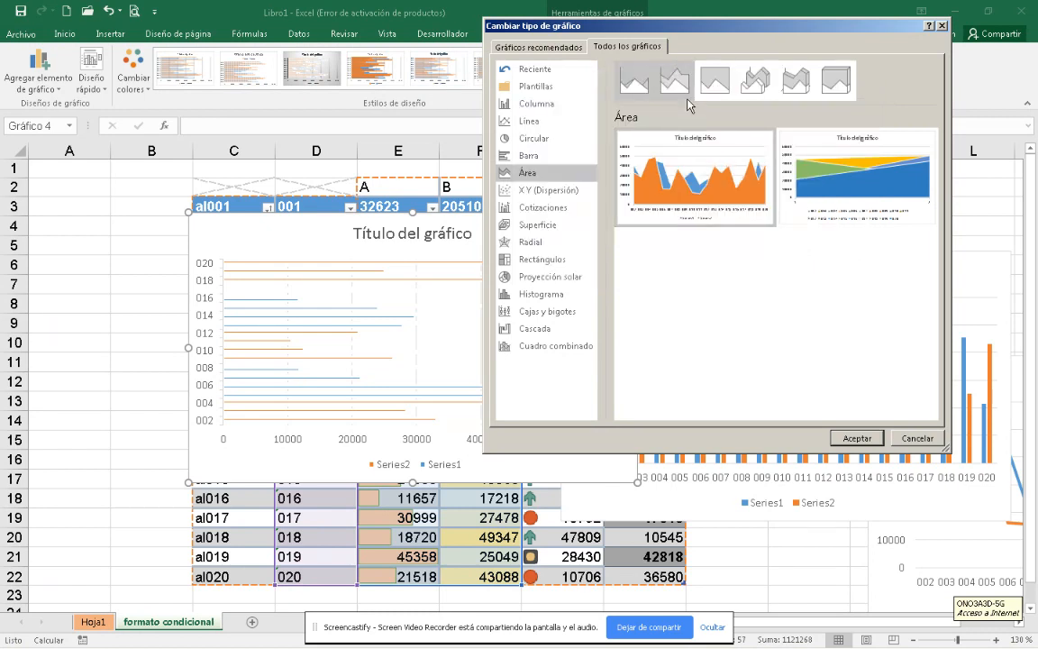
Examine the stacked, 100% stacked and 3D area variants, comparing them with the column and line types.
{"action": "left_click", "coordinate": [682, 83]}
{"action": "left_click", "coordinate": [719, 87]}
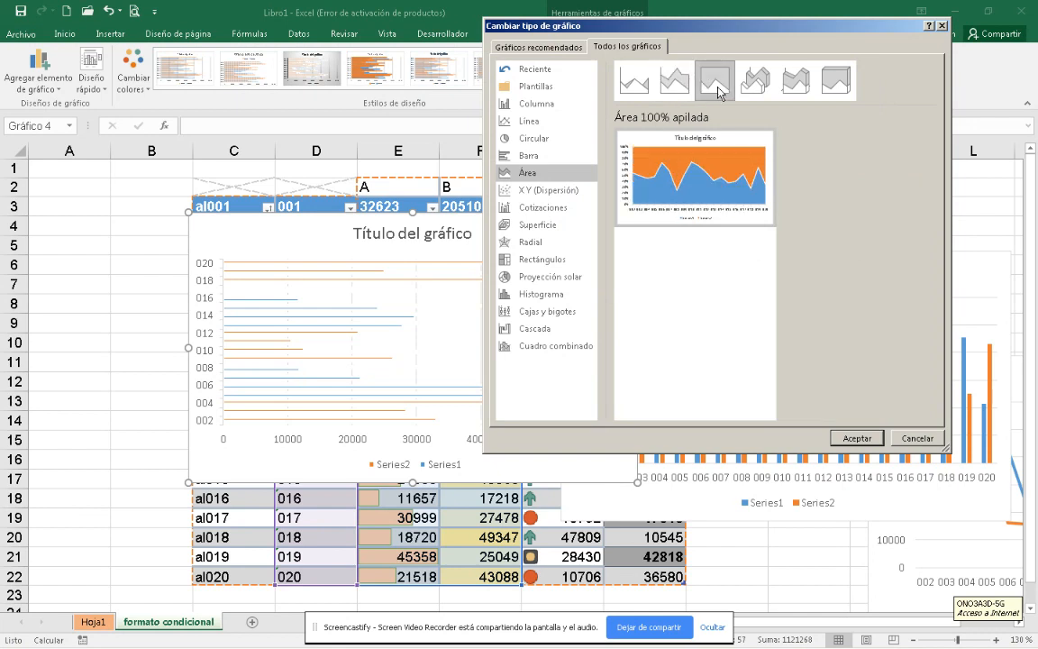
{"action": "left_click", "coordinate": [573, 108]}
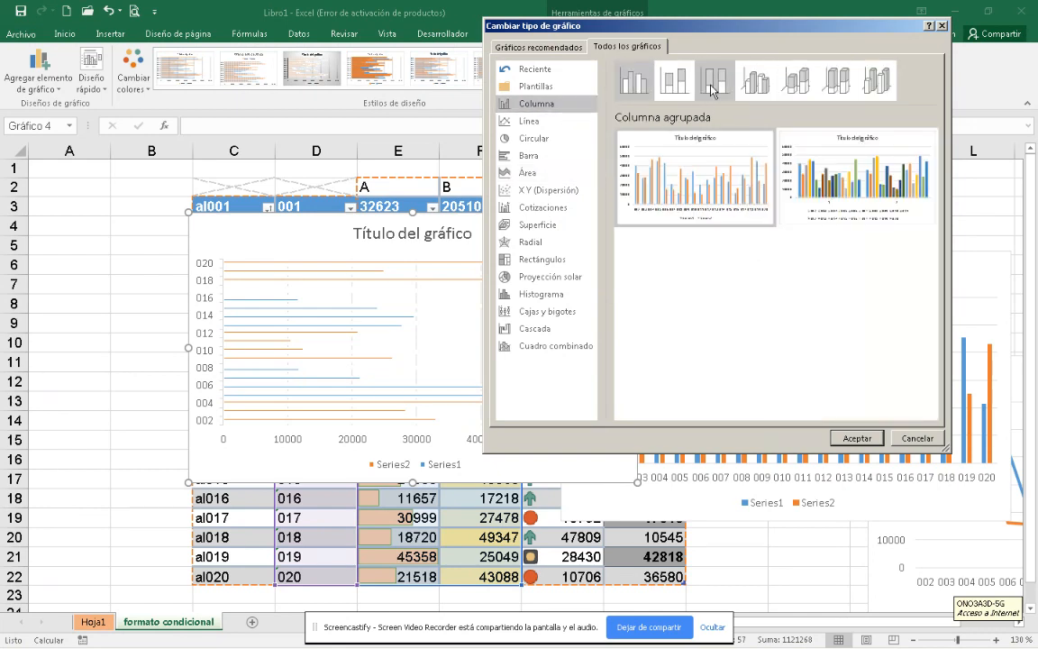
{"action": "left_click", "coordinate": [532, 121]}
{"action": "mouse_move", "coordinate": [620, 141]}
{"action": "left_click", "coordinate": [528, 172]}
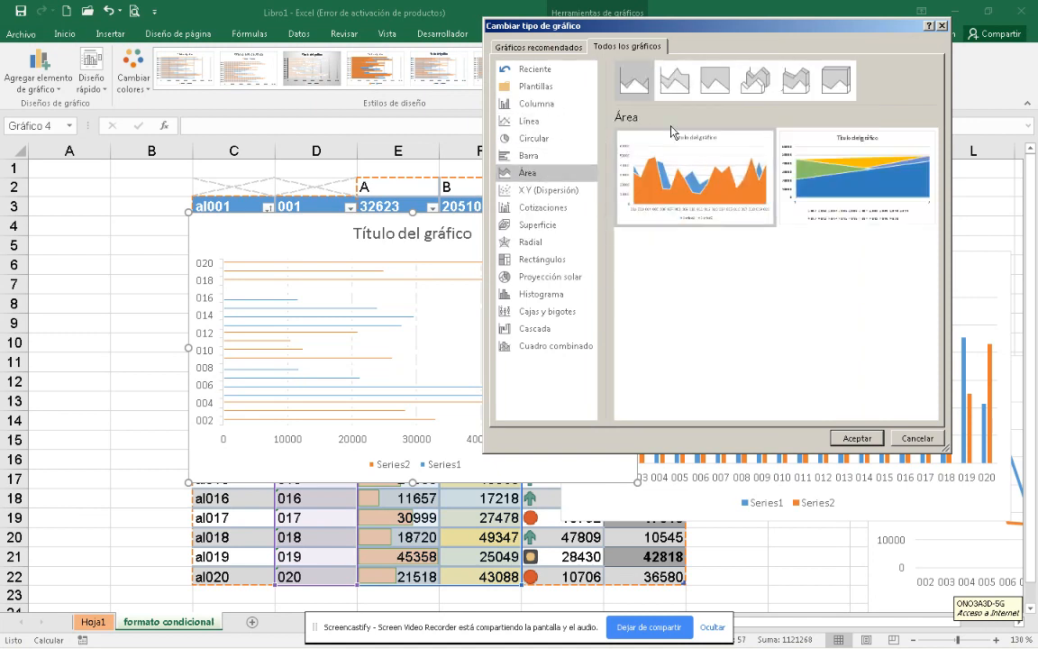
{"action": "left_click", "coordinate": [718, 91]}
{"action": "left_click", "coordinate": [756, 83]}
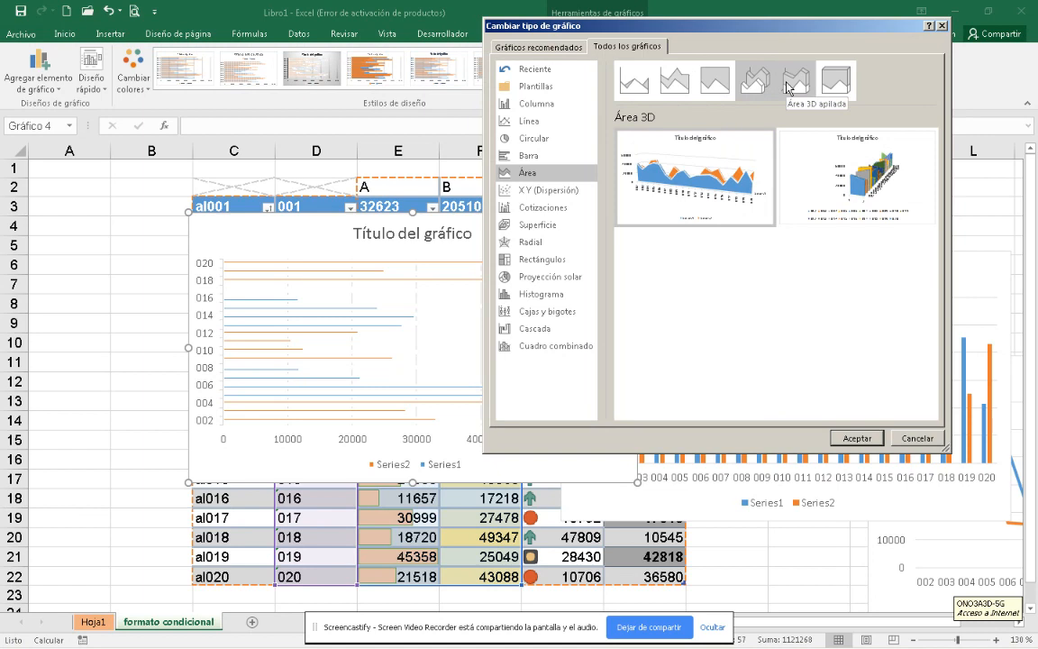
{"action": "left_click", "coordinate": [787, 87]}
{"action": "left_click", "coordinate": [836, 81]}
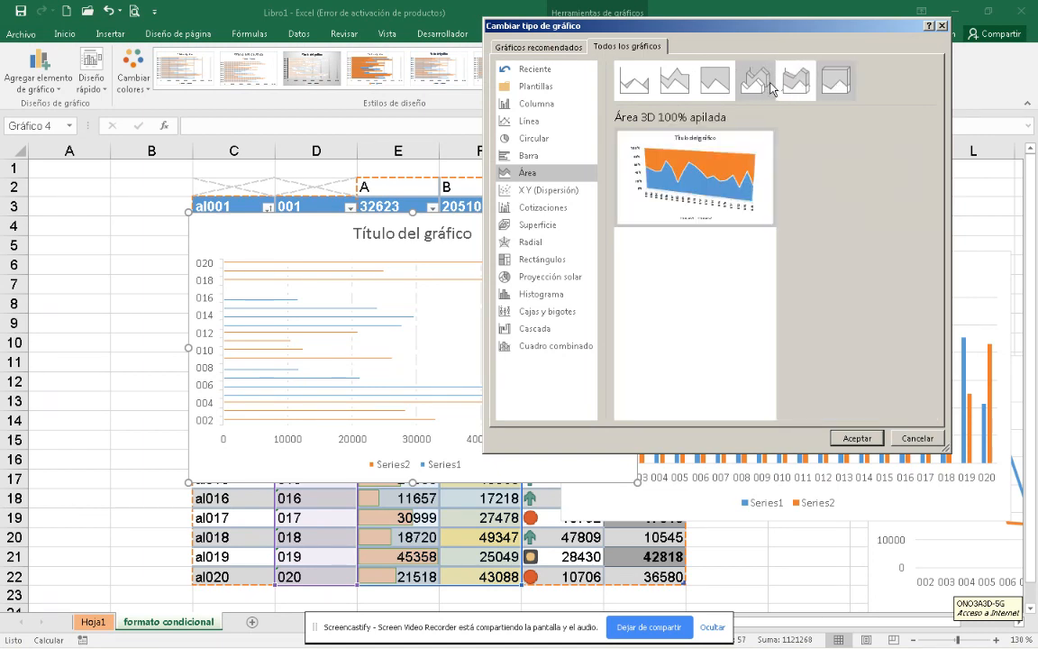
{"action": "left_click", "coordinate": [786, 84]}
{"action": "left_click", "coordinate": [755, 82]}
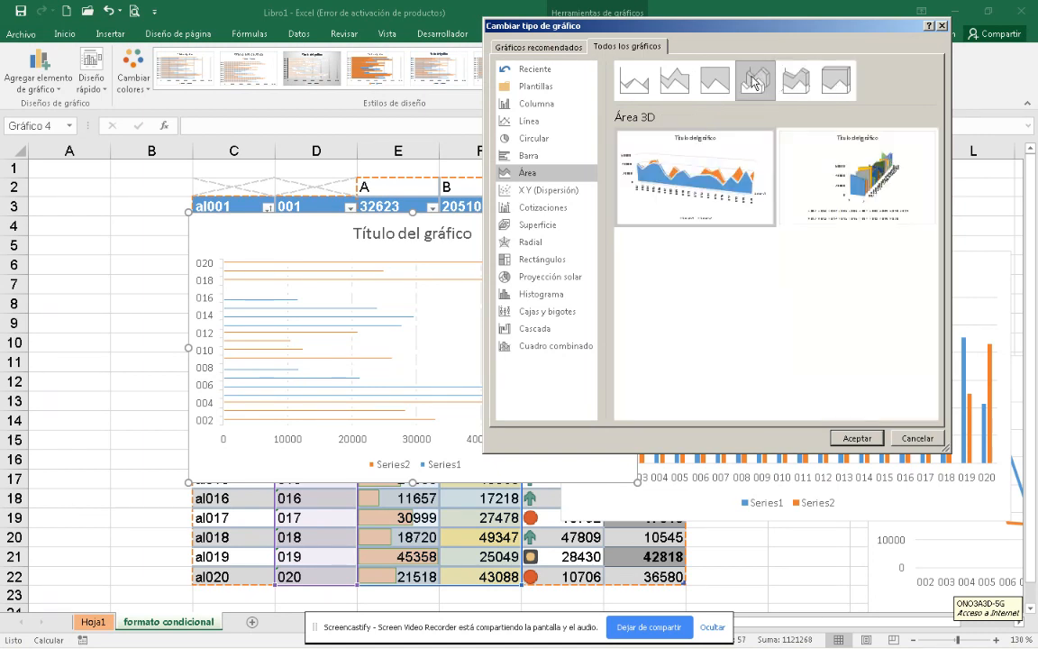
{"action": "left_click", "coordinate": [797, 82]}
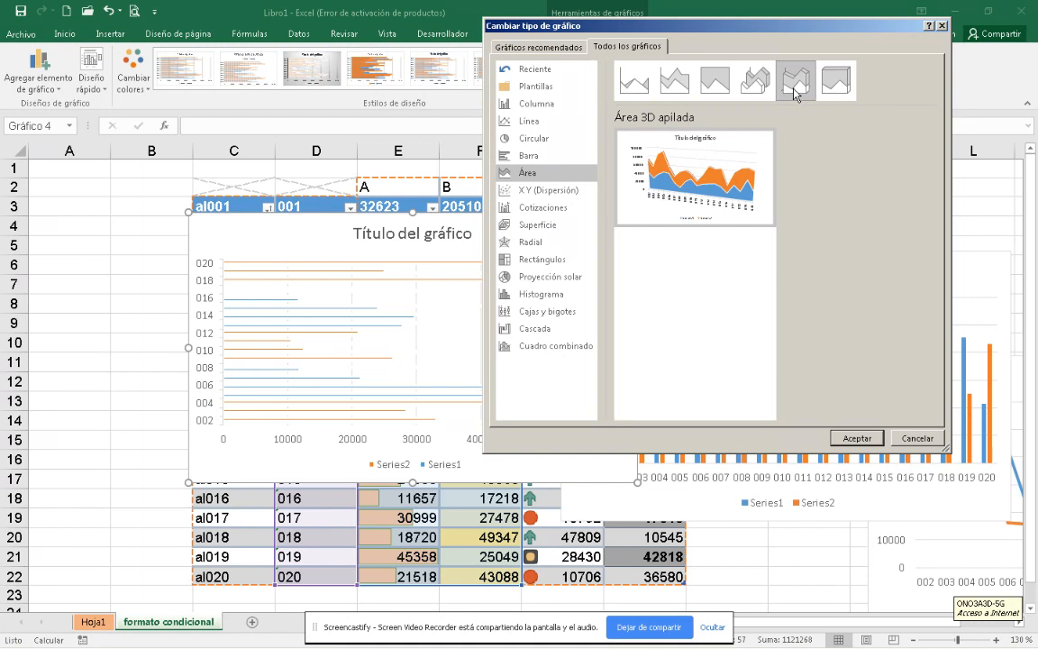
{"action": "mouse_move", "coordinate": [669, 183]}
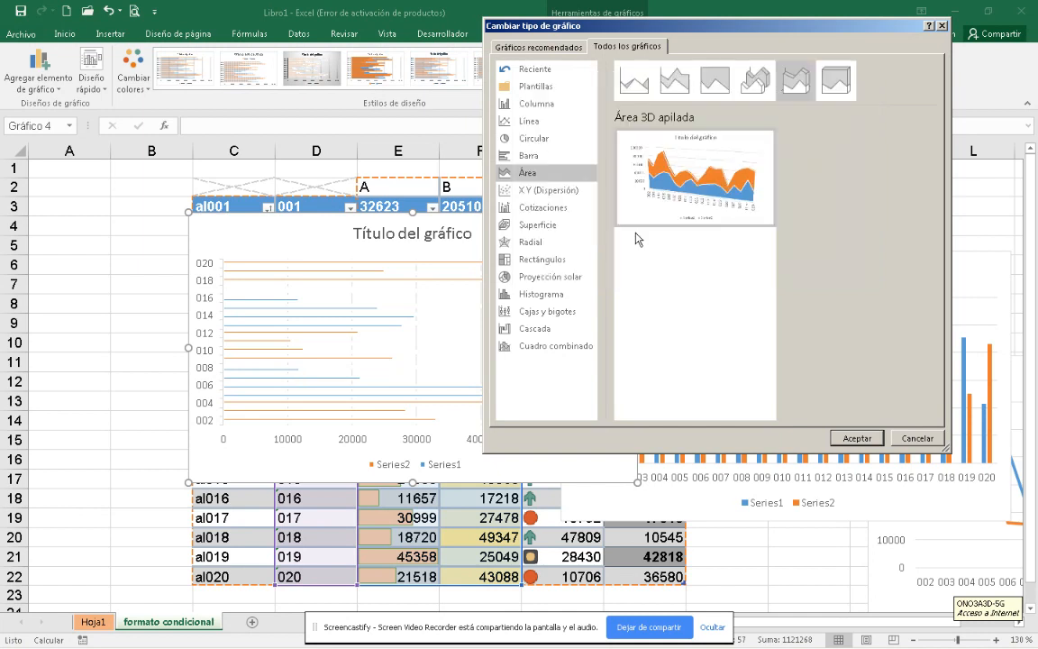
Preview the XY scatter chart and the data requirements of the first two stock chart variants.
{"action": "left_click", "coordinate": [491, 188]}
{"action": "mouse_move", "coordinate": [701, 192]}
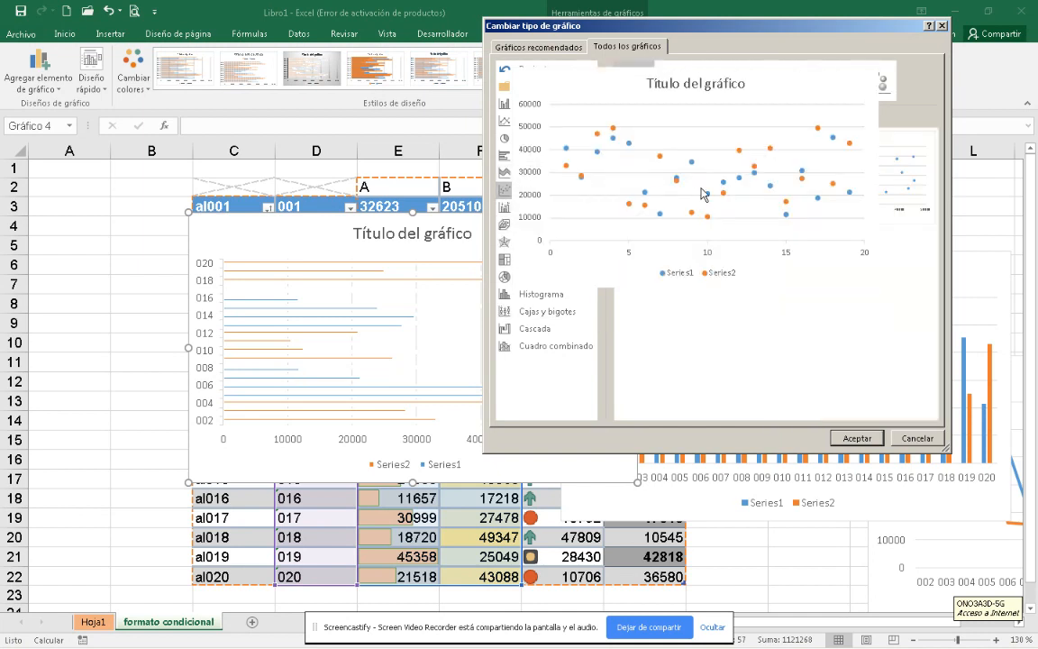
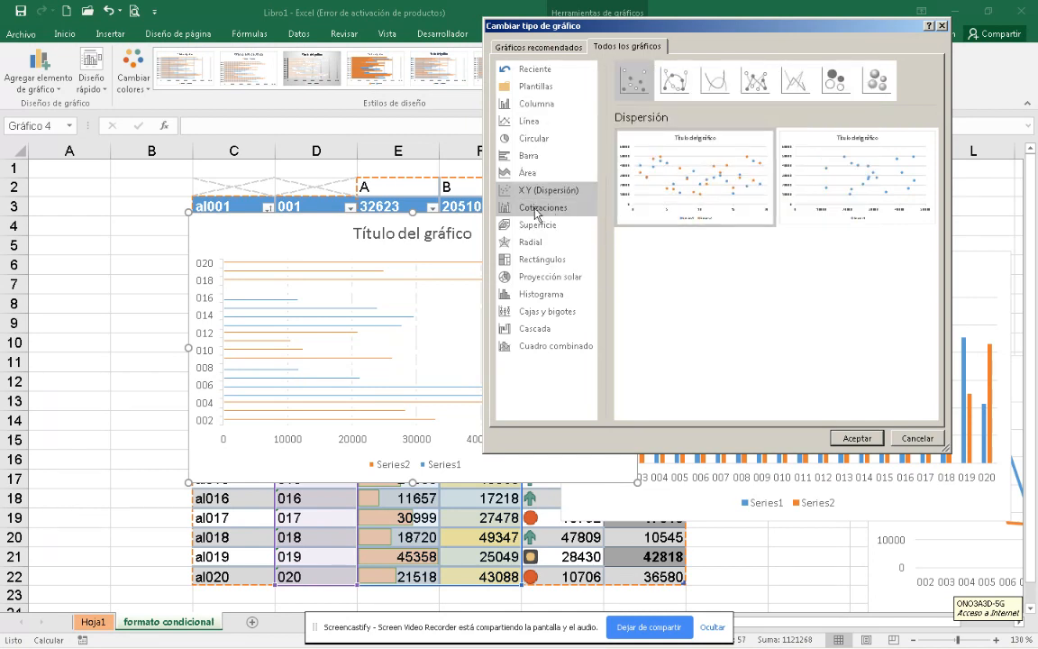
{"action": "left_click", "coordinate": [545, 207]}
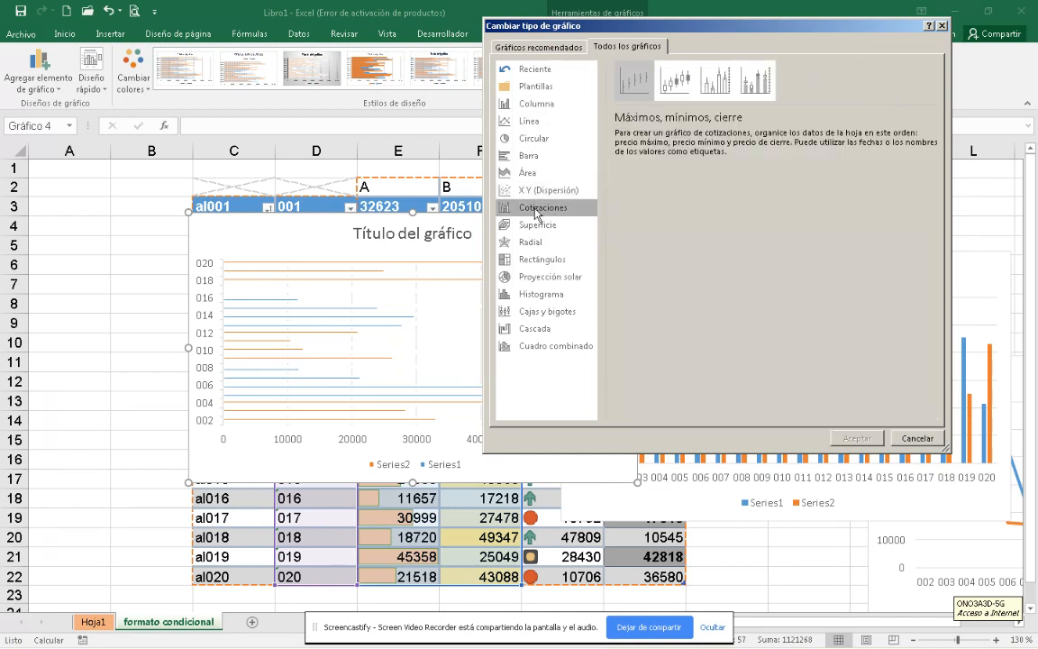
{"action": "left_click", "coordinate": [674, 86]}
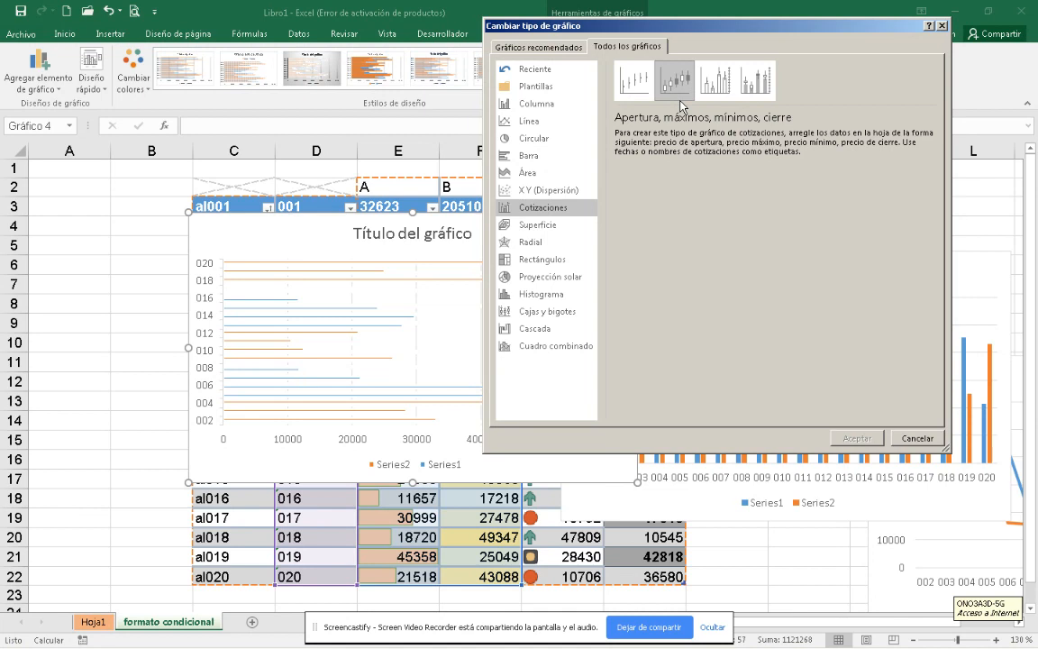
Examine the four surface chart variants: 3D surface, 3D wireframe, contour and wireframe contour.
{"action": "left_click", "coordinate": [529, 232]}
{"action": "mouse_move", "coordinate": [692, 191]}
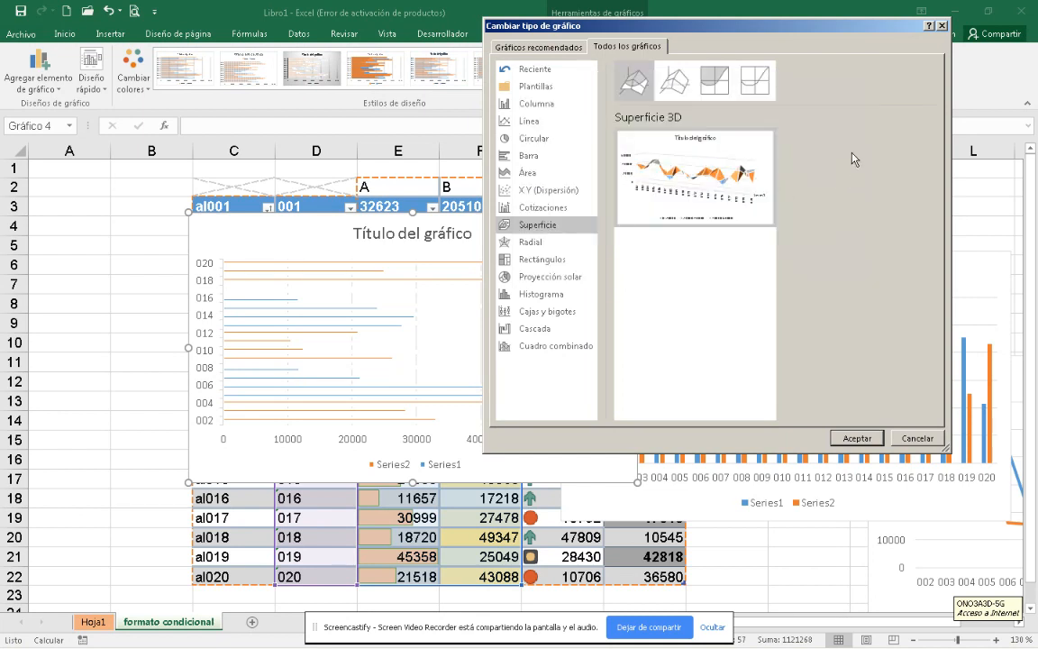
{"action": "left_click", "coordinate": [668, 80]}
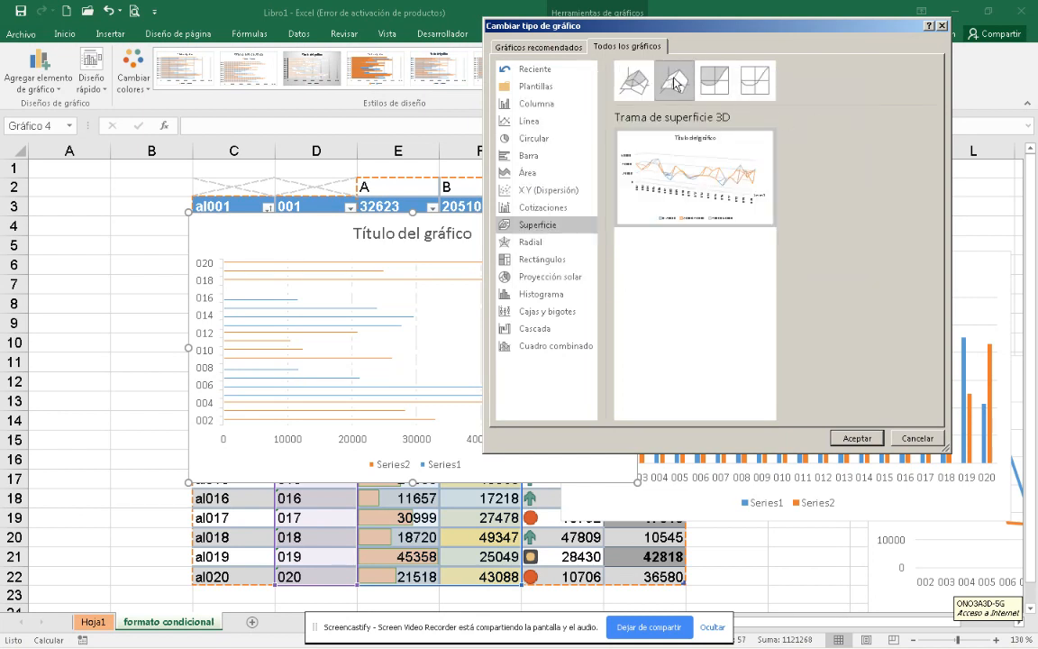
{"action": "mouse_move", "coordinate": [746, 196]}
{"action": "left_click", "coordinate": [720, 79]}
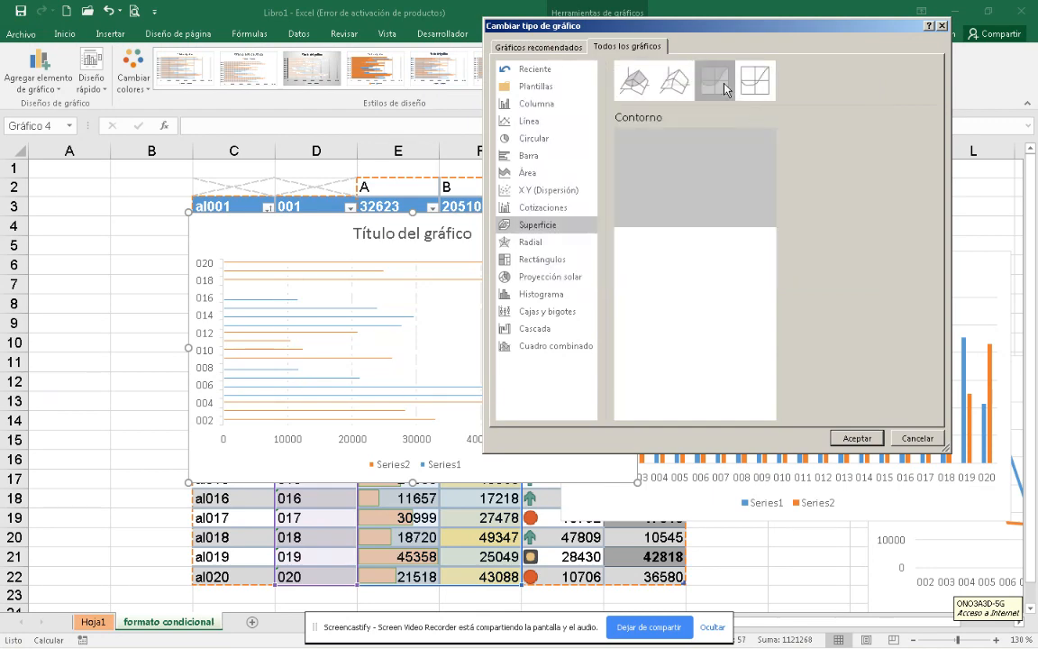
{"action": "left_click", "coordinate": [771, 83]}
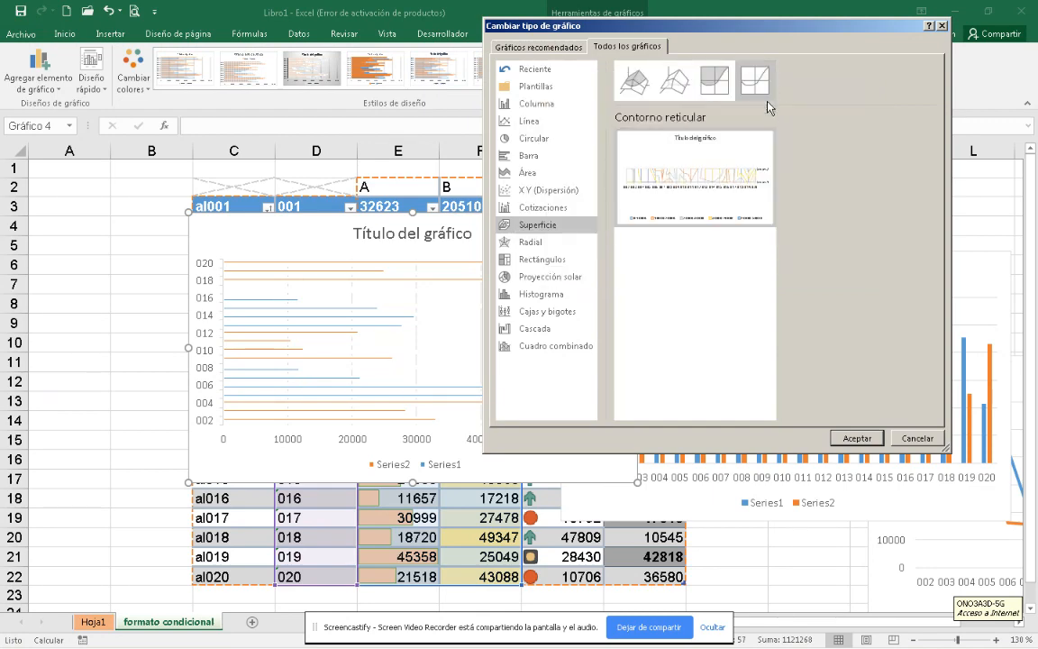
{"action": "mouse_move", "coordinate": [662, 169]}
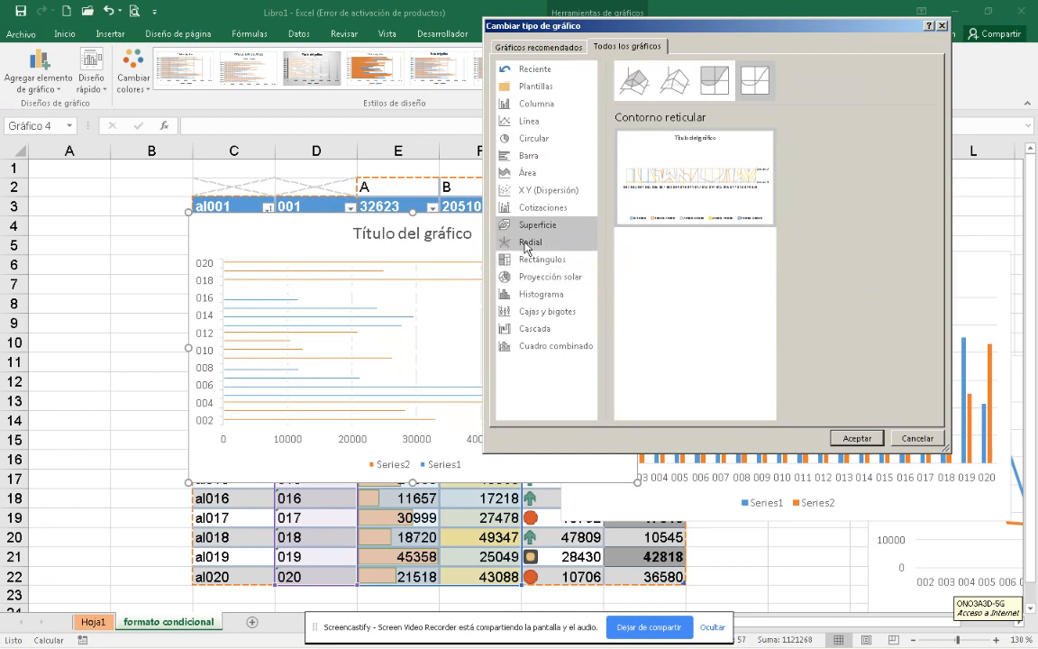
Preview the radar and treemap (Rectángulos) chart types for the same data.
{"action": "left_click", "coordinate": [531, 235]}
{"action": "mouse_move", "coordinate": [696, 160]}
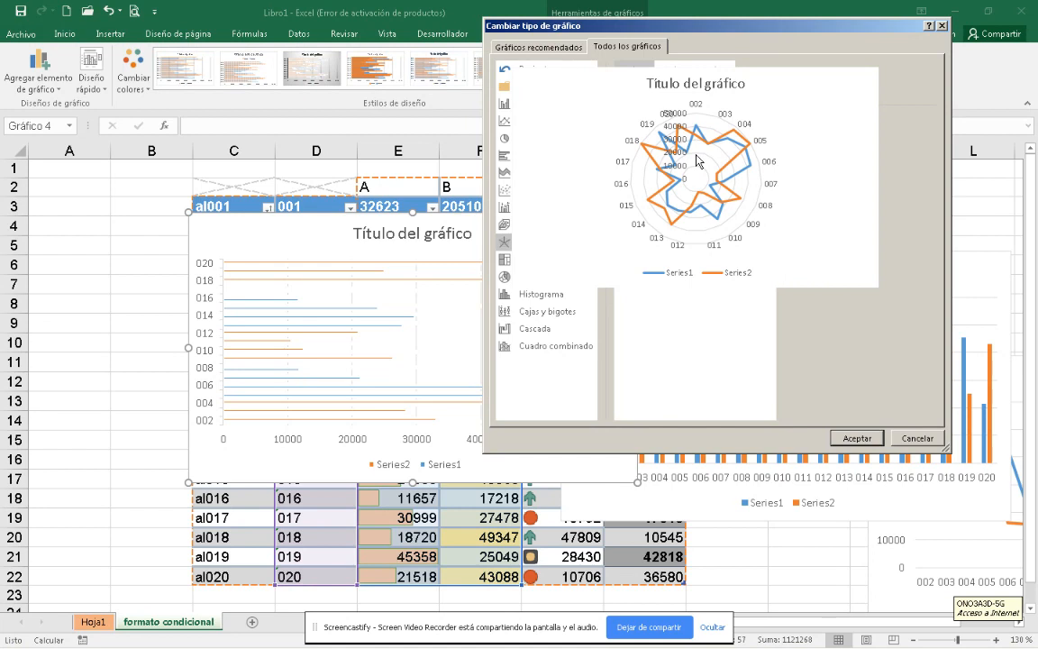
{"action": "mouse_move", "coordinate": [669, 135]}
{"action": "mouse_move", "coordinate": [726, 141]}
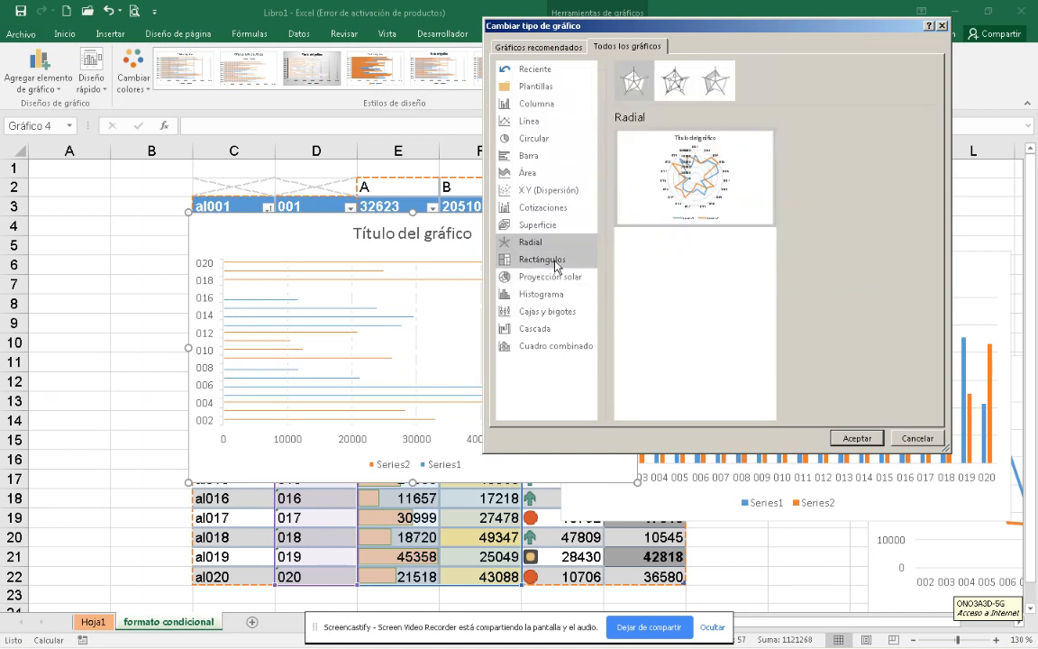
{"action": "left_click", "coordinate": [551, 261]}
{"action": "mouse_move", "coordinate": [658, 180]}
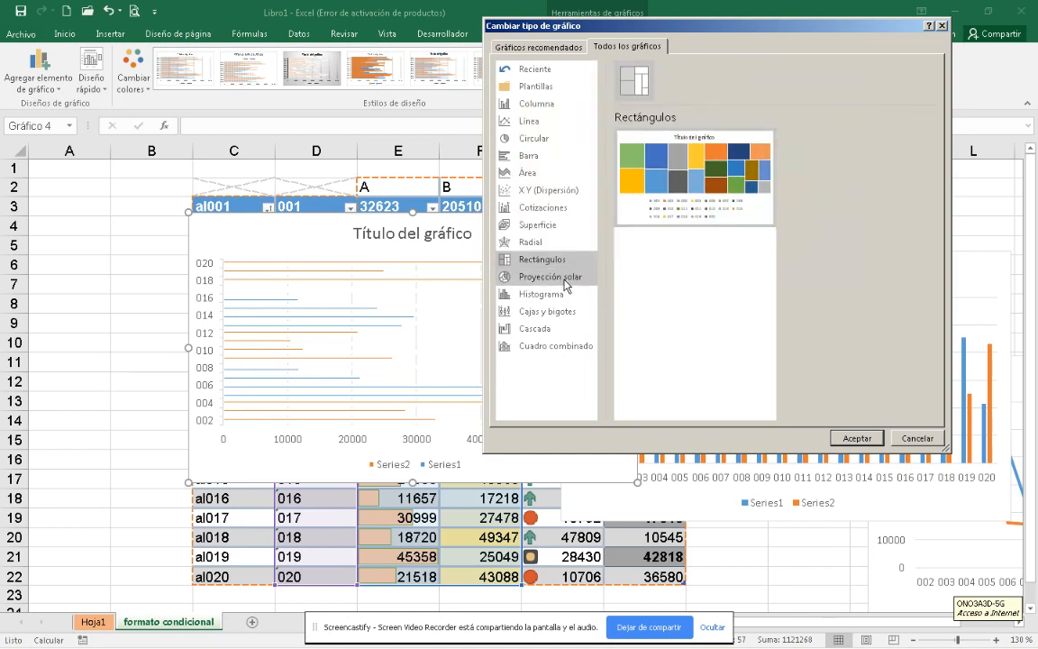
Compare the sunburst preview with the pie, change the bar chart to a sunburst, and shorten its data range to about row 10.
{"action": "left_click", "coordinate": [551, 277]}
{"action": "mouse_move", "coordinate": [640, 149]}
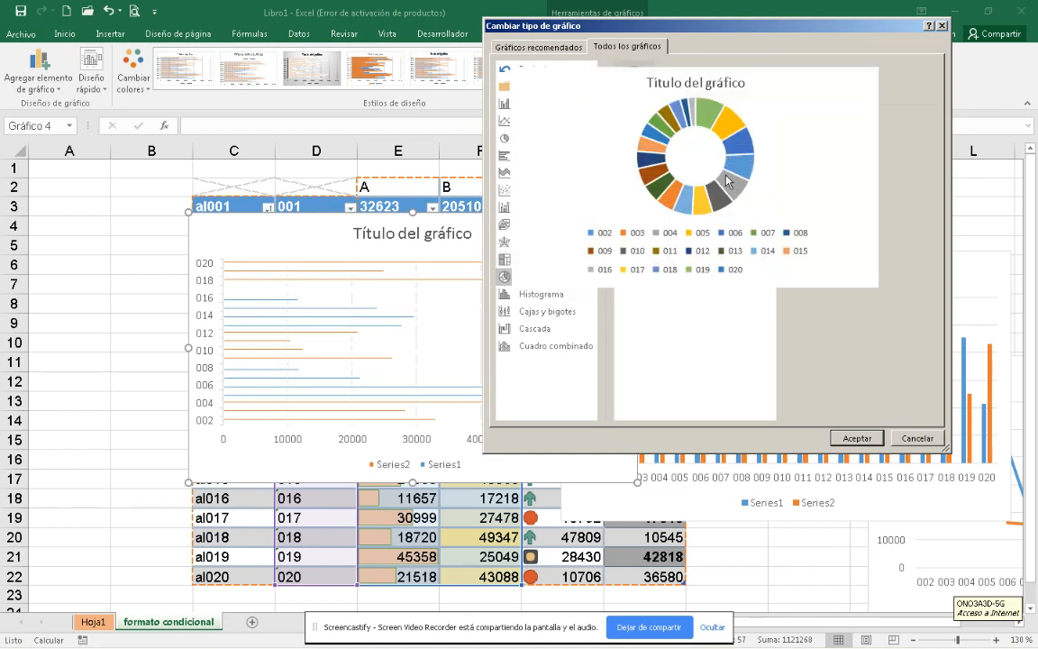
{"action": "left_click", "coordinate": [519, 139]}
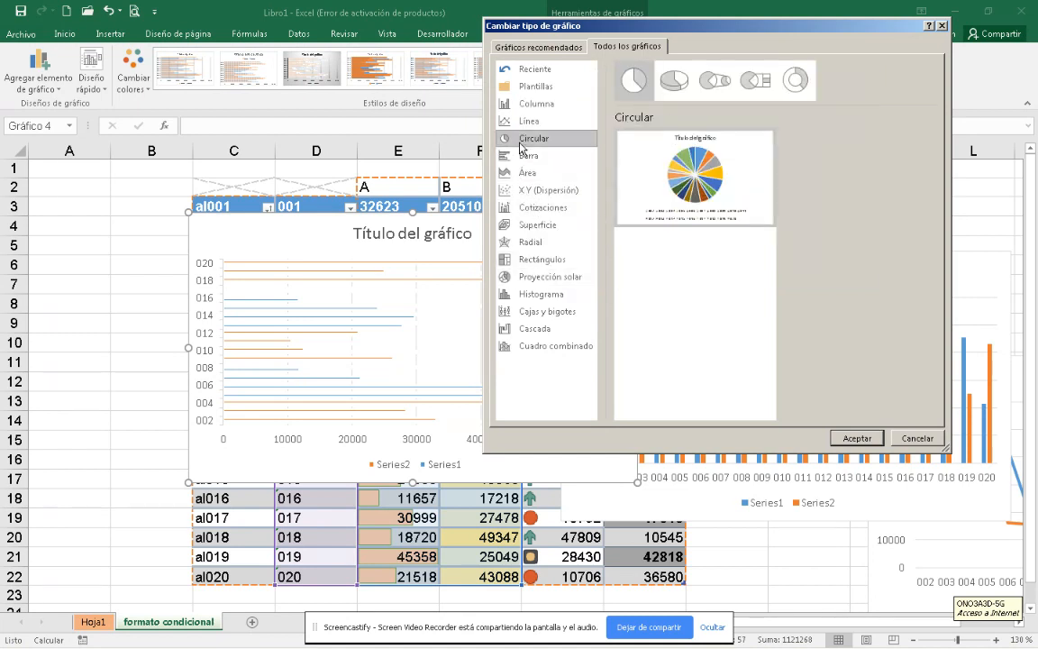
{"action": "left_click", "coordinate": [516, 277]}
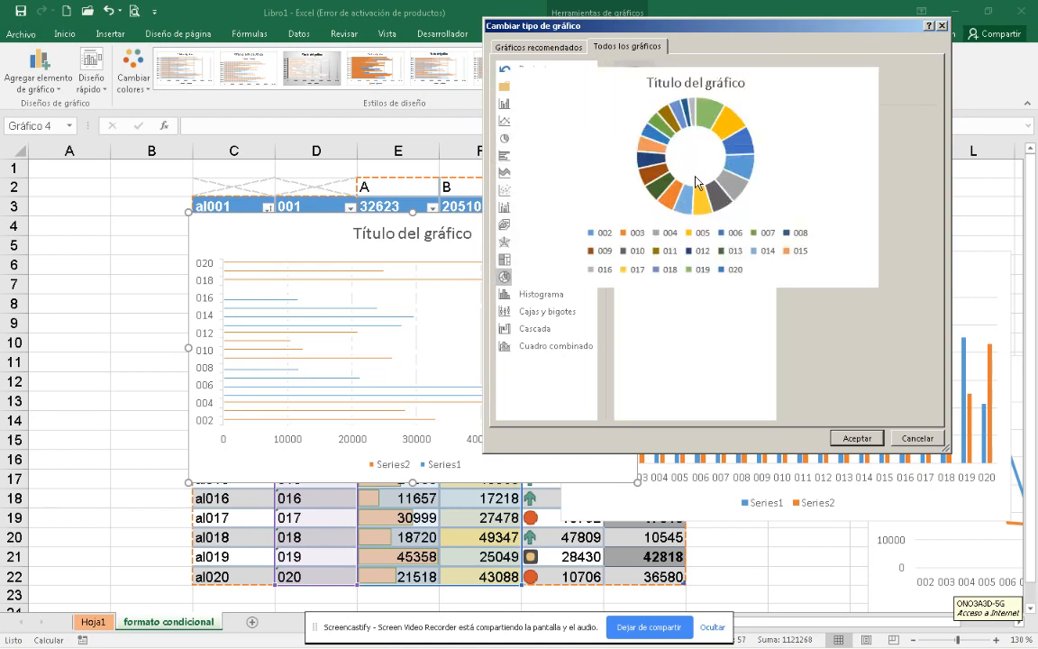
{"action": "left_click", "coordinate": [855, 438]}
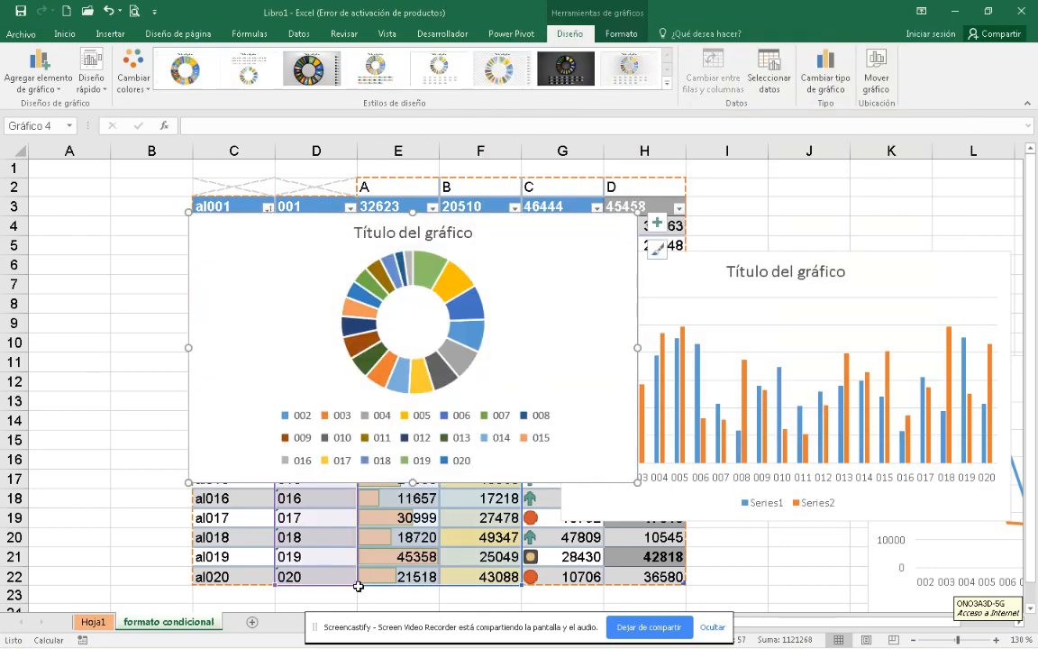
{"action": "left_click_drag", "start_coordinate": [355, 585], "coordinate": [338, 342]}
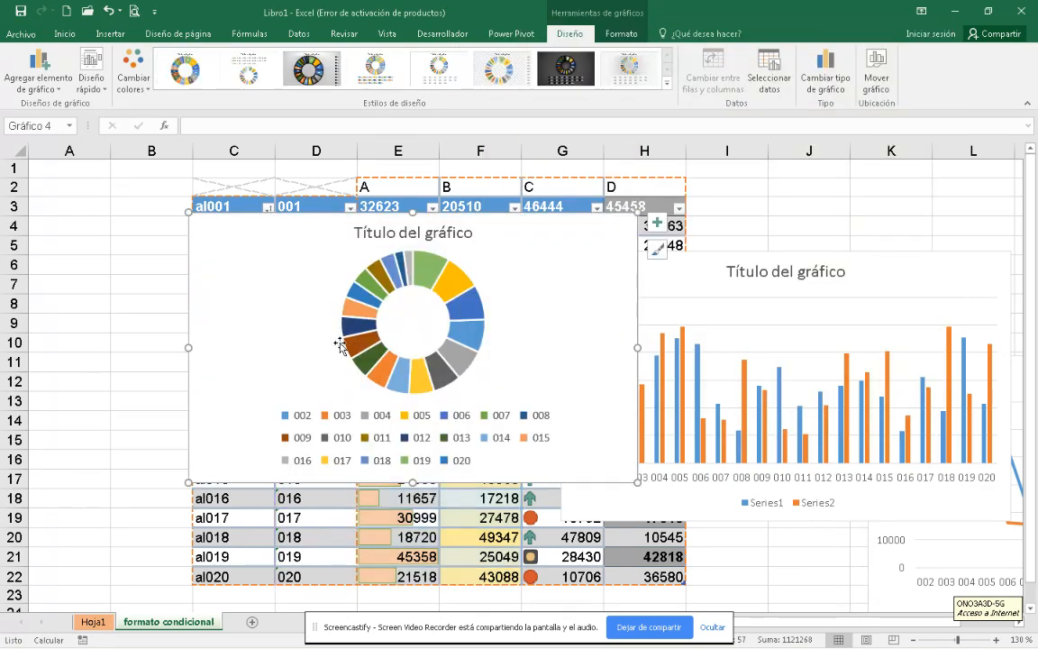
Move the sunburst chart to the right to uncover the table and extend its data range down to row 22.
{"action": "left_click_drag", "start_coordinate": [368, 271], "coordinate": [720, 228]}
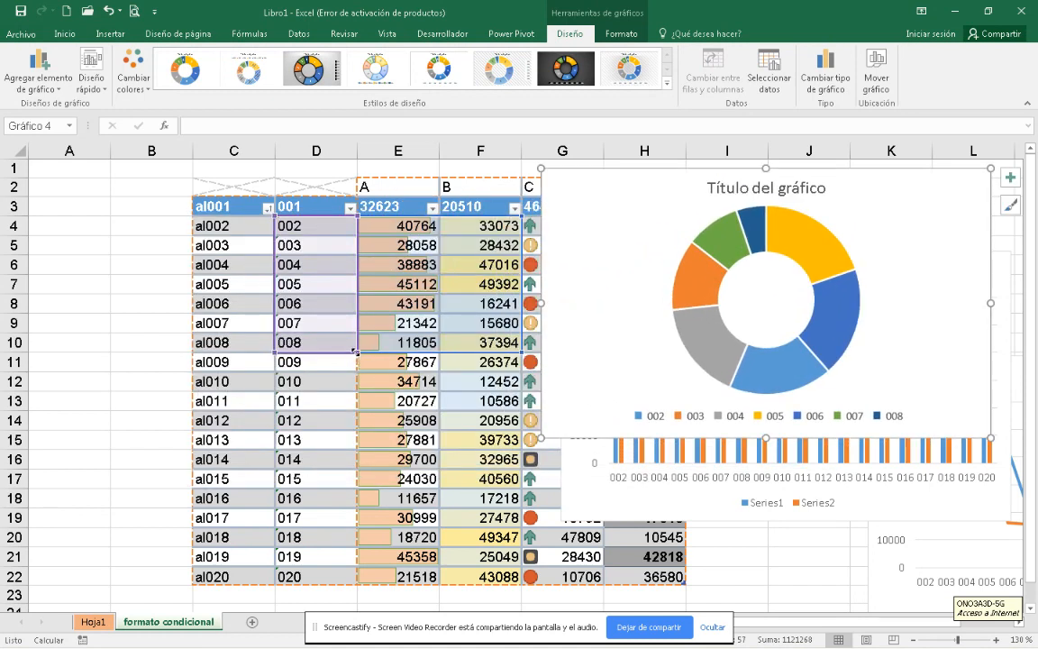
{"action": "left_click_drag", "start_coordinate": [357, 353], "coordinate": [354, 581]}
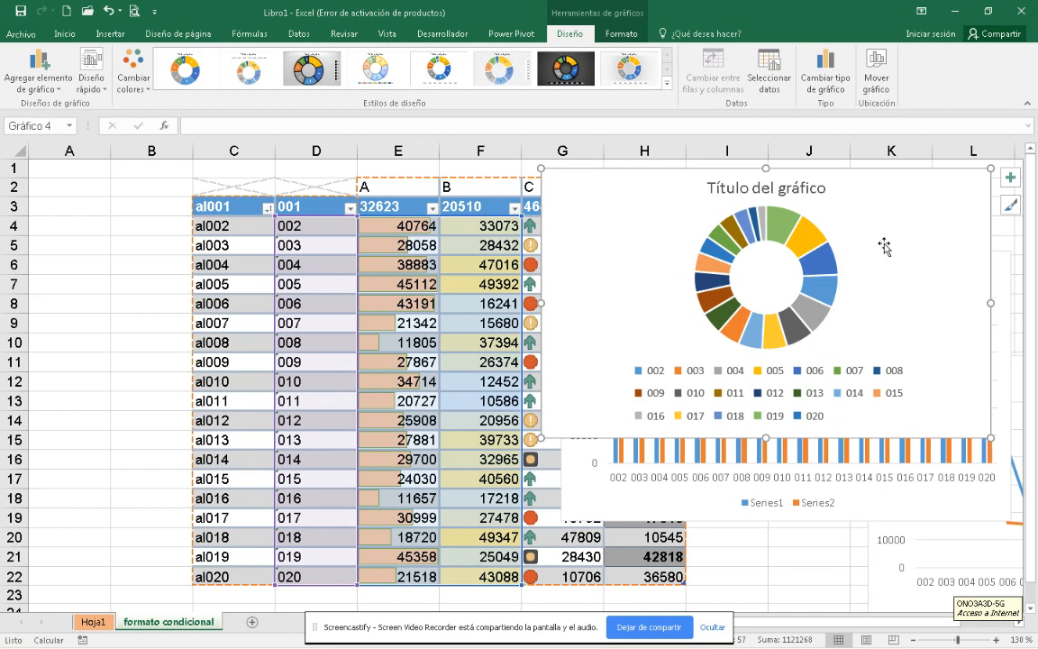
{"action": "left_click", "coordinate": [910, 214]}
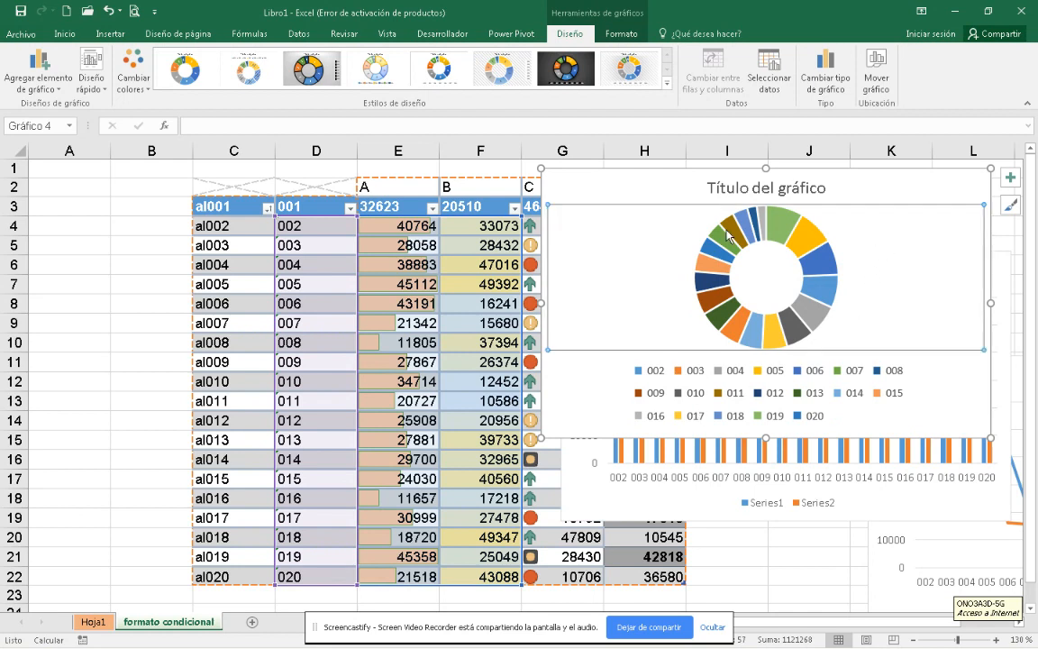
Change the sunburst chart to a histogram (Histograma).
{"action": "left_click", "coordinate": [830, 83]}
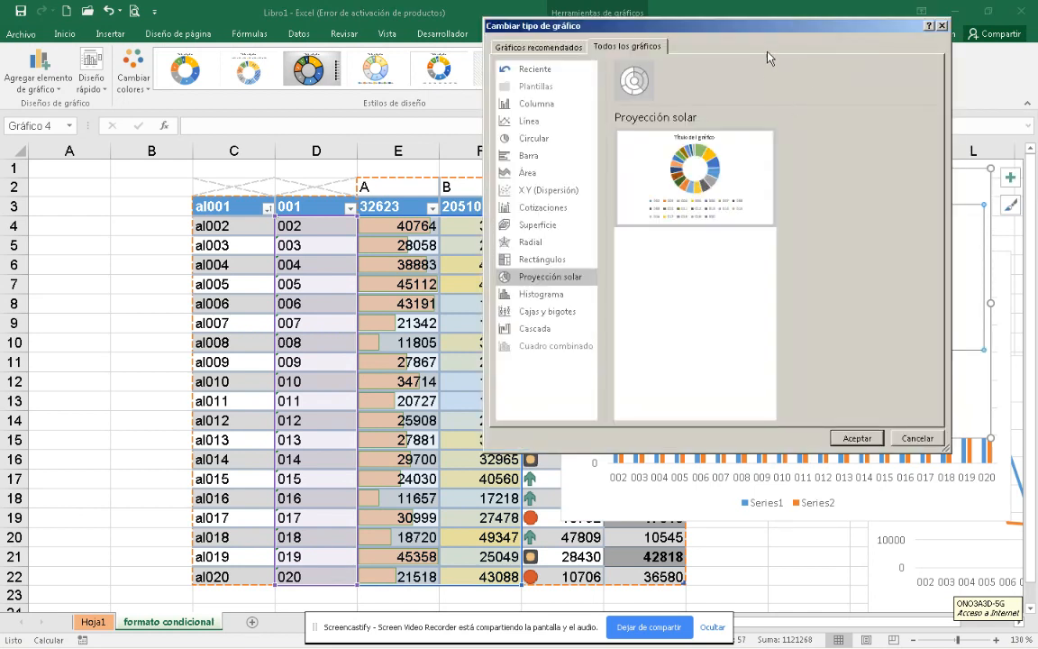
{"action": "left_click_drag", "start_coordinate": [757, 30], "coordinate": [544, 26]}
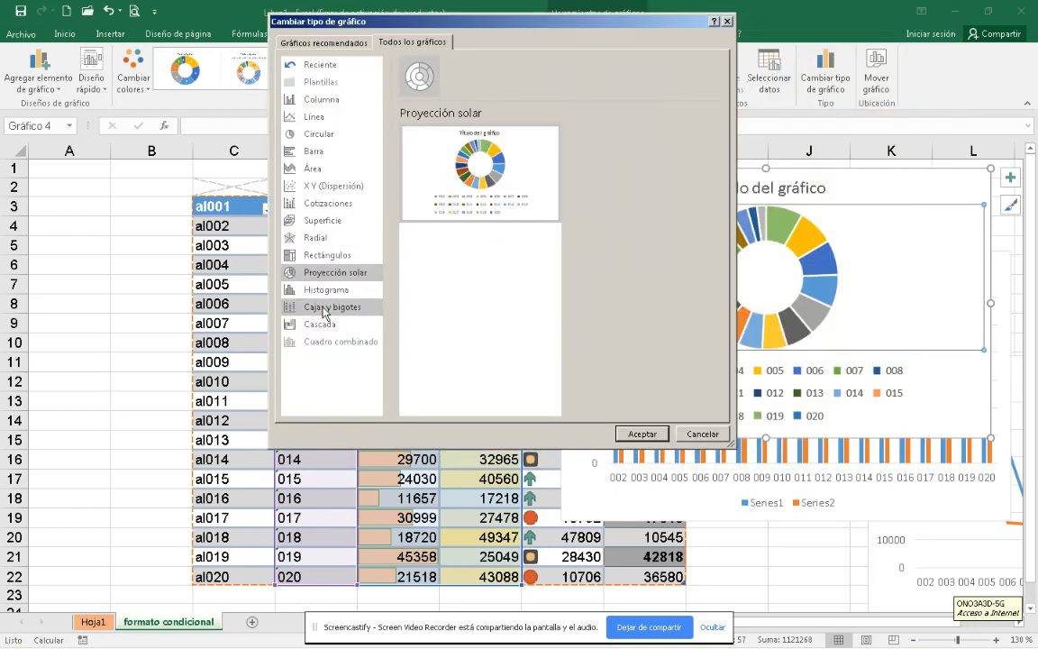
{"action": "left_click", "coordinate": [326, 290]}
{"action": "mouse_move", "coordinate": [509, 192]}
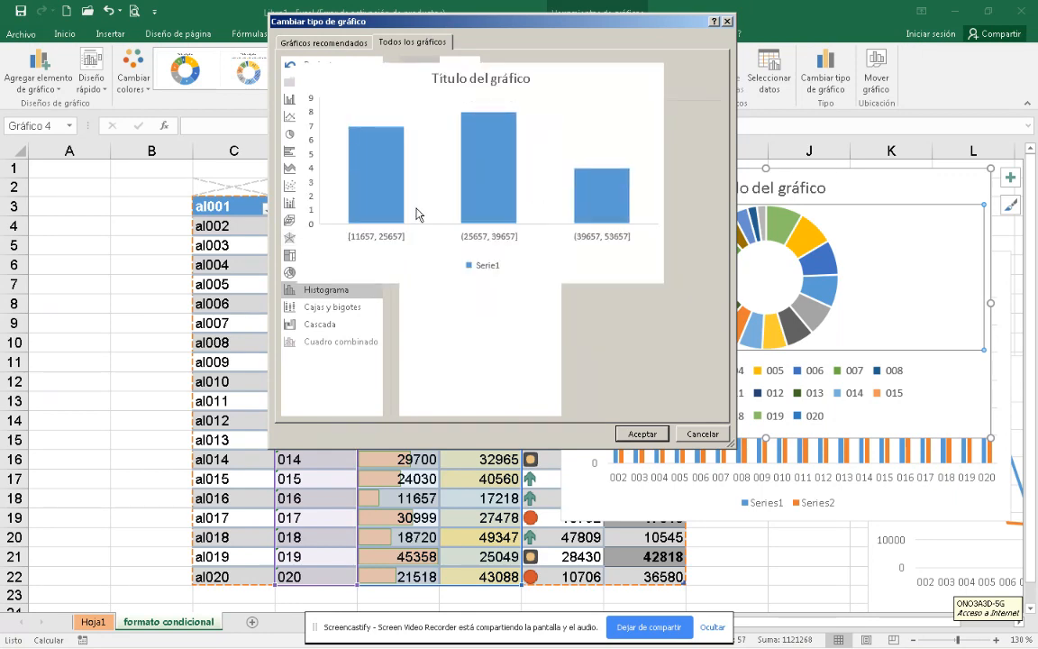
{"action": "left_click", "coordinate": [642, 434]}
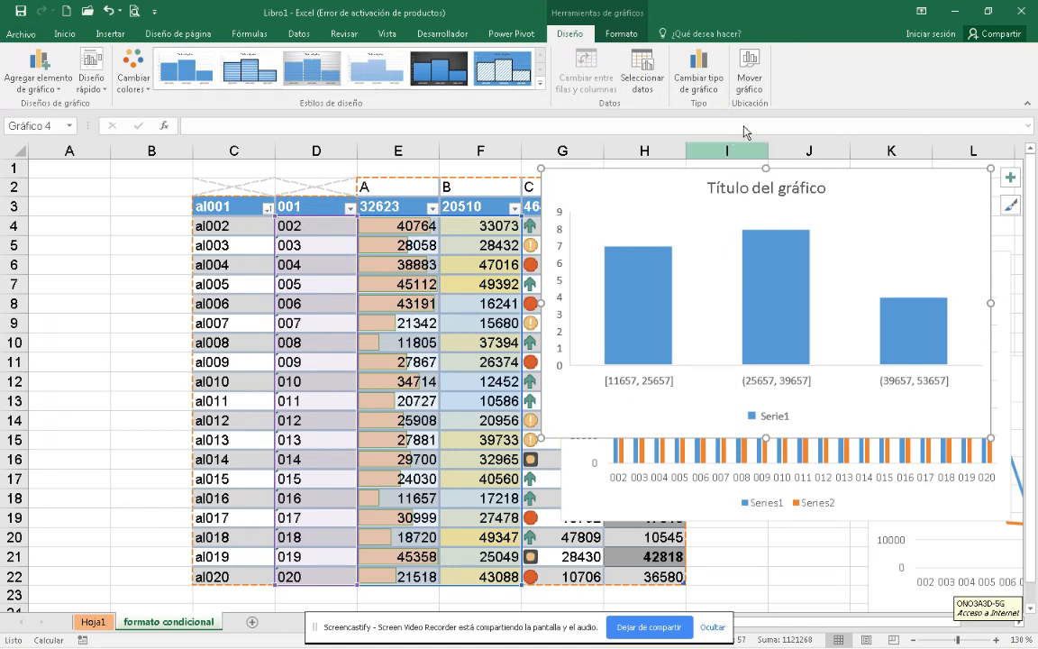
Preview the Pareto and box-and-whisker (Cajas y bigotes) types and compare them with the enlarged histogram preview.
{"action": "left_click", "coordinate": [697, 80]}
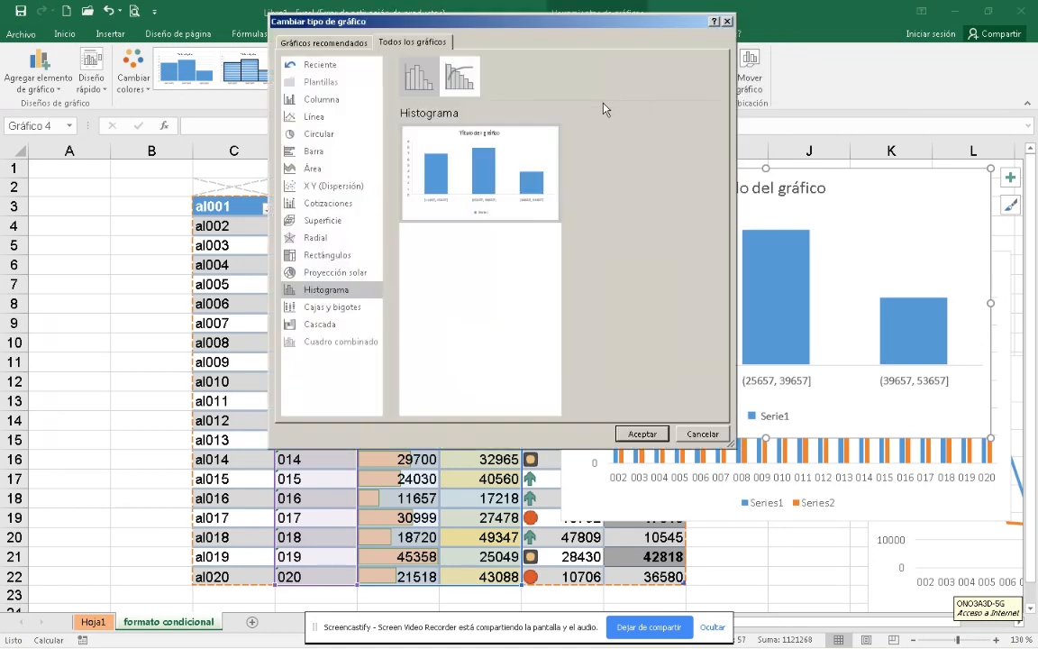
{"action": "left_click", "coordinate": [468, 81]}
{"action": "mouse_move", "coordinate": [433, 171]}
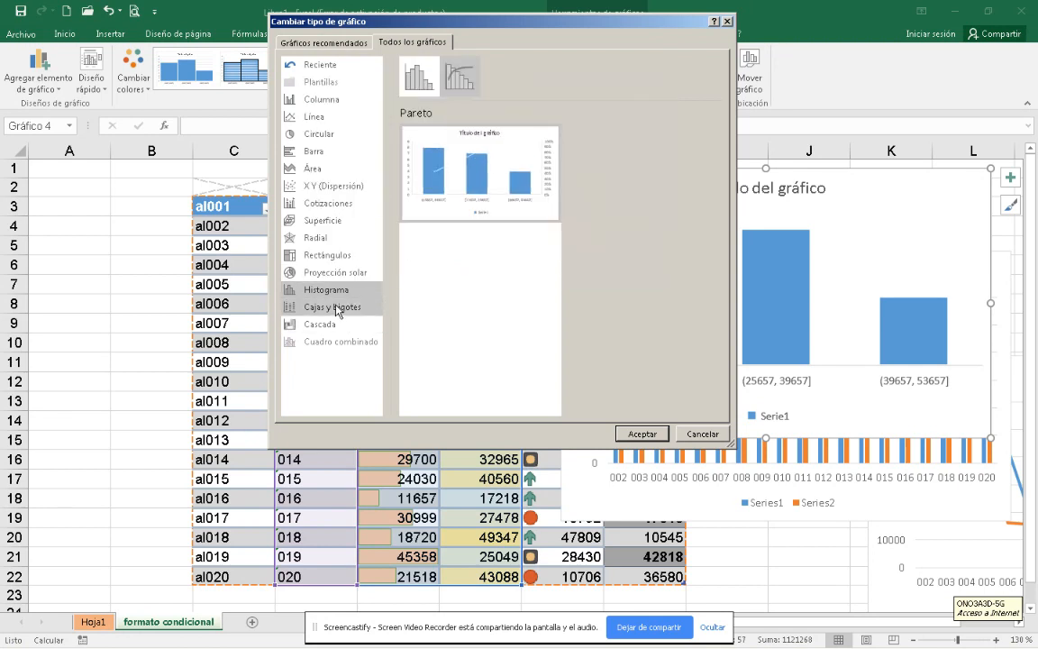
{"action": "left_click", "coordinate": [336, 309]}
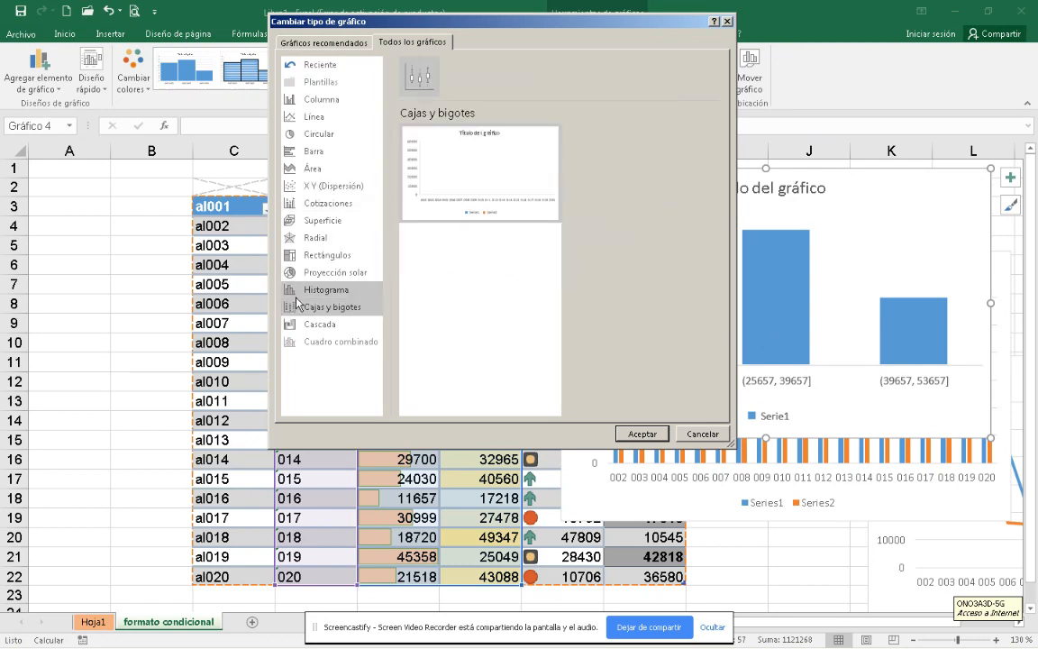
{"action": "left_click", "coordinate": [327, 290]}
{"action": "mouse_move", "coordinate": [470, 194]}
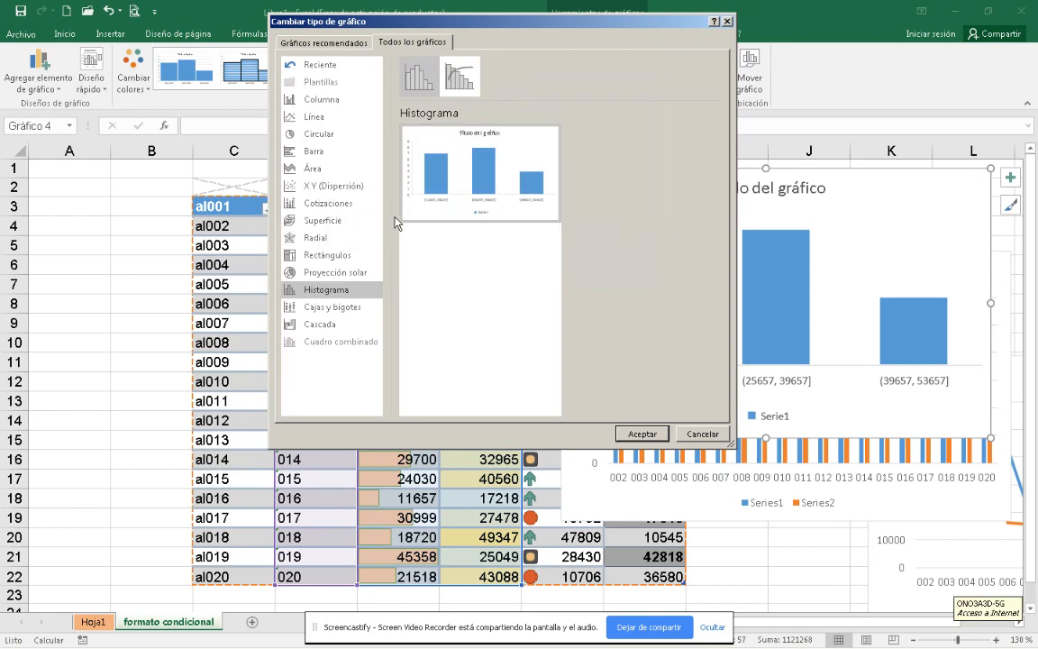
{"action": "mouse_move", "coordinate": [484, 217]}
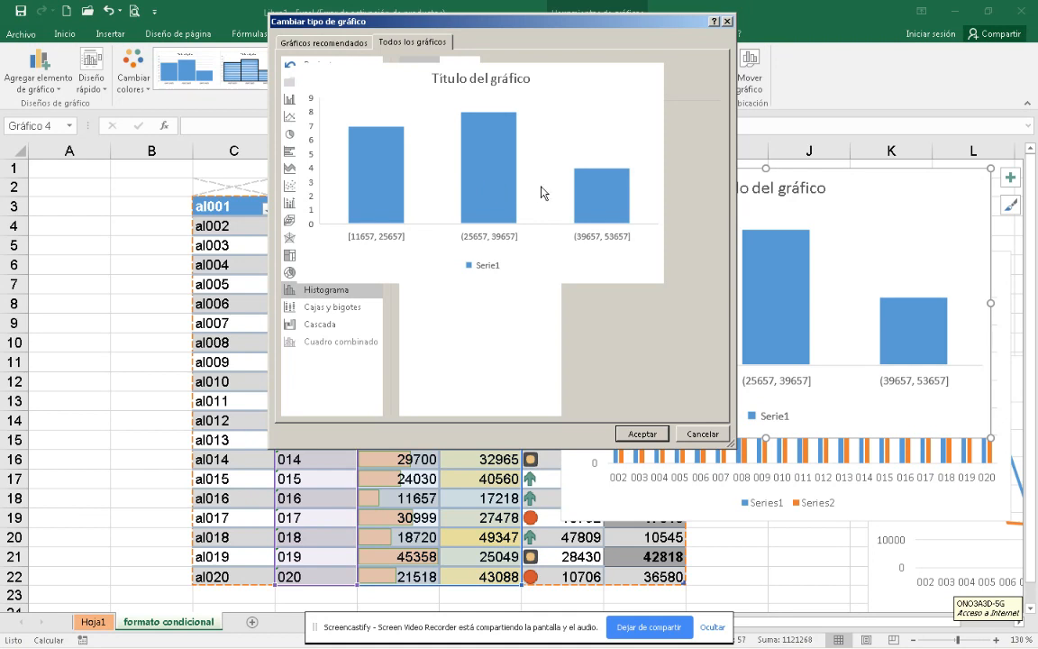
{"action": "mouse_move", "coordinate": [558, 199]}
Preview the box-and-whisker and waterfall (Cascada) types, and leave the chart type selection without changing the chart.
{"action": "left_click", "coordinate": [334, 308]}
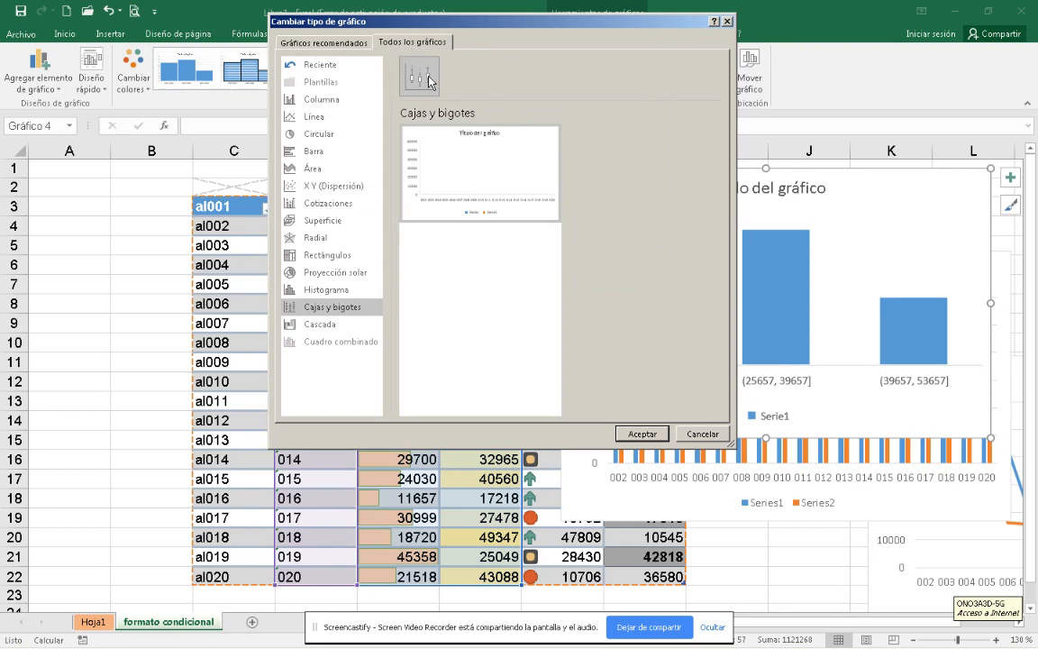
{"action": "left_click", "coordinate": [314, 325]}
{"action": "mouse_move", "coordinate": [414, 208]}
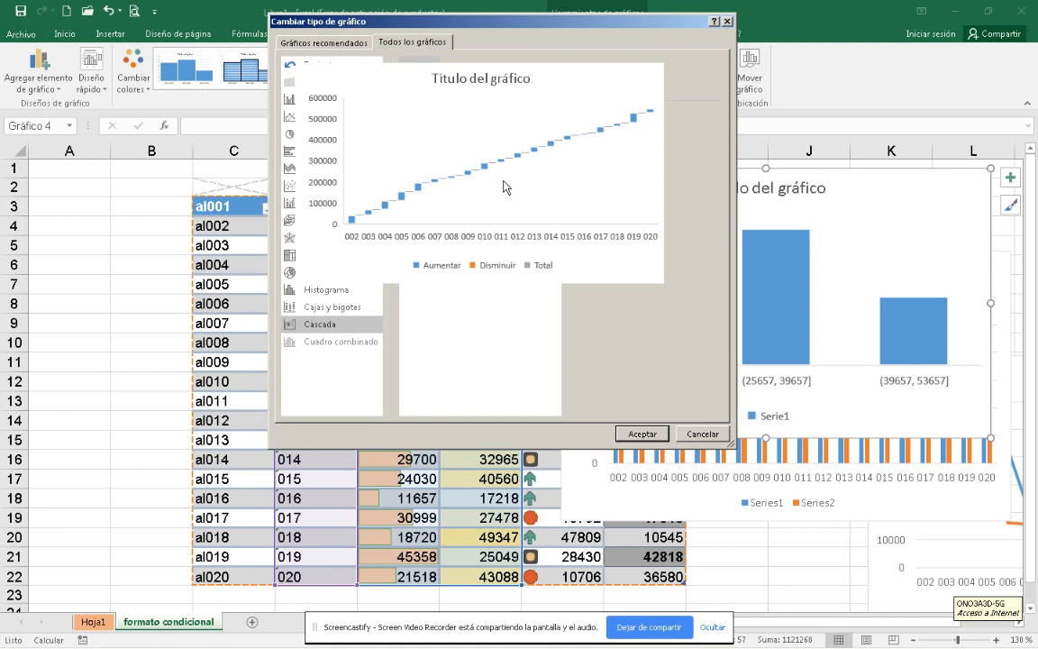
{"action": "left_click", "coordinate": [707, 434]}
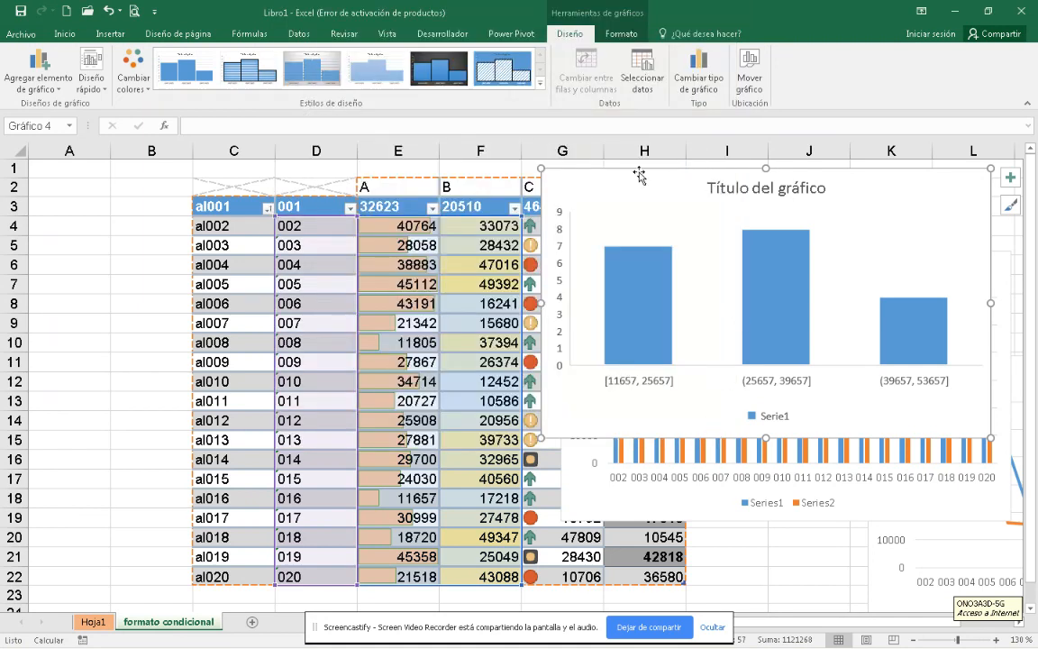
Place the column chart and the histogram beyond column H so the whole data table is uncovered.
{"action": "left_click_drag", "start_coordinate": [621, 176], "coordinate": [88, 347]}
{"action": "left_click", "coordinate": [91, 222]}
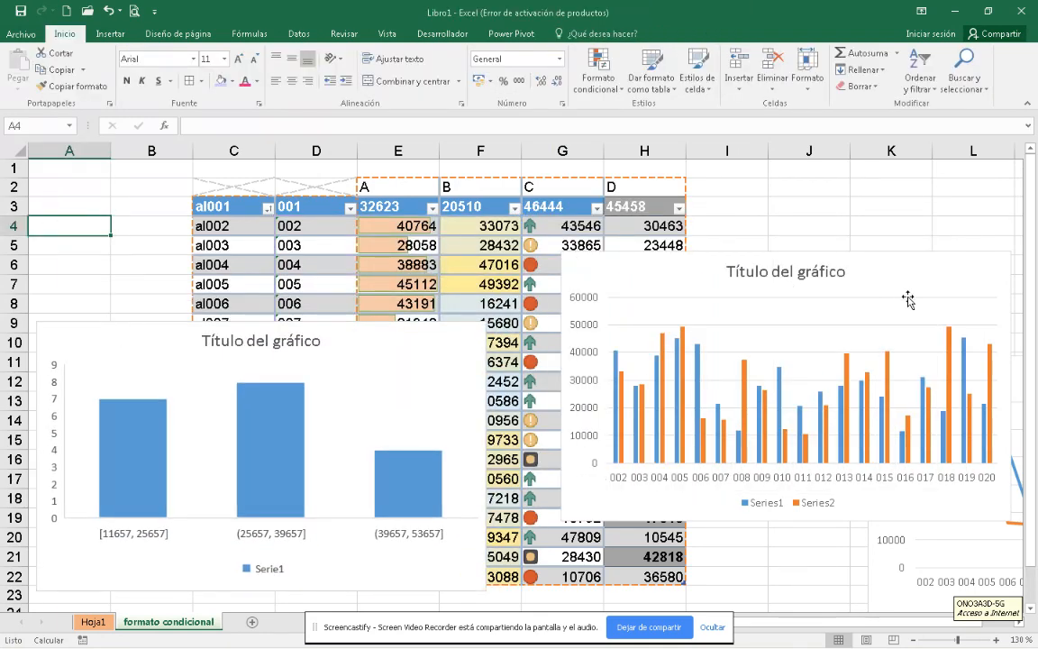
{"action": "left_click_drag", "start_coordinate": [664, 262], "coordinate": [712, 263]}
{"action": "left_click_drag", "start_coordinate": [769, 237], "coordinate": [794, 226]}
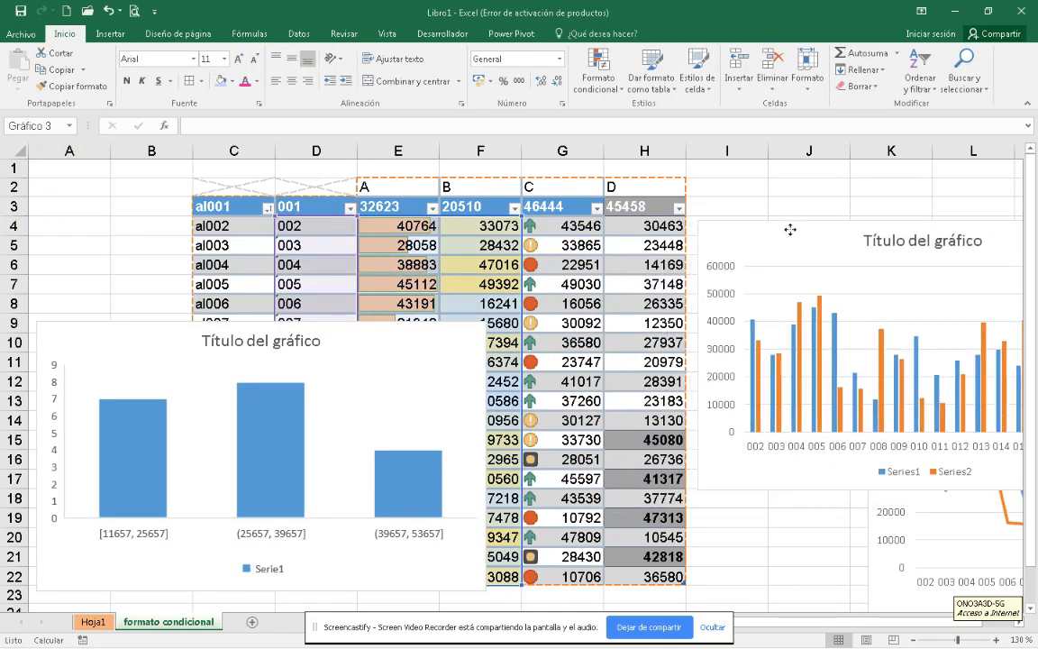
{"action": "left_click", "coordinate": [66, 36]}
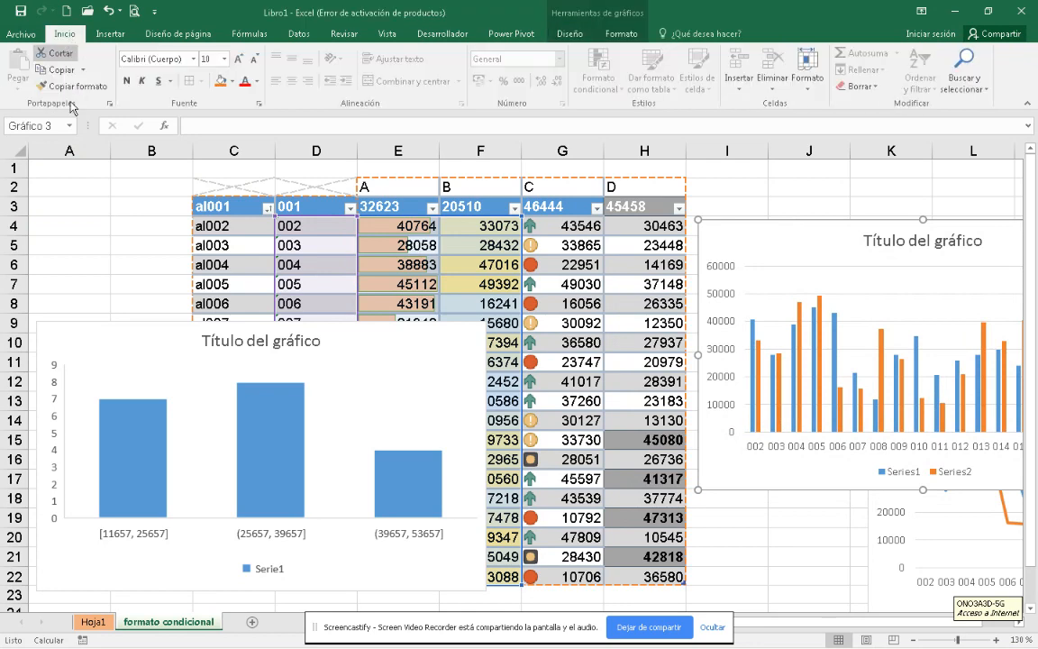
{"action": "left_click_drag", "start_coordinate": [126, 329], "coordinate": [793, 339]}
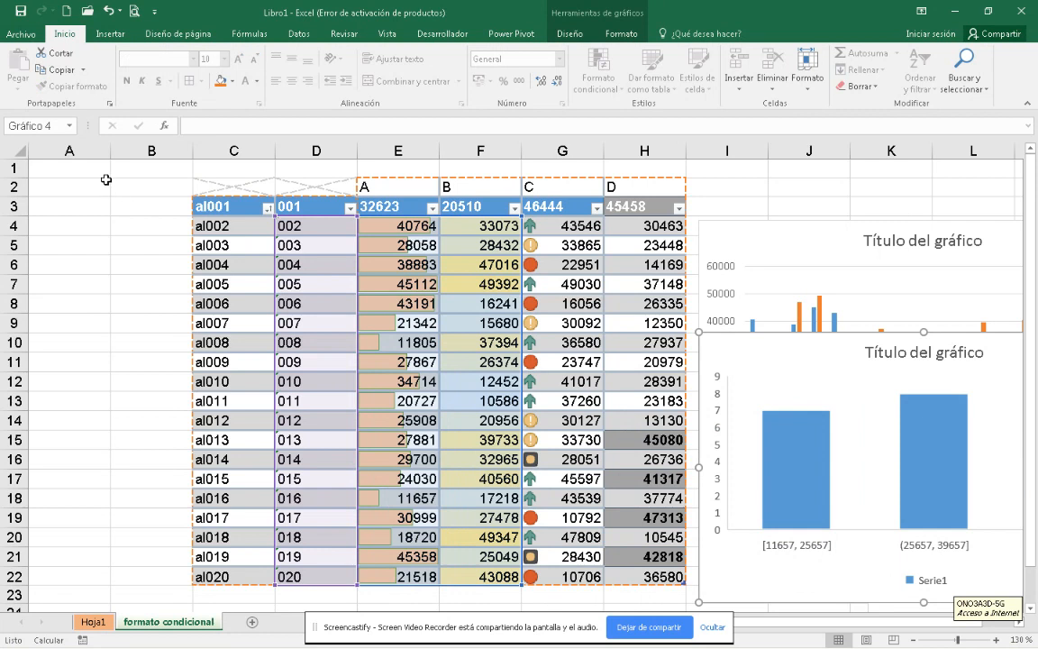
{"action": "left_click", "coordinate": [105, 180]}
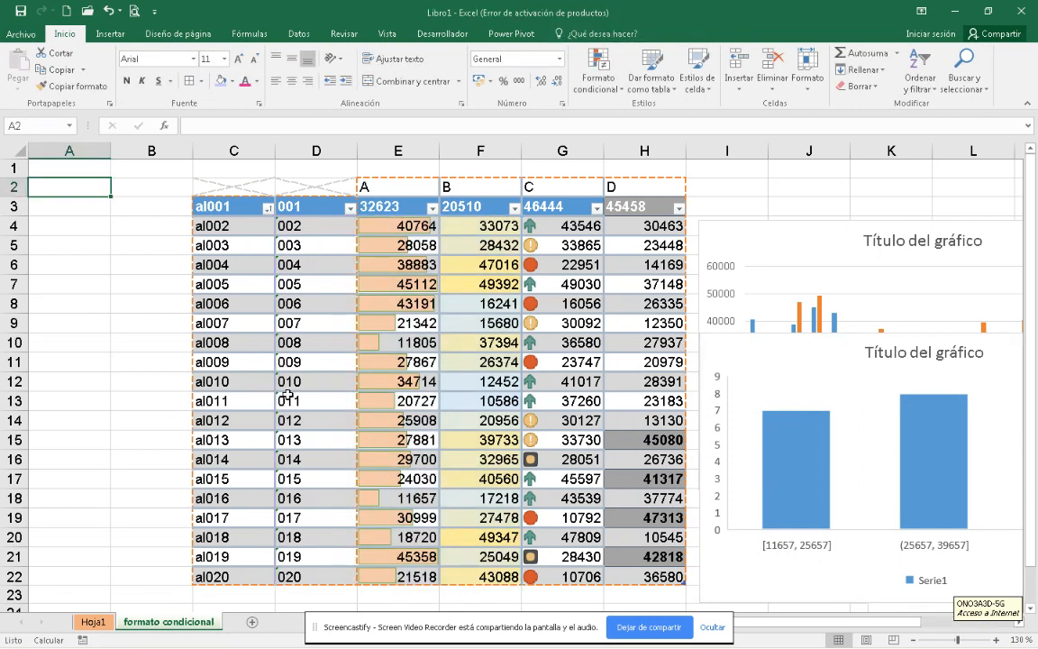
On Hoja1, review the insert and delete options for cells, rows, columns and sheets.
{"action": "left_click", "coordinate": [92, 622]}
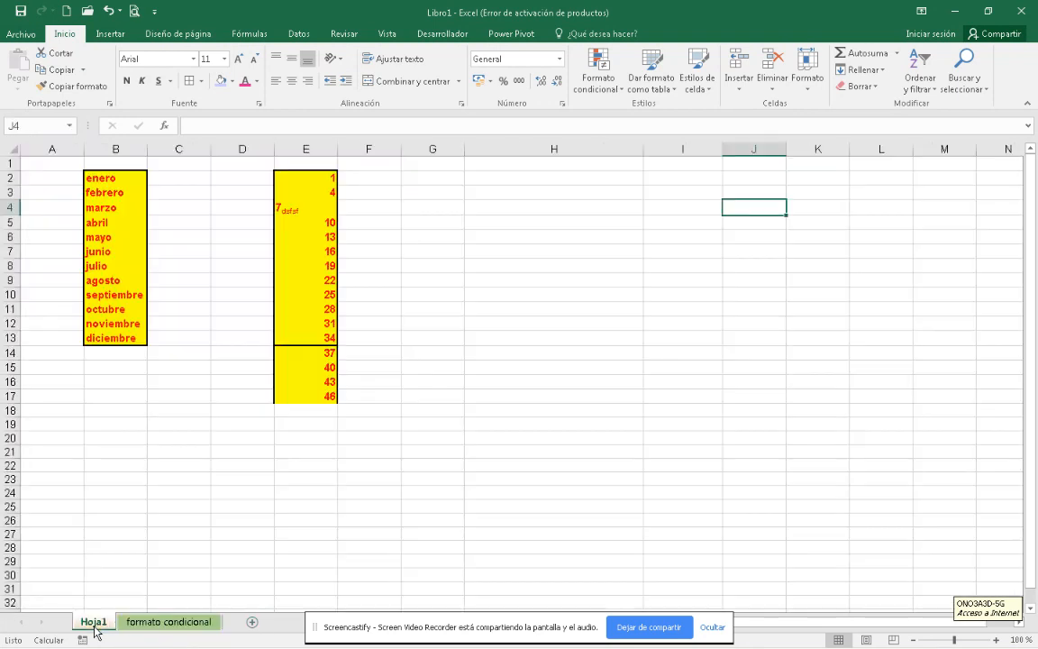
{"action": "left_click", "coordinate": [395, 277]}
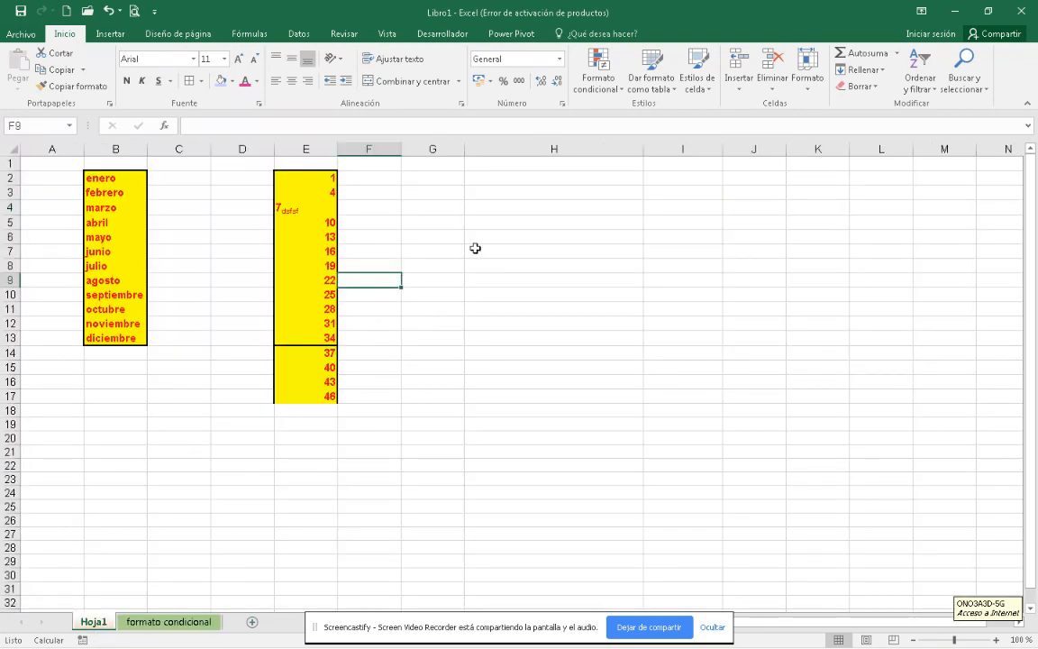
{"action": "left_click", "coordinate": [741, 89]}
{"action": "left_click", "coordinate": [772, 86]}
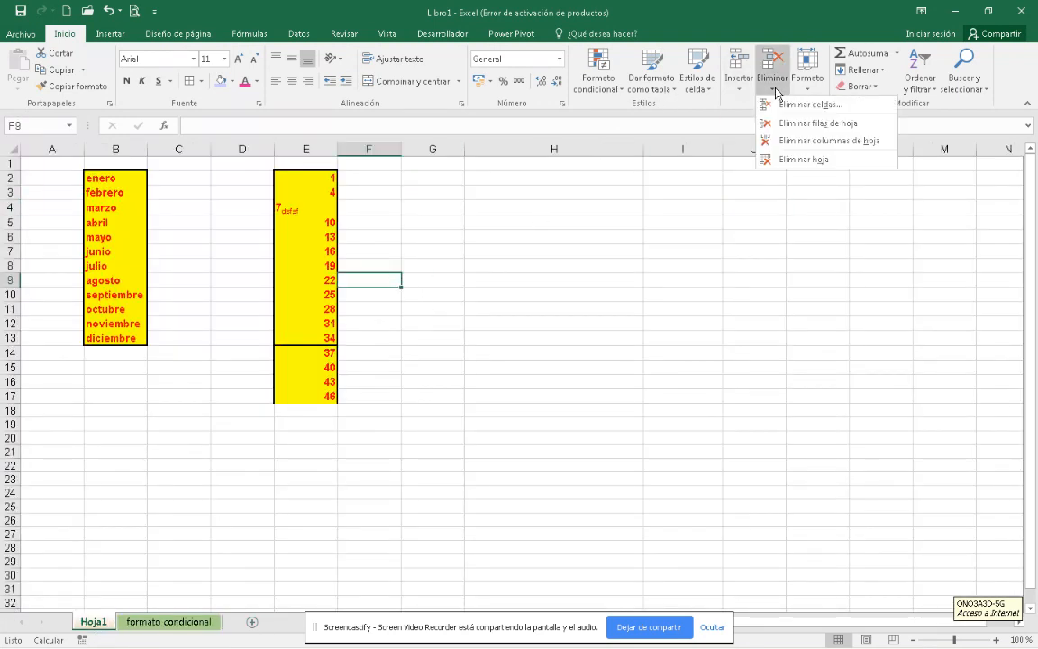
{"action": "left_click", "coordinate": [746, 90]}
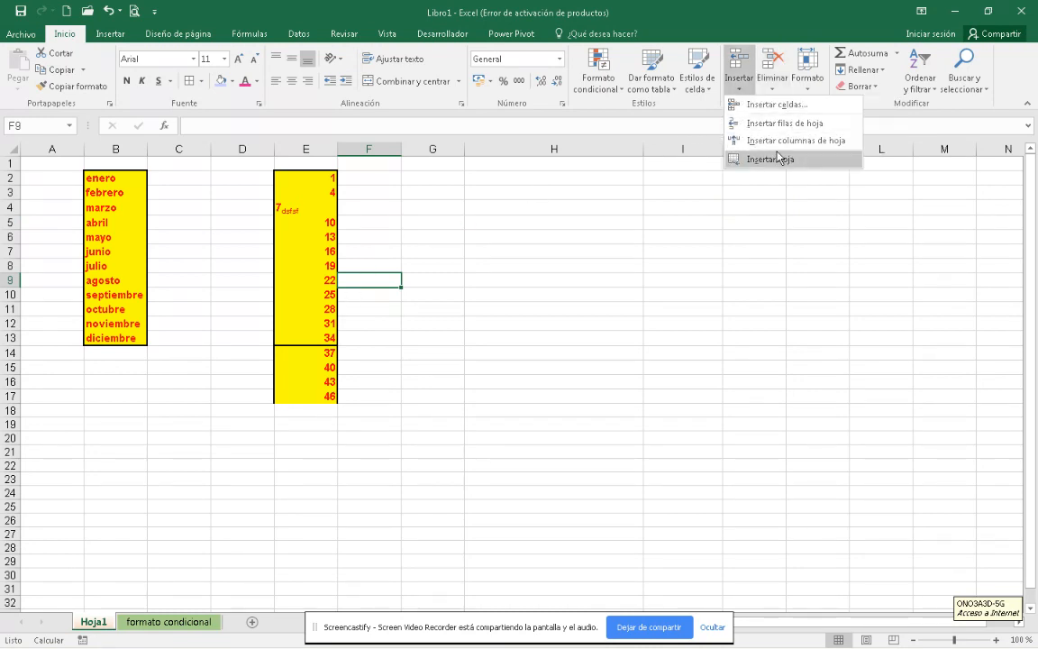
{"action": "left_click", "coordinate": [442, 207]}
{"action": "left_click", "coordinate": [443, 206]}
{"action": "right_click", "coordinate": [443, 206]}
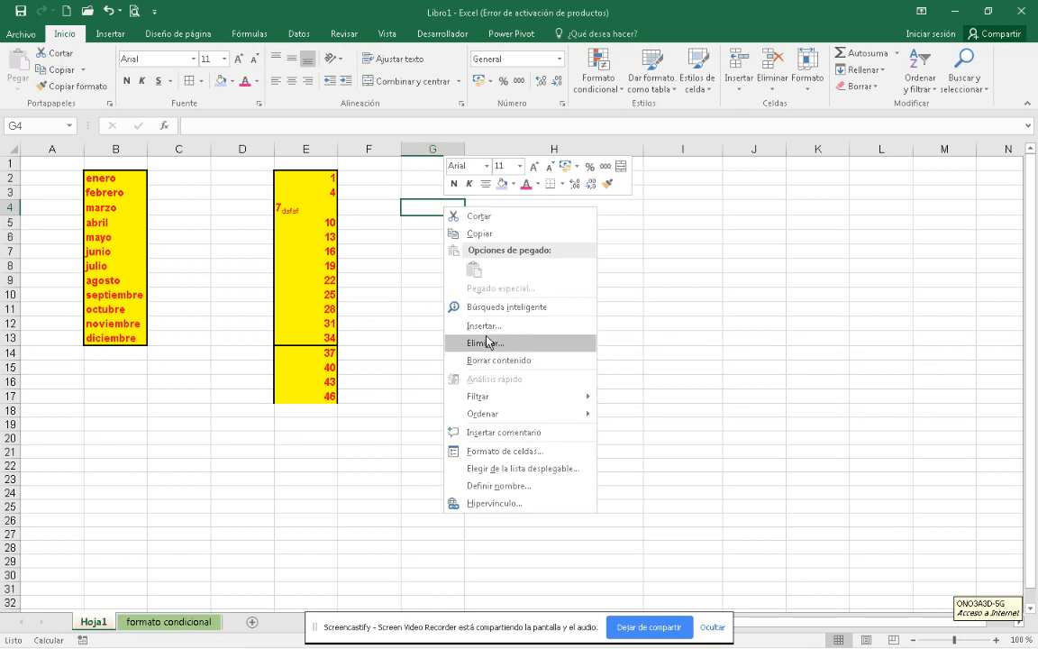
Insert a blank cell at E5, shifting the cells below it down.
{"action": "left_click", "coordinate": [318, 226]}
{"action": "right_click", "coordinate": [318, 226]}
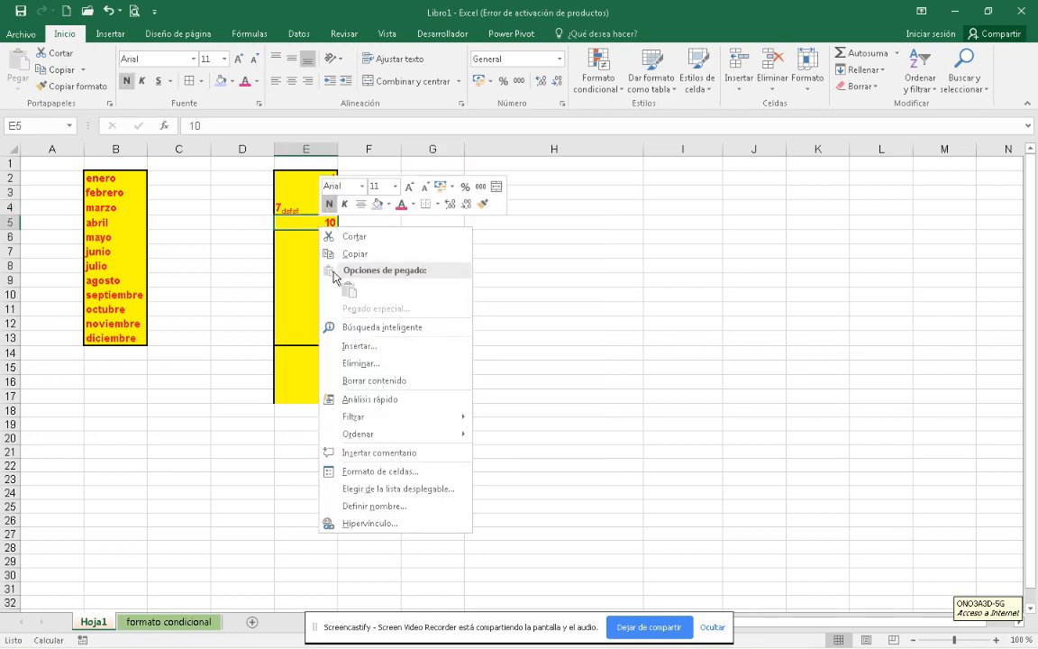
{"action": "left_click", "coordinate": [332, 345]}
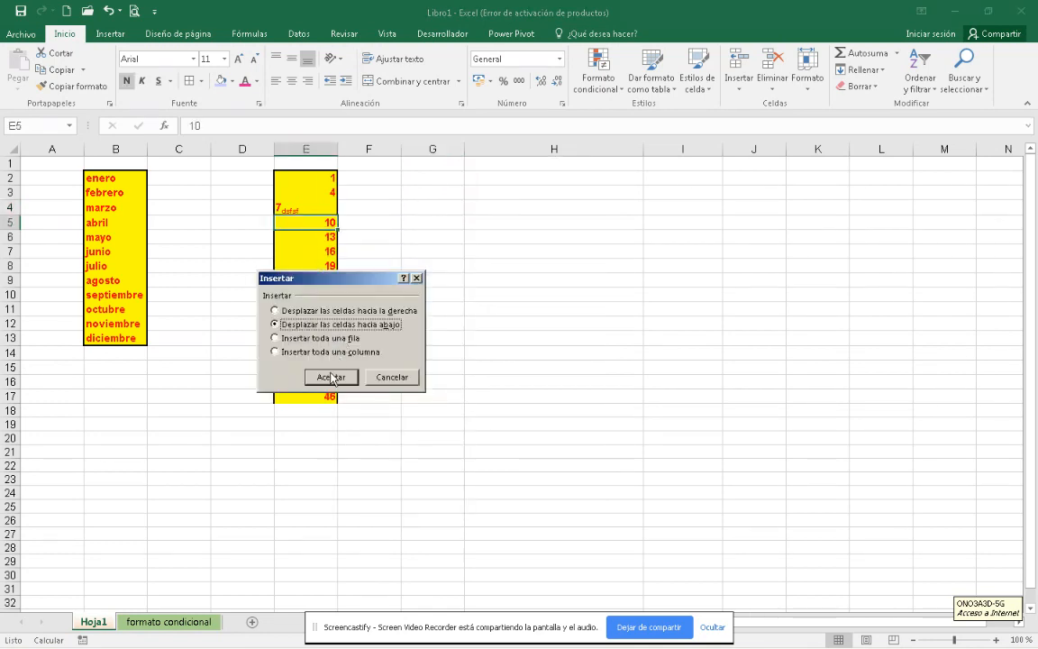
{"action": "left_click", "coordinate": [333, 375]}
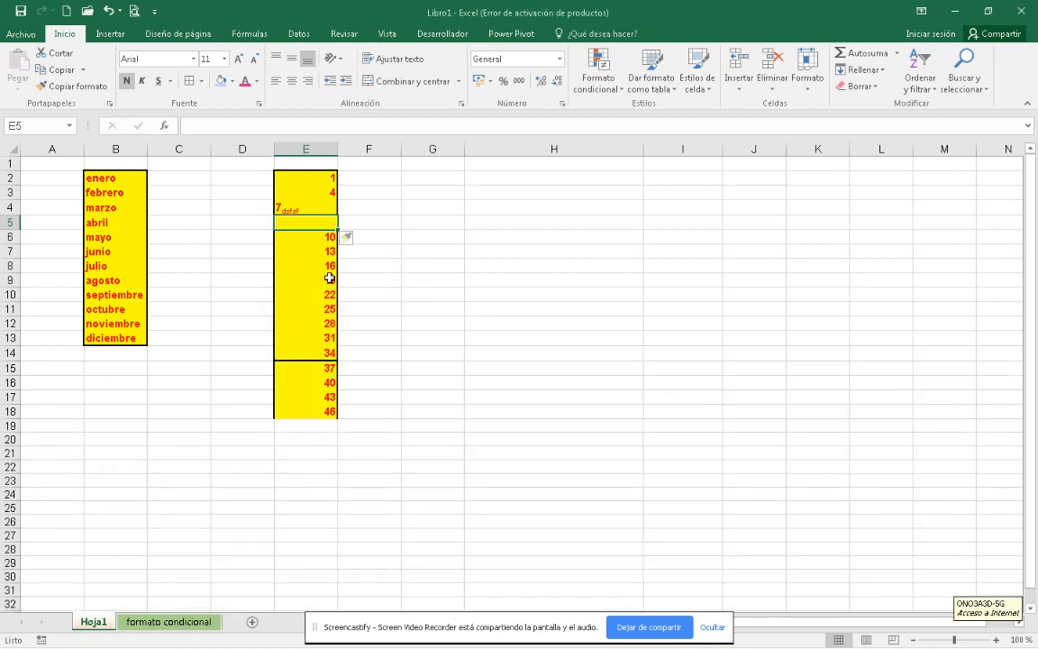
Insert another cell at E5, shifting the existing cell to the right.
{"action": "right_click", "coordinate": [309, 228]}
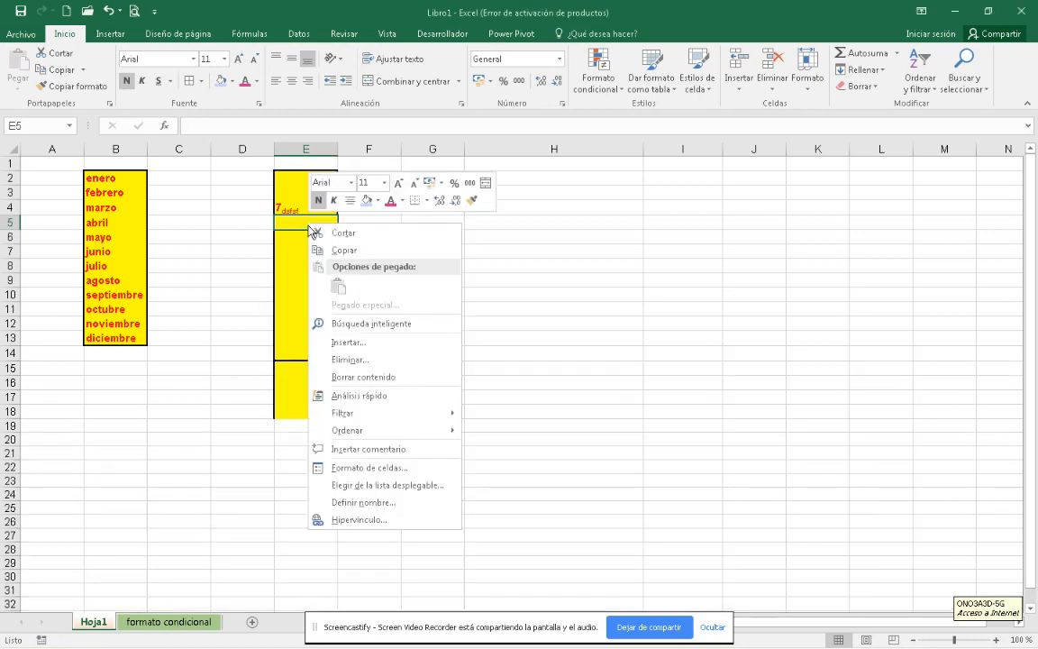
{"action": "left_click", "coordinate": [340, 343]}
{"action": "left_click", "coordinate": [352, 307]}
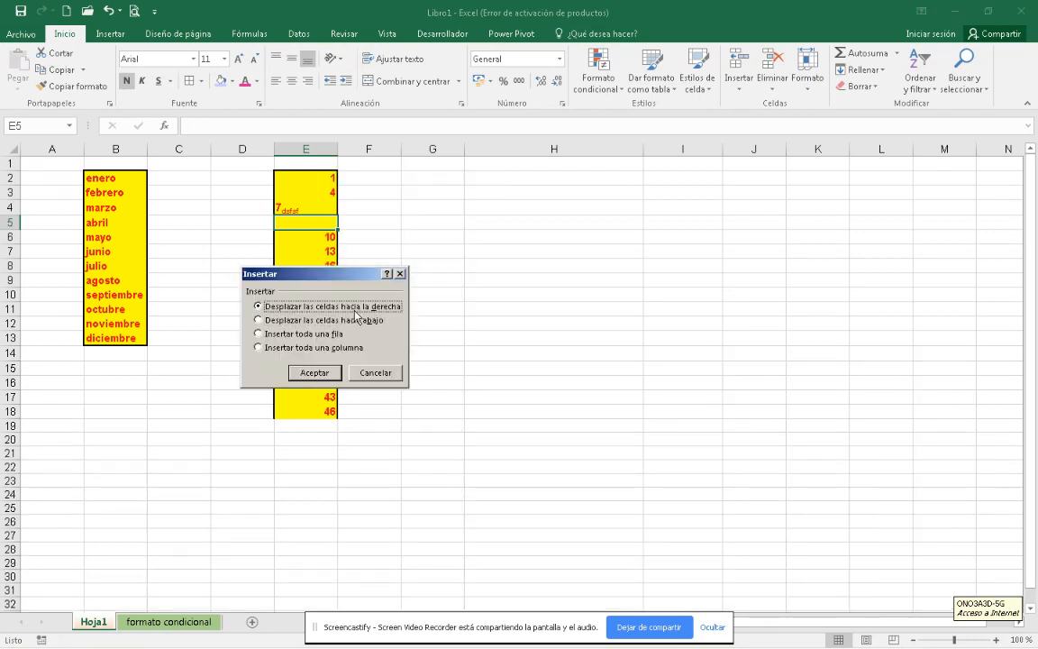
{"action": "left_click", "coordinate": [325, 372]}
{"action": "left_click", "coordinate": [406, 280]}
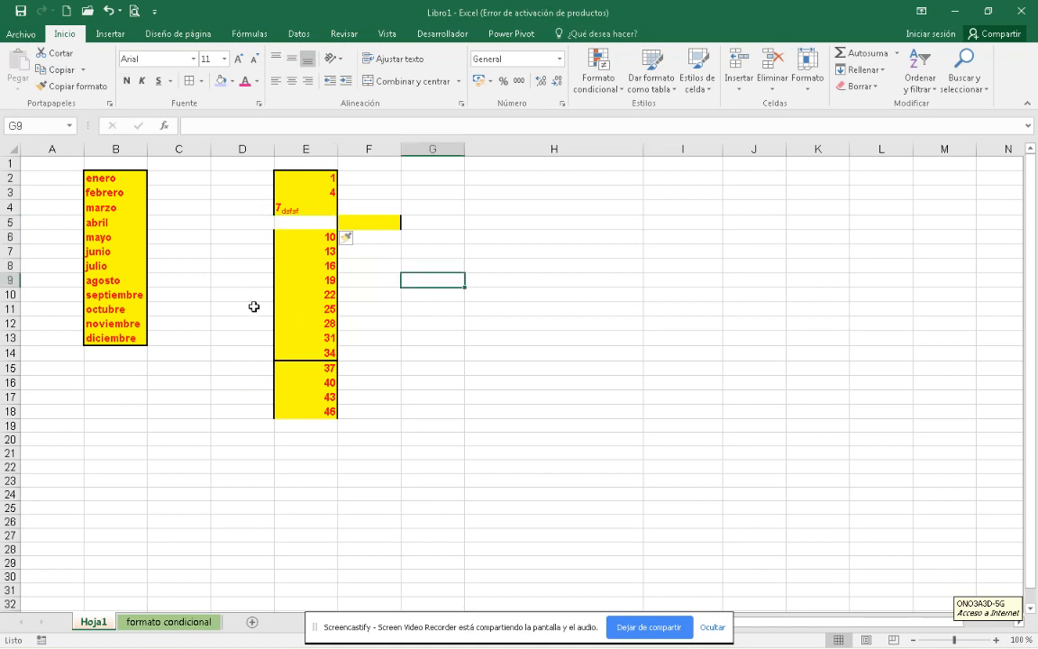
Move the yellow cell F5 back into E5, then undo and redo that move.
{"action": "left_click", "coordinate": [379, 222]}
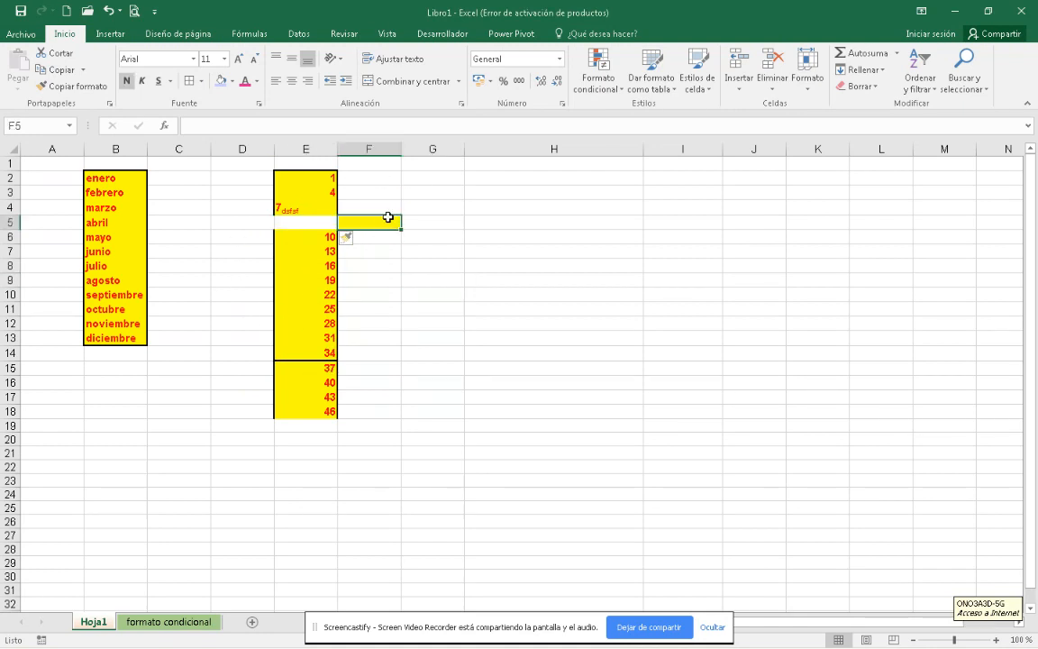
{"action": "left_click_drag", "start_coordinate": [389, 221], "coordinate": [327, 221]}
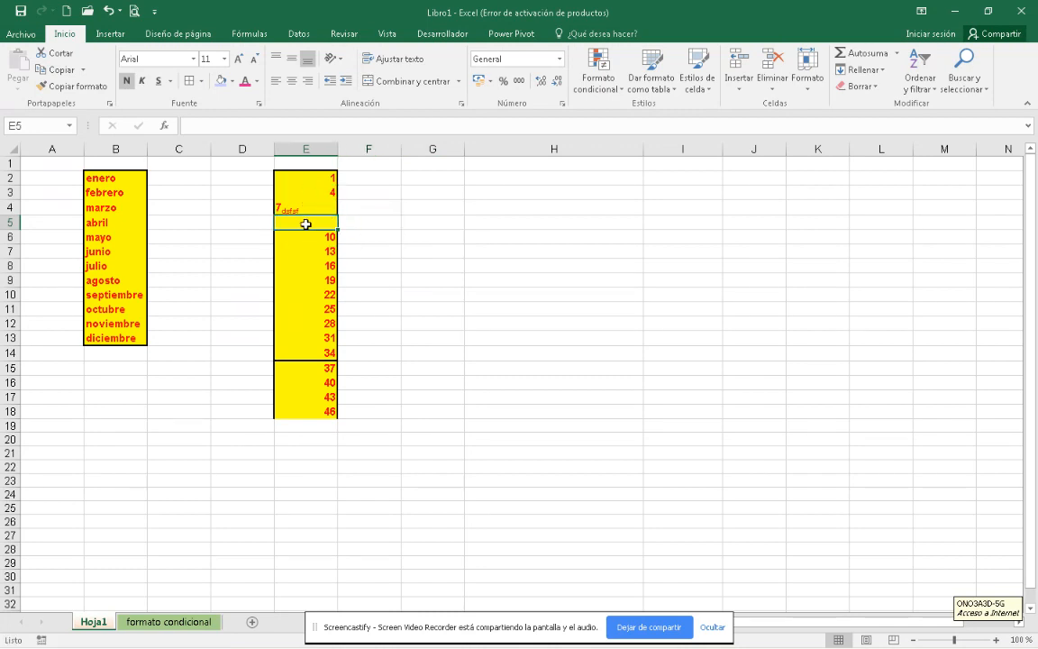
{"action": "key", "text": "ctrl+z"}
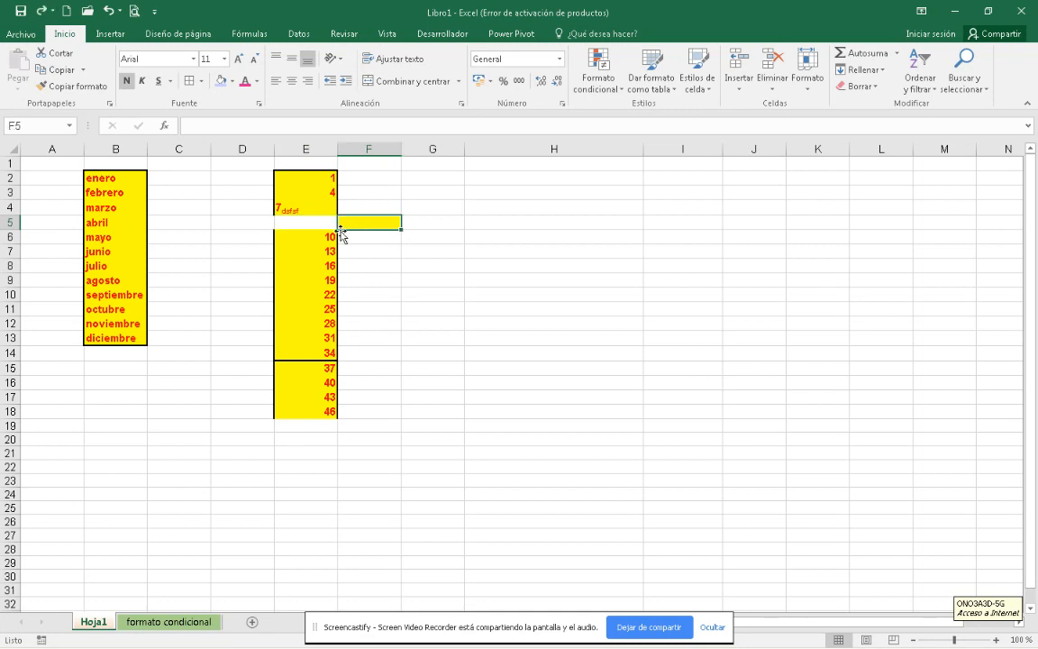
{"action": "key", "text": "ctrl+y"}
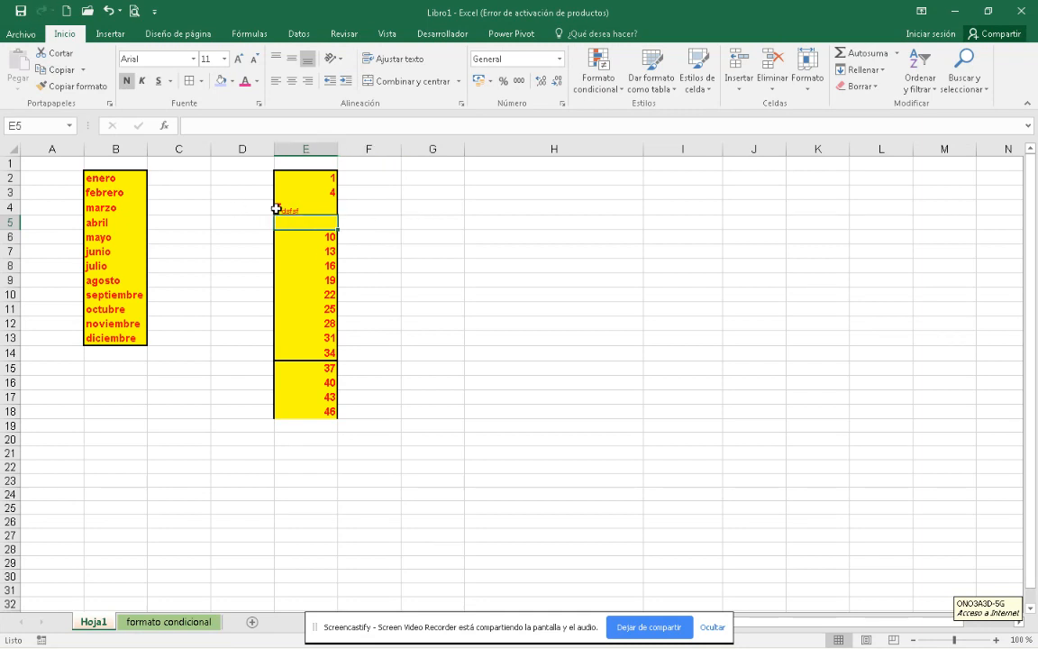